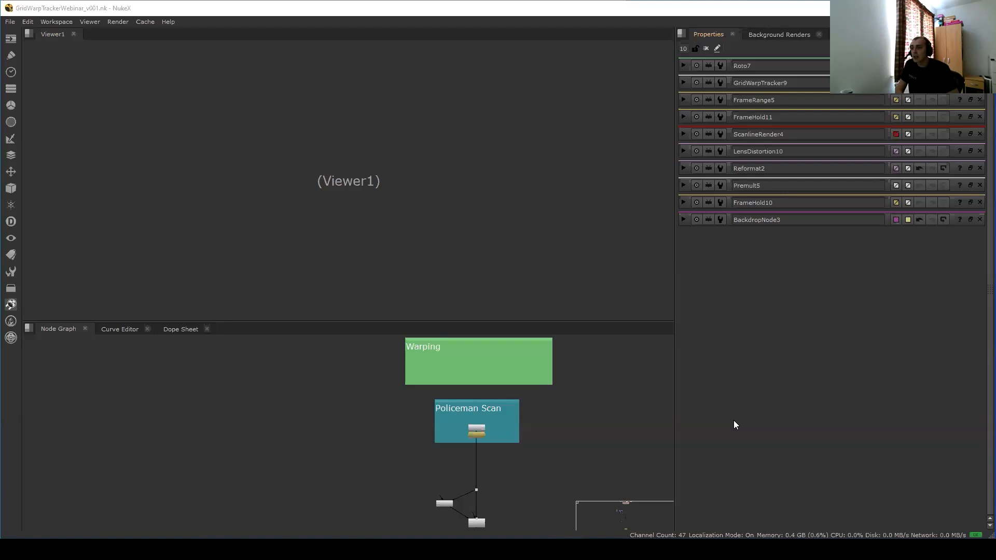
Show the Policeman Comp's FrameRange2 output in the viewer and place the Viewer node below the Policeman Comp backdrop.
{"action": "scroll", "coordinate": [441, 390], "scroll_direction": "down", "scroll_amount": 6}
{"action": "middle_click_drag", "start_coordinate": [435, 389], "coordinate": [549, 385]}
{"action": "scroll", "coordinate": [260, 383], "scroll_direction": "up", "scroll_amount": 2}
{"action": "middle_click_drag", "start_coordinate": [344, 376], "coordinate": [444, 376]}
{"action": "scroll", "coordinate": [444, 377], "scroll_direction": "up", "scroll_amount": 3}
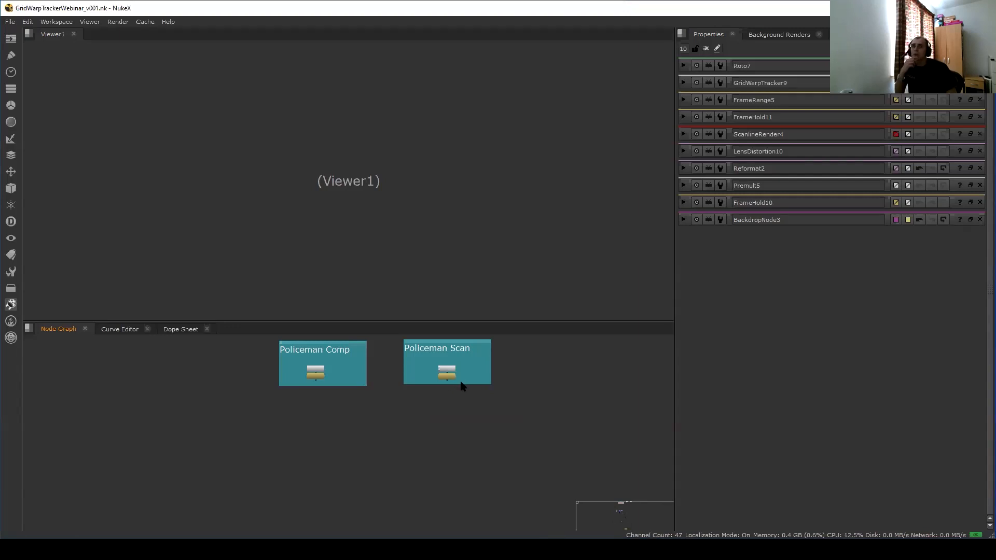
{"action": "scroll", "coordinate": [467, 363], "scroll_direction": "up", "scroll_amount": 4}
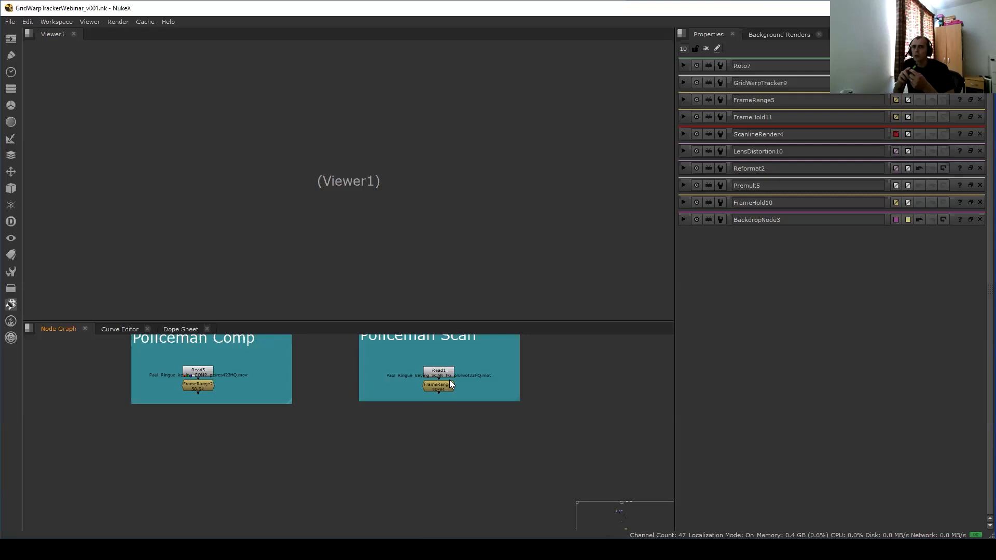
{"action": "middle_click_drag", "start_coordinate": [198, 384], "coordinate": [345, 385]}
{"action": "scroll", "coordinate": [345, 382], "scroll_direction": "up", "scroll_amount": 3}
{"action": "left_click_drag", "start_coordinate": [318, 414], "coordinate": [419, 385]}
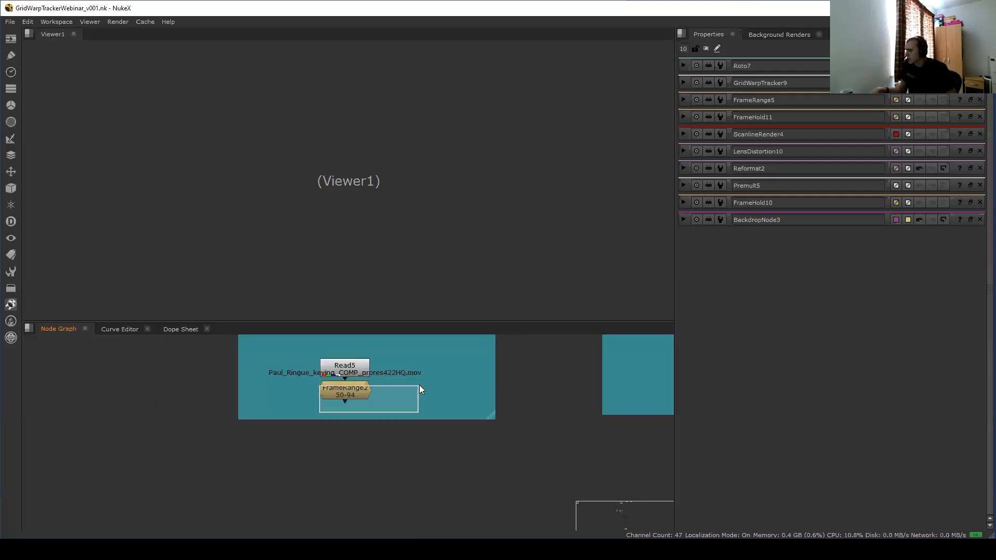
{"action": "left_click", "coordinate": [337, 395]}
{"action": "key", "text": "1"}
{"action": "key", "text": "1"}
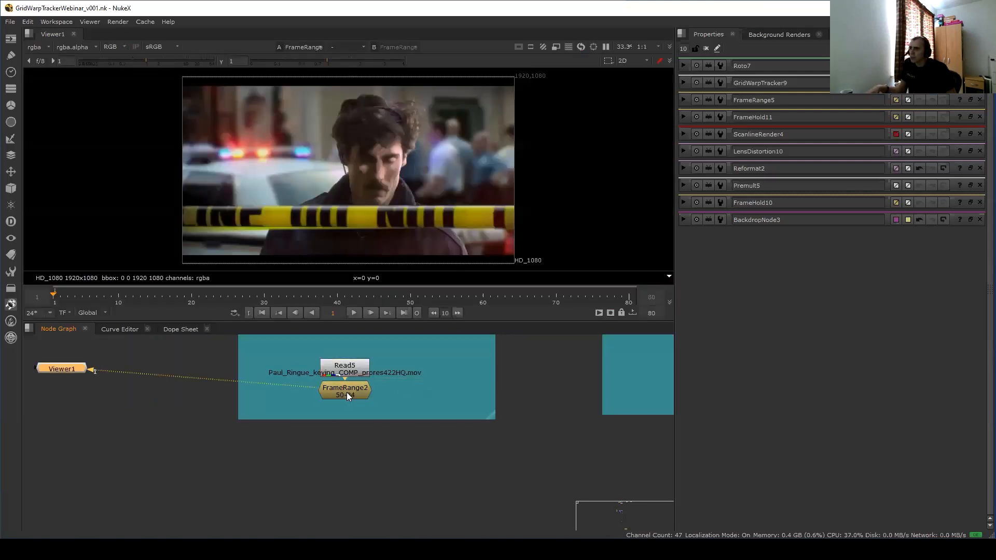
{"action": "left_click", "coordinate": [288, 356]}
{"action": "left_click_drag", "start_coordinate": [60, 367], "coordinate": [329, 454]}
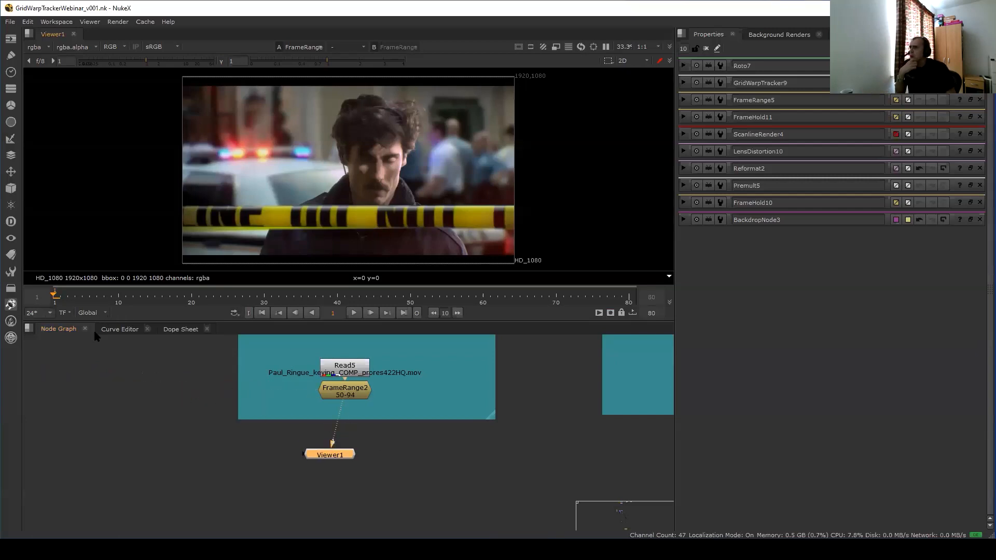
Set the timeline range to Input and go to frame 50.
{"action": "left_click", "coordinate": [94, 313]}
{"action": "left_click", "coordinate": [95, 327]}
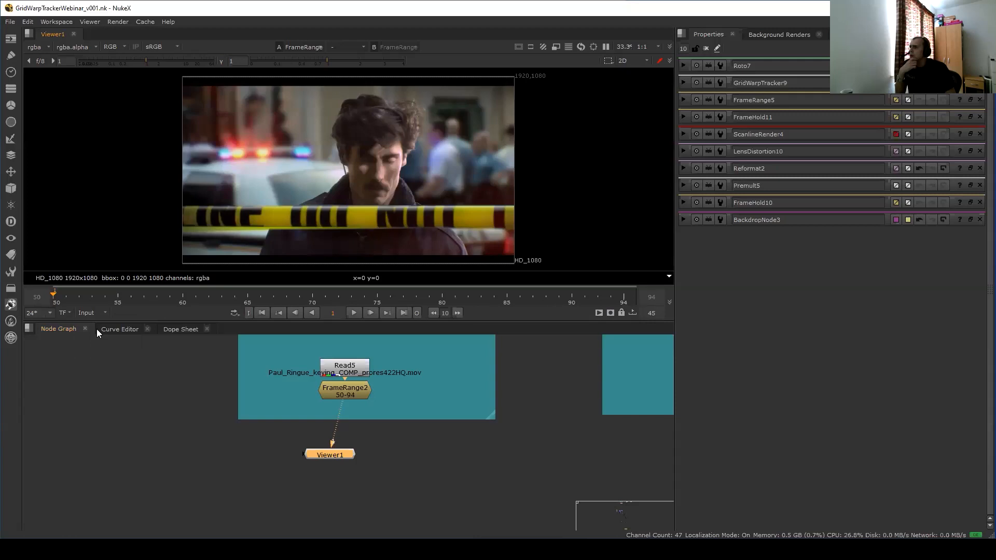
{"action": "left_click", "coordinate": [53, 301]}
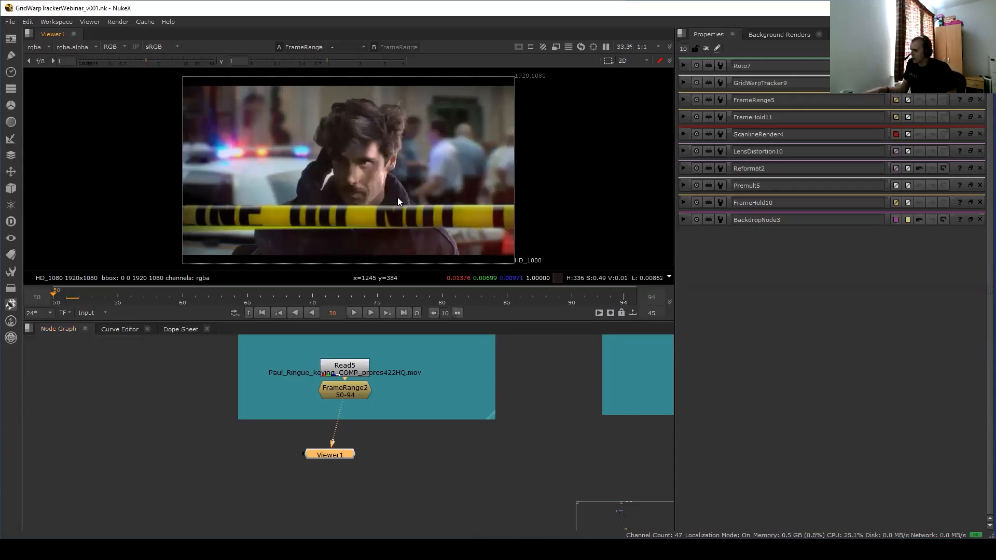
Maximize the viewer and play back the Policeman Comp shot, stopping at frame 81.
{"action": "key", "text": "space"}
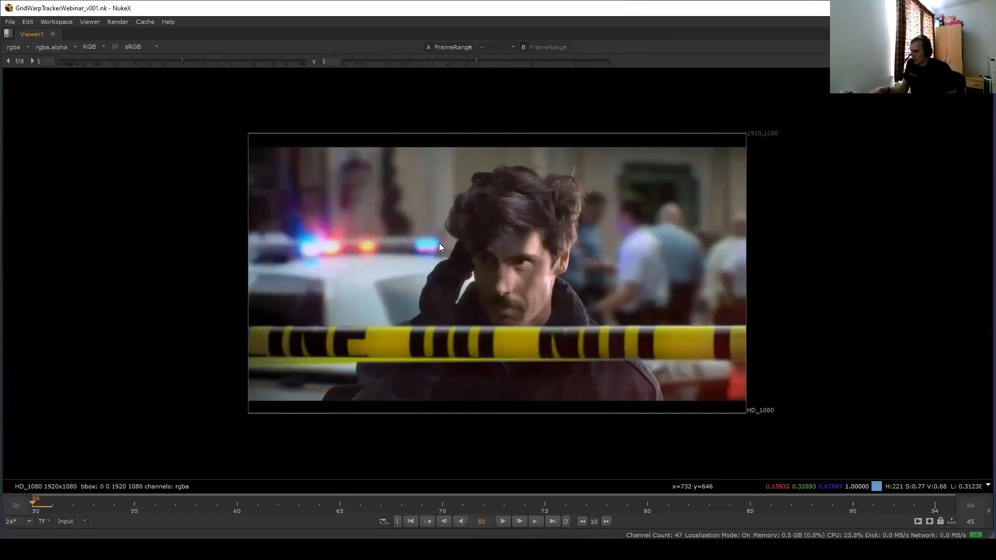
{"action": "scroll", "coordinate": [446, 236], "scroll_direction": "up", "scroll_amount": 3}
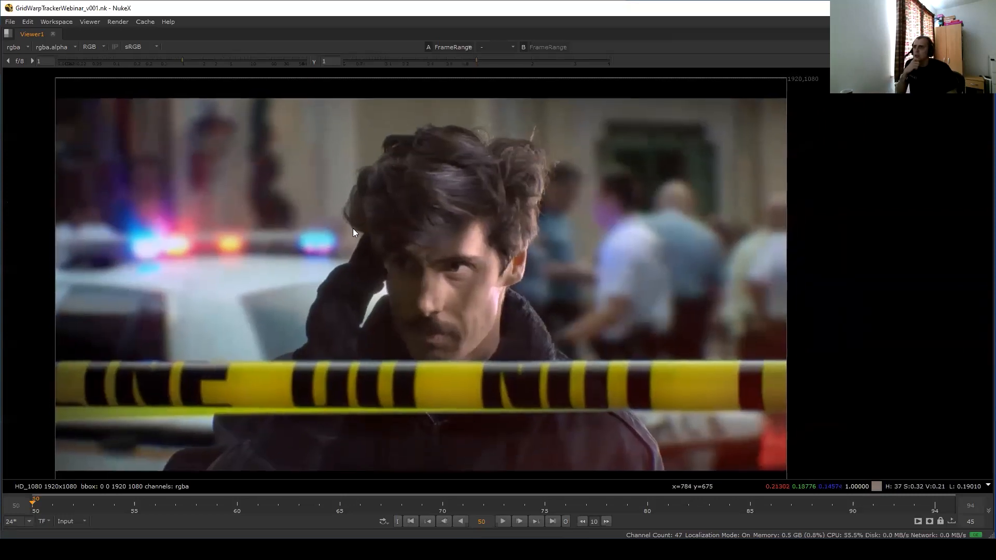
{"action": "middle_click_drag", "start_coordinate": [353, 231], "coordinate": [345, 223]}
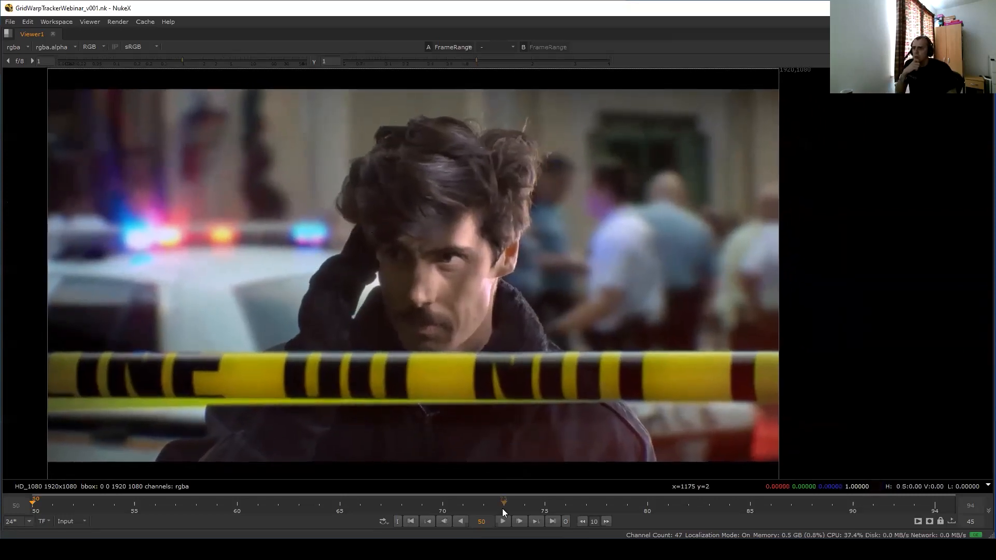
{"action": "left_click", "coordinate": [502, 522]}
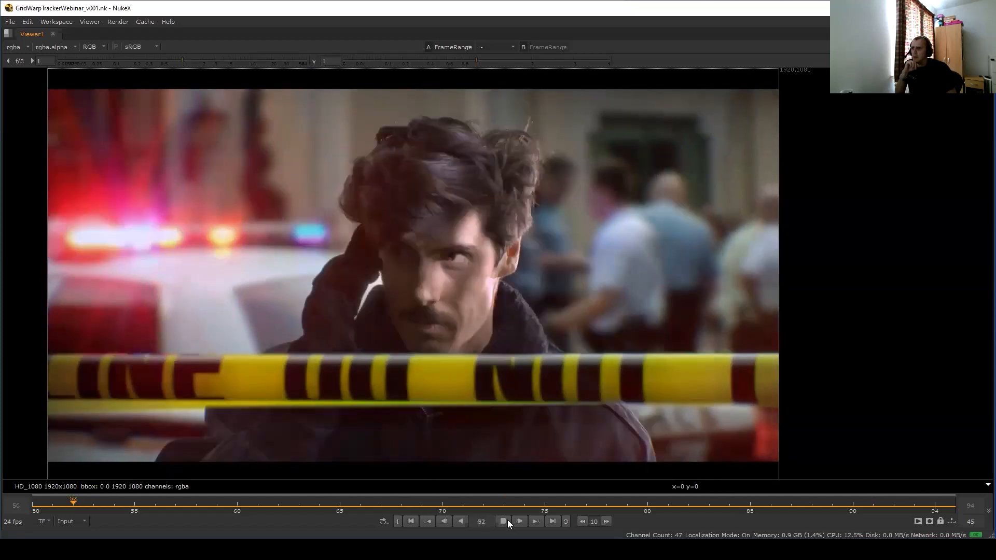
{"action": "left_click", "coordinate": [502, 521]}
{"action": "left_click", "coordinate": [501, 521]}
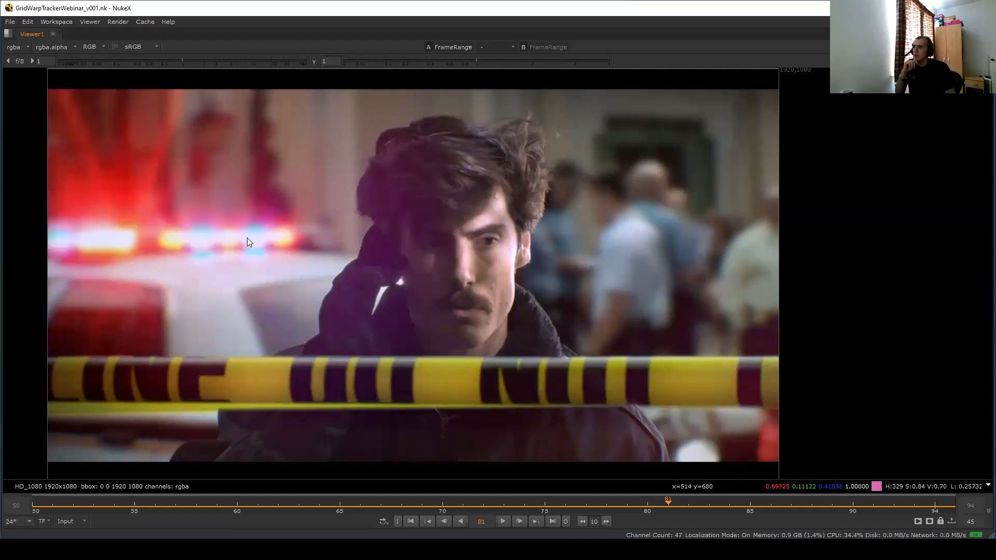
Compare frames 80 and 81 of the comp, checking the police lights and the actor's hair edges.
{"action": "scroll", "coordinate": [437, 220], "scroll_direction": "up", "scroll_amount": 3}
{"action": "key", "text": "Left"}
{"action": "key", "text": "Right"}
{"action": "key", "text": "Left"}
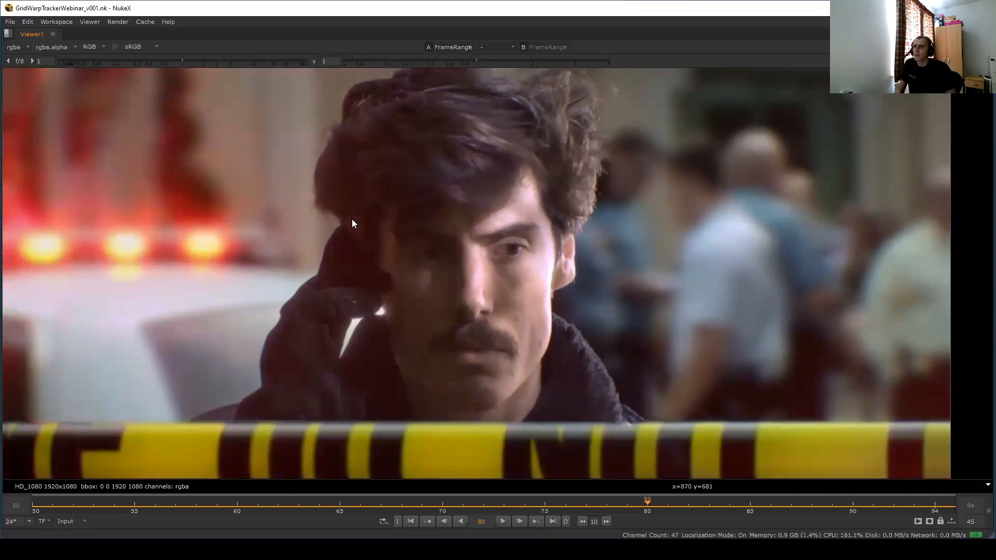
{"action": "key", "text": "Right"}
{"action": "scroll", "coordinate": [408, 201], "scroll_direction": "down", "scroll_amount": 1}
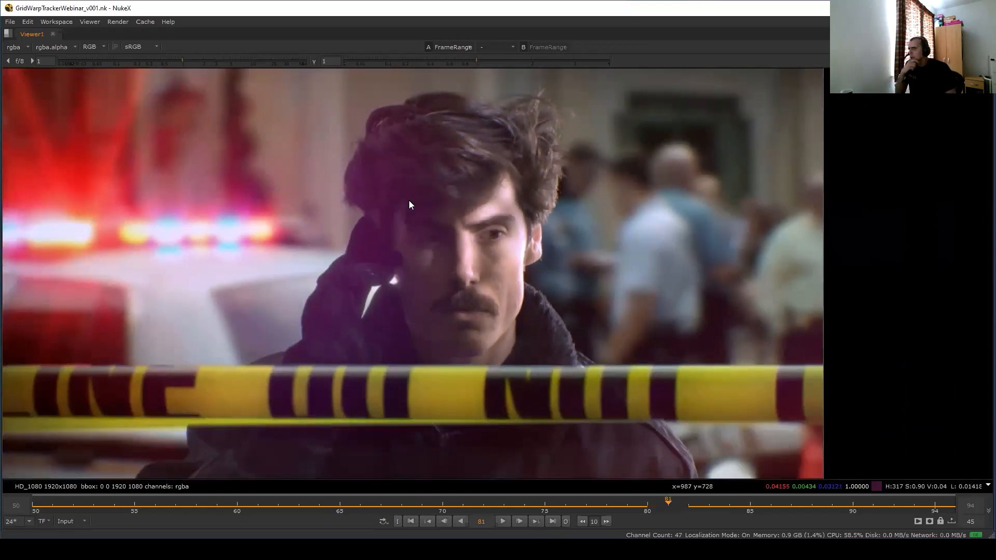
{"action": "scroll", "coordinate": [410, 197], "scroll_direction": "down", "scroll_amount": 1}
Connect the Viewer to the Policeman Scan's FrameRange4 node and view the green screen plate in the maximized viewer.
{"action": "key", "text": "space"}
{"action": "scroll", "coordinate": [423, 382], "scroll_direction": "down", "scroll_amount": 5}
{"action": "middle_click_drag", "start_coordinate": [424, 383], "coordinate": [273, 425]}
{"action": "scroll", "coordinate": [465, 424], "scroll_direction": "up", "scroll_amount": 2}
{"action": "left_click", "coordinate": [482, 436], "text": "ctrl+shift"}
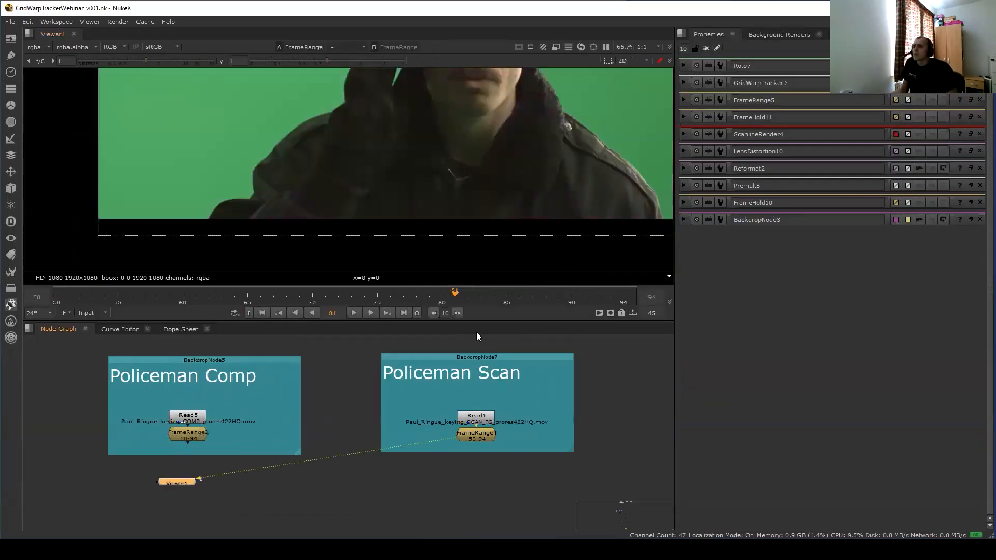
{"action": "key", "text": "space"}
{"action": "scroll", "coordinate": [451, 223], "scroll_direction": "up", "scroll_amount": 2}
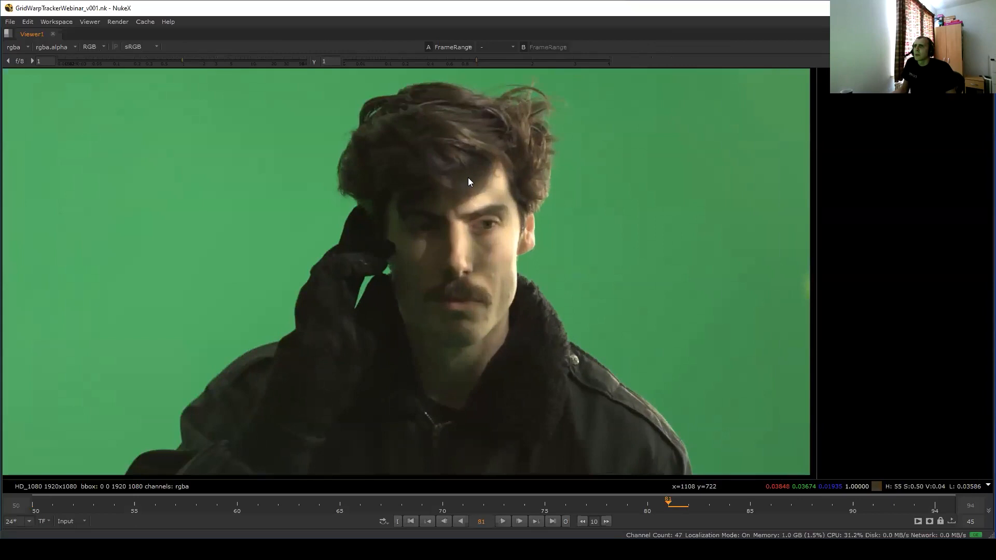
Connect the Policeman Comp and Policeman Scan frame ranges to separate Viewer inputs, placing the Viewer node between the two branches.
{"action": "key", "text": "space"}
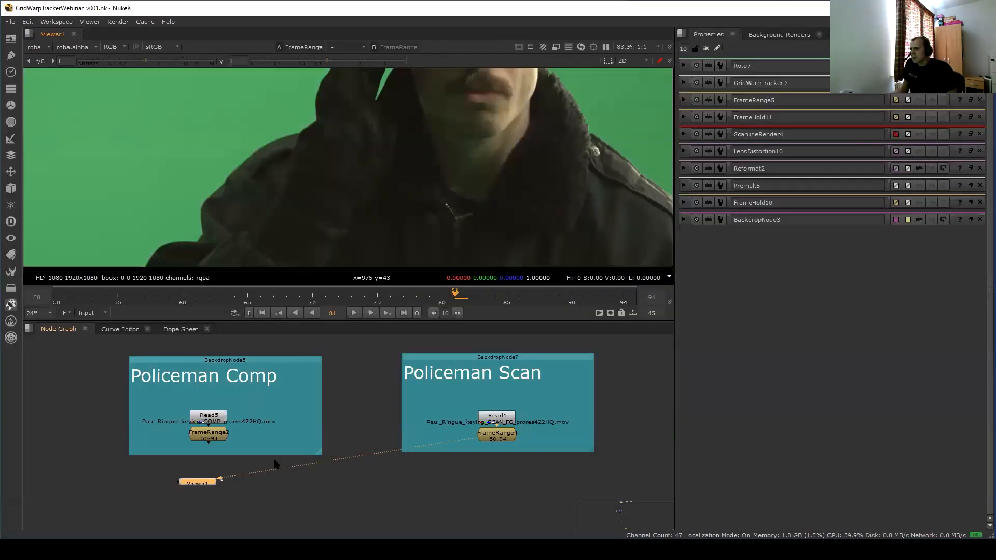
{"action": "left_click", "coordinate": [202, 440], "text": "ctrl+shift"}
{"action": "left_click_drag", "start_coordinate": [202, 479], "coordinate": [437, 507]}
{"action": "left_click", "coordinate": [499, 437]}
{"action": "key", "text": "2"}
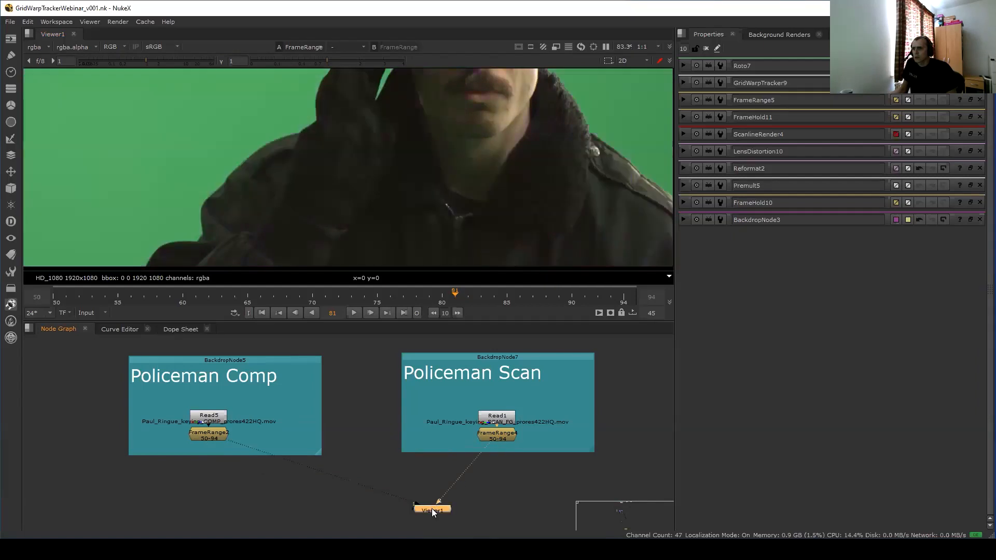
Examine the fine hair detail on the actor's head in the green screen scan at frame 81.
{"action": "key", "text": "space"}
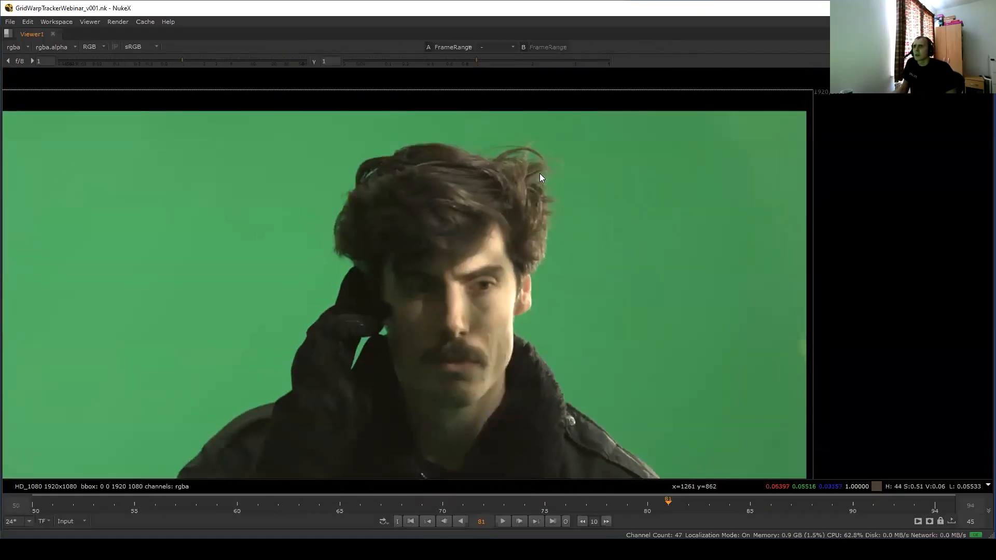
{"action": "scroll", "coordinate": [538, 179], "scroll_direction": "up", "scroll_amount": 5}
{"action": "scroll", "coordinate": [569, 203], "scroll_direction": "down", "scroll_amount": 5}
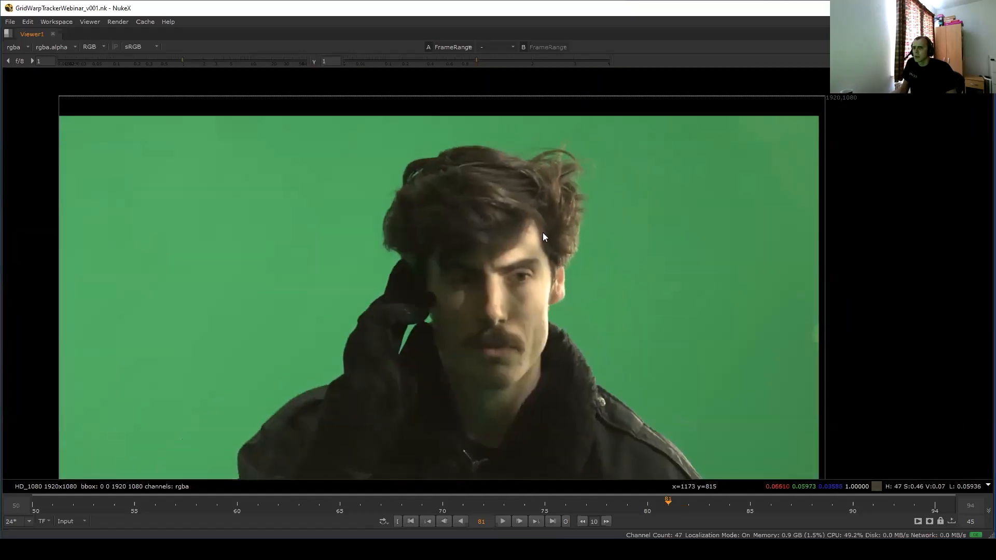
{"action": "scroll", "coordinate": [534, 185], "scroll_direction": "up", "scroll_amount": 4}
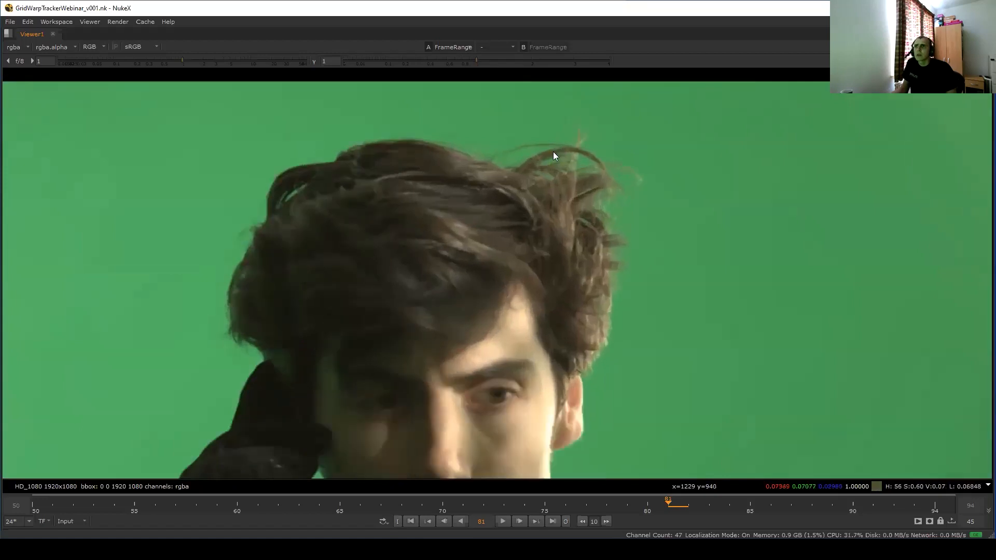
{"action": "scroll", "coordinate": [550, 153], "scroll_direction": "up", "scroll_amount": 2}
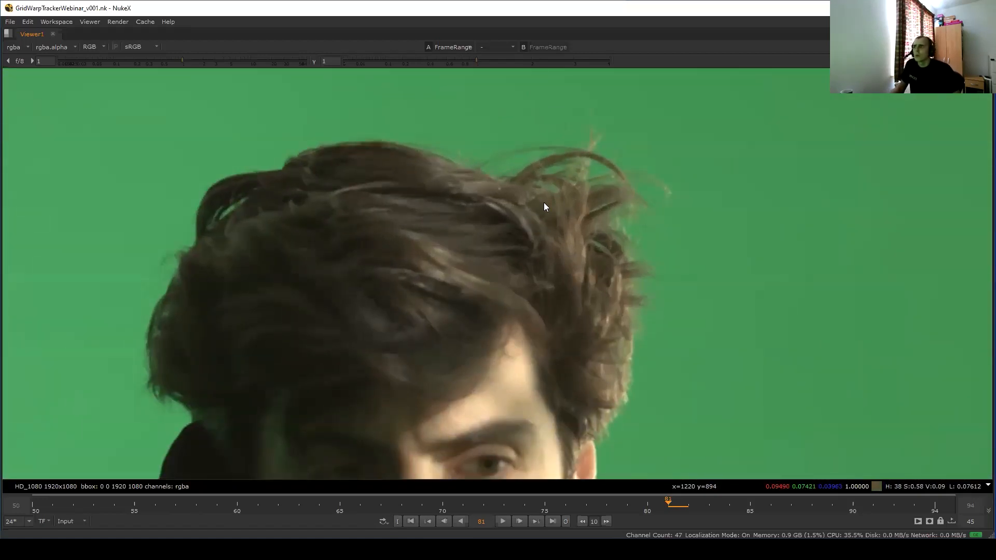
{"action": "middle_click_drag", "start_coordinate": [545, 178], "coordinate": [573, 173]}
Alternate between the comp and the scan to compare the hair across the top of the head.
{"action": "key", "text": "2"}
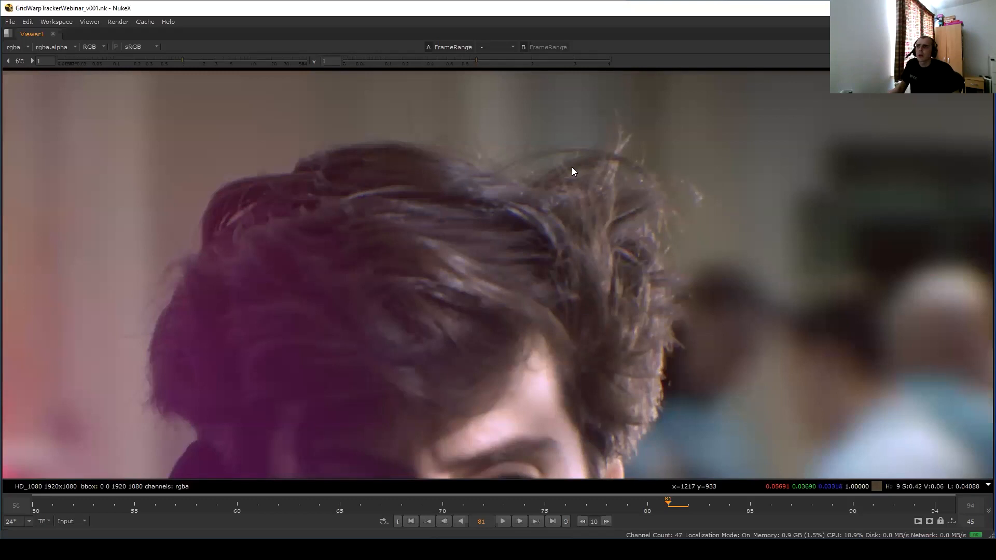
{"action": "key", "text": "1"}
{"action": "key", "text": "2"}
{"action": "key", "text": "1"}
{"action": "key", "text": "2"}
{"action": "key", "text": "1"}
{"action": "key", "text": "2"}
Compare the loose hair wisps in the comp and the scan close up, and finish with the whole frame in view.
{"action": "scroll", "coordinate": [656, 169], "scroll_direction": "up", "scroll_amount": 5}
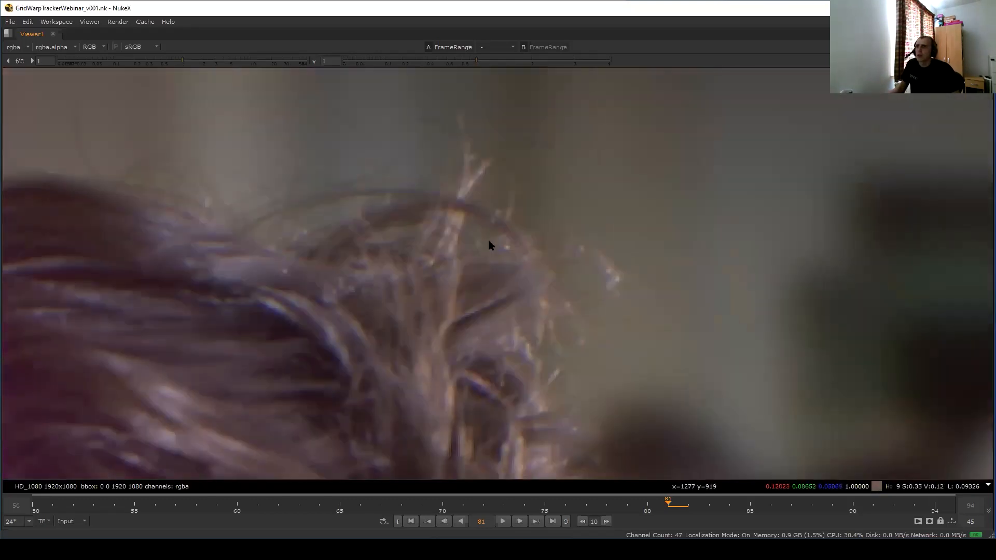
{"action": "scroll", "coordinate": [582, 249], "scroll_direction": "up", "scroll_amount": 1}
{"action": "key", "text": "1"}
{"action": "key", "text": "2"}
{"action": "key", "text": "1"}
{"action": "key", "text": "2"}
{"action": "key", "text": "1"}
{"action": "key", "text": "2"}
{"action": "key", "text": "1"}
{"action": "key", "text": "2"}
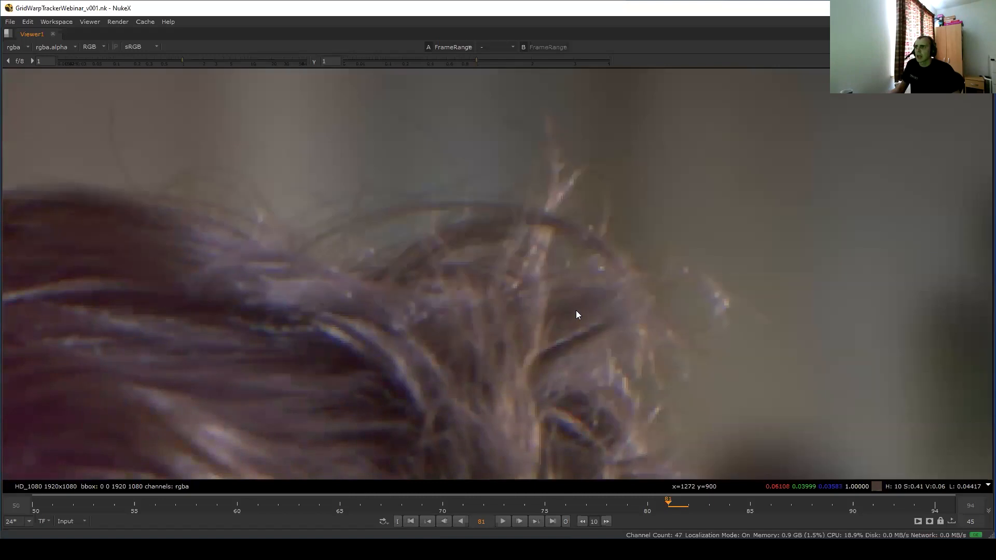
{"action": "key", "text": "1"}
{"action": "key", "text": "2"}
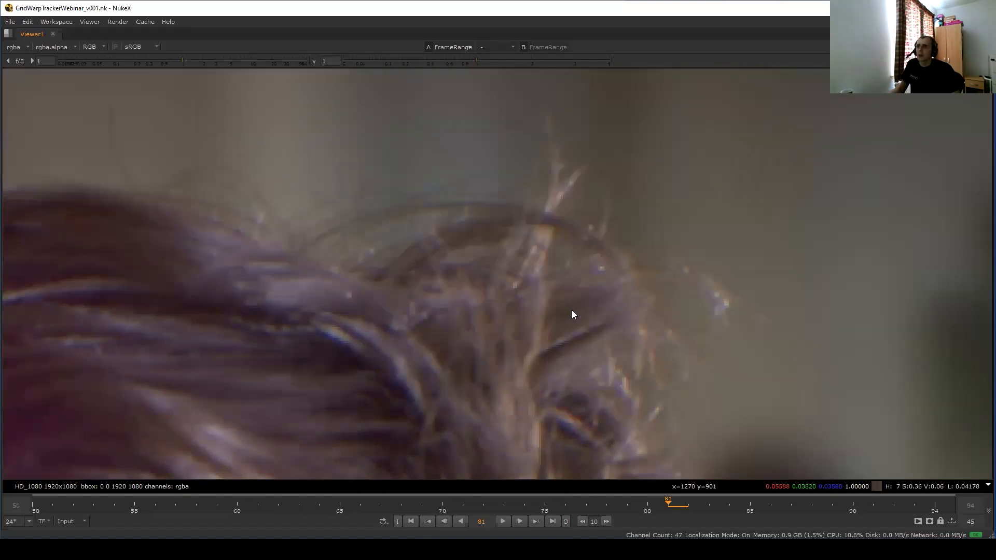
{"action": "key", "text": "1"}
{"action": "key", "text": "2"}
{"action": "key", "text": "1"}
{"action": "key", "text": "2"}
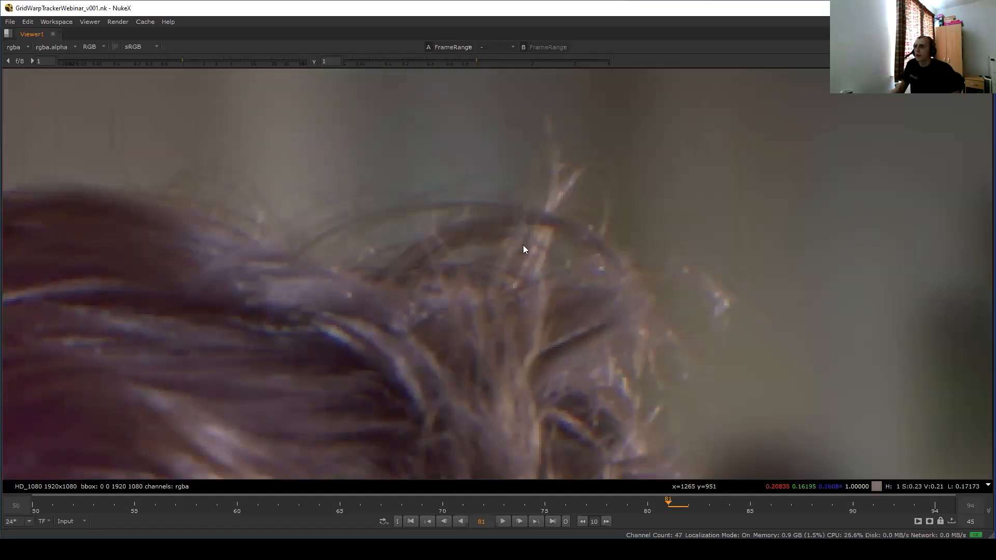
{"action": "key", "text": "f"}
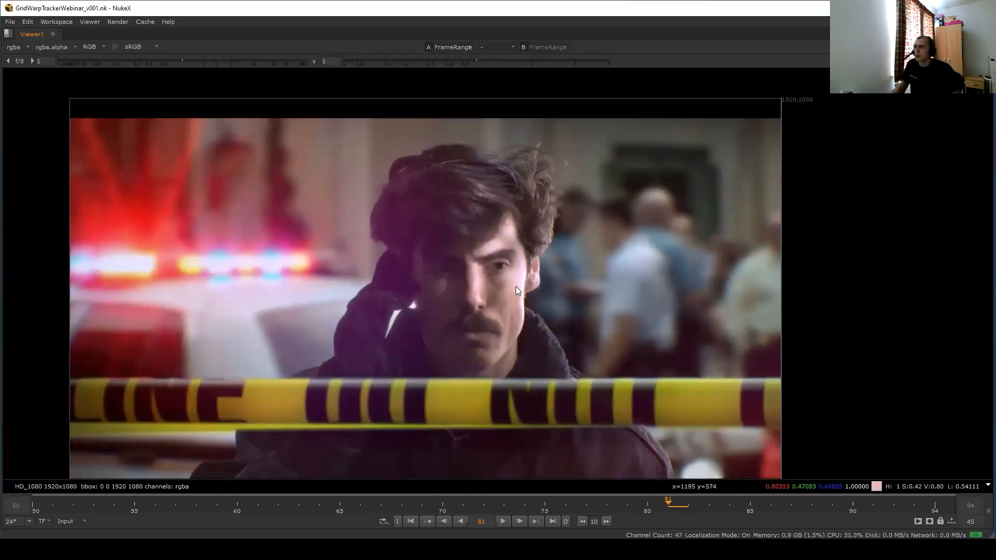
Display the Policeman Scan in the viewer and disconnect the Policeman Comp from the Viewer node.
{"action": "key", "text": "space"}
{"action": "key", "text": "2"}
{"action": "middle_click_drag", "start_coordinate": [388, 197], "coordinate": [397, 165]}
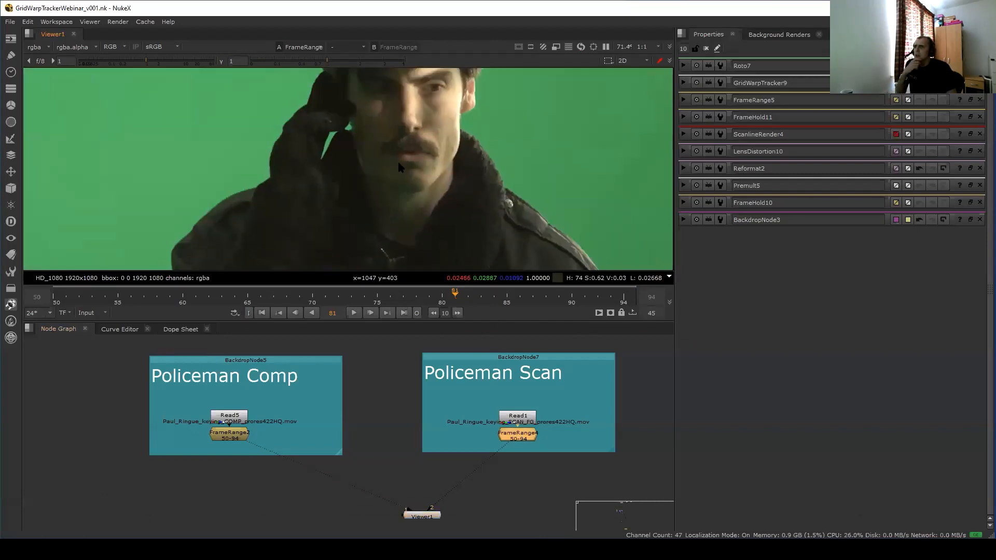
{"action": "left_click_drag", "start_coordinate": [396, 504], "coordinate": [514, 434]}
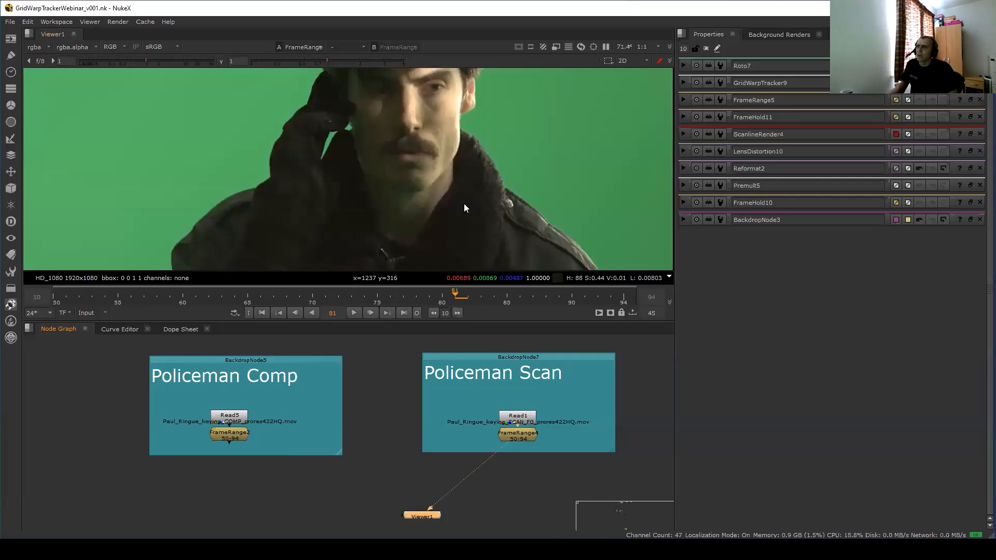
Play back the green screen scan in the maximized viewer, then scrub back through frame 73 to frame 67.
{"action": "key", "text": "space"}
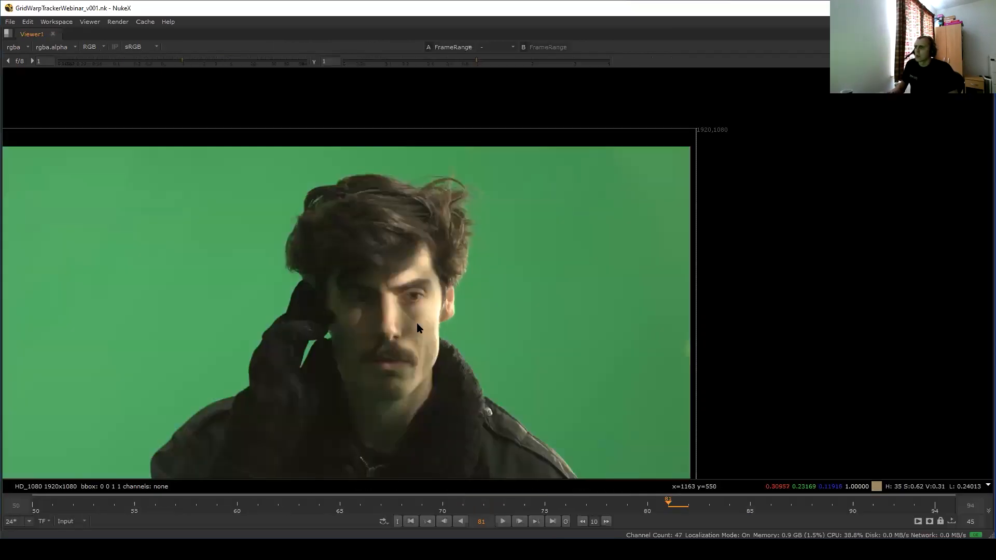
{"action": "left_click", "coordinate": [503, 521]}
{"action": "scroll", "coordinate": [496, 256], "scroll_direction": "up", "scroll_amount": 3}
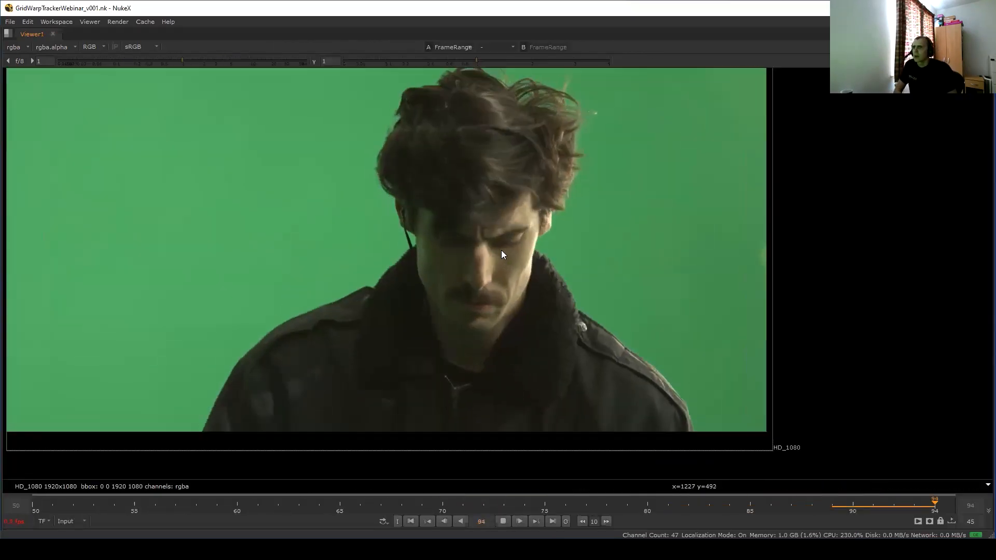
{"action": "middle_click_drag", "start_coordinate": [489, 266], "coordinate": [512, 272]}
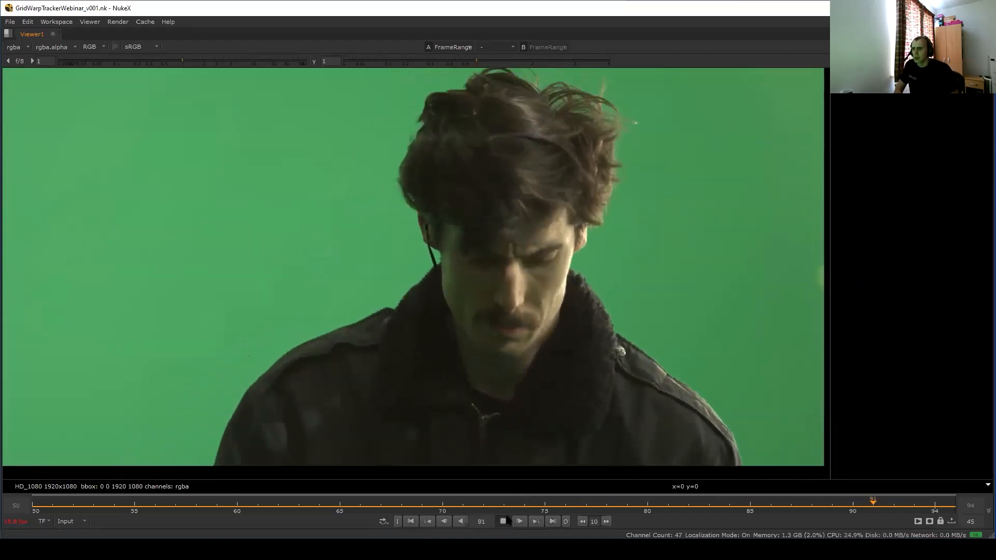
{"action": "left_click", "coordinate": [502, 521]}
{"action": "left_click", "coordinate": [483, 502]}
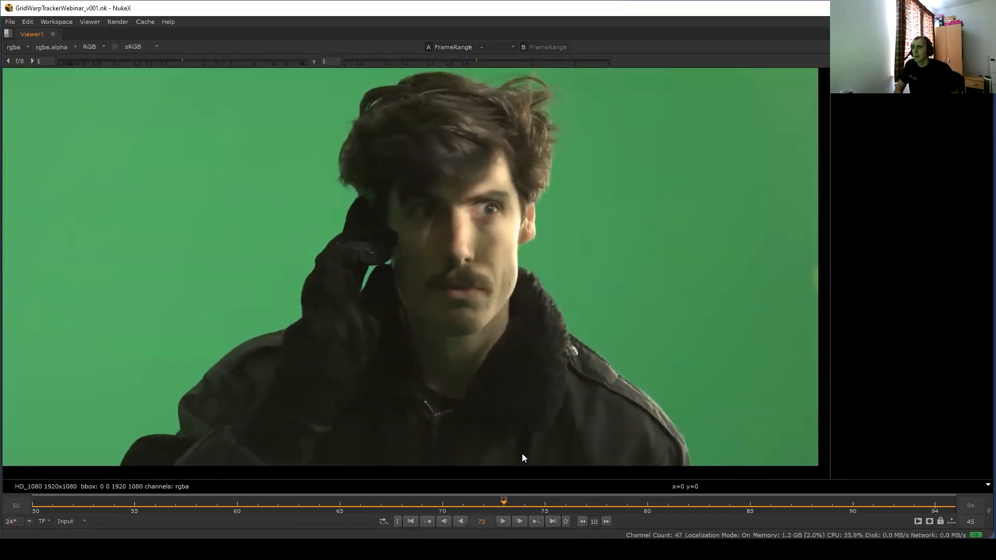
{"action": "left_click_drag", "start_coordinate": [641, 444], "coordinate": [445, 292]}
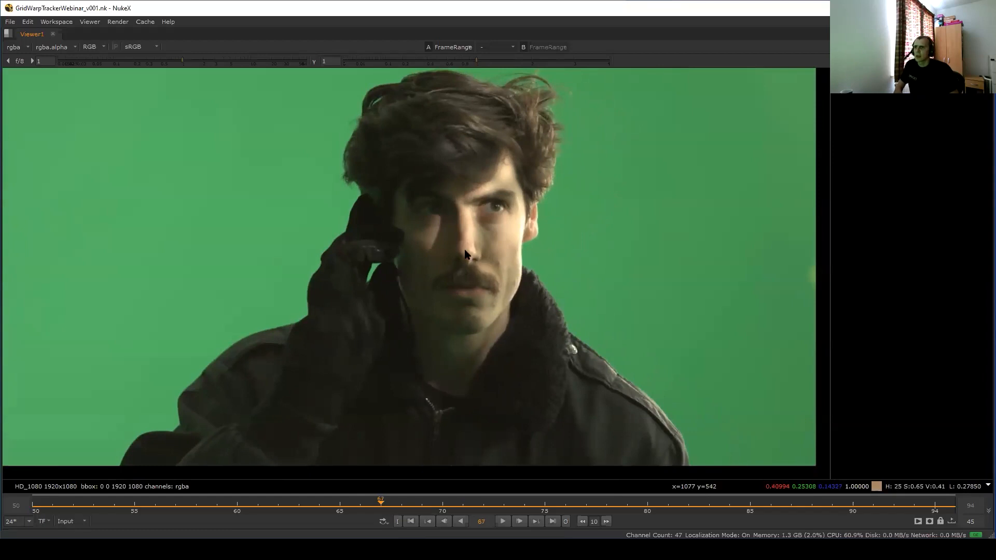
Restore the full workspace layout and add a GridWarpTracker node below the Policeman Scan's FrameRange node.
{"action": "scroll", "coordinate": [467, 337], "scroll_direction": "up", "scroll_amount": 3}
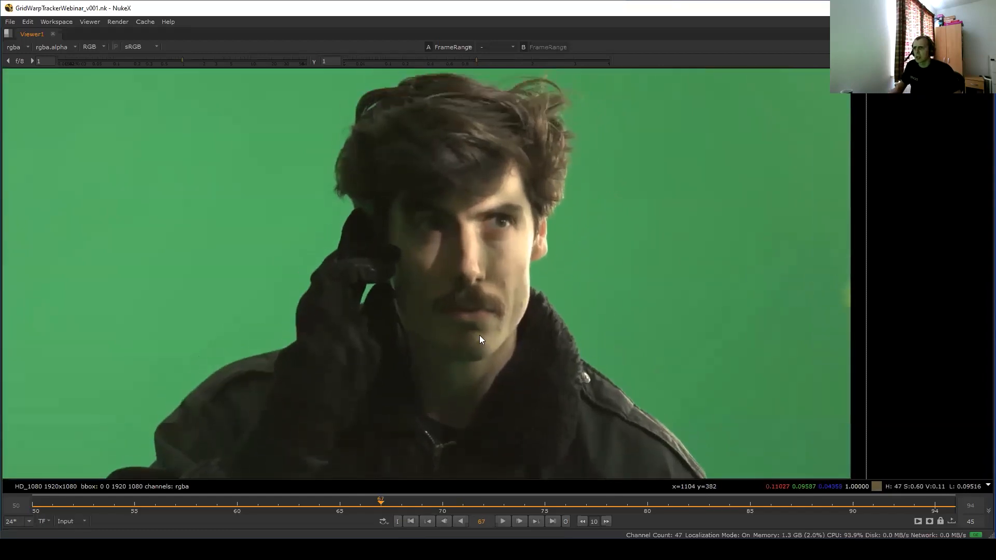
{"action": "key", "text": "space"}
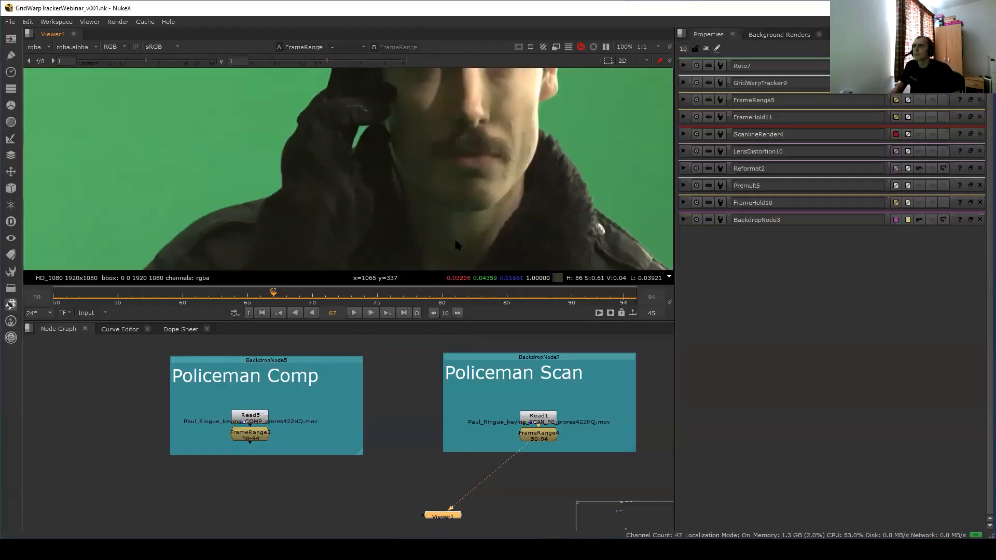
{"action": "scroll", "coordinate": [540, 421], "scroll_direction": "up", "scroll_amount": 2}
{"action": "left_click", "coordinate": [545, 435]}
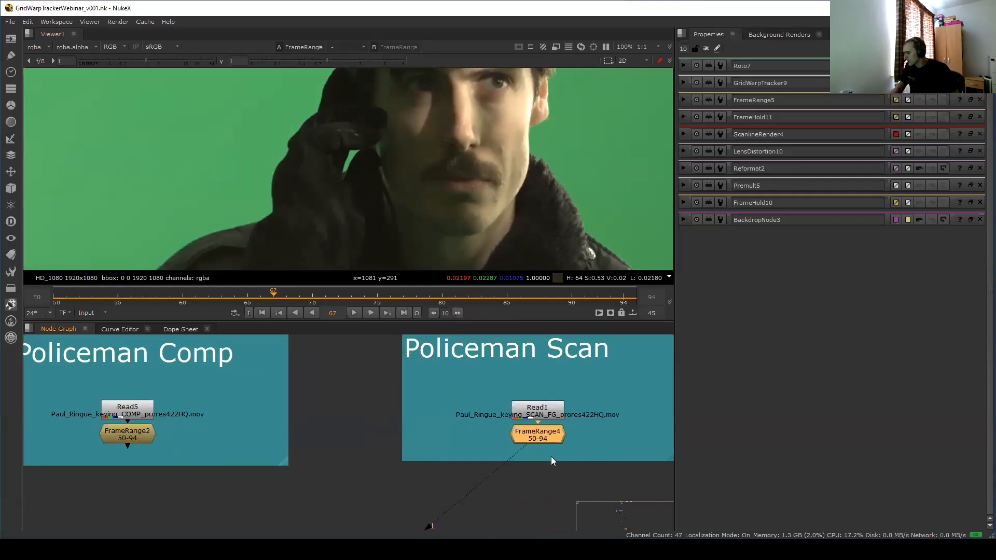
{"action": "key", "text": "Tab"}
{"action": "type", "text": "gridWarpTracker [Transform"}
{"action": "key", "text": "Down"}
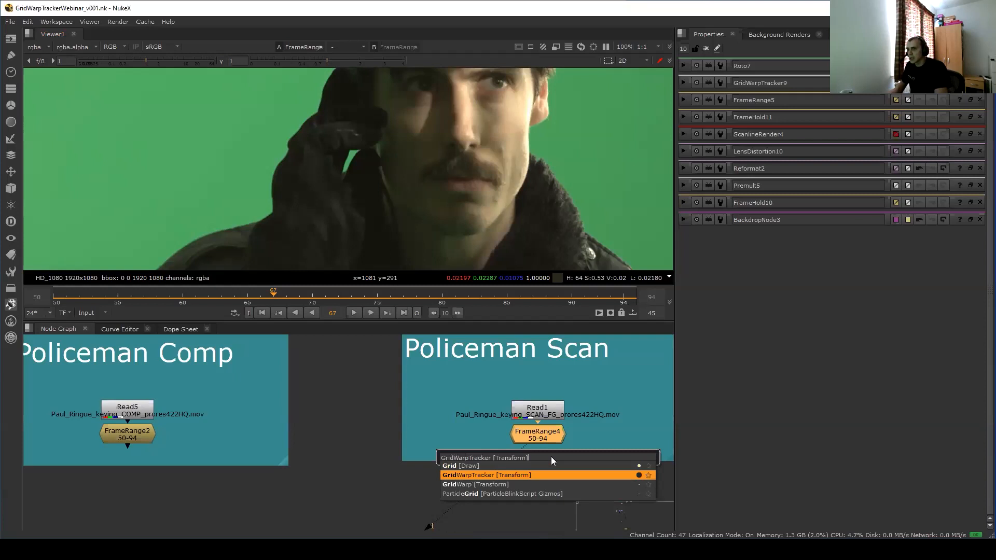
{"action": "key", "text": "Return"}
{"action": "left_click_drag", "start_coordinate": [547, 459], "coordinate": [548, 488]}
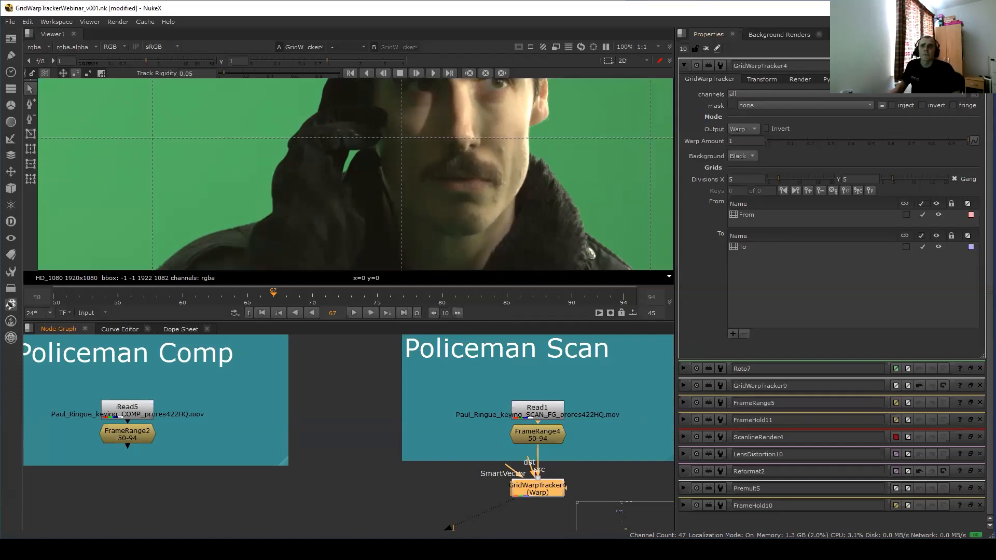
Detach the GridWarpTracker properties into a floating window and move the playhead to frame 75.
{"action": "left_click", "coordinate": [970, 65]}
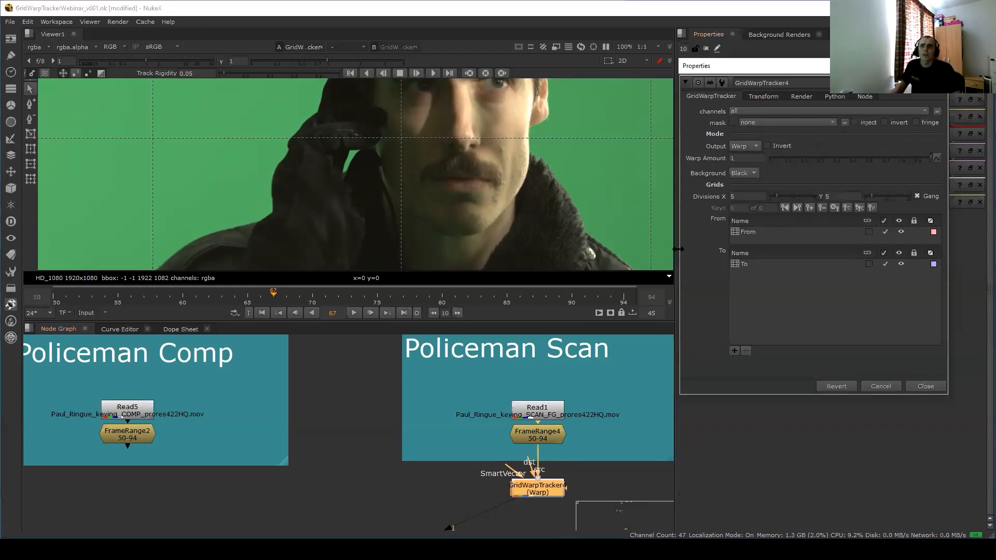
{"action": "middle_click_drag", "start_coordinate": [453, 388], "coordinate": [449, 235], "text": "alt"}
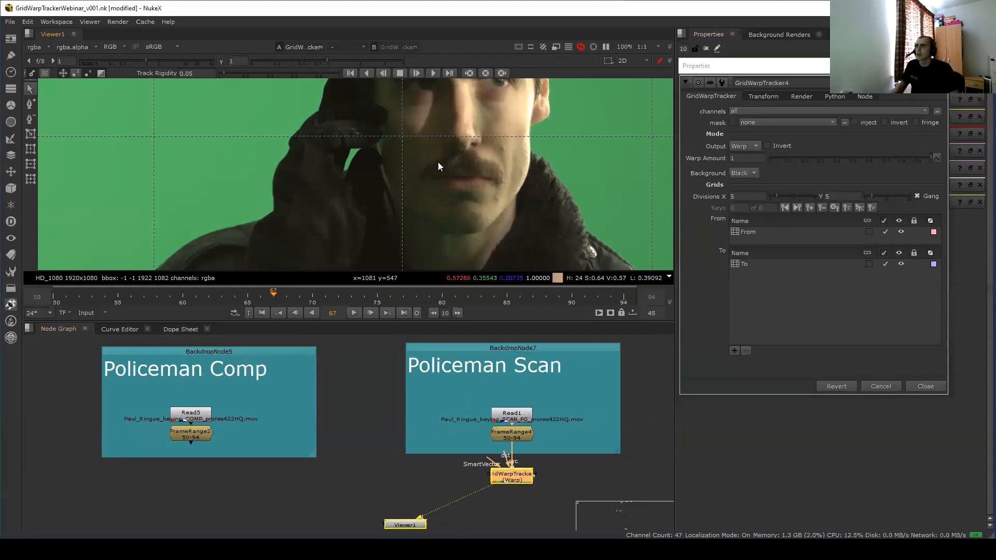
{"action": "scroll", "coordinate": [424, 199], "scroll_direction": "down", "scroll_amount": 3}
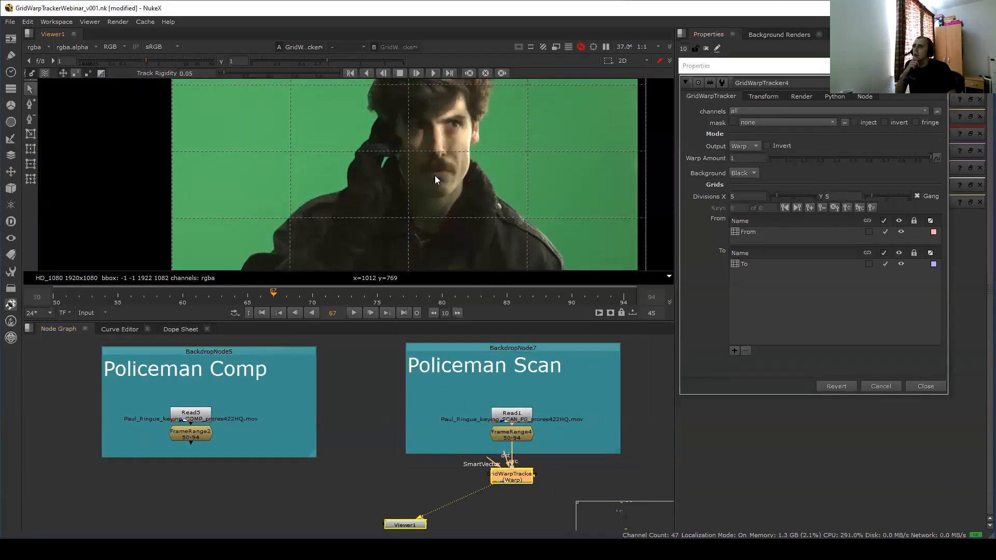
{"action": "scroll", "coordinate": [435, 175], "scroll_direction": "down", "scroll_amount": 2}
{"action": "middle_click_drag", "start_coordinate": [540, 414], "coordinate": [358, 402]}
{"action": "scroll", "coordinate": [359, 403], "scroll_direction": "up", "scroll_amount": 3}
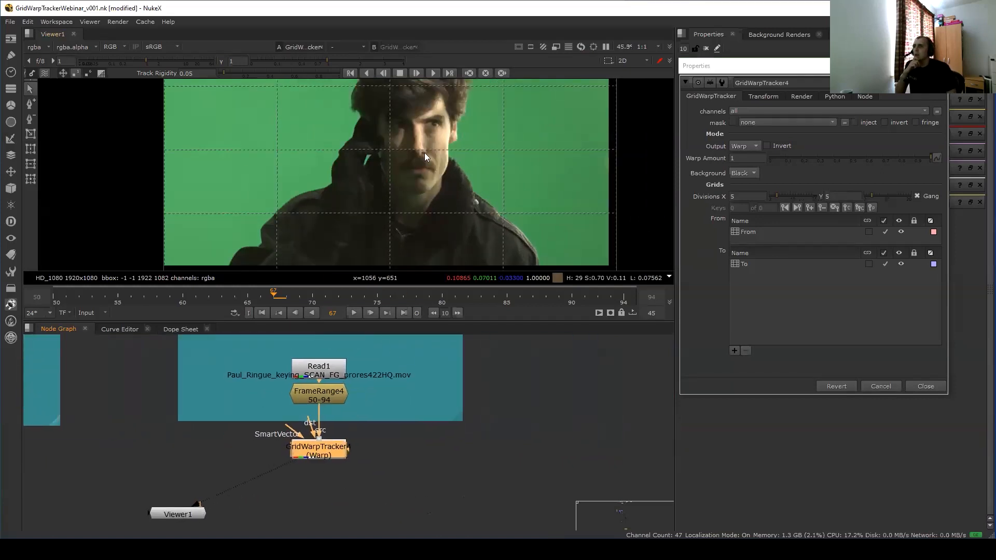
{"action": "scroll", "coordinate": [428, 164], "scroll_direction": "up", "scroll_amount": 1}
{"action": "scroll", "coordinate": [428, 157], "scroll_direction": "up", "scroll_amount": 5}
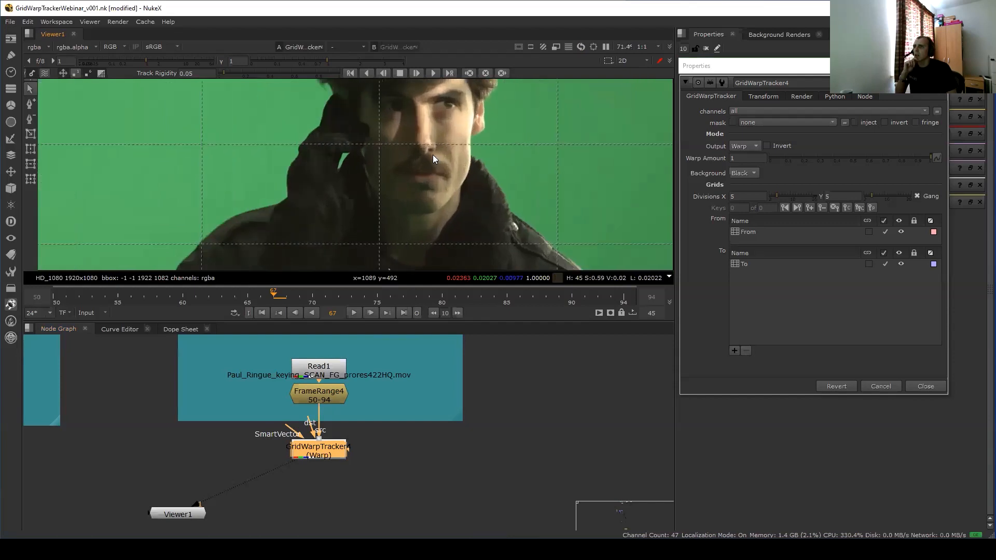
{"action": "left_click_drag", "start_coordinate": [311, 295], "coordinate": [377, 296]}
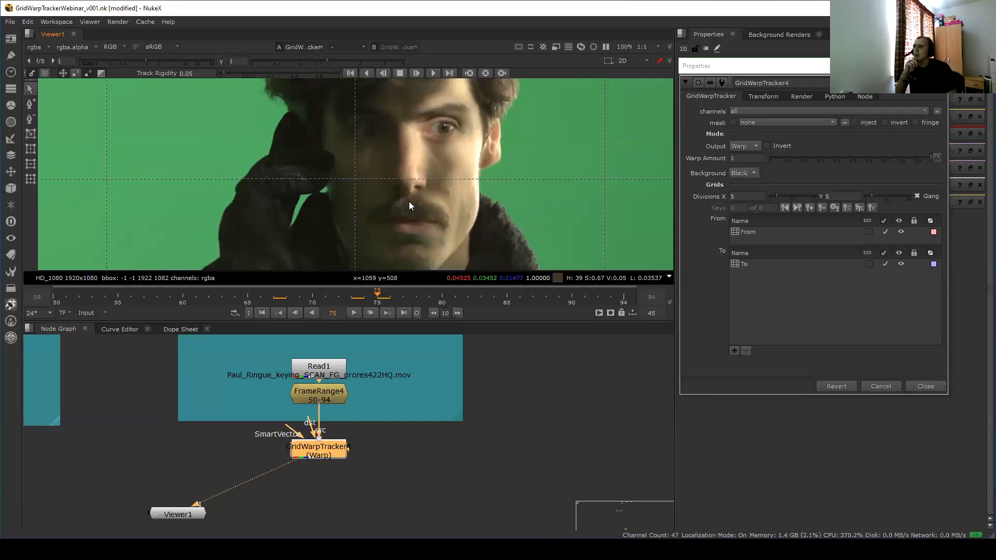
Try nudging the centre point of the To grid slightly upward on the face, and undo the move.
{"action": "scroll", "coordinate": [412, 213], "scroll_direction": "up", "scroll_amount": 3}
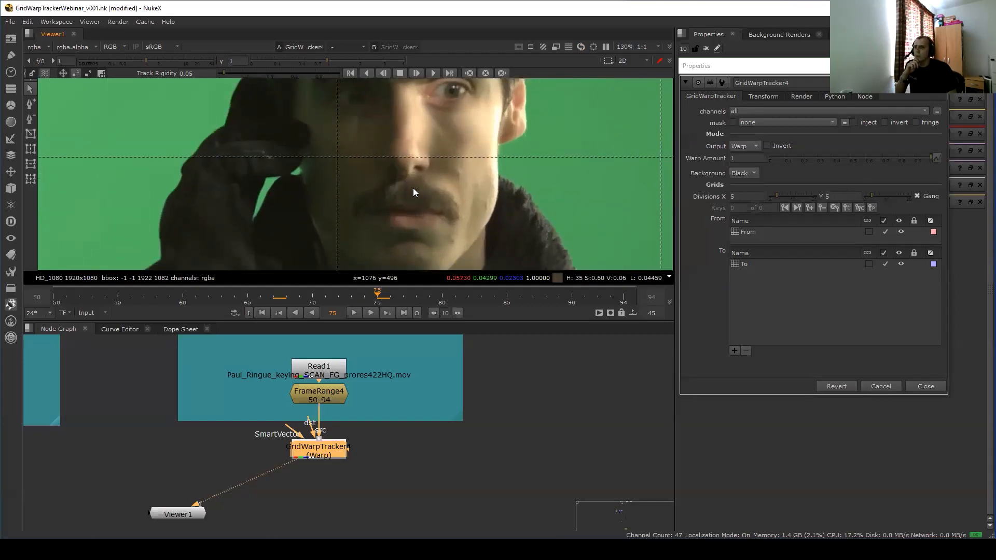
{"action": "scroll", "coordinate": [415, 192], "scroll_direction": "down", "scroll_amount": 4}
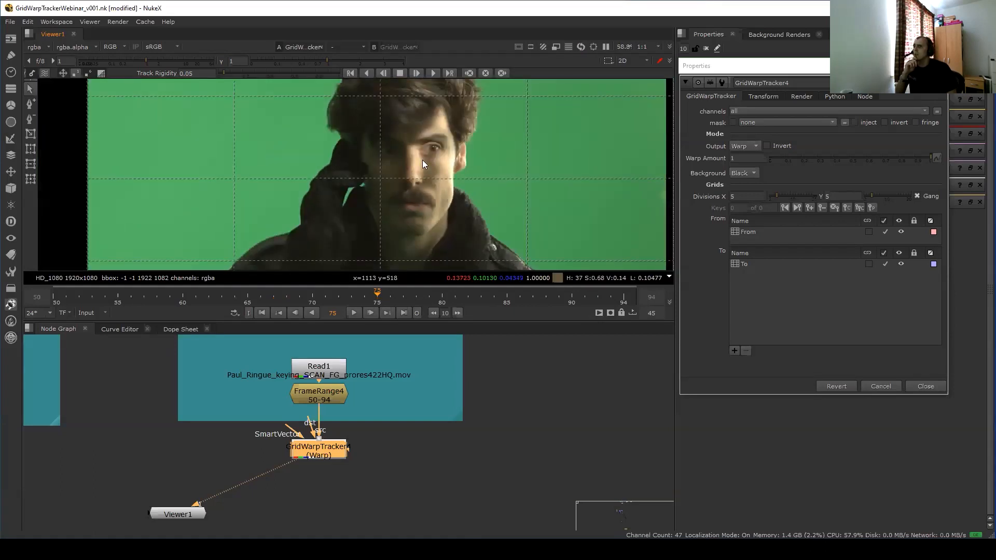
{"action": "middle_click_drag", "start_coordinate": [418, 145], "coordinate": [398, 165]}
{"action": "scroll", "coordinate": [410, 148], "scroll_direction": "down", "scroll_amount": 2}
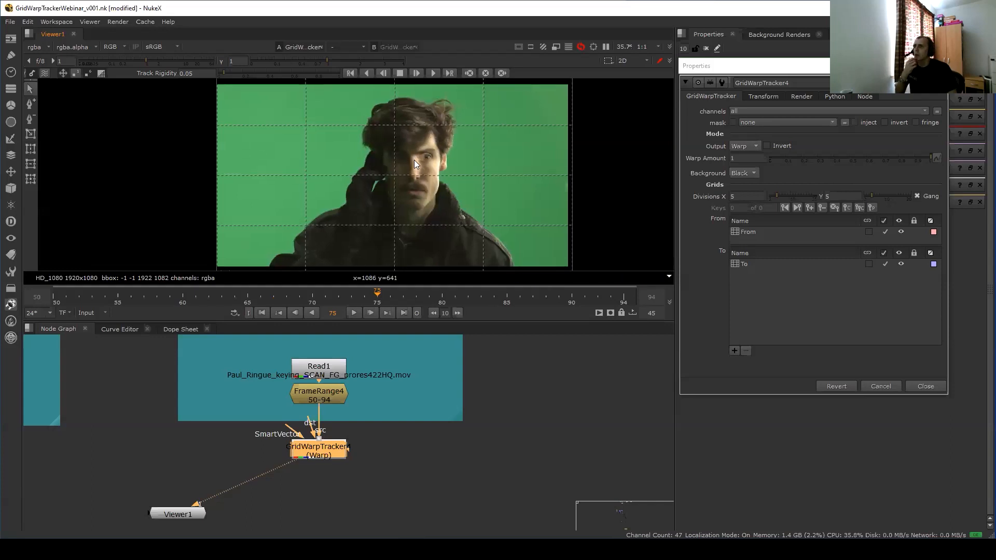
{"action": "scroll", "coordinate": [410, 160], "scroll_direction": "up", "scroll_amount": 1}
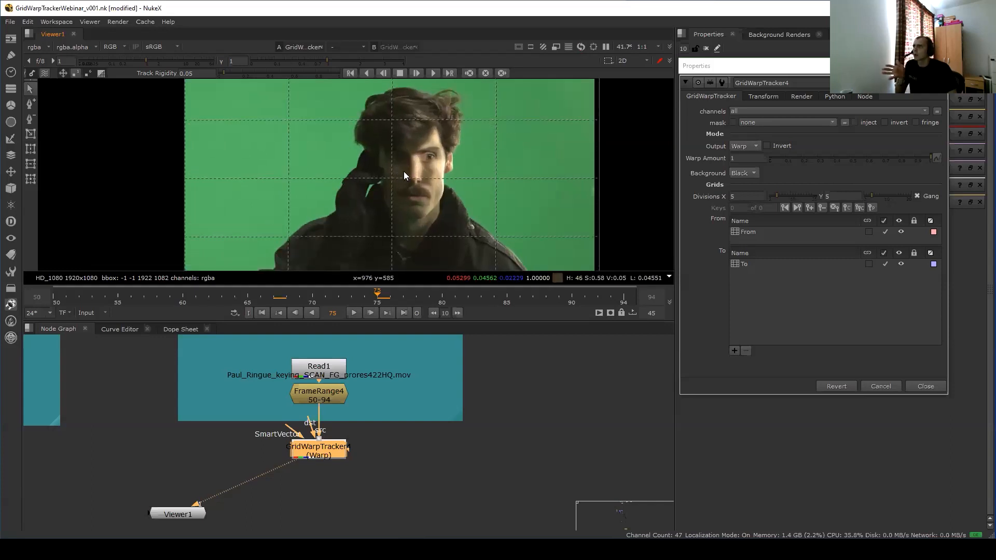
{"action": "left_click", "coordinate": [390, 179]}
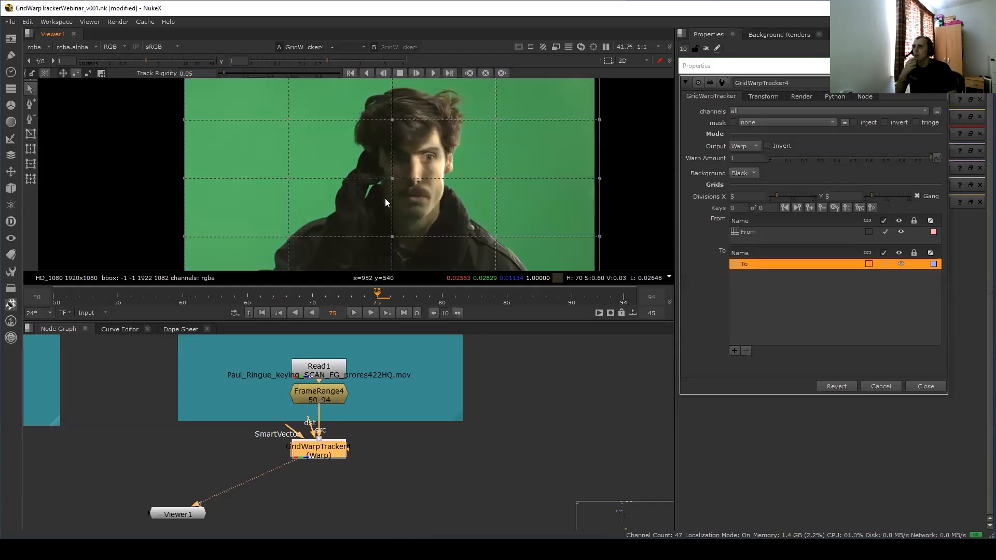
{"action": "mouse_move", "coordinate": [392, 179]}
{"action": "left_mouse_down"}
{"action": "mouse_move", "coordinate": [371, 200]}
{"action": "mouse_move", "coordinate": [407, 202]}
{"action": "mouse_move", "coordinate": [388, 195]}
{"action": "mouse_move", "coordinate": [386, 211]}
{"action": "mouse_move", "coordinate": [383, 143]}
{"action": "mouse_move", "coordinate": [389, 199]}
{"action": "mouse_move", "coordinate": [387, 164]}
{"action": "mouse_move", "coordinate": [394, 193]}
{"action": "mouse_move", "coordinate": [392, 176]}
{"action": "left_mouse_up"}
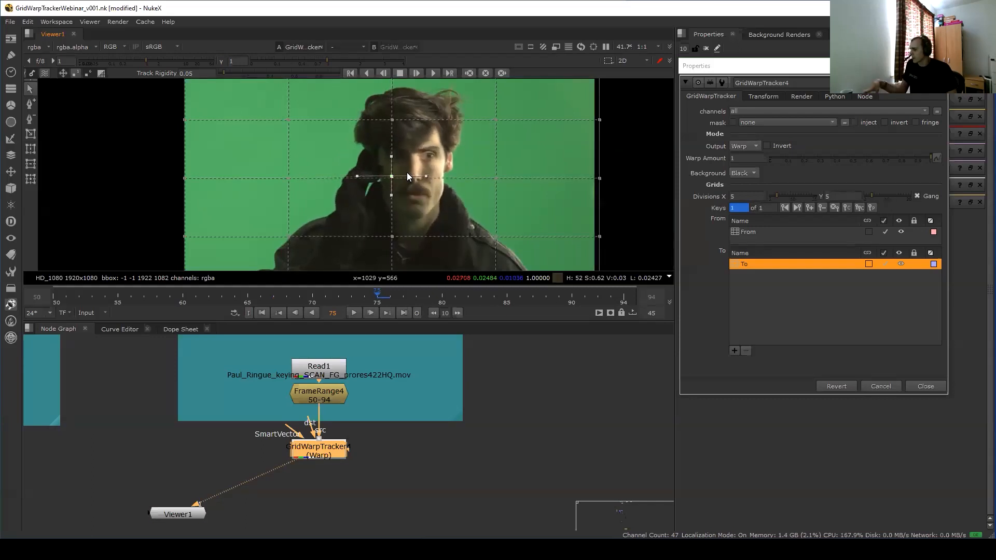
{"action": "key", "text": "ctrl+z"}
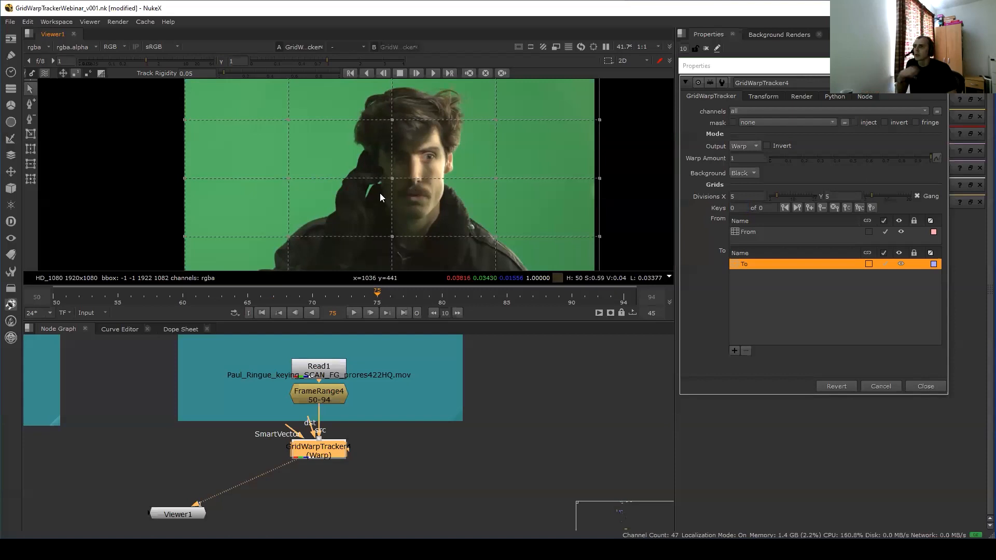
Shift the GridWarpTracker node slightly lower and compare its From and To grids by selecting each alternately, ending on To.
{"action": "left_click_drag", "start_coordinate": [326, 455], "coordinate": [323, 471]}
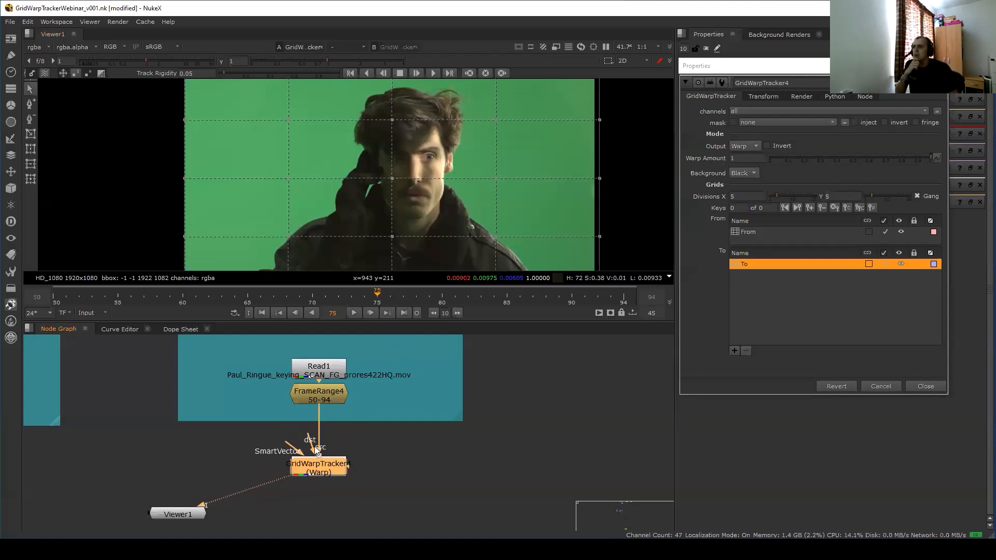
{"action": "middle_click_drag", "start_coordinate": [336, 427], "coordinate": [347, 421]}
{"action": "left_click", "coordinate": [753, 231]}
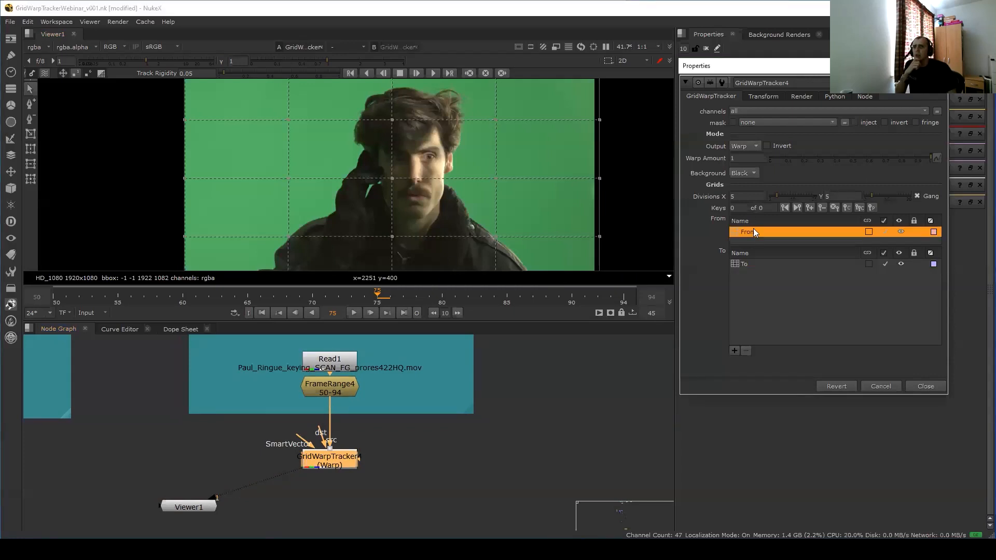
{"action": "left_click", "coordinate": [750, 264]}
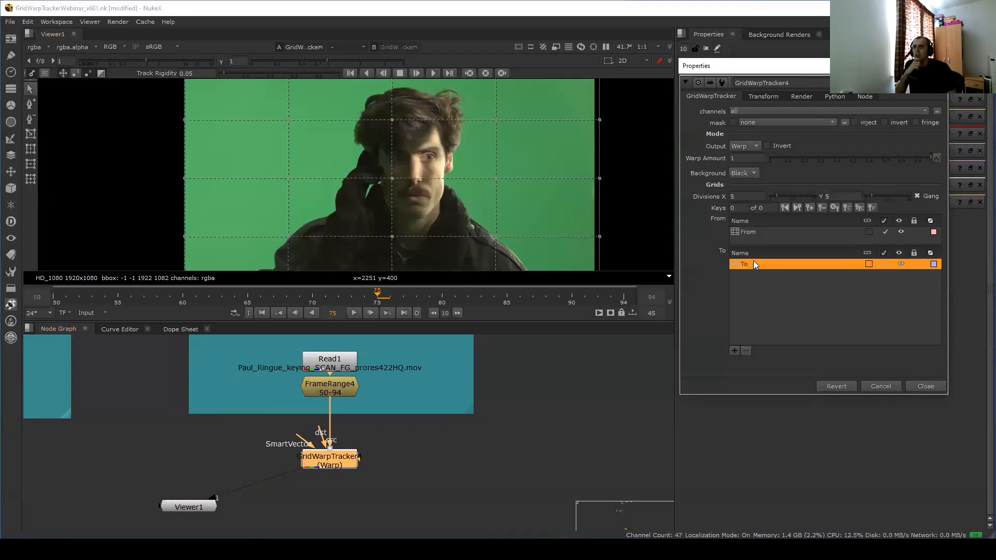
{"action": "left_click", "coordinate": [756, 233]}
{"action": "left_click", "coordinate": [756, 264]}
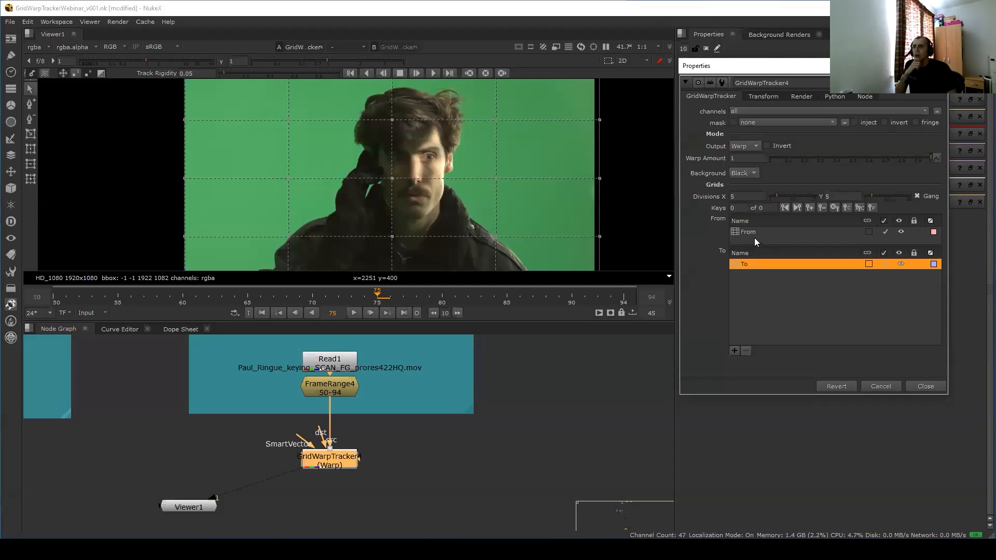
Move the GridWarpTracker node aside and display the scan's FrameRange node directly in the viewer.
{"action": "scroll", "coordinate": [329, 377], "scroll_direction": "down", "scroll_amount": 2}
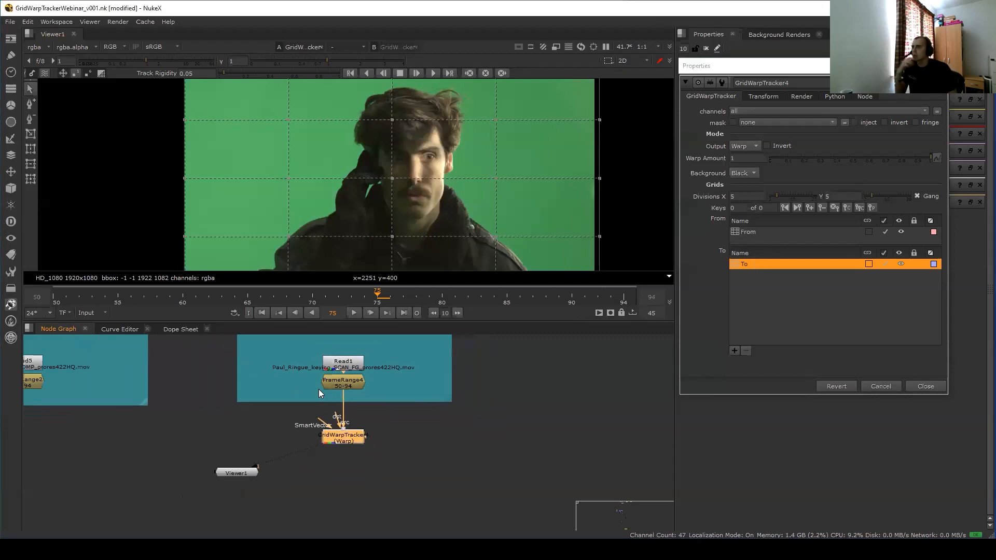
{"action": "left_click_drag", "start_coordinate": [349, 431], "coordinate": [389, 434]}
{"action": "left_click", "coordinate": [343, 380]}
{"action": "key", "text": "1"}
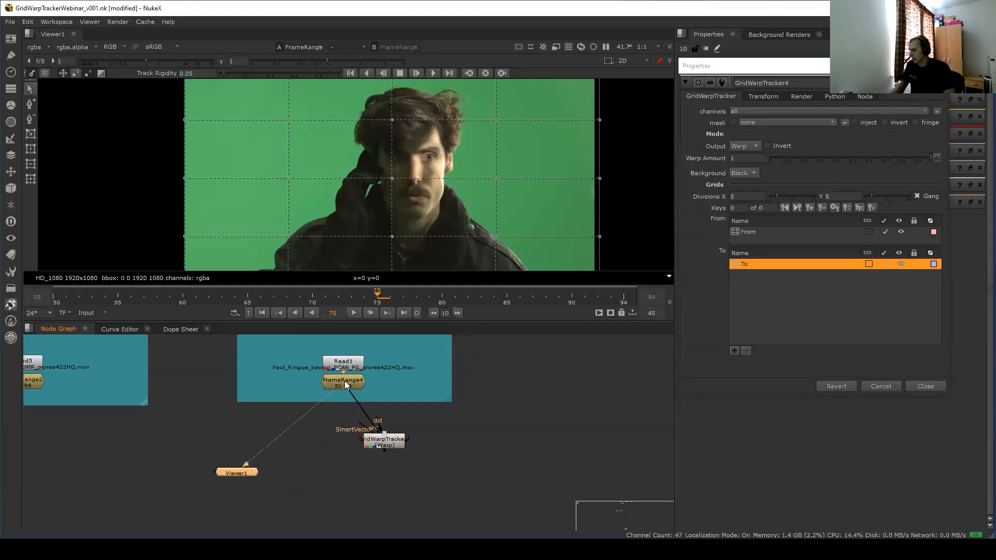
Insert a CornerPin node between the scan's FrameRange and the Viewer, place it beside the GridWarpTracker, and close the floating properties.
{"action": "key", "text": "Tab"}
{"action": "type", "text": "corner"}
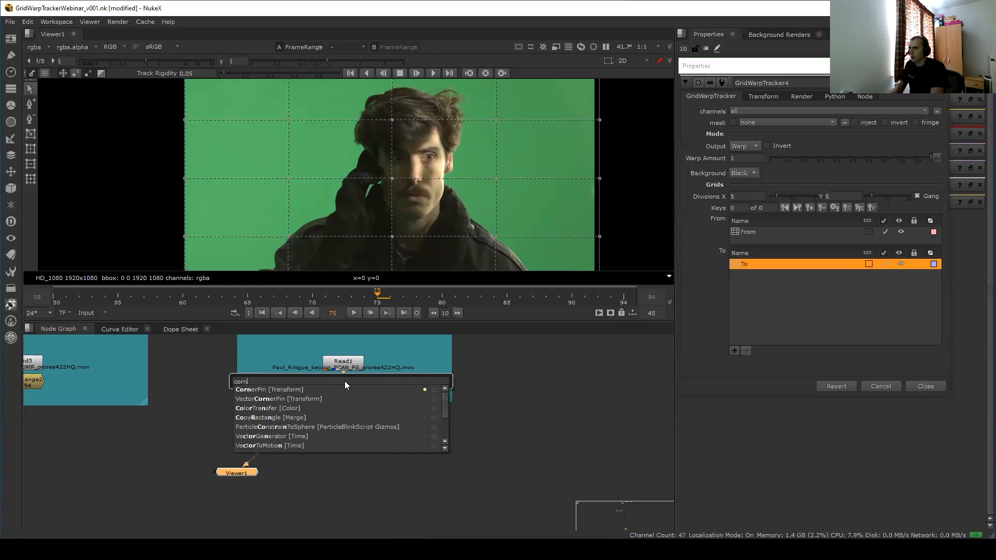
{"action": "key", "text": "Return"}
{"action": "left_click_drag", "start_coordinate": [344, 381], "coordinate": [292, 423]}
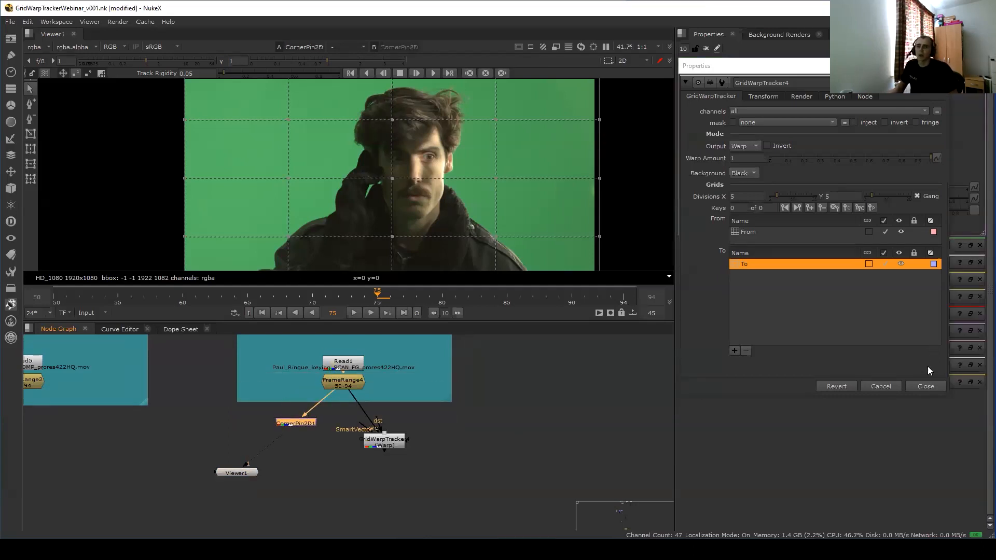
{"action": "left_click", "coordinate": [925, 386]}
Toggle the corner pin off and on, and examine its To and From corner settings with the whole frame in view.
{"action": "scroll", "coordinate": [359, 158], "scroll_direction": "down", "scroll_amount": 4}
{"action": "scroll", "coordinate": [352, 150], "scroll_direction": "up", "scroll_amount": 1}
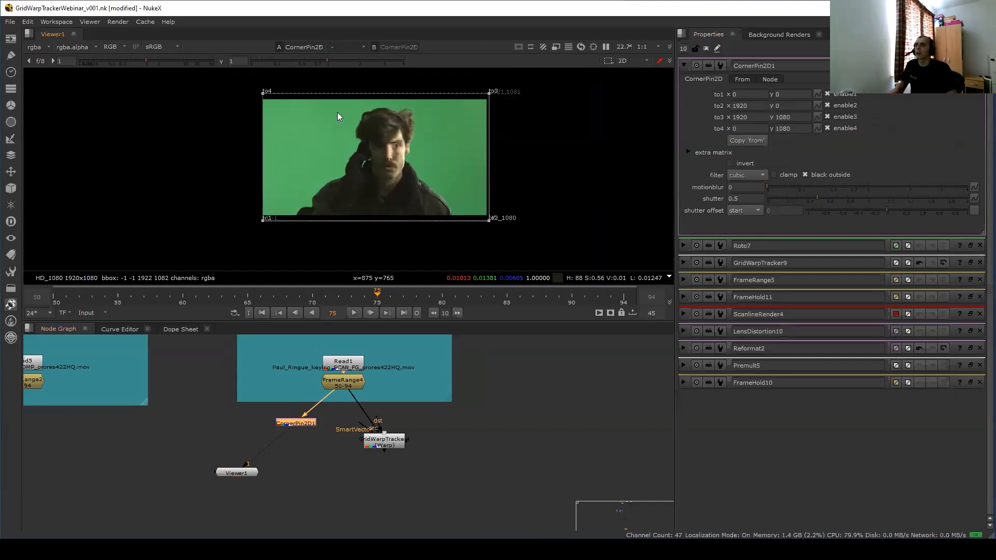
{"action": "key", "text": "d"}
{"action": "key", "text": "d"}
{"action": "key", "text": "d"}
{"action": "key", "text": "d"}
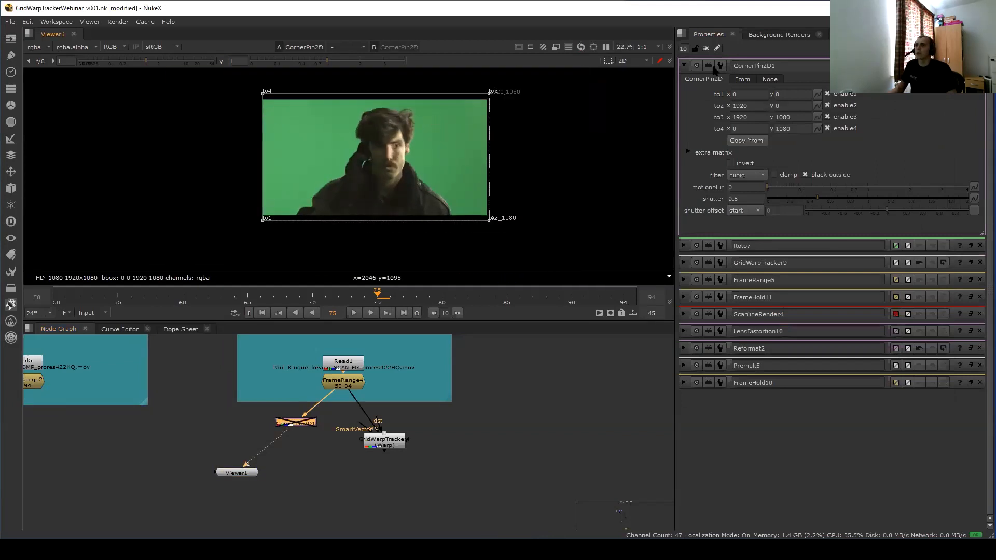
{"action": "left_click", "coordinate": [742, 79]}
{"action": "left_click", "coordinate": [712, 78]}
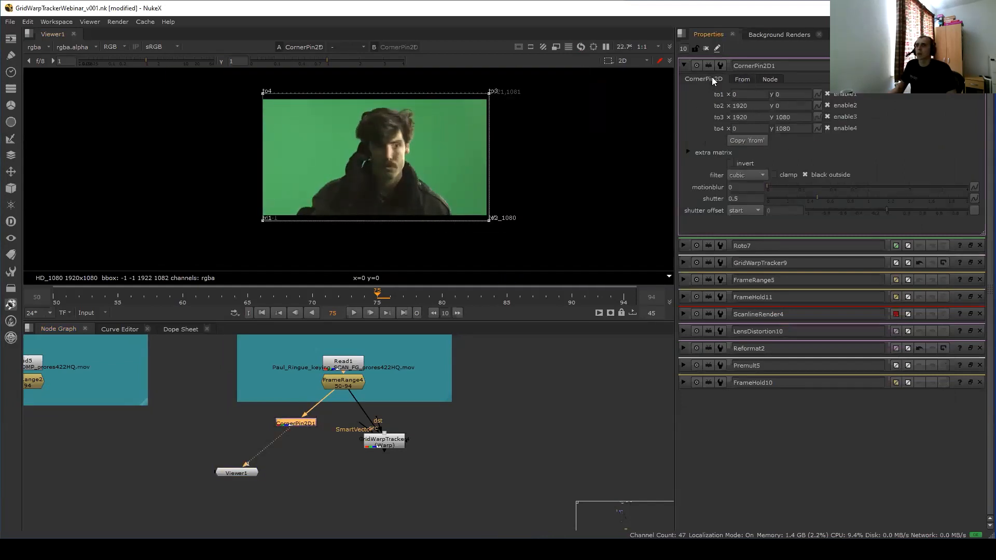
{"action": "left_click", "coordinate": [739, 78]}
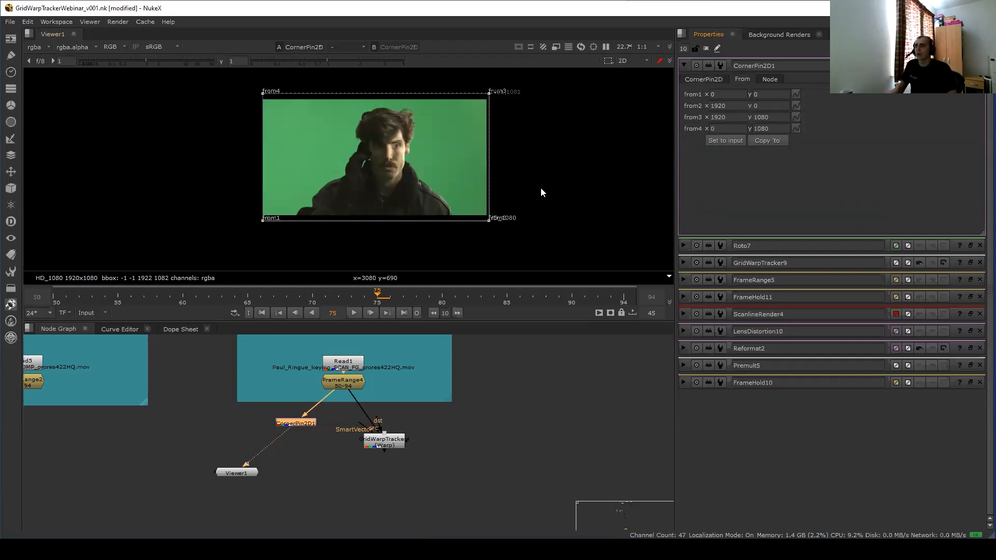
Disable the corner pin and place its From corners around the face at about (906, 330), (1168, 352), (1194, 808) and (924, 802).
{"action": "key", "text": "d"}
{"action": "left_click_drag", "start_coordinate": [277, 214], "coordinate": [346, 176]}
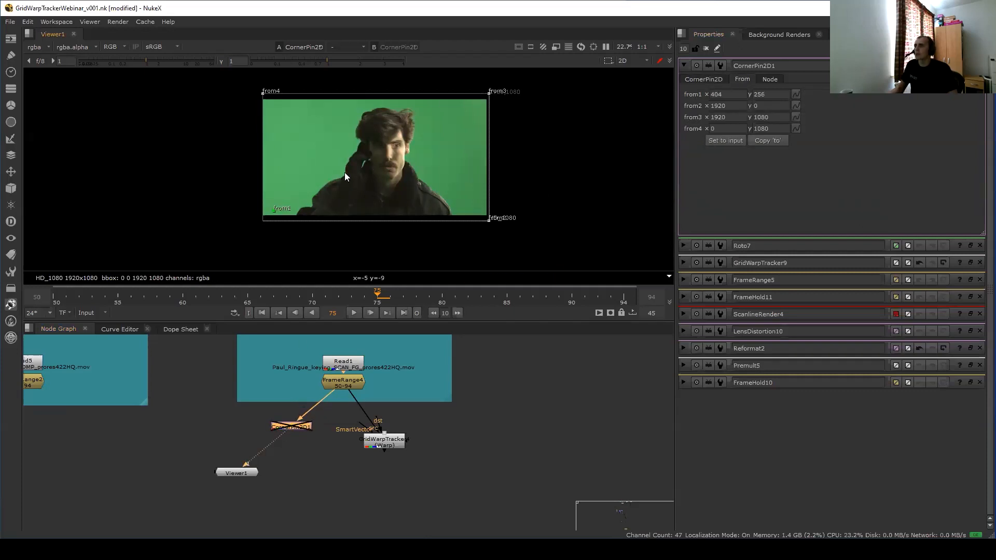
{"action": "left_click_drag", "start_coordinate": [488, 218], "coordinate": [398, 177]}
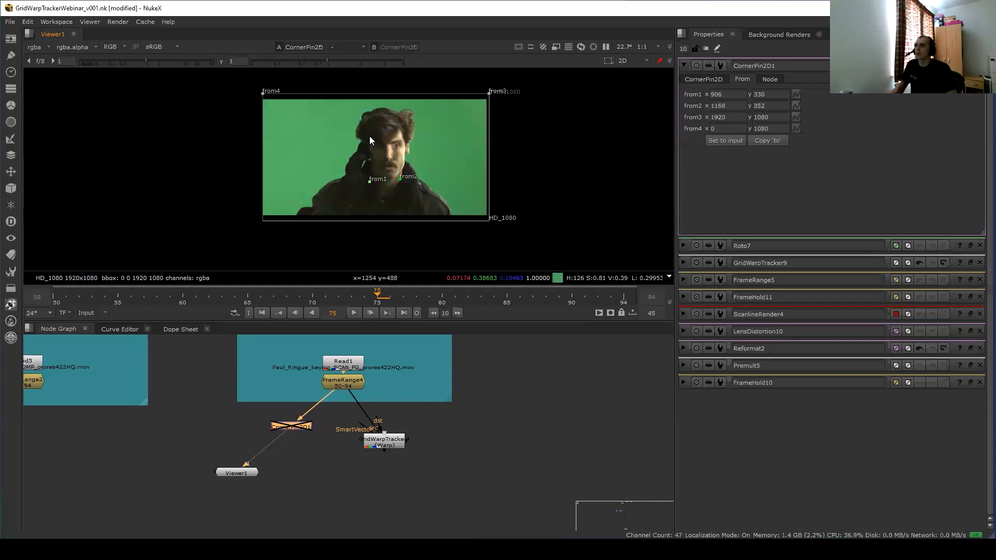
{"action": "left_click_drag", "start_coordinate": [263, 93], "coordinate": [363, 118]}
{"action": "left_click_drag", "start_coordinate": [484, 96], "coordinate": [406, 124]}
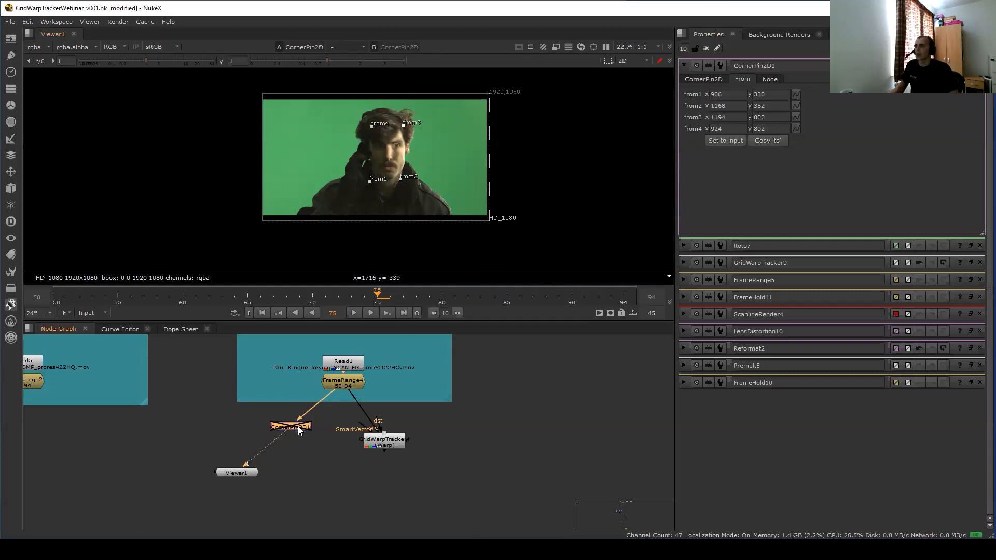
Re-enable the corner pin and compare the To corners with the From corners on the stretched face.
{"action": "key", "text": "d"}
{"action": "left_click", "coordinate": [704, 79]}
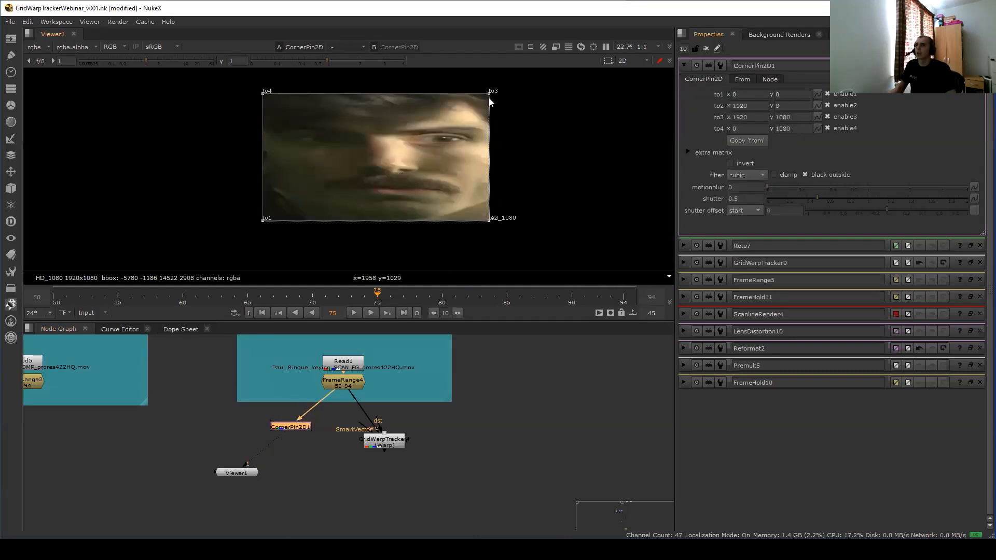
{"action": "left_click", "coordinate": [739, 80]}
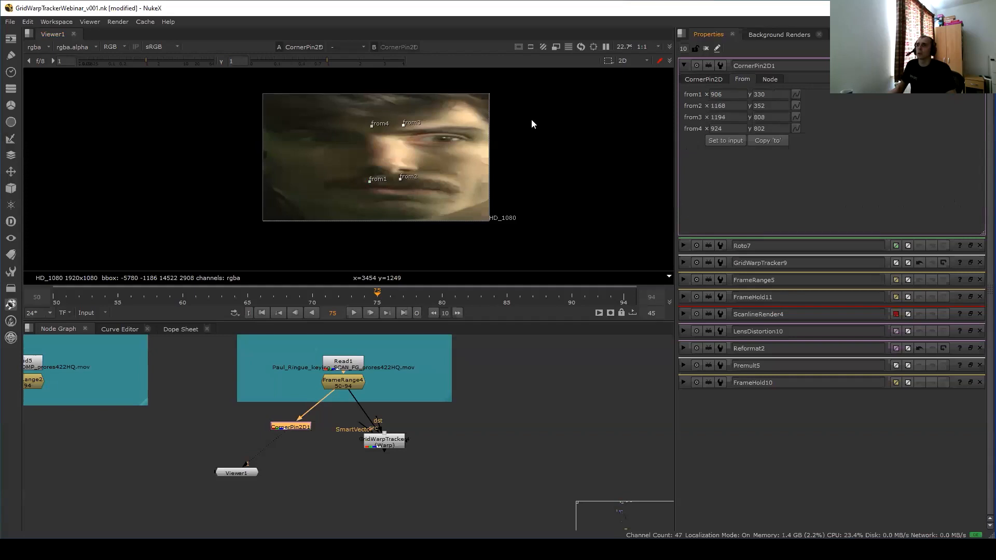
Compare the stretched face with the original against the From and To corners, leaving the corner pin disabled.
{"action": "key", "text": "d"}
{"action": "key", "text": "d"}
{"action": "left_click", "coordinate": [700, 79]}
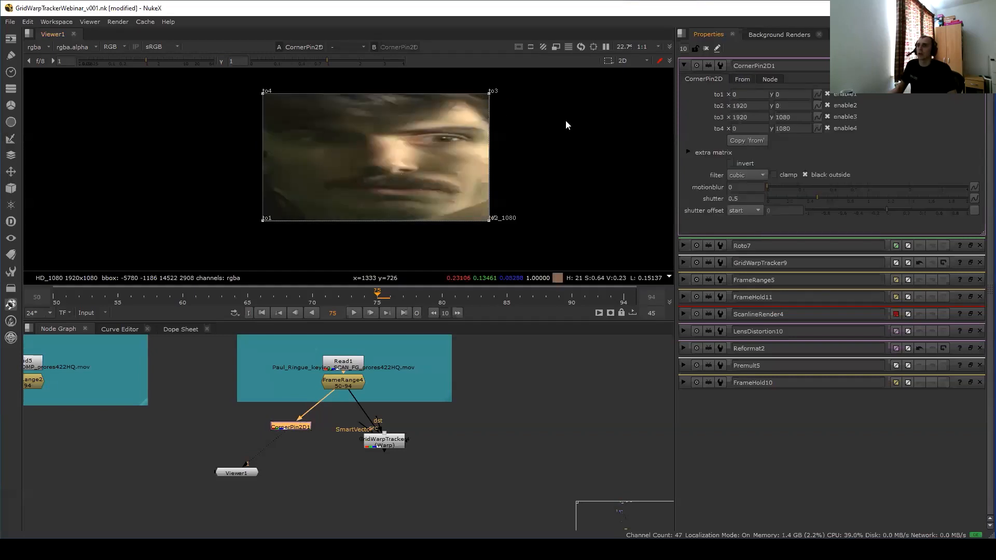
{"action": "left_click", "coordinate": [741, 80]}
{"action": "key", "text": "d"}
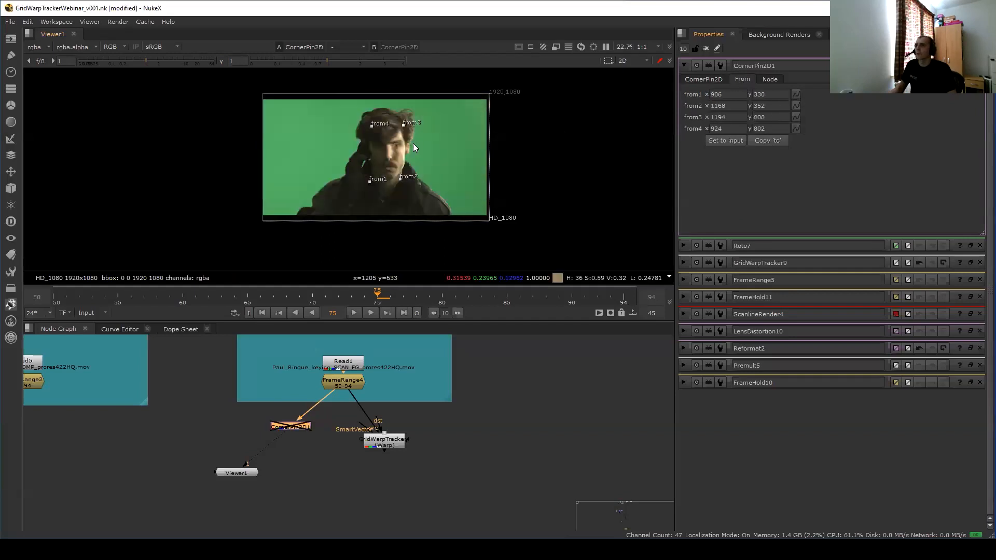
{"action": "key", "text": "d"}
{"action": "key", "text": "d"}
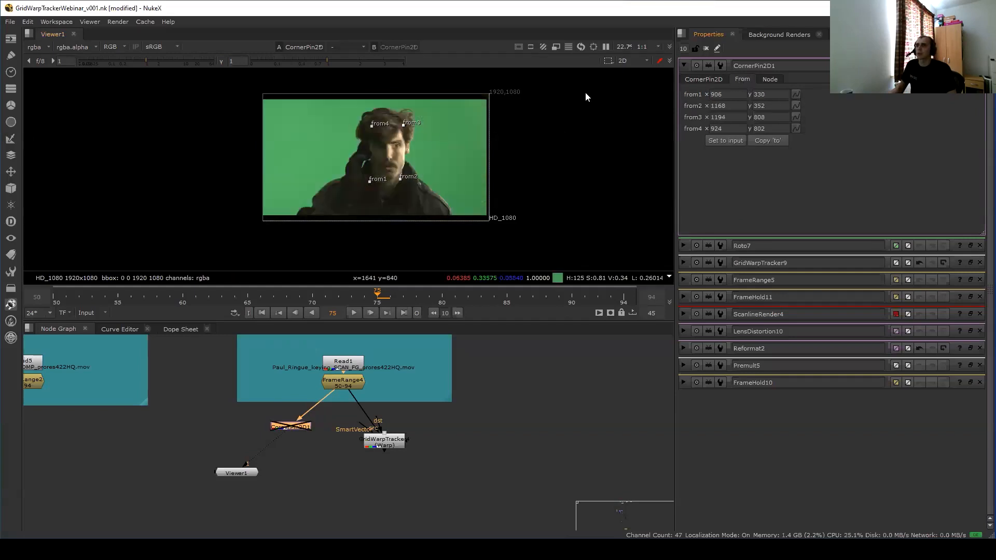
Place the To corners on the green background beside the actor at about (102, 360), (358, 440), (322, 644) and (84, 582).
{"action": "left_click", "coordinate": [700, 79]}
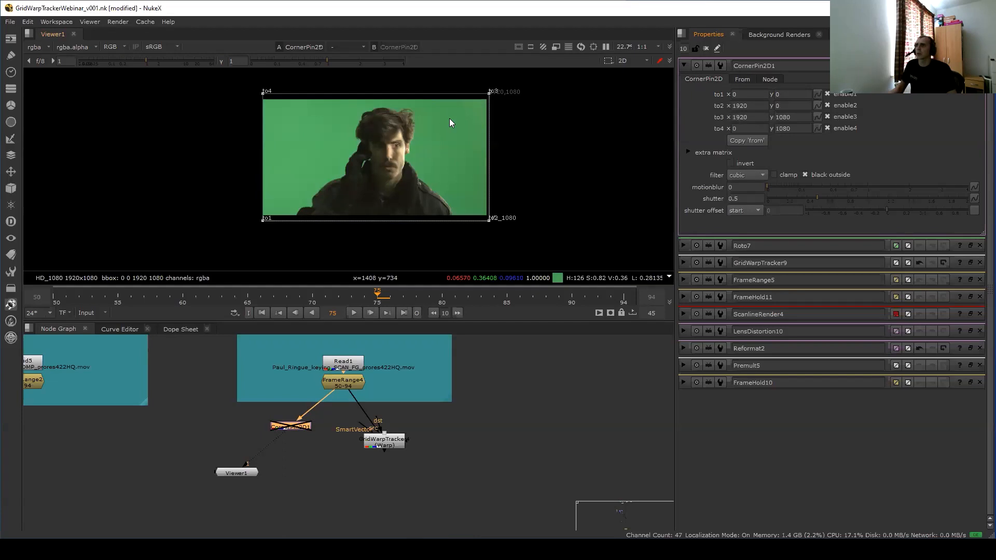
{"action": "left_click_drag", "start_coordinate": [488, 219], "coordinate": [303, 166]}
{"action": "left_click_drag", "start_coordinate": [262, 217], "coordinate": [272, 177]}
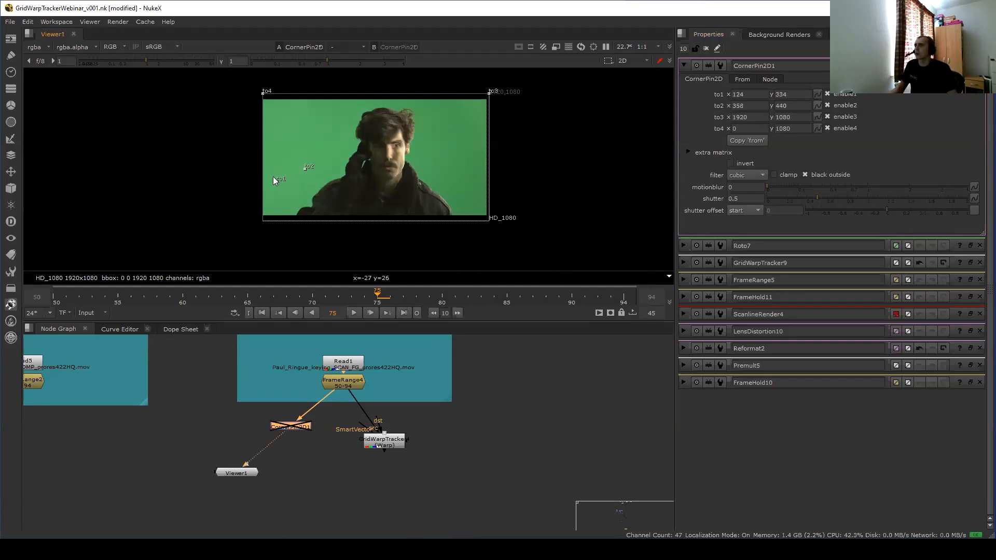
{"action": "left_click_drag", "start_coordinate": [264, 96], "coordinate": [264, 106]}
{"action": "left_click_drag", "start_coordinate": [489, 92], "coordinate": [356, 125]}
{"action": "left_click_drag", "start_coordinate": [300, 147], "coordinate": [297, 144]}
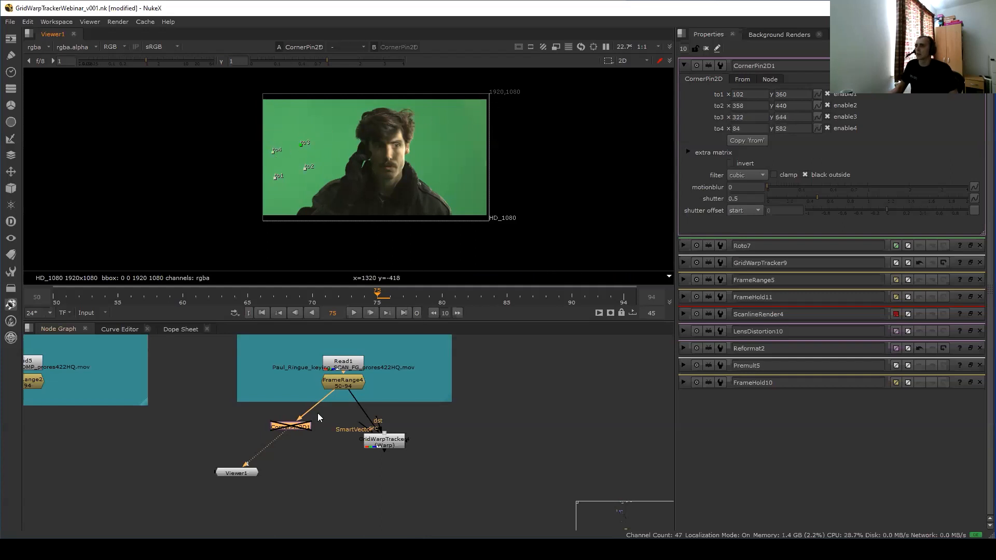
Toggle the corner pin and compare the relocated face with the original against both its From and To corners.
{"action": "left_click", "coordinate": [300, 428]}
{"action": "key", "text": "d"}
{"action": "left_click", "coordinate": [301, 429]}
{"action": "key", "text": "d"}
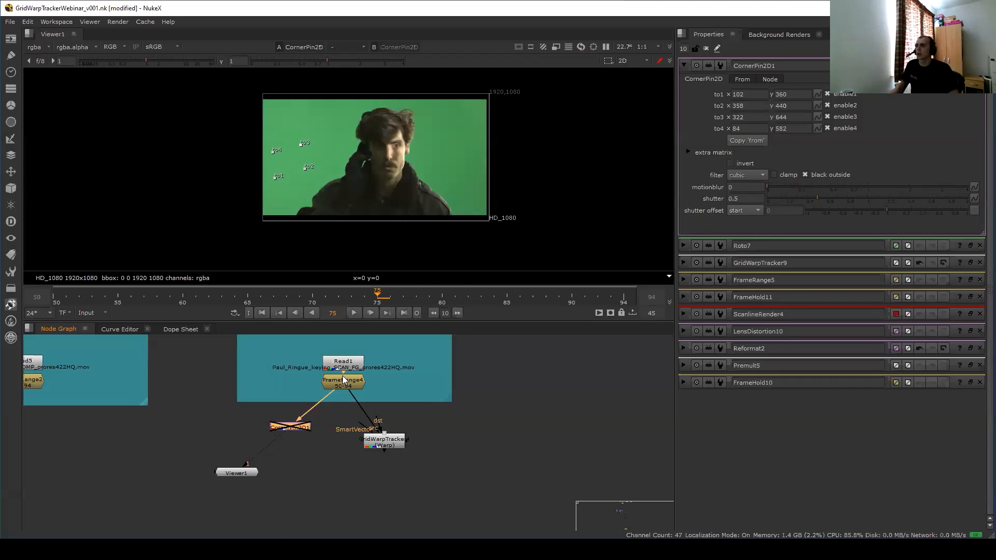
{"action": "left_click", "coordinate": [737, 81]}
{"action": "left_click", "coordinate": [715, 79]}
{"action": "key", "text": "d"}
{"action": "left_click", "coordinate": [742, 78]}
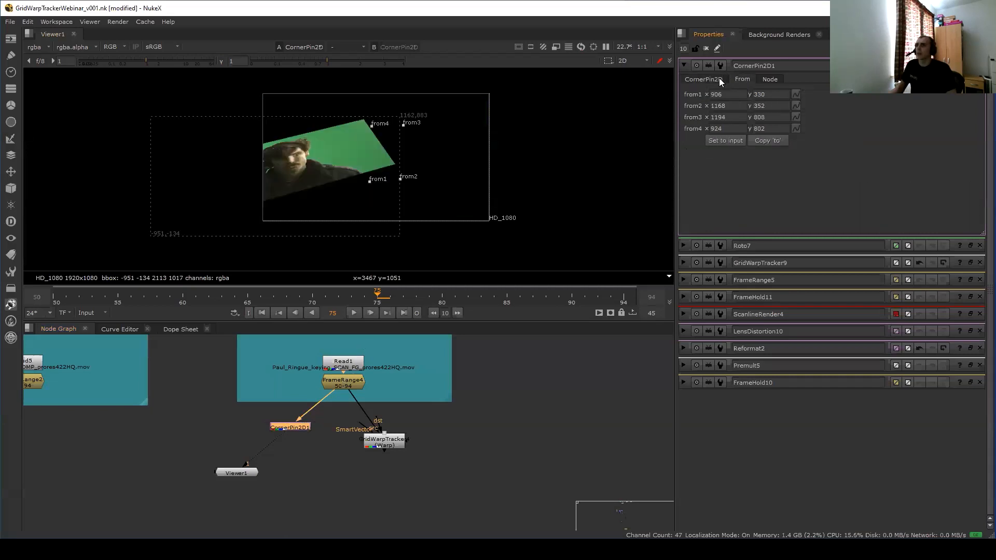
{"action": "left_click", "coordinate": [717, 79]}
{"action": "key", "text": "d"}
{"action": "left_click", "coordinate": [752, 79]}
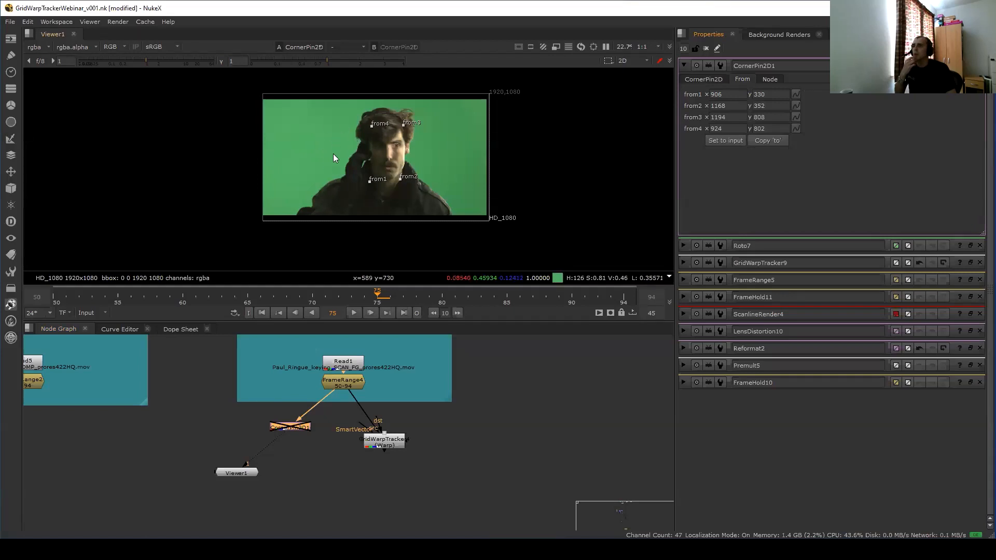
Enable the corner pin and alternate between the From and To corners to examine where the face is mapped.
{"action": "left_click", "coordinate": [702, 79]}
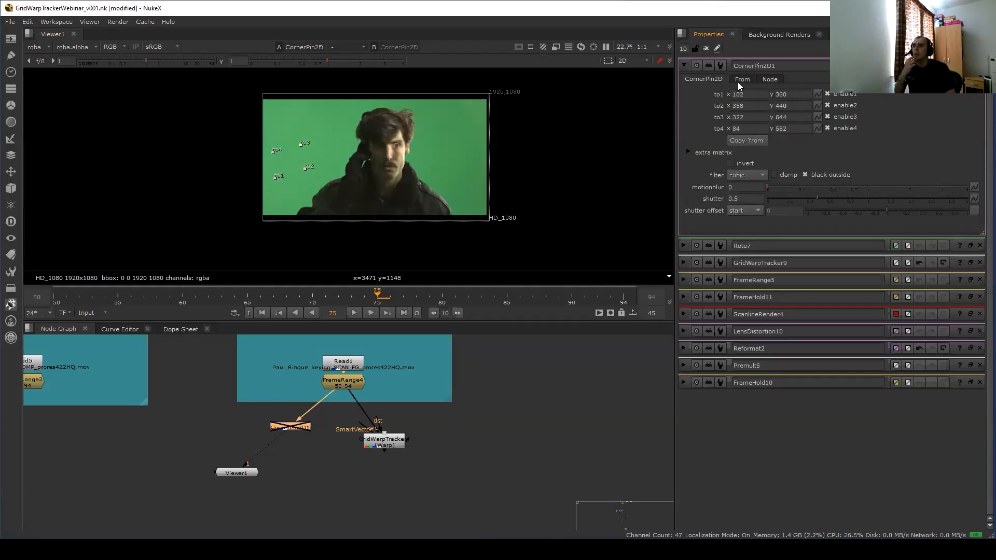
{"action": "key", "text": "d"}
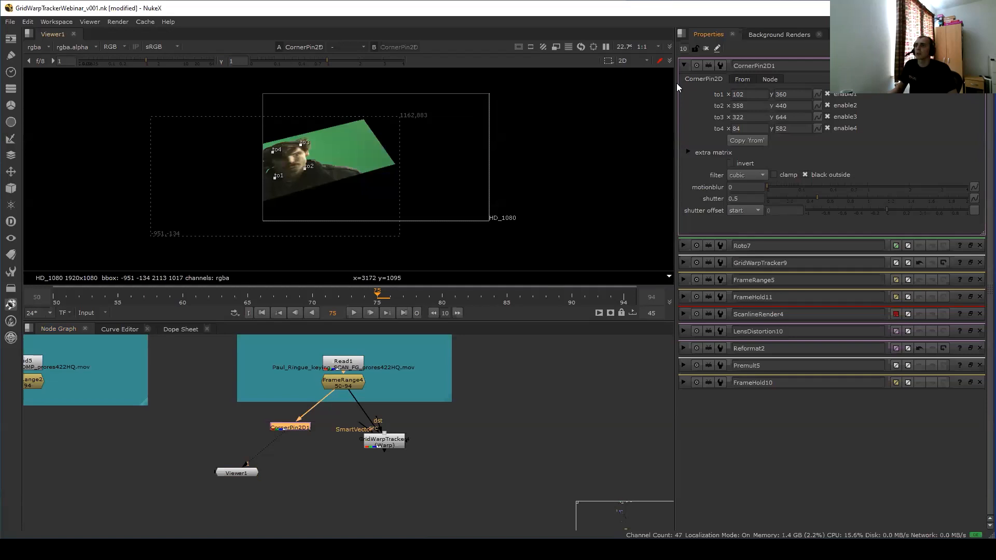
{"action": "left_click", "coordinate": [742, 79]}
{"action": "left_click", "coordinate": [703, 79]}
{"action": "left_click", "coordinate": [739, 79]}
{"action": "left_click", "coordinate": [713, 79]}
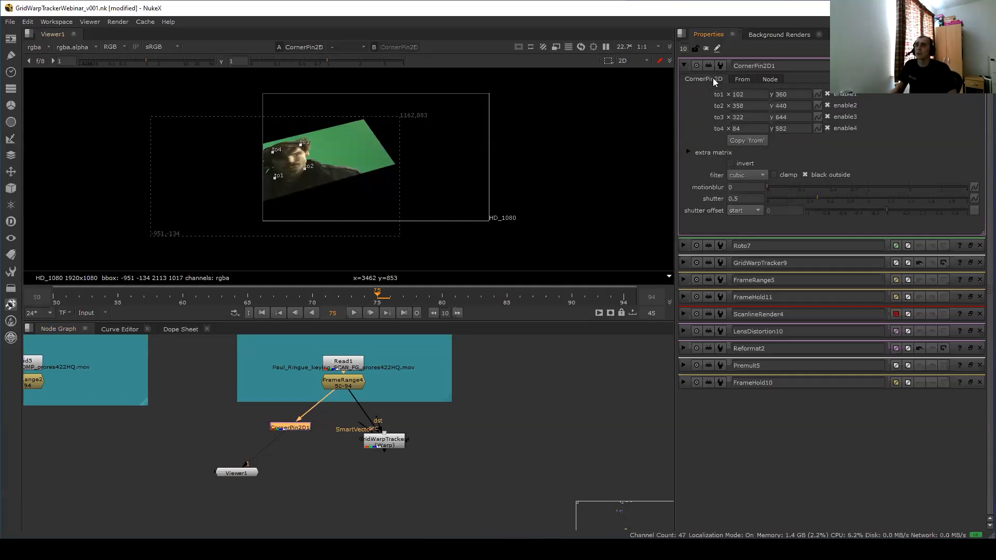
{"action": "left_click", "coordinate": [732, 77]}
{"action": "left_click", "coordinate": [713, 79]}
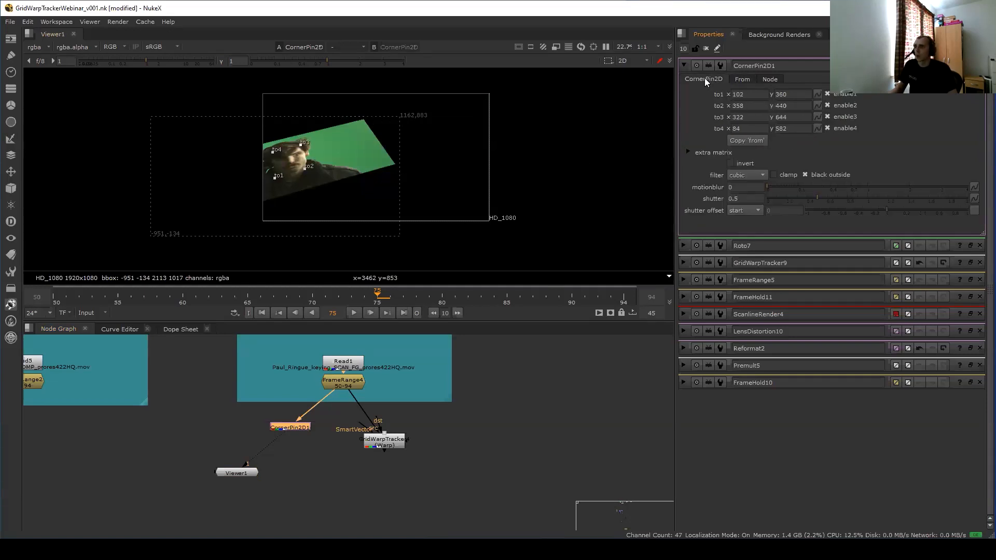
Toggle the corner pin repeatedly to compare the original plate with the transformed one, leaving it enabled.
{"action": "scroll", "coordinate": [462, 372], "scroll_direction": "up", "scroll_amount": 1}
{"action": "key", "text": "d"}
{"action": "key", "text": "d"}
{"action": "key", "text": "d"}
{"action": "key", "text": "d"}
{"action": "key", "text": "d"}
{"action": "key", "text": "d"}
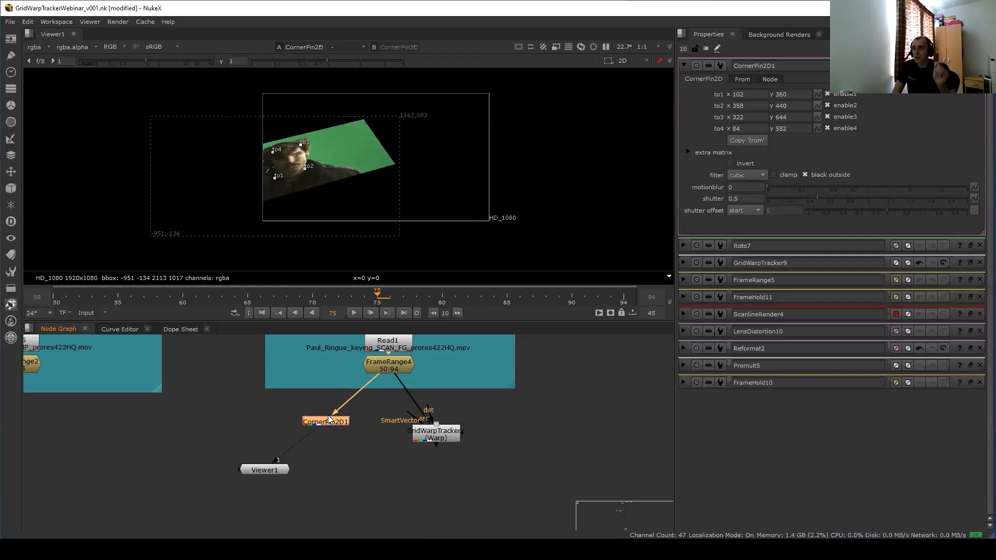
Copy the corner pin's From corner positions into its To corners and check the From corners on the face.
{"action": "left_click", "coordinate": [741, 79]}
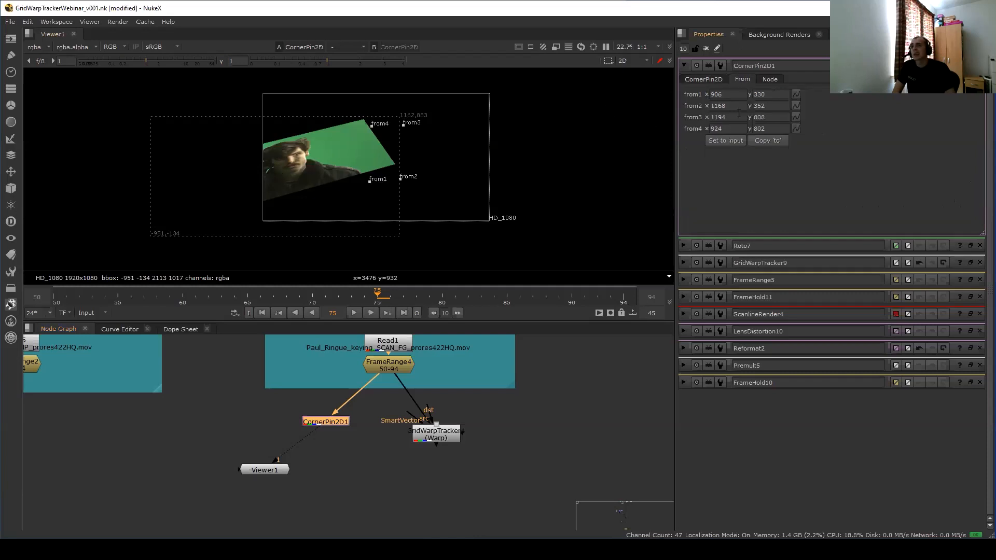
{"action": "left_click", "coordinate": [713, 80]}
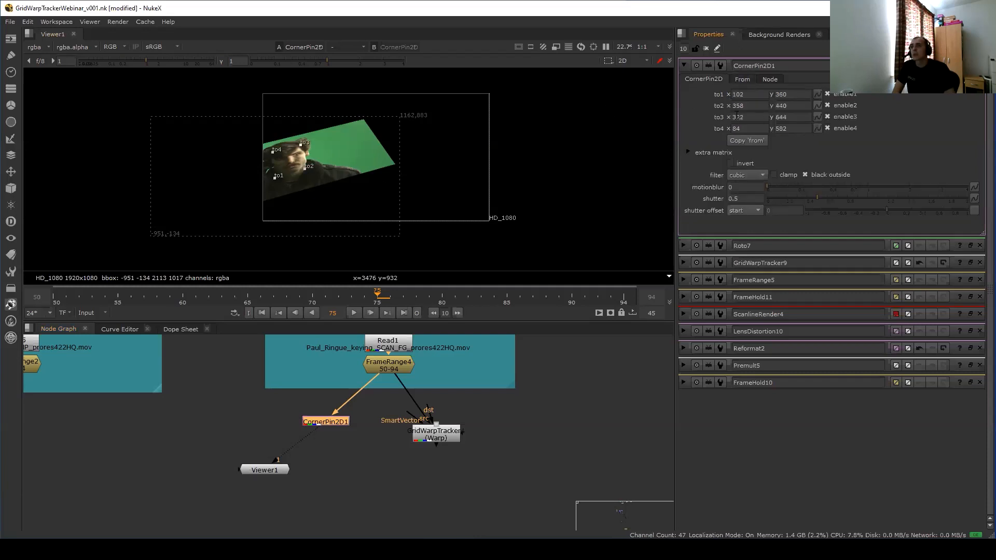
{"action": "left_click", "coordinate": [739, 143]}
{"action": "left_click", "coordinate": [741, 79]}
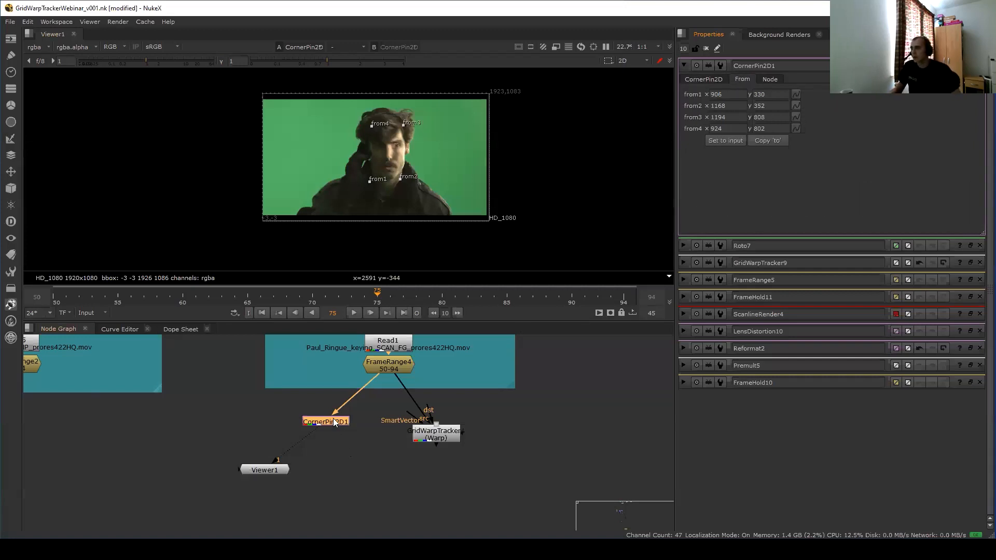
Move the corner pin aside, place the GridWarpTracker under the FrameRange, view its output and open its properties.
{"action": "left_click_drag", "start_coordinate": [333, 419], "coordinate": [260, 420]}
{"action": "left_click_drag", "start_coordinate": [425, 439], "coordinate": [380, 430]}
{"action": "key", "text": "1"}
{"action": "double_click", "coordinate": [381, 429]}
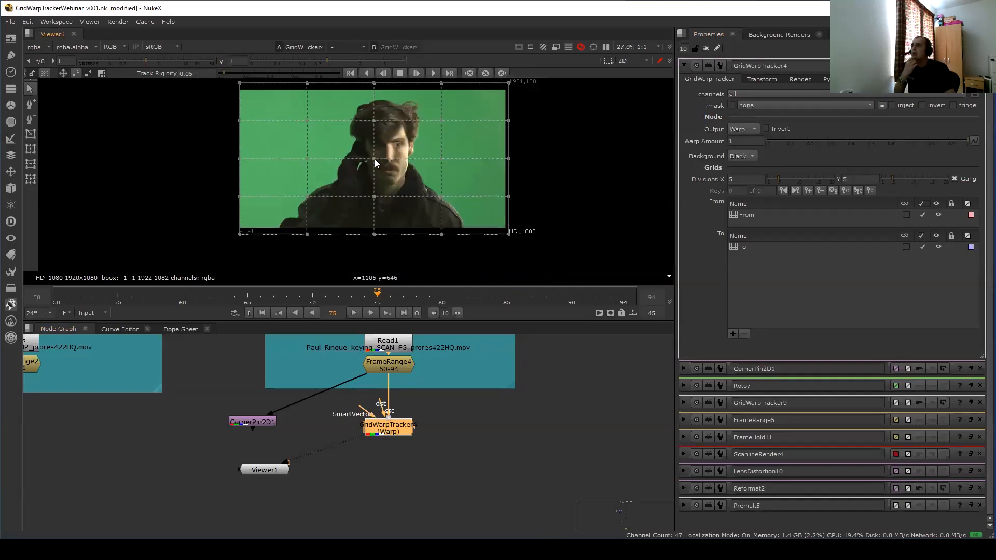
Pull the From grid's centre point down towards the actor's raised hand, then undo the last action.
{"action": "scroll", "coordinate": [388, 150], "scroll_direction": "up", "scroll_amount": 2}
{"action": "left_click_drag", "start_coordinate": [370, 161], "coordinate": [357, 179]}
{"action": "scroll", "coordinate": [375, 156], "scroll_direction": "up", "scroll_amount": 2}
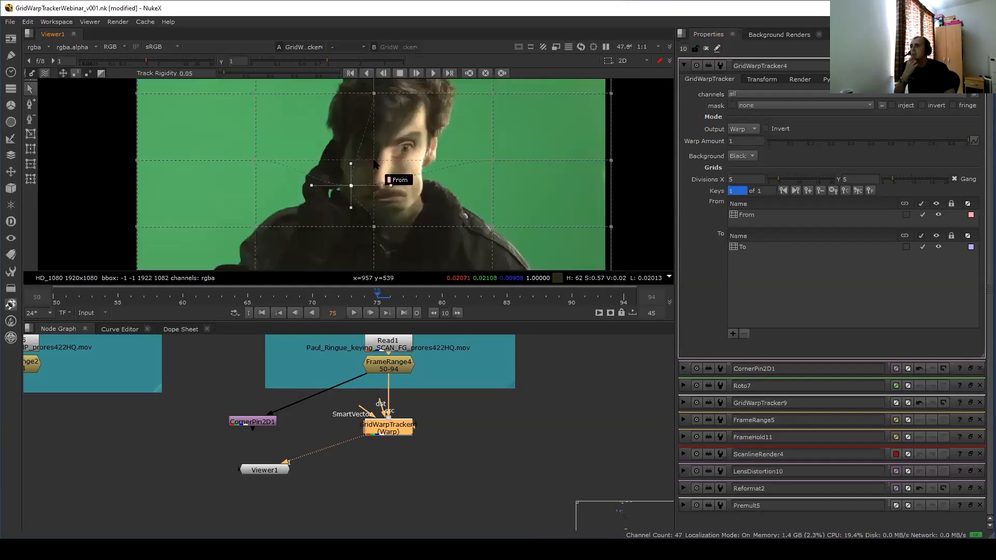
{"action": "key", "text": "ctrl+z"}
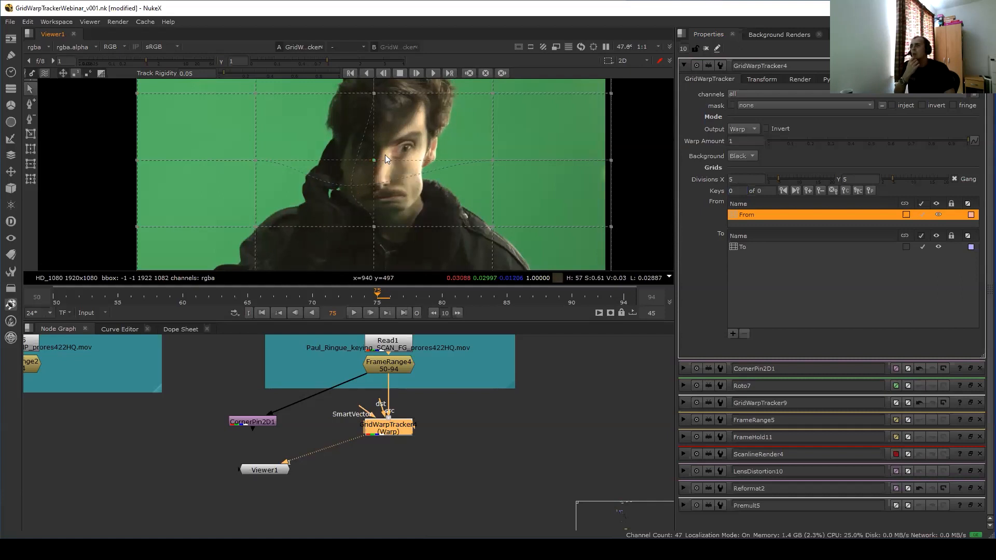
{"action": "scroll", "coordinate": [391, 148], "scroll_direction": "down", "scroll_amount": 1}
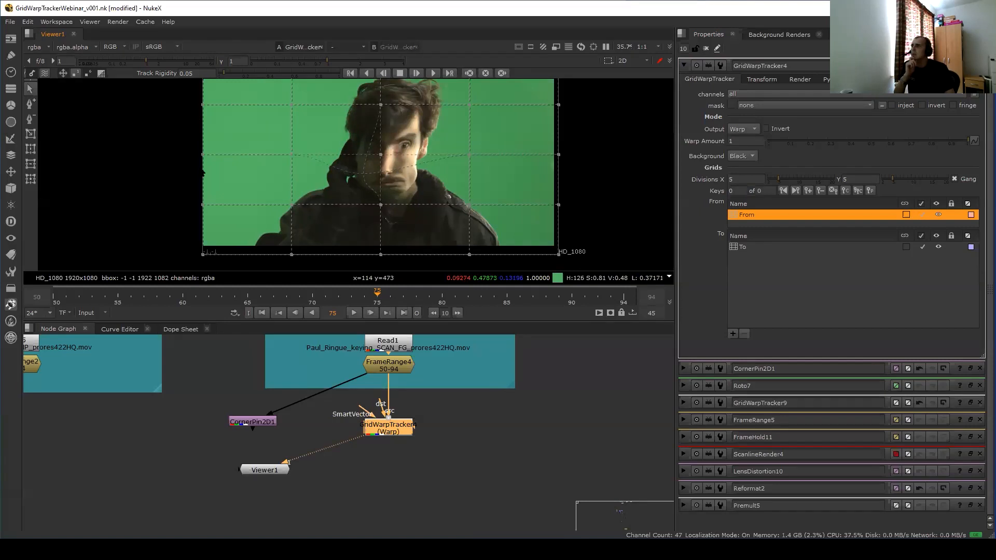
Toggle the GridWarpTracker to compare the warped face with the original plate, leaving the node disabled.
{"action": "scroll", "coordinate": [423, 145], "scroll_direction": "down", "scroll_amount": 2}
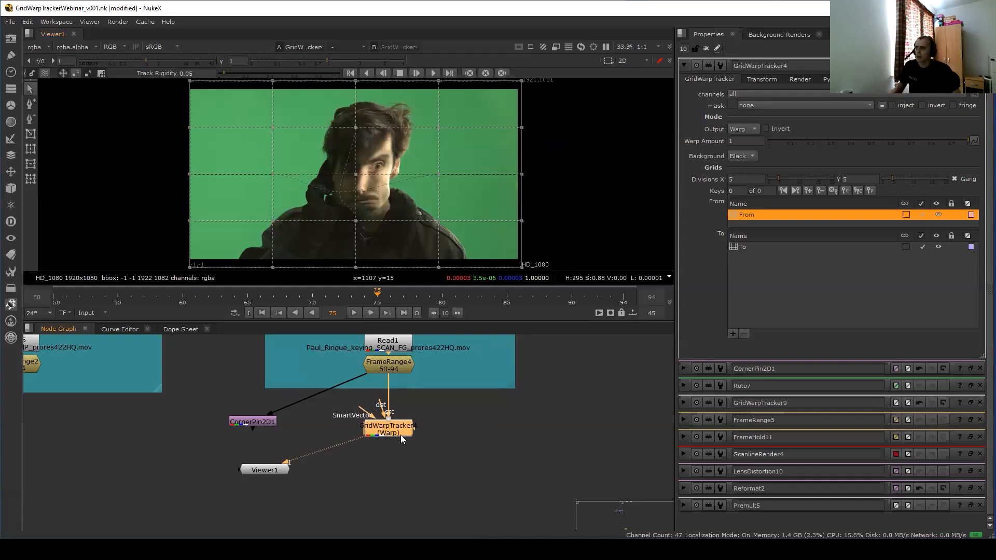
{"action": "left_click_drag", "start_coordinate": [395, 426], "coordinate": [396, 430]}
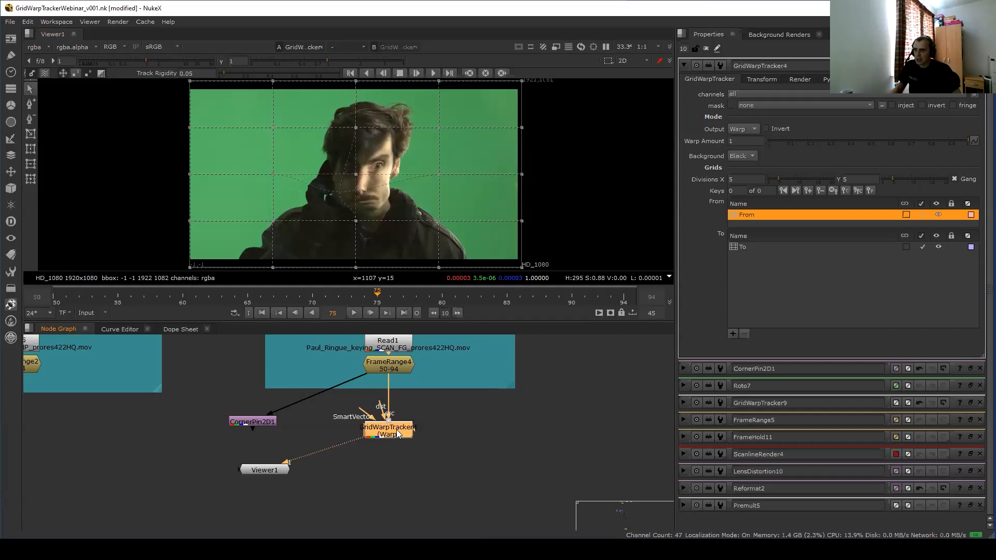
{"action": "key", "text": "d"}
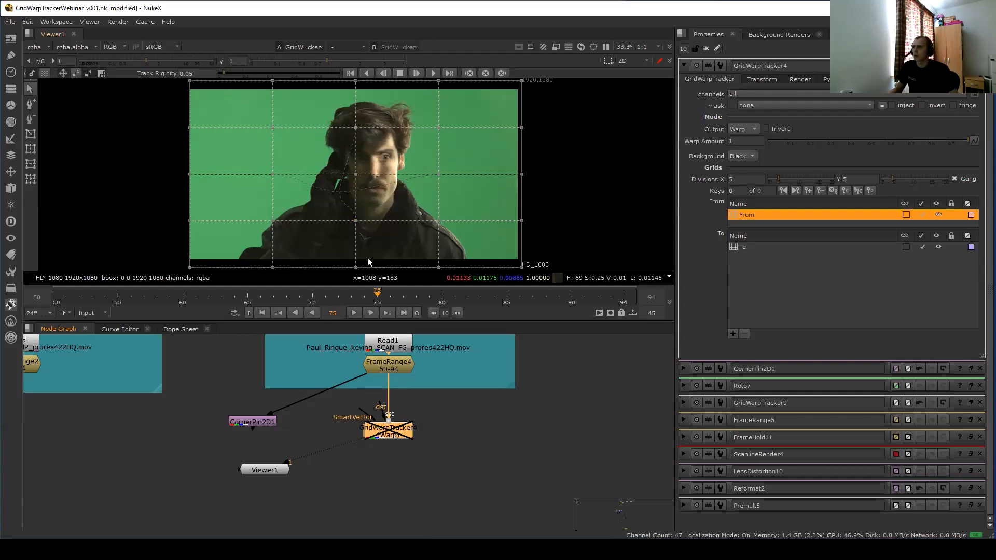
{"action": "key", "text": "d"}
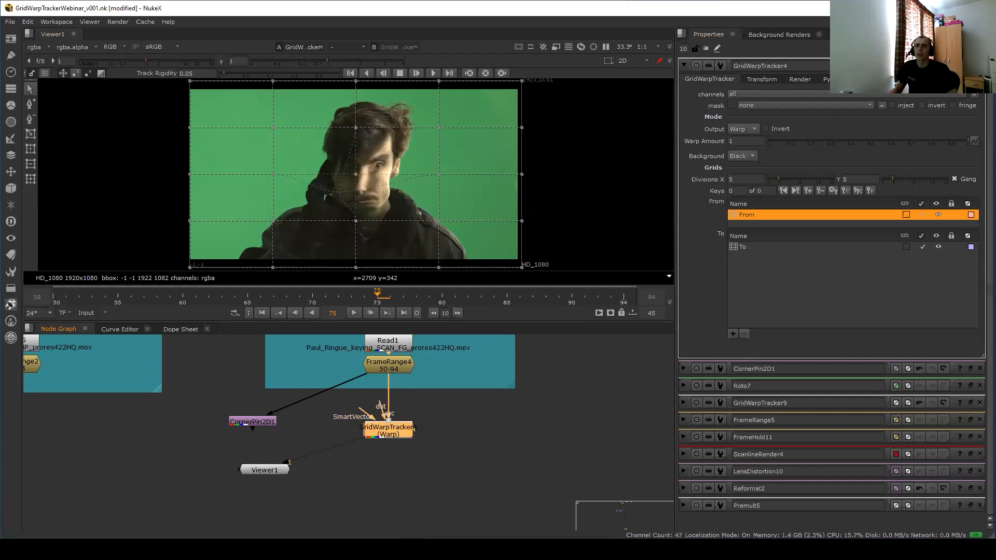
{"action": "key", "text": "d"}
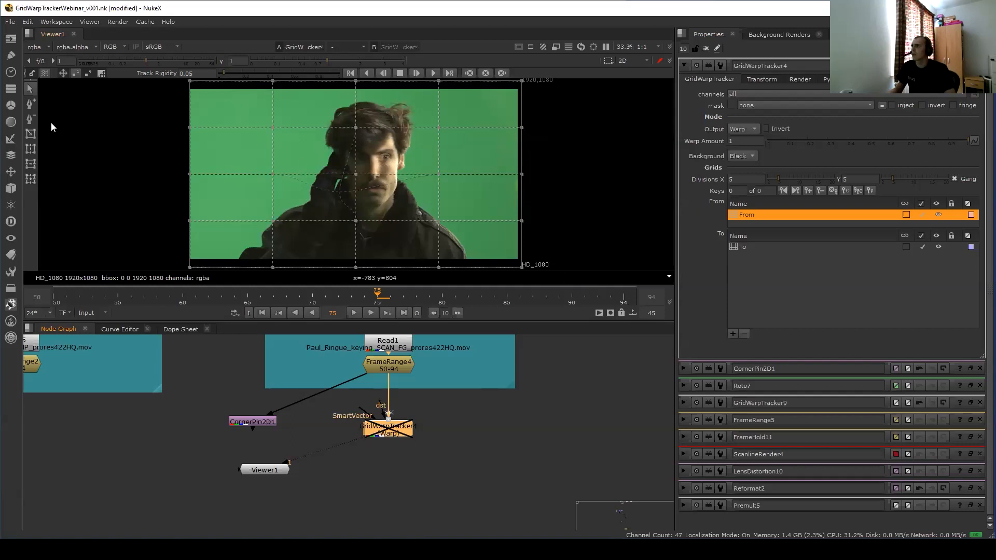
Draw a new warp grid of about 220 by 194 pixels around the actor's nose, moustache and mouth.
{"action": "left_click", "coordinate": [30, 134]}
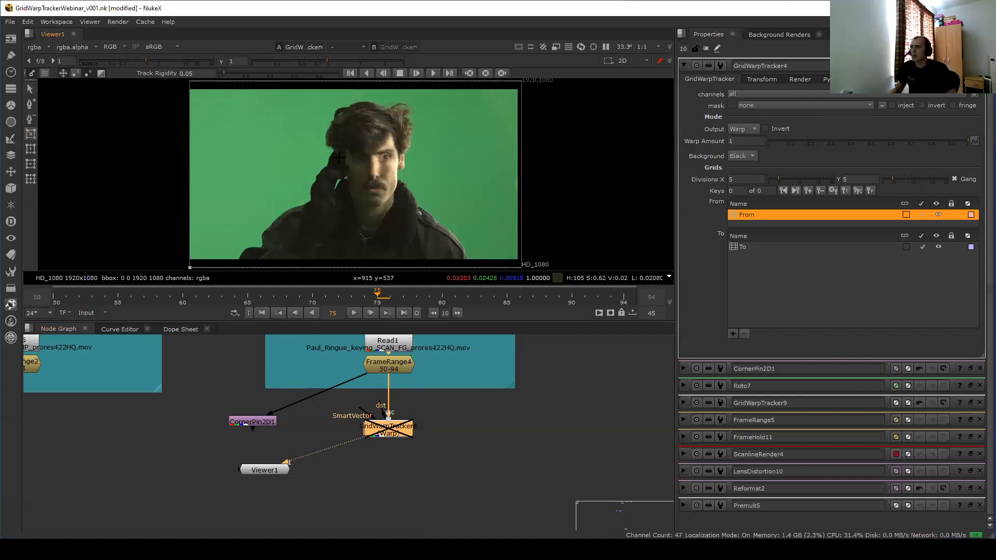
{"action": "left_click_drag", "start_coordinate": [354, 172], "coordinate": [392, 203]}
{"action": "scroll", "coordinate": [412, 173], "scroll_direction": "up", "scroll_amount": 5}
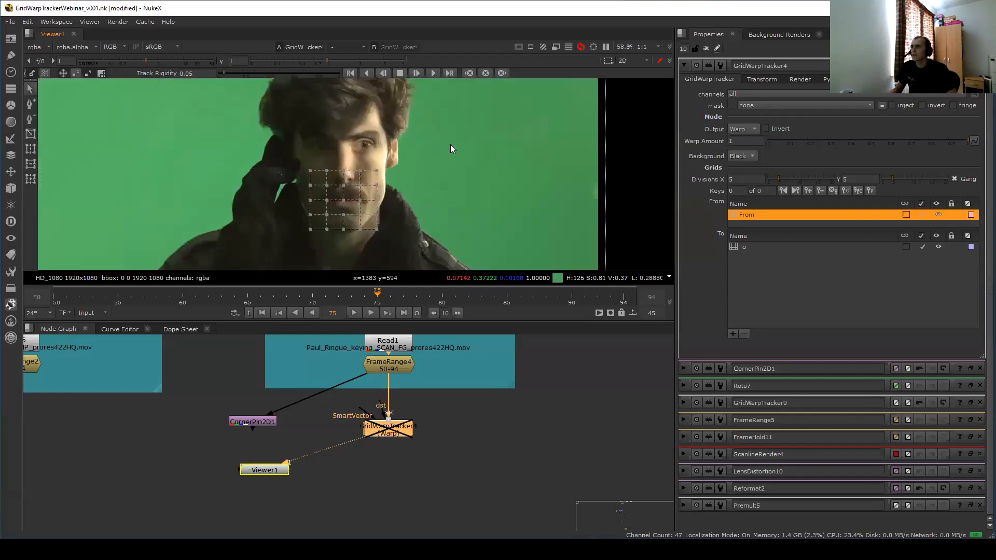
{"action": "scroll", "coordinate": [485, 138], "scroll_direction": "up", "scroll_amount": 2}
{"action": "middle_click_drag", "start_coordinate": [419, 168], "coordinate": [551, 125]}
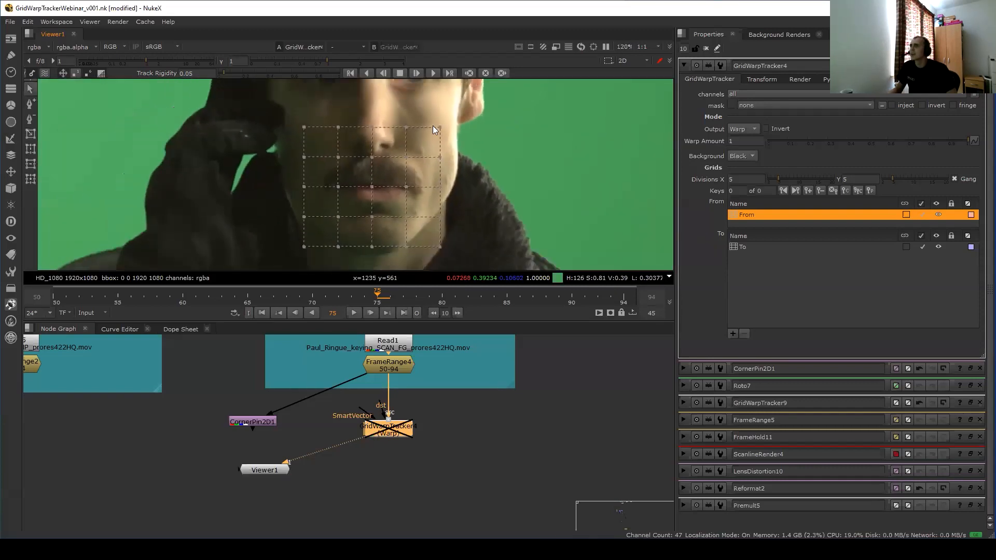
Raise the viewer gamma to 1.48 and examine how the grid points lie over the moustache and lips.
{"action": "left_click", "coordinate": [338, 60]}
{"action": "left_click_drag", "start_coordinate": [339, 60], "coordinate": [343, 60]}
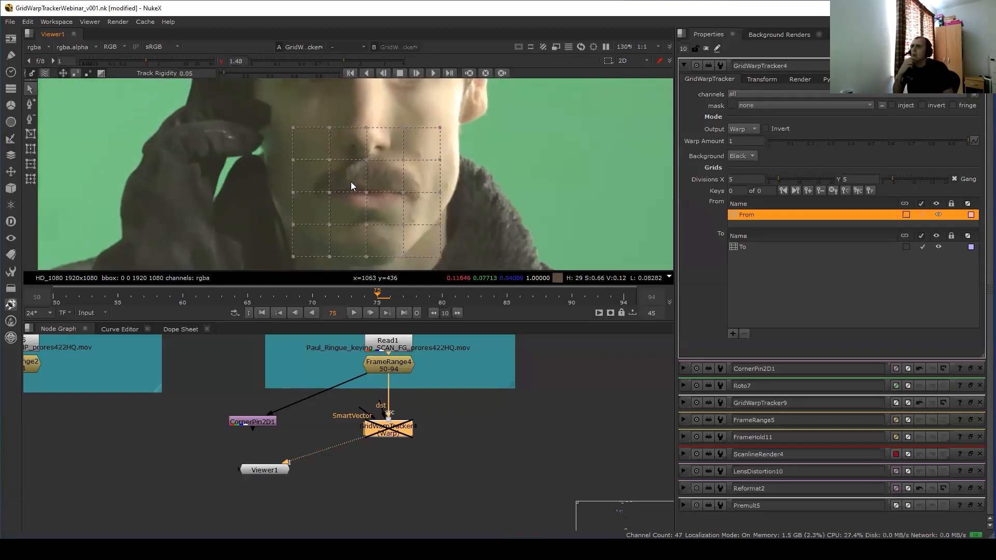
{"action": "scroll", "coordinate": [386, 155], "scroll_direction": "up", "scroll_amount": 1}
{"action": "middle_click_drag", "start_coordinate": [352, 190], "coordinate": [365, 161]}
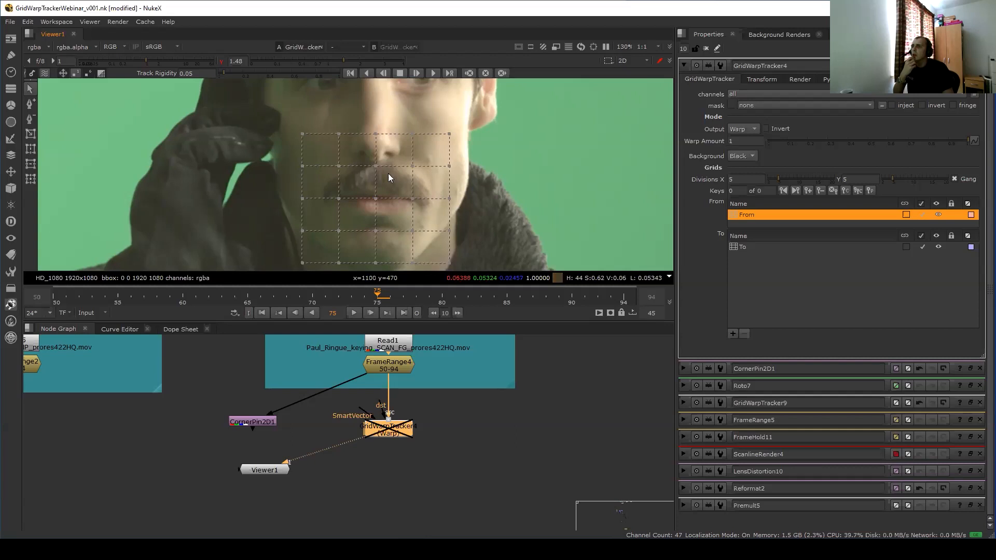
{"action": "scroll", "coordinate": [394, 142], "scroll_direction": "up", "scroll_amount": 2}
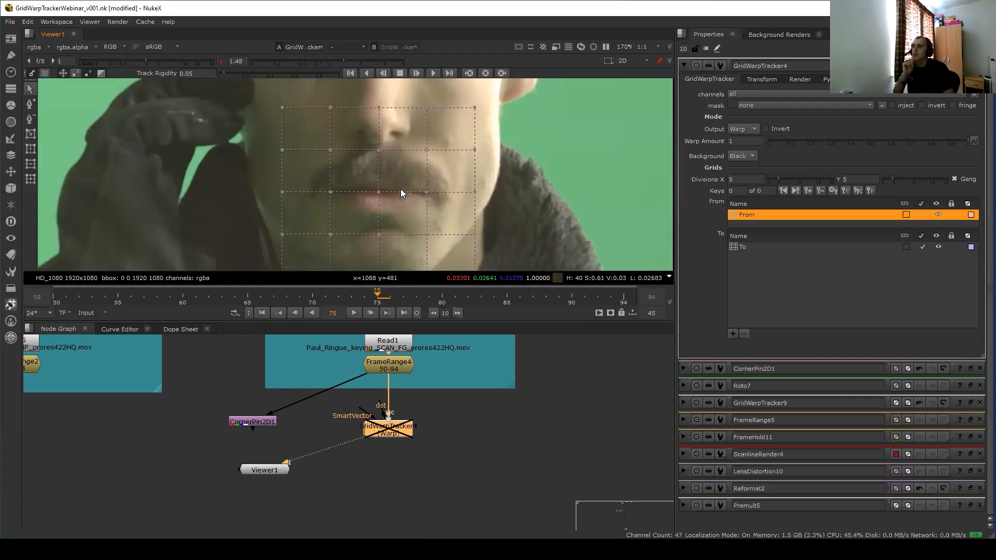
{"action": "scroll", "coordinate": [400, 164], "scroll_direction": "down", "scroll_amount": 2}
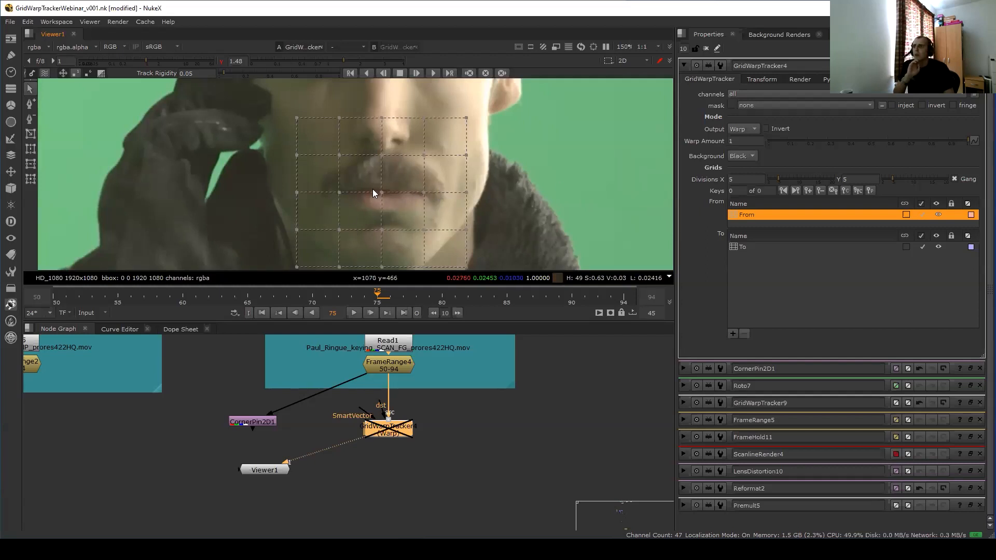
Toggle the GridWarpTracker to compare the plate with the area inside the new grid, leaving the node enabled.
{"action": "key", "text": "d"}
{"action": "key", "text": "d"}
{"action": "key", "text": "d"}
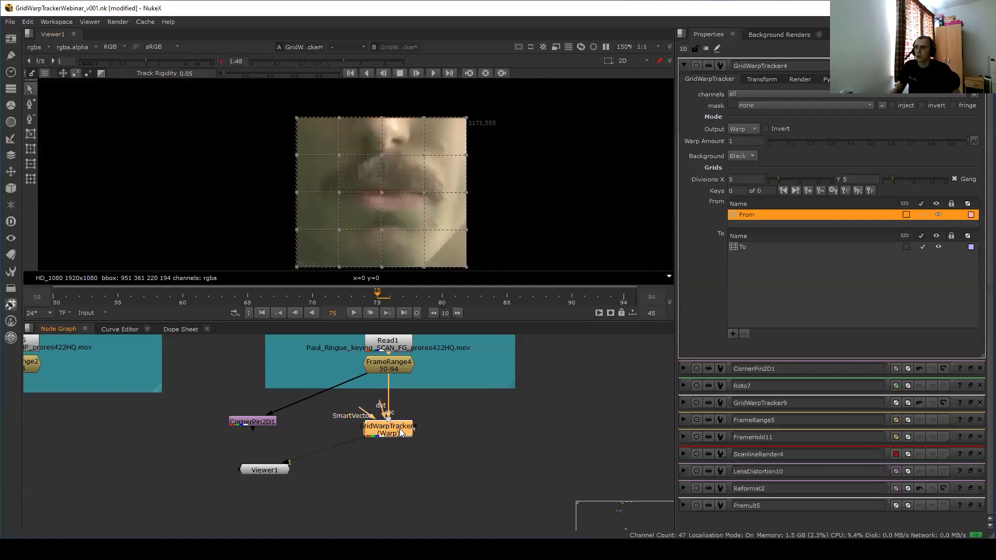
{"action": "left_click", "coordinate": [906, 215]}
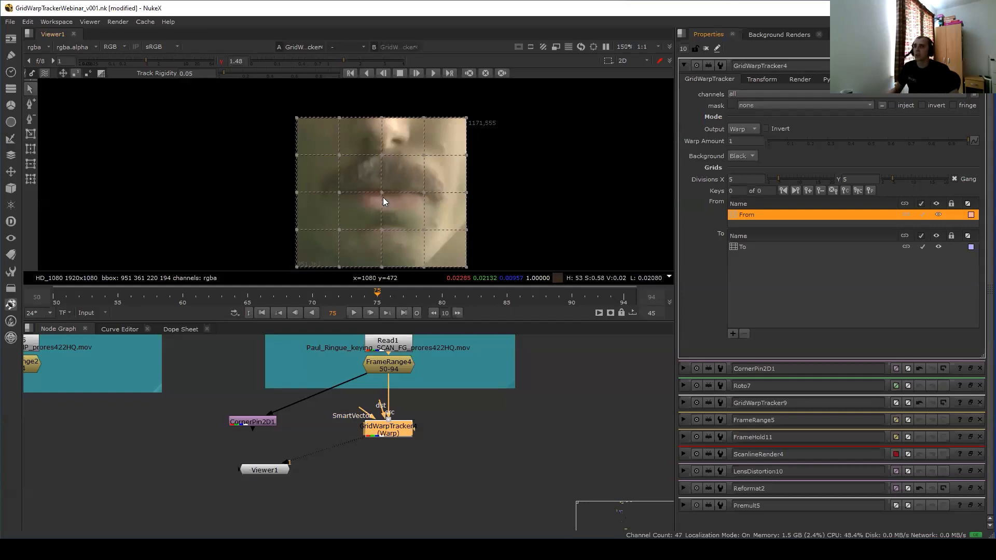
Reshape the From grid around the mouth by moving its centre points to the lip line and lower lip and one point to the mouth corner.
{"action": "scroll", "coordinate": [388, 190], "scroll_direction": "up", "scroll_amount": 4}
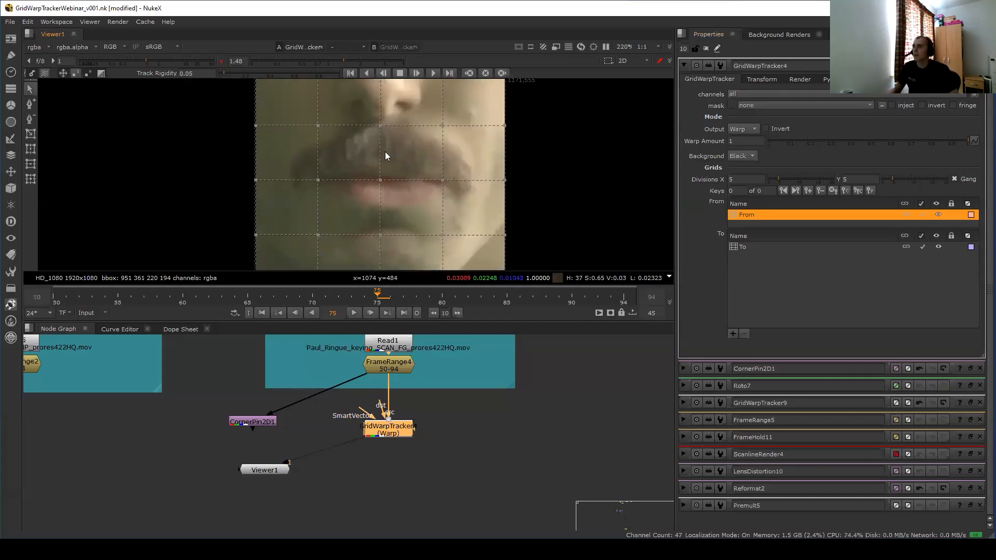
{"action": "left_click_drag", "start_coordinate": [397, 159], "coordinate": [382, 176]}
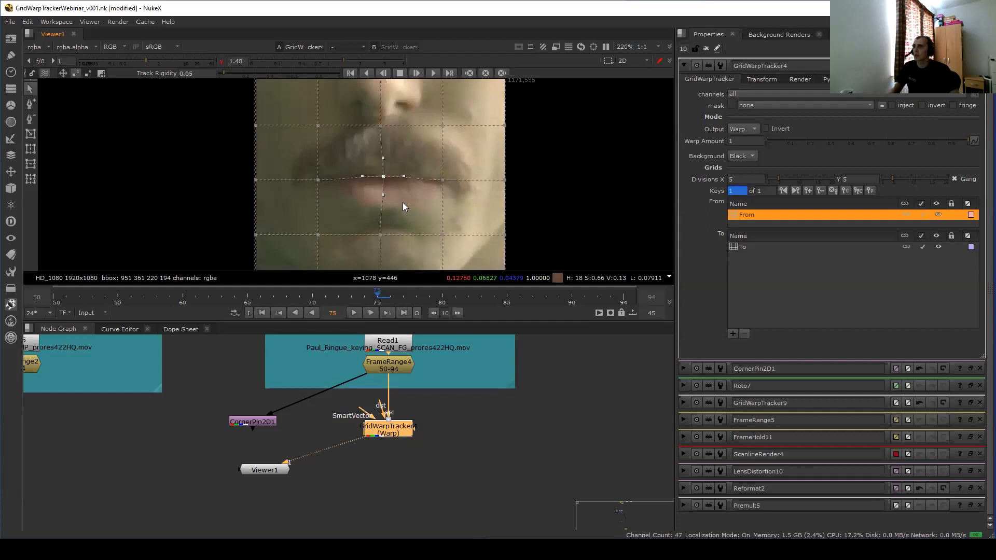
{"action": "middle_click_drag", "start_coordinate": [384, 193], "coordinate": [386, 160]}
{"action": "scroll", "coordinate": [383, 201], "scroll_direction": "down", "scroll_amount": 2}
{"action": "left_click_drag", "start_coordinate": [383, 202], "coordinate": [391, 179]}
{"action": "left_click_drag", "start_coordinate": [330, 202], "coordinate": [354, 173]}
{"action": "mouse_move", "coordinate": [353, 140]}
{"action": "middle_mouse_down"}
{"action": "mouse_move", "coordinate": [361, 210]}
{"action": "mouse_move", "coordinate": [358, 153]}
{"action": "middle_mouse_up"}
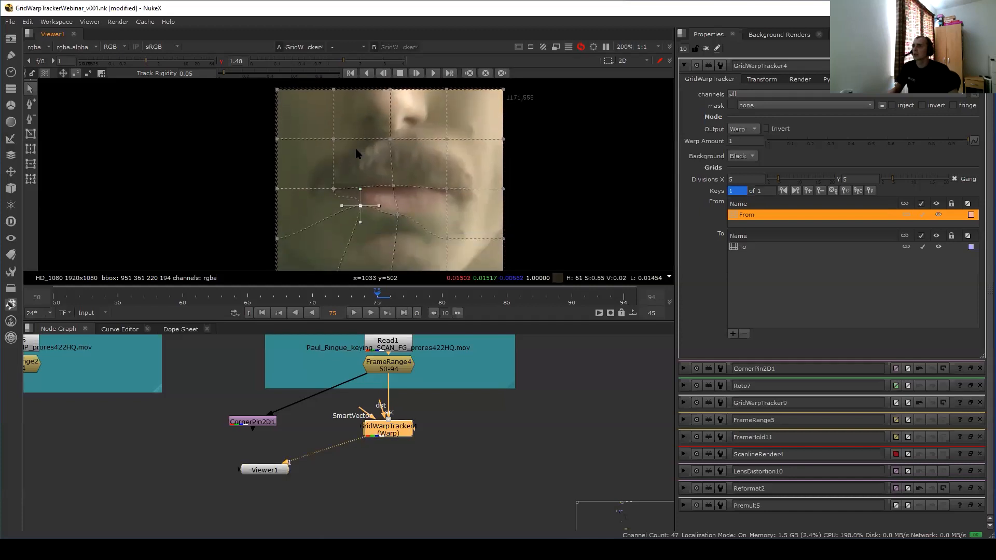
Move the three inner From grid points between nose and moustache so the row follows the moustache's upper edge.
{"action": "scroll", "coordinate": [354, 137], "scroll_direction": "up", "scroll_amount": 2}
{"action": "left_click_drag", "start_coordinate": [336, 124], "coordinate": [336, 135]}
{"action": "left_click_drag", "start_coordinate": [477, 123], "coordinate": [478, 135]}
{"action": "left_click_drag", "start_coordinate": [408, 123], "coordinate": [410, 116]}
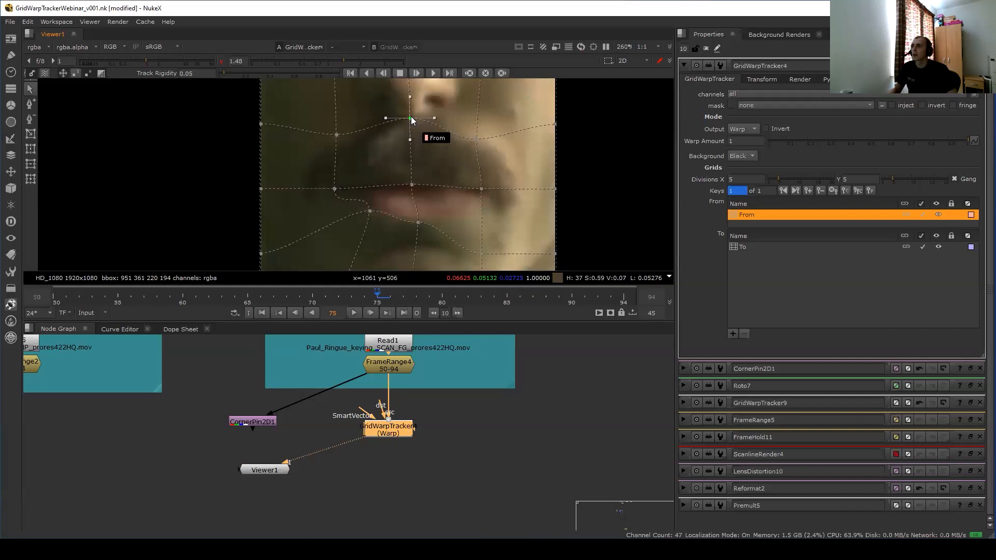
{"action": "scroll", "coordinate": [440, 107], "scroll_direction": "down", "scroll_amount": 3}
{"action": "middle_click_drag", "start_coordinate": [504, 170], "coordinate": [487, 185]}
{"action": "scroll", "coordinate": [493, 168], "scroll_direction": "up", "scroll_amount": 2}
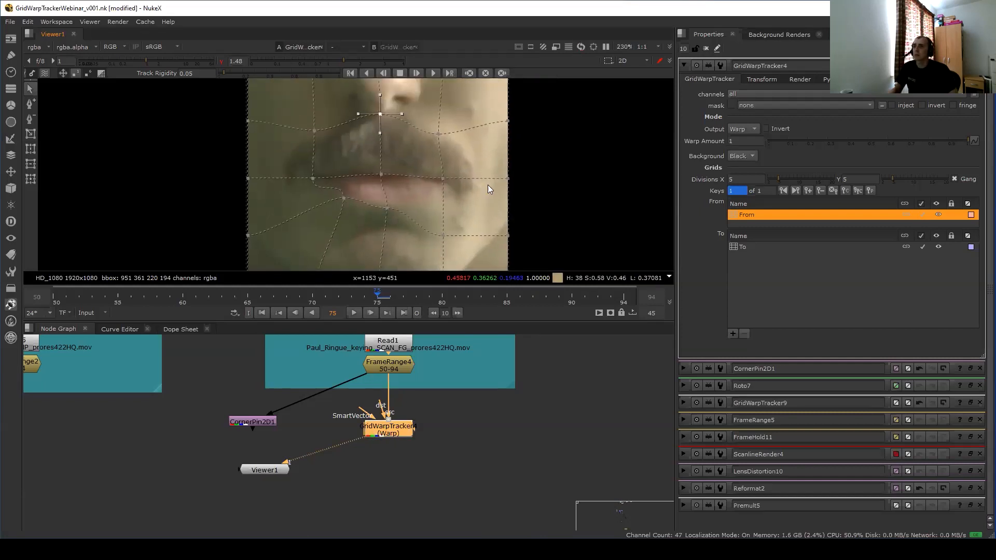
Insert two extra vertical grid lines in the From grid, one on each side of the mouth, for 7 X divisions.
{"action": "left_click", "coordinate": [30, 104]}
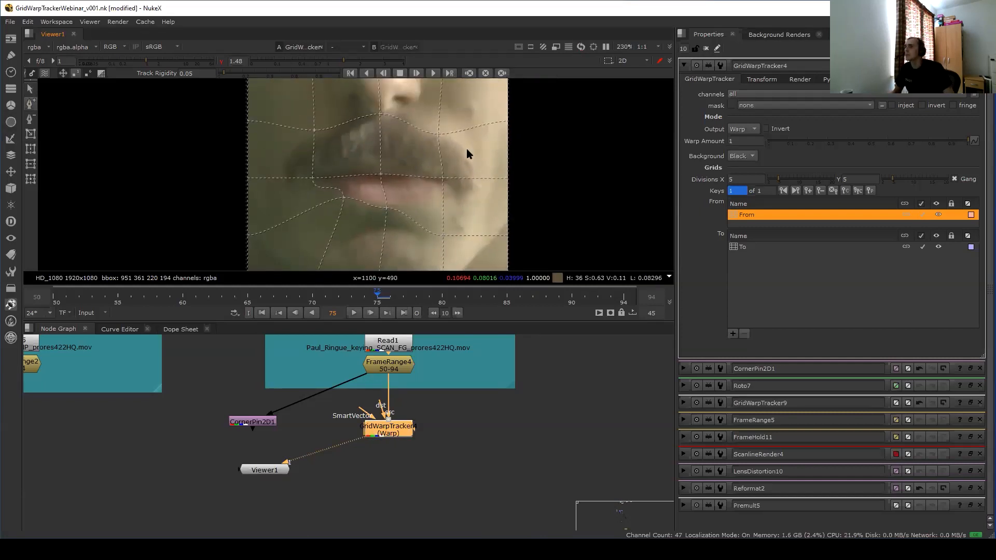
{"action": "left_click", "coordinate": [477, 178]}
{"action": "left_click", "coordinate": [286, 176]}
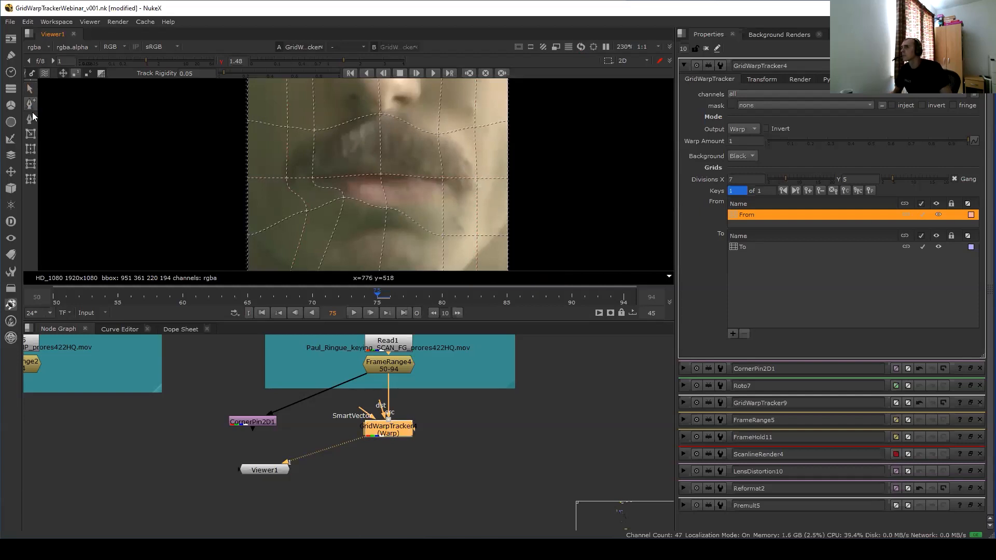
{"action": "scroll", "coordinate": [456, 154], "scroll_direction": "down", "scroll_amount": 2}
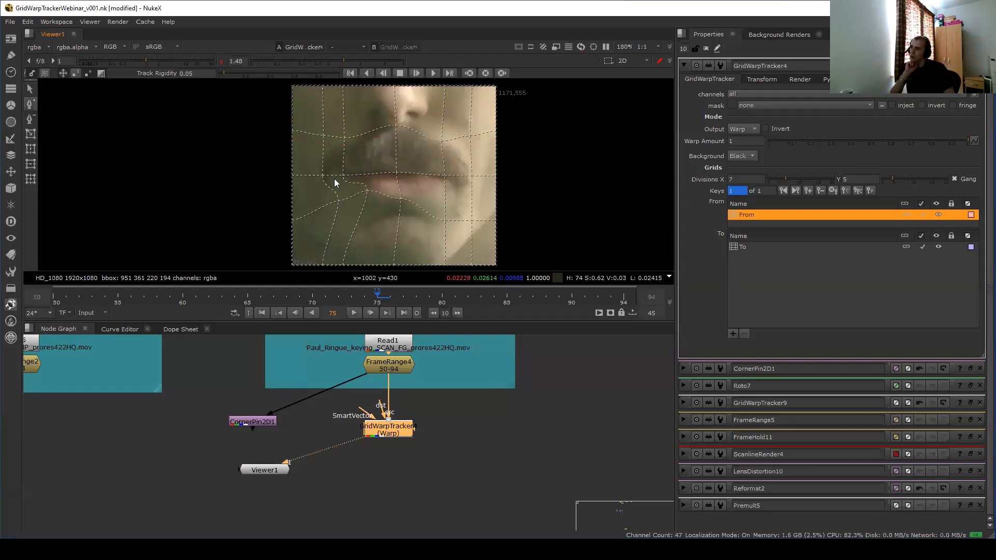
Fit the From grid points of the new columns and the lower lip row around the moustache ends and mouth corners.
{"action": "key", "text": "q"}
{"action": "middle_click_drag", "start_coordinate": [340, 200], "coordinate": [340, 224]}
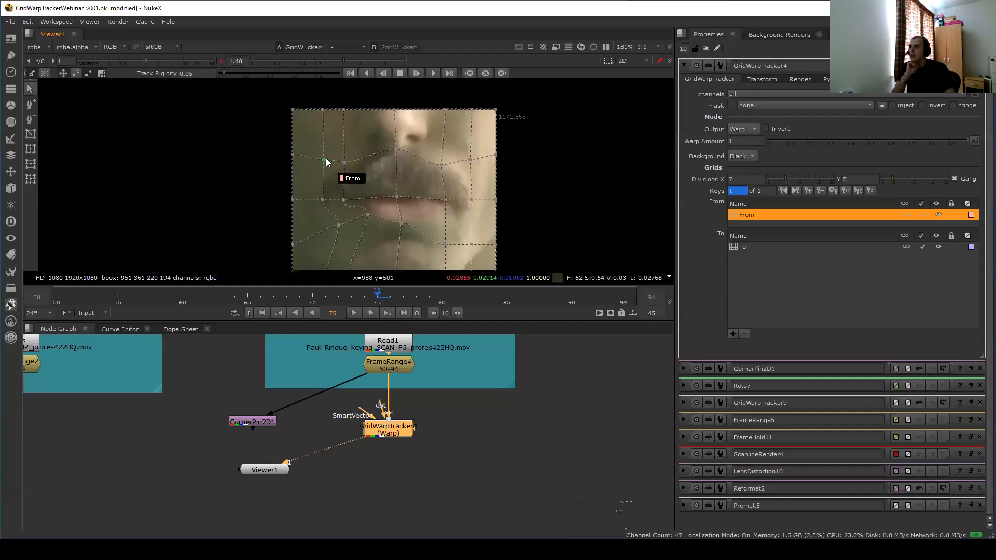
{"action": "left_click_drag", "start_coordinate": [325, 159], "coordinate": [327, 173]}
{"action": "scroll", "coordinate": [456, 161], "scroll_direction": "up", "scroll_amount": 2}
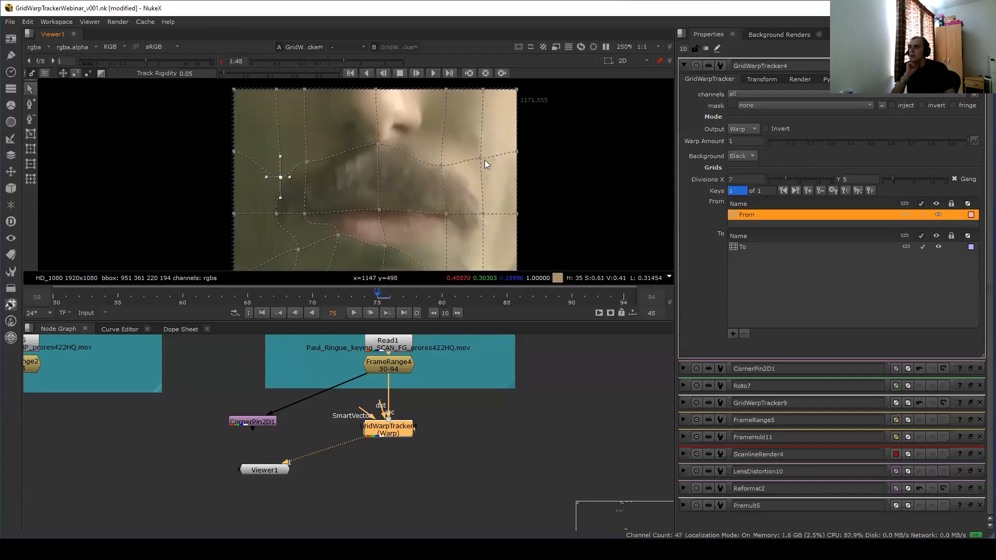
{"action": "left_click_drag", "start_coordinate": [480, 158], "coordinate": [474, 183]}
{"action": "middle_click_drag", "start_coordinate": [476, 166], "coordinate": [484, 134]}
{"action": "left_click_drag", "start_coordinate": [485, 240], "coordinate": [444, 202]}
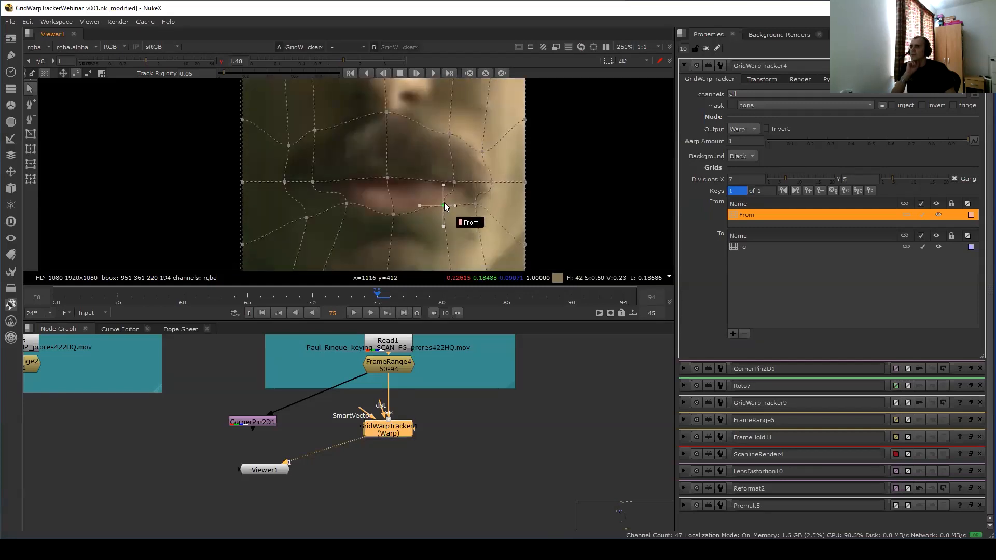
{"action": "left_click_drag", "start_coordinate": [346, 203], "coordinate": [314, 198]}
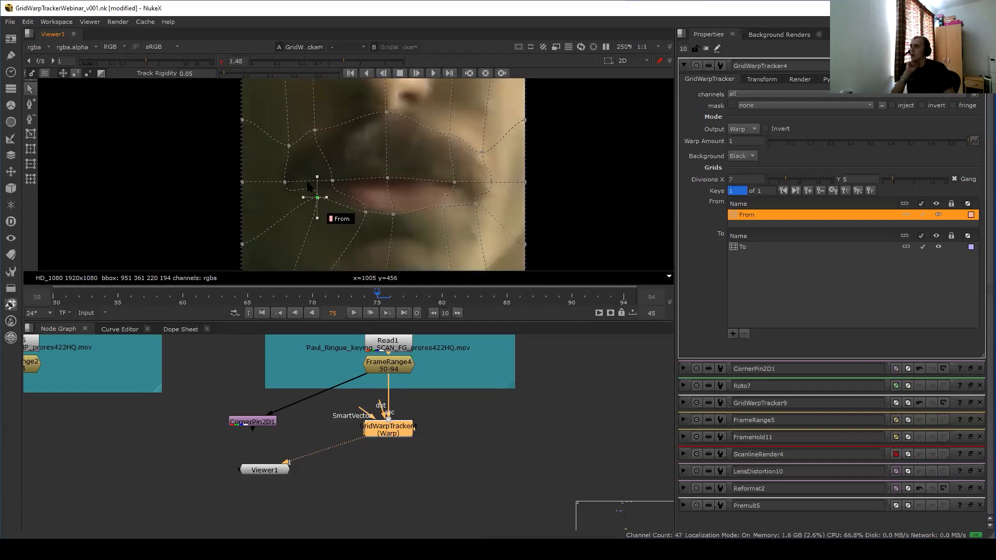
Pull the lower edge points of the From grid inward on both sides so the edge curves around the chin and jaw.
{"action": "scroll", "coordinate": [280, 202], "scroll_direction": "down", "scroll_amount": 2}
{"action": "scroll", "coordinate": [320, 189], "scroll_direction": "down", "scroll_amount": 1}
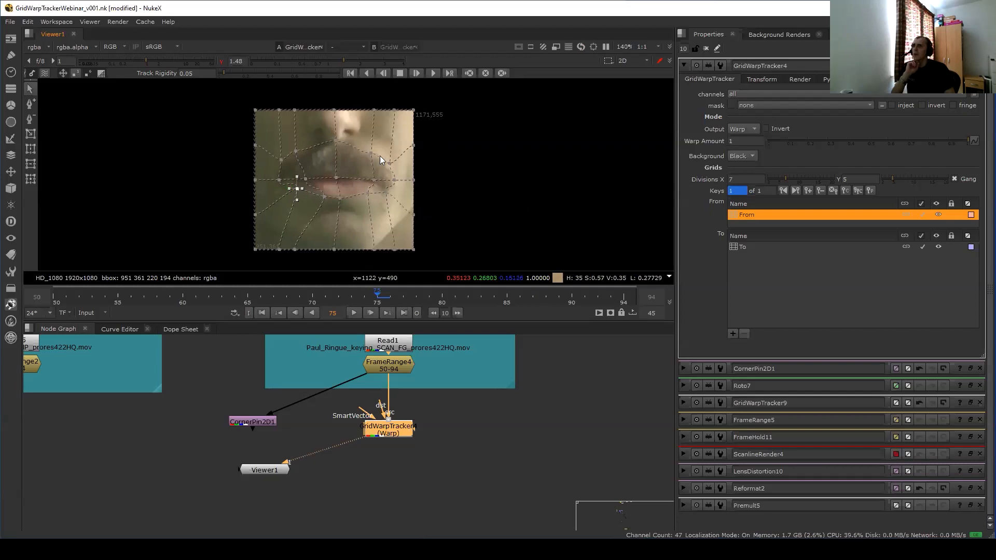
{"action": "scroll", "coordinate": [399, 228], "scroll_direction": "up", "scroll_amount": 1}
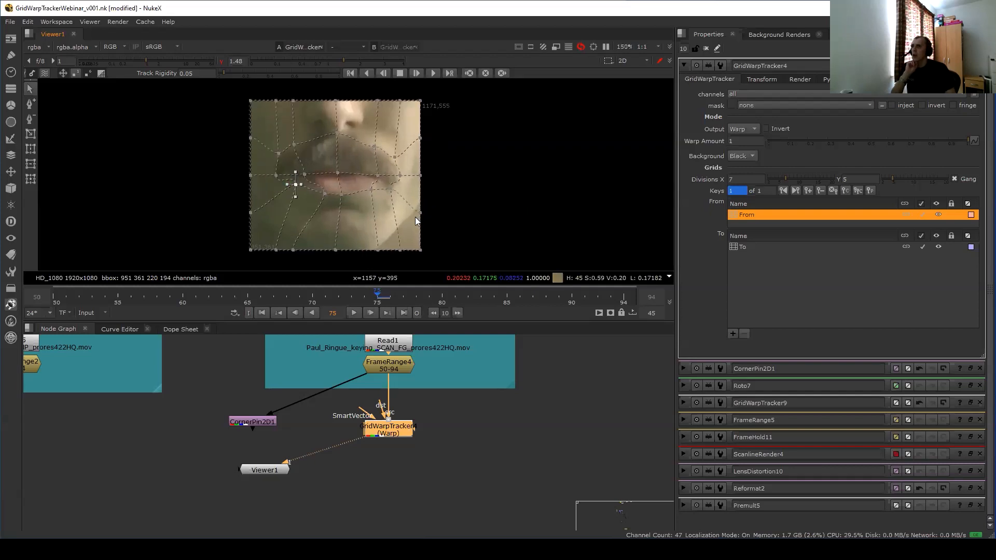
{"action": "left_click", "coordinate": [377, 243]}
{"action": "left_click_drag", "start_coordinate": [379, 245], "coordinate": [417, 200]}
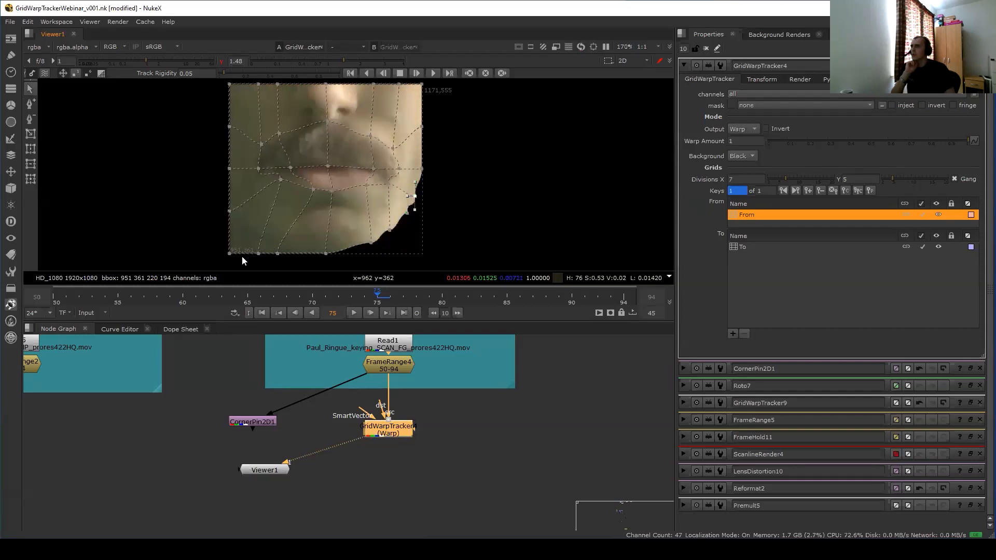
{"action": "left_click_drag", "start_coordinate": [279, 254], "coordinate": [236, 198]}
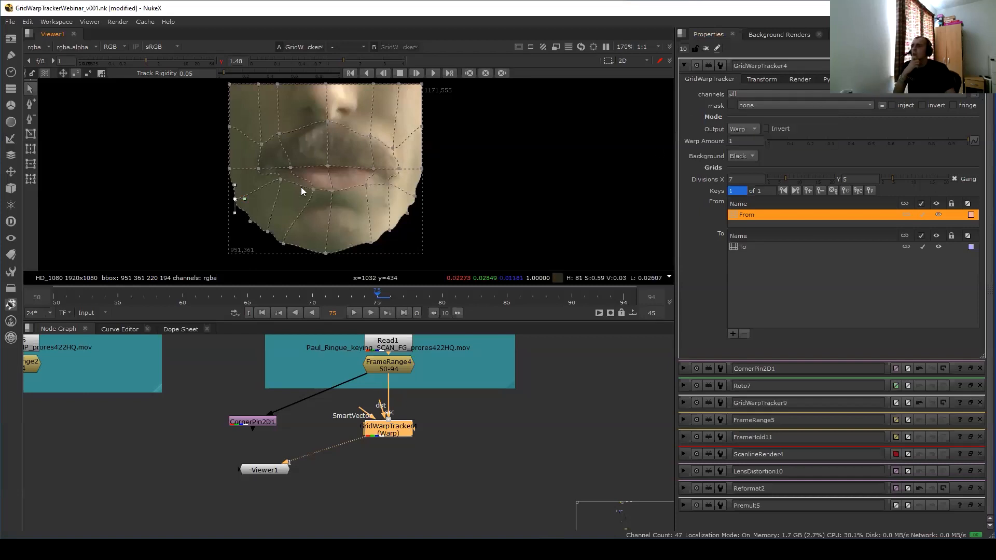
Set the GridWarpTracker's Background to Src and examine how the From grid fits over the full face.
{"action": "left_click", "coordinate": [745, 166]}
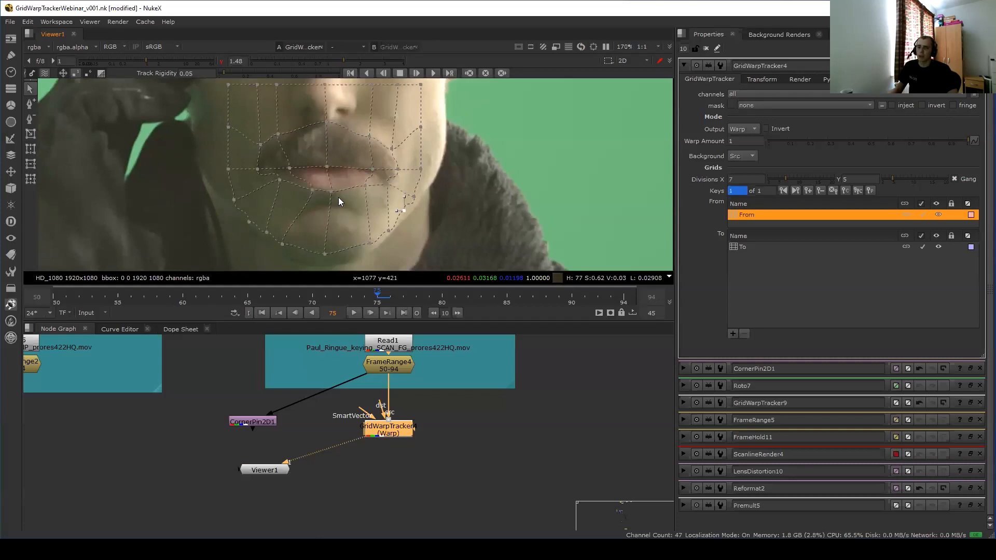
{"action": "middle_click_drag", "start_coordinate": [260, 208], "coordinate": [255, 216]}
{"action": "left_click", "coordinate": [239, 248]}
{"action": "left_click_drag", "start_coordinate": [186, 255], "coordinate": [476, 97]}
{"action": "key", "text": "z"}
{"action": "left_click", "coordinate": [483, 181]}
{"action": "scroll", "coordinate": [317, 161], "scroll_direction": "up", "scroll_amount": 3}
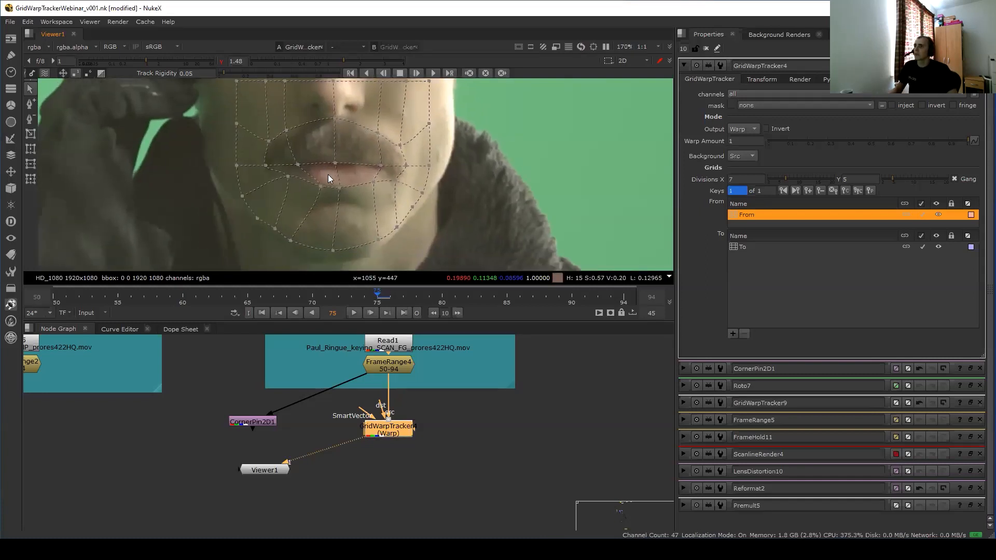
{"action": "scroll", "coordinate": [322, 192], "scroll_direction": "down", "scroll_amount": 3}
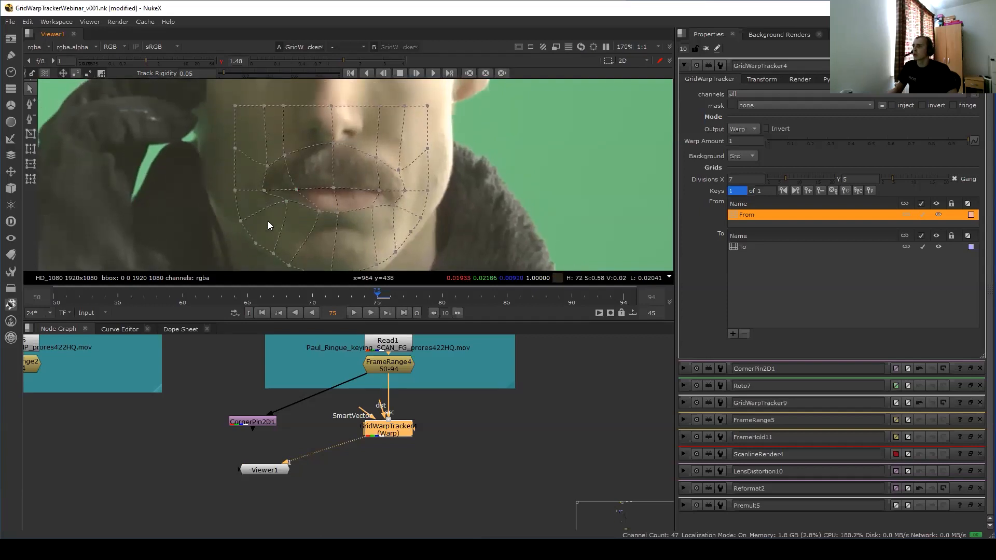
Refine the From grid points beside both ends of the moustache to follow its outline more closely.
{"action": "left_click_drag", "start_coordinate": [269, 217], "coordinate": [292, 197]}
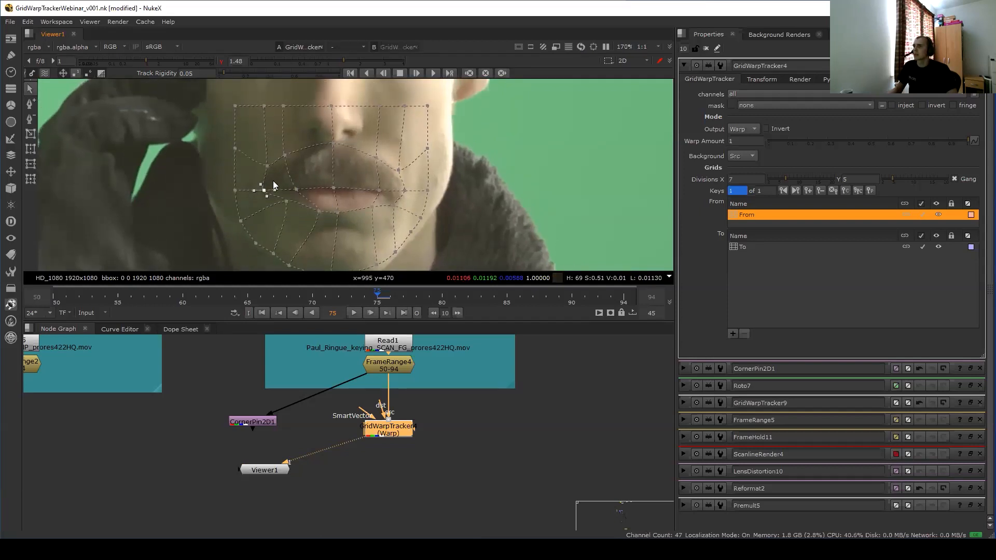
{"action": "scroll", "coordinate": [338, 179], "scroll_direction": "down", "scroll_amount": 3}
{"action": "scroll", "coordinate": [394, 166], "scroll_direction": "up", "scroll_amount": 4}
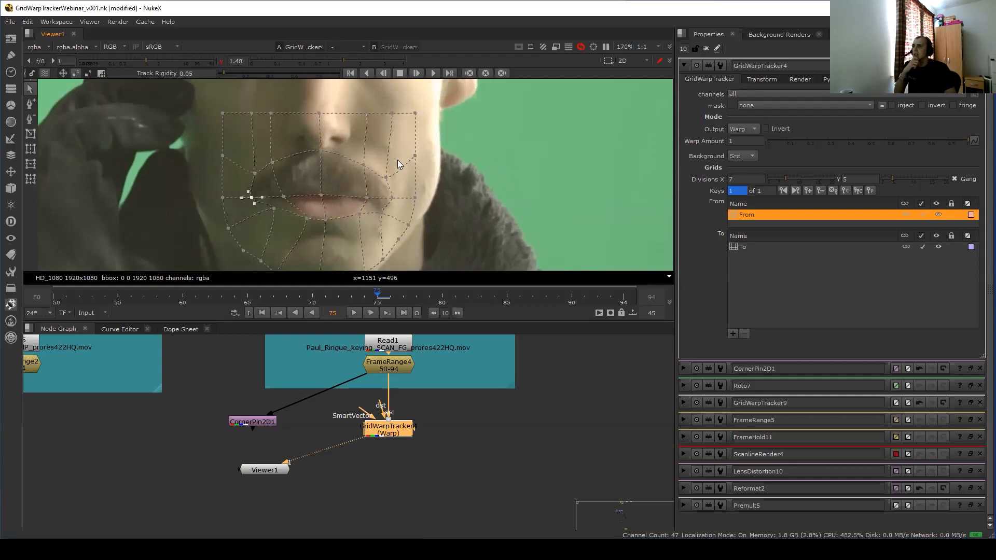
{"action": "left_click_drag", "start_coordinate": [397, 159], "coordinate": [384, 191]}
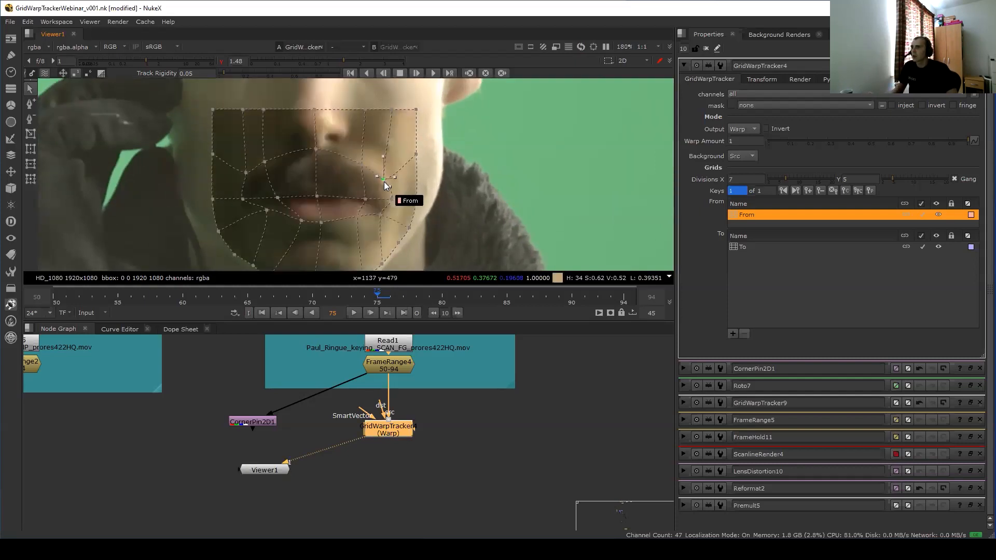
{"action": "scroll", "coordinate": [397, 155], "scroll_direction": "up", "scroll_amount": 3}
{"action": "scroll", "coordinate": [358, 176], "scroll_direction": "down", "scroll_amount": 5}
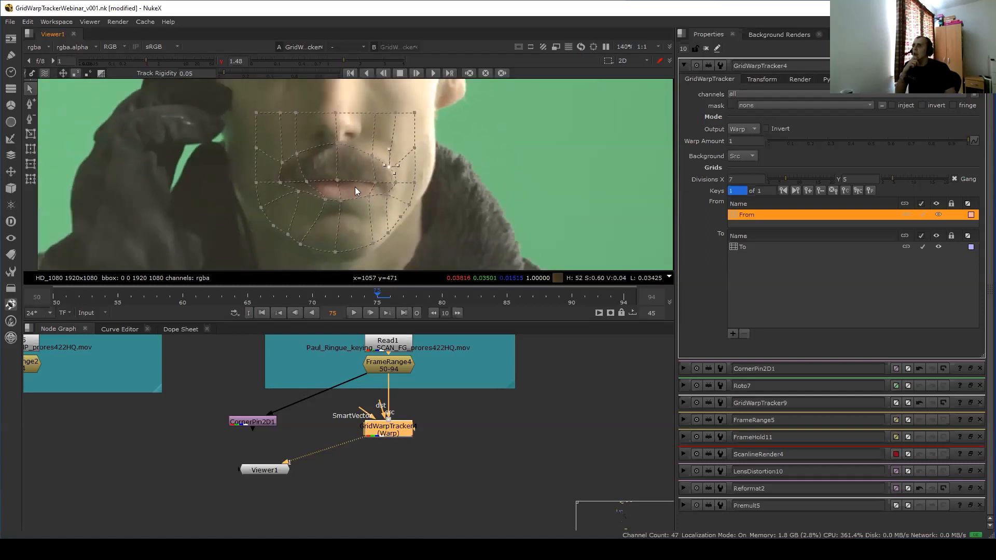
Lower the middle points of the From grid's upper edge to just beneath the tip of the nose.
{"action": "middle_click_drag", "start_coordinate": [357, 170], "coordinate": [357, 186]}
{"action": "left_click_drag", "start_coordinate": [337, 131], "coordinate": [337, 146]}
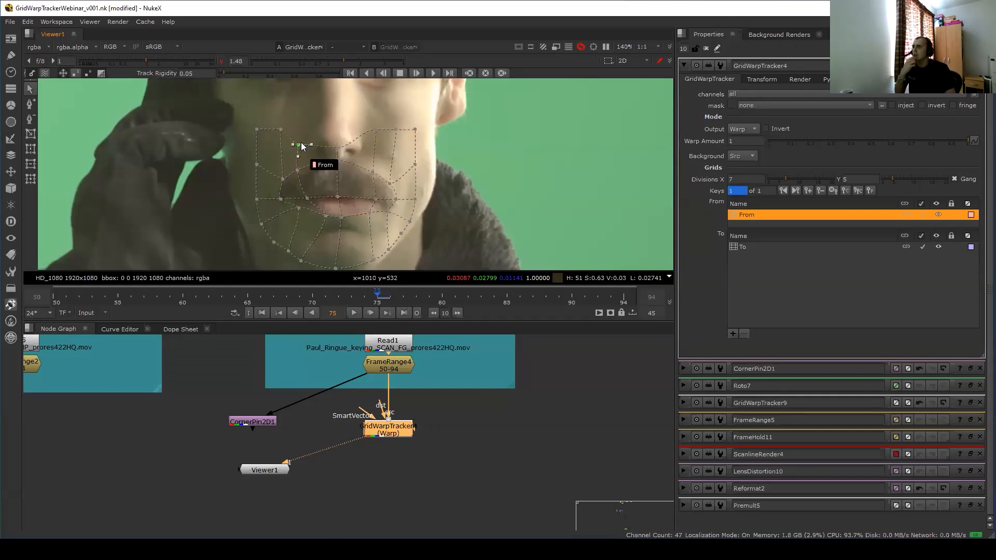
{"action": "left_click_drag", "start_coordinate": [379, 131], "coordinate": [338, 145]}
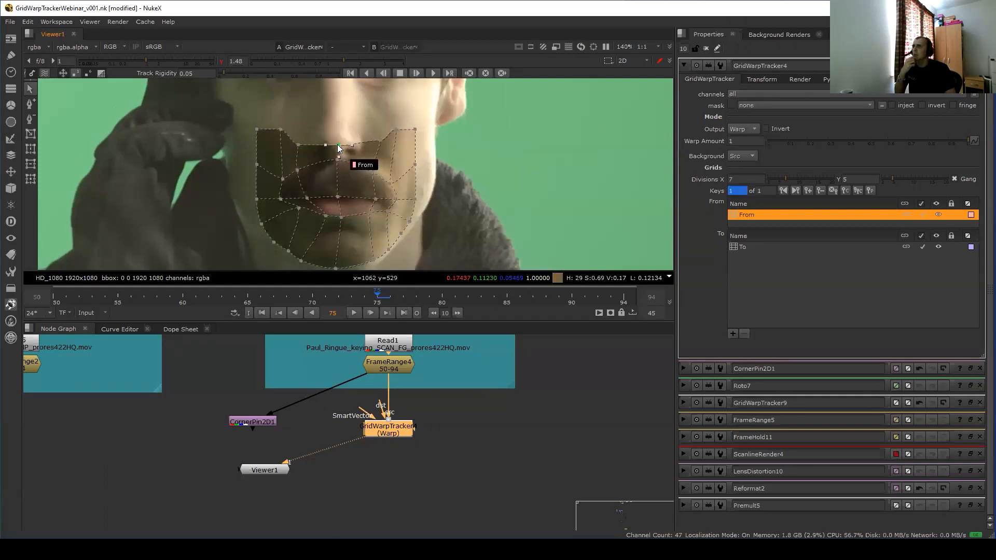
{"action": "left_click", "coordinate": [299, 146]}
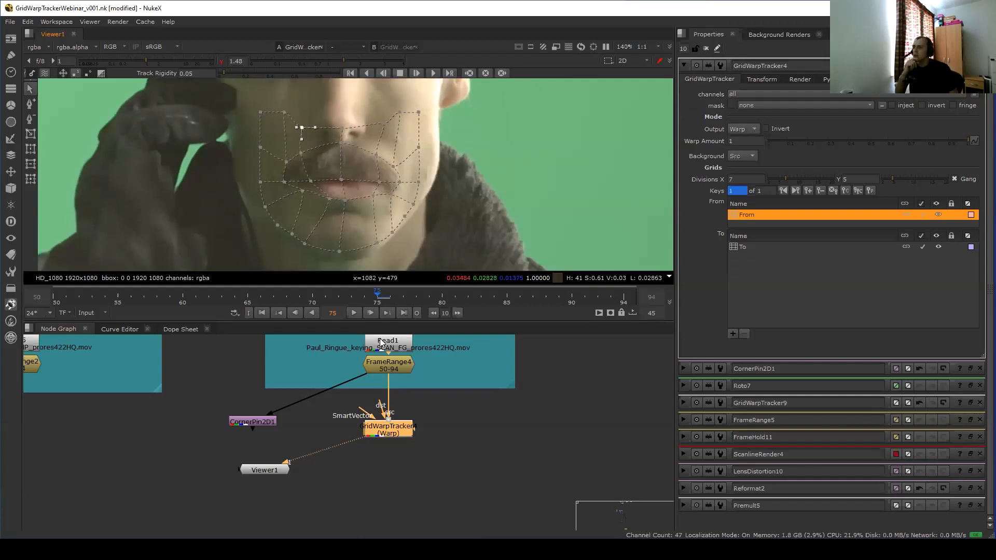
Place the Viewer node below the GridWarpTracker and scrub the shot to compare the static grid with the moving face, ending on frame 75.
{"action": "left_click_drag", "start_coordinate": [270, 473], "coordinate": [417, 470]}
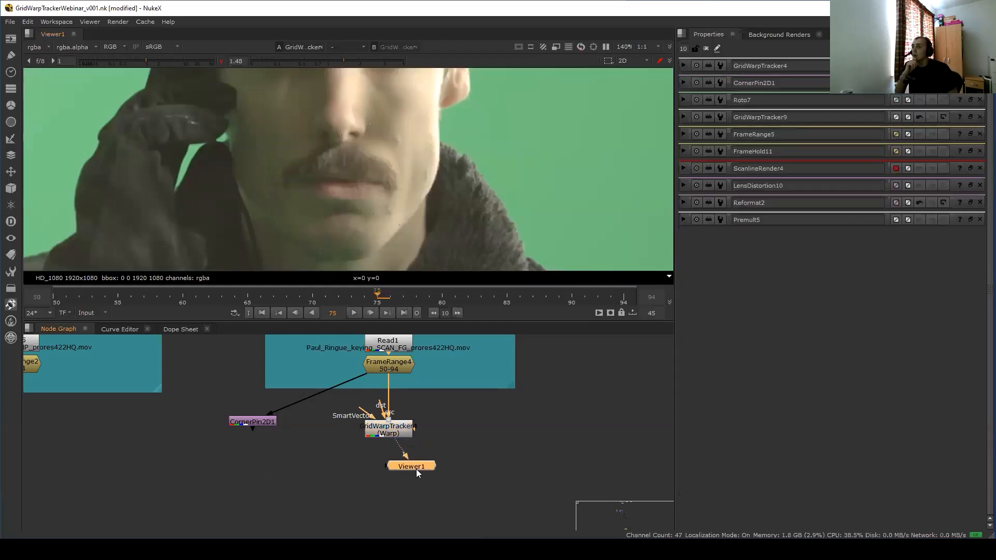
{"action": "double_click", "coordinate": [393, 432]}
{"action": "left_click_drag", "start_coordinate": [377, 294], "coordinate": [486, 297]}
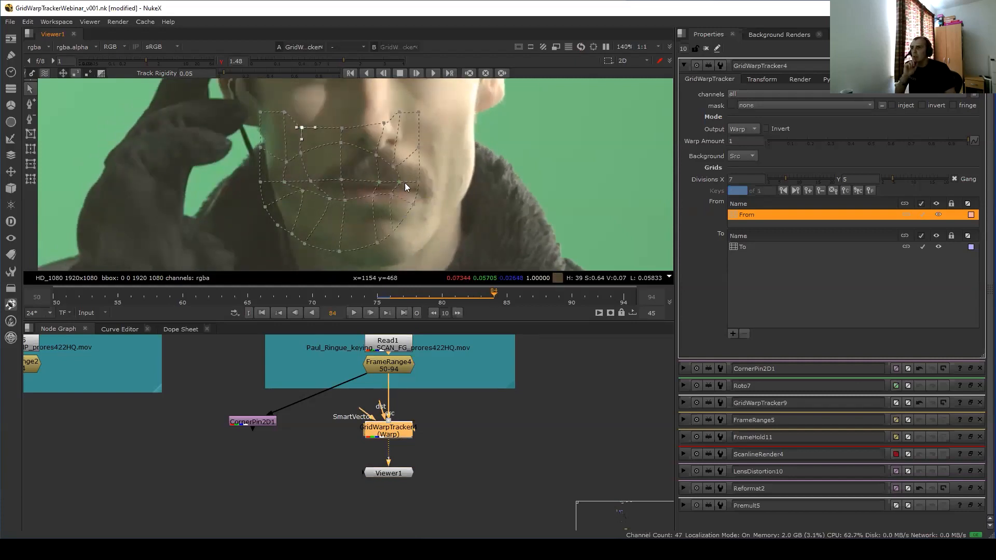
{"action": "left_click_drag", "start_coordinate": [506, 293], "coordinate": [622, 297]}
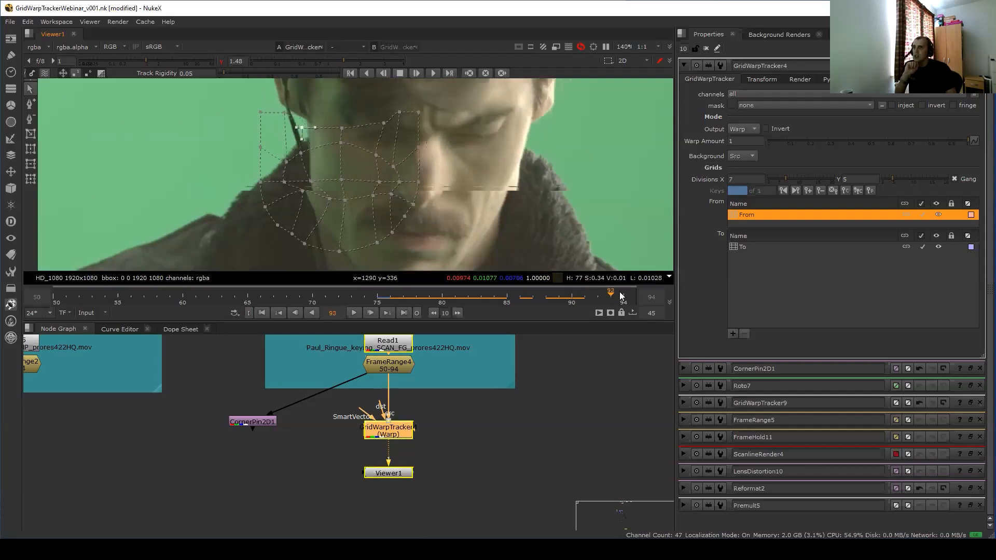
{"action": "left_click_drag", "start_coordinate": [445, 297], "coordinate": [131, 303]}
{"action": "left_click_drag", "start_coordinate": [262, 302], "coordinate": [376, 297]}
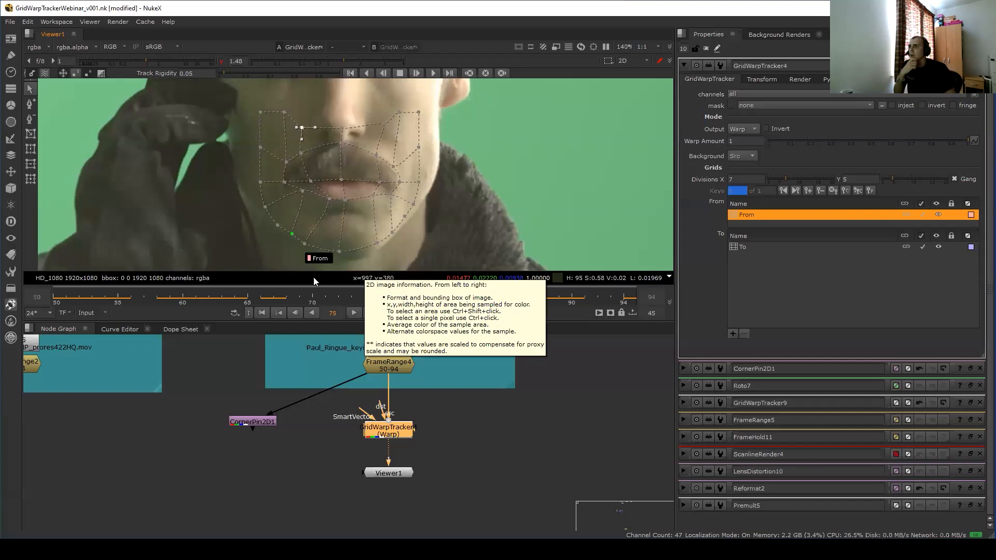
Move the GridWarpTracker and Viewer nodes further down from FrameRange4 to make room in the node graph.
{"action": "scroll", "coordinate": [378, 411], "scroll_direction": "down", "scroll_amount": 2}
{"action": "scroll", "coordinate": [352, 428], "scroll_direction": "down", "scroll_amount": 2}
{"action": "left_click_drag", "start_coordinate": [337, 451], "coordinate": [418, 388]}
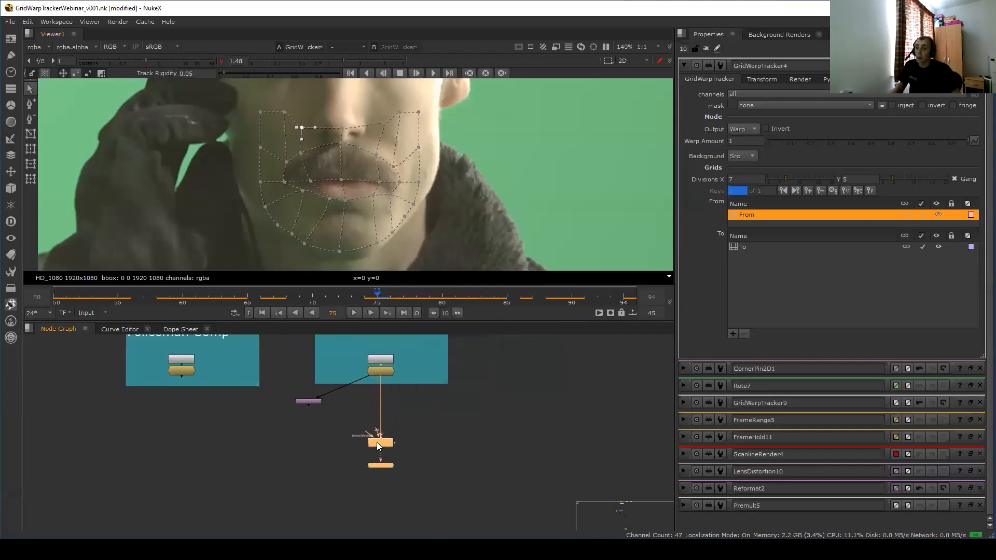
{"action": "scroll", "coordinate": [365, 404], "scroll_direction": "up", "scroll_amount": 1}
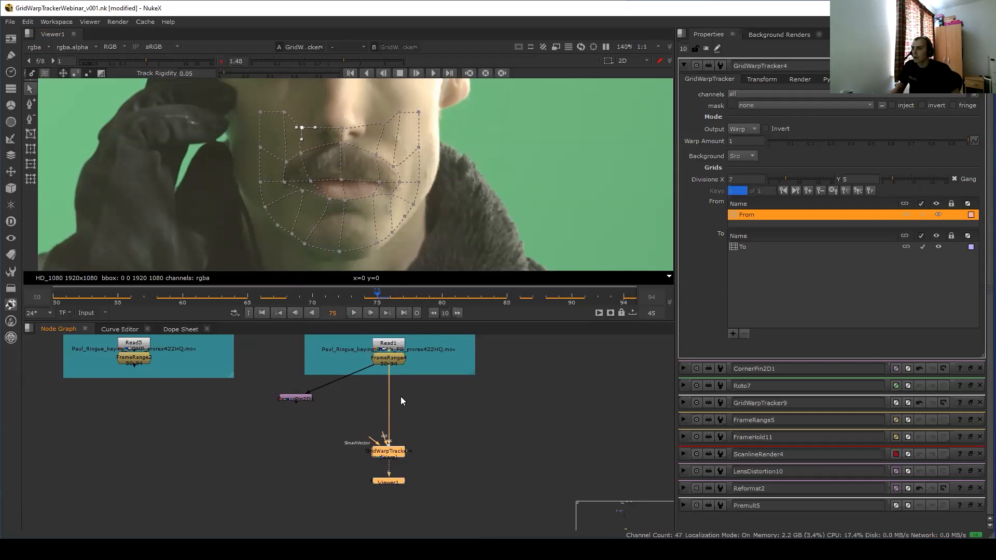
{"action": "scroll", "coordinate": [395, 402], "scroll_direction": "up", "scroll_amount": 2}
Branch a Dot off the FrameRange4 output beside the main pipe and reopen the GridWarpTracker's properties.
{"action": "left_click_drag", "start_coordinate": [388, 409], "coordinate": [328, 409], "text": "ctrl+shift"}
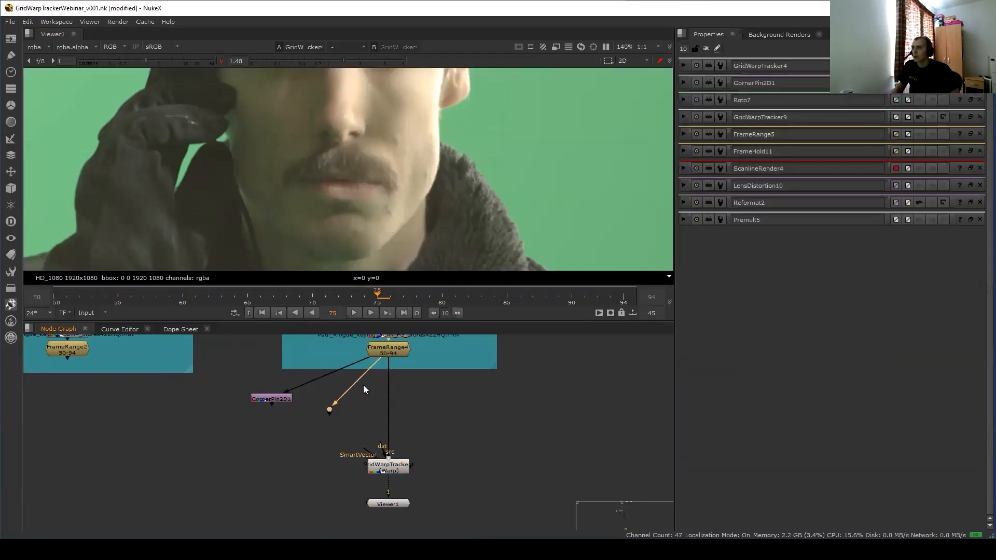
{"action": "double_click", "coordinate": [394, 465]}
{"action": "scroll", "coordinate": [325, 412], "scroll_direction": "up", "scroll_amount": 2}
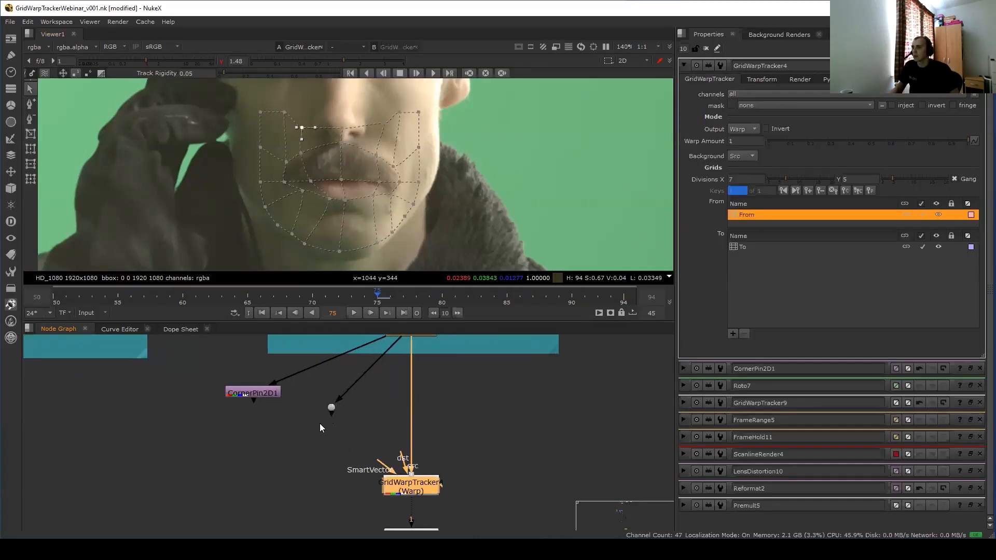
Add a SmartVector node fed by FrameRange4, connect it to the GridWarpTracker's SmartVector input, and delete the spare Dot.
{"action": "left_click_drag", "start_coordinate": [320, 423], "coordinate": [364, 380]}
{"action": "key", "text": "Tab"}
{"action": "type", "text": "smart"}
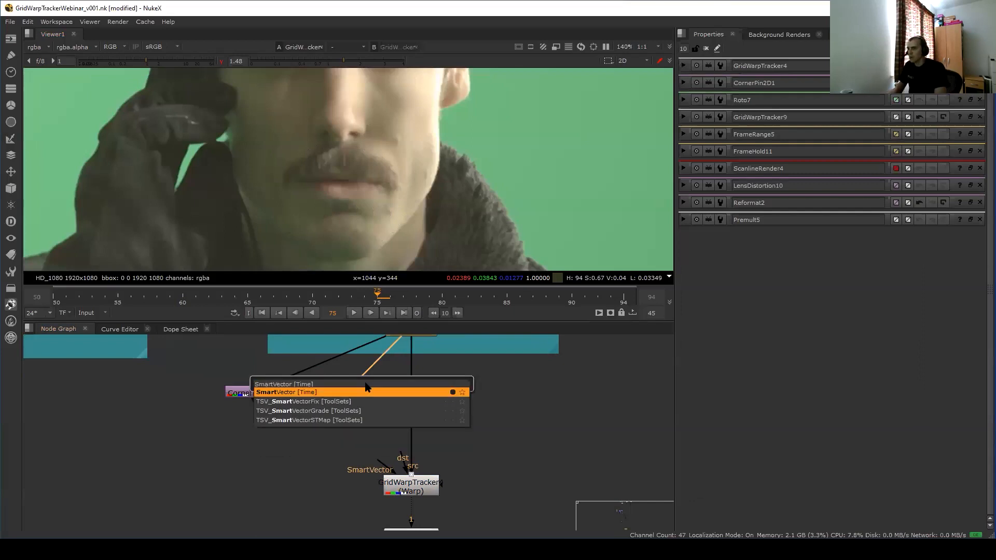
{"action": "key", "text": "Return"}
{"action": "left_click_drag", "start_coordinate": [340, 429], "coordinate": [337, 426]}
{"action": "left_click", "coordinate": [331, 409]}
{"action": "key", "text": "Delete"}
{"action": "left_click", "coordinate": [414, 483]}
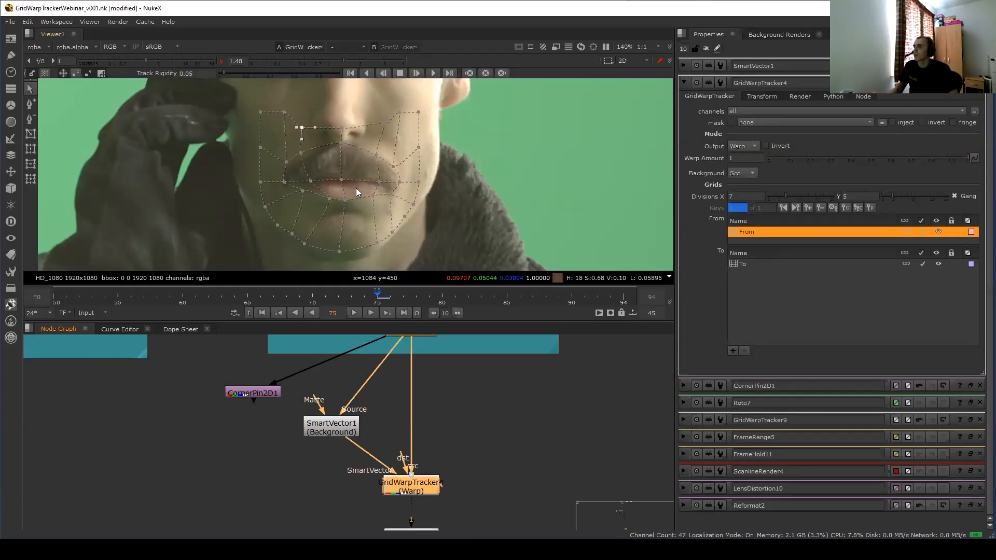
View SmartVector1's smartvector_f01_v01 layer across the whole frame, with viewer gamma reset to 1 and gain lowered to 0.15.
{"action": "left_click", "coordinate": [337, 427]}
{"action": "key", "text": "1"}
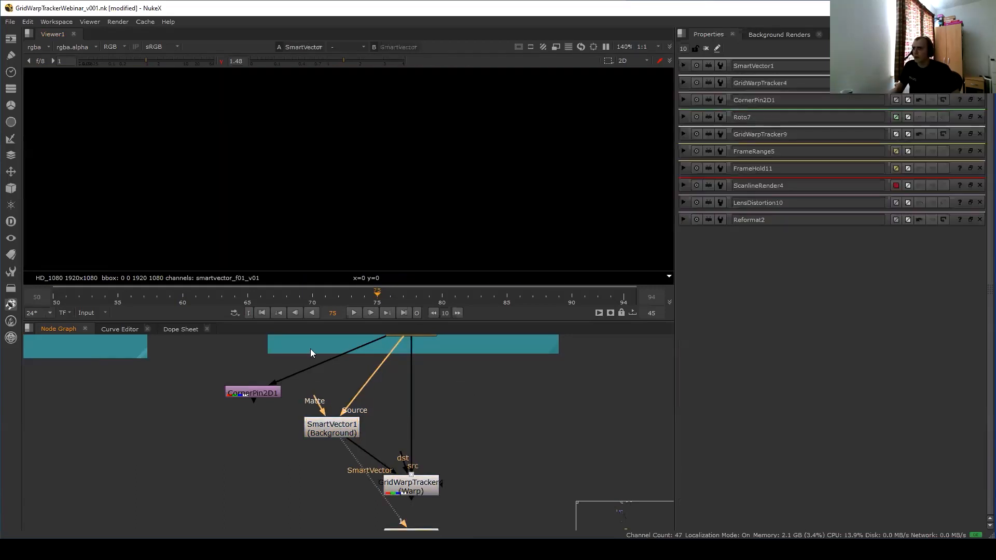
{"action": "left_click", "coordinate": [41, 45]}
{"action": "left_click", "coordinate": [56, 102]}
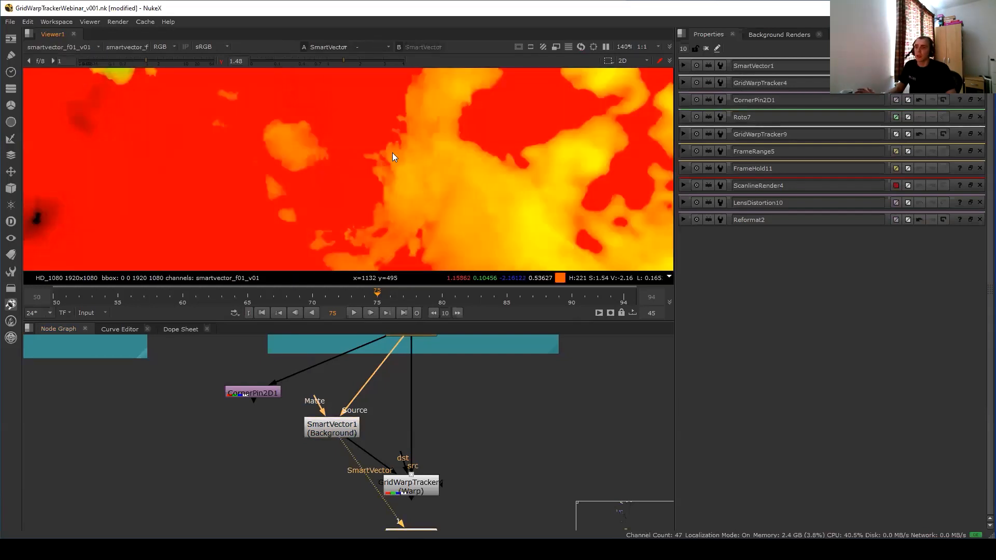
{"action": "scroll", "coordinate": [368, 182], "scroll_direction": "down", "scroll_amount": 1}
{"action": "scroll", "coordinate": [368, 179], "scroll_direction": "down", "scroll_amount": 3}
{"action": "left_click", "coordinate": [319, 58], "text": "ctrl"}
{"action": "left_click_drag", "start_coordinate": [141, 61], "coordinate": [115, 62]}
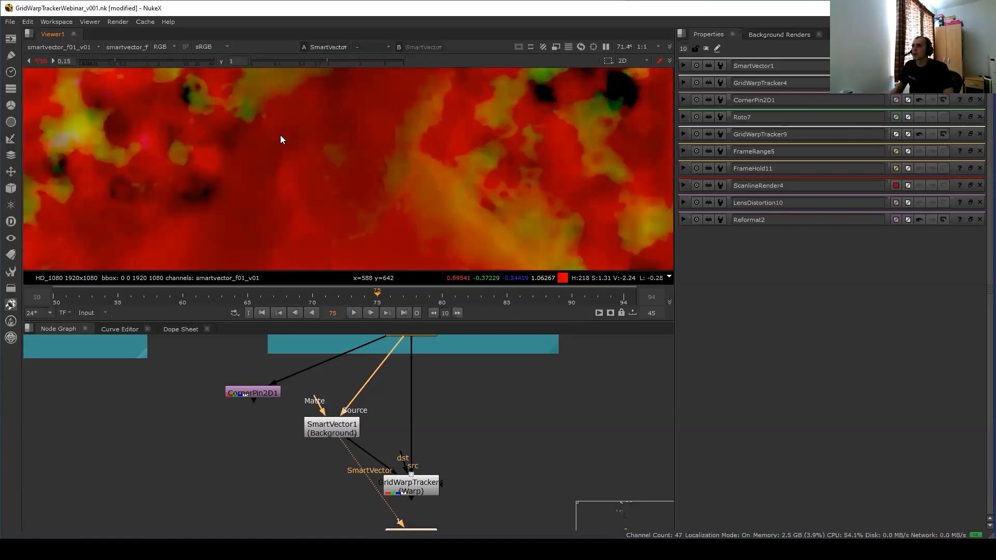
{"action": "scroll", "coordinate": [305, 186], "scroll_direction": "down", "scroll_amount": 4}
{"action": "middle_click_drag", "start_coordinate": [309, 141], "coordinate": [312, 152]}
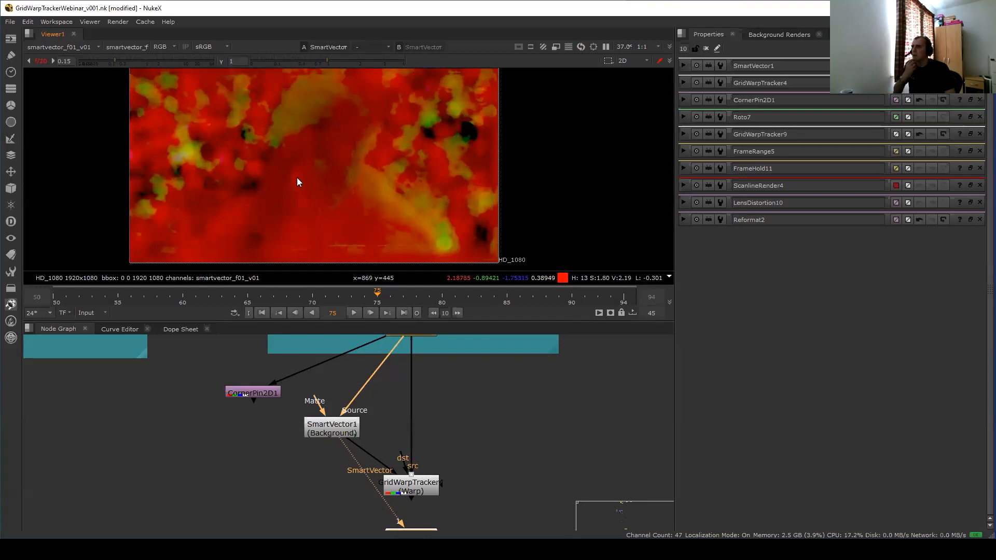
Restore the viewer to the rgba layer of the GridWarpTracker, reopen its properties and frame the mouth grid.
{"action": "left_click", "coordinate": [55, 45]}
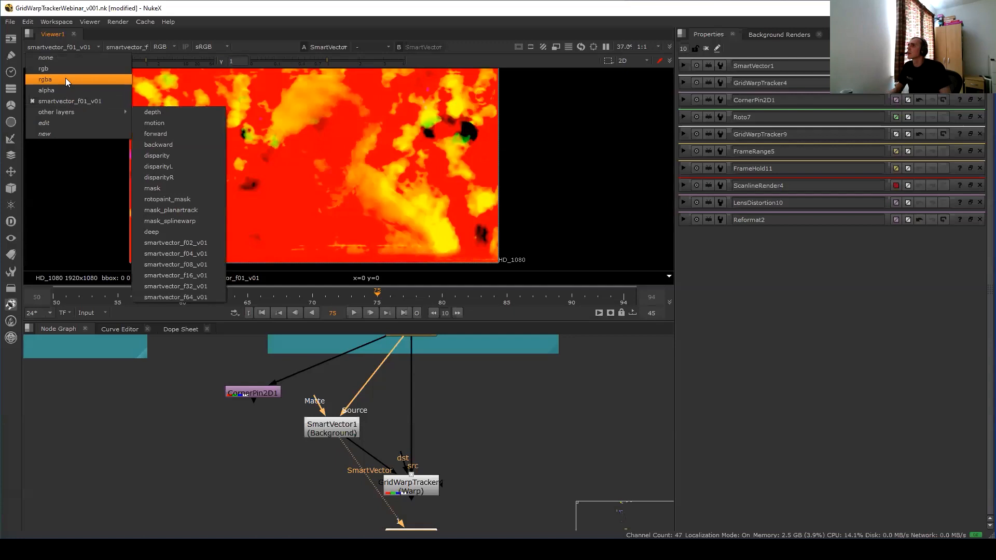
{"action": "left_click", "coordinate": [66, 79]}
{"action": "scroll", "coordinate": [375, 442], "scroll_direction": "up", "scroll_amount": 3}
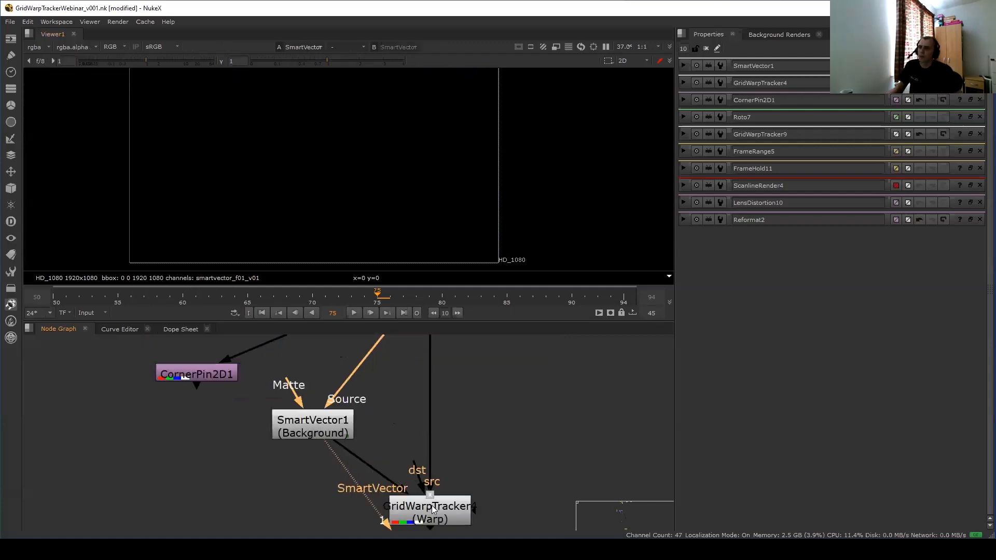
{"action": "left_click", "coordinate": [436, 506]}
{"action": "key", "text": "1"}
{"action": "middle_click_drag", "start_coordinate": [404, 433], "coordinate": [389, 371]}
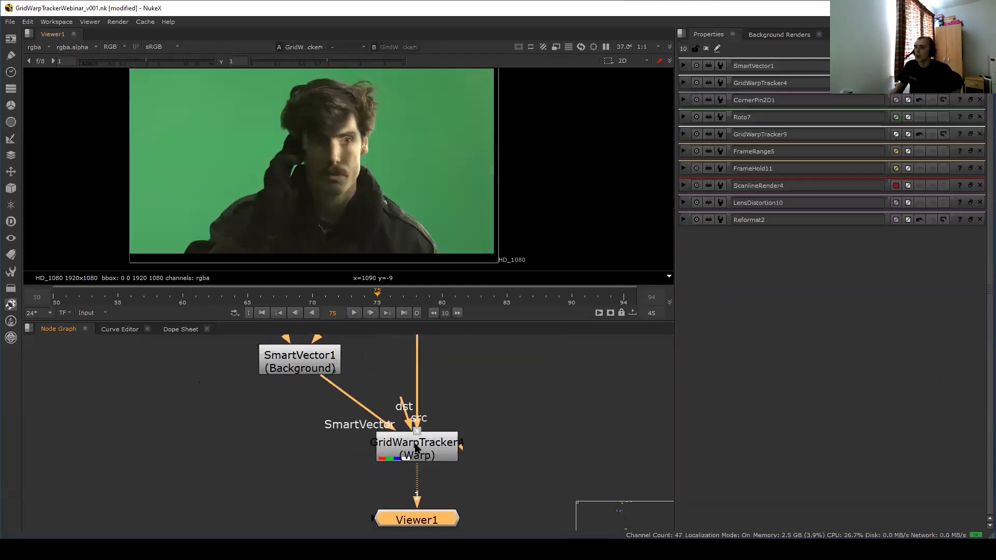
{"action": "double_click", "coordinate": [416, 449]}
{"action": "scroll", "coordinate": [402, 164], "scroll_direction": "up", "scroll_amount": 5}
{"action": "middle_click_drag", "start_coordinate": [402, 164], "coordinate": [424, 186]}
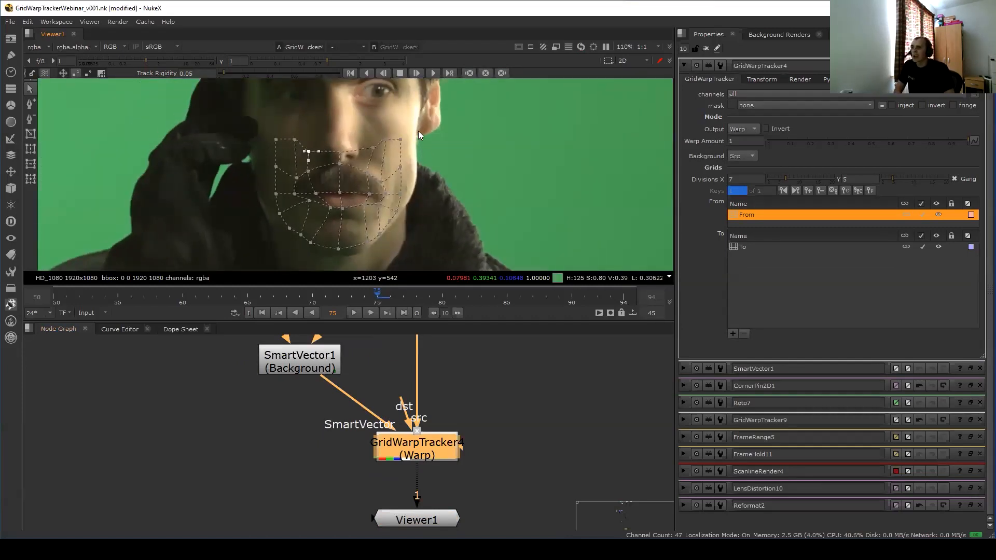
Track the From grid forward from frame 75 to 94 and backward from frame 75 to 50, then scrub back to frame 70.
{"action": "left_click", "coordinate": [435, 72]}
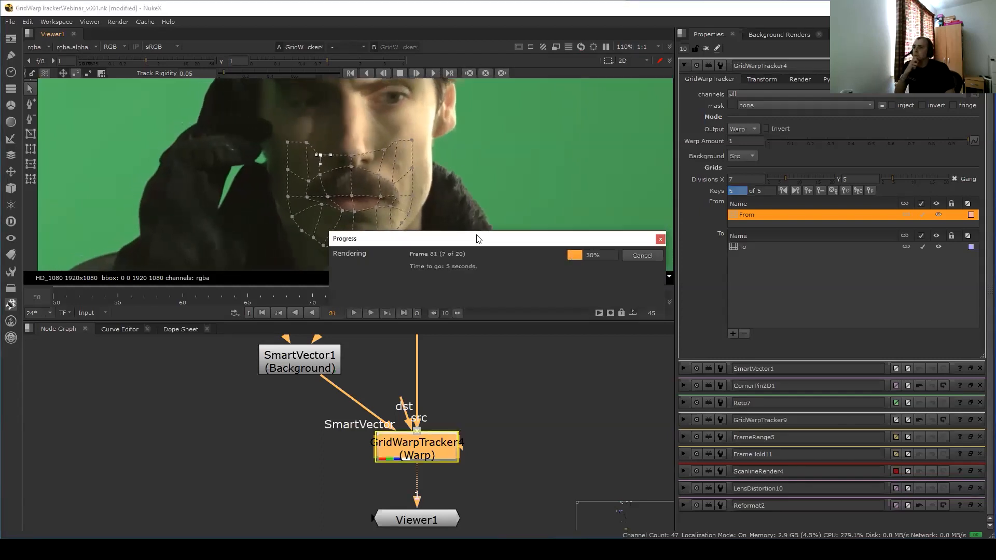
{"action": "left_click_drag", "start_coordinate": [478, 243], "coordinate": [482, 328]}
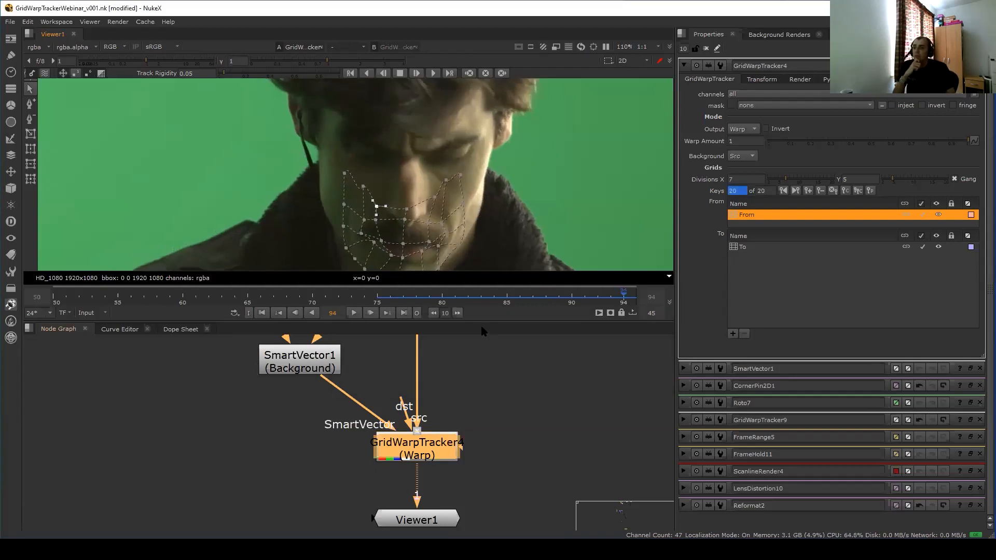
{"action": "left_click", "coordinate": [381, 297]}
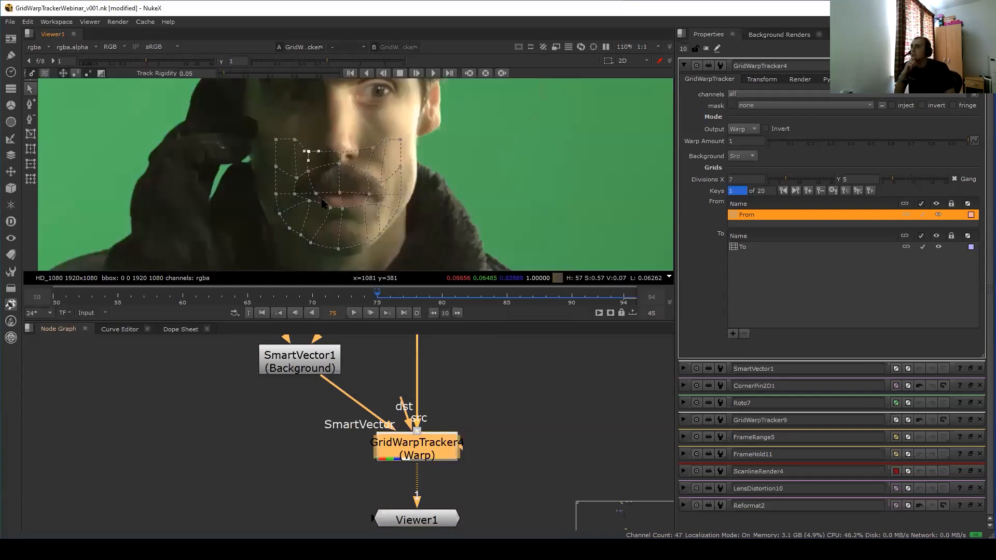
{"action": "left_click", "coordinate": [365, 72]}
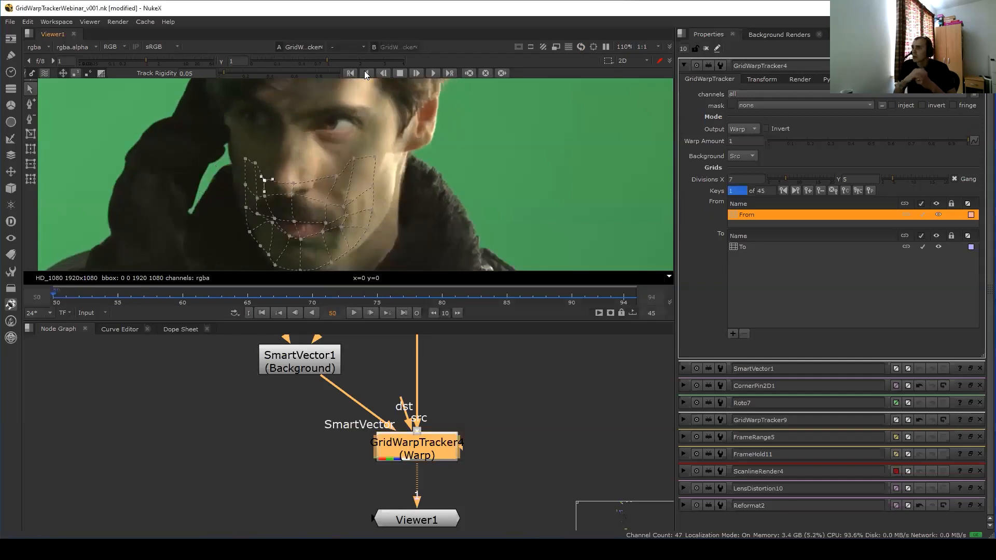
{"action": "left_click_drag", "start_coordinate": [79, 299], "coordinate": [312, 295]}
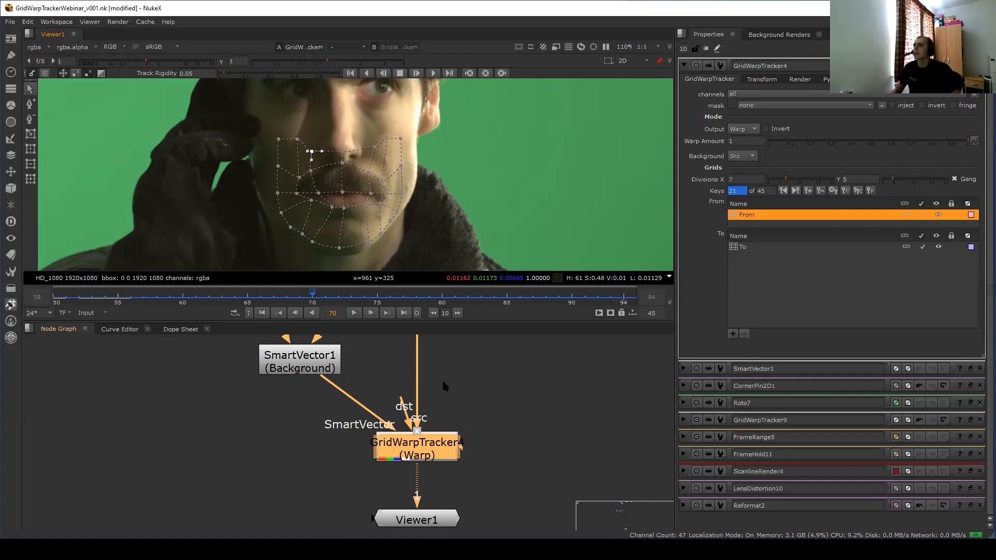
Detach CornerPin2D1 from FrameRange4 and set it aside, and insert a Dot below FrameRange4 to feed both branches.
{"action": "scroll", "coordinate": [455, 398], "scroll_direction": "down", "scroll_amount": 3}
{"action": "left_click", "coordinate": [400, 407]}
{"action": "middle_click_drag", "start_coordinate": [400, 406], "coordinate": [352, 465]}
{"action": "left_click_drag", "start_coordinate": [285, 381], "coordinate": [141, 381]}
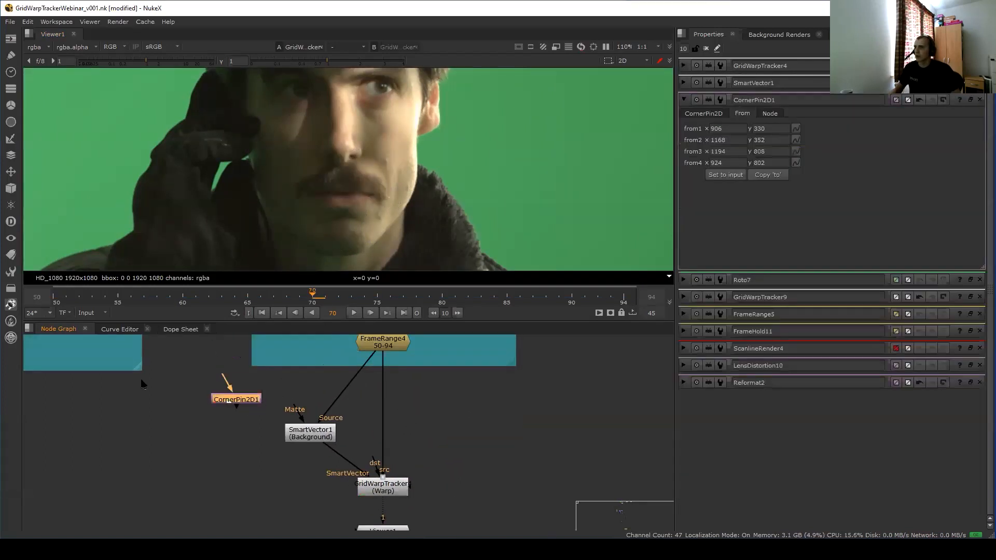
{"action": "left_click", "coordinate": [383, 340]}
{"action": "key", "text": "period"}
{"action": "left_click_drag", "start_coordinate": [380, 362], "coordinate": [380, 381]}
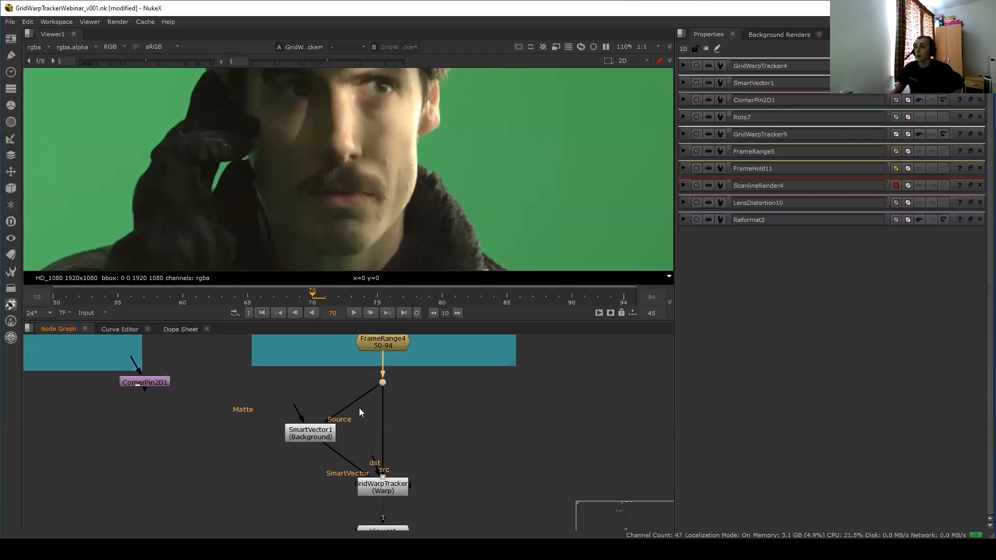
Reopen the GridWarpTracker's properties and disconnect SmartVector1 from its SmartVector input.
{"action": "middle_click_drag", "start_coordinate": [378, 473], "coordinate": [381, 446]}
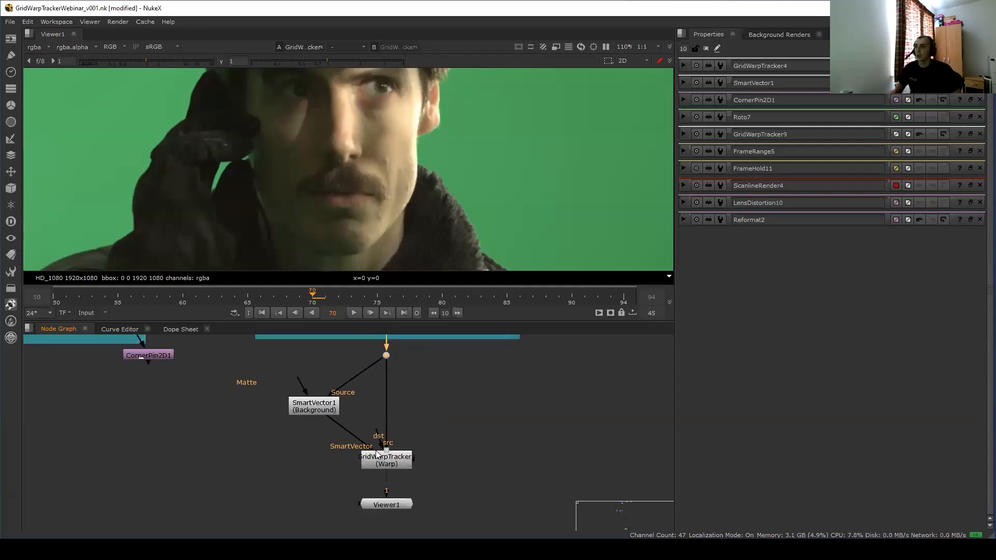
{"action": "double_click", "coordinate": [382, 467]}
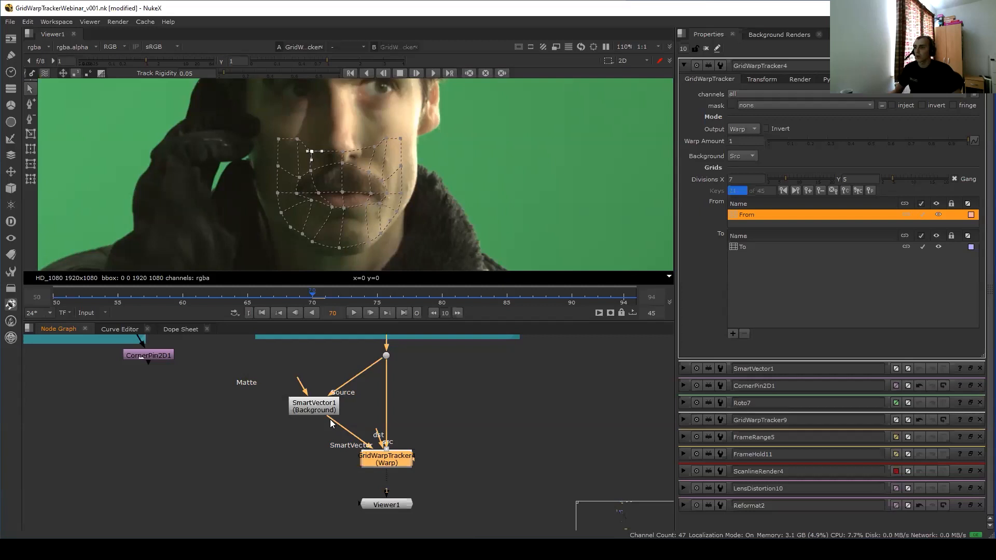
{"action": "left_click_drag", "start_coordinate": [331, 419], "coordinate": [351, 419]}
{"action": "mouse_move", "coordinate": [382, 466]}
{"action": "left_mouse_down"}
{"action": "mouse_move", "coordinate": [367, 452]}
{"action": "mouse_move", "coordinate": [391, 464]}
{"action": "mouse_move", "coordinate": [386, 471]}
{"action": "left_mouse_up"}
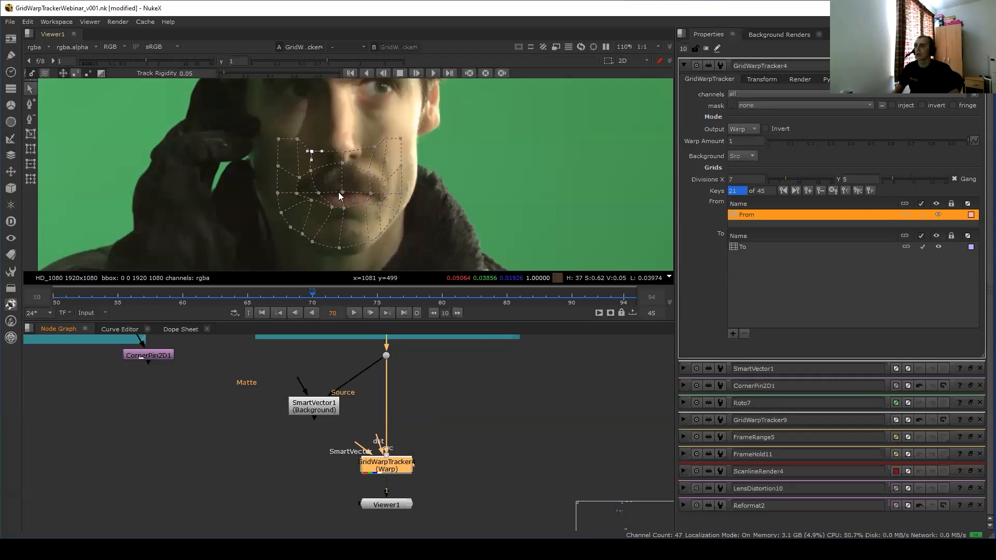
Step and scrub through the shot to check the tracked grid's keys without the SmartVector connection, ending on frame 71.
{"action": "left_click", "coordinate": [366, 300]}
{"action": "key", "text": "Right"}
{"action": "key", "text": "Right"}
{"action": "key", "text": "Right"}
{"action": "key", "text": "Right"}
{"action": "key", "text": "Right"}
{"action": "key", "text": "Right"}
{"action": "key", "text": "Right"}
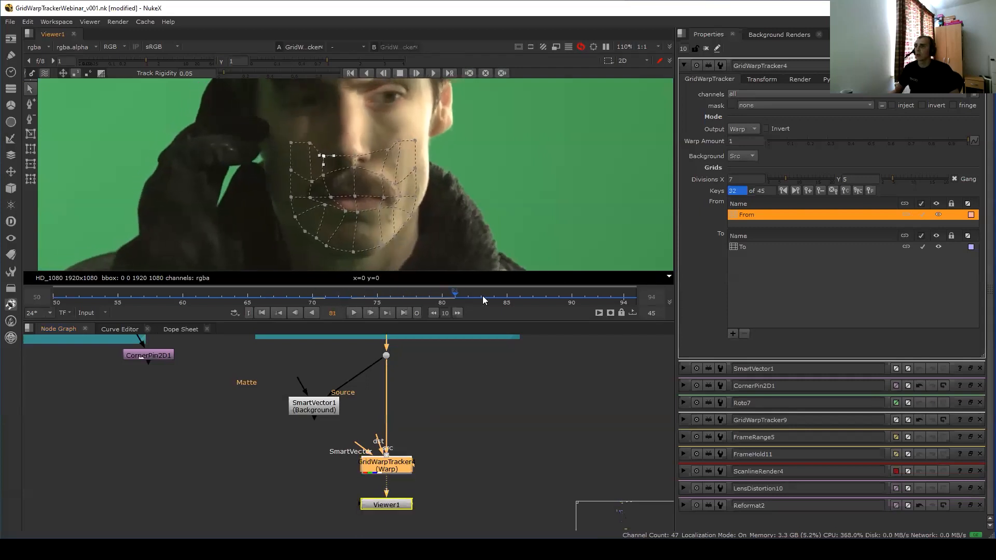
{"action": "left_click_drag", "start_coordinate": [389, 301], "coordinate": [325, 299]}
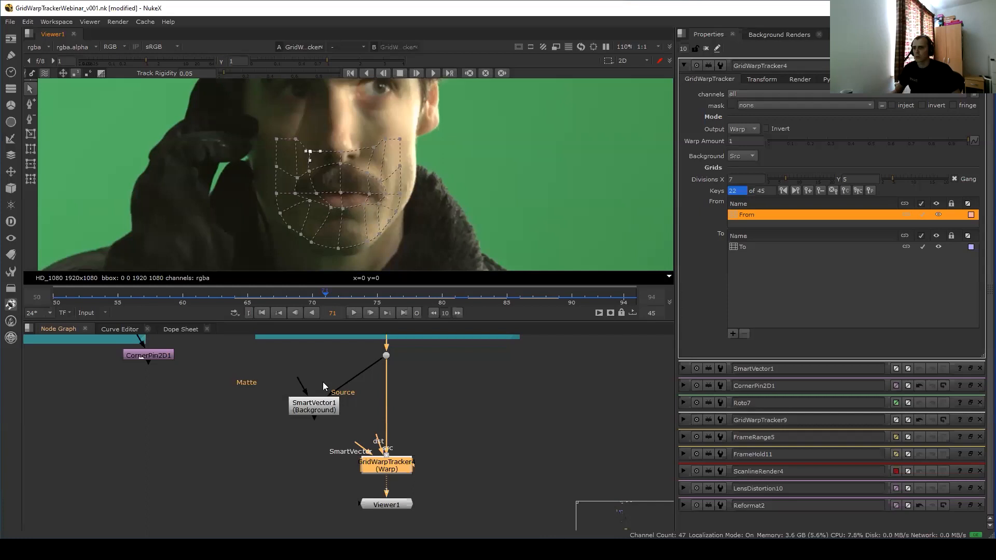
Create an export Write node from SmartVector1, place it directly beneath that node, and reopen the GridWarpTracker's properties.
{"action": "double_click", "coordinate": [312, 403]}
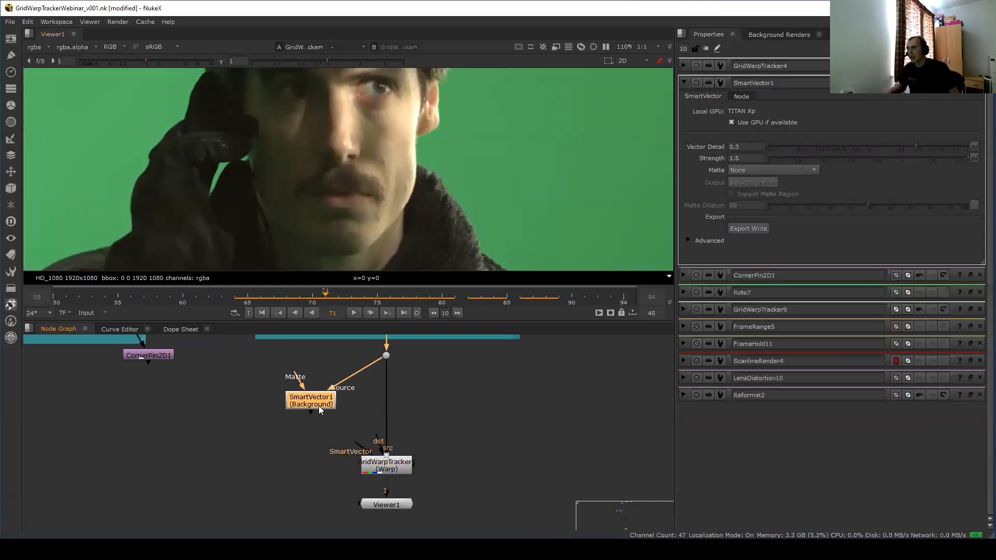
{"action": "left_click_drag", "start_coordinate": [311, 404], "coordinate": [290, 396]}
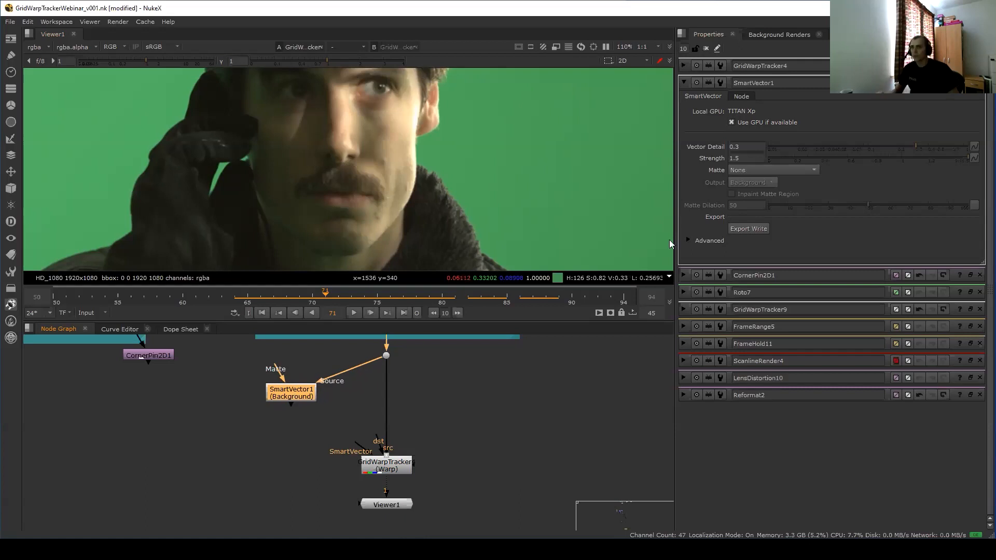
{"action": "left_click", "coordinate": [746, 229]}
{"action": "left_click_drag", "start_coordinate": [352, 417], "coordinate": [276, 427]}
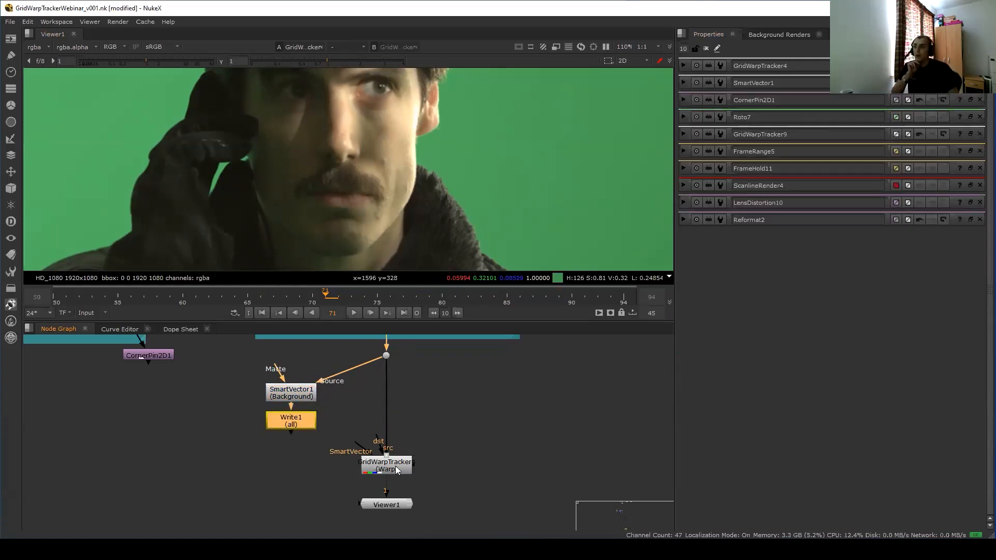
{"action": "double_click", "coordinate": [386, 467]}
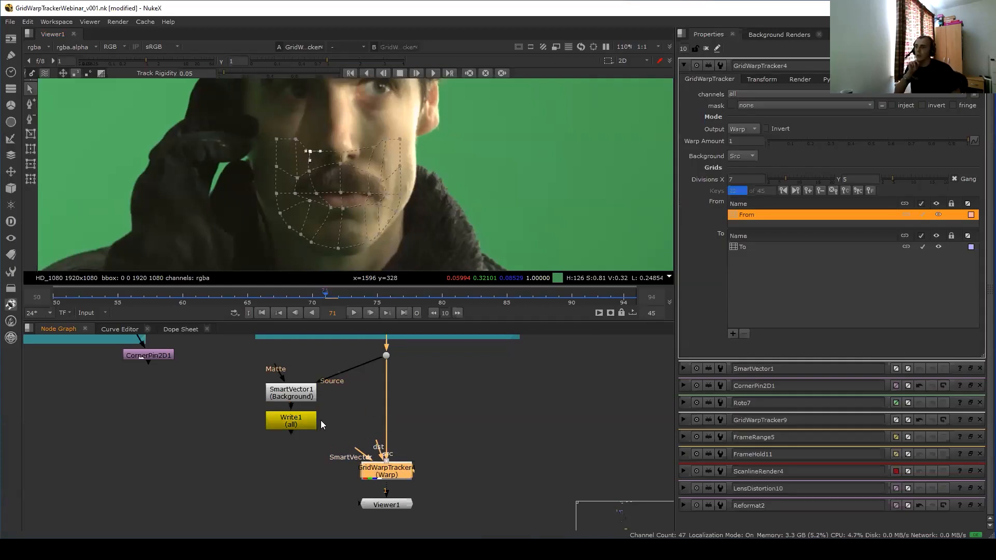
{"action": "left_click_drag", "start_coordinate": [296, 425], "coordinate": [296, 420]}
{"action": "left_click", "coordinate": [291, 393]}
{"action": "left_click", "coordinate": [301, 415]}
Scrub the timeline to frame 60 to check the tracked mouth grid with the SmartVector disconnected.
{"action": "left_click", "coordinate": [397, 472]}
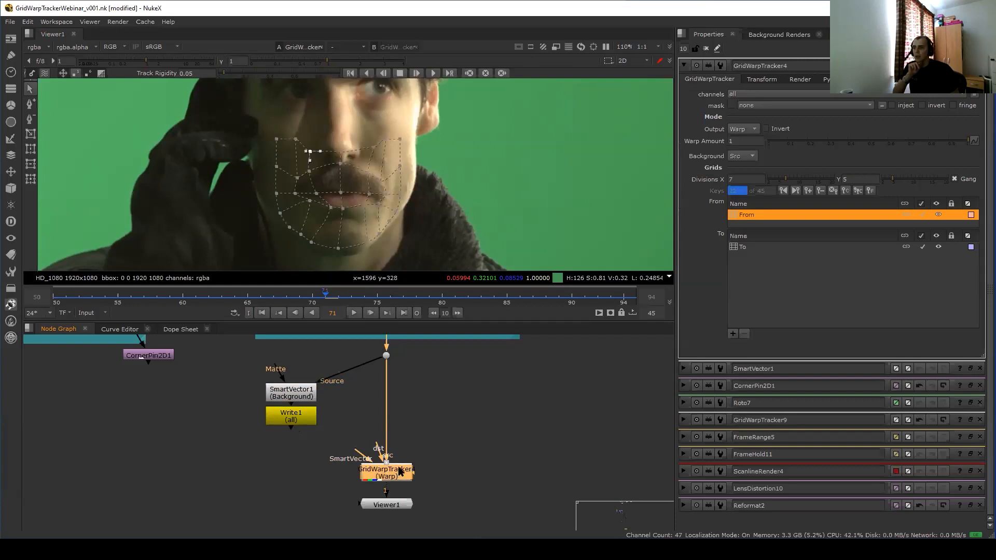
{"action": "left_click", "coordinate": [339, 297]}
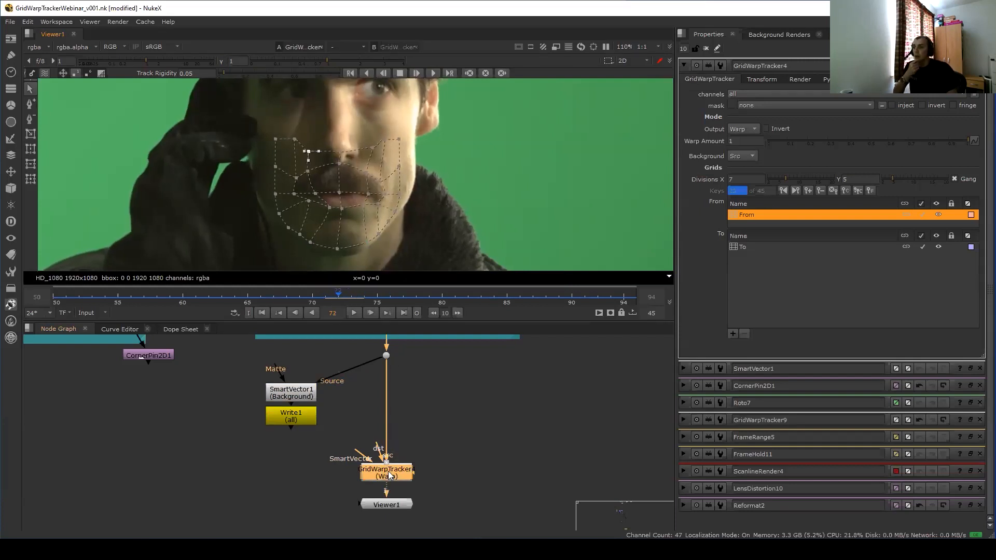
{"action": "left_click_drag", "start_coordinate": [321, 294], "coordinate": [187, 314]}
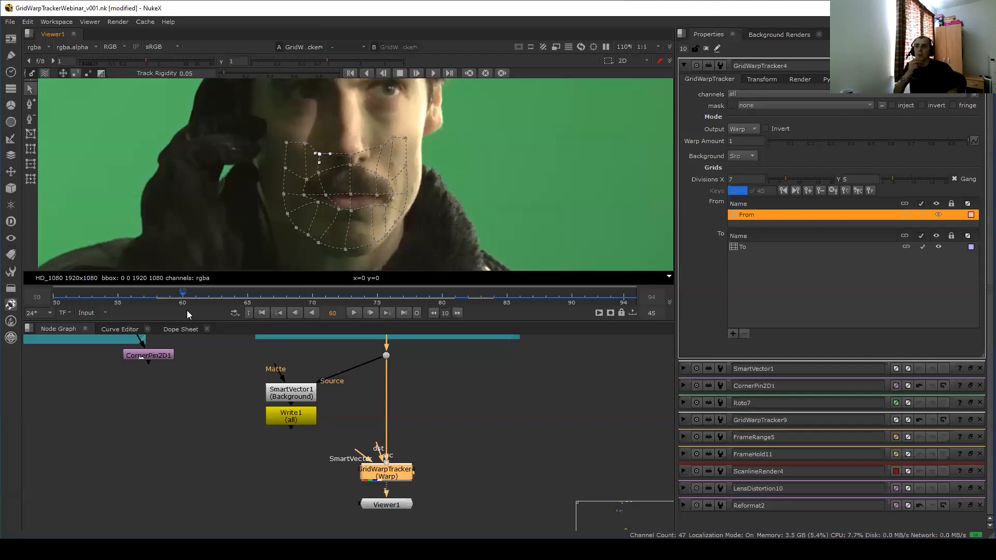
Compare the From and To grids and add an adjustment grid beneath To.
{"action": "left_click", "coordinate": [756, 246]}
{"action": "left_click", "coordinate": [756, 217]}
{"action": "left_click", "coordinate": [761, 245]}
{"action": "left_click", "coordinate": [761, 218]}
{"action": "left_click", "coordinate": [765, 248]}
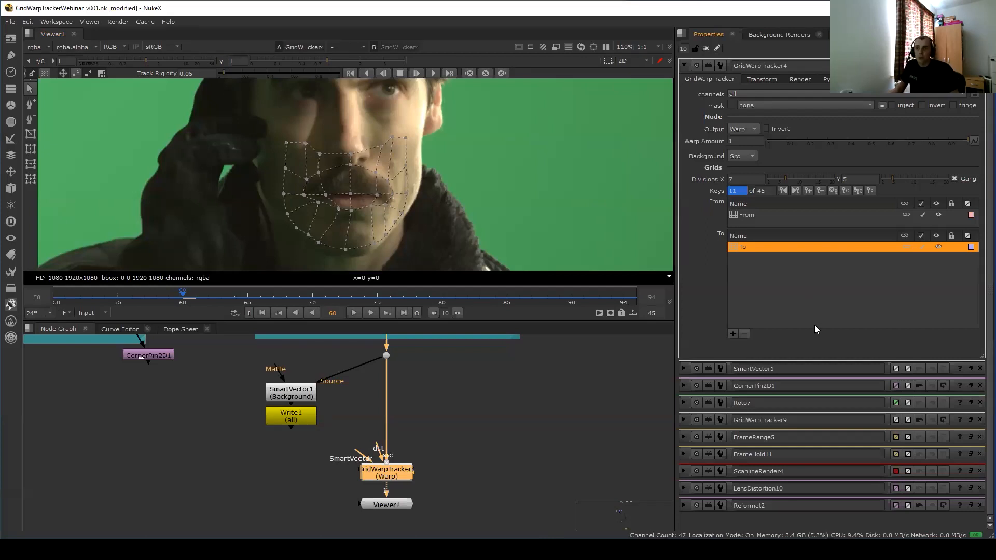
{"action": "left_click", "coordinate": [732, 332]}
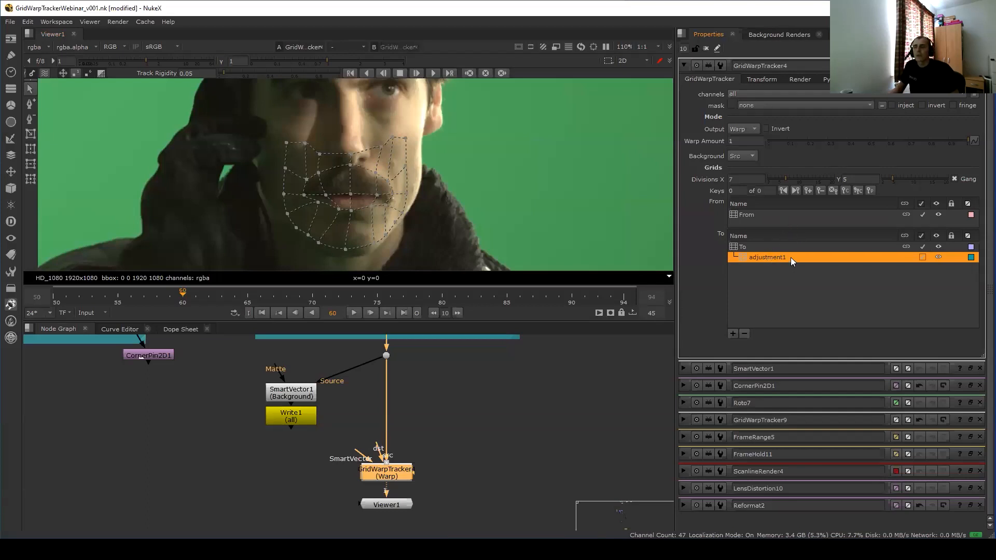
Unlink the To grid from the From grid and hide both, keeping only the adjustment grid displayed.
{"action": "left_click", "coordinate": [905, 244]}
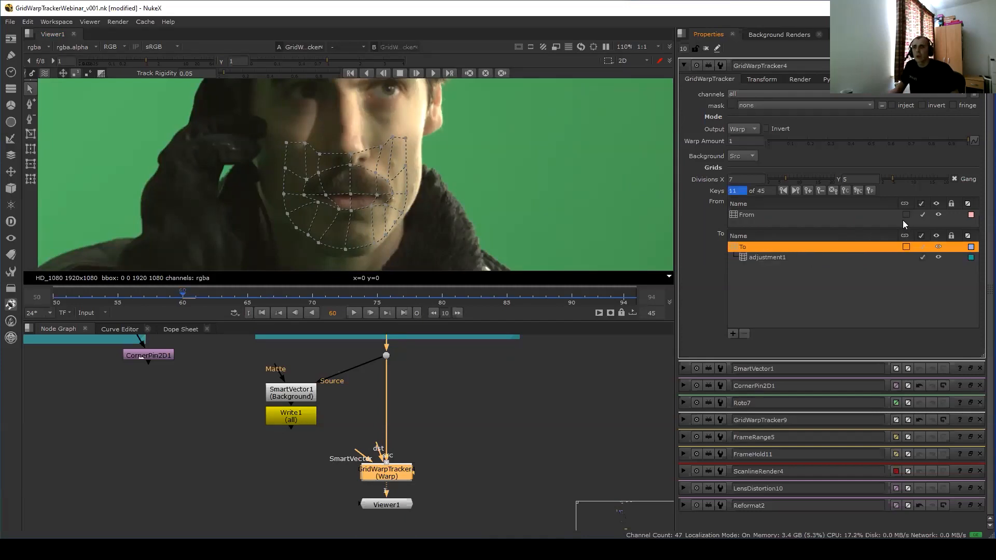
{"action": "left_click", "coordinate": [830, 256]}
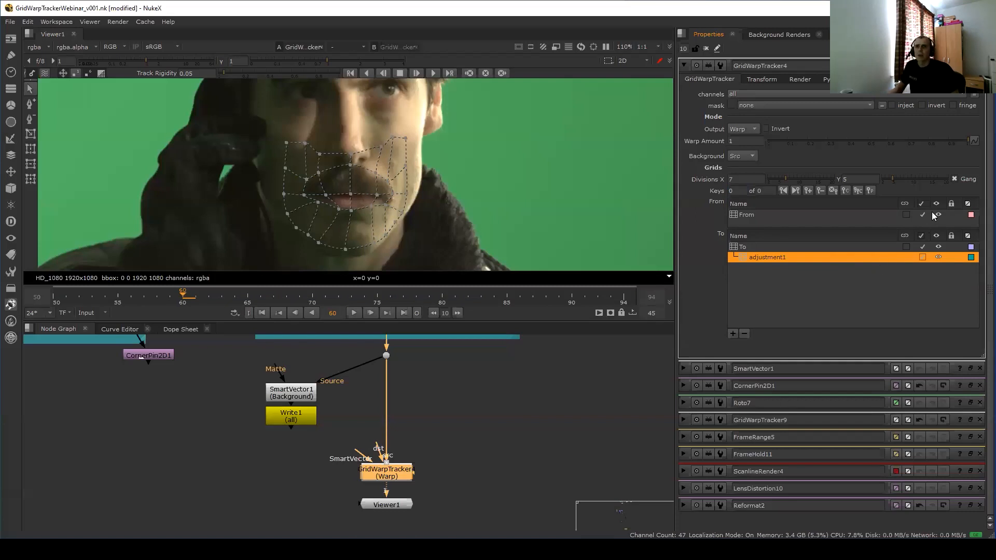
{"action": "left_click", "coordinate": [939, 244]}
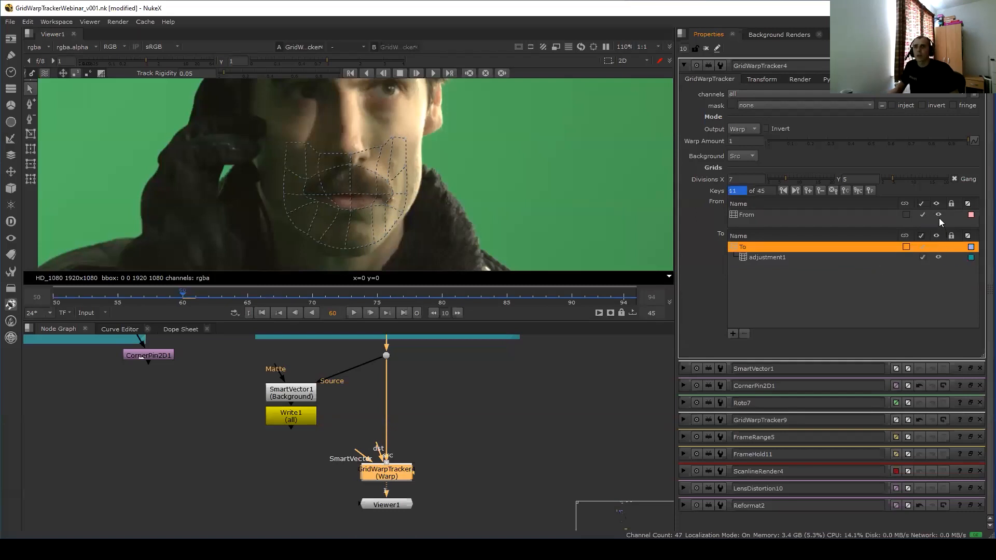
{"action": "left_click", "coordinate": [938, 212]}
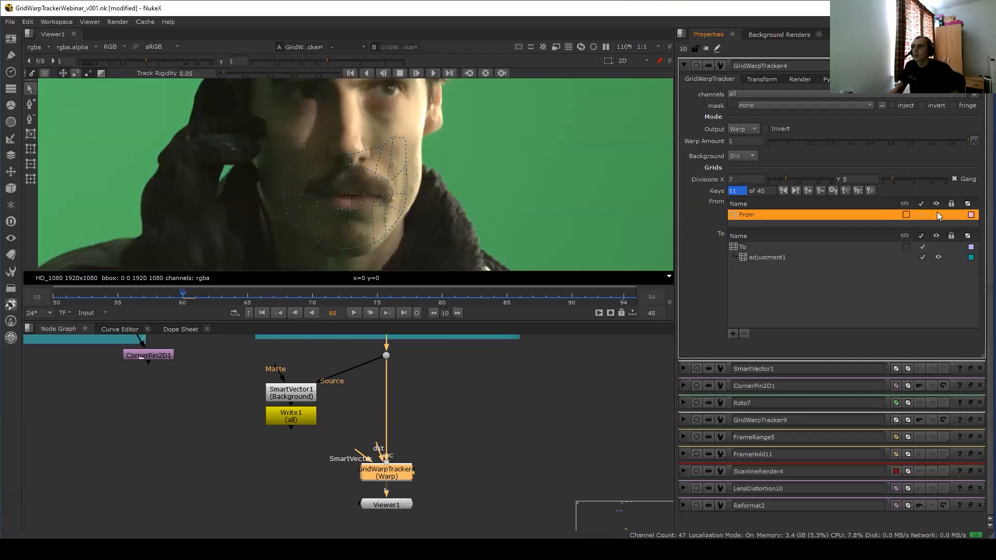
Select adjustment1 under the To grid and add adjustment keys at frames 64 and 80.
{"action": "left_click", "coordinate": [753, 247]}
{"action": "left_click", "coordinate": [762, 256]}
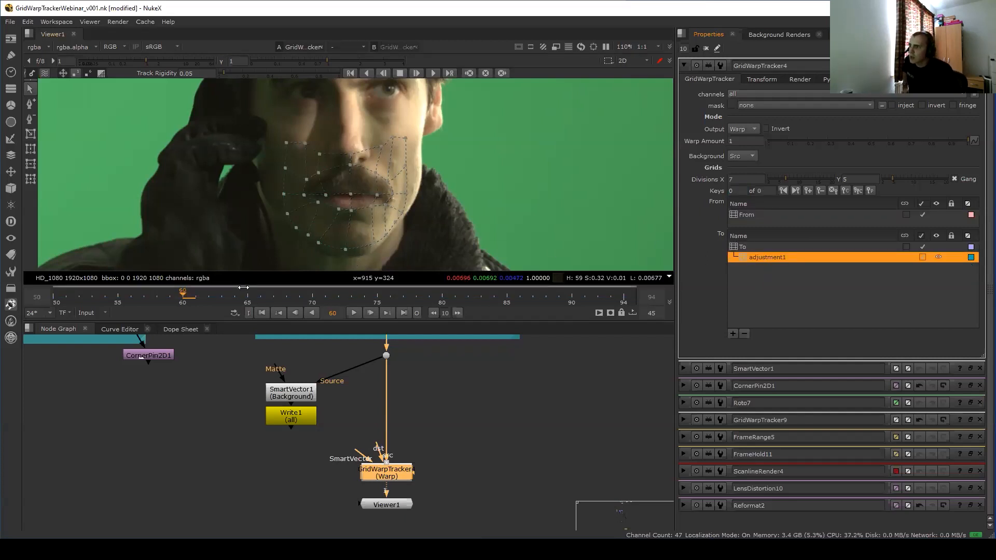
{"action": "left_click", "coordinate": [421, 294]}
{"action": "left_click_drag", "start_coordinate": [425, 291], "coordinate": [177, 321]}
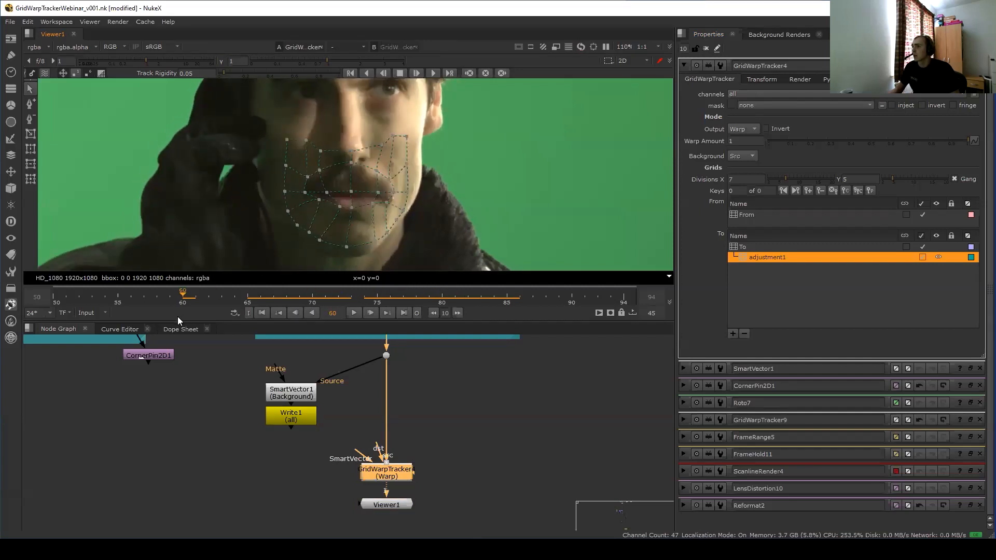
{"action": "scroll", "coordinate": [435, 143], "scroll_direction": "up", "scroll_amount": 2}
{"action": "scroll", "coordinate": [440, 150], "scroll_direction": "down", "scroll_amount": 3}
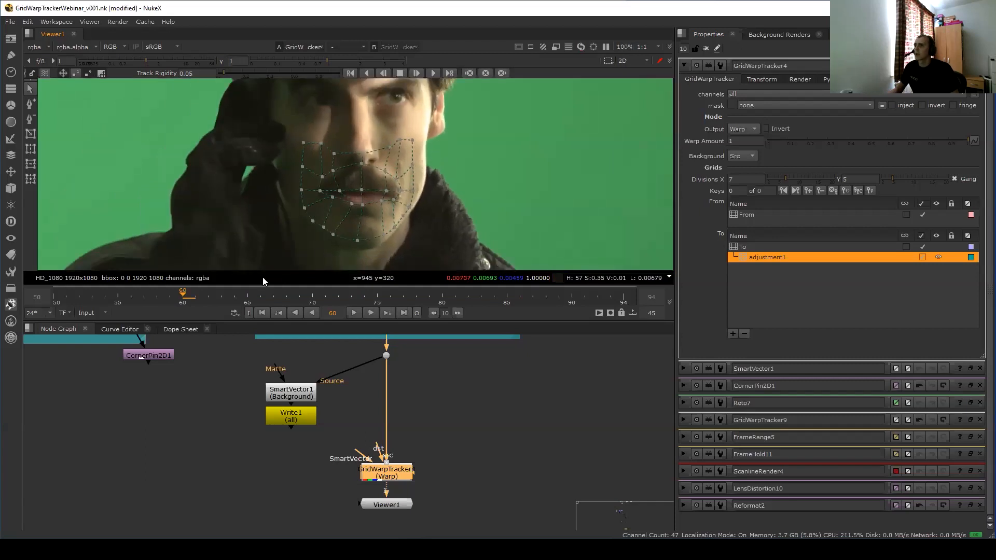
{"action": "left_click", "coordinate": [807, 189]}
{"action": "left_click_drag", "start_coordinate": [186, 297], "coordinate": [439, 292]}
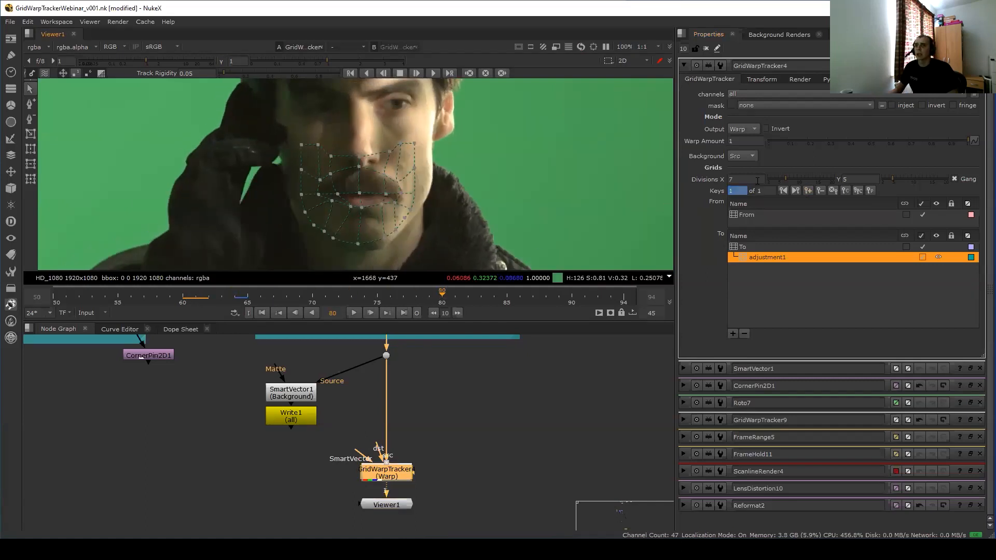
{"action": "left_click", "coordinate": [807, 190]}
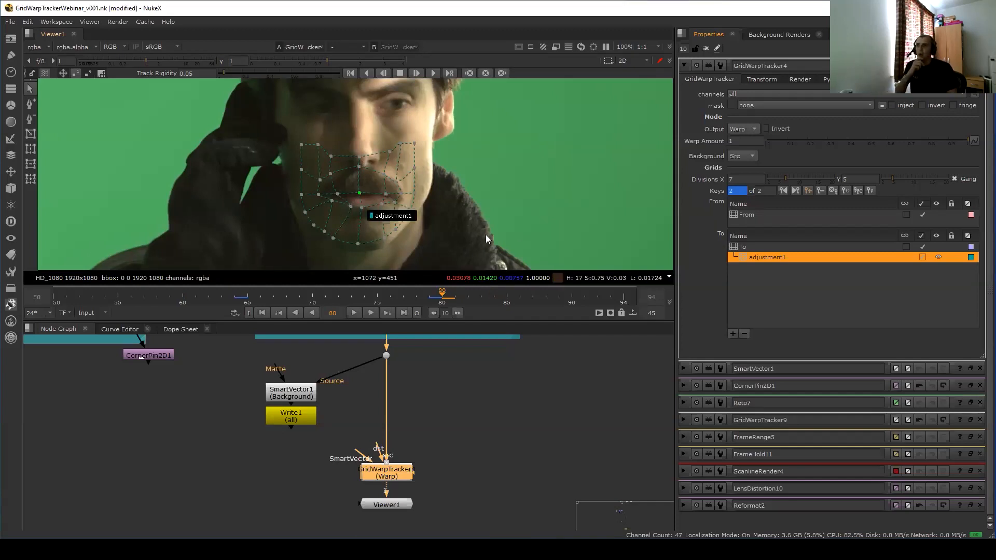
Add an adjustment1 key at frame 60 and delete its key at frame 64.
{"action": "left_click", "coordinate": [532, 299]}
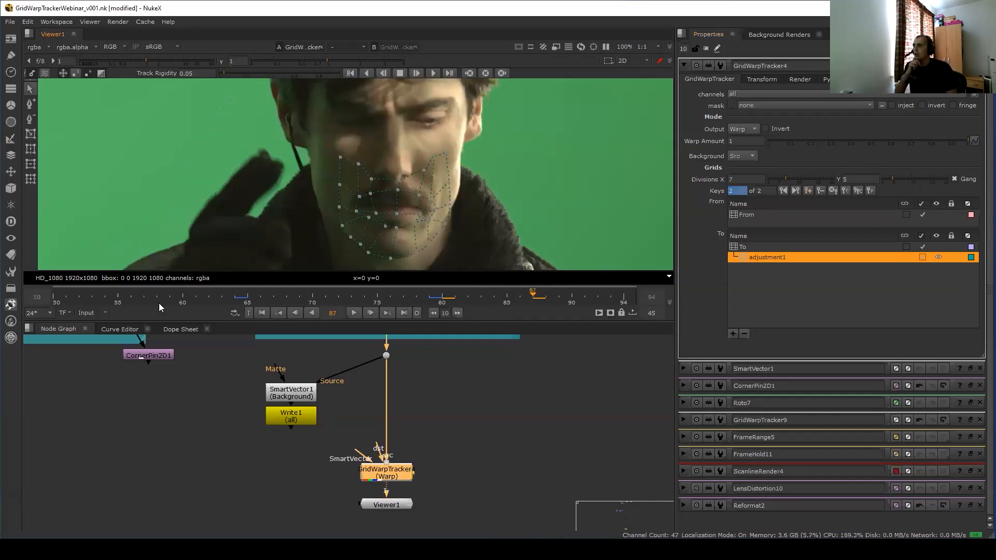
{"action": "left_click", "coordinate": [117, 301]}
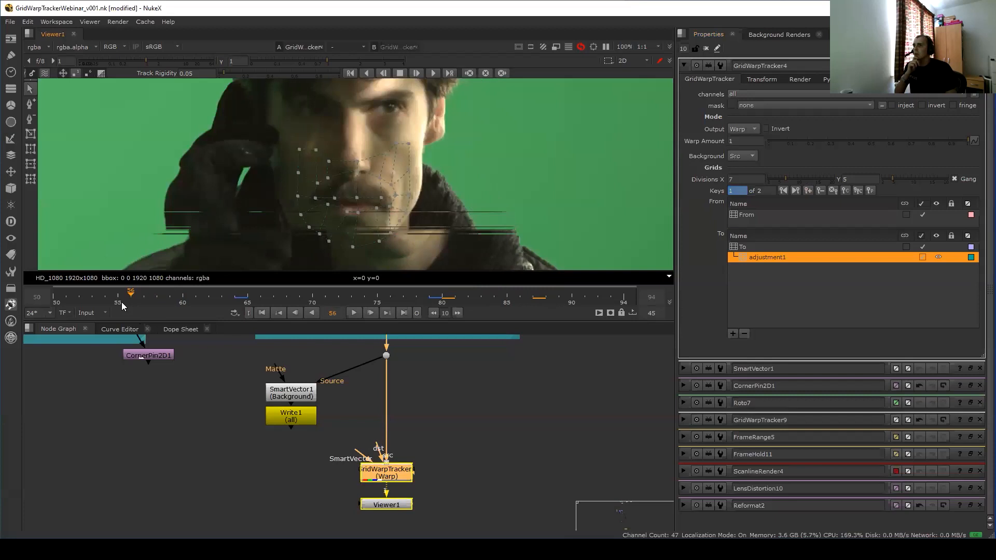
{"action": "left_click", "coordinate": [234, 297]}
{"action": "left_click_drag", "start_coordinate": [240, 295], "coordinate": [188, 302]}
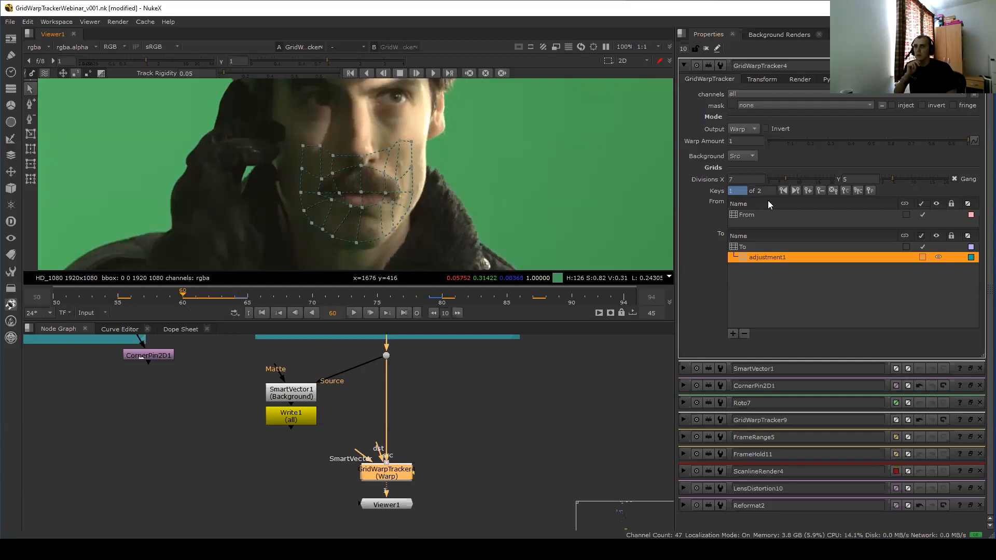
{"action": "left_click", "coordinate": [240, 303]}
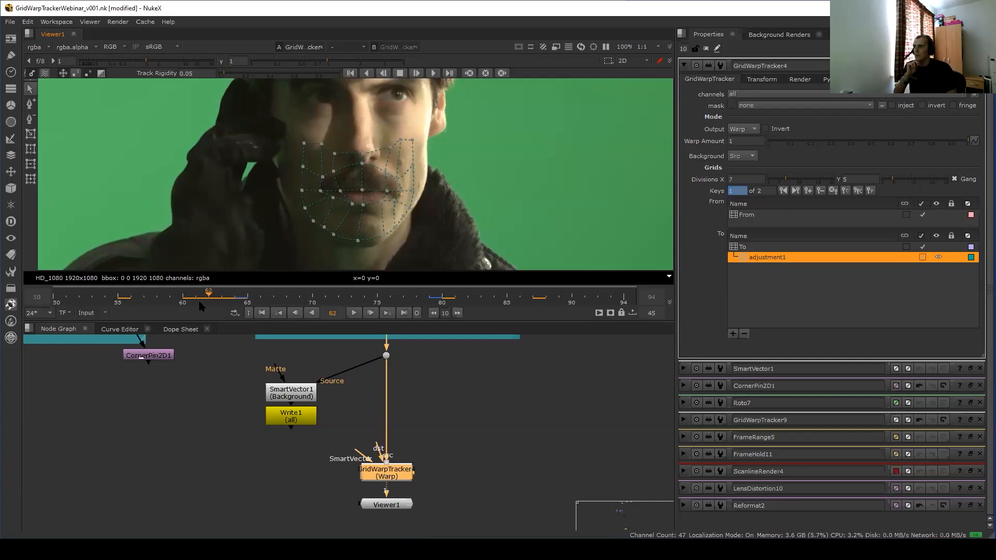
{"action": "left_click", "coordinate": [185, 302]}
{"action": "left_click", "coordinate": [808, 189]}
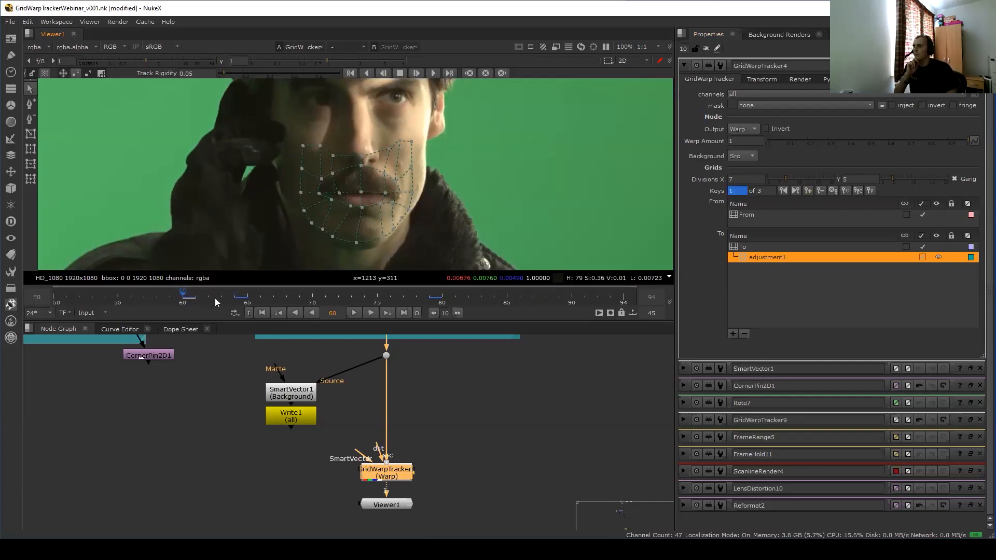
{"action": "left_click", "coordinate": [220, 300]}
{"action": "left_click_drag", "start_coordinate": [221, 301], "coordinate": [235, 304]}
{"action": "left_click", "coordinate": [820, 191]}
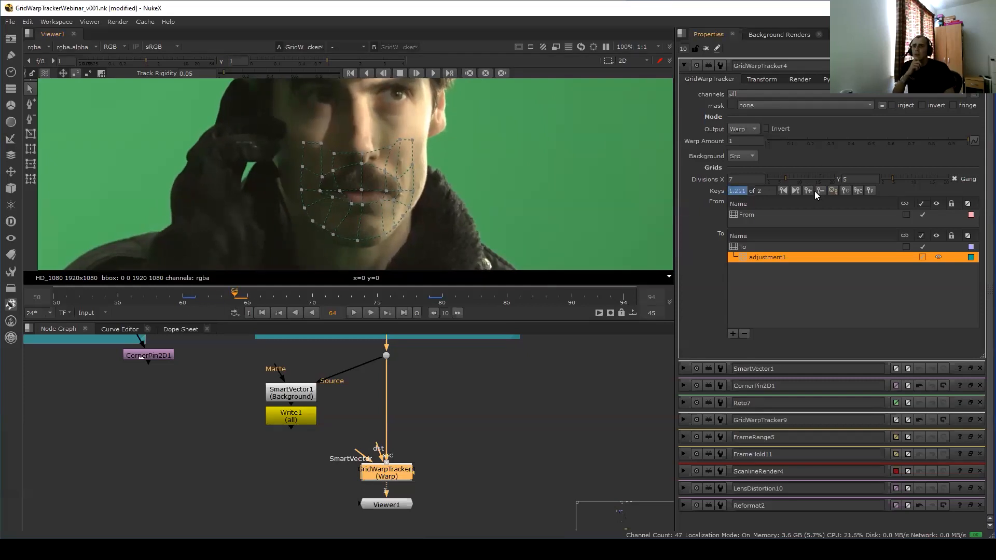
Try rotating the adjustment1 points around the right-hand mouth corner at frame 62.
{"action": "left_click_drag", "start_coordinate": [224, 296], "coordinate": [208, 298]}
{"action": "scroll", "coordinate": [476, 161], "scroll_direction": "up", "scroll_amount": 3}
{"action": "middle_click_drag", "start_coordinate": [485, 148], "coordinate": [510, 128]}
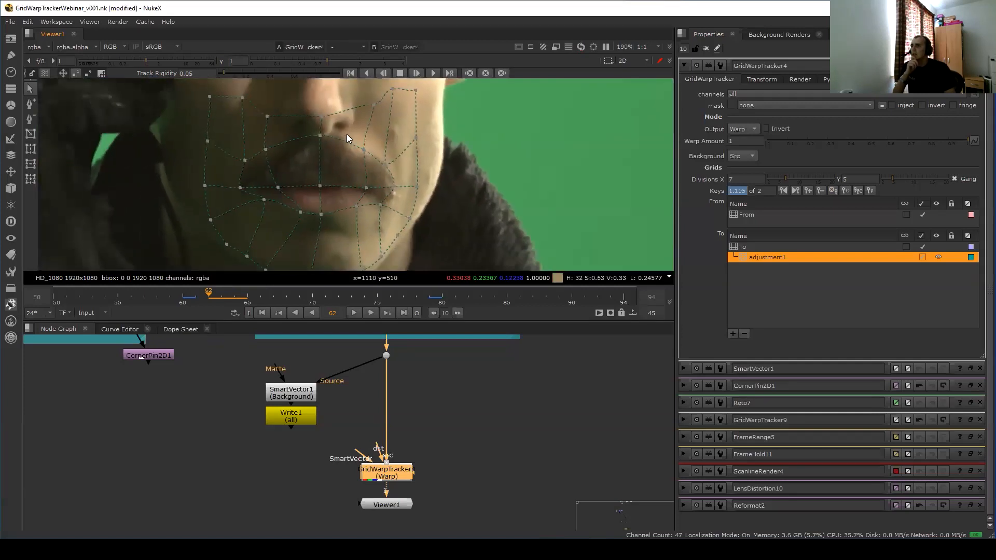
{"action": "left_click_drag", "start_coordinate": [352, 134], "coordinate": [398, 221]}
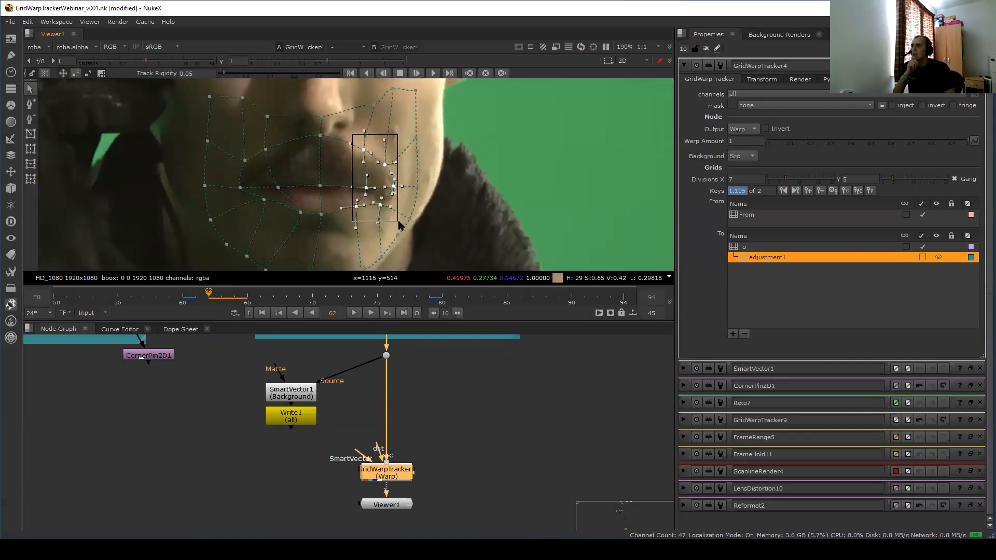
{"action": "scroll", "coordinate": [376, 157], "scroll_direction": "up", "scroll_amount": 2}
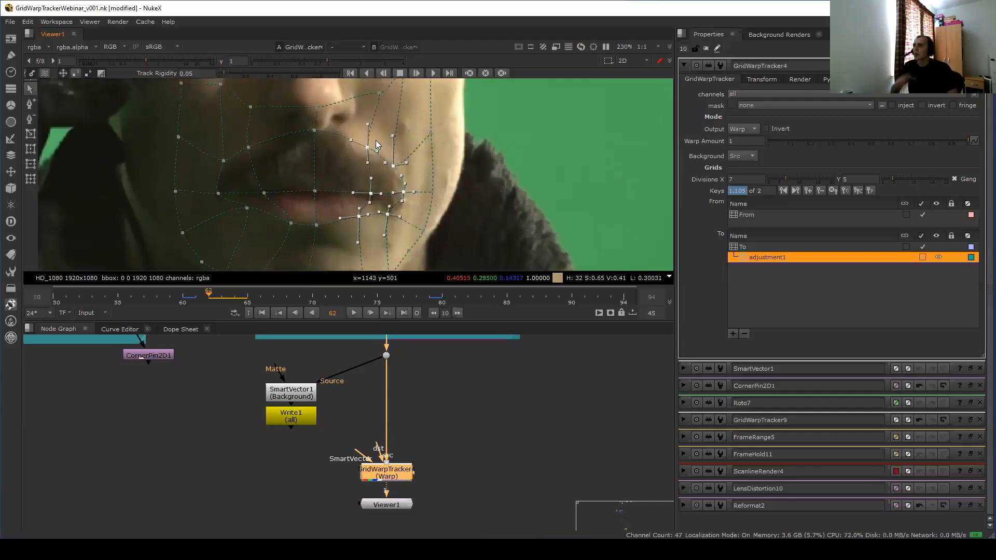
{"action": "left_click_drag", "start_coordinate": [390, 215], "coordinate": [419, 213]}
{"action": "left_click_drag", "start_coordinate": [379, 174], "coordinate": [379, 174]}
{"action": "scroll", "coordinate": [480, 163], "scroll_direction": "down", "scroll_amount": 4}
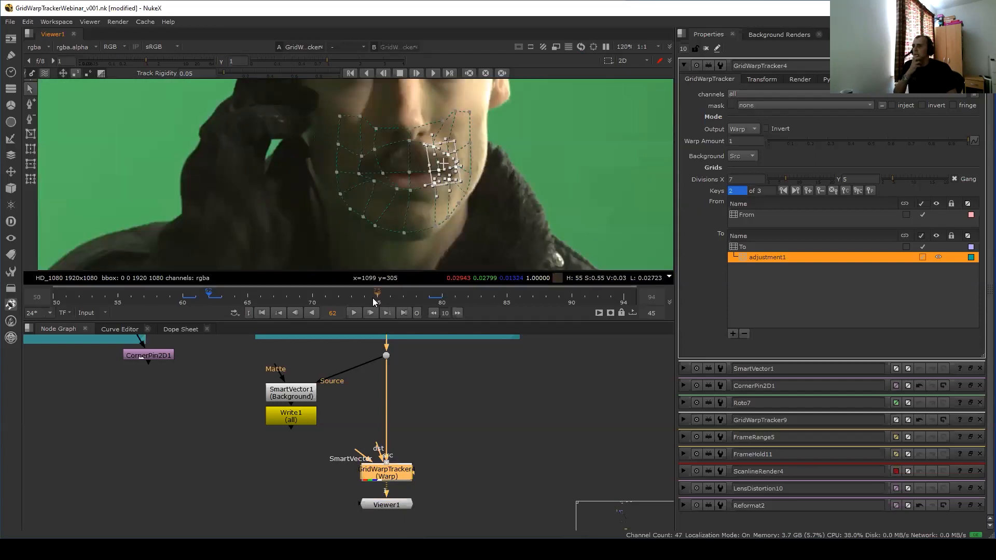
Compare the mouth warp between frames 60 and 62, and delete the adjustment key at frame 62.
{"action": "left_click", "coordinate": [196, 301]}
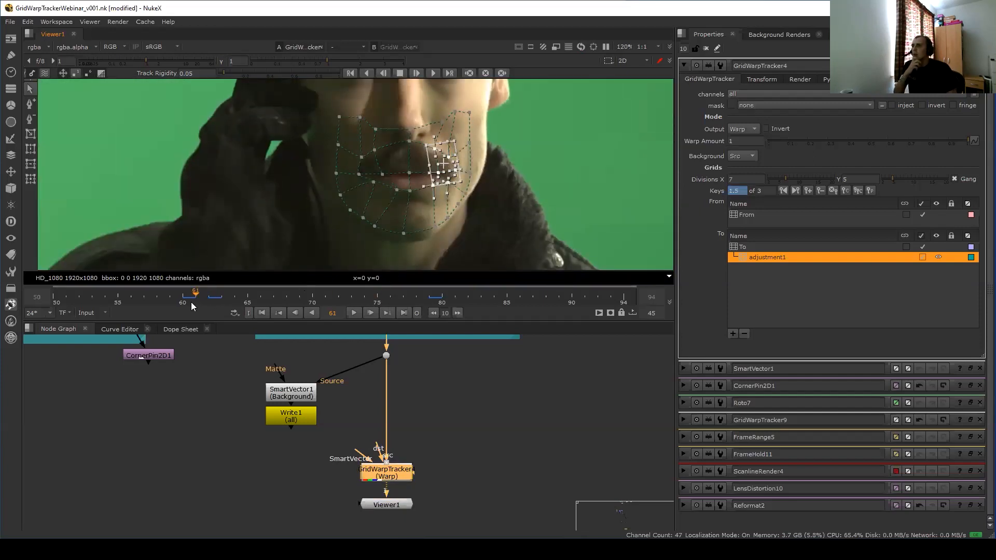
{"action": "left_click", "coordinate": [206, 302]}
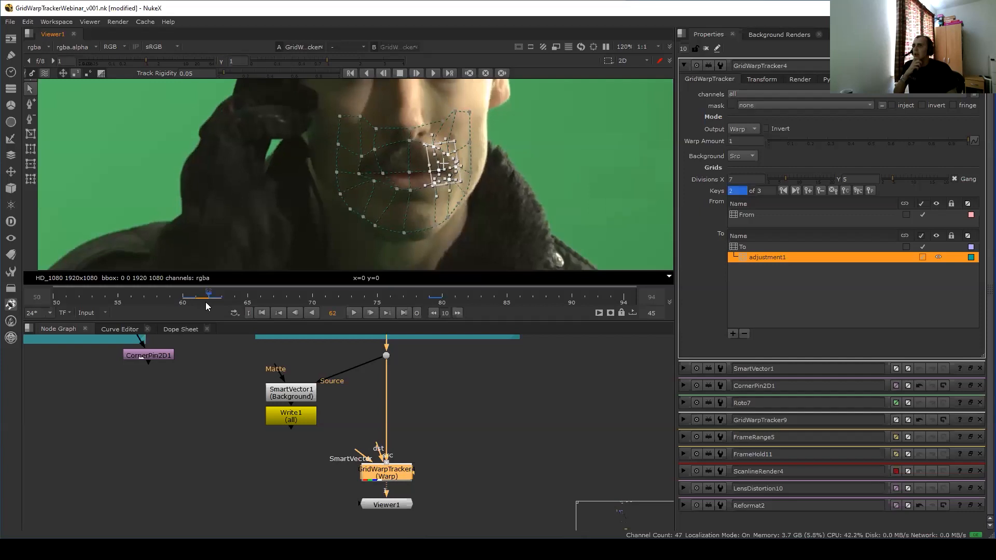
{"action": "left_click", "coordinate": [190, 304]}
{"action": "left_click", "coordinate": [209, 302]}
{"action": "left_click", "coordinate": [182, 306]}
{"action": "mouse_move", "coordinate": [182, 307]}
{"action": "left_mouse_down"}
{"action": "mouse_move", "coordinate": [211, 305]}
{"action": "mouse_move", "coordinate": [183, 309]}
{"action": "left_mouse_up"}
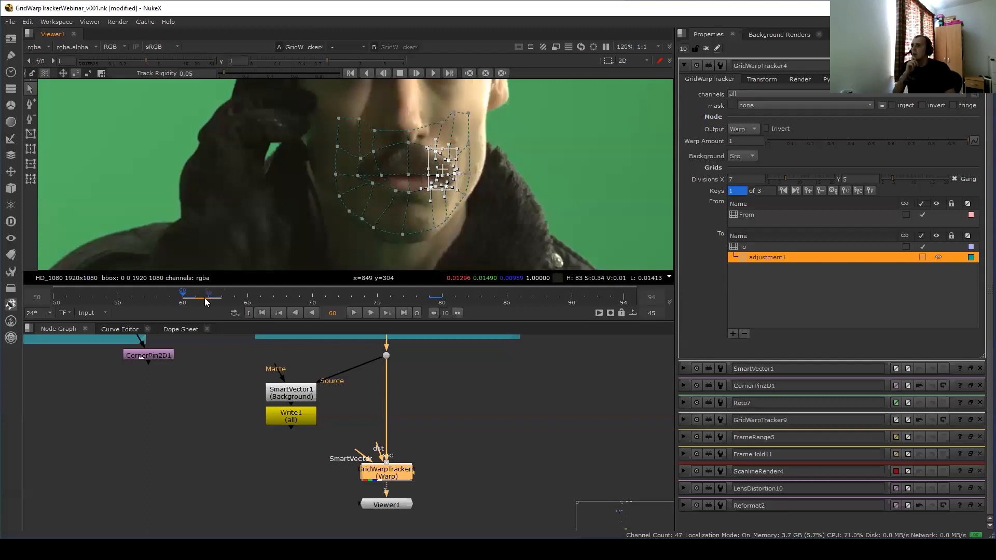
{"action": "left_click", "coordinate": [205, 302]}
{"action": "left_click", "coordinate": [820, 191]}
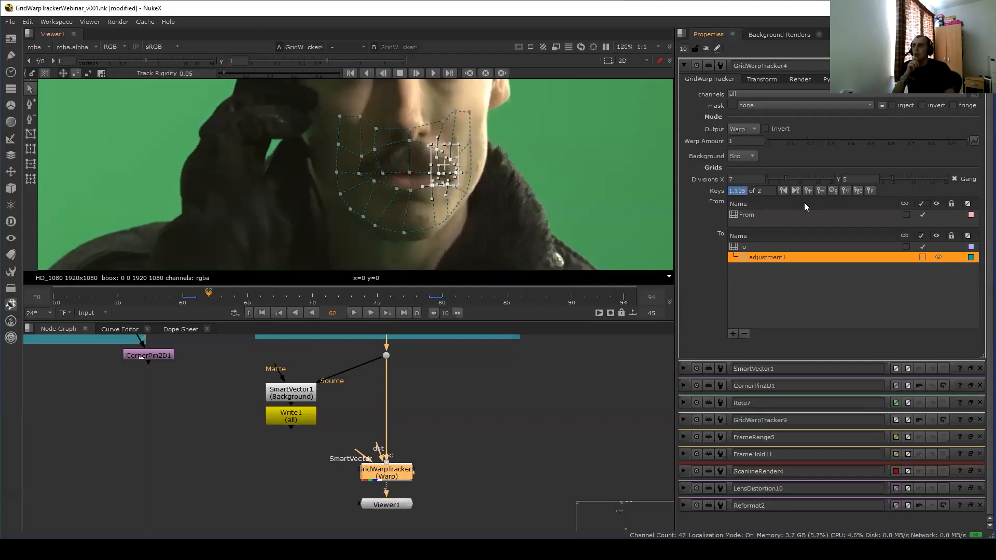
At frame 60, insert an extra vertical grid line through the right-hand side of the moustache, giving 8 X divisions.
{"action": "left_click", "coordinate": [185, 303]}
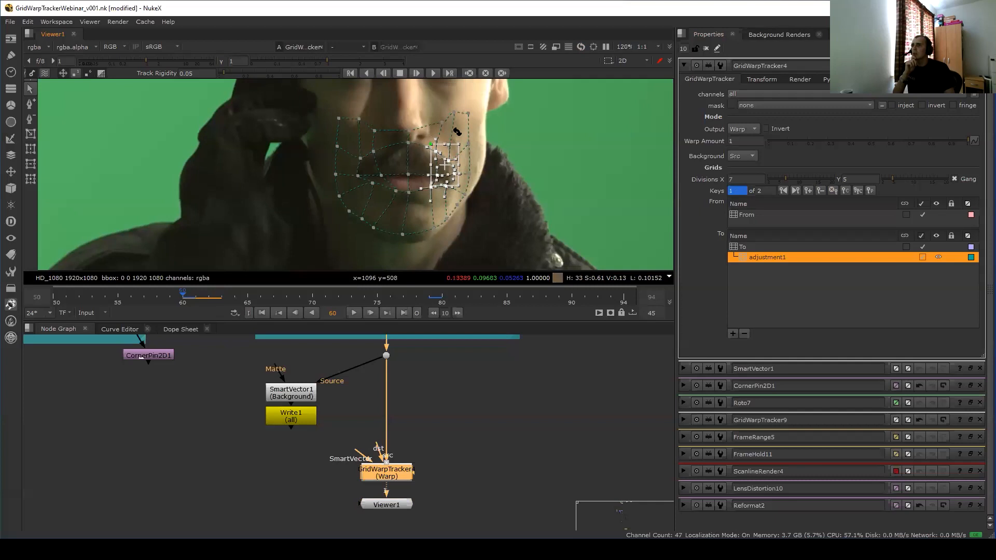
{"action": "left_click", "coordinate": [31, 107]}
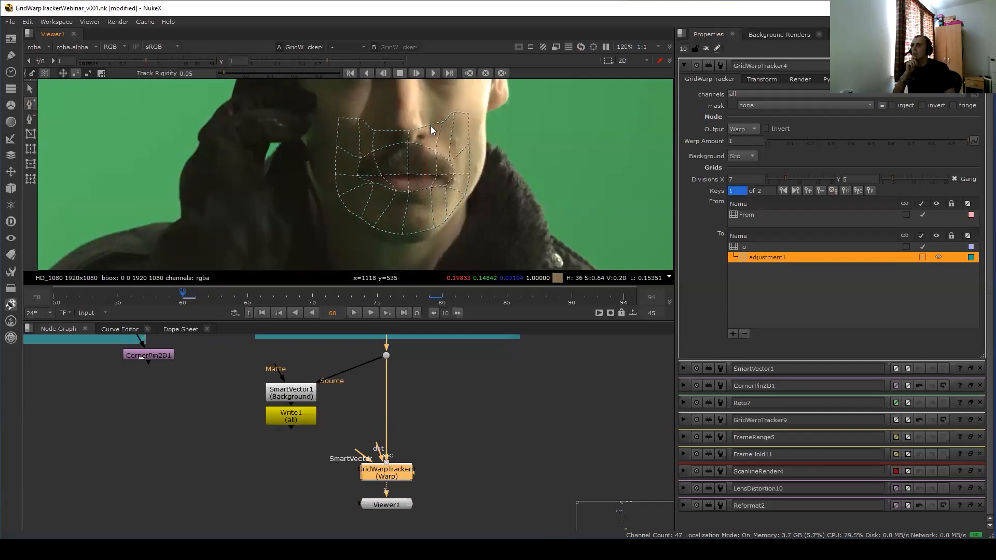
{"action": "left_click", "coordinate": [430, 126]}
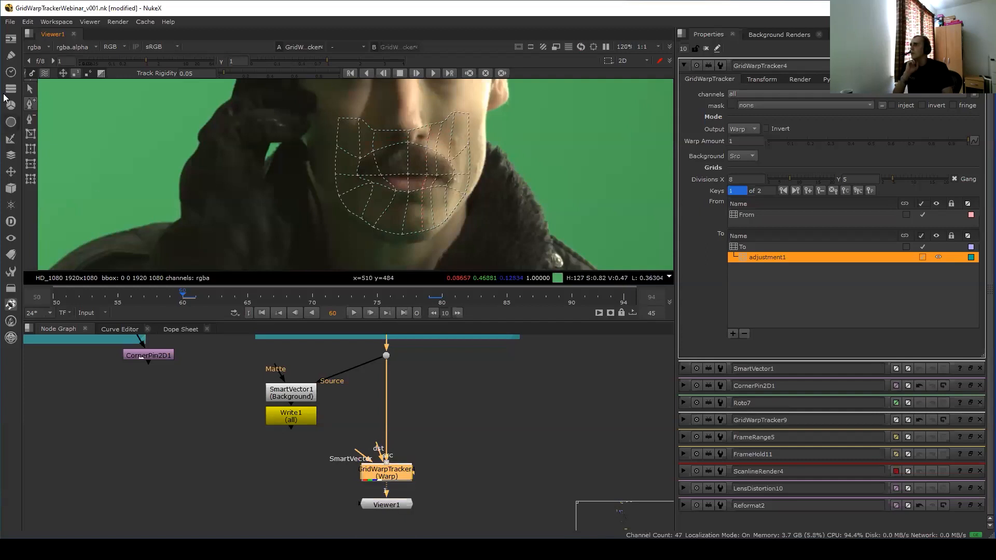
{"action": "left_click", "coordinate": [29, 89]}
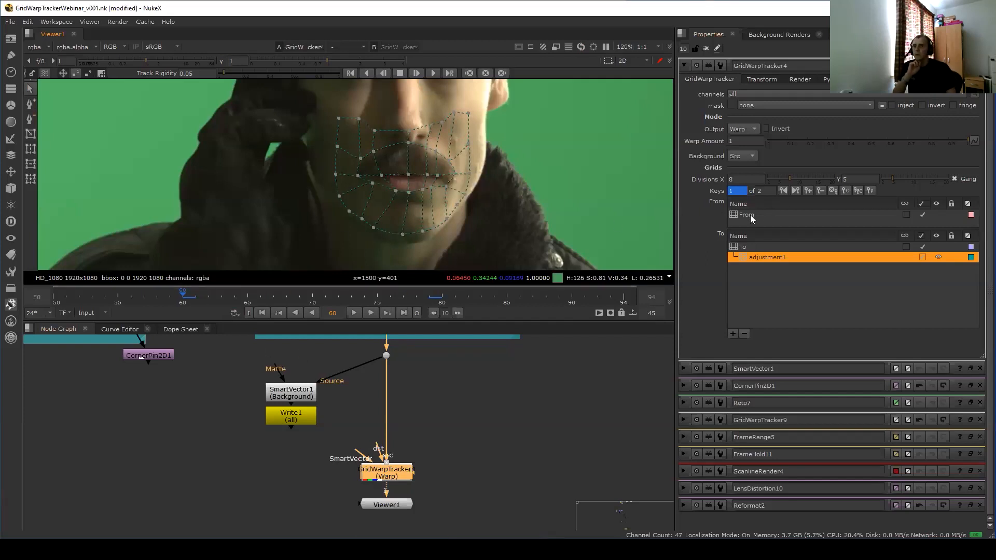
At frame 62, select the adjustment1 points around the right-hand mouth corner, rotate them anticlockwise and raise them slightly.
{"action": "left_click", "coordinate": [220, 295]}
{"action": "left_click_drag", "start_coordinate": [220, 296], "coordinate": [209, 295]}
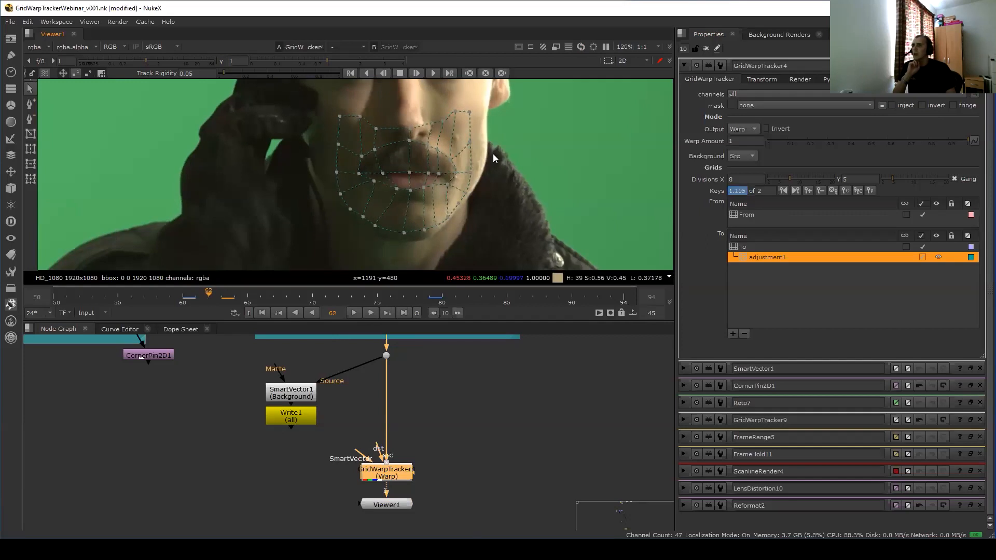
{"action": "scroll", "coordinate": [463, 151], "scroll_direction": "up", "scroll_amount": 3}
{"action": "left_click_drag", "start_coordinate": [394, 214], "coordinate": [446, 133]}
{"action": "left_click_drag", "start_coordinate": [394, 180], "coordinate": [370, 239], "text": "shift"}
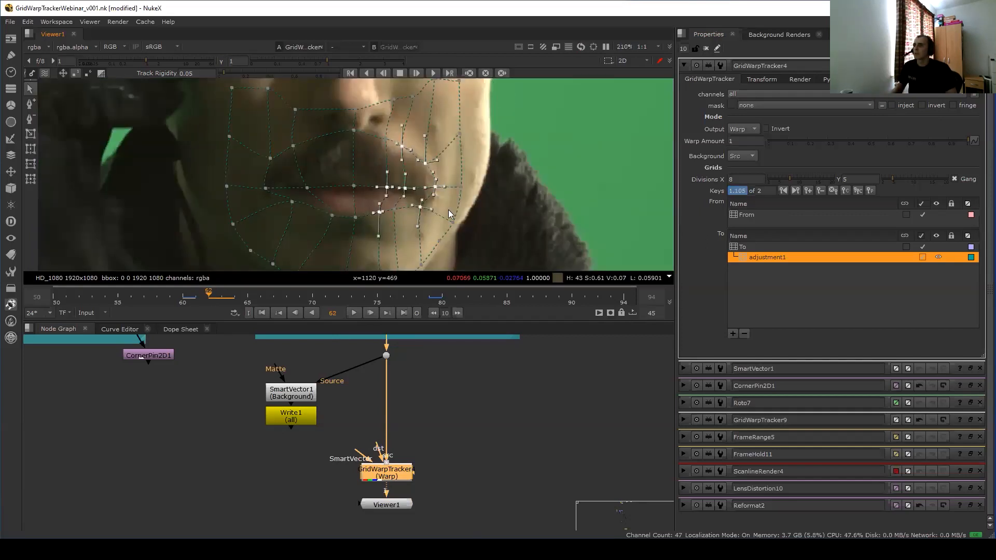
{"action": "left_click_drag", "start_coordinate": [435, 218], "coordinate": [450, 212]}
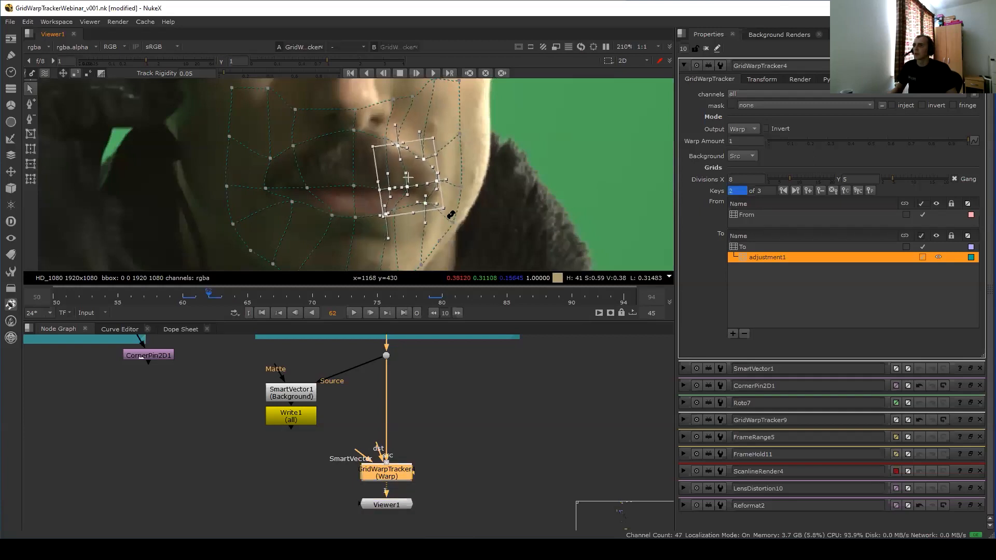
{"action": "left_click_drag", "start_coordinate": [412, 177], "coordinate": [413, 173]}
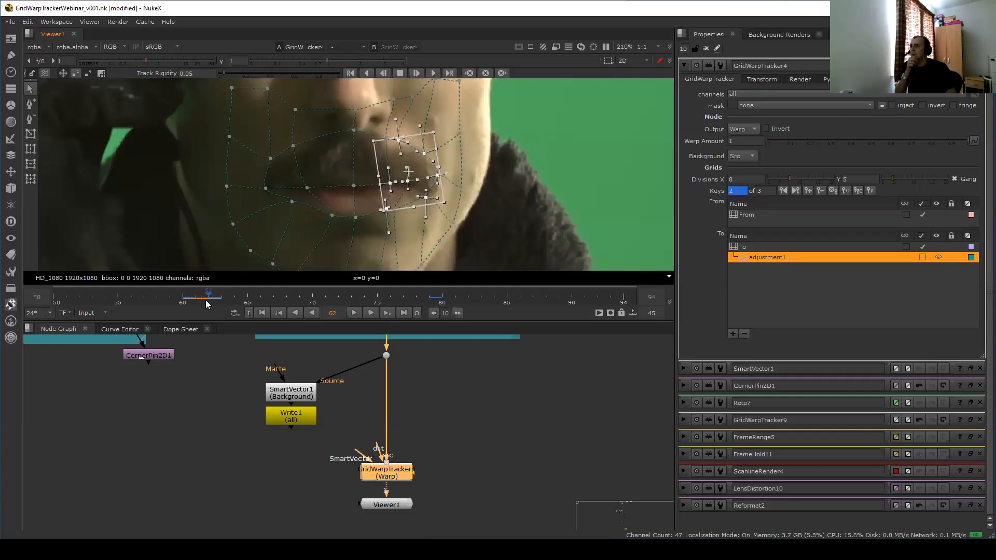
Check the mouth warp at frames 62 and 76 and inspect the grid keys in the Dope Sheet.
{"action": "left_click_drag", "start_coordinate": [206, 300], "coordinate": [389, 303]}
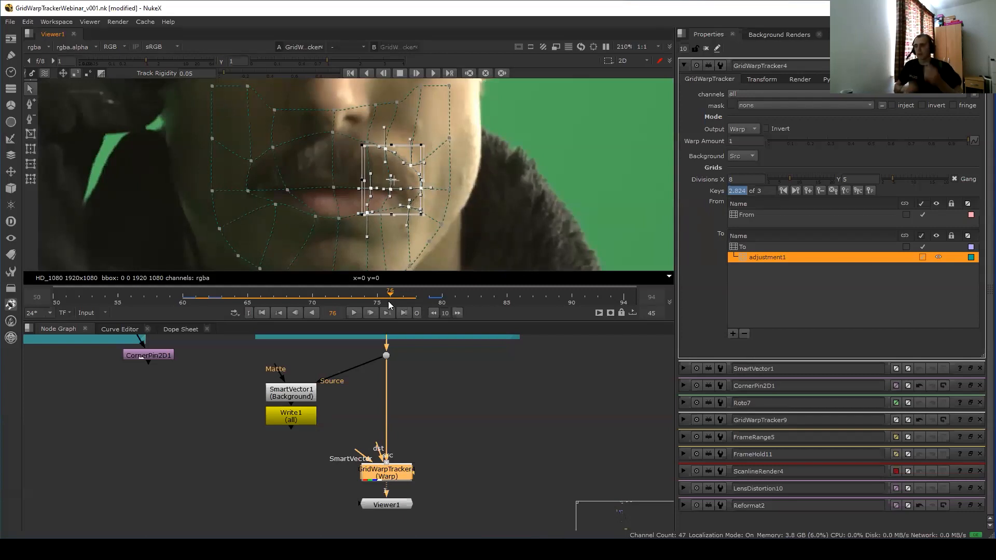
{"action": "left_click", "coordinate": [210, 296]}
{"action": "left_click", "coordinate": [185, 330]}
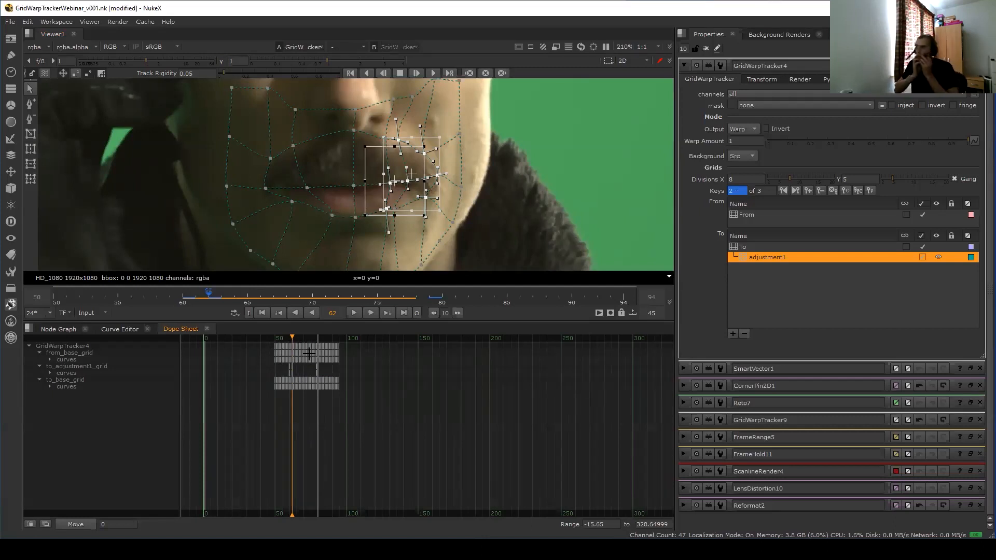
{"action": "left_click_drag", "start_coordinate": [293, 346], "coordinate": [312, 337]}
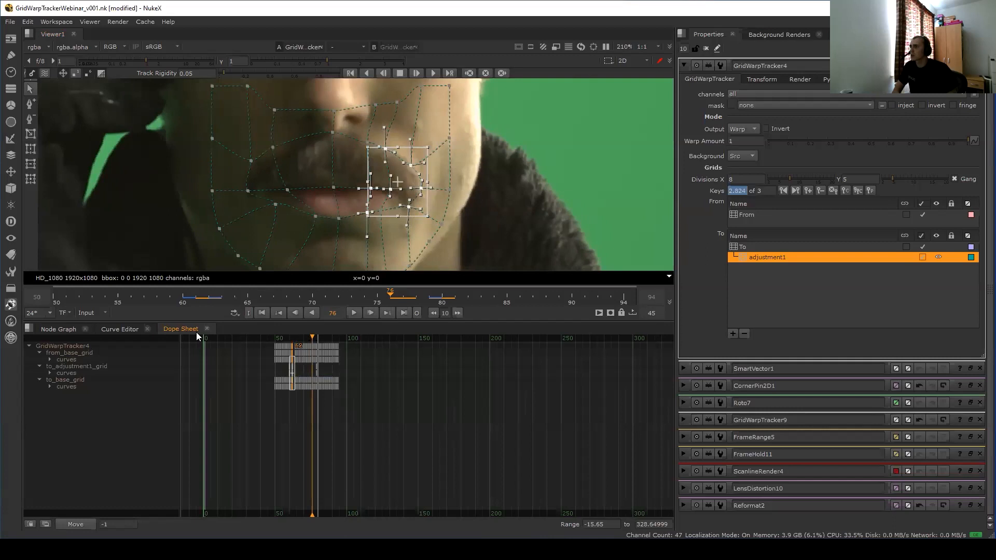
{"action": "left_click", "coordinate": [78, 333]}
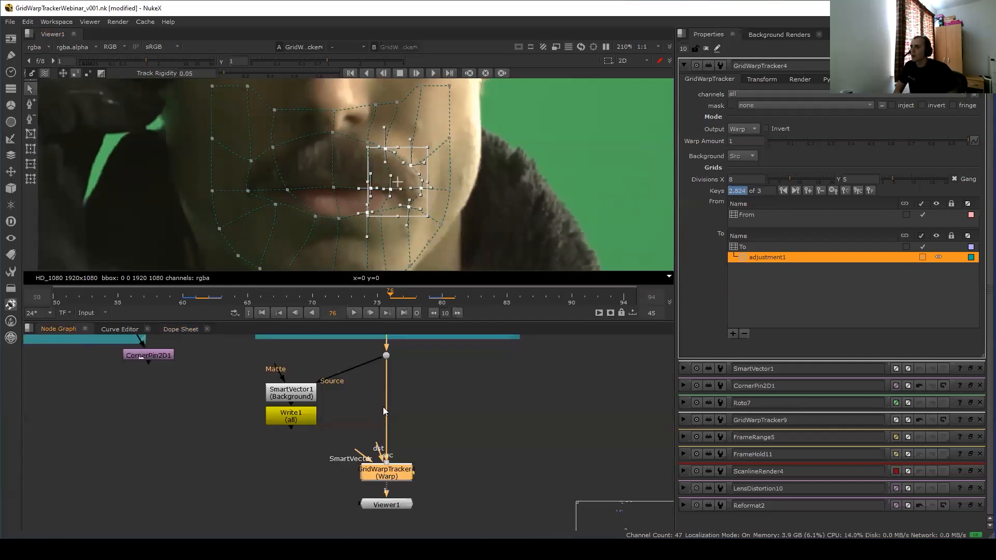
Copy the adjustment1 key from frame 62 and paste it at frame 77.
{"action": "left_click", "coordinate": [210, 295]}
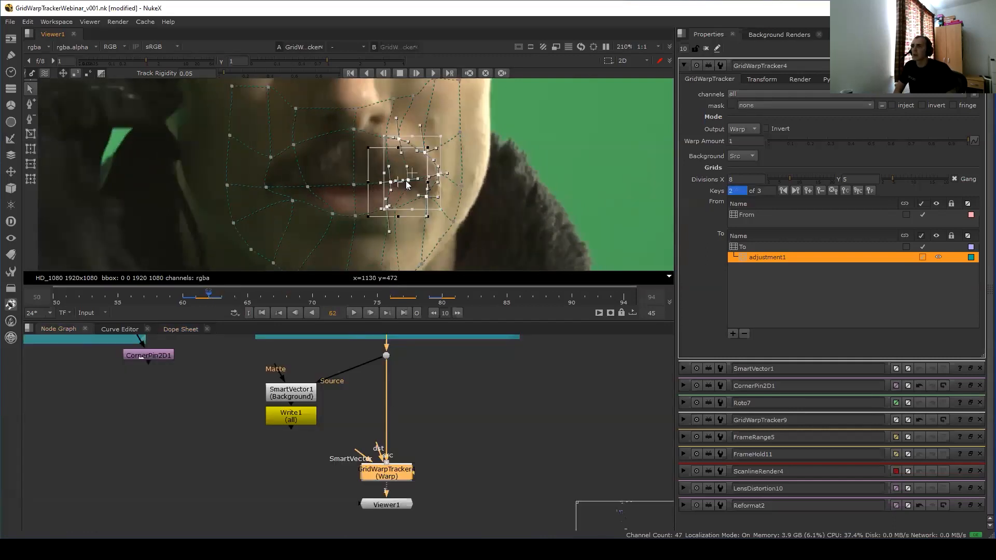
{"action": "left_click", "coordinate": [764, 296]}
{"action": "left_click", "coordinate": [783, 255]}
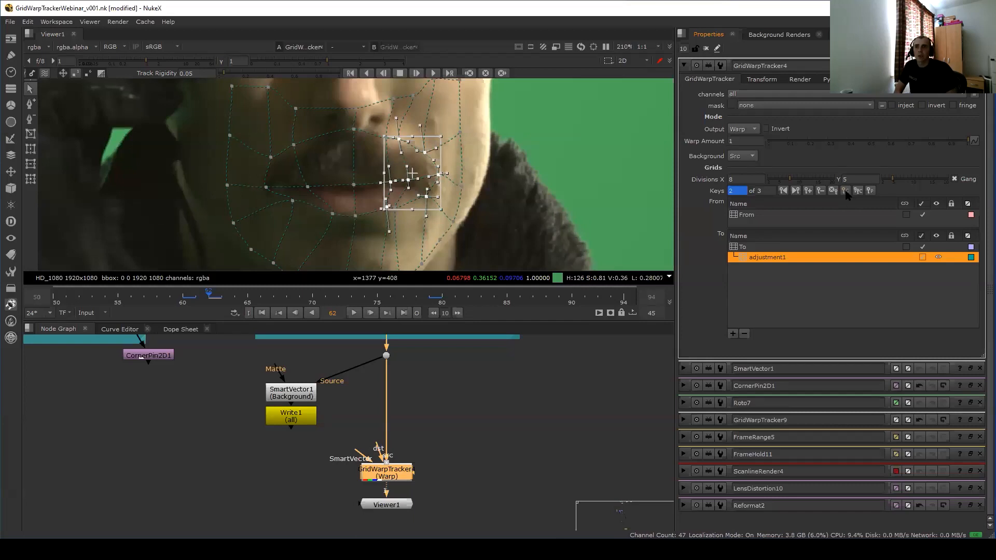
{"action": "left_click", "coordinate": [402, 295]}
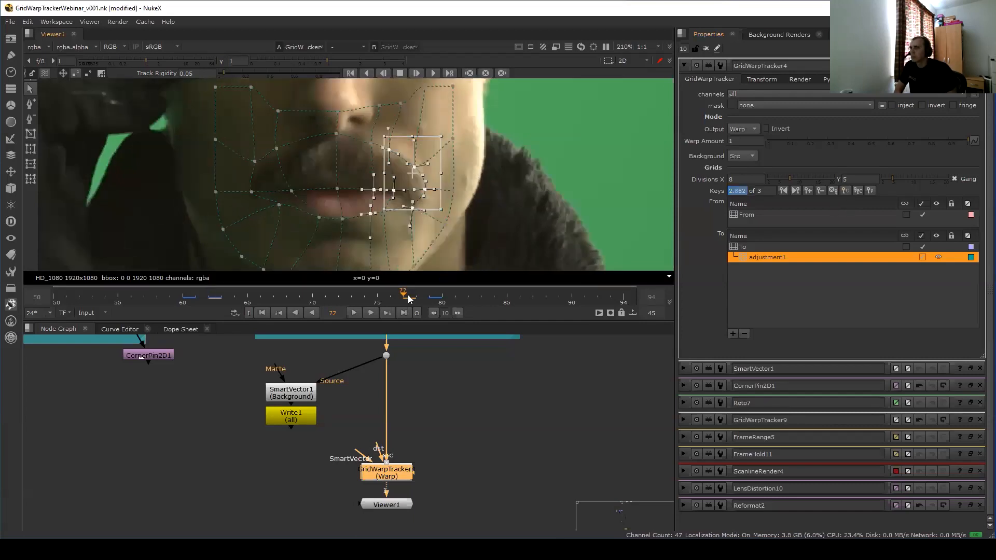
{"action": "left_click", "coordinate": [871, 190]}
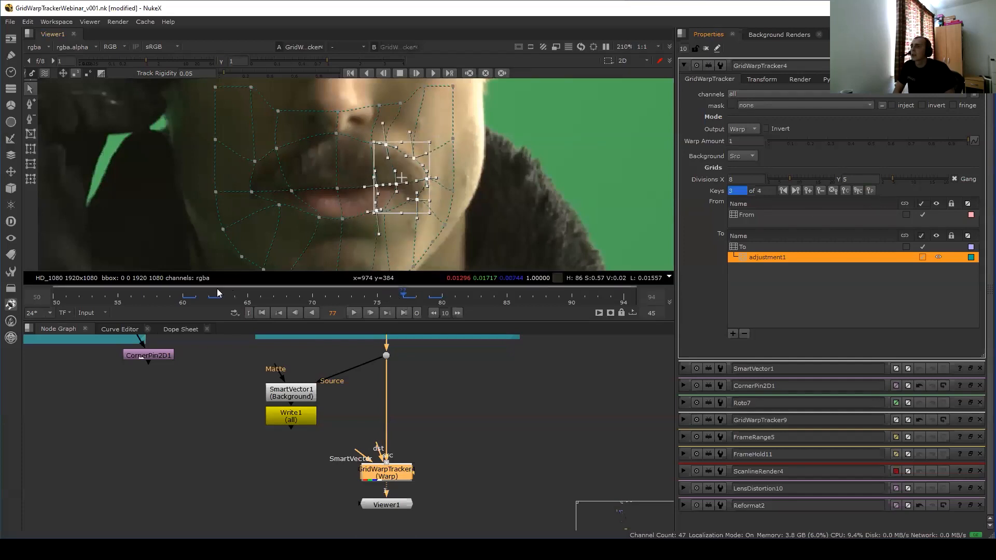
Play back the mouth warp from frame 59 with the adjustment grid overlay shown, viewing more of the face.
{"action": "left_click", "coordinate": [416, 298]}
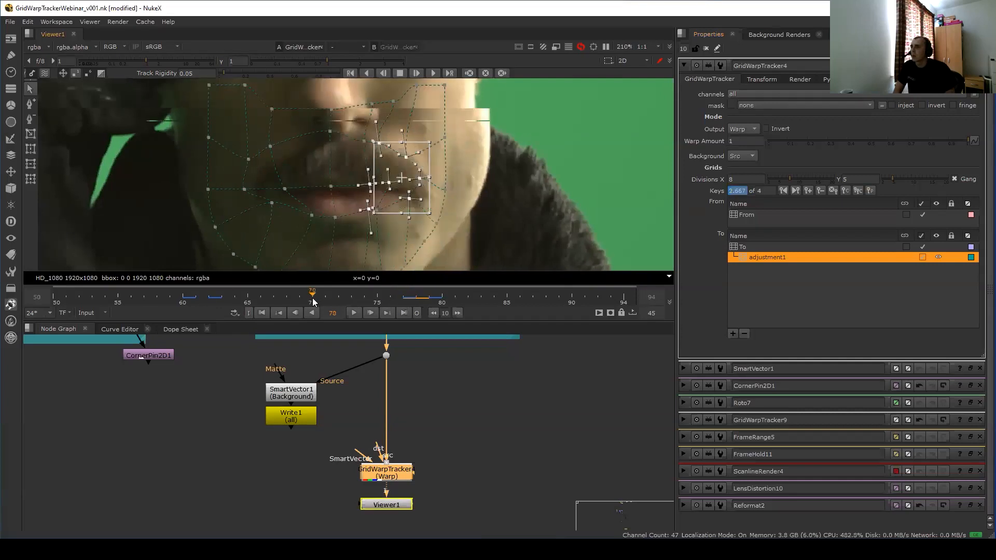
{"action": "left_click", "coordinate": [169, 297]}
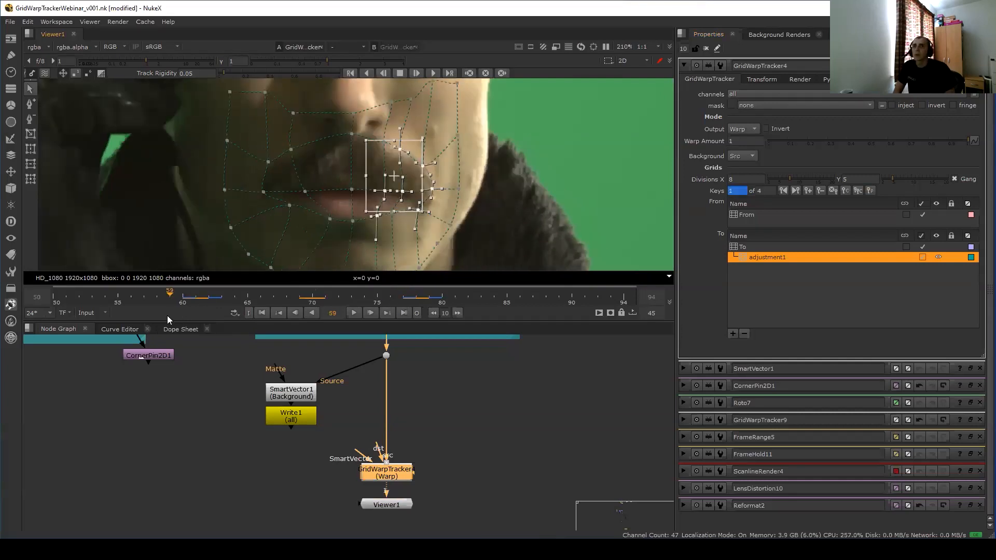
{"action": "left_click", "coordinate": [354, 313]}
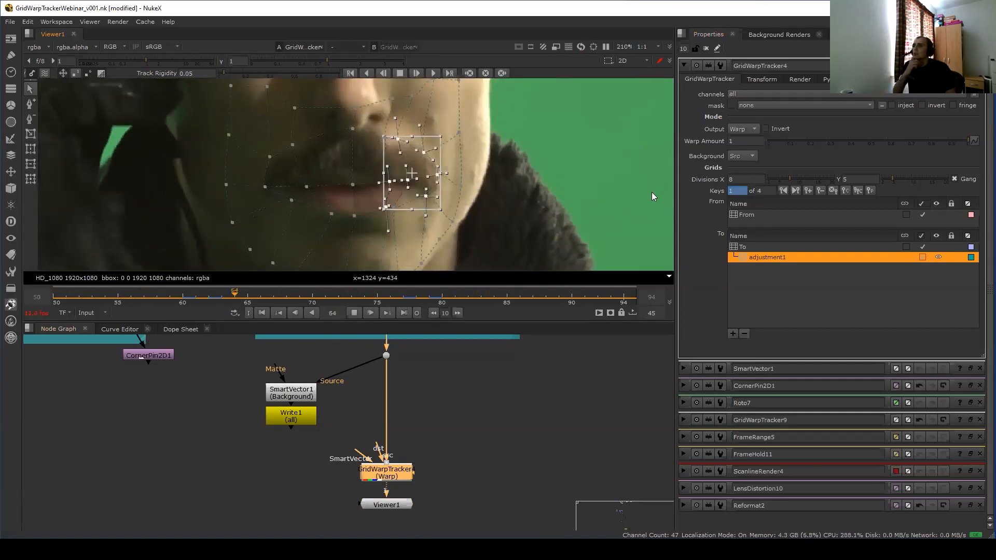
{"action": "scroll", "coordinate": [622, 197], "scroll_direction": "down", "scroll_amount": 3}
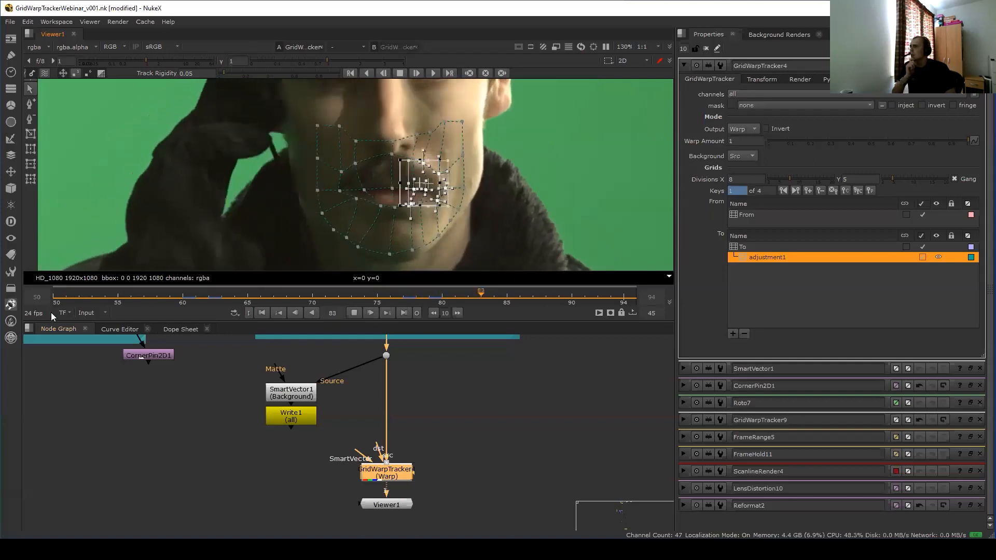
{"action": "left_click", "coordinate": [354, 313]}
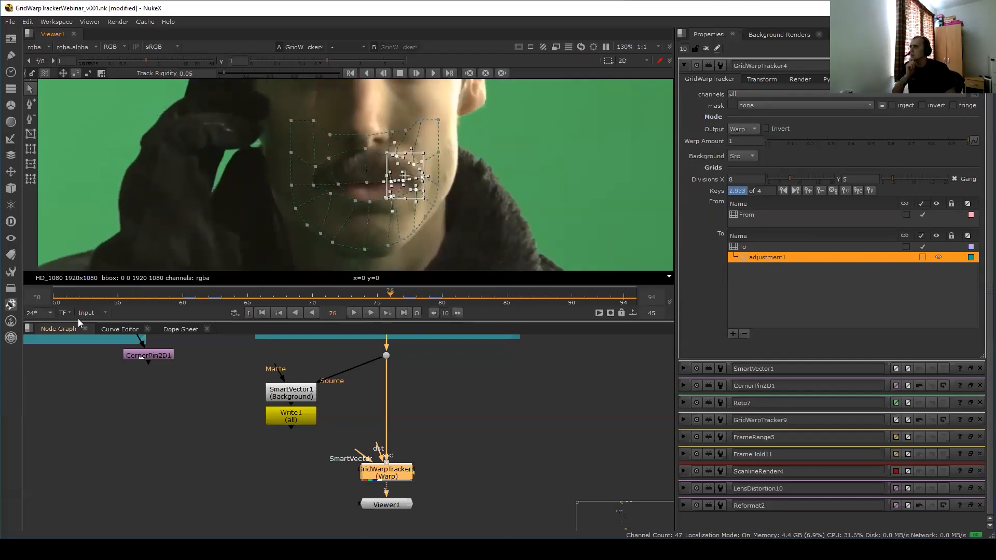
Collapse GridWarpTracker4's properties to hide the grid overlay, maximise the viewer and set the playback rate to 12 fps.
{"action": "key", "text": "space"}
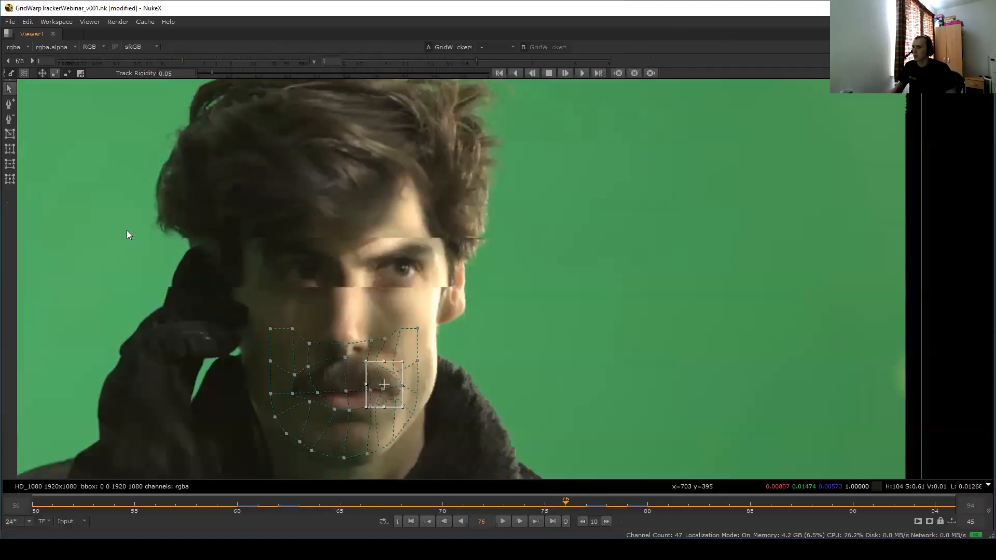
{"action": "key", "text": "space"}
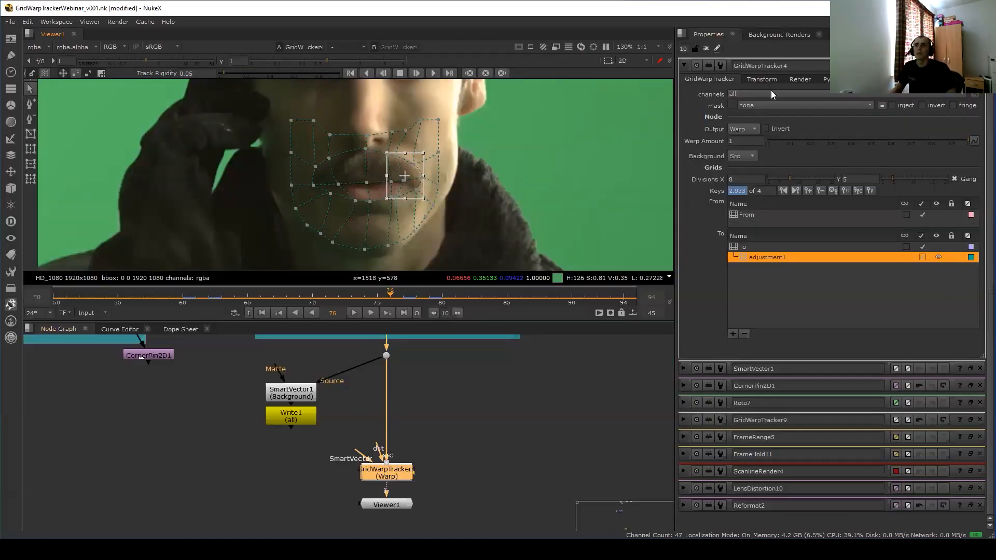
{"action": "left_click", "coordinate": [684, 65]}
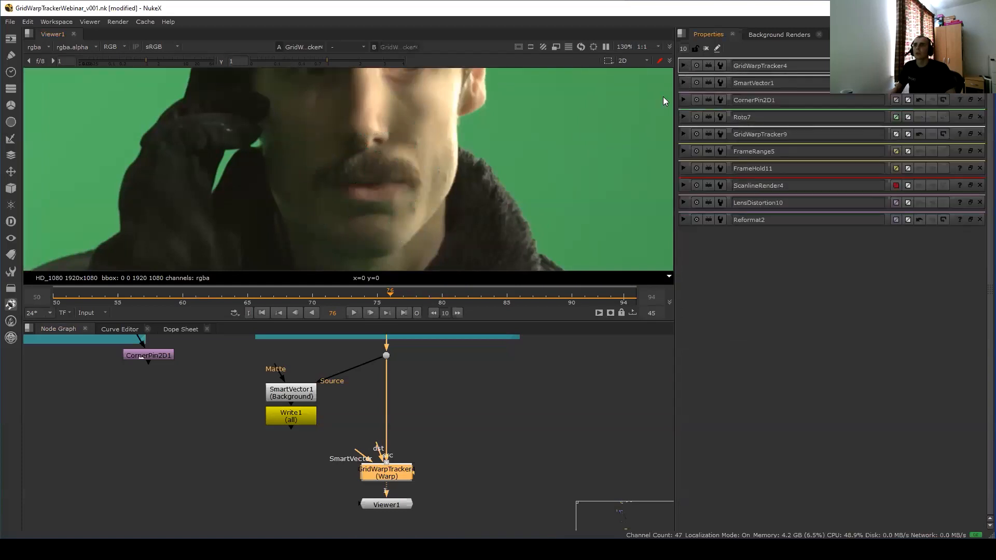
{"action": "key", "text": "space"}
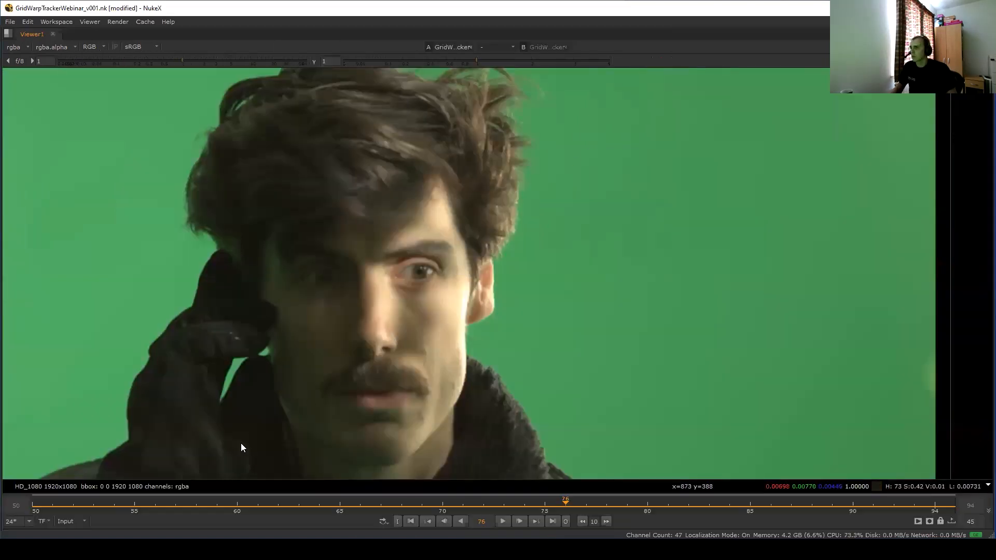
{"action": "left_click", "coordinate": [25, 520]}
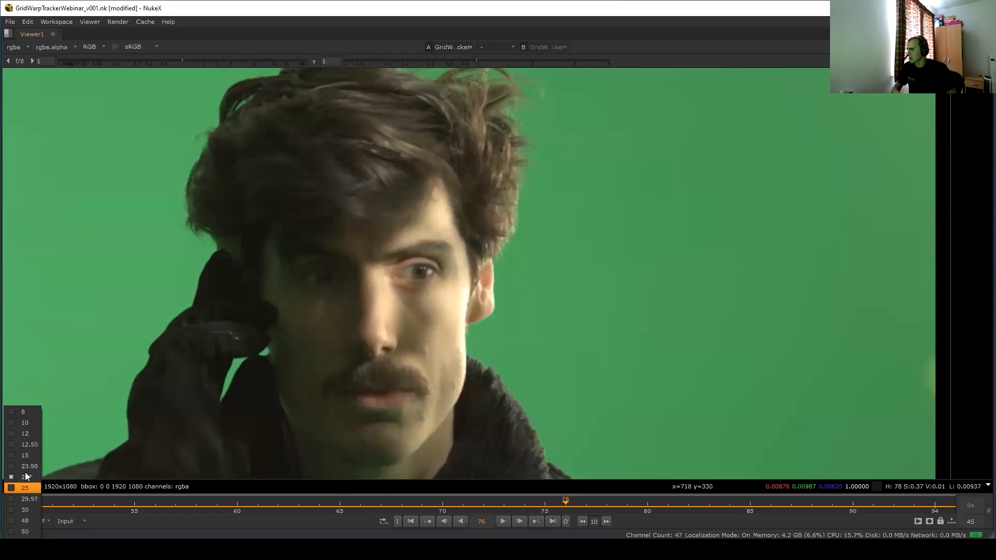
{"action": "left_click", "coordinate": [27, 434]}
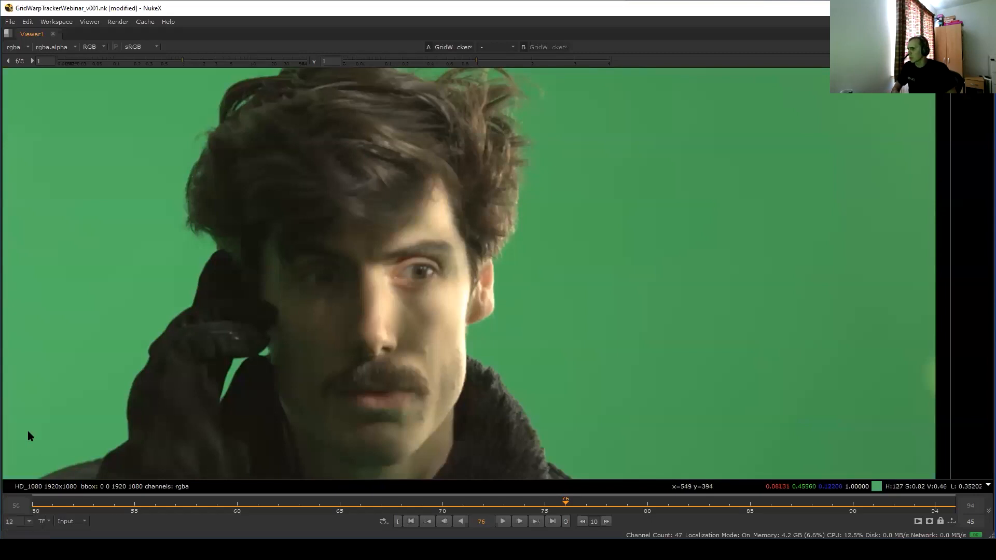
Play the warped shot and scrub between frames 61 and 76 to examine the mouth and moustache movement.
{"action": "left_click", "coordinate": [501, 522]}
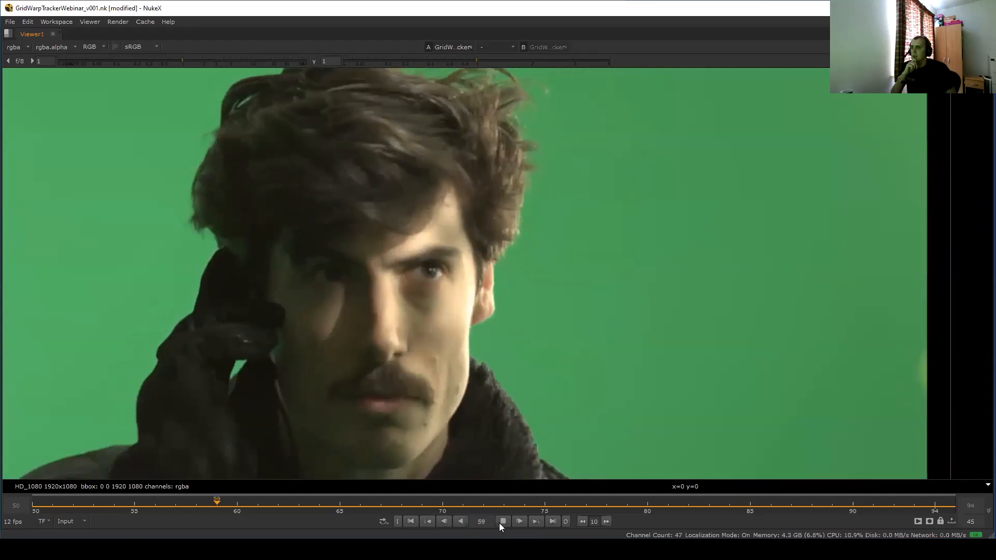
{"action": "left_click", "coordinate": [501, 522]}
{"action": "left_click_drag", "start_coordinate": [345, 505], "coordinate": [560, 452]}
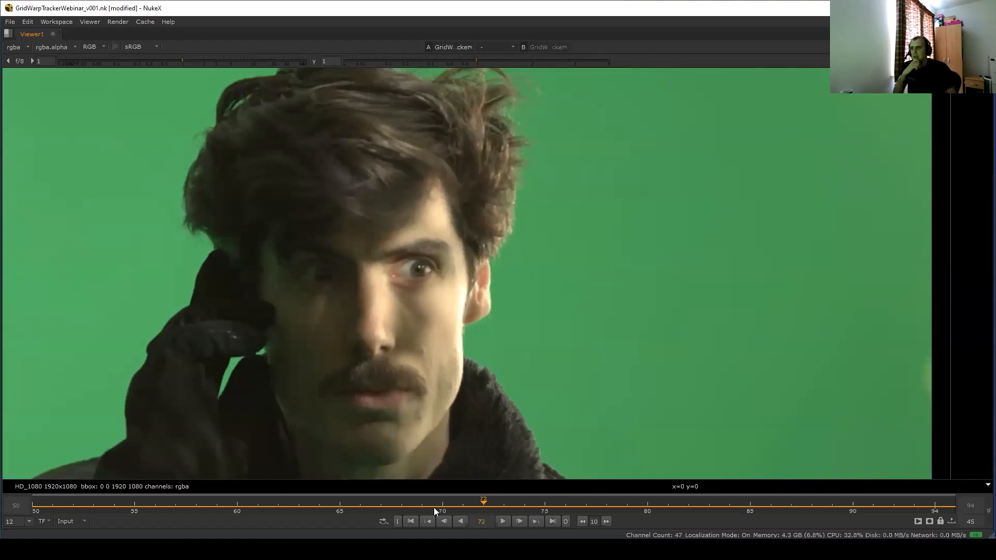
{"action": "left_click", "coordinate": [299, 504]}
{"action": "left_click_drag", "start_coordinate": [305, 526], "coordinate": [463, 503]}
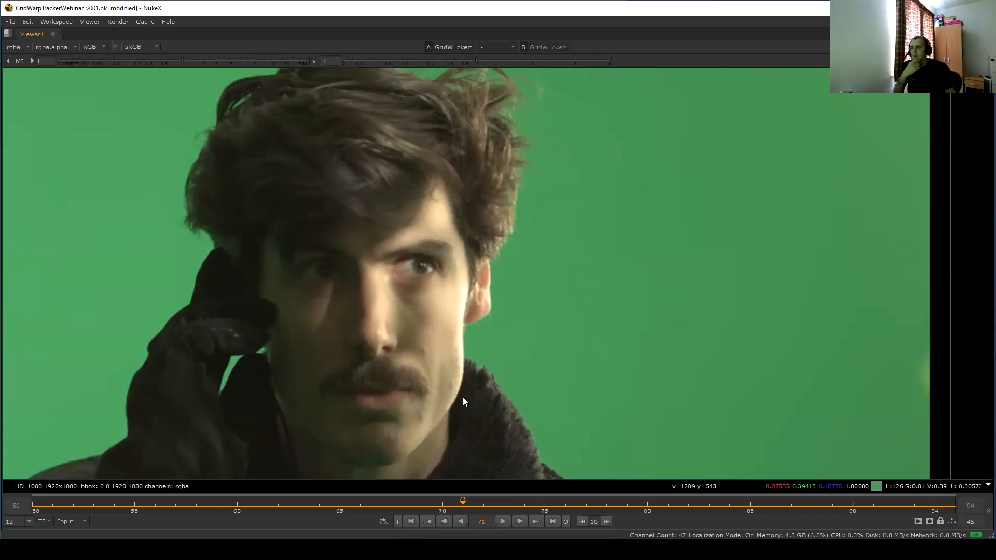
{"action": "left_click_drag", "start_coordinate": [456, 505], "coordinate": [256, 496]}
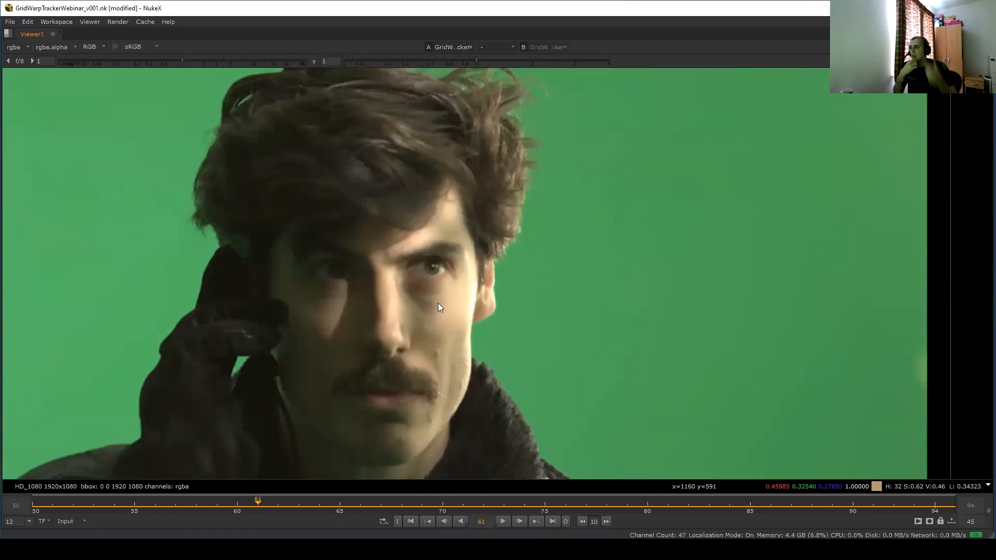
{"action": "left_click_drag", "start_coordinate": [339, 502], "coordinate": [393, 498]}
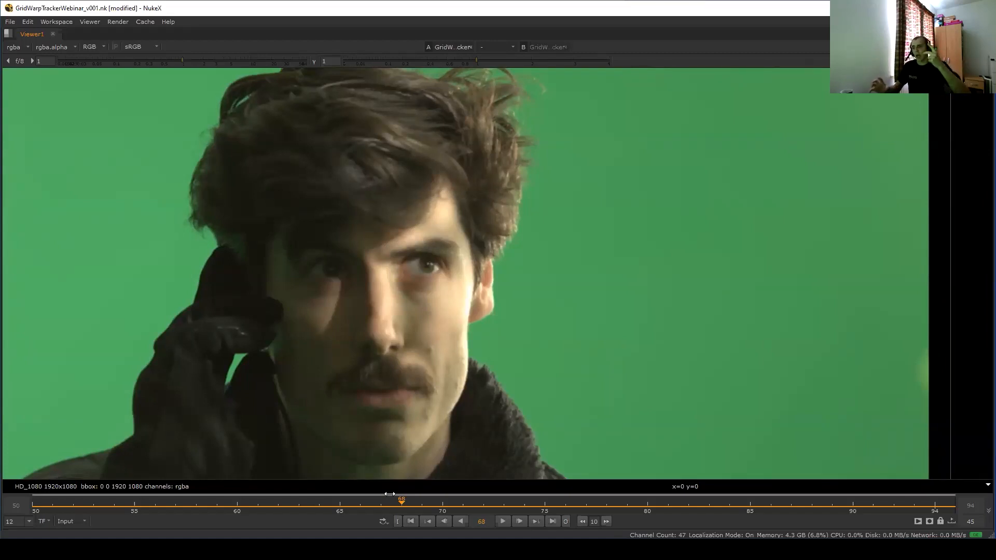
{"action": "key", "text": "space"}
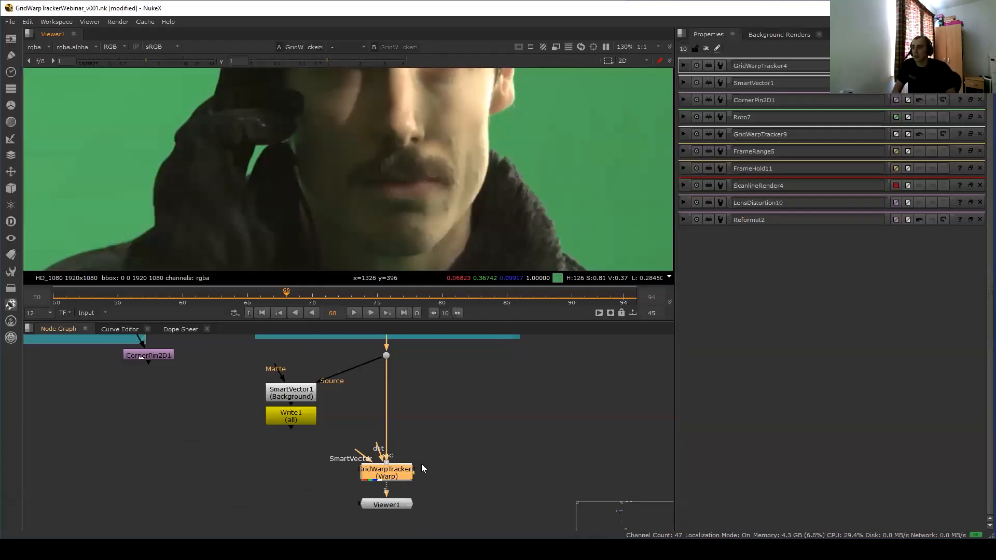
Reopen GridWarpTracker4's properties and inspect the adjustment1 grid around the mouth at frames 68, 78 and 79.
{"action": "double_click", "coordinate": [399, 474]}
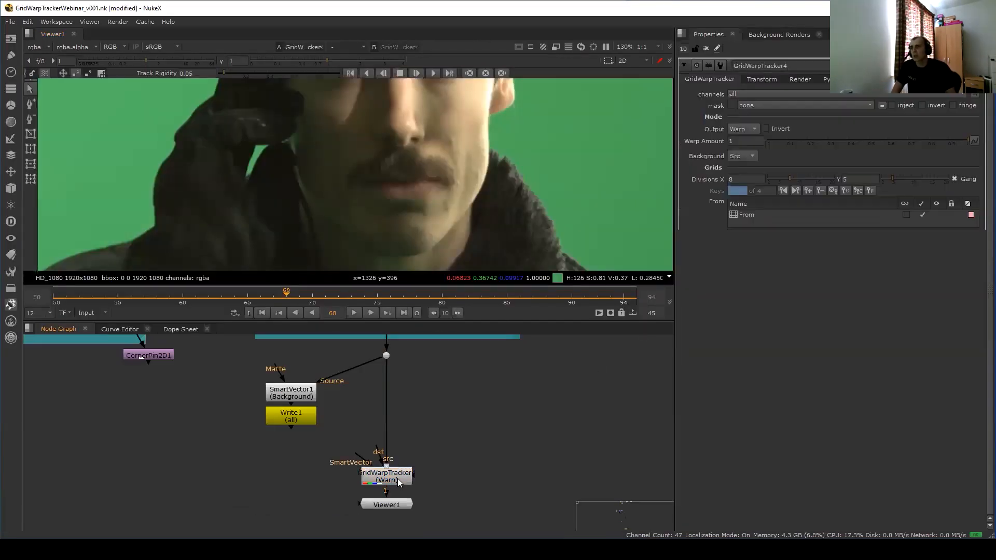
{"action": "left_click", "coordinate": [360, 222]}
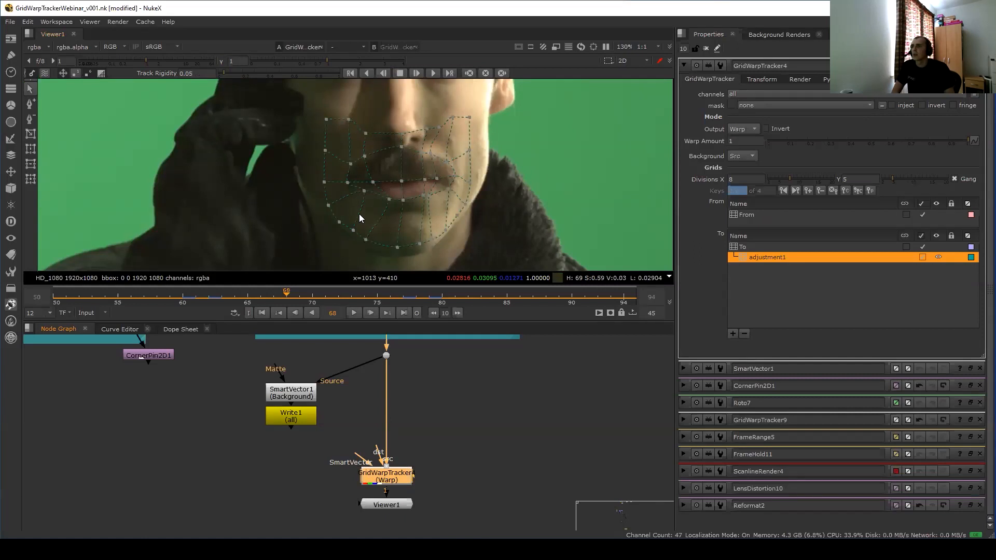
{"action": "middle_click_drag", "start_coordinate": [390, 221], "coordinate": [376, 234]}
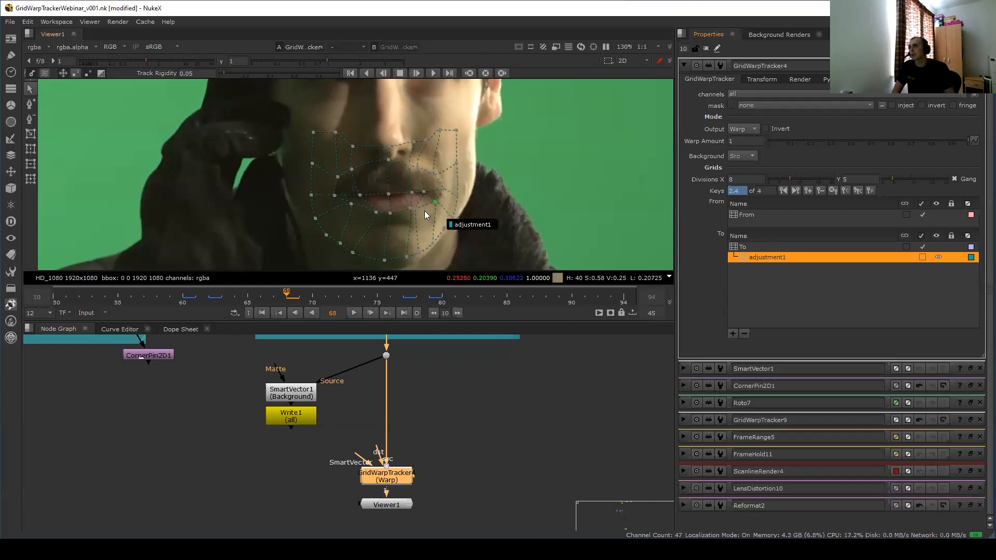
{"action": "left_click", "coordinate": [389, 213]}
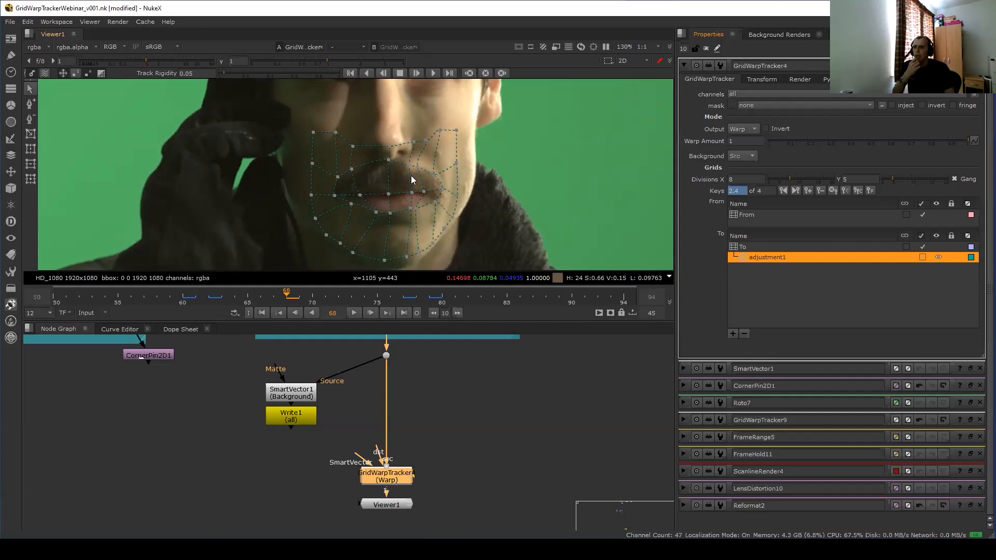
{"action": "left_click_drag", "start_coordinate": [318, 299], "coordinate": [415, 310]}
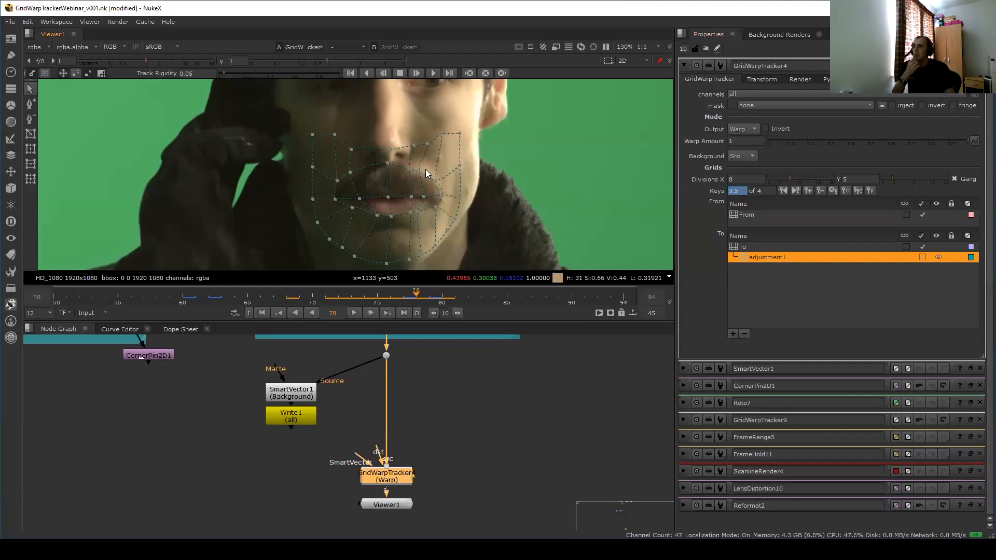
{"action": "left_click", "coordinate": [441, 297]}
{"action": "mouse_move", "coordinate": [441, 298]}
{"action": "left_mouse_down"}
{"action": "mouse_move", "coordinate": [416, 297]}
{"action": "mouse_move", "coordinate": [433, 299]}
{"action": "left_mouse_up"}
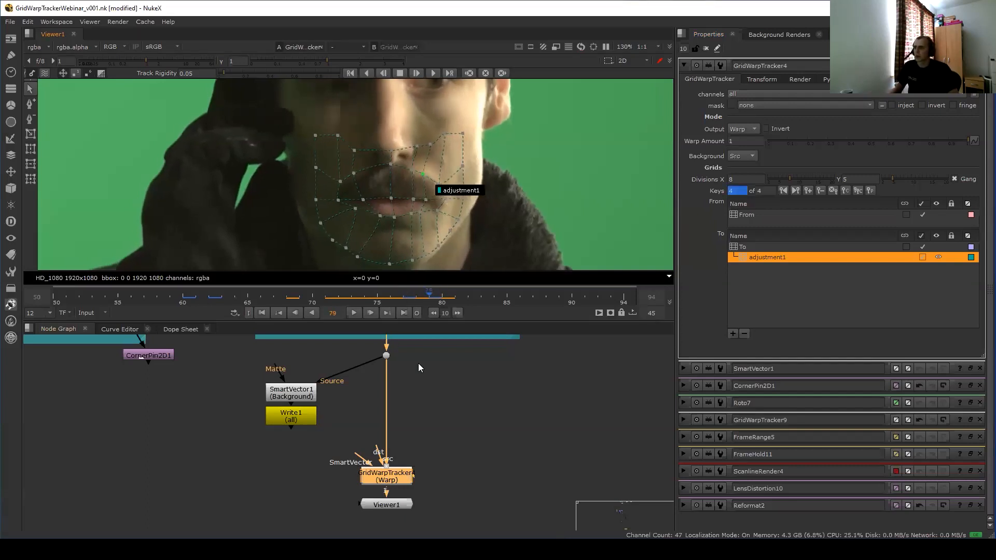
Duplicate the Policeman Scan backdrop with its Read and FrameRange nodes beside the original and view the copied FrameRange.
{"action": "left_click", "coordinate": [450, 403]}
{"action": "key", "text": "space"}
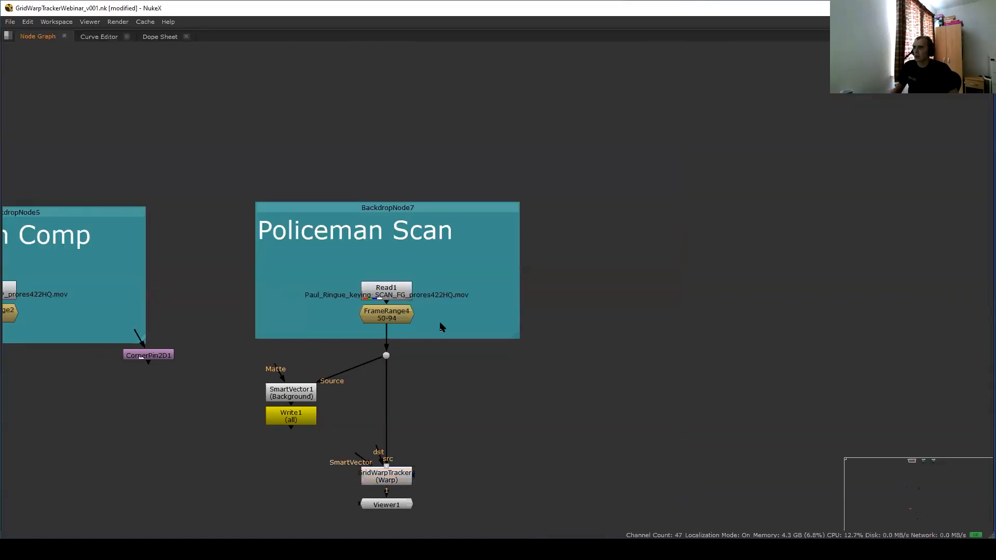
{"action": "scroll", "coordinate": [473, 281], "scroll_direction": "down", "scroll_amount": 4}
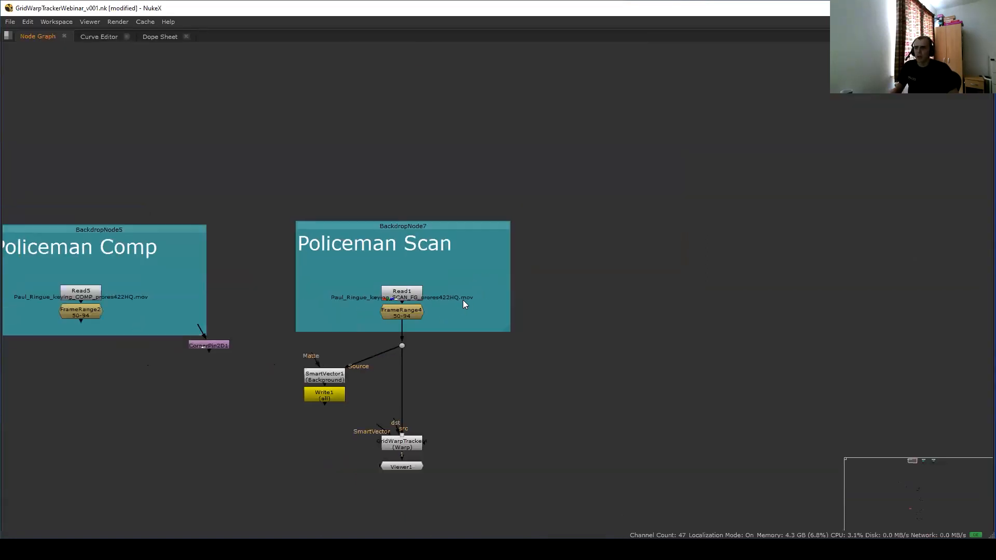
{"action": "middle_click_drag", "start_coordinate": [480, 286], "coordinate": [188, 234]}
{"action": "middle_click_drag", "start_coordinate": [298, 225], "coordinate": [388, 229]}
{"action": "left_click_drag", "start_coordinate": [325, 171], "coordinate": [104, 287]}
{"action": "key", "text": "ctrl+c"}
{"action": "key", "text": "ctrl+v"}
{"action": "left_click_drag", "start_coordinate": [424, 259], "coordinate": [446, 264]}
{"action": "key", "text": "1"}
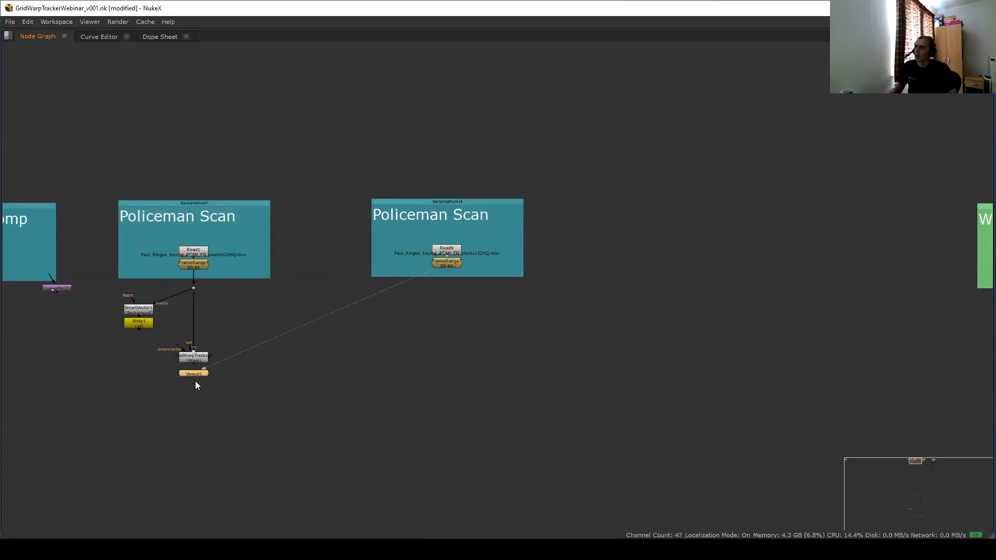
{"action": "key", "text": "space"}
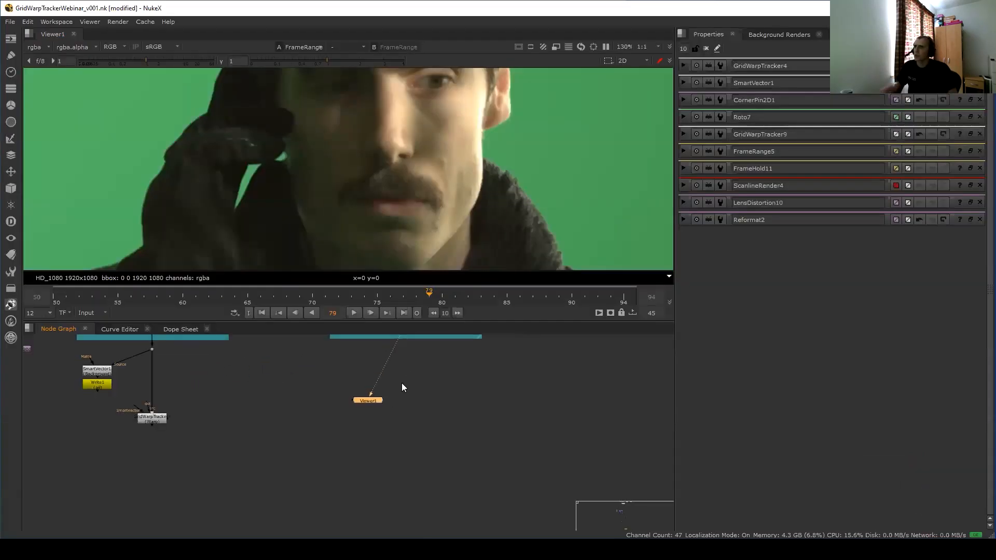
Insert a Tracker node after the FrameRange node of the copied Policeman Scan.
{"action": "left_click", "coordinate": [399, 401]}
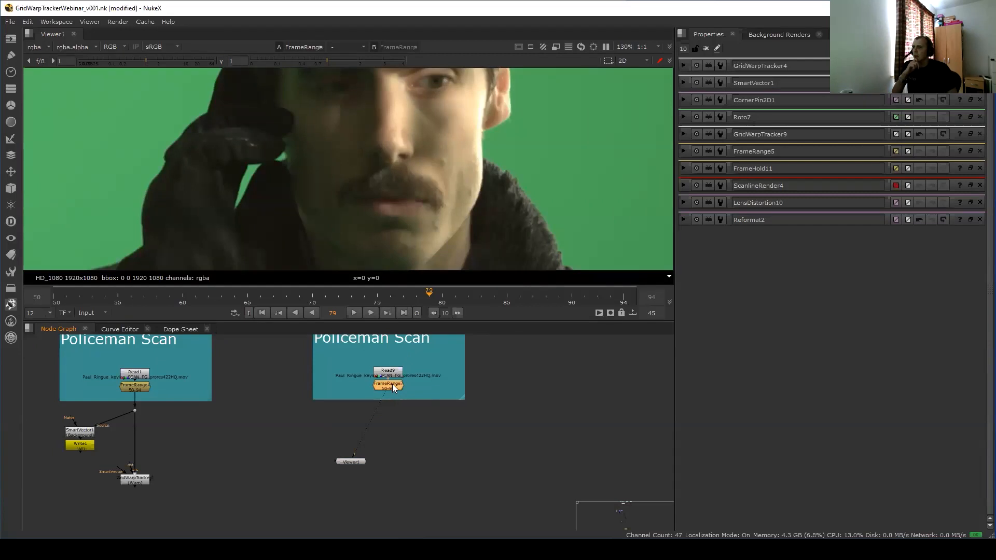
{"action": "double_click", "coordinate": [392, 387]}
{"action": "scroll", "coordinate": [403, 202], "scroll_direction": "down", "scroll_amount": 5}
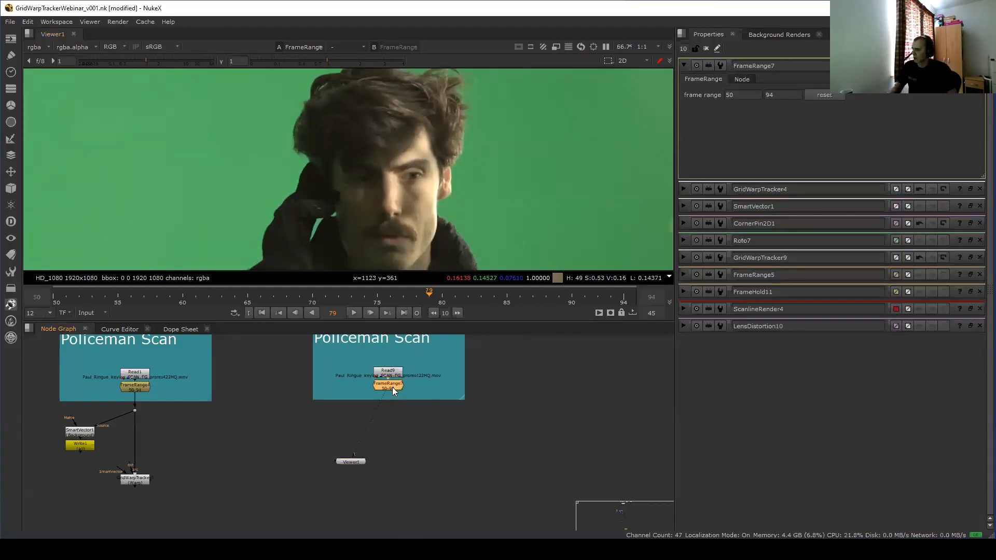
{"action": "key", "text": "Tab"}
{"action": "type", "text": "rt"}
{"action": "key", "text": "BackSpace"}
{"action": "key", "text": "BackSpace"}
{"action": "type", "text": "trac"}
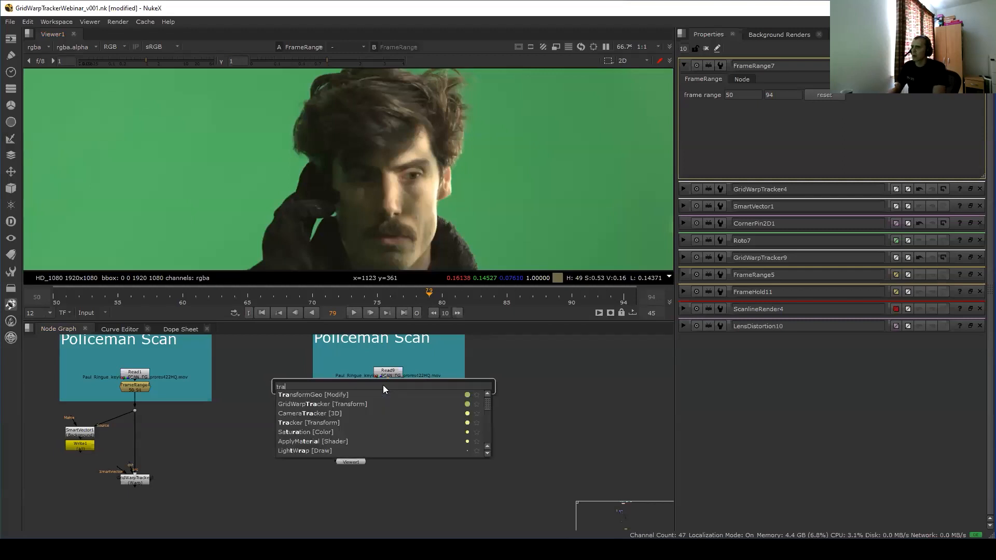
{"action": "key", "text": "Down"}
{"action": "key", "text": "Down"}
{"action": "key", "text": "Return"}
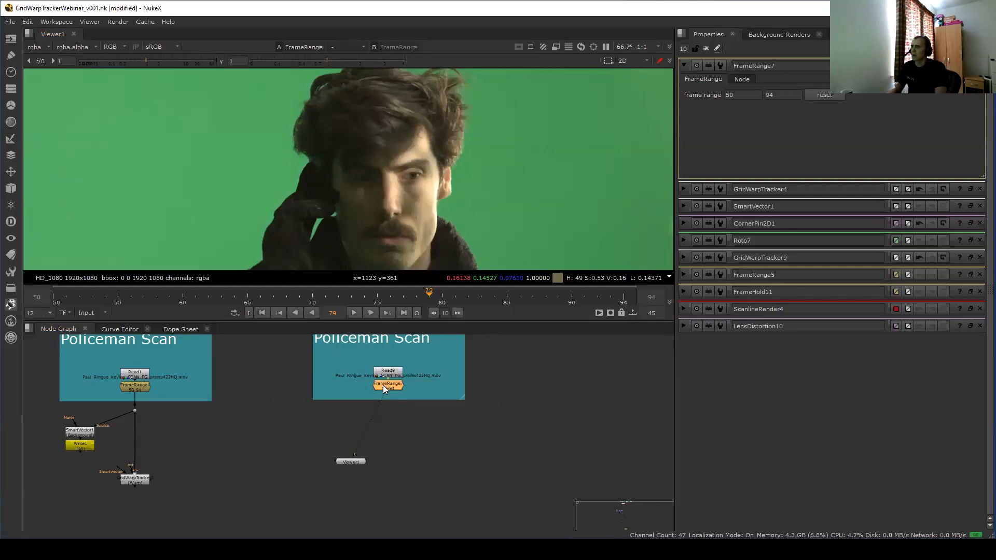
At frame 79, add a track on the policeman's nose, resize its pattern and search boxes around the nose, and track it forward.
{"action": "scroll", "coordinate": [470, 141], "scroll_direction": "up", "scroll_amount": 5}
{"action": "middle_click_drag", "start_coordinate": [391, 182], "coordinate": [443, 150]}
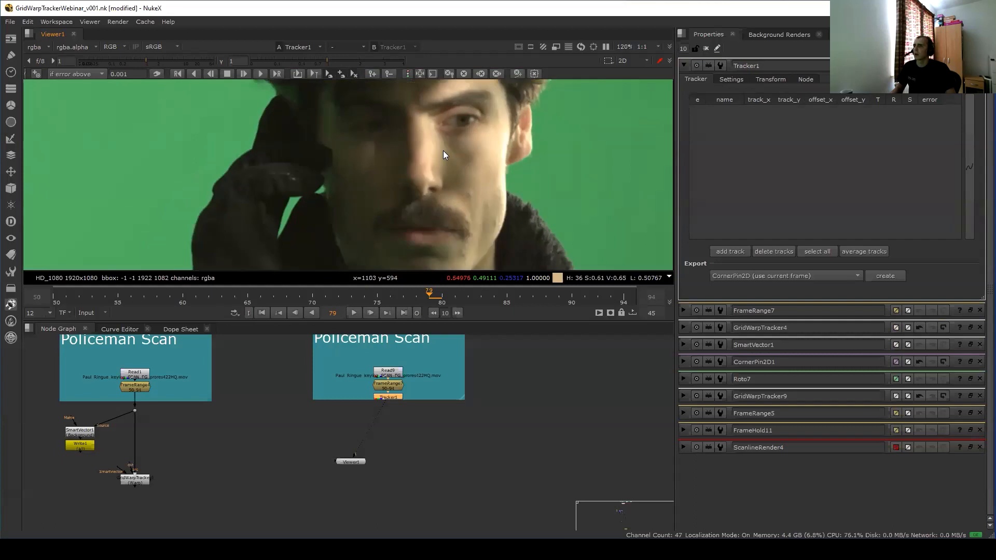
{"action": "left_click", "coordinate": [421, 179], "text": "ctrl+alt"}
{"action": "left_click_drag", "start_coordinate": [443, 151], "coordinate": [449, 147]}
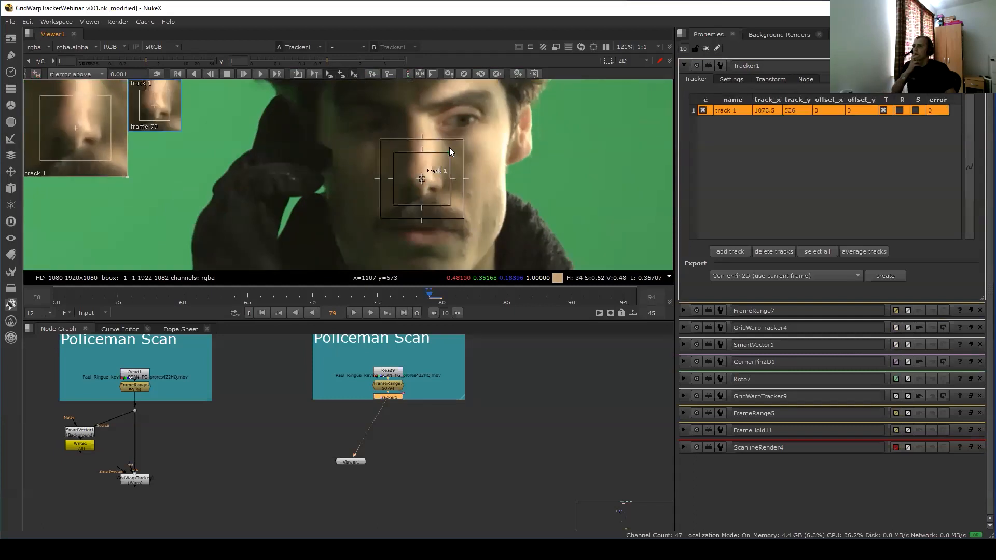
{"action": "mouse_move", "coordinate": [428, 297]}
{"action": "left_mouse_down"}
{"action": "mouse_move", "coordinate": [328, 297]}
{"action": "mouse_move", "coordinate": [441, 298]}
{"action": "mouse_move", "coordinate": [429, 298]}
{"action": "left_mouse_up"}
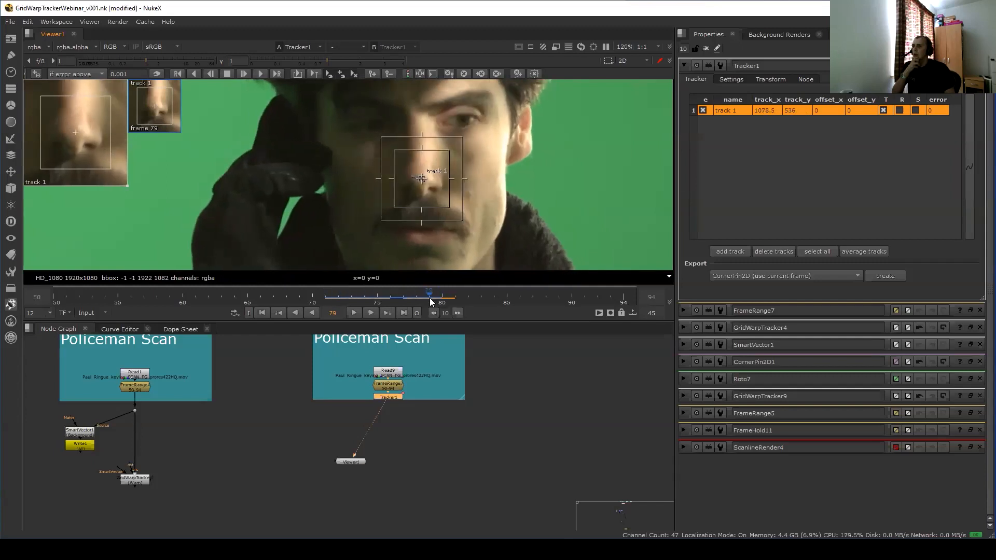
{"action": "left_click", "coordinate": [260, 73]}
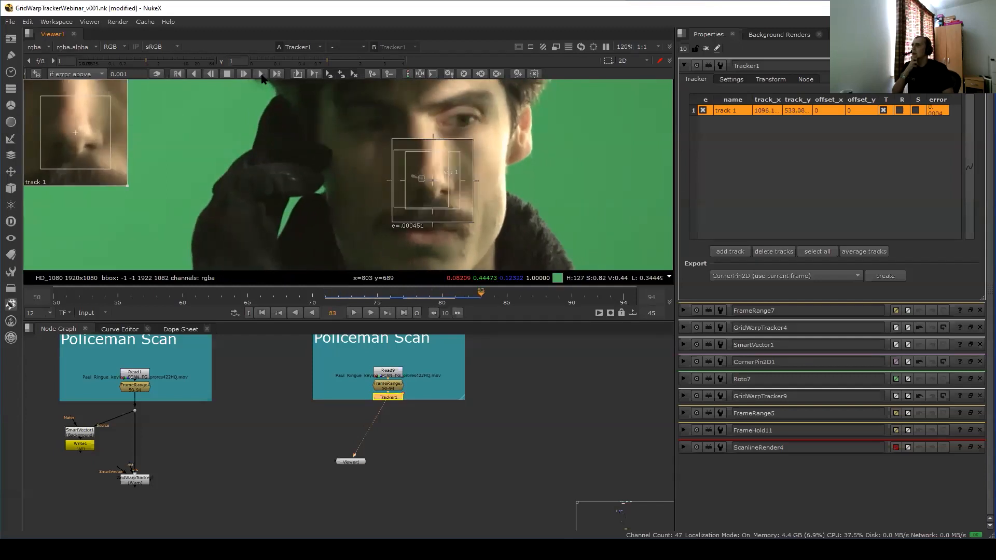
Stop the forward tracking and scrub the timeline around frames 78 to 82 to review the nose track.
{"action": "left_click", "coordinate": [224, 73]}
{"action": "mouse_move", "coordinate": [402, 300]}
{"action": "left_mouse_down"}
{"action": "mouse_move", "coordinate": [362, 300]}
{"action": "mouse_move", "coordinate": [569, 300]}
{"action": "mouse_move", "coordinate": [467, 300]}
{"action": "mouse_move", "coordinate": [550, 302]}
{"action": "mouse_move", "coordinate": [506, 302]}
{"action": "mouse_move", "coordinate": [501, 312]}
{"action": "mouse_move", "coordinate": [421, 304]}
{"action": "left_mouse_up"}
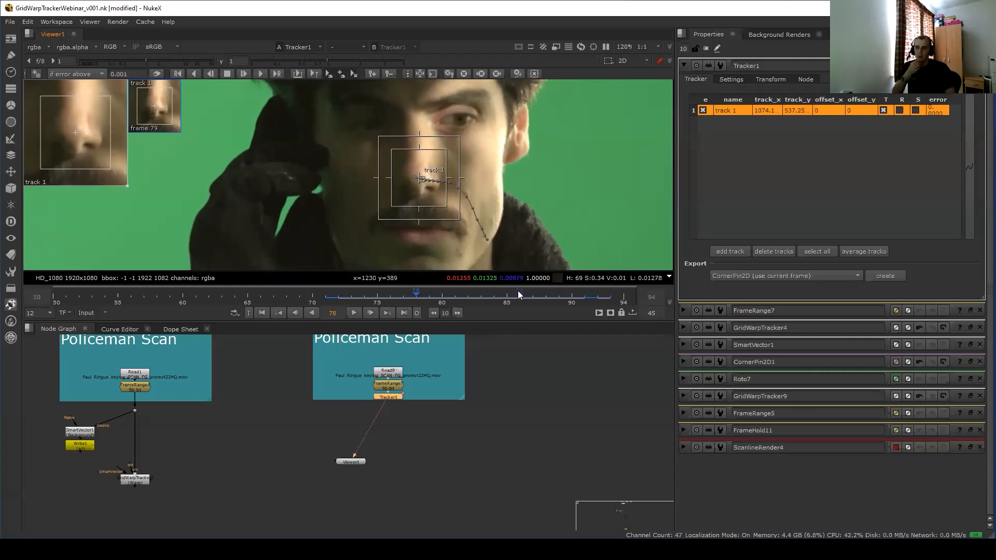
{"action": "left_click", "coordinate": [438, 299]}
{"action": "left_click_drag", "start_coordinate": [443, 297], "coordinate": [467, 297]}
Set the Tracker's transform to stabilize with frame 82 as the reference, and scrub the timeline to check the stabilized nose.
{"action": "left_click", "coordinate": [771, 79]}
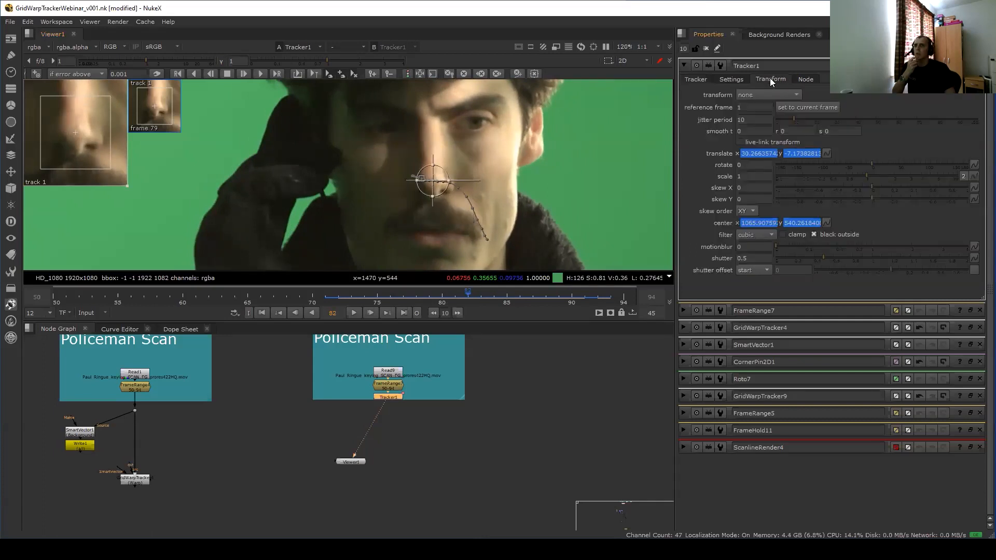
{"action": "left_click", "coordinate": [765, 95]}
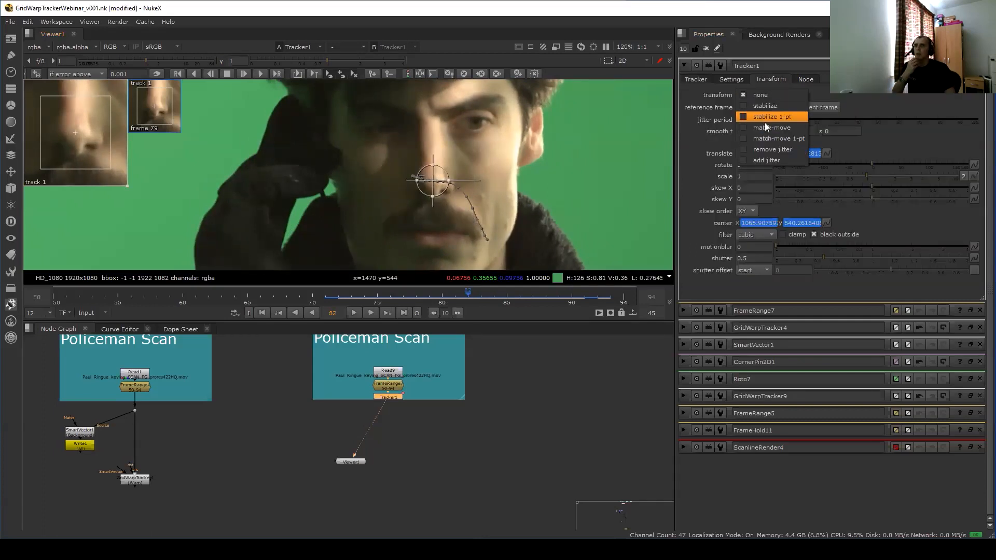
{"action": "left_click", "coordinate": [769, 106]}
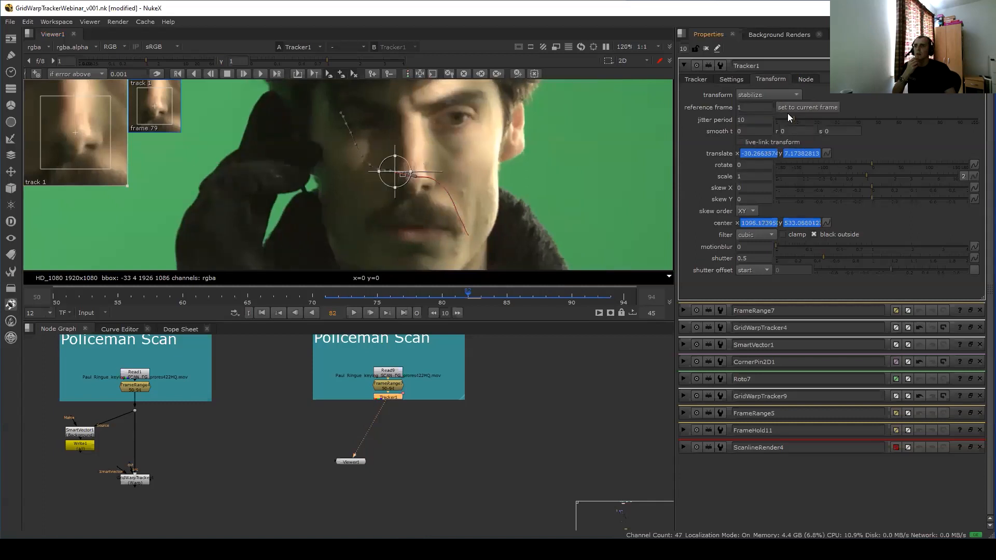
{"action": "left_click", "coordinate": [789, 109]}
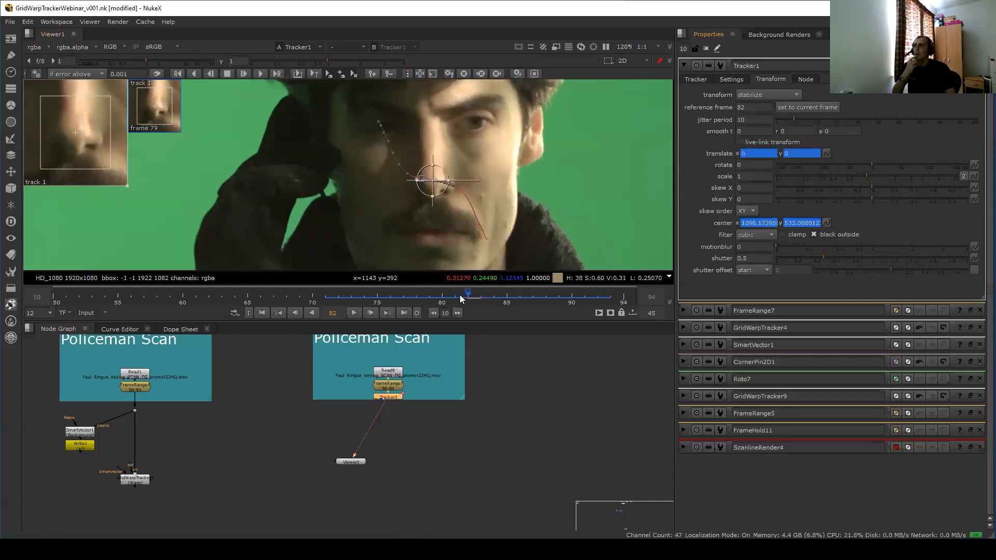
{"action": "left_click", "coordinate": [394, 296]}
{"action": "mouse_move", "coordinate": [367, 298]}
{"action": "left_mouse_down"}
{"action": "mouse_move", "coordinate": [591, 297]}
{"action": "mouse_move", "coordinate": [408, 316]}
{"action": "left_mouse_up"}
Delete the Tracker node from the copied Policeman Scan and align the Viewer node below its FrameRange node.
{"action": "left_click_drag", "start_coordinate": [354, 407], "coordinate": [428, 392]}
{"action": "key", "text": "Delete"}
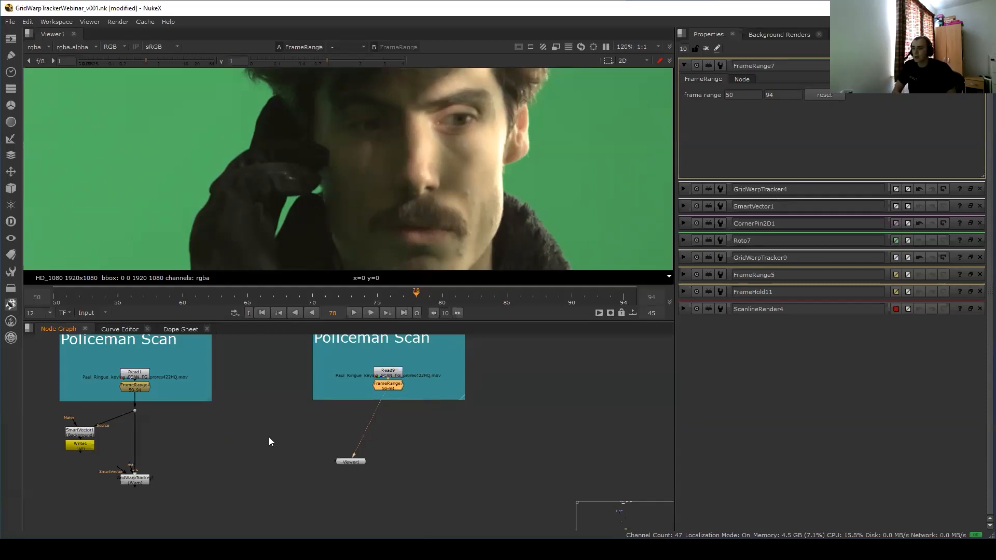
{"action": "middle_click_drag", "start_coordinate": [244, 435], "coordinate": [171, 432]}
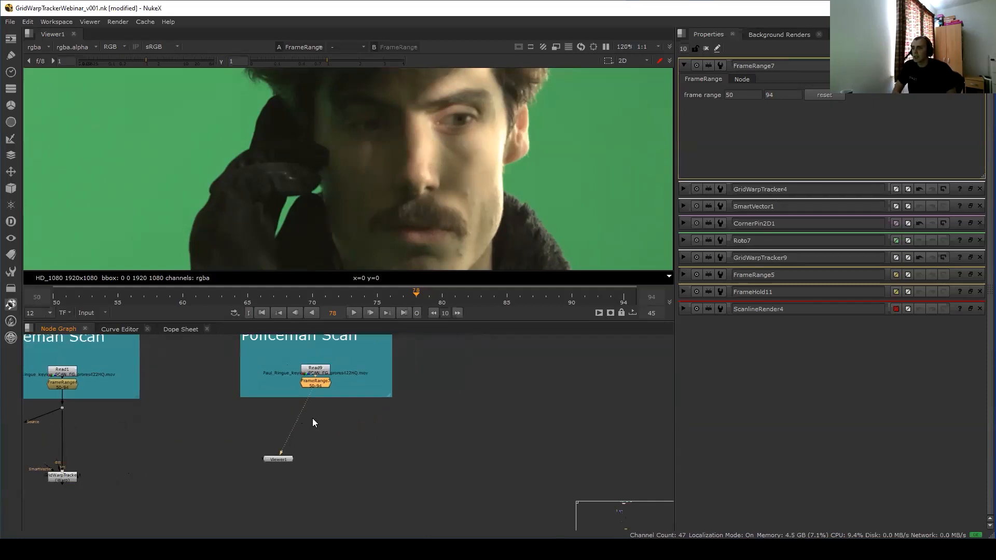
{"action": "left_click_drag", "start_coordinate": [285, 458], "coordinate": [321, 472]}
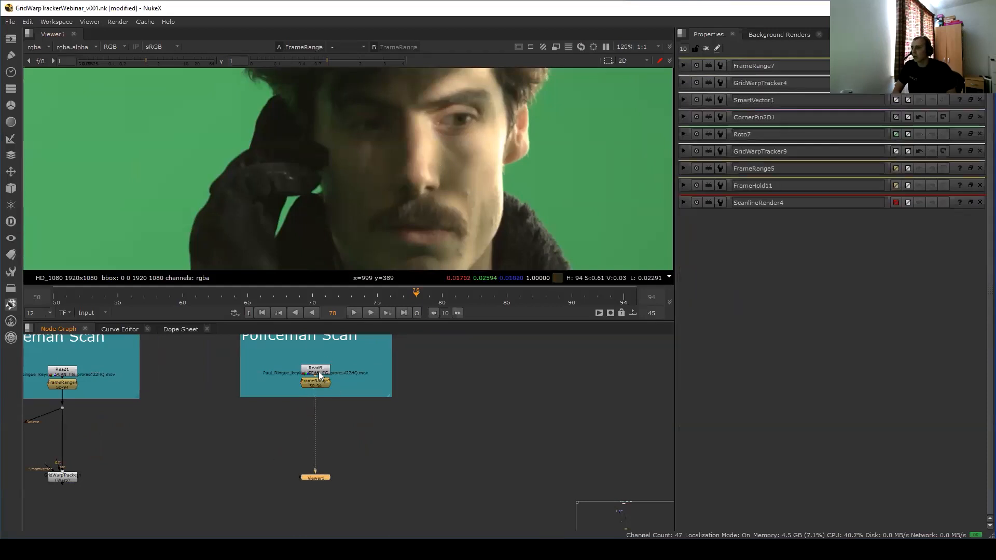
Open the properties of the SmartVector node beneath the original Policeman Scan.
{"action": "scroll", "coordinate": [453, 171], "scroll_direction": "up", "scroll_amount": 3}
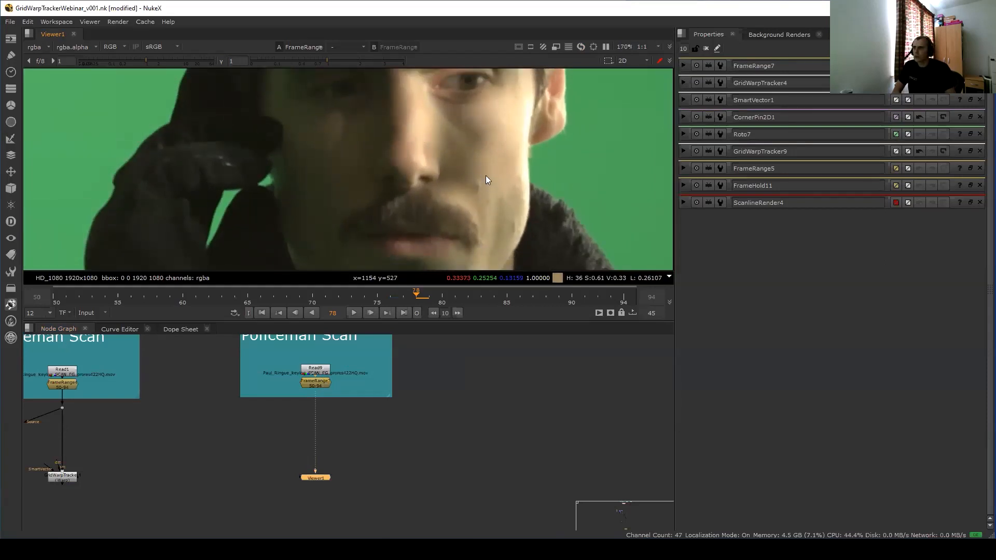
{"action": "scroll", "coordinate": [341, 394], "scroll_direction": "down", "scroll_amount": 2}
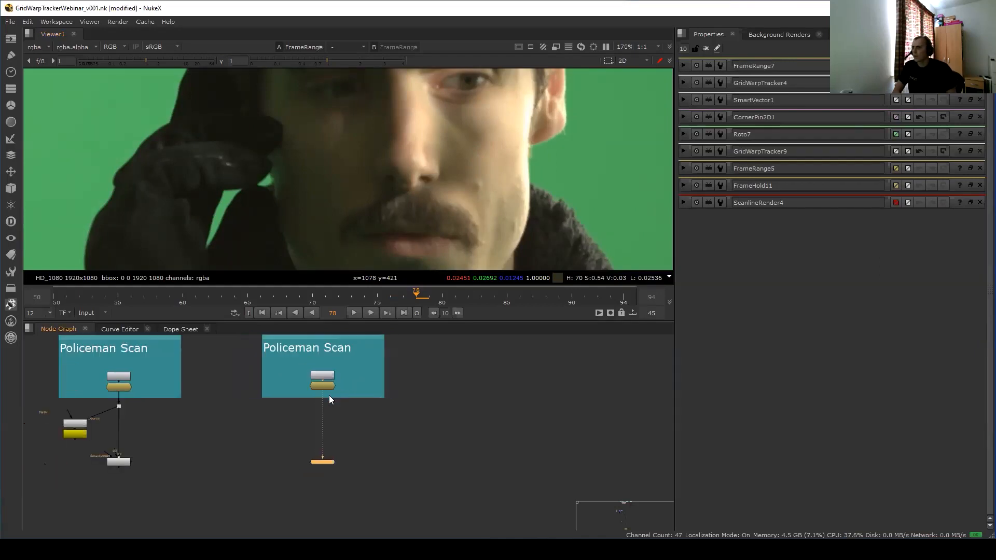
{"action": "middle_click_drag", "start_coordinate": [328, 408], "coordinate": [333, 410]}
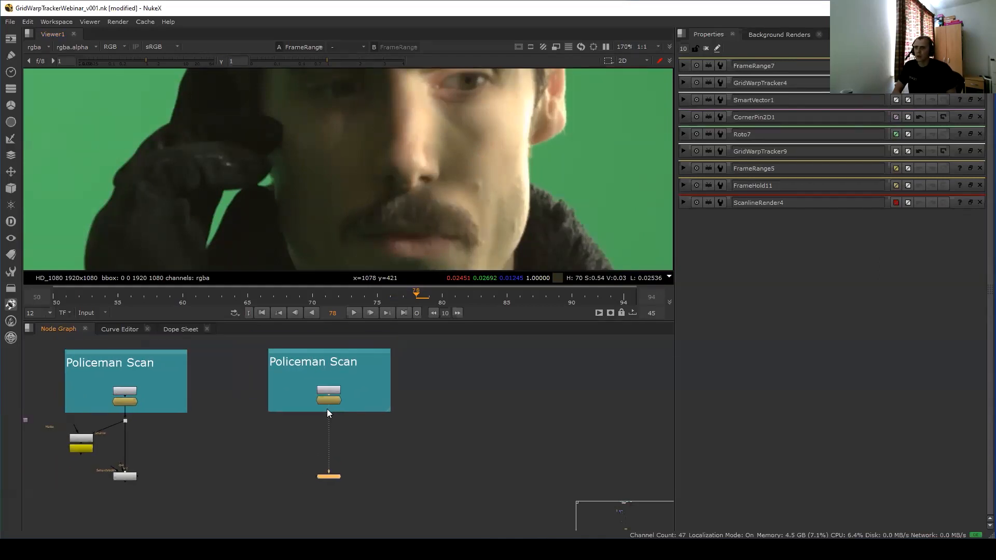
{"action": "scroll", "coordinate": [332, 376], "scroll_direction": "up", "scroll_amount": 2}
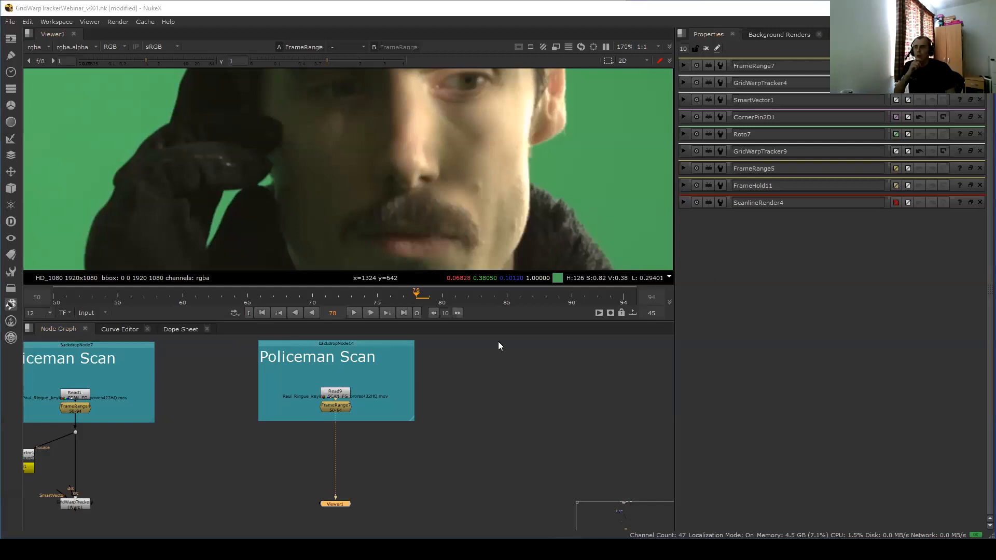
{"action": "left_click", "coordinate": [368, 410]}
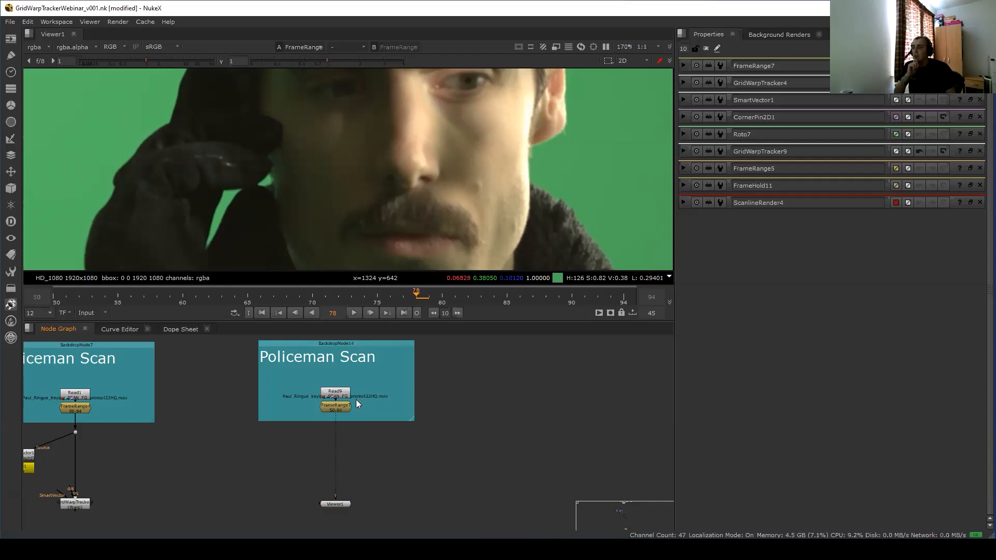
{"action": "middle_click_drag", "start_coordinate": [338, 417], "coordinate": [450, 398]}
{"action": "scroll", "coordinate": [343, 402], "scroll_direction": "down", "scroll_amount": 3}
{"action": "scroll", "coordinate": [279, 408], "scroll_direction": "up", "scroll_amount": 3}
{"action": "double_click", "coordinate": [262, 423]}
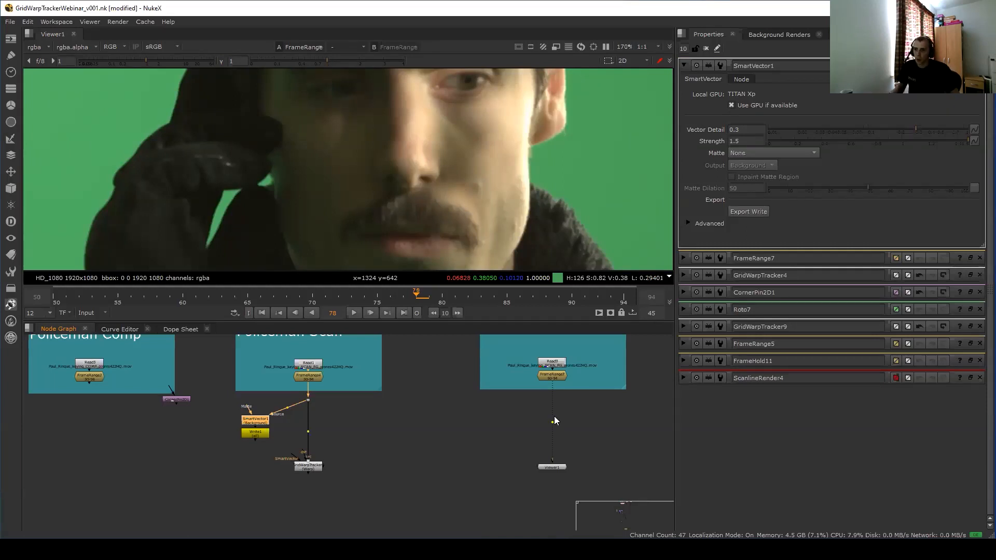
Branch a dot off the copied scan's FrameRange node and try to add a CameraTracker node to it.
{"action": "left_click_drag", "start_coordinate": [553, 419], "coordinate": [505, 383], "text": "ctrl"}
{"action": "key", "text": "Tab"}
{"action": "type", "text": "tra"}
{"action": "key", "text": "Down"}
{"action": "key", "text": "Down"}
{"action": "key", "text": "Down"}
{"action": "key", "text": "Return"}
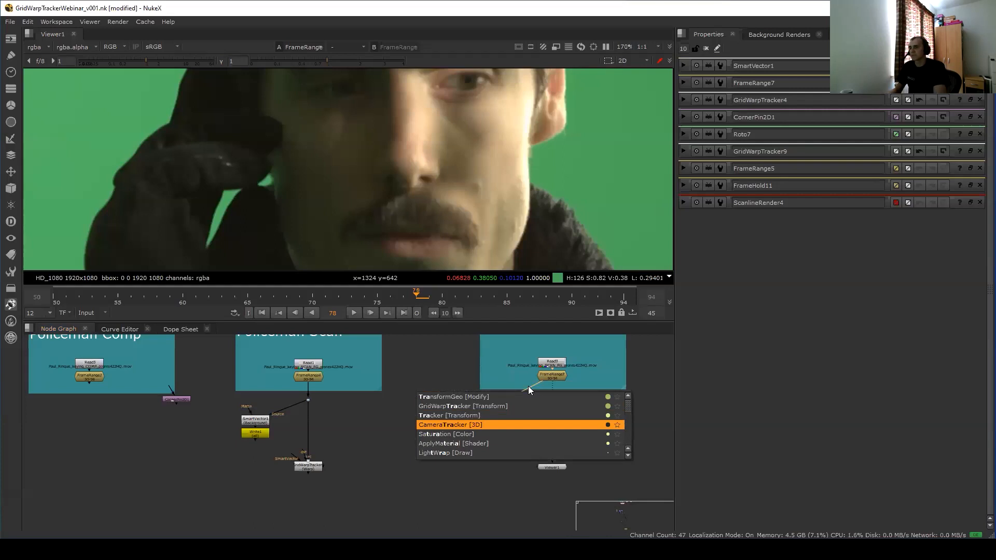
{"action": "key", "text": "Delete"}
Add a Tracker node beneath the dot branched from the copied scan's FrameRange node.
{"action": "left_click_drag", "start_coordinate": [486, 414], "coordinate": [516, 391]}
{"action": "key", "text": "Tab"}
{"action": "type", "text": "trac"}
{"action": "key", "text": "Down"}
{"action": "key", "text": "Down"}
{"action": "key", "text": "Return"}
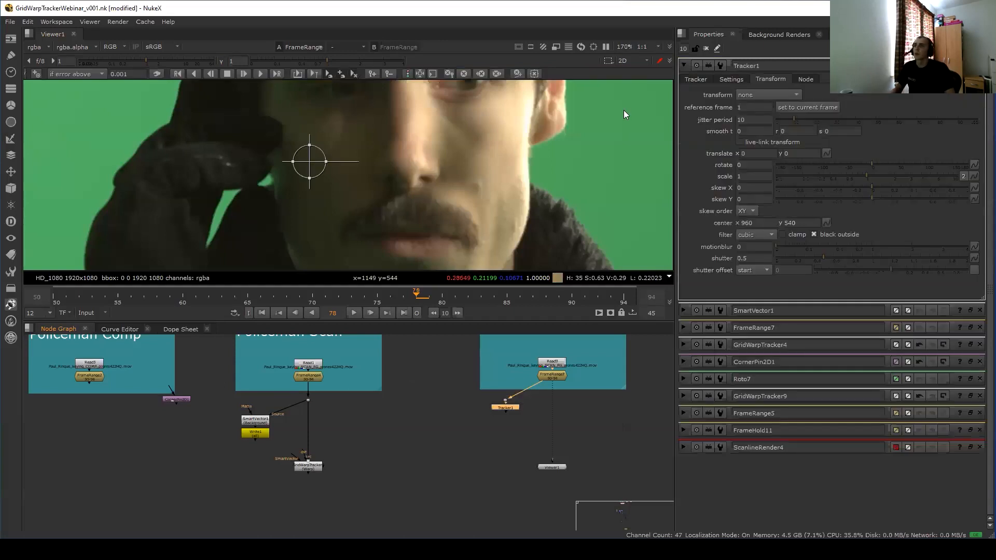
Add a track on the tip of the policeman's nose at frame 78.
{"action": "left_click", "coordinate": [698, 80]}
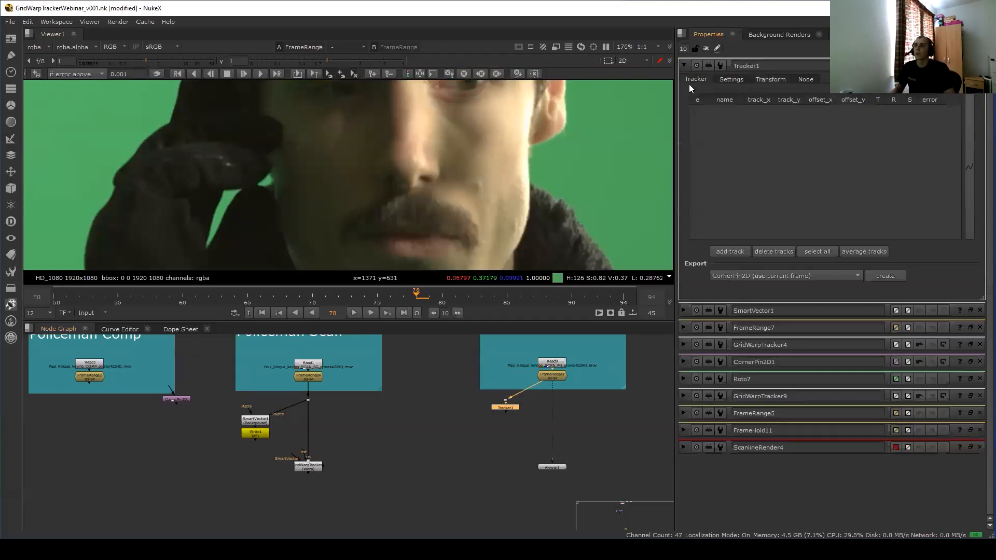
{"action": "left_click", "coordinate": [408, 169], "text": "ctrl+alt"}
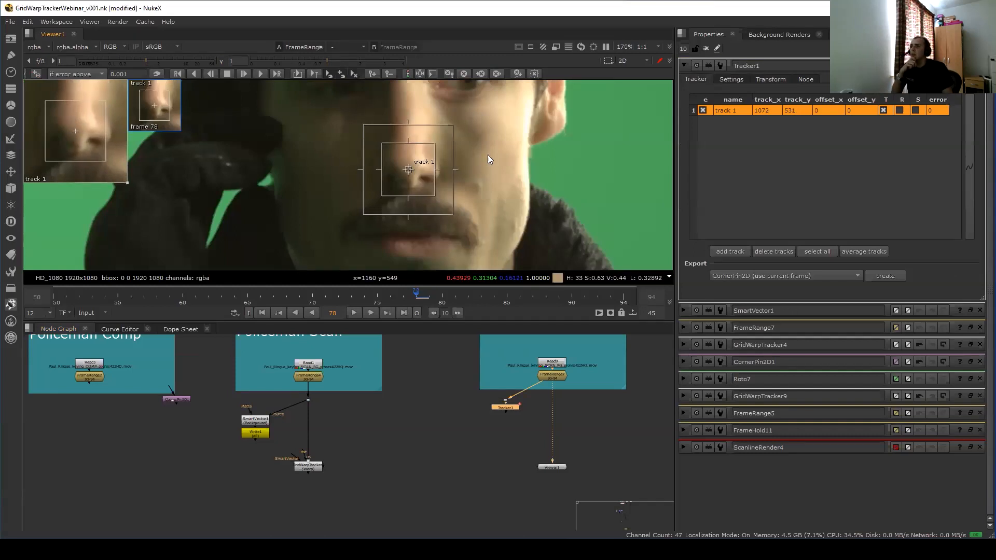
{"action": "scroll", "coordinate": [487, 155], "scroll_direction": "up", "scroll_amount": 3}
{"action": "middle_click_drag", "start_coordinate": [501, 134], "coordinate": [554, 127]}
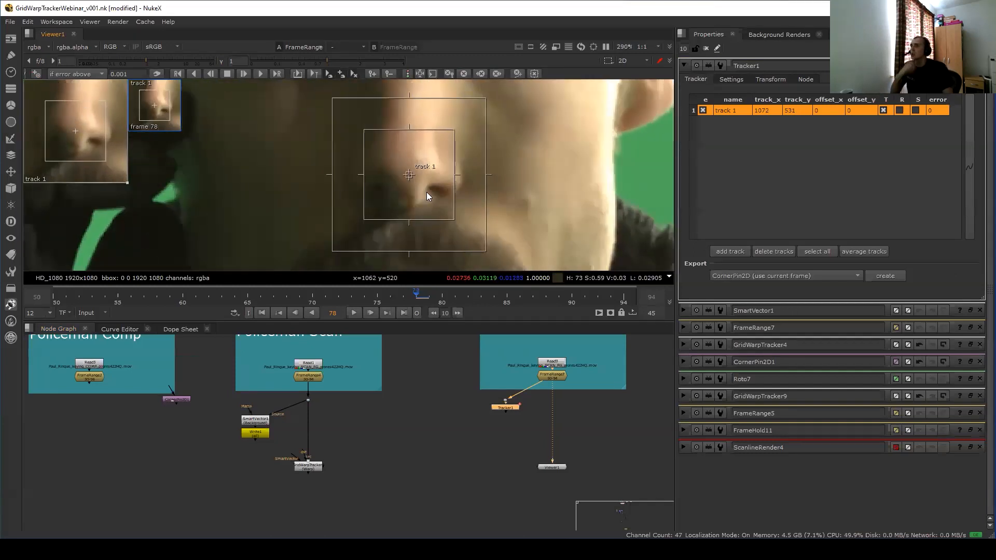
Compare the nose between frames 78 and 79, and track it one frame forward to frame 79.
{"action": "key", "text": "Right"}
{"action": "key", "text": "Left"}
{"action": "key", "text": "Right"}
{"action": "key", "text": "Left"}
{"action": "key", "text": "Right"}
{"action": "key", "text": "Left"}
{"action": "left_click", "coordinate": [244, 73]}
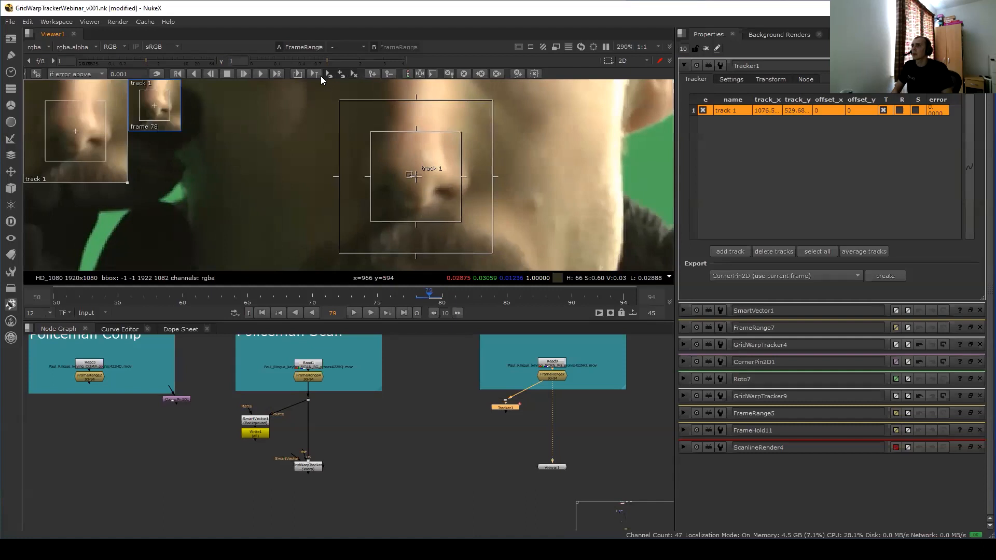
Step back and forth between frames 78 and 79 to examine how the tracked nose pattern moves.
{"action": "key", "text": "Left"}
{"action": "key", "text": "Right"}
{"action": "key", "text": "Left"}
{"action": "key", "text": "Right"}
{"action": "key", "text": "Left"}
{"action": "key", "text": "Right"}
{"action": "key", "text": "Left"}
{"action": "key", "text": "Right"}
{"action": "key", "text": "Left"}
{"action": "key", "text": "Right"}
{"action": "key", "text": "Left"}
{"action": "key", "text": "Right"}
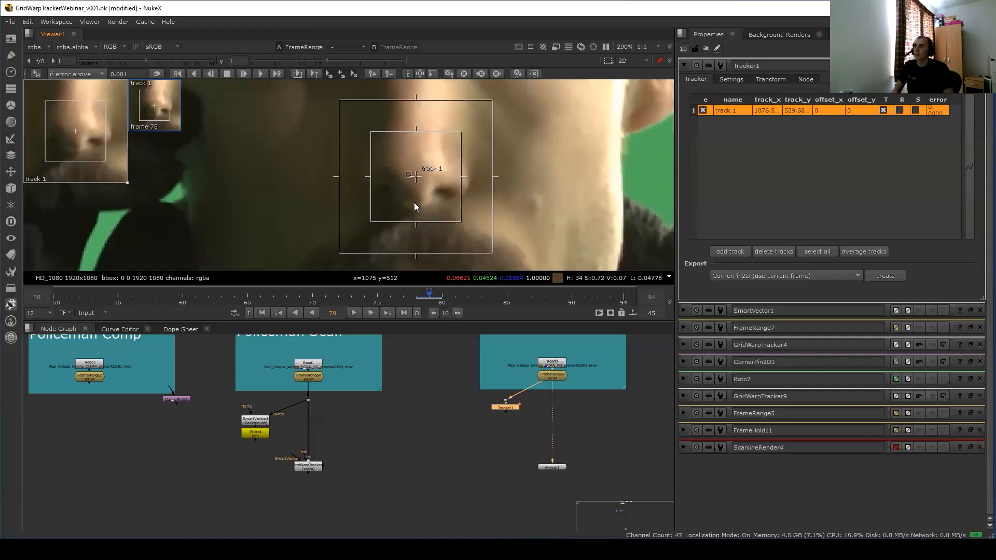
{"action": "key", "text": "Left"}
{"action": "key", "text": "Right"}
{"action": "key", "text": "Left"}
{"action": "key", "text": "Right"}
{"action": "key", "text": "Left"}
{"action": "key", "text": "Right"}
{"action": "key", "text": "Left"}
{"action": "key", "text": "Right"}
{"action": "key", "text": "Left"}
{"action": "key", "text": "Right"}
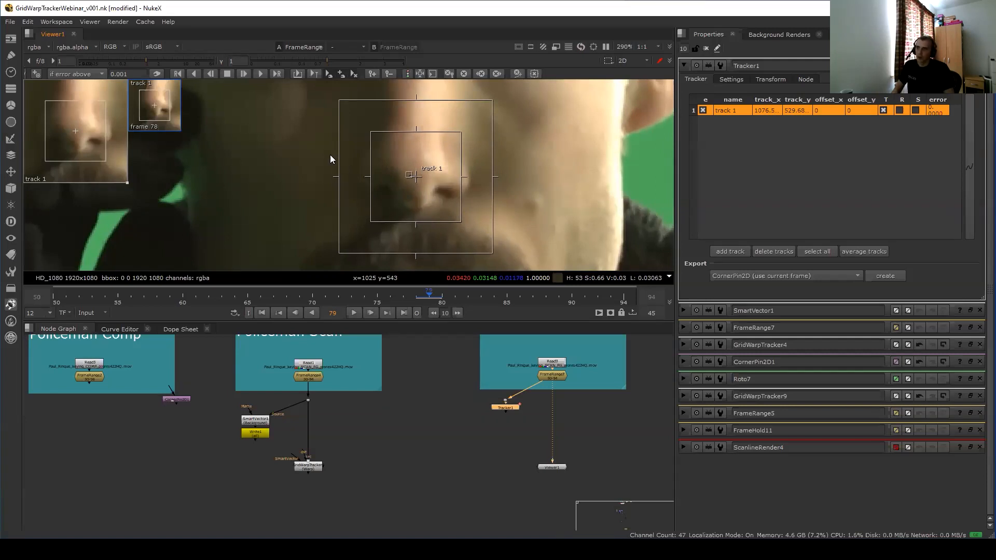
{"action": "key", "text": "Left"}
At frame 78, add three rows of tracks, 14 in total, across the shaded cheek beside the nose.
{"action": "middle_click_drag", "start_coordinate": [333, 156], "coordinate": [302, 161], "text": "alt"}
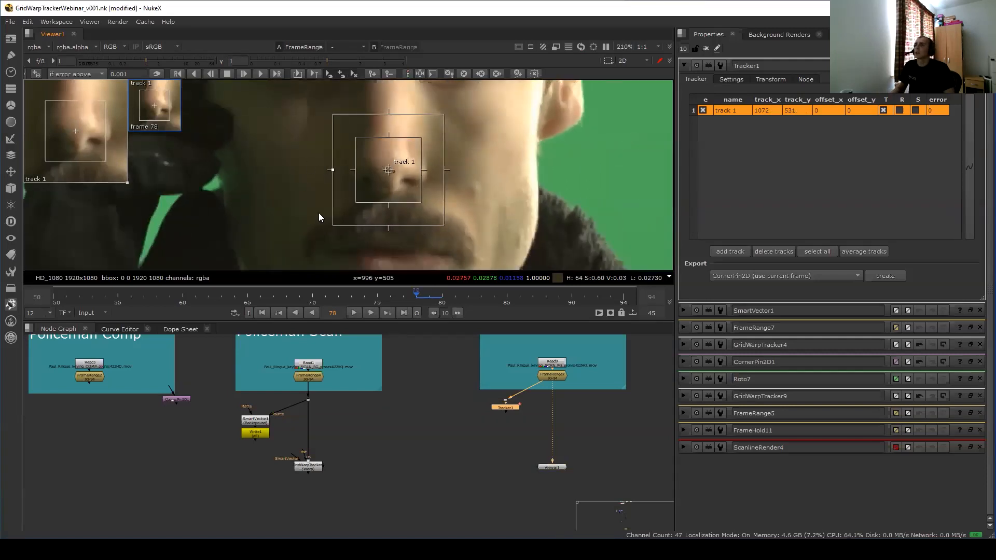
{"action": "left_click", "coordinate": [293, 164], "text": "ctrl+alt"}
{"action": "left_click", "coordinate": [310, 168], "text": "ctrl+alt"}
{"action": "left_click", "coordinate": [331, 172], "text": "ctrl+alt"}
{"action": "left_click", "coordinate": [346, 175], "text": "ctrl+alt"}
{"action": "left_click", "coordinate": [358, 177], "text": "ctrl+alt"}
{"action": "left_click", "coordinate": [292, 150], "text": "ctrl+alt"}
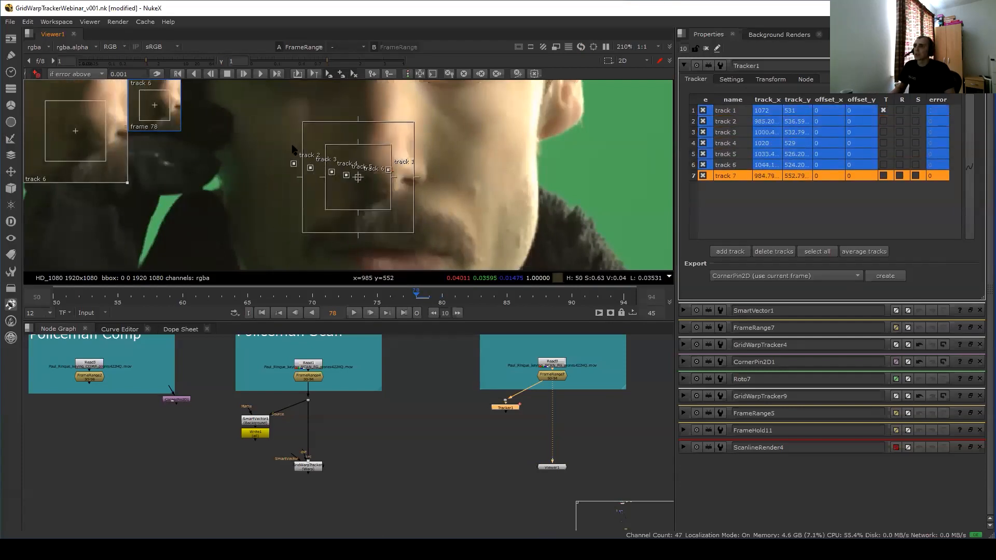
{"action": "left_click", "coordinate": [307, 152], "text": "ctrl+alt"}
{"action": "left_click", "coordinate": [325, 156], "text": "ctrl+alt"}
{"action": "left_click", "coordinate": [340, 160], "text": "ctrl+alt"}
{"action": "left_click", "coordinate": [356, 166], "text": "ctrl+alt"}
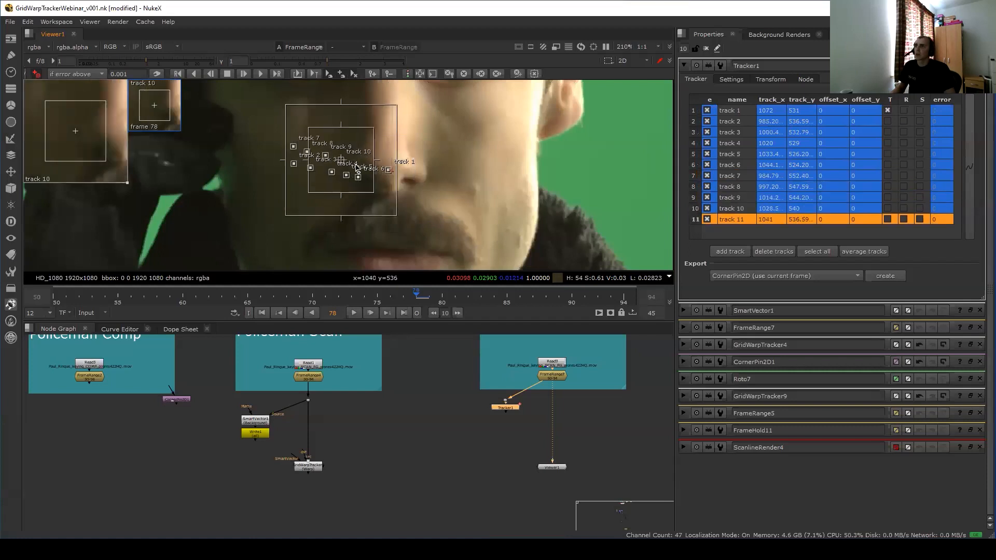
{"action": "left_click", "coordinate": [293, 130], "text": "ctrl+alt"}
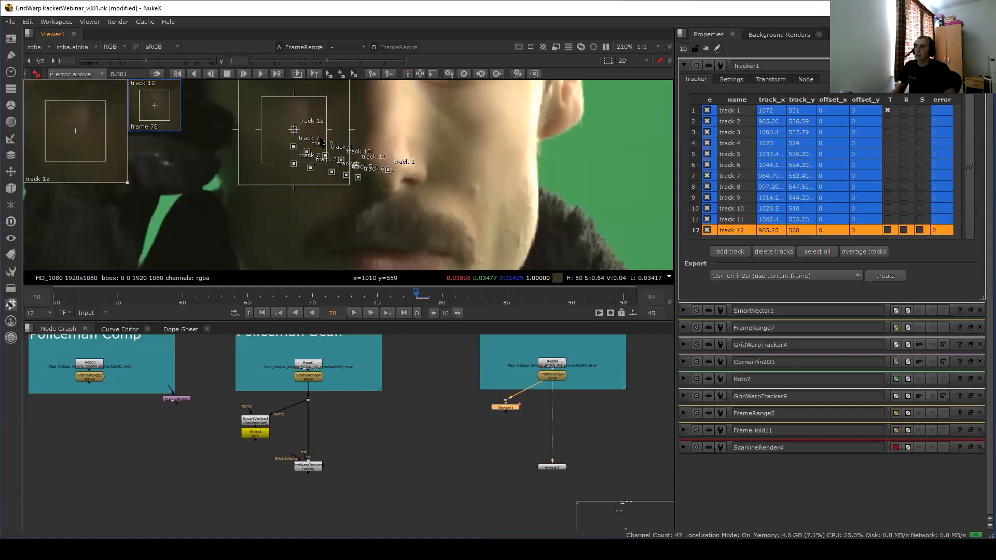
{"action": "left_click", "coordinate": [315, 130], "text": "ctrl+alt"}
{"action": "left_click", "coordinate": [333, 139], "text": "ctrl+alt"}
{"action": "left_click", "coordinate": [343, 144], "text": "ctrl+alt"}
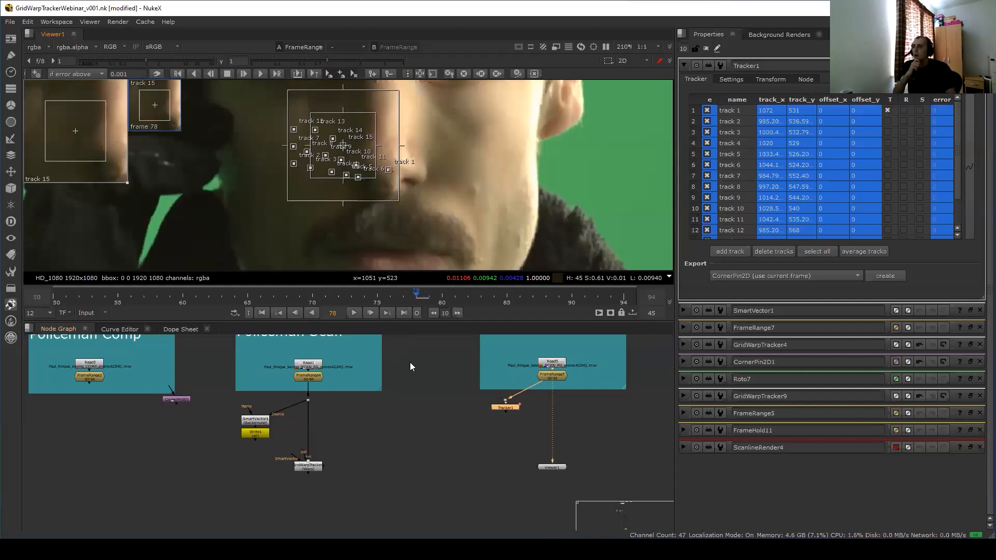
Delete the Tracker node and its dot from the copied scan's branch, and select the copied FrameRange node.
{"action": "left_click", "coordinate": [261, 422]}
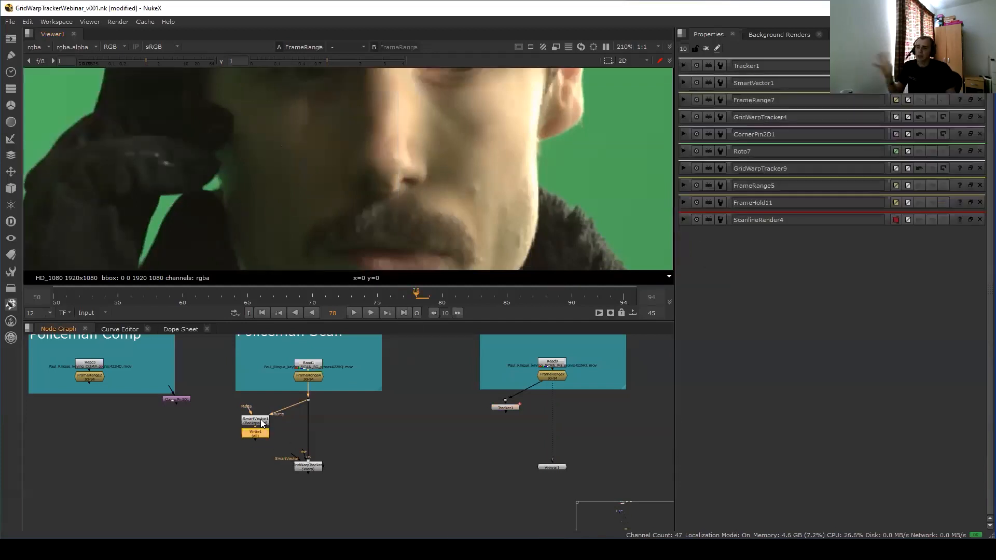
{"action": "left_click", "coordinate": [507, 408]}
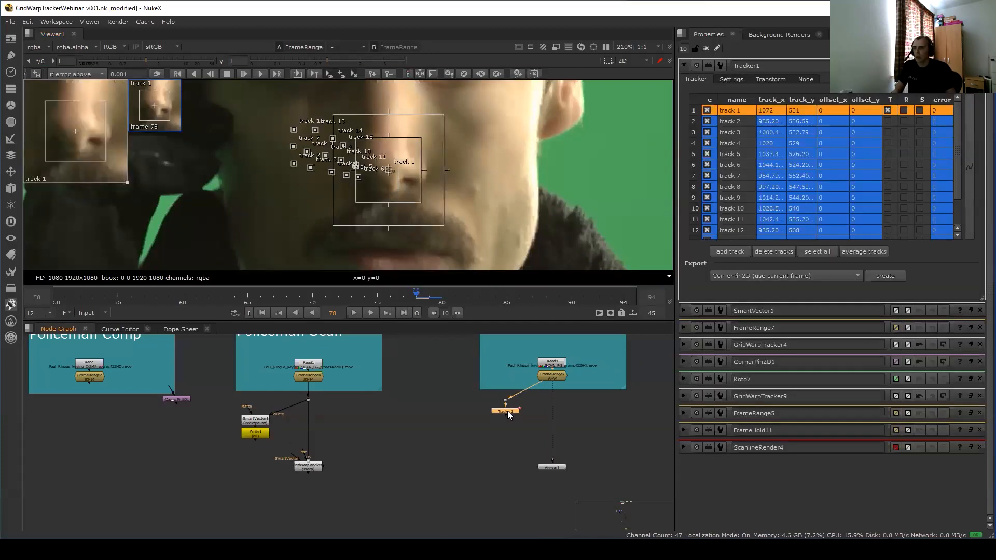
{"action": "key", "text": "Delete"}
{"action": "middle_click_drag", "start_coordinate": [510, 418], "coordinate": [445, 421]}
{"action": "left_click_drag", "start_coordinate": [415, 419], "coordinate": [464, 391]}
{"action": "left_click", "coordinate": [493, 378]}
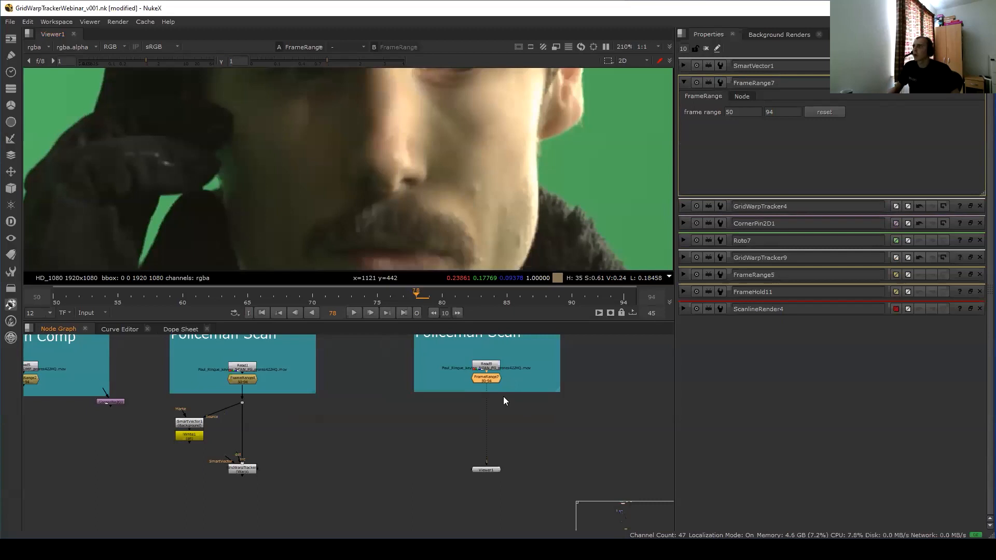
Reopen the properties of the SmartVector node and of the copied FrameRange node, and examine the policeman's nose and cheek up close.
{"action": "scroll", "coordinate": [504, 372], "scroll_direction": "up", "scroll_amount": 3}
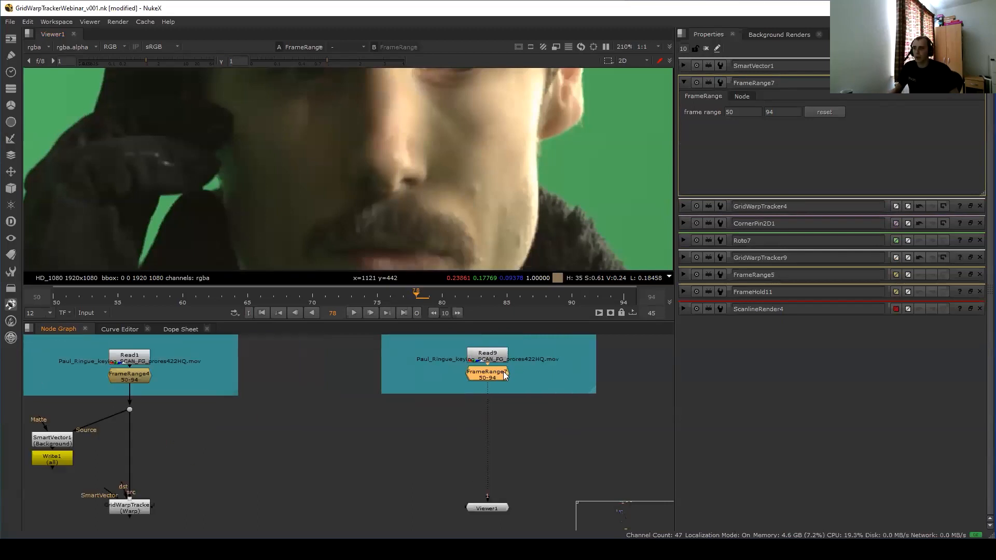
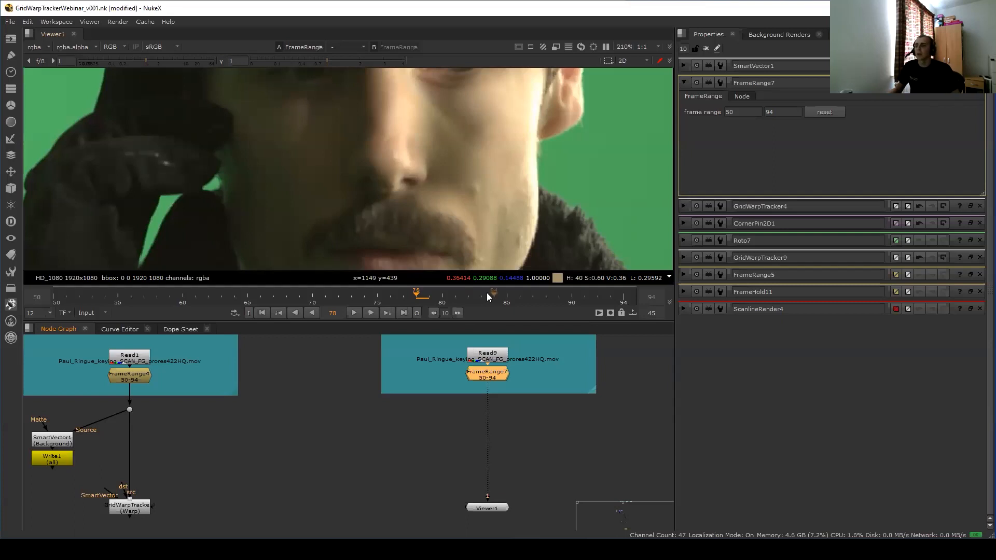
{"action": "scroll", "coordinate": [489, 373], "scroll_direction": "down", "scroll_amount": 3}
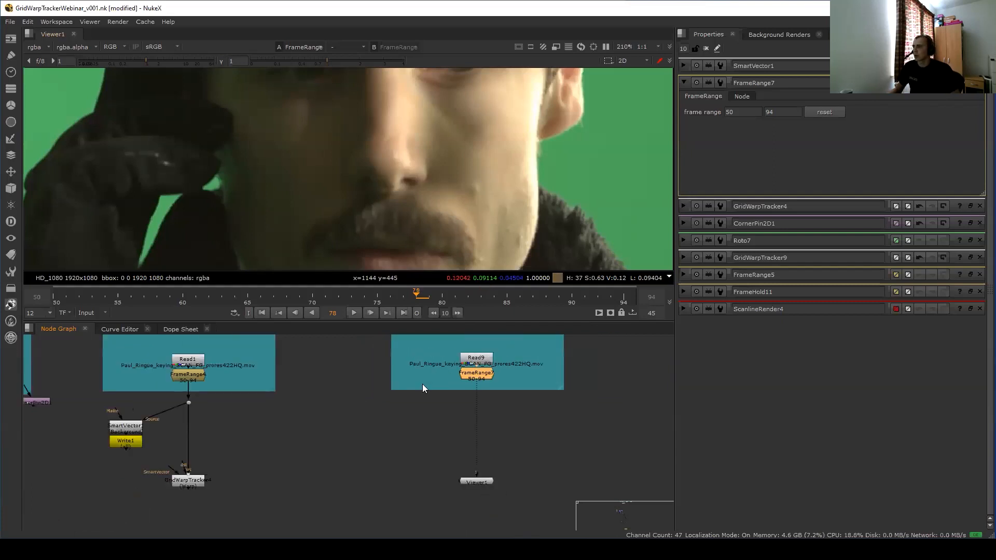
{"action": "left_click", "coordinate": [138, 430]}
{"action": "middle_click_drag", "start_coordinate": [482, 386], "coordinate": [475, 385]}
{"action": "scroll", "coordinate": [490, 373], "scroll_direction": "up", "scroll_amount": 3}
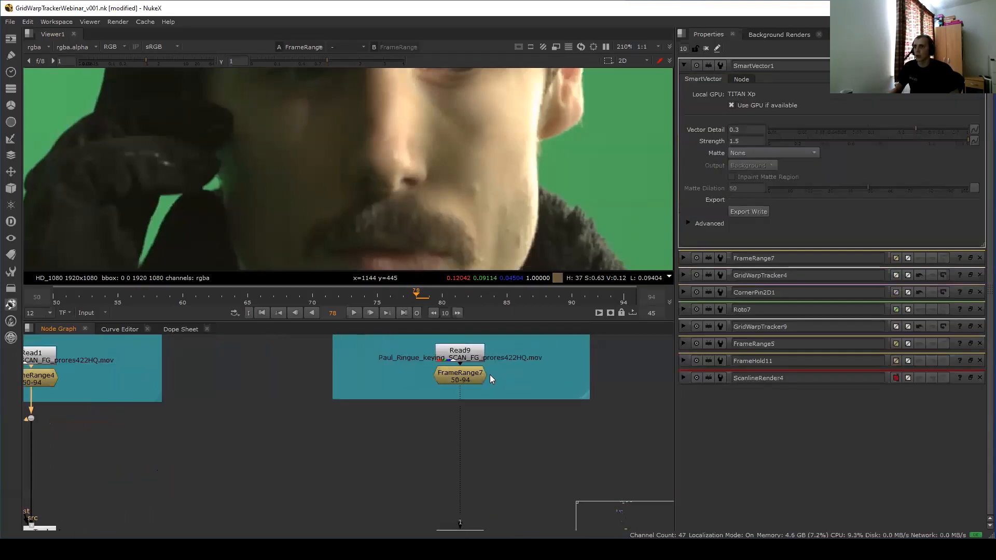
{"action": "left_click", "coordinate": [474, 375]}
{"action": "scroll", "coordinate": [501, 174], "scroll_direction": "up", "scroll_amount": 5}
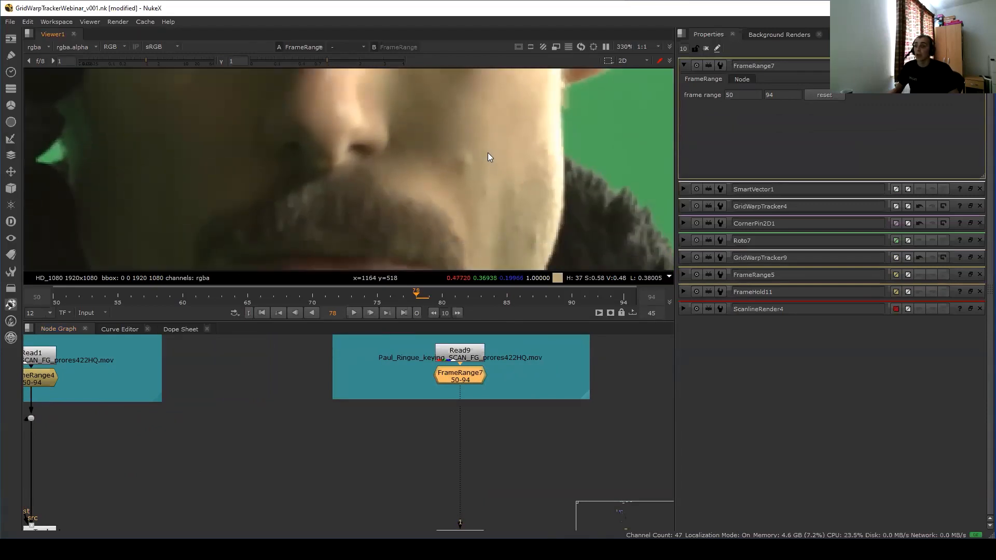
Add a GridWarpTracker node below the copied scan's FrameRange node.
{"action": "scroll", "coordinate": [461, 380], "scroll_direction": "down", "scroll_amount": 2}
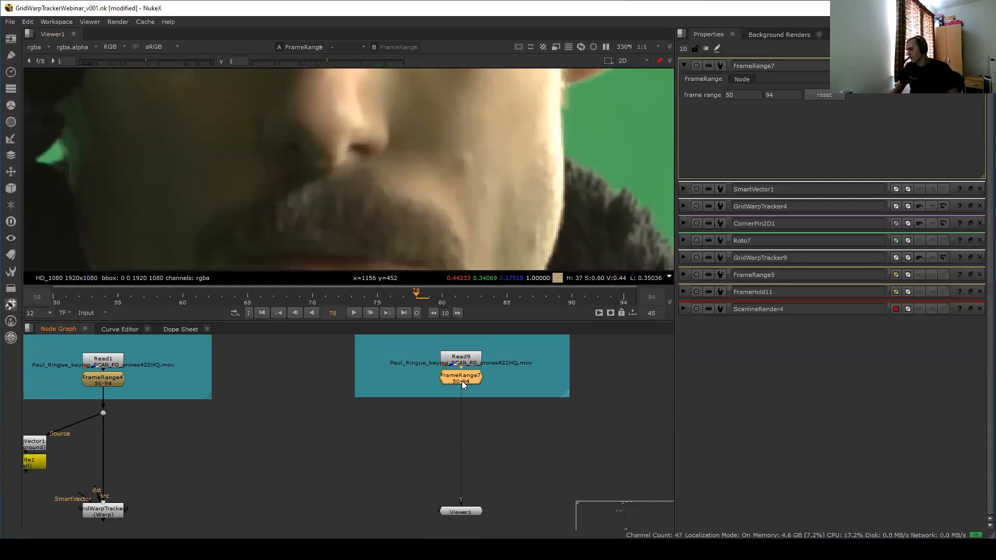
{"action": "key", "text": "Tab"}
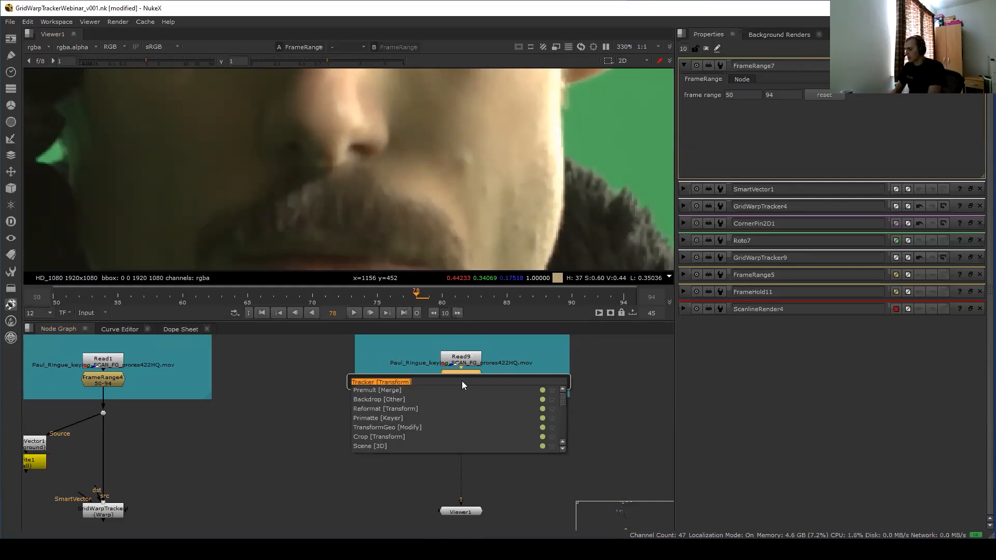
{"action": "type", "text": "grid"}
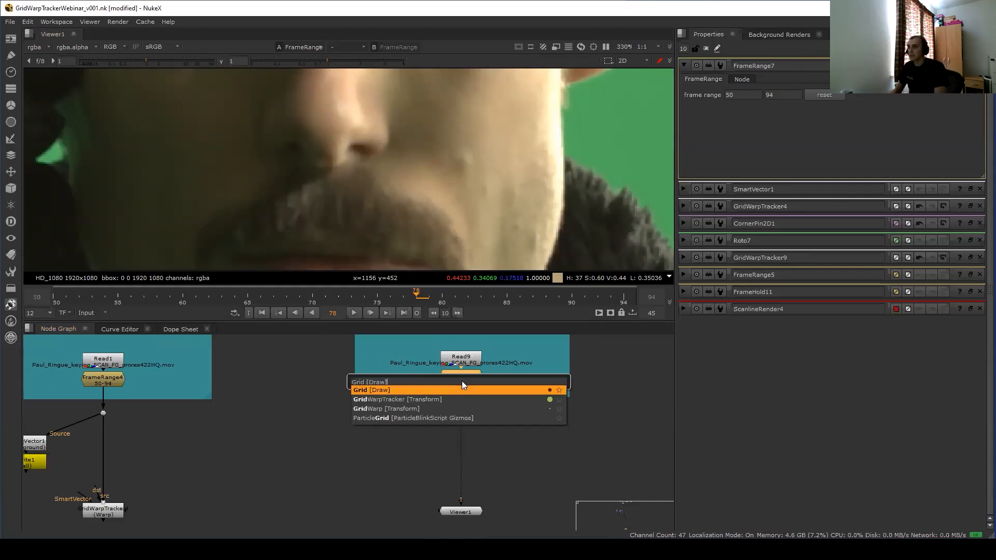
{"action": "key", "text": "Down"}
{"action": "key", "text": "Return"}
{"action": "left_click_drag", "start_coordinate": [461, 396], "coordinate": [462, 425]}
{"action": "scroll", "coordinate": [482, 156], "scroll_direction": "down", "scroll_amount": 4}
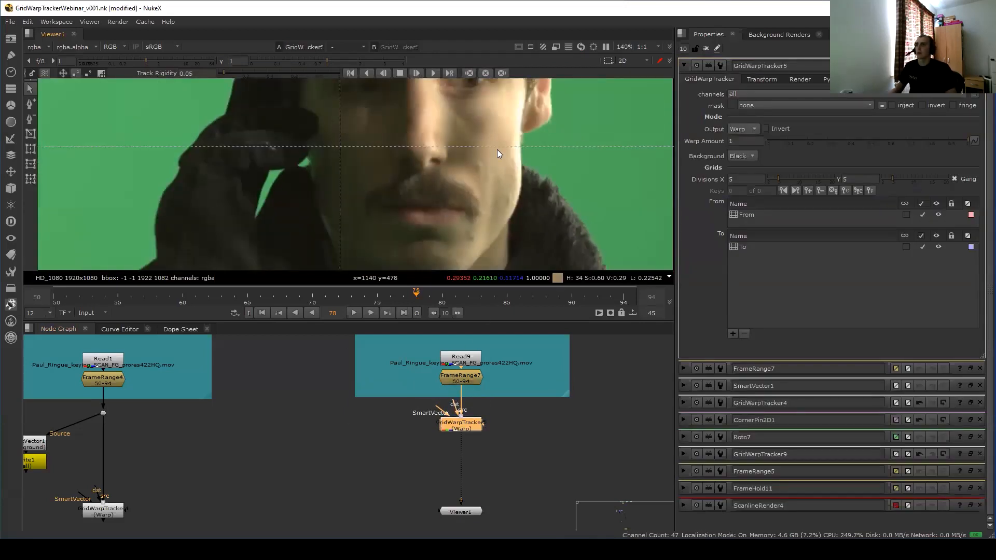
{"action": "scroll", "coordinate": [446, 181], "scroll_direction": "down", "scroll_amount": 3}
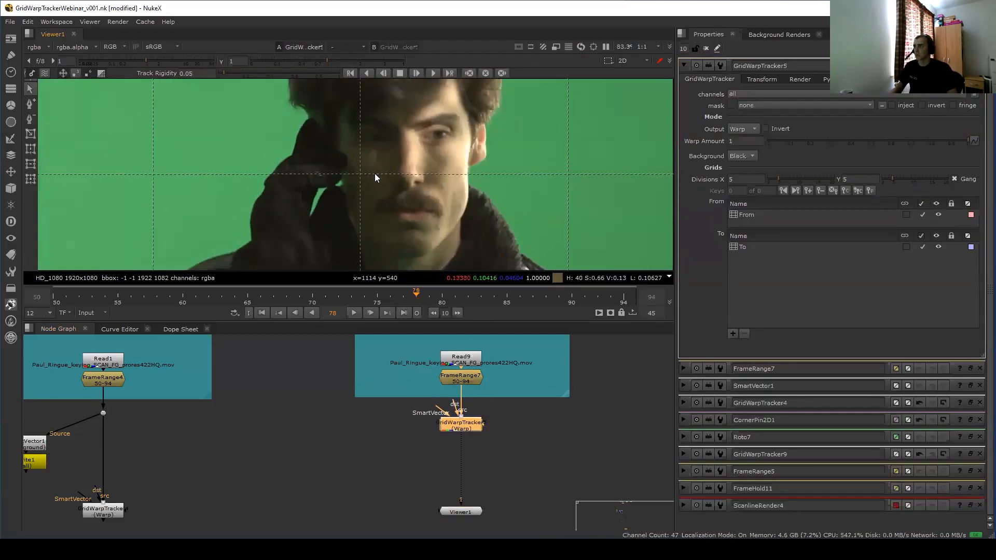
Set the warp background to Src and draw a rectangular grid over the policeman's nose, mouth and lit cheek.
{"action": "left_click", "coordinate": [31, 134]}
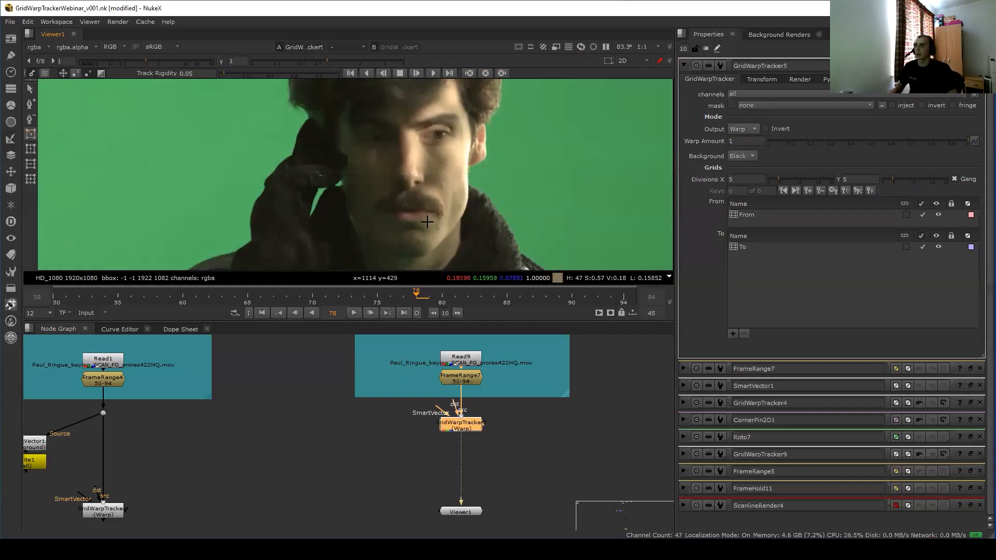
{"action": "left_click_drag", "start_coordinate": [418, 228], "coordinate": [466, 134]}
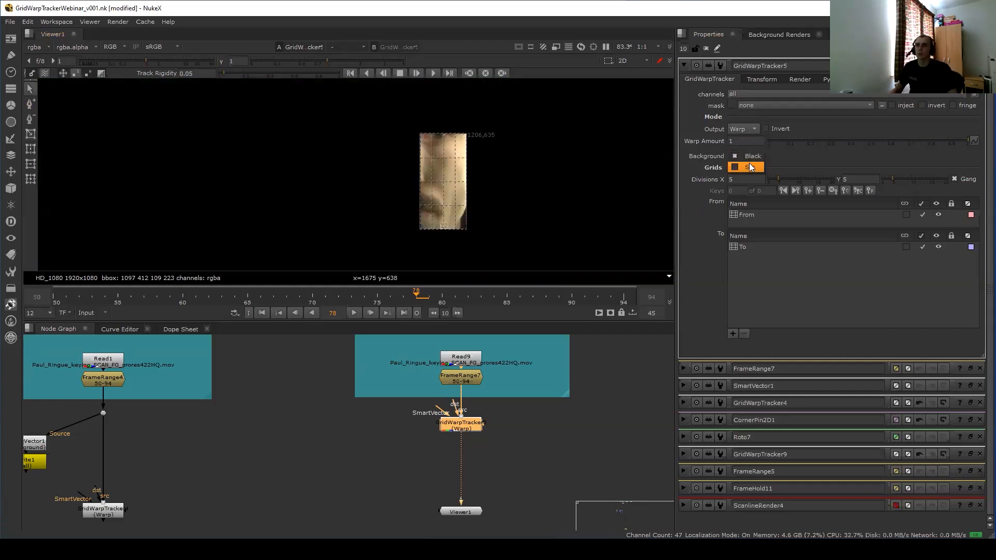
{"action": "left_click", "coordinate": [750, 168]}
{"action": "left_click", "coordinate": [29, 137]}
{"action": "left_click_drag", "start_coordinate": [412, 231], "coordinate": [449, 166]}
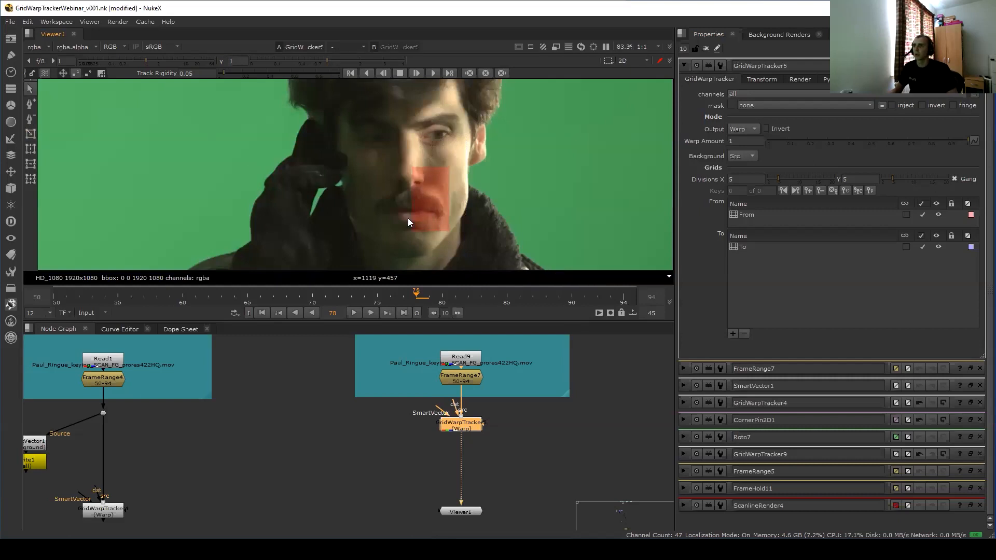
{"action": "left_click", "coordinate": [29, 137]}
{"action": "left_click_drag", "start_coordinate": [397, 146], "coordinate": [470, 231]}
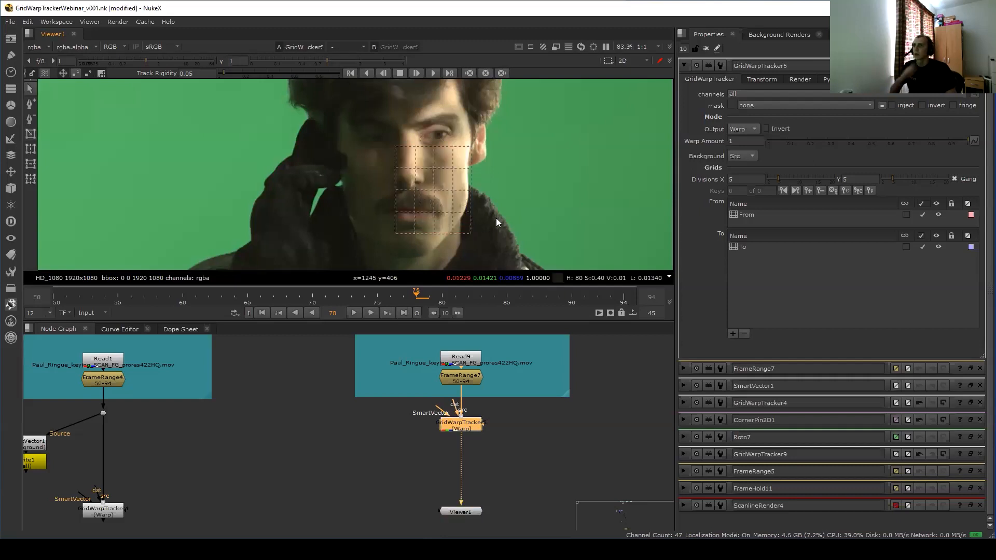
{"action": "scroll", "coordinate": [479, 225], "scroll_direction": "up", "scroll_amount": 3}
{"action": "scroll", "coordinate": [469, 233], "scroll_direction": "down", "scroll_amount": 2}
{"action": "left_click", "coordinate": [447, 240]}
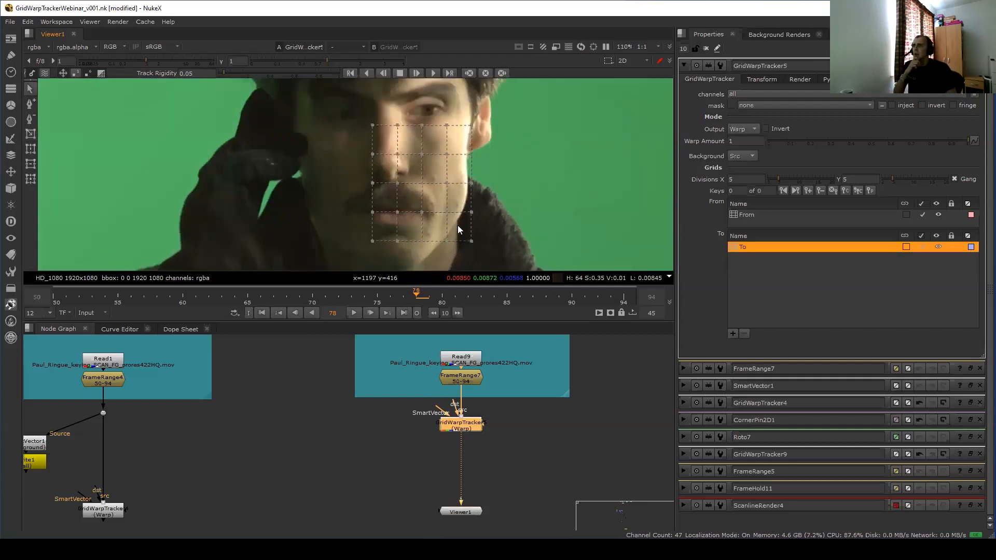
{"action": "left_click_drag", "start_coordinate": [440, 240], "coordinate": [438, 237]}
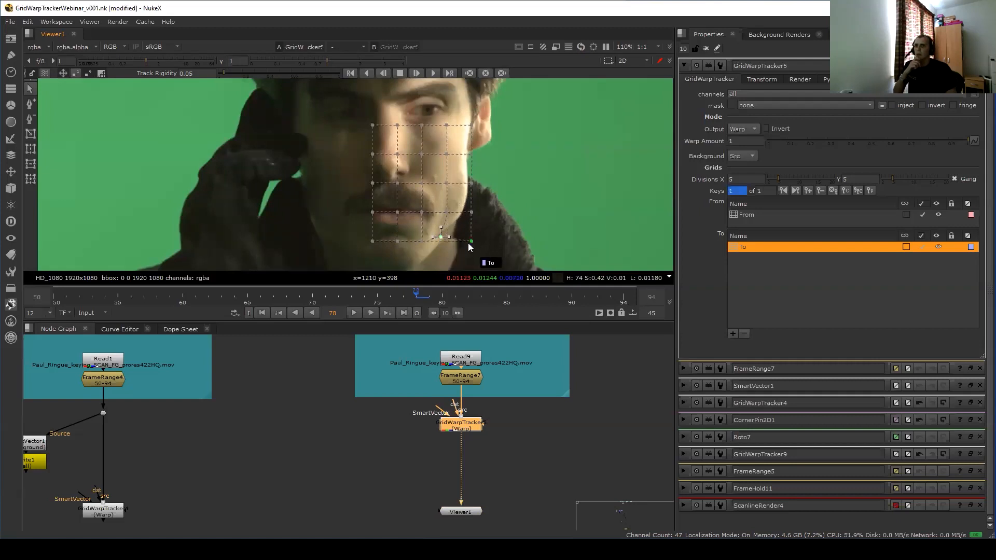
{"action": "key", "text": "ctrl+z"}
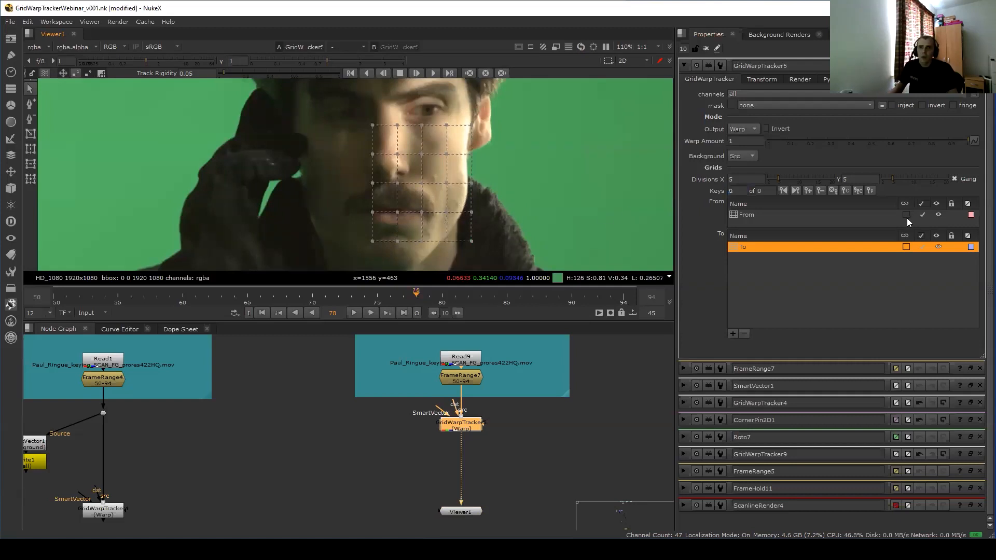
Link the From and To grids and fit the grid's outer points to the contour of the lit cheek and jaw.
{"action": "left_click", "coordinate": [907, 219]}
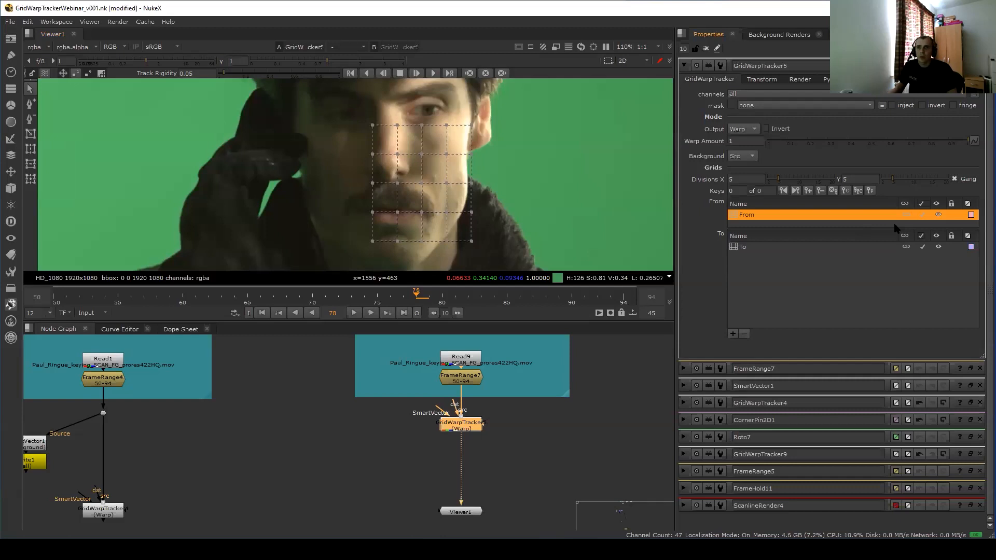
{"action": "mouse_move", "coordinate": [443, 238]}
{"action": "left_mouse_down"}
{"action": "mouse_move", "coordinate": [469, 203]}
{"action": "mouse_move", "coordinate": [466, 124]}
{"action": "left_mouse_up"}
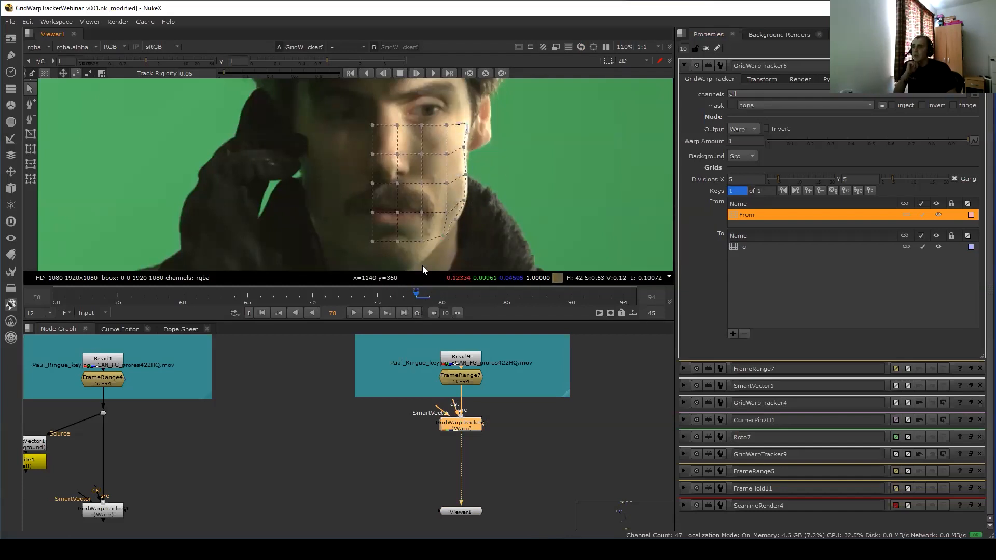
Move the From grid's inner points onto the crease beside the moustache and the base of the nose.
{"action": "scroll", "coordinate": [466, 213], "scroll_direction": "up", "scroll_amount": 2}
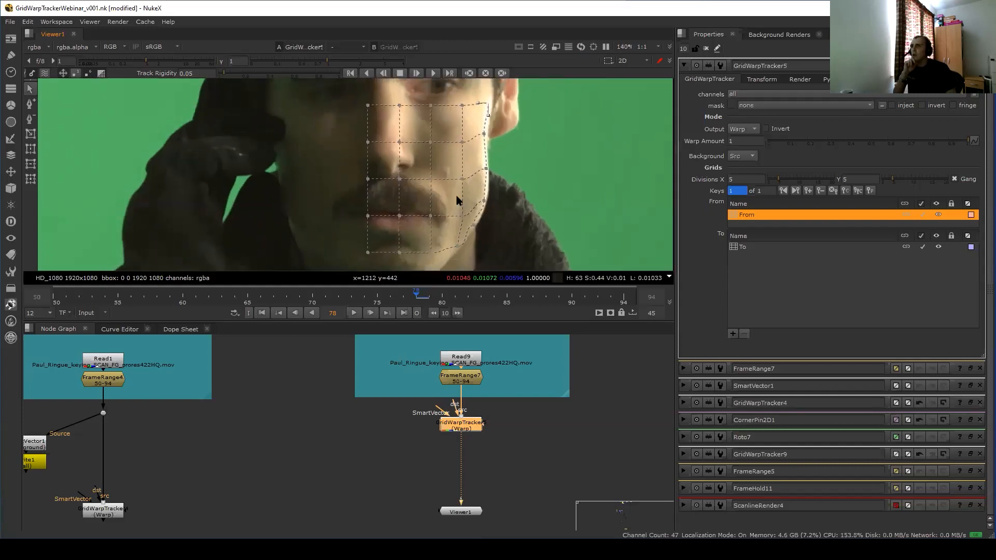
{"action": "middle_click_drag", "start_coordinate": [439, 177], "coordinate": [433, 189]}
{"action": "left_click_drag", "start_coordinate": [425, 193], "coordinate": [438, 192]}
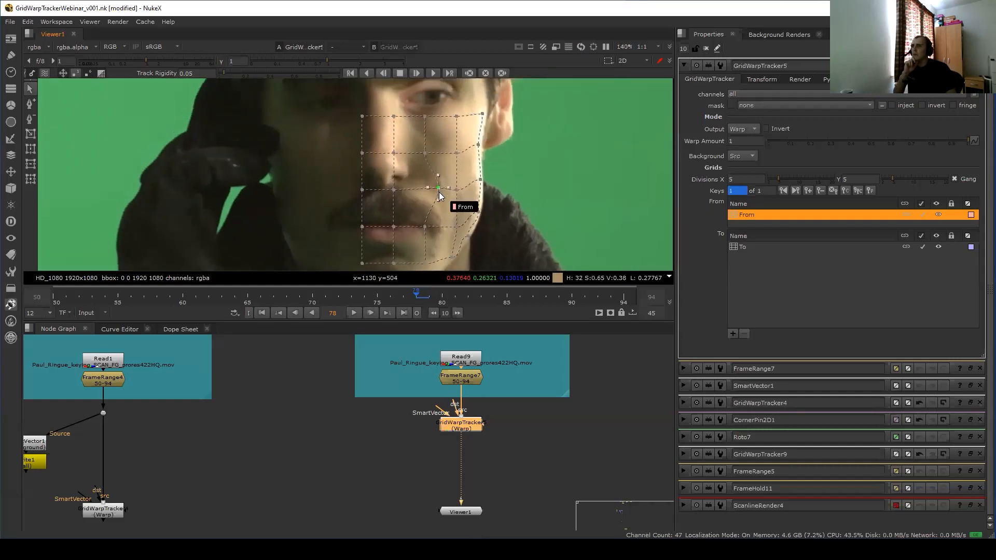
{"action": "scroll", "coordinate": [452, 169], "scroll_direction": "up", "scroll_amount": 3}
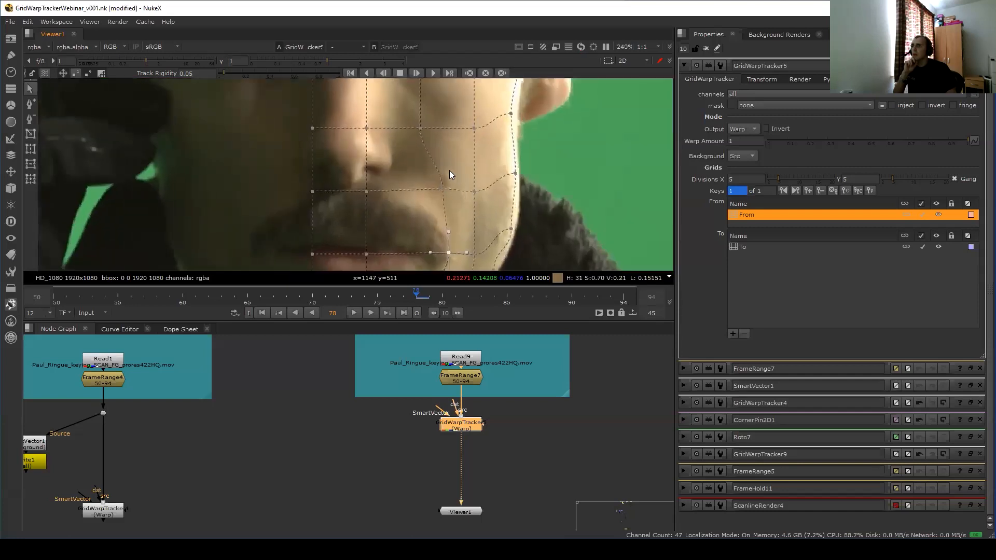
{"action": "scroll", "coordinate": [449, 171], "scroll_direction": "up", "scroll_amount": 2}
{"action": "left_click", "coordinate": [440, 189]}
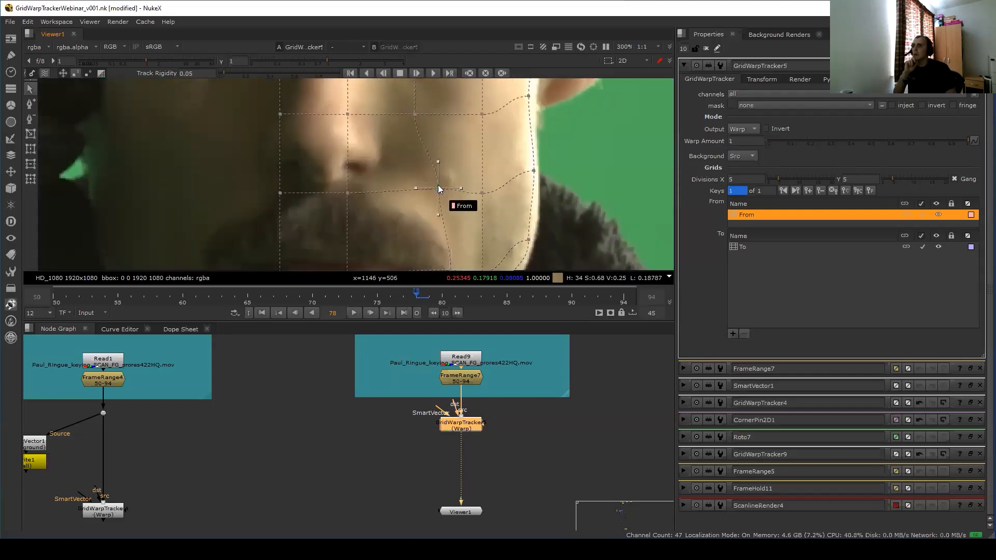
{"action": "scroll", "coordinate": [450, 158], "scroll_direction": "down", "scroll_amount": 2}
{"action": "middle_click_drag", "start_coordinate": [450, 131], "coordinate": [448, 145]}
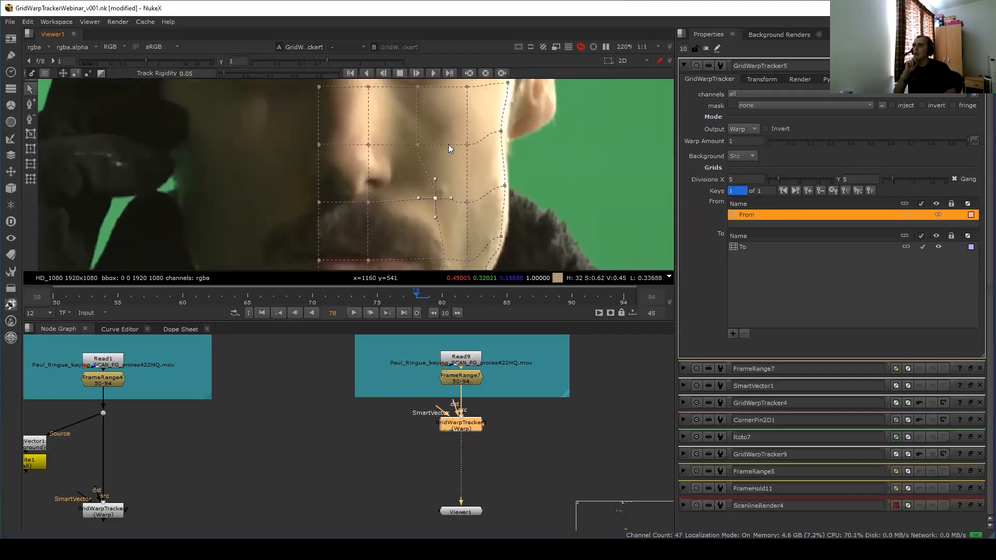
{"action": "scroll", "coordinate": [375, 187], "scroll_direction": "down", "scroll_amount": 1}
{"action": "left_click_drag", "start_coordinate": [371, 202], "coordinate": [376, 194]}
{"action": "middle_click_drag", "start_coordinate": [375, 197], "coordinate": [370, 215]}
{"action": "scroll", "coordinate": [370, 216], "scroll_direction": "down", "scroll_amount": 1}
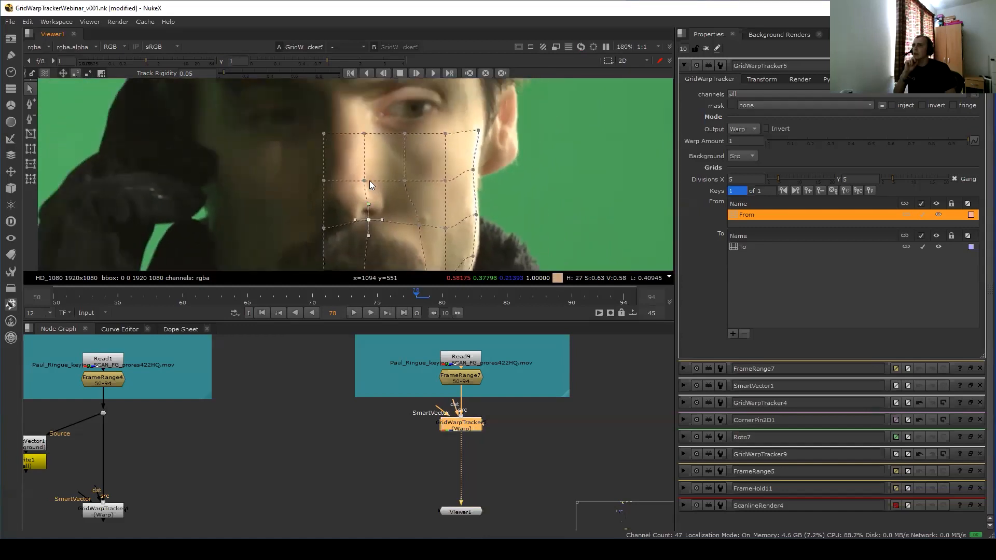
Reposition the From grid's upper points along the nose bridge and under the eye to follow the facial contours.
{"action": "left_click", "coordinate": [404, 134]}
{"action": "left_click_drag", "start_coordinate": [445, 134], "coordinate": [437, 120]}
{"action": "left_click", "coordinate": [477, 130]}
{"action": "left_click_drag", "start_coordinate": [364, 133], "coordinate": [373, 134]}
{"action": "mouse_move", "coordinate": [363, 180]}
{"action": "left_mouse_down"}
{"action": "mouse_move", "coordinate": [378, 183]}
{"action": "mouse_move", "coordinate": [382, 203]}
{"action": "mouse_move", "coordinate": [371, 176]}
{"action": "left_mouse_up"}
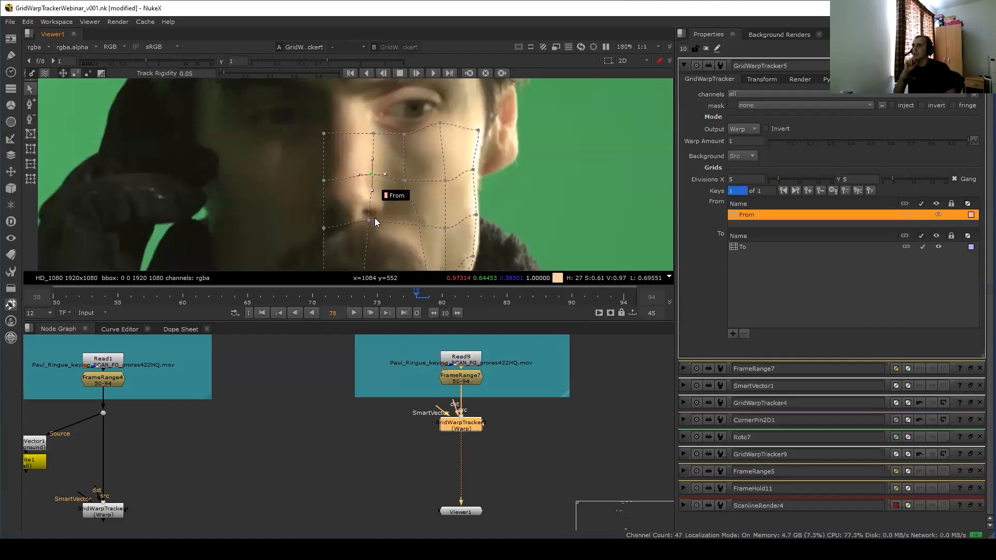
Move the From grid points on the lower cheek and at the mouth corner to fit the cheek line and lips.
{"action": "middle_click_drag", "start_coordinate": [372, 156], "coordinate": [369, 73]}
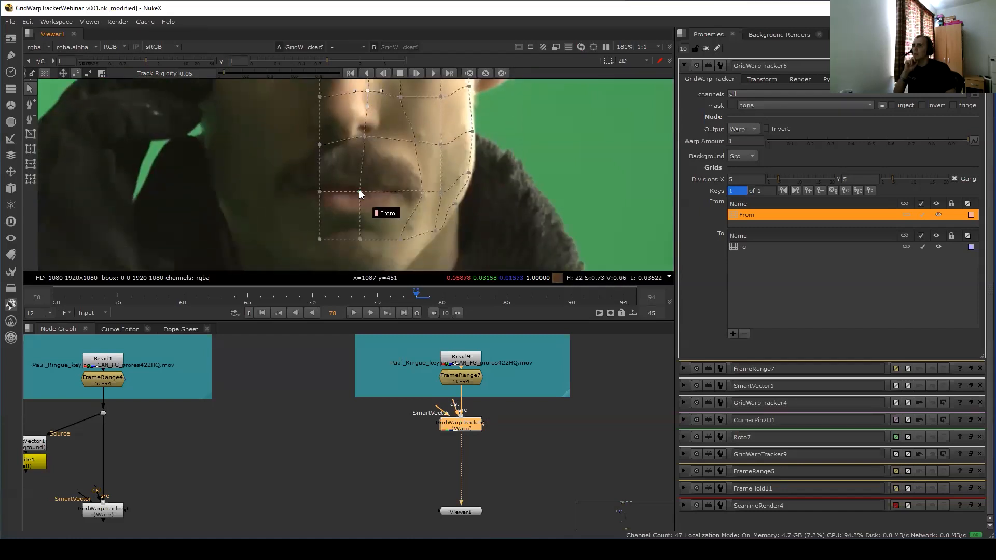
{"action": "middle_click_drag", "start_coordinate": [381, 216], "coordinate": [367, 226]}
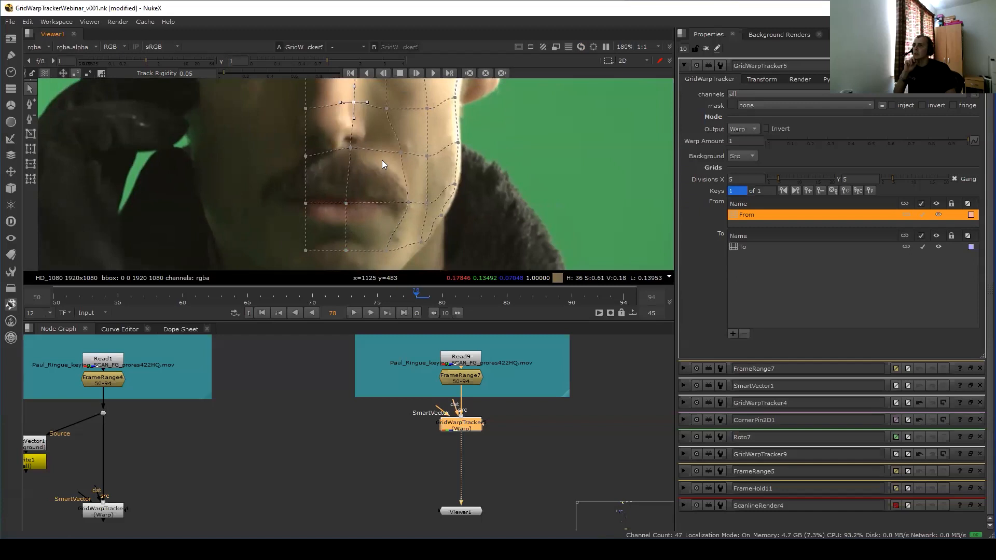
{"action": "middle_click_drag", "start_coordinate": [383, 93], "coordinate": [366, 144]}
{"action": "middle_click_drag", "start_coordinate": [372, 180], "coordinate": [365, 143]}
{"action": "scroll", "coordinate": [404, 171], "scroll_direction": "up", "scroll_amount": 1}
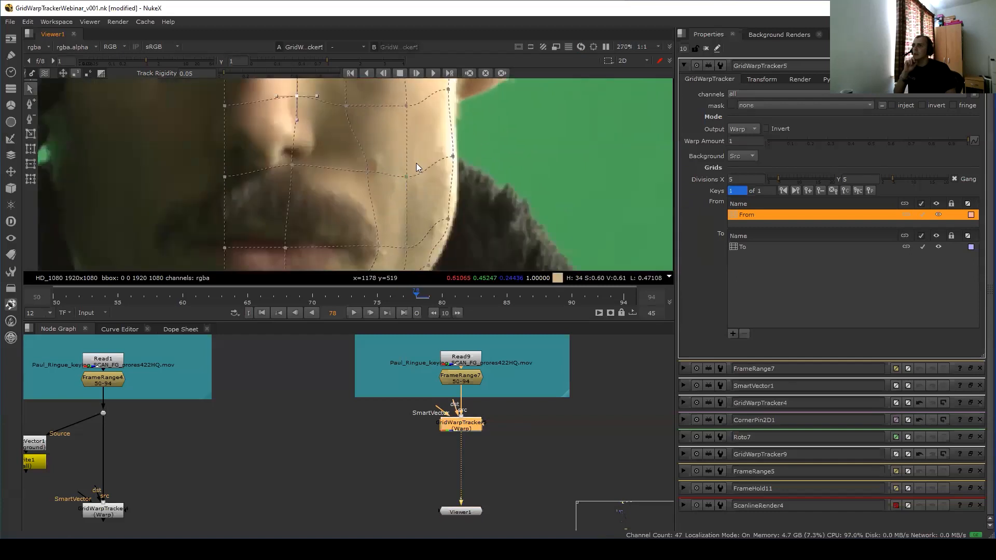
{"action": "scroll", "coordinate": [415, 164], "scroll_direction": "up", "scroll_amount": 2}
{"action": "left_click_drag", "start_coordinate": [406, 165], "coordinate": [412, 187]}
{"action": "scroll", "coordinate": [410, 159], "scroll_direction": "down", "scroll_amount": 1}
{"action": "middle_click_drag", "start_coordinate": [406, 179], "coordinate": [414, 107]}
{"action": "left_click_drag", "start_coordinate": [383, 174], "coordinate": [387, 181]}
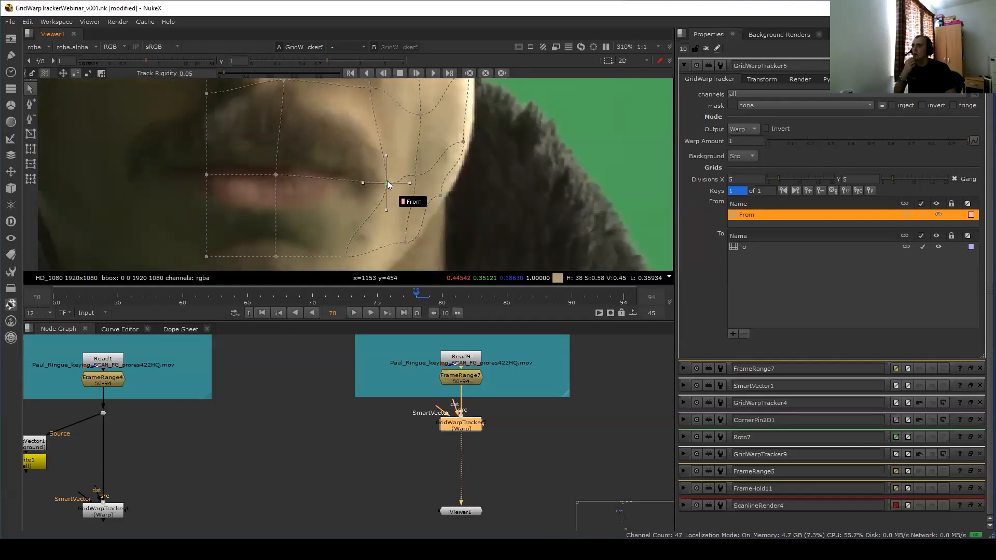
{"action": "scroll", "coordinate": [387, 181], "scroll_direction": "down", "scroll_amount": 2}
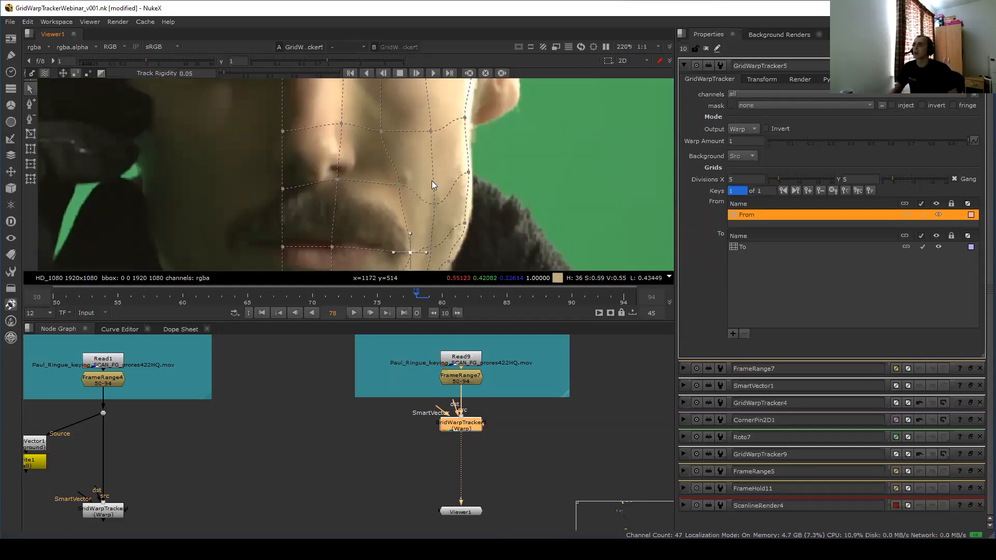
Insert one vertical and one horizontal grid line through the nostril area, raising the divisions to 6 by 6.
{"action": "scroll", "coordinate": [414, 178], "scroll_direction": "up", "scroll_amount": 1}
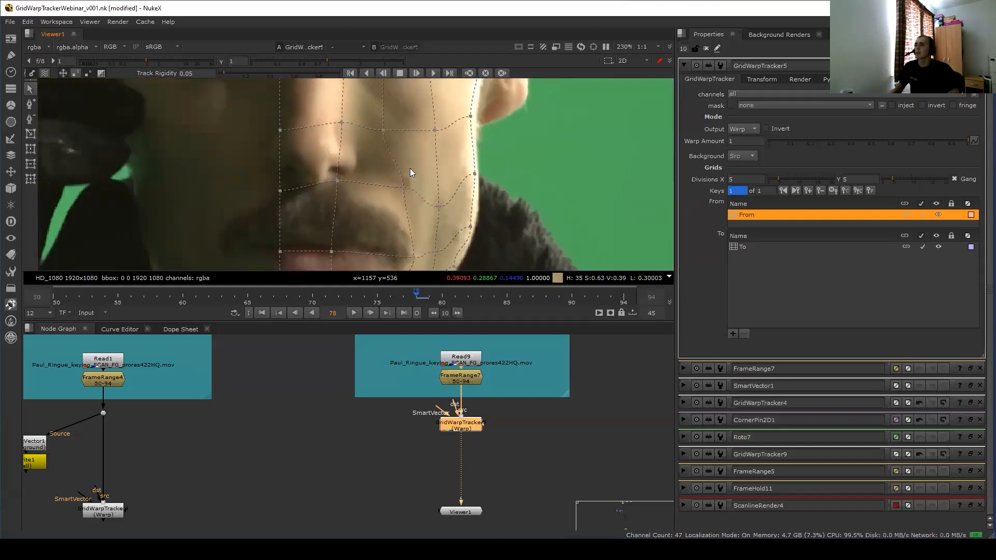
{"action": "scroll", "coordinate": [410, 170], "scroll_direction": "down", "scroll_amount": 3}
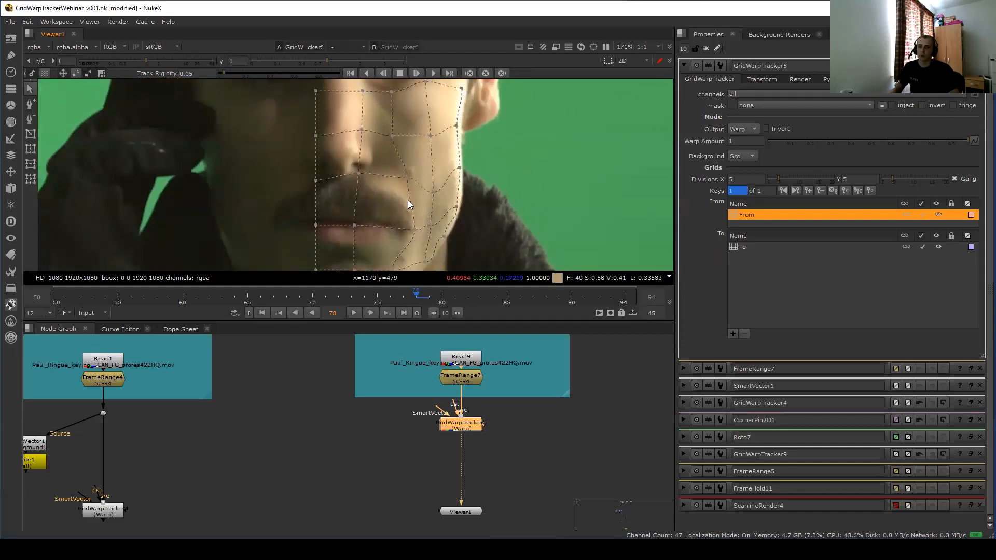
{"action": "left_click", "coordinate": [29, 103]}
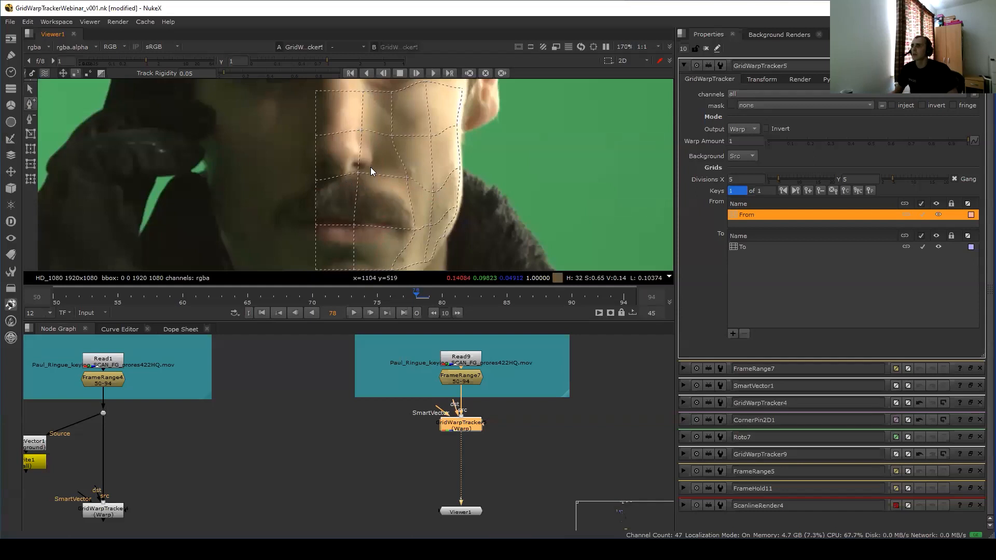
{"action": "left_click", "coordinate": [371, 174]}
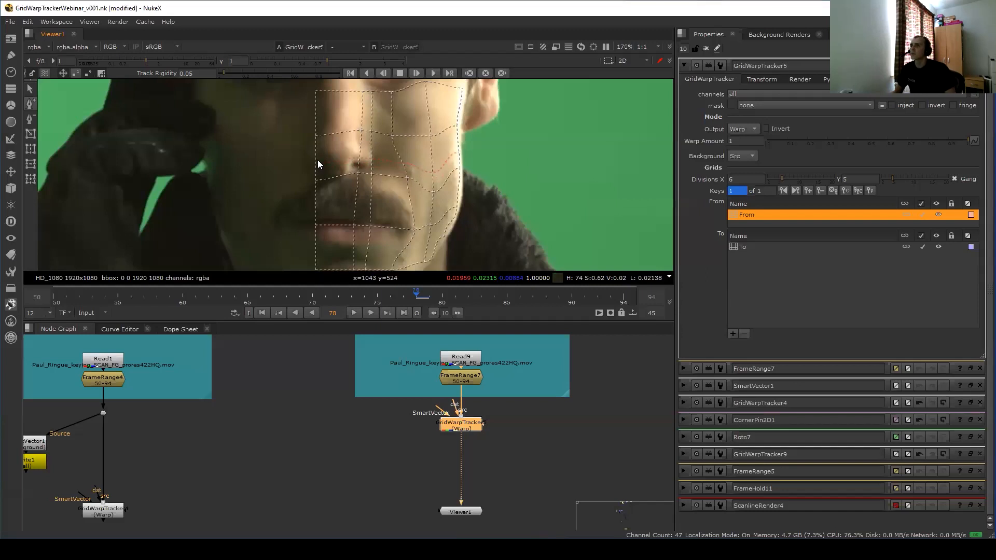
{"action": "left_click", "coordinate": [370, 158]}
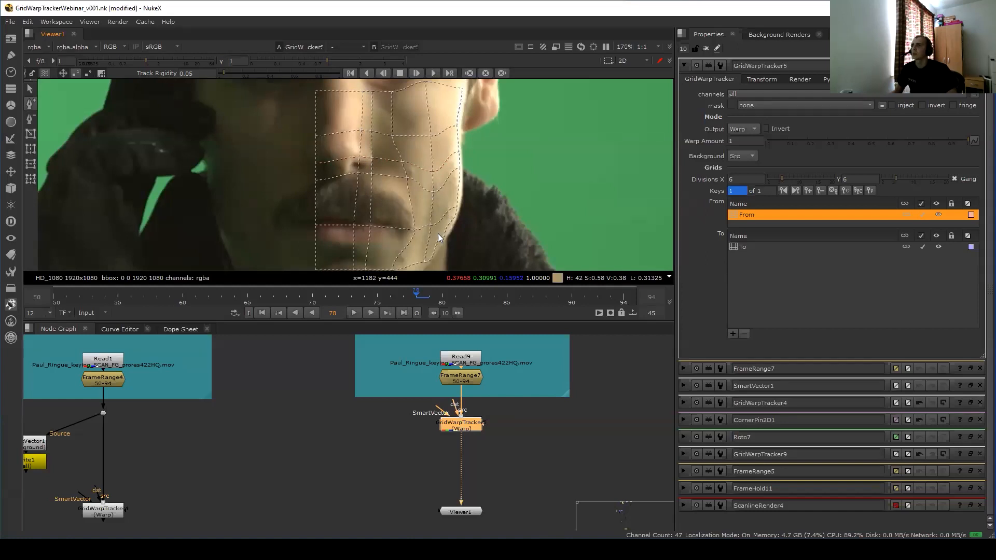
Insert two more horizontal grid lines, one across the upper nose and cheek and one below the lips, giving 8 Y divisions.
{"action": "middle_click_drag", "start_coordinate": [438, 234], "coordinate": [438, 270]}
{"action": "left_click", "coordinate": [319, 148]}
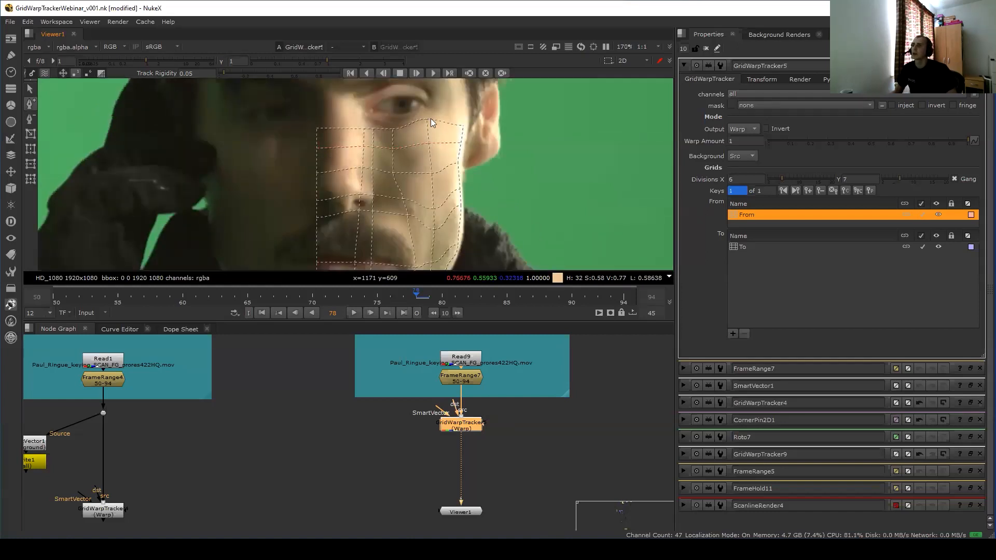
{"action": "middle_click_drag", "start_coordinate": [430, 122], "coordinate": [429, 78]}
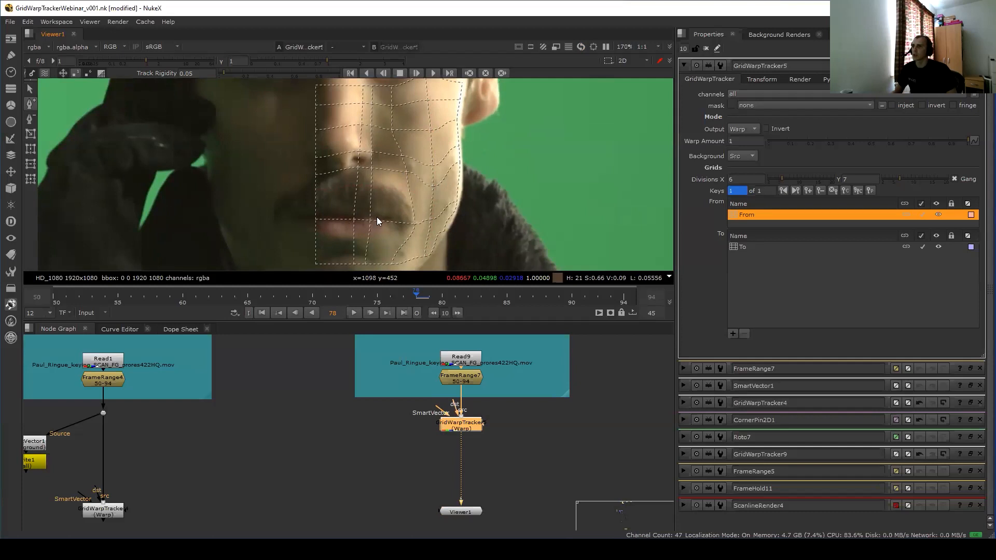
{"action": "middle_click_drag", "start_coordinate": [339, 211], "coordinate": [316, 207]}
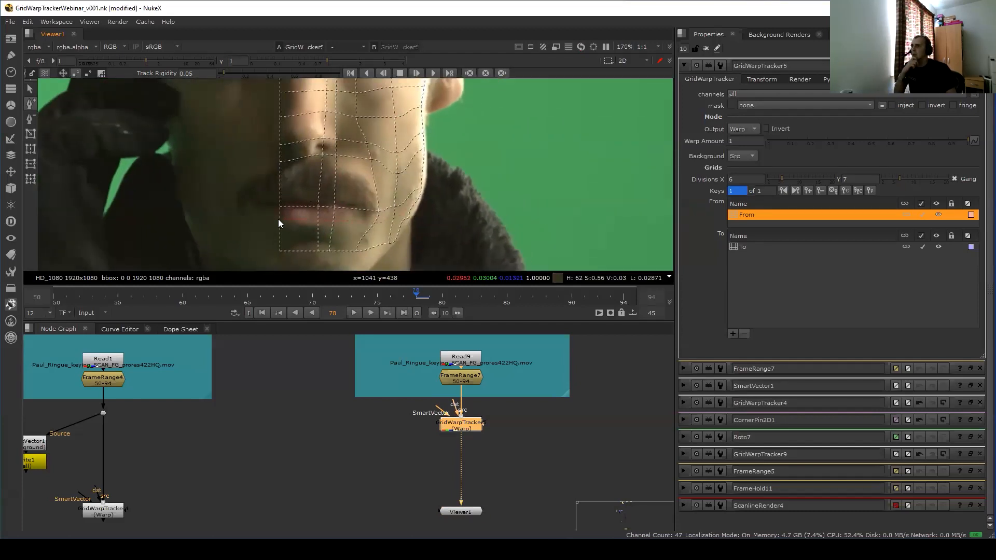
{"action": "left_click", "coordinate": [315, 225]}
Adjust the From grid points around the lips so the grid lines follow the mouth's shape.
{"action": "left_click", "coordinate": [30, 88]}
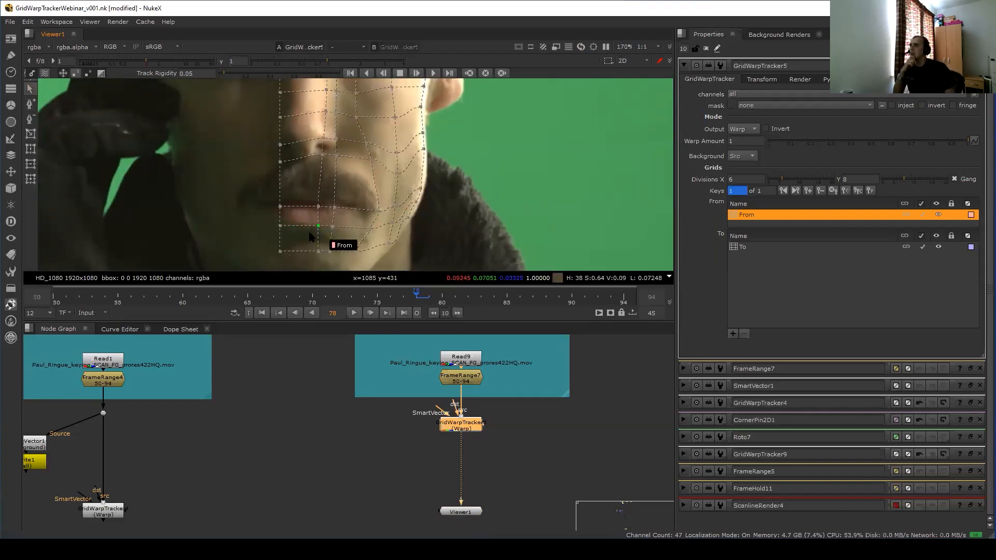
{"action": "left_click_drag", "start_coordinate": [331, 226], "coordinate": [365, 223]}
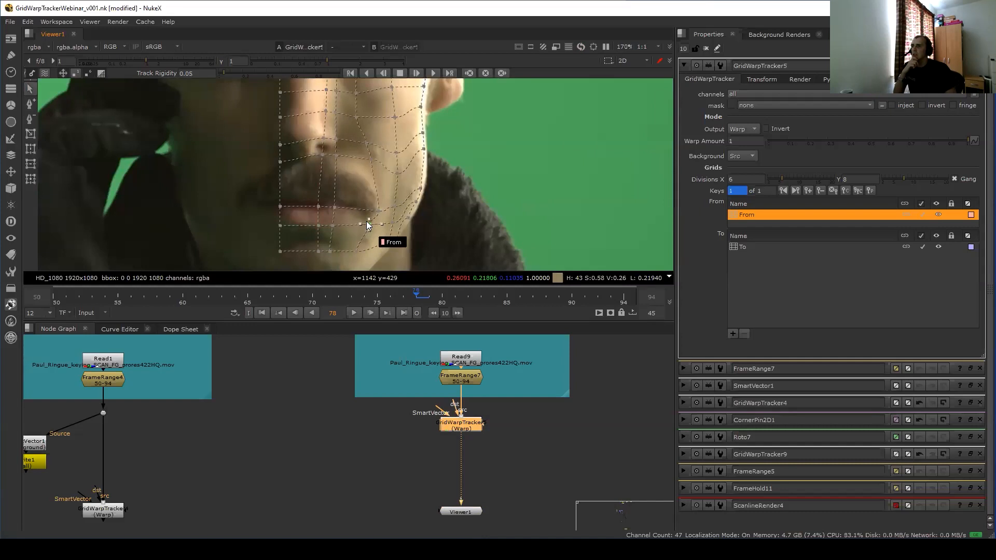
{"action": "left_click_drag", "start_coordinate": [280, 226], "coordinate": [280, 204]}
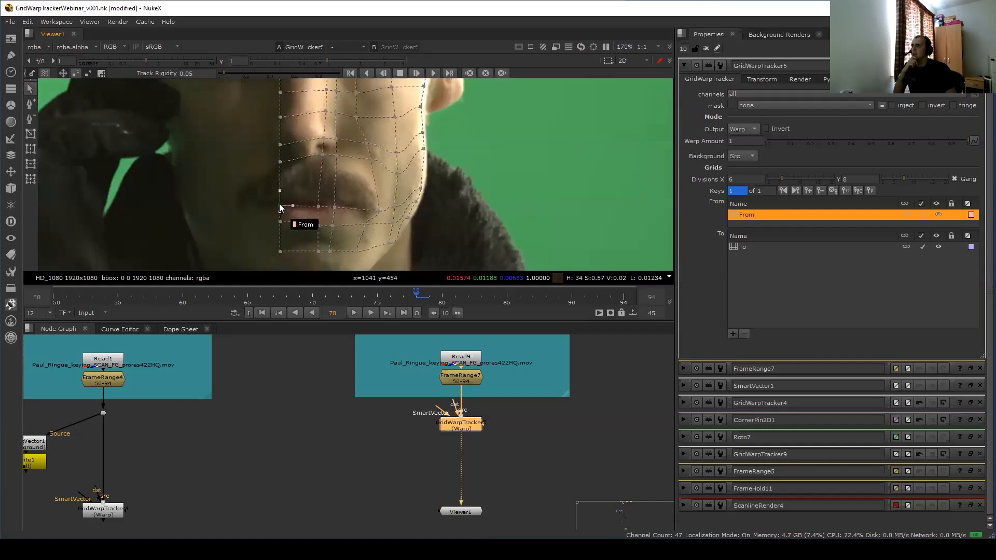
{"action": "left_click", "coordinate": [337, 204]}
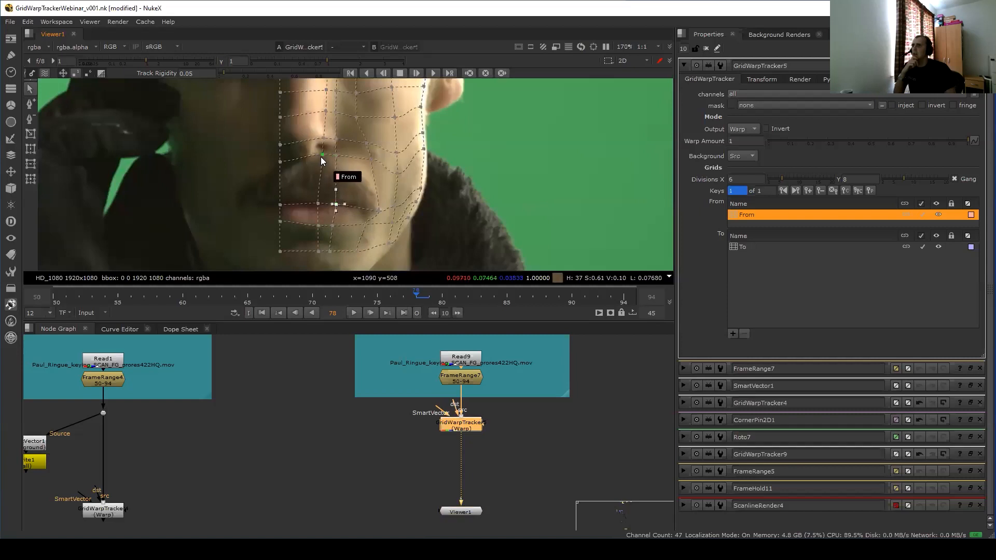
Shift the grid points beneath and beside the nostril outward to match the base of the nose.
{"action": "left_click_drag", "start_coordinate": [322, 155], "coordinate": [309, 160]}
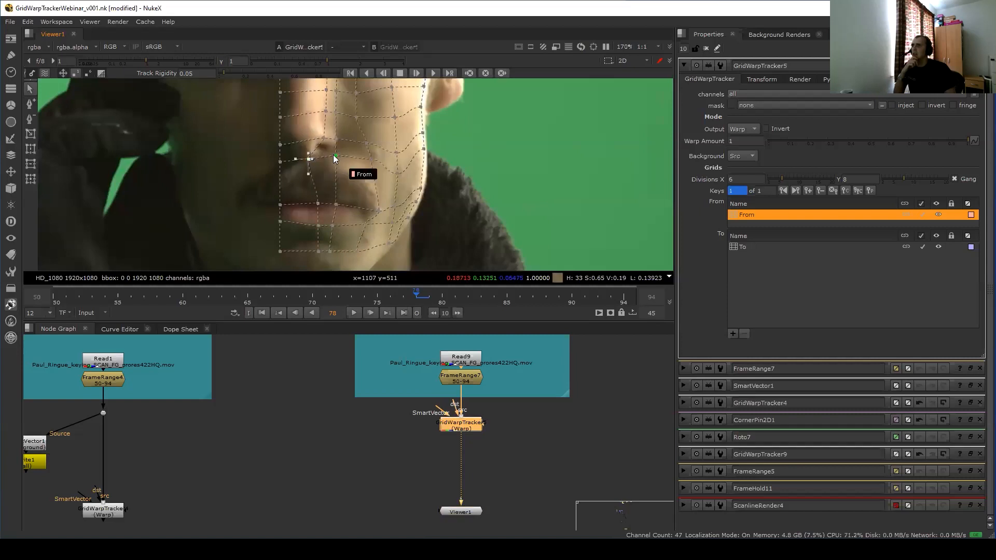
{"action": "left_click", "coordinate": [320, 137]}
{"action": "left_click_drag", "start_coordinate": [320, 138], "coordinate": [311, 138]}
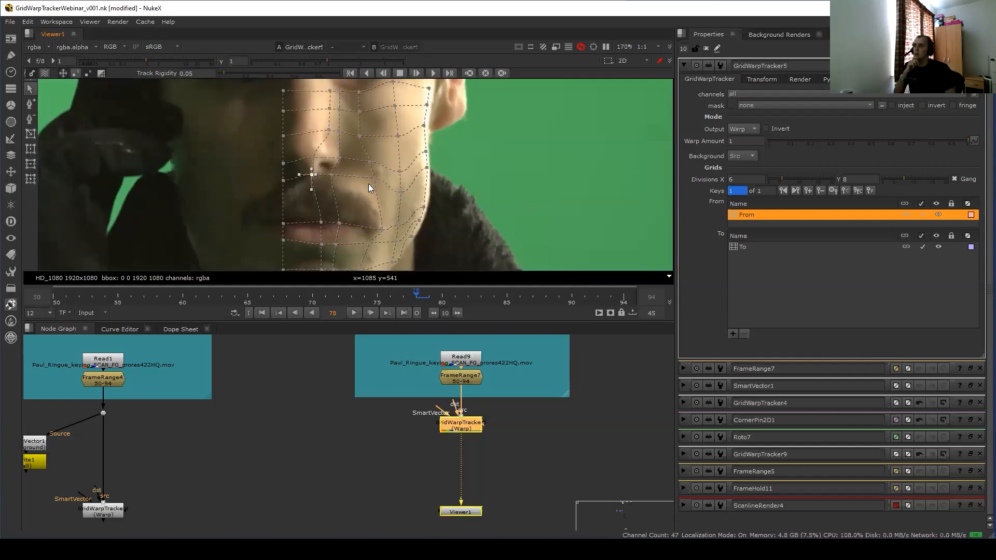
Reposition the grid points on the cheek beside the nostril, including two points moved together, to follow the smile line.
{"action": "middle_click_drag", "start_coordinate": [368, 184], "coordinate": [356, 193]}
{"action": "scroll", "coordinate": [385, 156], "scroll_direction": "down", "scroll_amount": 1}
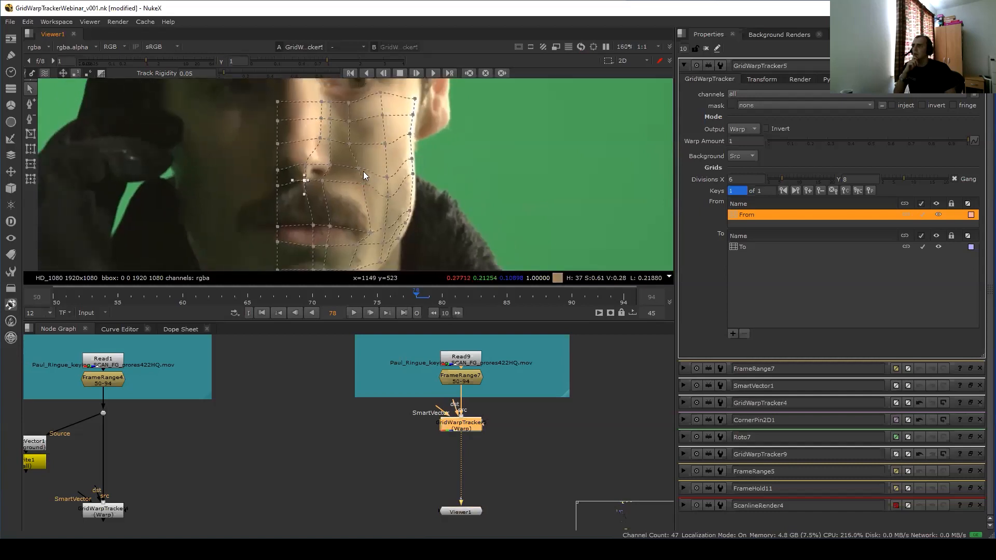
{"action": "left_click", "coordinate": [360, 186]}
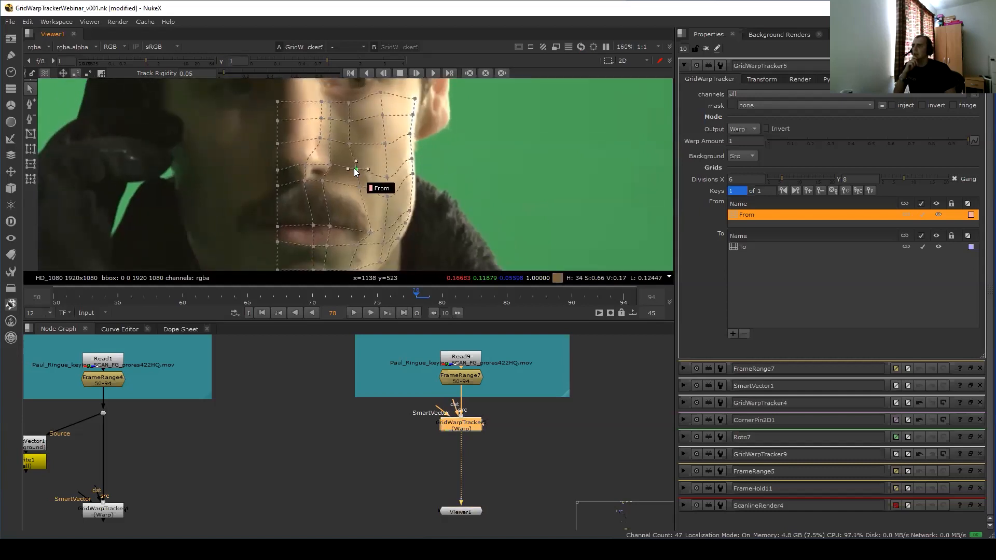
{"action": "scroll", "coordinate": [362, 182], "scroll_direction": "up", "scroll_amount": 5}
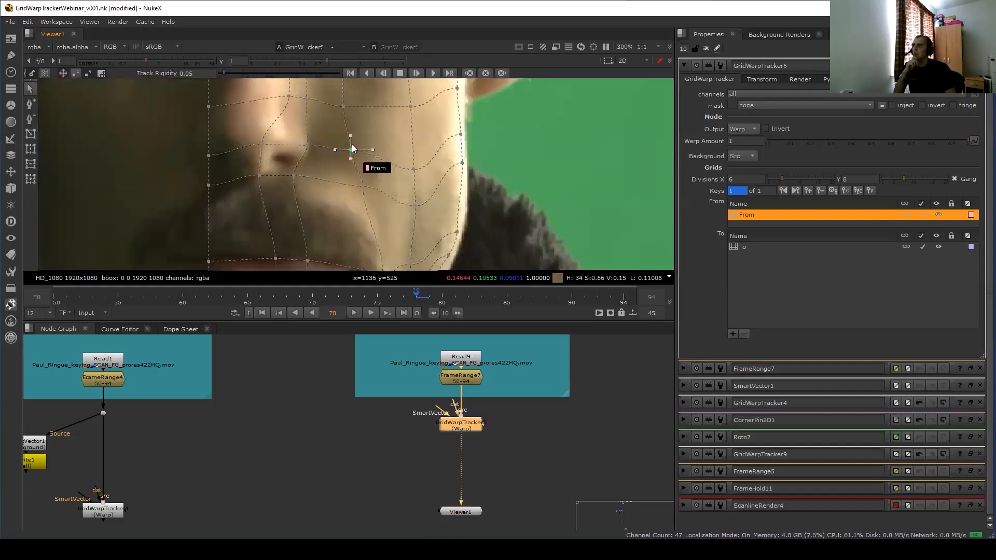
{"action": "left_click_drag", "start_coordinate": [353, 154], "coordinate": [411, 154]}
{"action": "left_click_drag", "start_coordinate": [338, 204], "coordinate": [369, 131]}
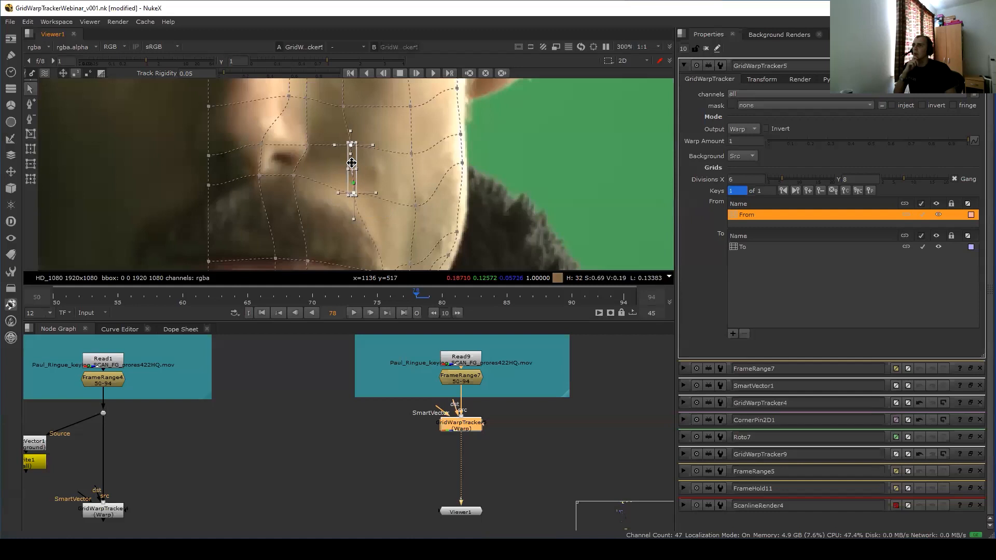
{"action": "mouse_move", "coordinate": [352, 168]}
{"action": "left_mouse_down"}
{"action": "mouse_move", "coordinate": [343, 166]}
{"action": "mouse_move", "coordinate": [345, 177]}
{"action": "left_mouse_up"}
{"action": "key", "text": "ctrl+a"}
{"action": "key", "text": "z"}
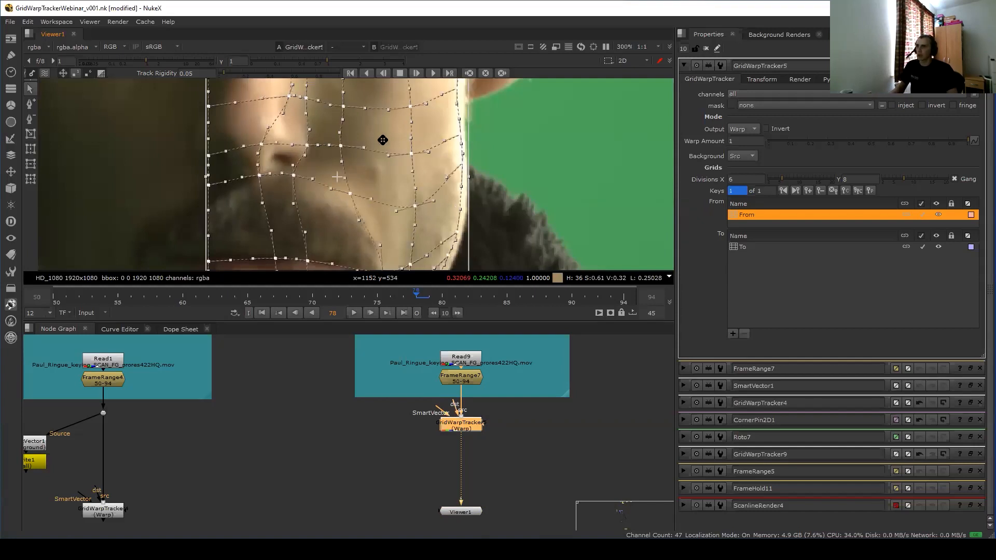
{"action": "left_click", "coordinate": [516, 131]}
{"action": "scroll", "coordinate": [493, 151], "scroll_direction": "down", "scroll_amount": 3}
{"action": "scroll", "coordinate": [491, 149], "scroll_direction": "down", "scroll_amount": 2}
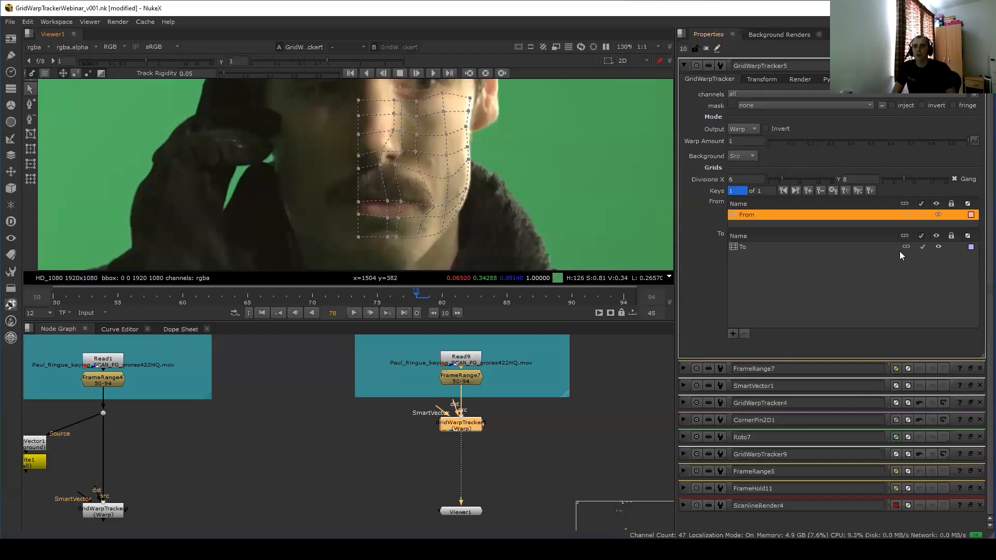
Unlink the From and To grids to compare their keyframes, and link them again.
{"action": "left_click", "coordinate": [903, 248]}
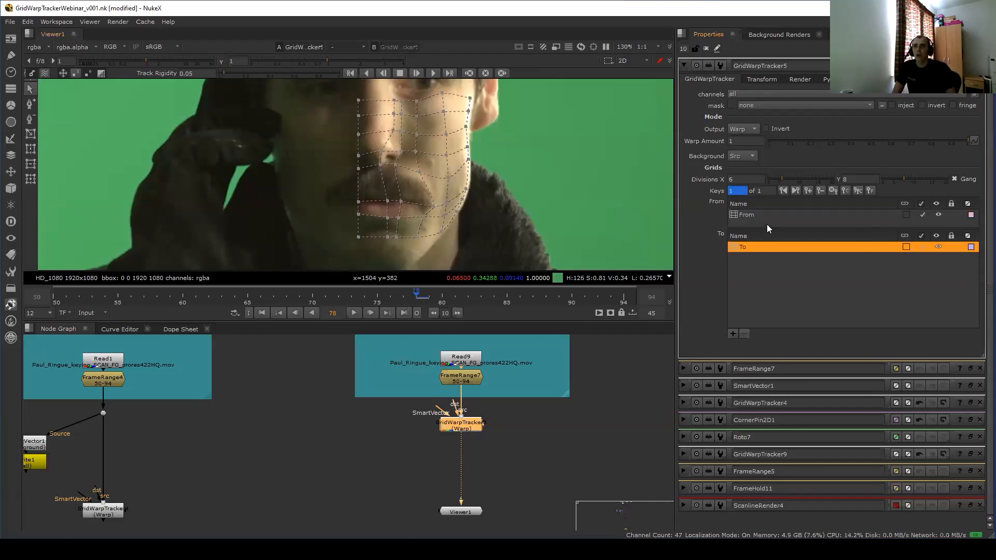
{"action": "left_click", "coordinate": [773, 217]}
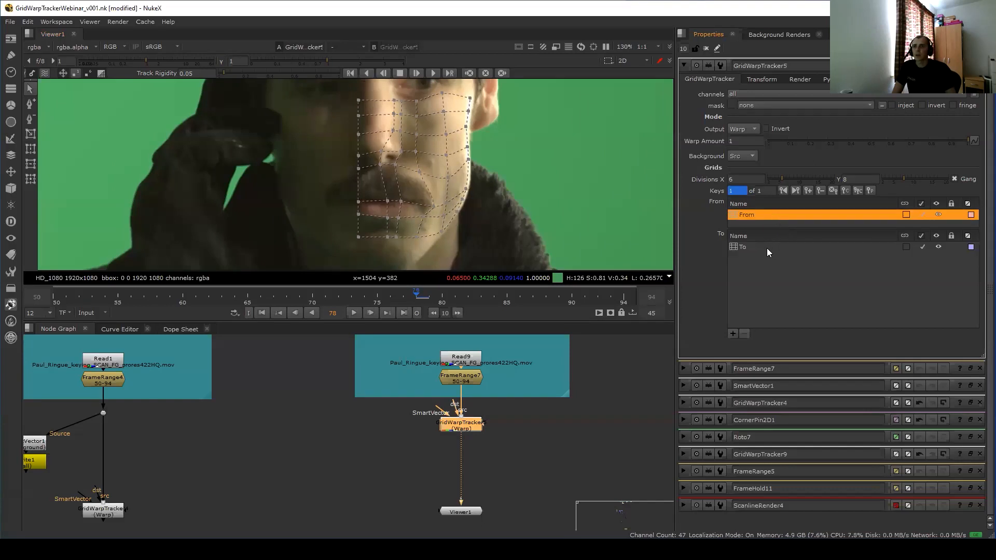
{"action": "left_click", "coordinate": [767, 248]}
{"action": "left_click", "coordinate": [819, 190]}
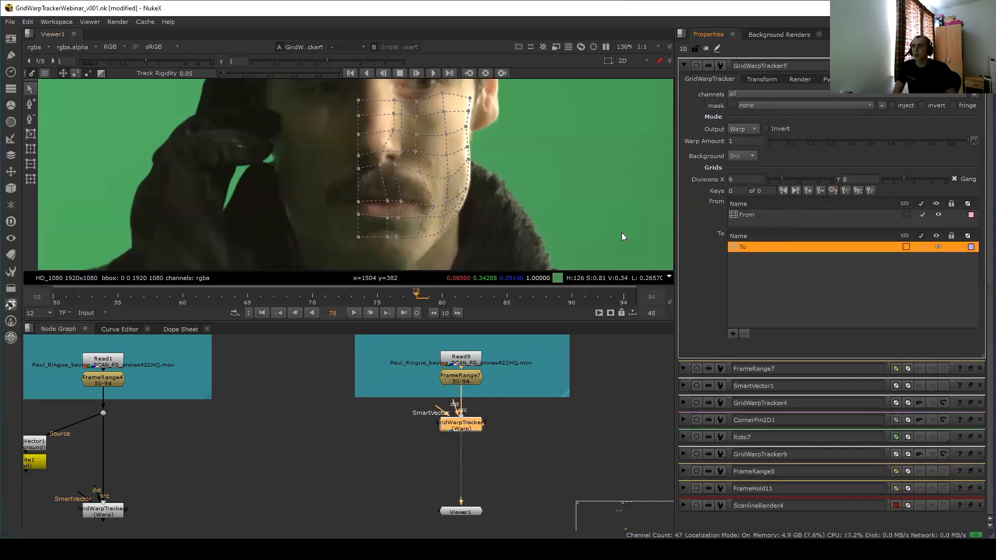
{"action": "mouse_move", "coordinate": [412, 292]}
{"action": "left_mouse_down"}
{"action": "mouse_move", "coordinate": [376, 294]}
{"action": "mouse_move", "coordinate": [416, 292]}
{"action": "left_mouse_up"}
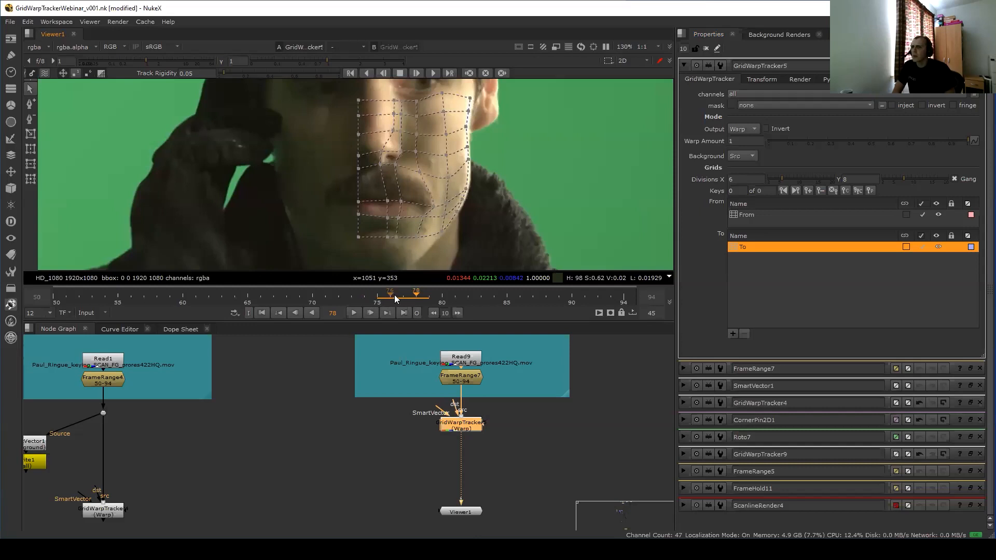
{"action": "left_click_drag", "start_coordinate": [399, 297], "coordinate": [415, 298]}
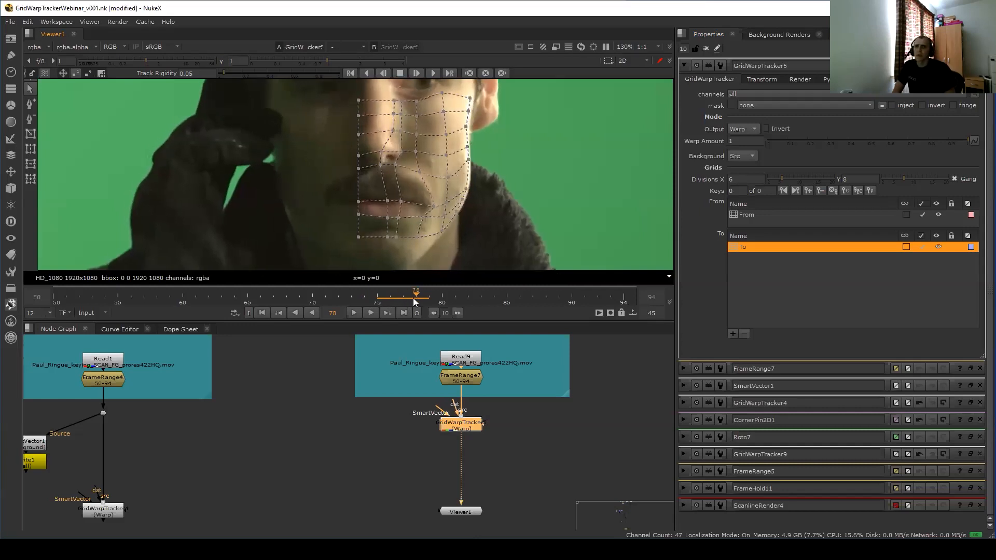
{"action": "left_click", "coordinate": [905, 215]}
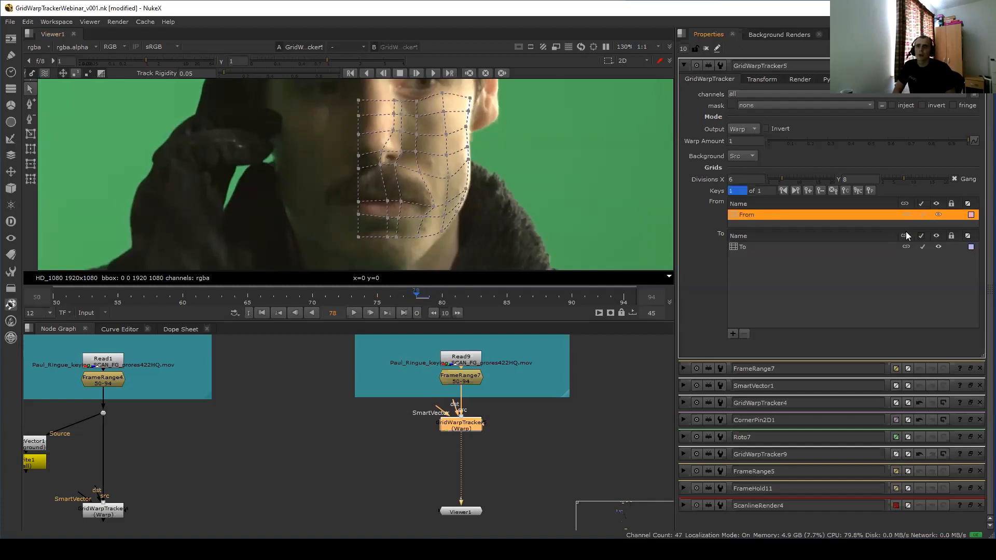
Try to track the linked grids forward from frame 78.
{"action": "left_click", "coordinate": [432, 71]}
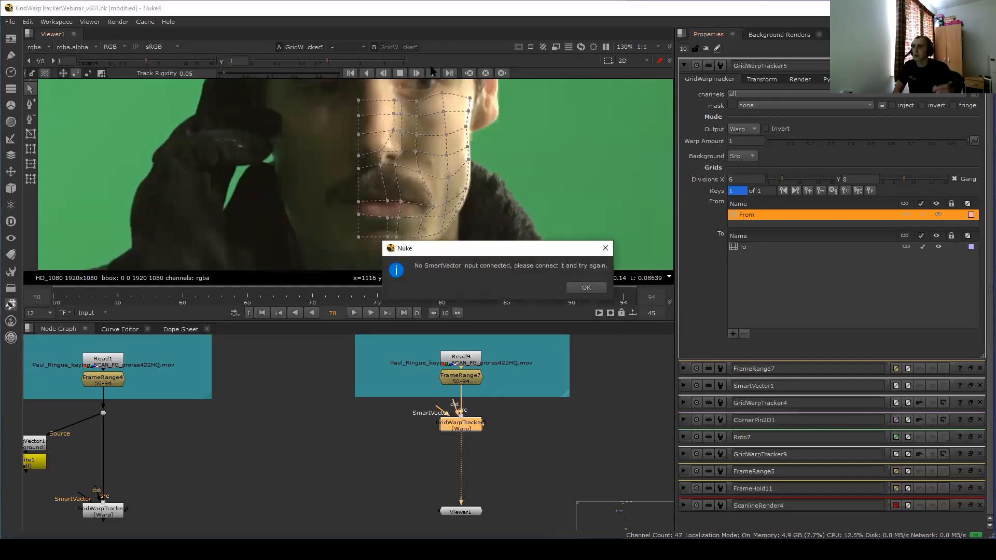
{"action": "left_click", "coordinate": [583, 288]}
Move the GridWarpTracker node down to make room and branch a Dot off FrameRange7 beside it.
{"action": "left_click_drag", "start_coordinate": [455, 437], "coordinate": [458, 473]}
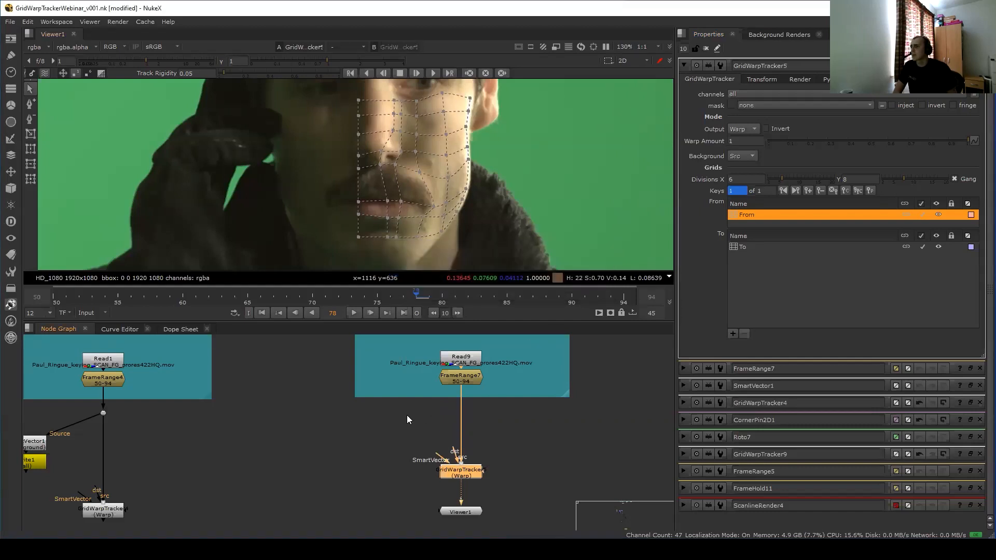
{"action": "scroll", "coordinate": [441, 415], "scroll_direction": "up", "scroll_amount": 2}
{"action": "left_click_drag", "start_coordinate": [464, 429], "coordinate": [372, 427], "text": "ctrl+shift"}
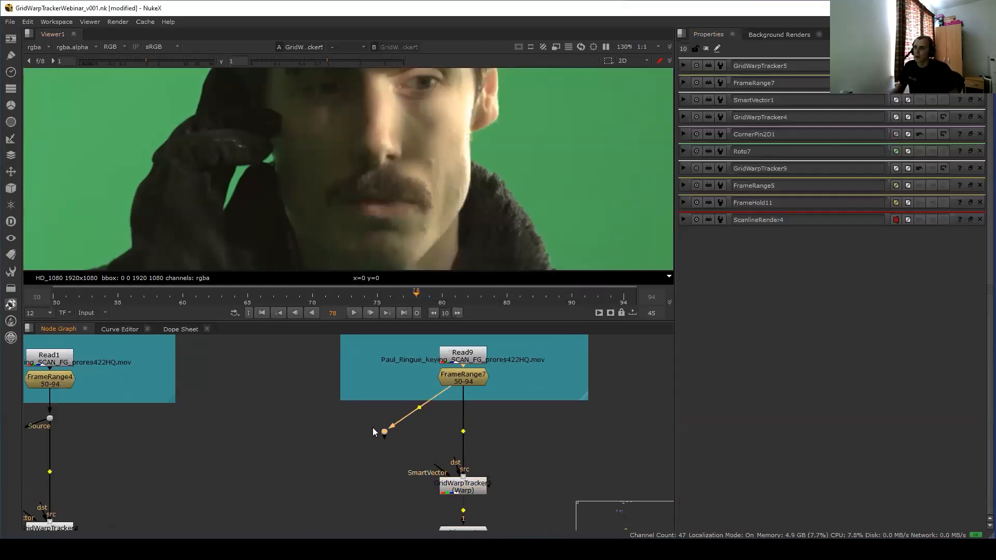
Add a SmartVector node fed by FrameRange7, connected to the GridWarpTracker's SmartVector input, and place it beside the main branch.
{"action": "key", "text": "Tab"}
{"action": "type", "text": "smat"}
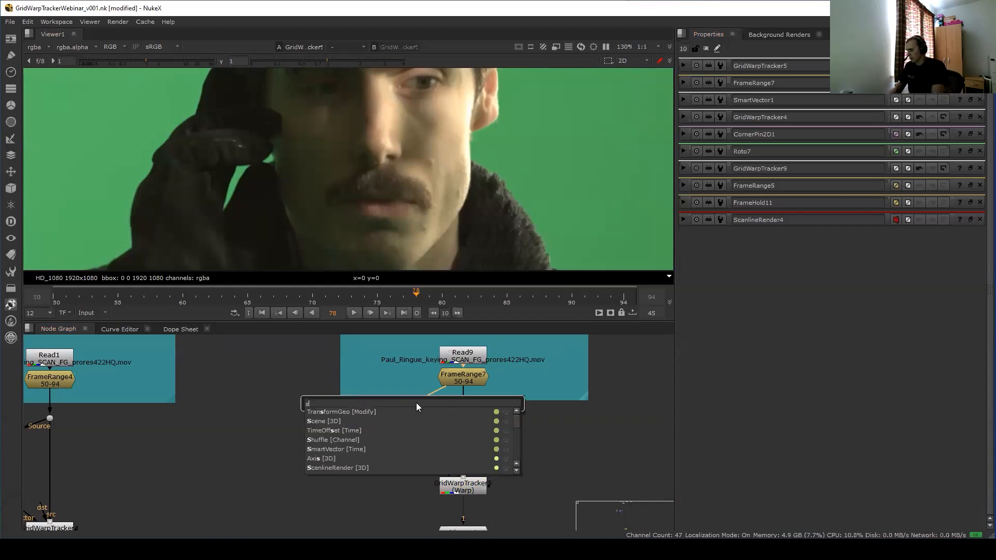
{"action": "key", "text": "Return"}
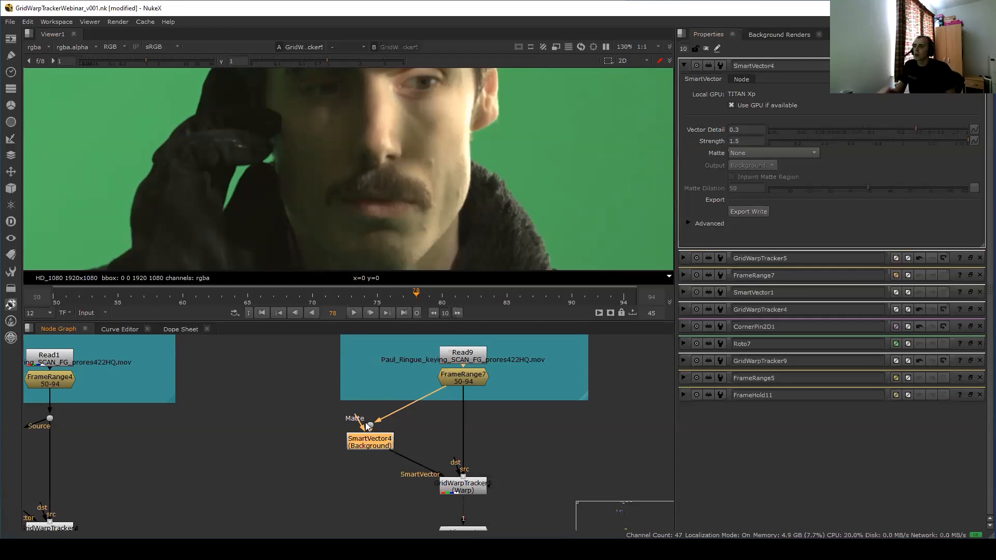
{"action": "left_click", "coordinate": [374, 428]}
{"action": "left_click", "coordinate": [379, 435]}
{"action": "double_click", "coordinate": [380, 440]}
{"action": "left_click_drag", "start_coordinate": [380, 439], "coordinate": [381, 437]}
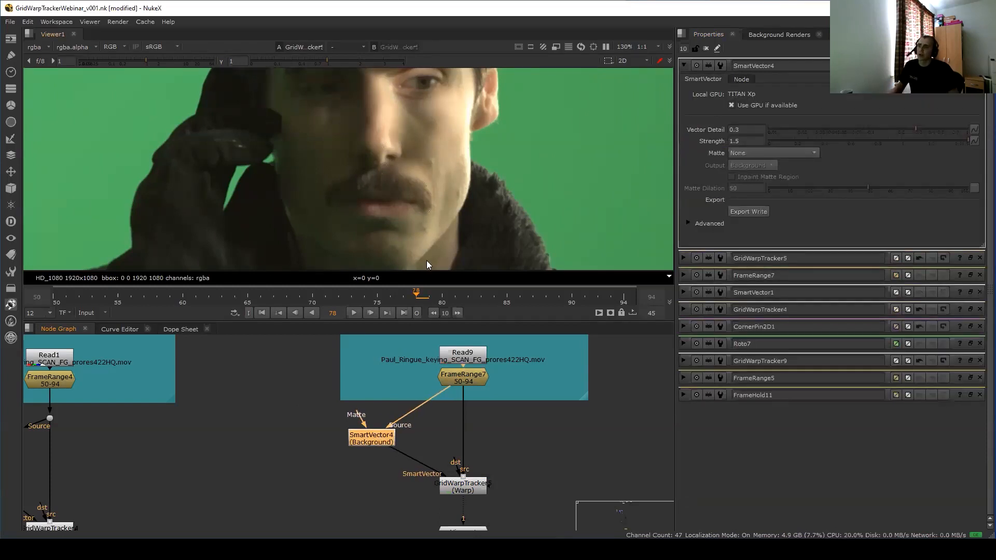
{"action": "scroll", "coordinate": [433, 171], "scroll_direction": "down", "scroll_amount": 3}
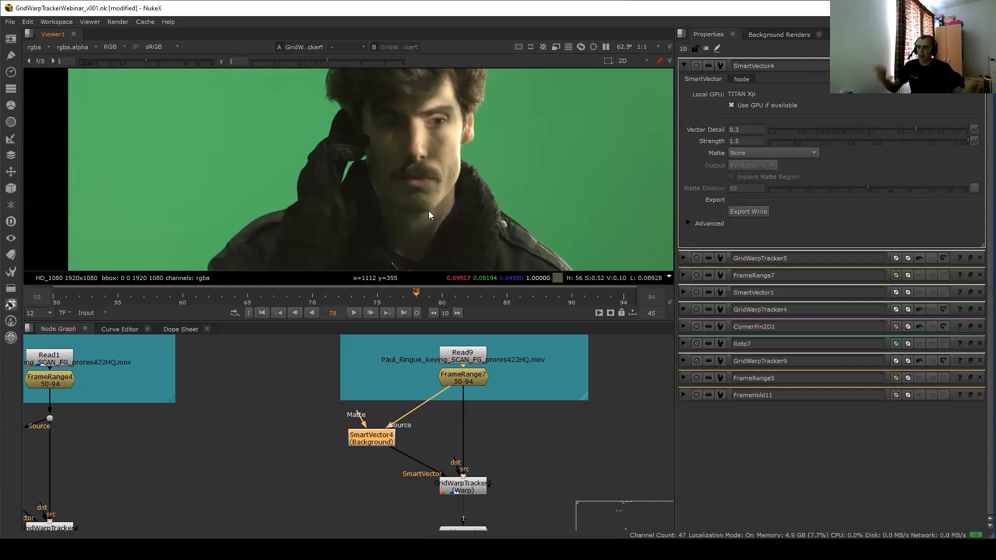
{"action": "scroll", "coordinate": [415, 195], "scroll_direction": "down", "scroll_amount": 4}
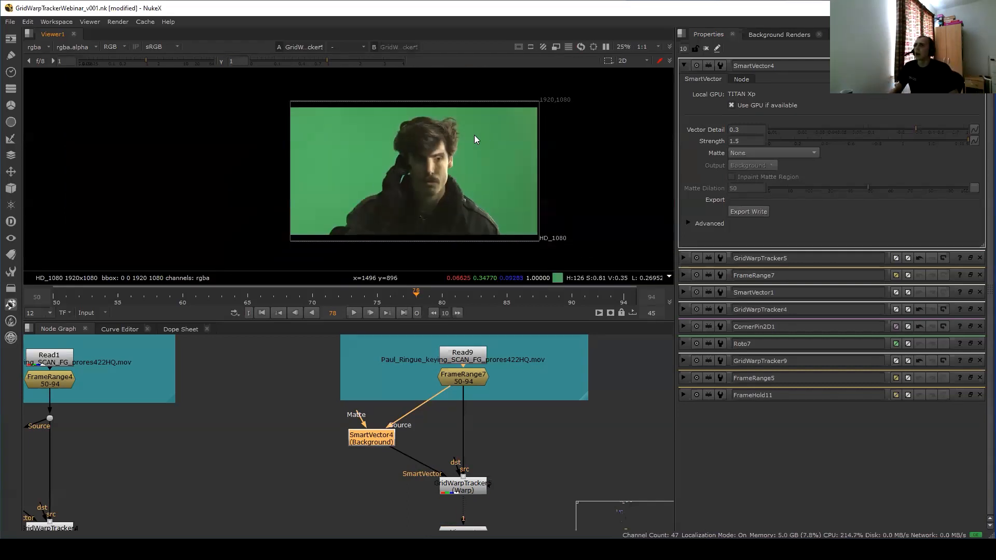
{"action": "left_click_drag", "start_coordinate": [487, 121], "coordinate": [528, 169], "text": "ctrl+shift"}
{"action": "left_click_drag", "start_coordinate": [313, 130], "coordinate": [355, 177], "text": "ctrl+shift"}
{"action": "left_click", "coordinate": [355, 177], "text": "ctrl"}
Insert a Crop node below FrameRange7 so that it feeds both the SmartVector and the GridWarpTracker.
{"action": "middle_click_drag", "start_coordinate": [389, 386], "coordinate": [335, 382]}
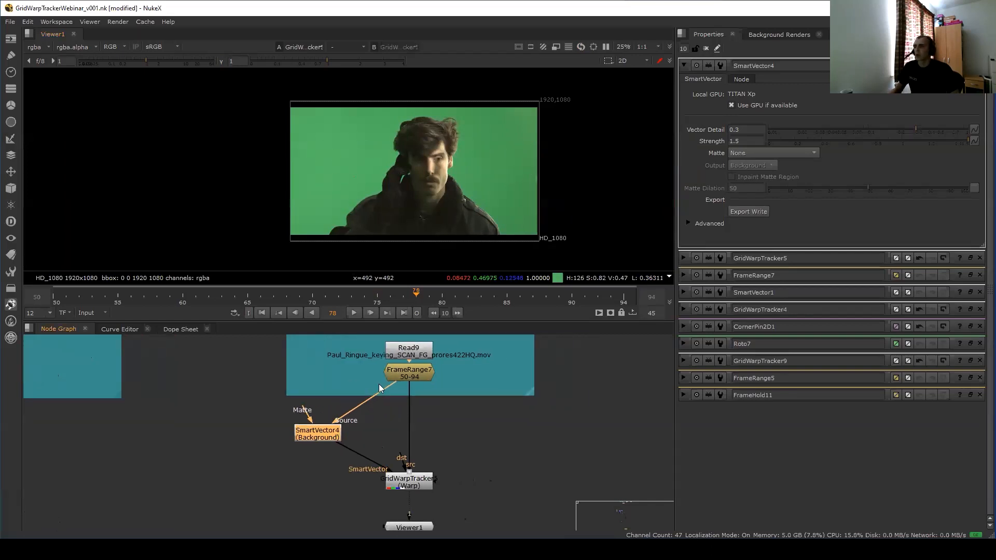
{"action": "middle_click_drag", "start_coordinate": [420, 369], "coordinate": [399, 397]}
{"action": "left_click", "coordinate": [399, 395], "text": "ctrl"}
{"action": "key", "text": "Tab"}
{"action": "type", "text": "crop"}
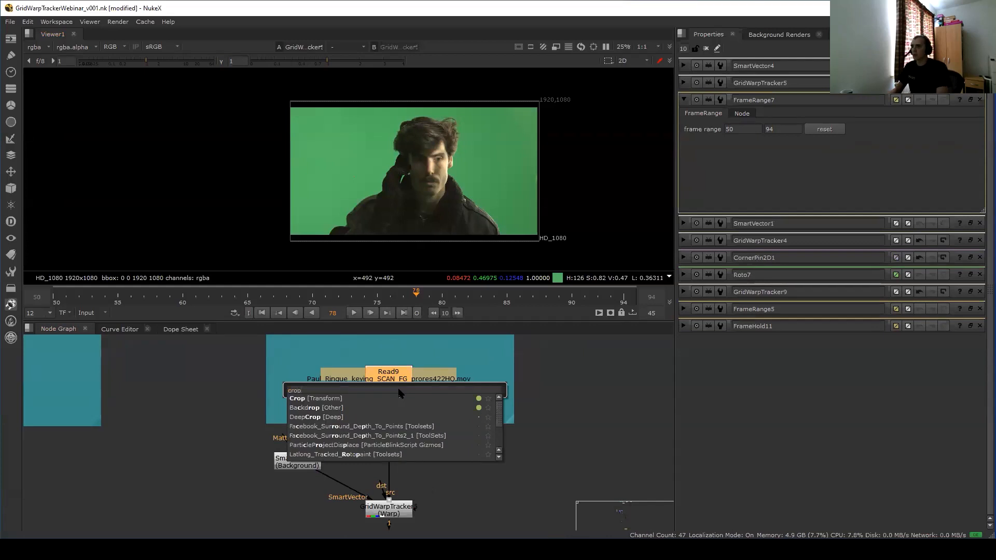
{"action": "key", "text": "Return"}
{"action": "left_click", "coordinate": [443, 397]}
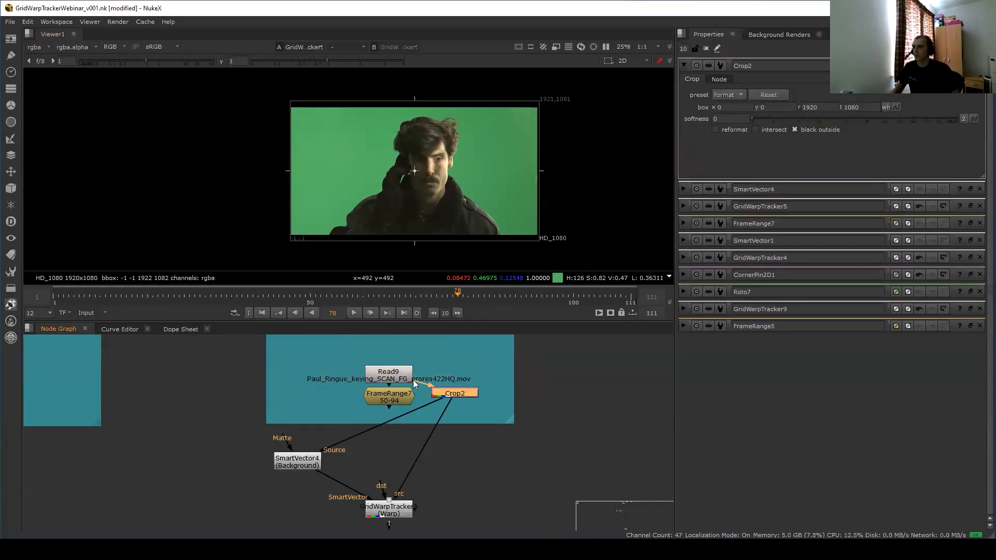
{"action": "left_click_drag", "start_coordinate": [448, 397], "coordinate": [383, 440]}
Set the crop box around the actor to x 580, y 160, r 1530, t 1016 with reformat on and black outside off, and view the Crop output.
{"action": "left_click_drag", "start_coordinate": [291, 170], "coordinate": [357, 171]}
{"action": "left_click_drag", "start_coordinate": [539, 172], "coordinate": [497, 169]}
{"action": "left_click_drag", "start_coordinate": [447, 101], "coordinate": [446, 109]}
{"action": "left_click_drag", "start_coordinate": [432, 241], "coordinate": [433, 220]}
{"action": "left_click_drag", "start_coordinate": [358, 178], "coordinate": [367, 179]}
{"action": "left_click", "coordinate": [730, 128]}
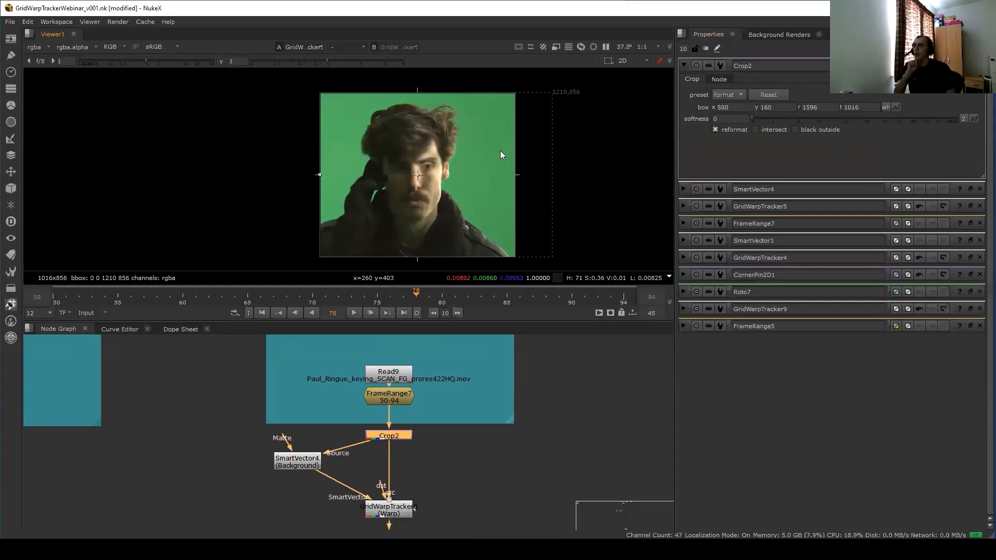
{"action": "left_click_drag", "start_coordinate": [513, 175], "coordinate": [527, 181]}
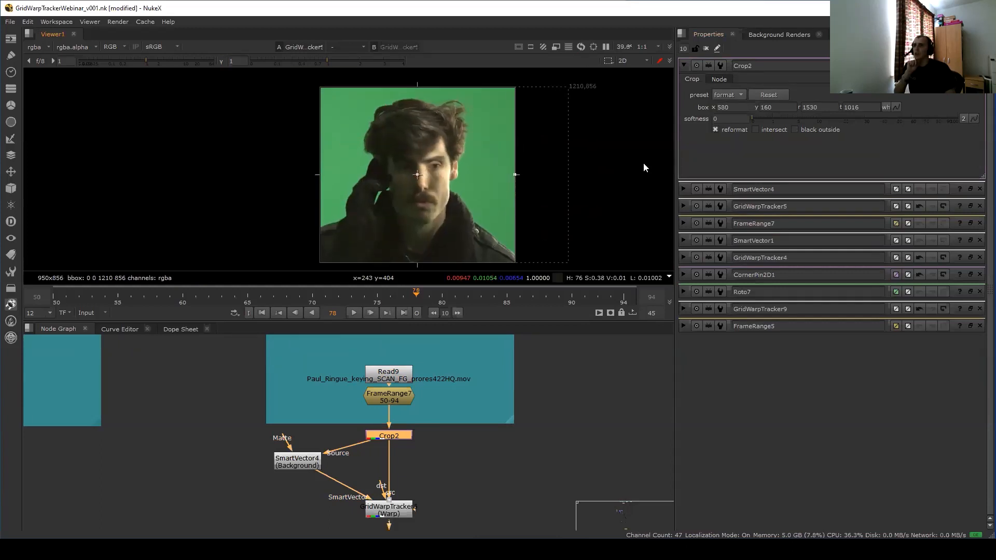
{"action": "left_click", "coordinate": [404, 434]}
{"action": "key", "text": "1"}
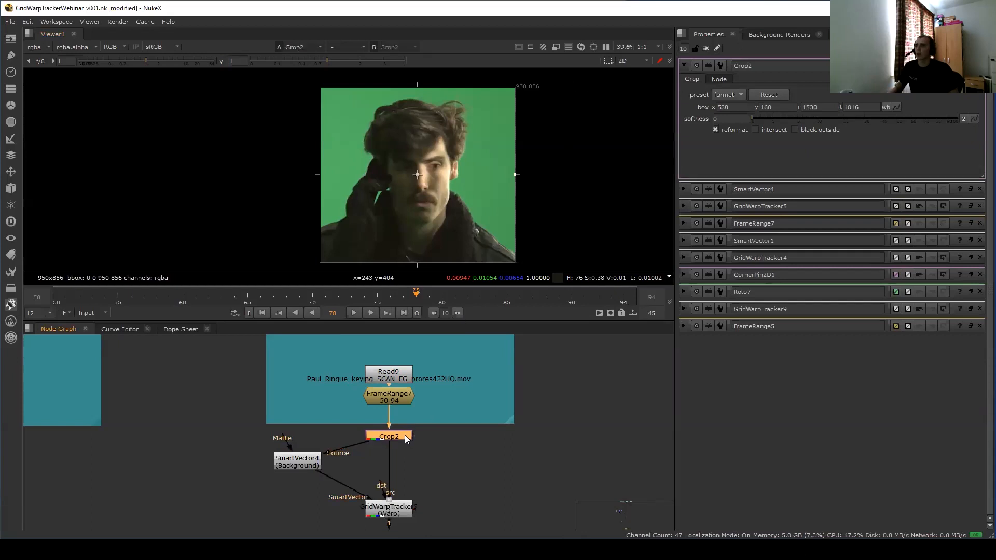
Select the whole GridWarpTracker5 grid outside the cropped frame and move it back onto the lit side of the actor's face.
{"action": "scroll", "coordinate": [421, 442], "scroll_direction": "down", "scroll_amount": 2}
{"action": "double_click", "coordinate": [401, 471]}
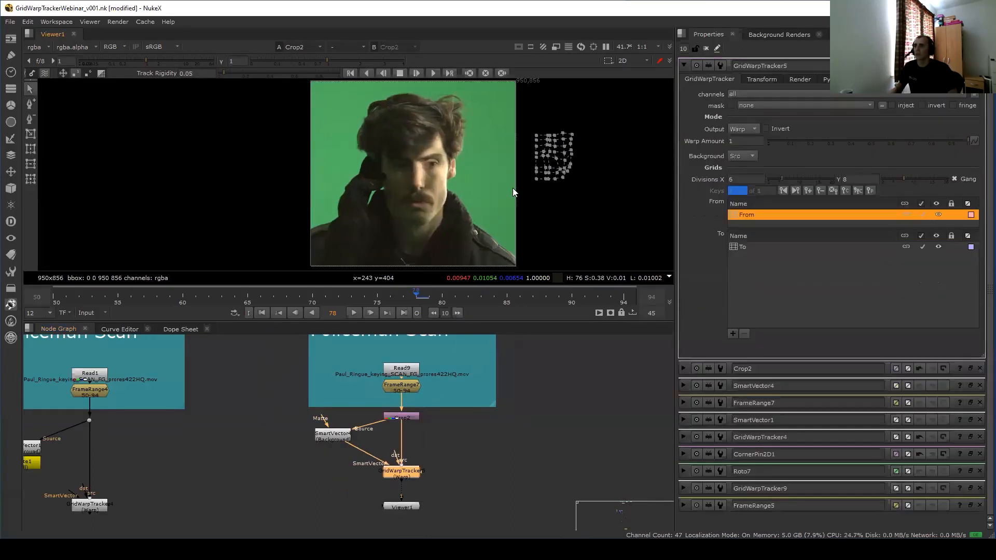
{"action": "scroll", "coordinate": [518, 176], "scroll_direction": "up", "scroll_amount": 3}
{"action": "scroll", "coordinate": [498, 215], "scroll_direction": "down", "scroll_amount": 2}
{"action": "left_click_drag", "start_coordinate": [484, 225], "coordinate": [658, 89]}
{"action": "scroll", "coordinate": [519, 171], "scroll_direction": "up", "scroll_amount": 2}
{"action": "scroll", "coordinate": [481, 161], "scroll_direction": "down", "scroll_amount": 2}
{"action": "scroll", "coordinate": [457, 176], "scroll_direction": "up", "scroll_amount": 1}
{"action": "scroll", "coordinate": [445, 183], "scroll_direction": "down", "scroll_amount": 3}
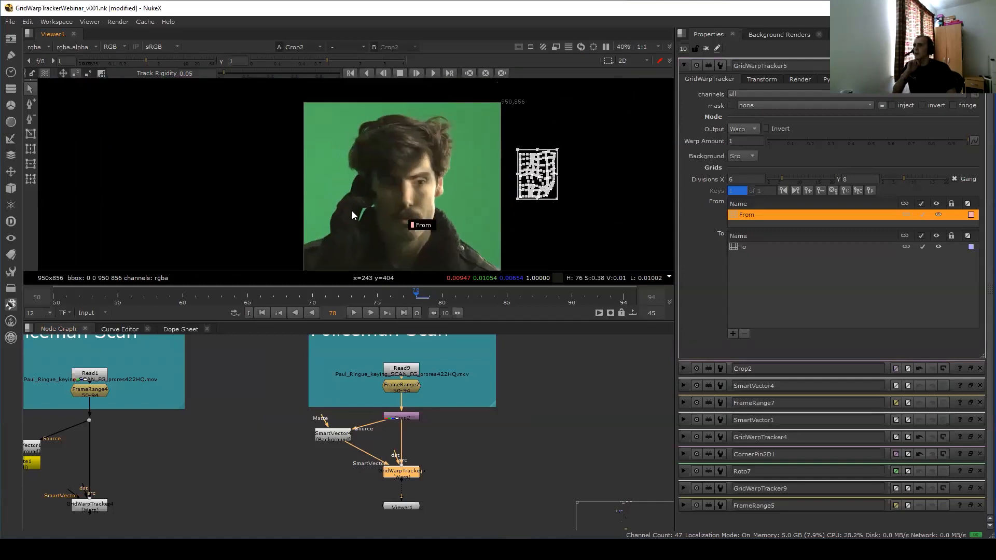
{"action": "scroll", "coordinate": [478, 201], "scroll_direction": "up", "scroll_amount": 5}
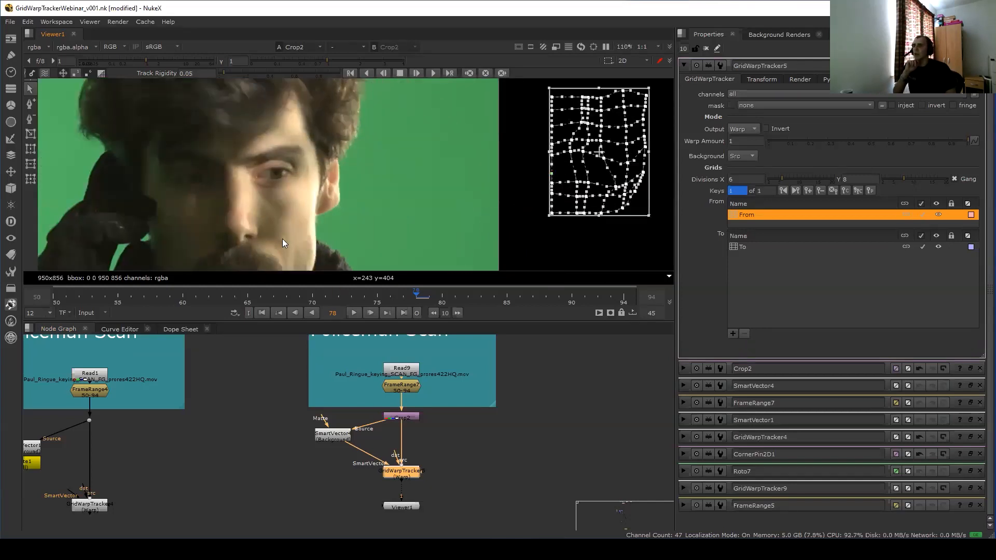
{"action": "left_click_drag", "start_coordinate": [580, 151], "coordinate": [282, 240]}
{"action": "middle_click_drag", "start_coordinate": [282, 229], "coordinate": [424, 162]}
{"action": "scroll", "coordinate": [416, 168], "scroll_direction": "up", "scroll_amount": 2}
{"action": "middle_click_drag", "start_coordinate": [399, 196], "coordinate": [373, 199]}
{"action": "left_click_drag", "start_coordinate": [376, 198], "coordinate": [364, 197]}
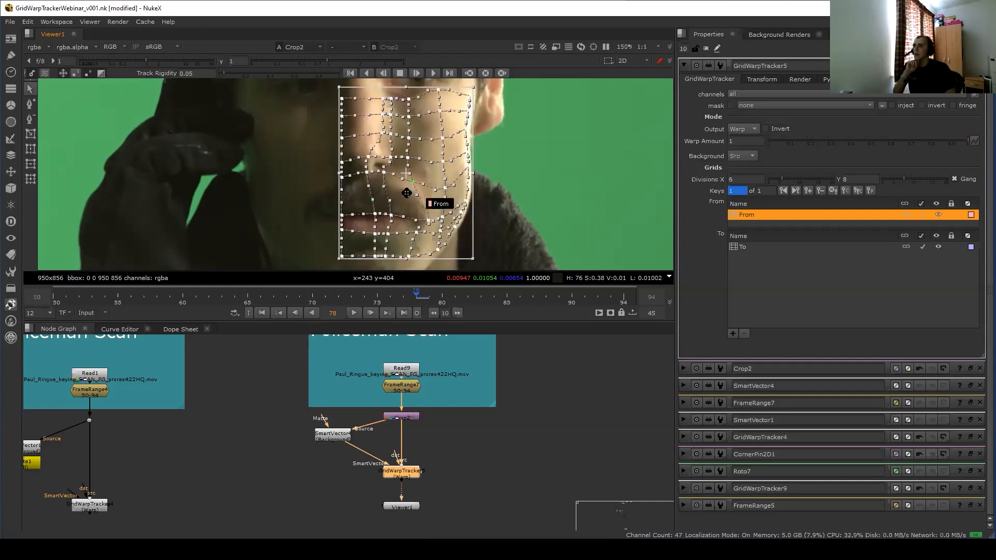
Track the GridWarpTracker5 grid backward from frame 78 to frame 50.
{"action": "scroll", "coordinate": [549, 170], "scroll_direction": "down", "scroll_amount": 2}
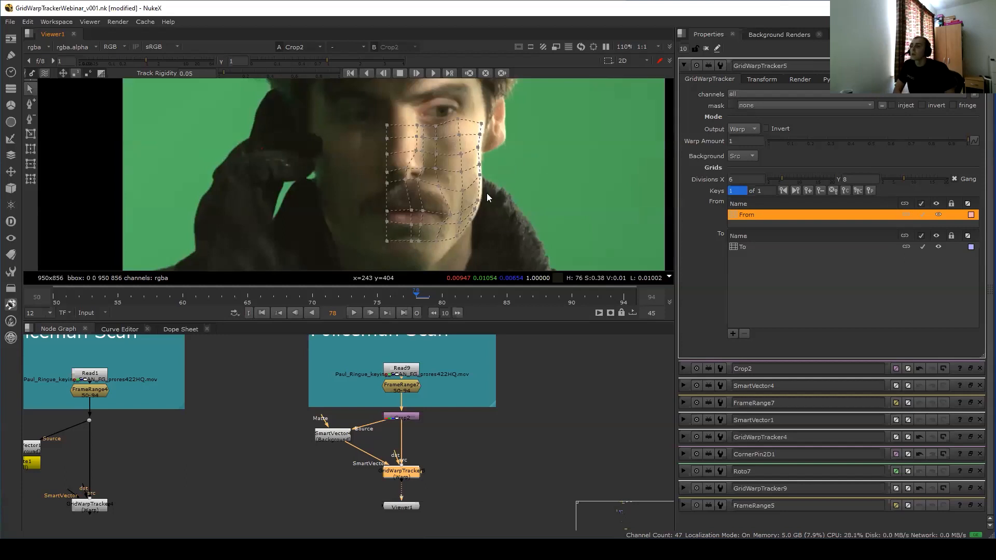
{"action": "middle_click_drag", "start_coordinate": [279, 165], "coordinate": [255, 156]}
{"action": "middle_click_drag", "start_coordinate": [316, 420], "coordinate": [270, 387]}
{"action": "double_click", "coordinate": [293, 403]}
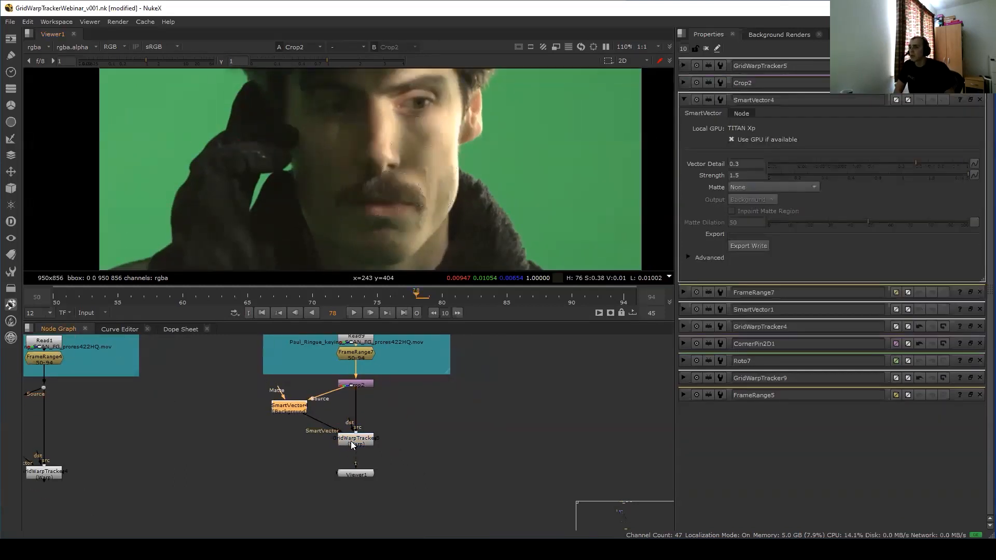
{"action": "double_click", "coordinate": [351, 441]}
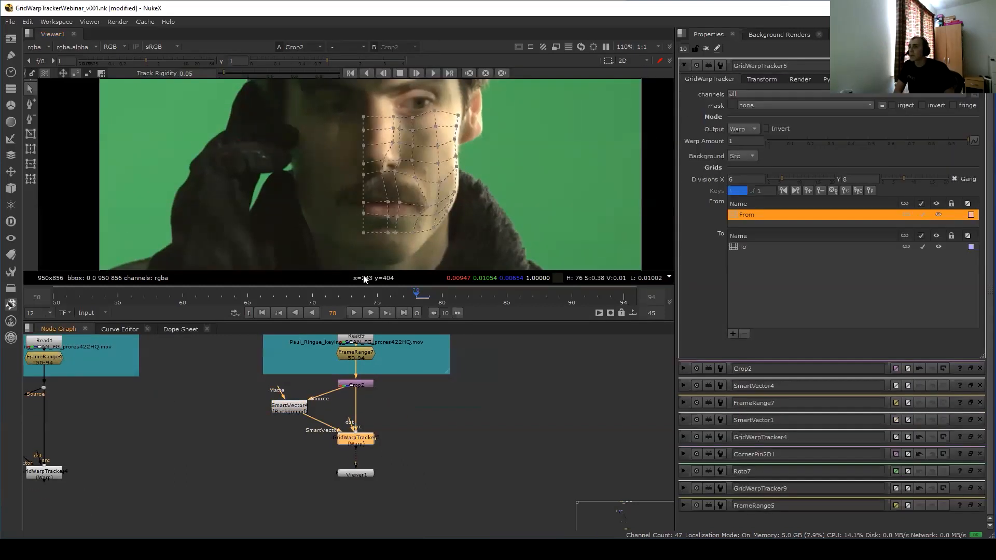
{"action": "left_click", "coordinate": [368, 72]}
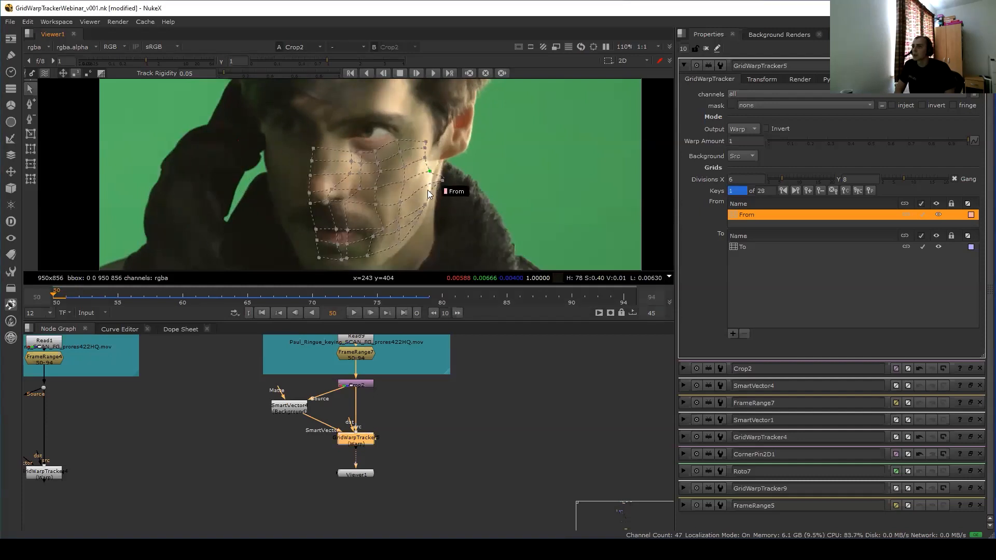
At frame 79, move the outer column of grid points inward, away from the edge of the cheek.
{"action": "left_click_drag", "start_coordinate": [92, 307], "coordinate": [429, 293]}
{"action": "scroll", "coordinate": [467, 151], "scroll_direction": "up", "scroll_amount": 2}
{"action": "left_click_drag", "start_coordinate": [478, 147], "coordinate": [435, 200]}
{"action": "scroll", "coordinate": [474, 142], "scroll_direction": "down", "scroll_amount": 2}
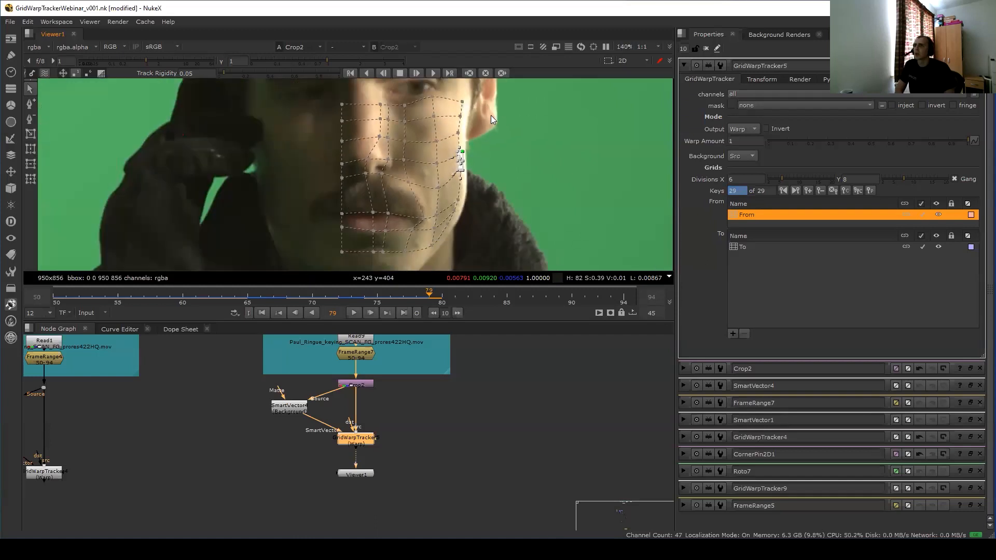
{"action": "left_click_drag", "start_coordinate": [493, 91], "coordinate": [441, 240]}
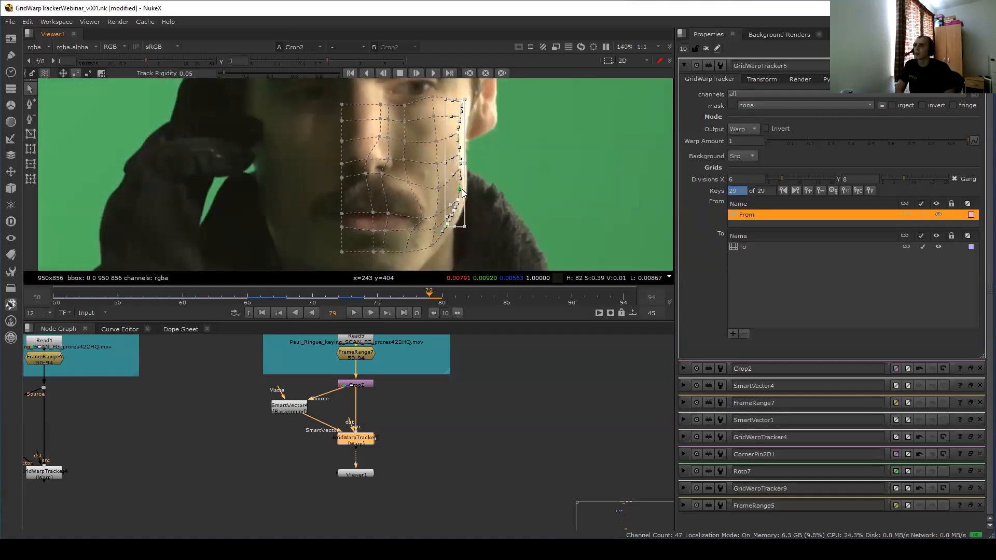
{"action": "left_click_drag", "start_coordinate": [455, 191], "coordinate": [449, 191]}
{"action": "left_click", "coordinate": [461, 195]}
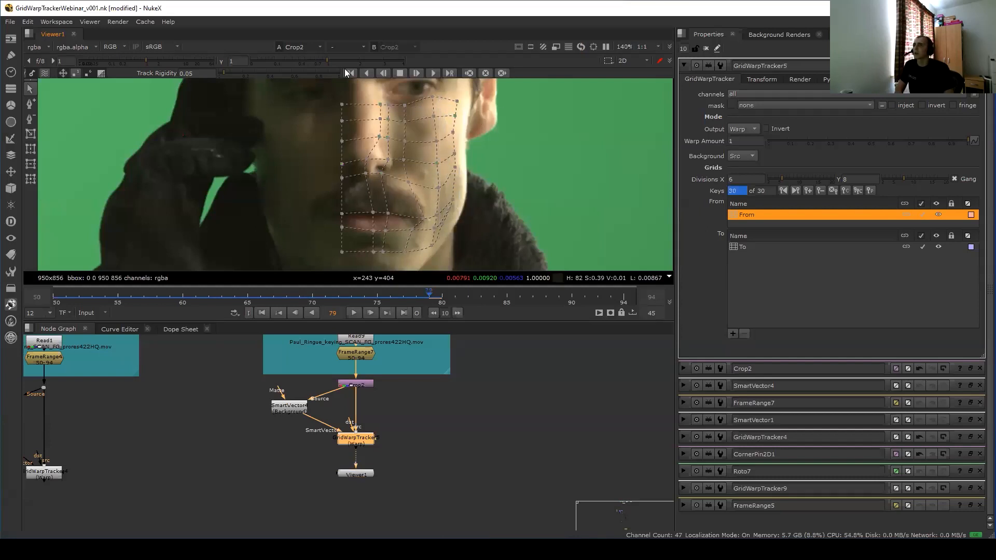
Set the Vector Detail of SmartVector4 to 1.
{"action": "double_click", "coordinate": [288, 407]}
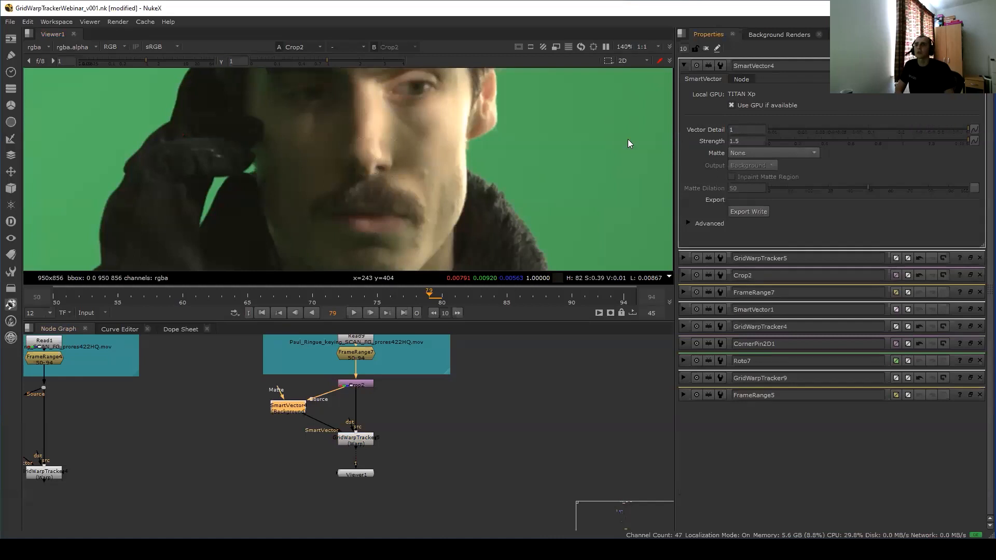
{"action": "scroll", "coordinate": [570, 128], "scroll_direction": "down", "scroll_amount": 5}
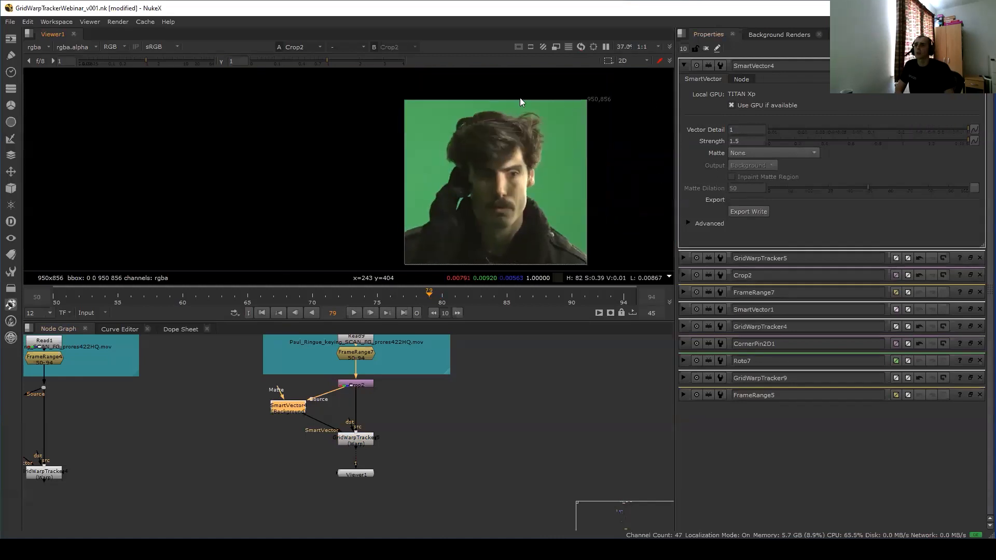
{"action": "middle_click_drag", "start_coordinate": [469, 211], "coordinate": [416, 215]}
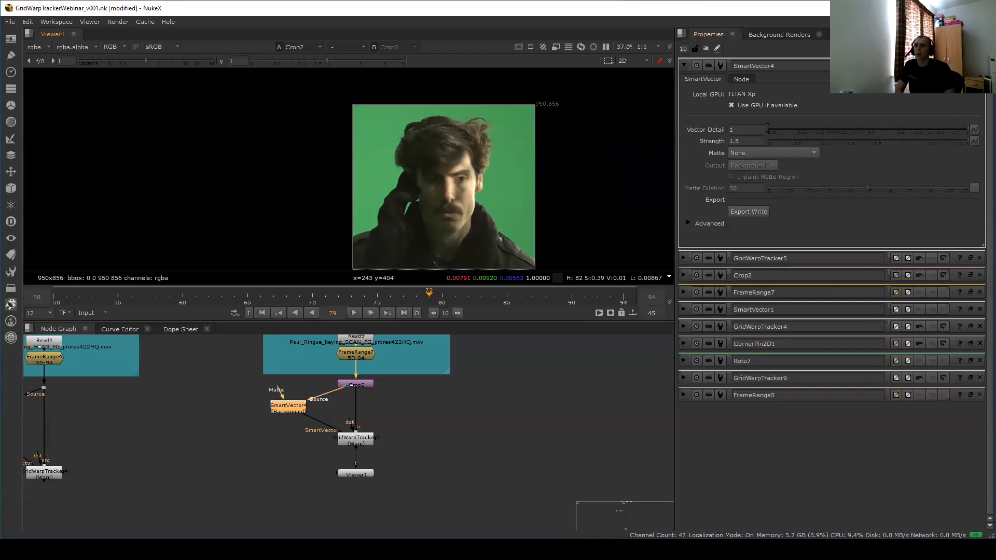
{"action": "scroll", "coordinate": [482, 184], "scroll_direction": "up", "scroll_amount": 4}
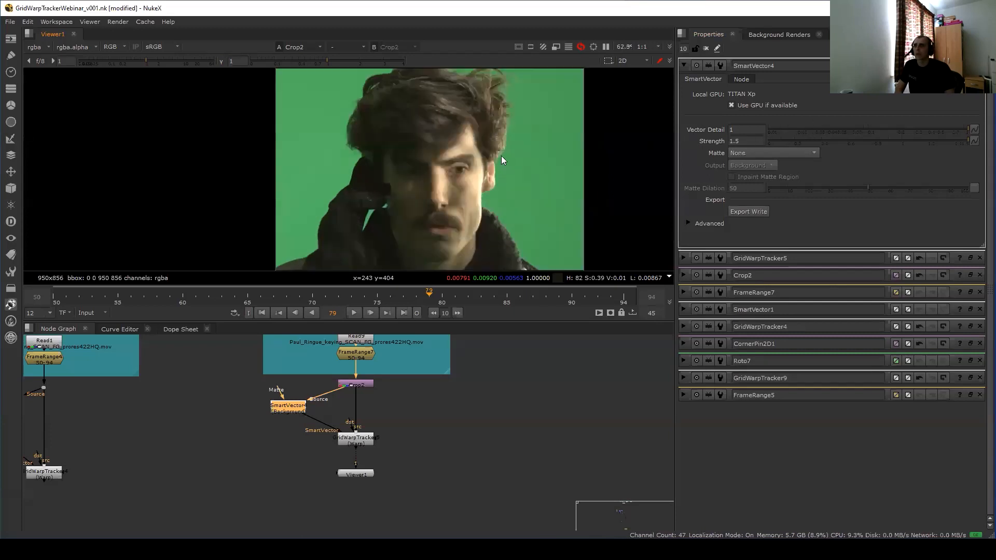
Track the GridWarpTracker5 grid from frame 79 backward to frame 50 and forward to frame 94.
{"action": "double_click", "coordinate": [363, 438]}
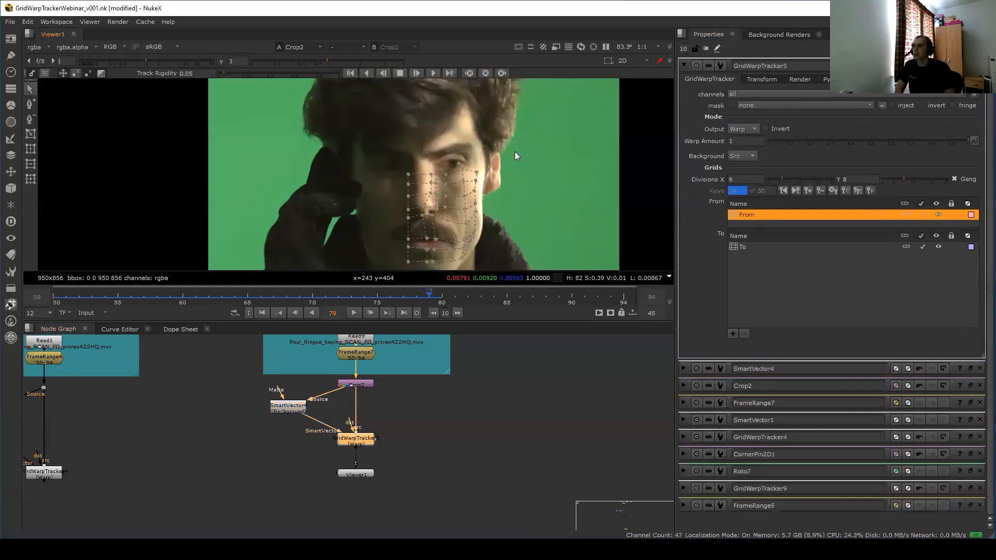
{"action": "scroll", "coordinate": [465, 167], "scroll_direction": "up", "scroll_amount": 2}
{"action": "left_click", "coordinate": [366, 72]}
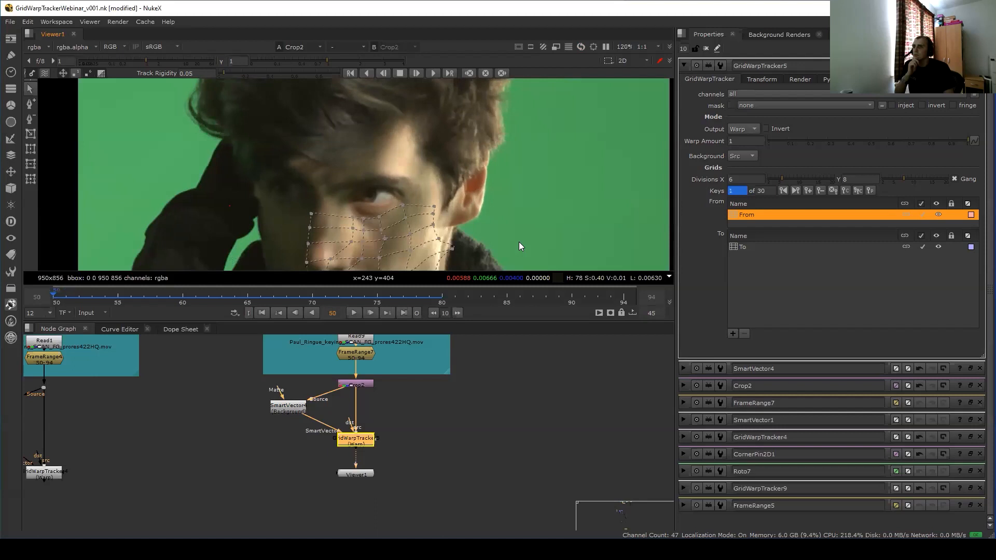
{"action": "left_click", "coordinate": [429, 296]}
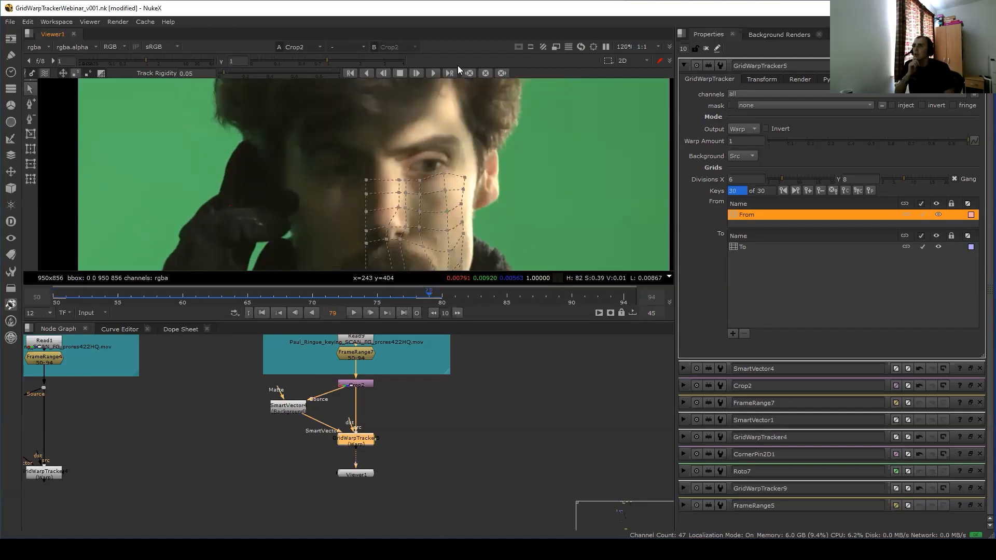
{"action": "left_click", "coordinate": [432, 73]}
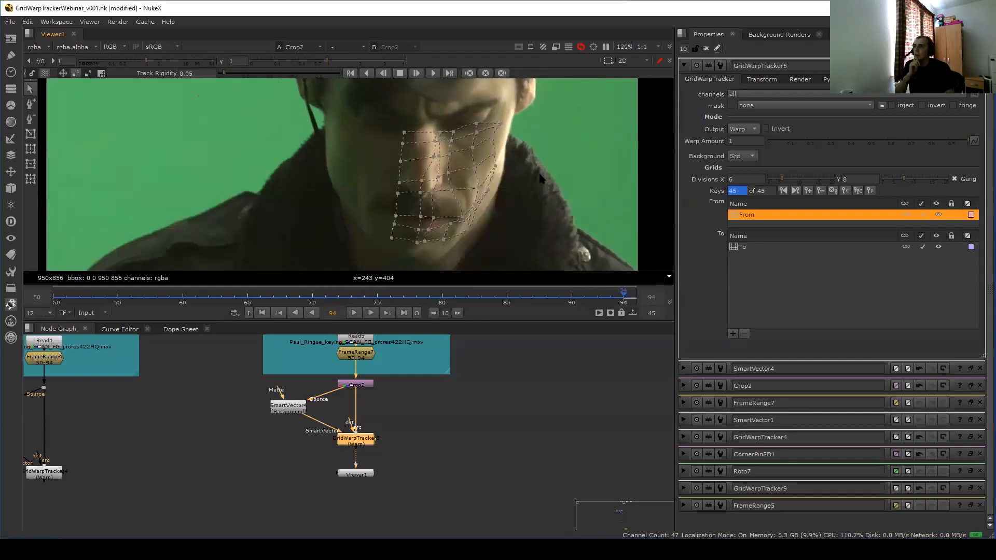
Scrub back to around frame 75 and examine how closely the tracked grid follows the face.
{"action": "left_click_drag", "start_coordinate": [562, 293], "coordinate": [380, 305]}
{"action": "key", "text": "Right"}
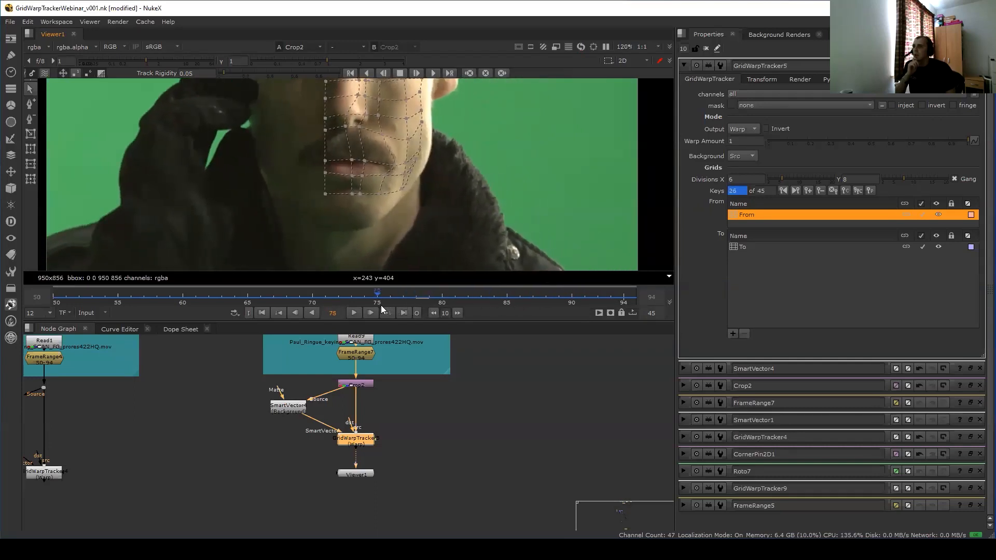
{"action": "scroll", "coordinate": [443, 215], "scroll_direction": "up", "scroll_amount": 2}
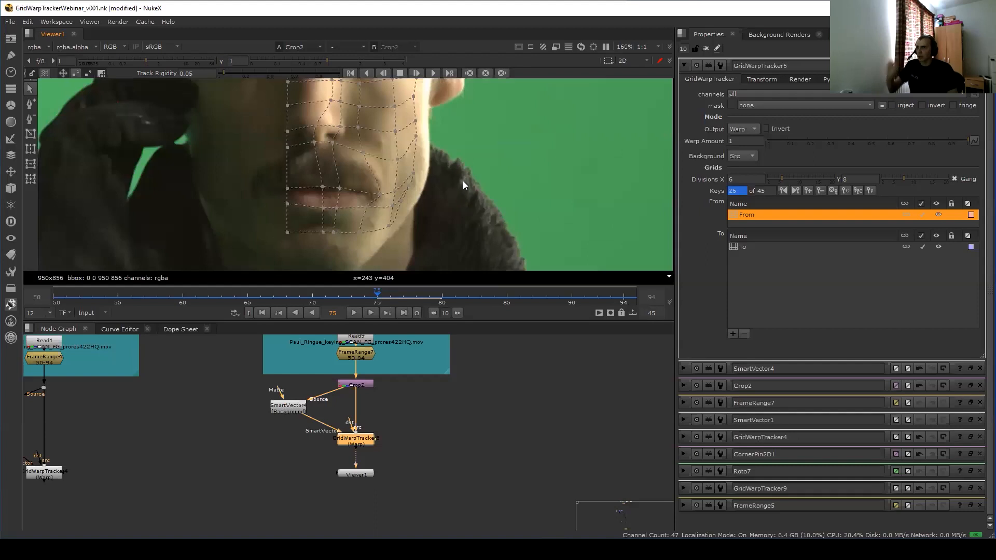
{"action": "middle_click_drag", "start_coordinate": [441, 136], "coordinate": [481, 147]}
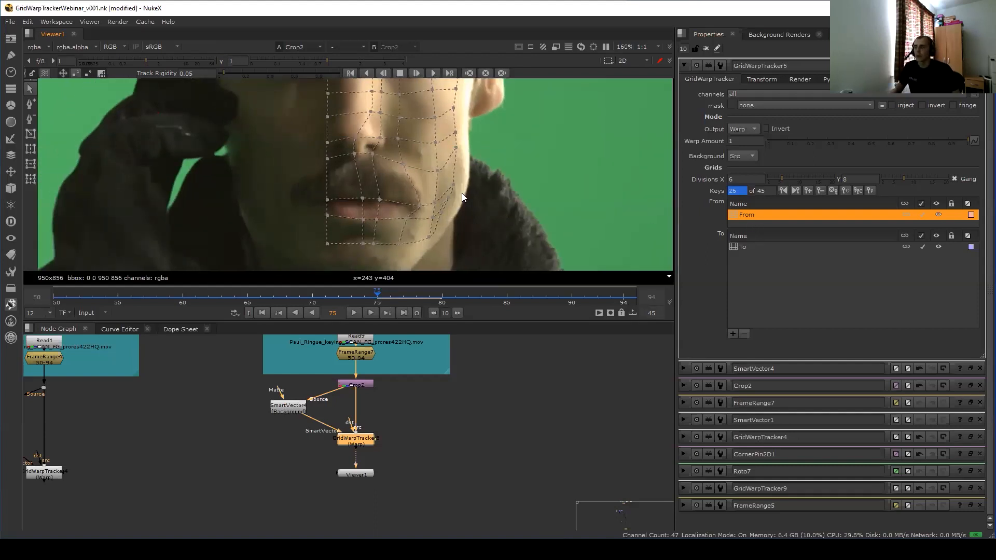
{"action": "middle_click_drag", "start_coordinate": [462, 194], "coordinate": [472, 208]}
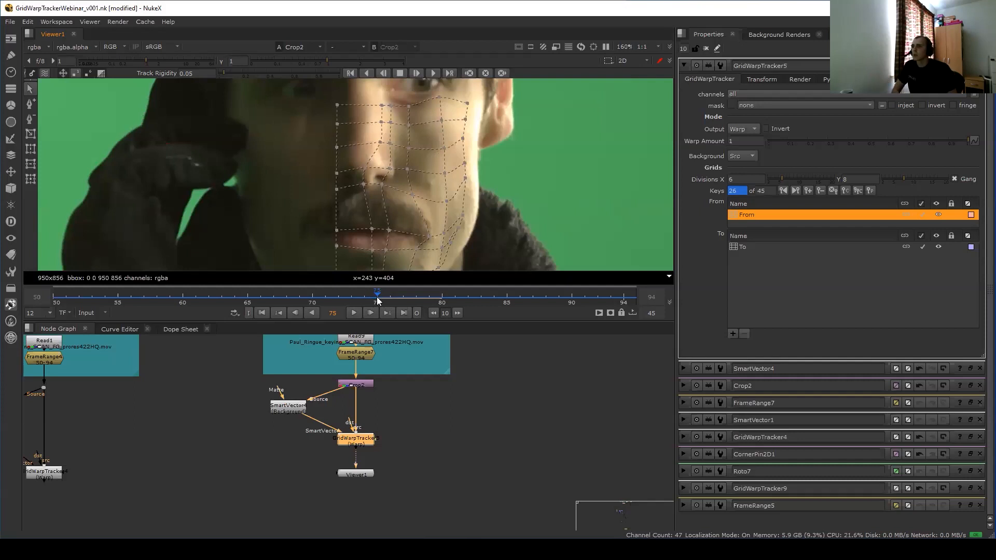
{"action": "left_click_drag", "start_coordinate": [351, 295], "coordinate": [381, 291]}
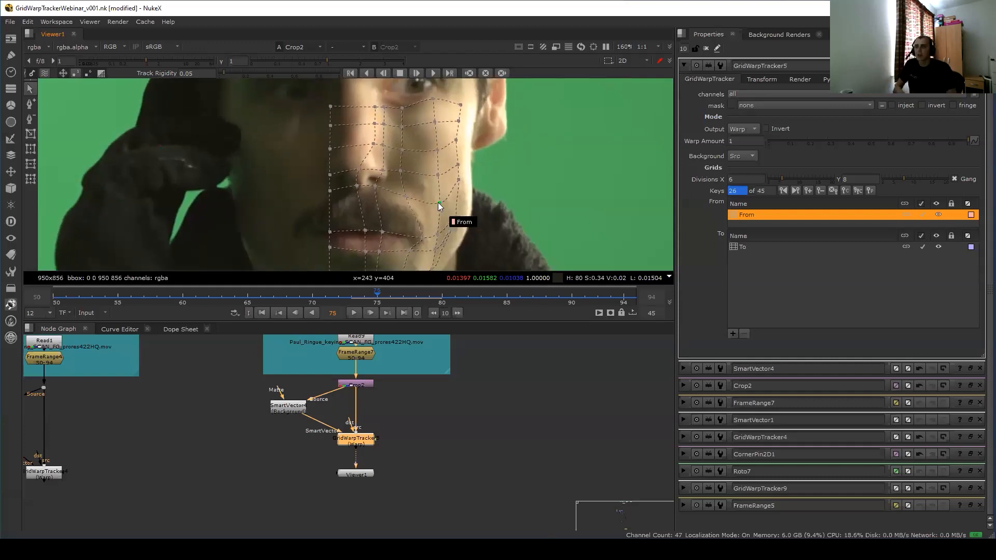
Unlink the To grid from the From grid, delete all its keyframes and set a single keyframe at frame 75.
{"action": "left_click", "coordinate": [773, 247]}
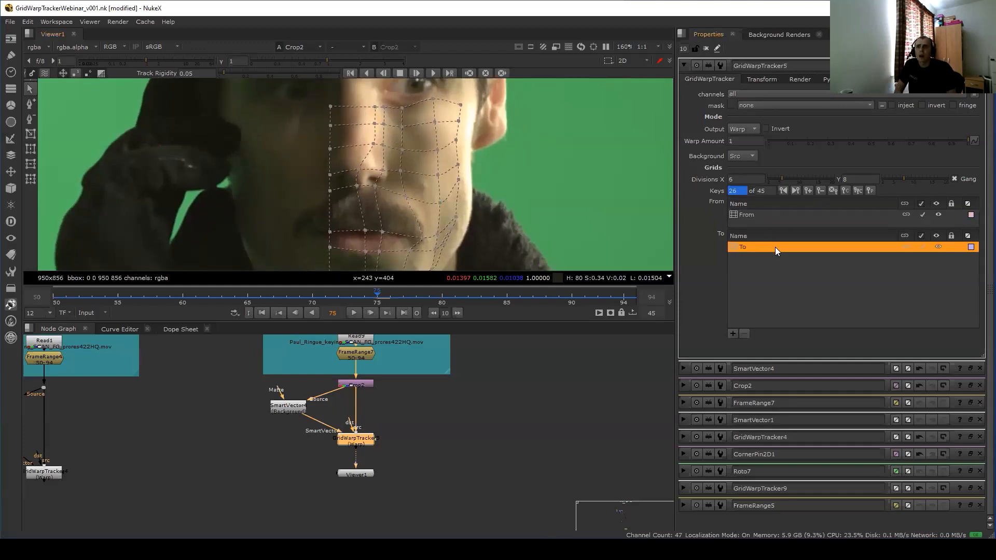
{"action": "left_click", "coordinate": [907, 246]}
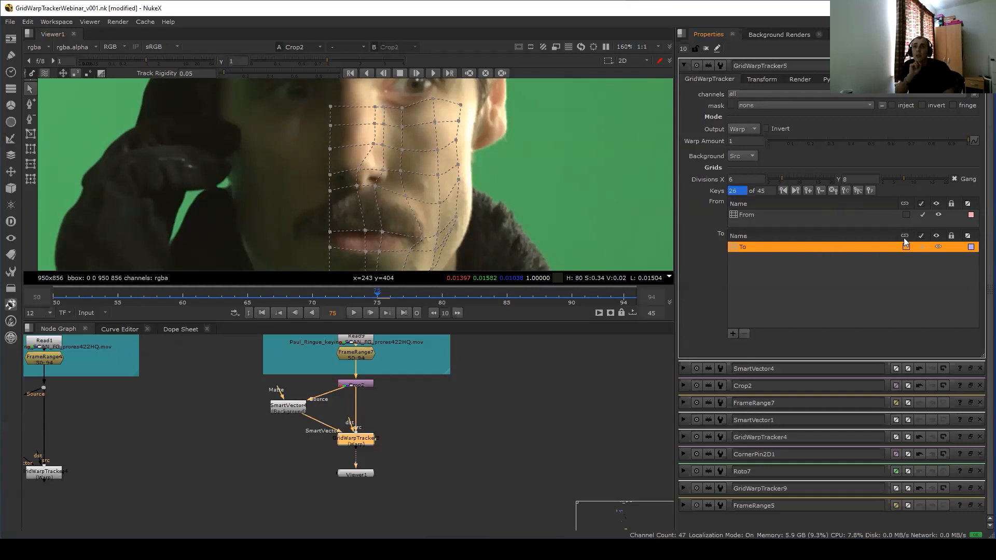
{"action": "left_click", "coordinate": [832, 191]}
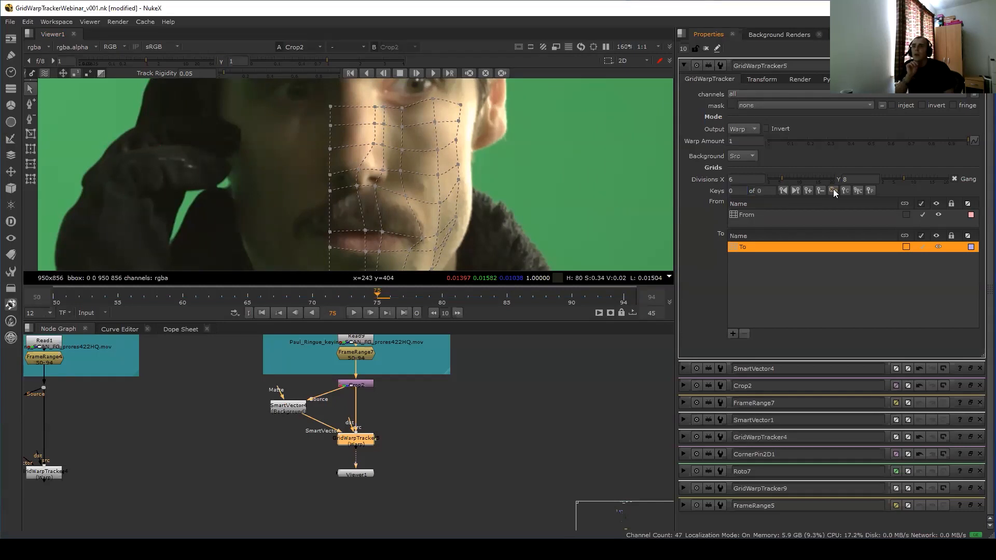
{"action": "left_click", "coordinate": [808, 190]}
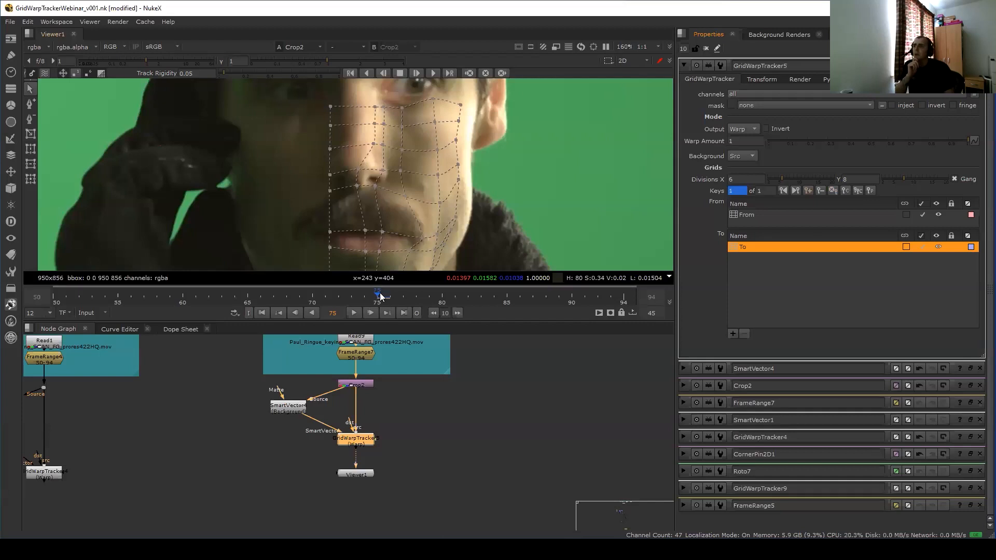
Label the GridWarpTracker5 node "ref 75" and return to its grid settings.
{"action": "left_click", "coordinate": [860, 79]}
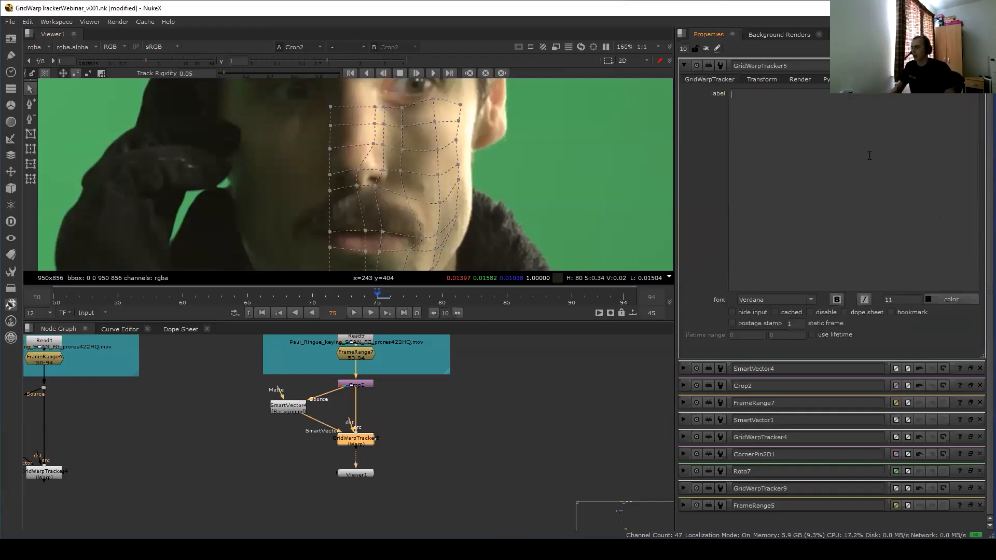
{"action": "type", "text": "ref"}
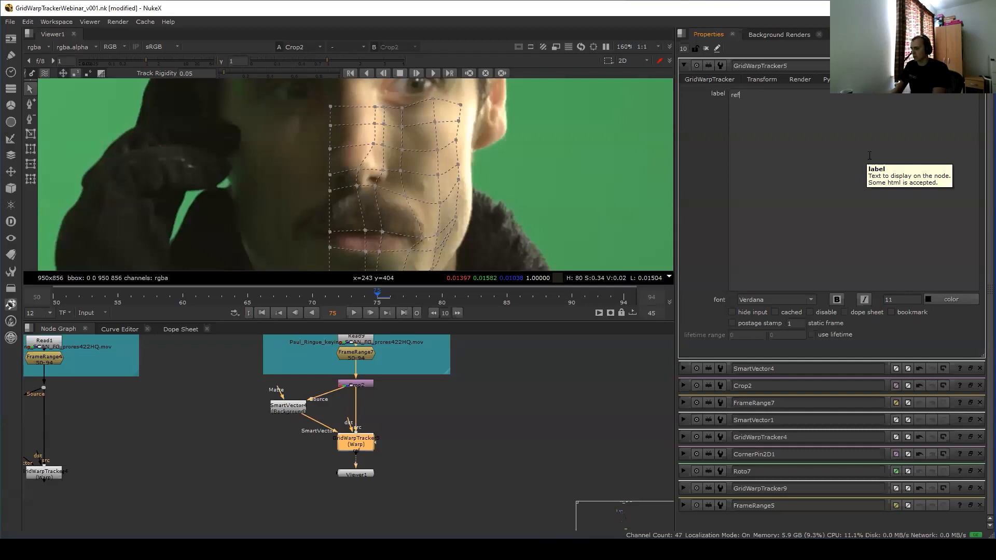
{"action": "type", "text": " 75"}
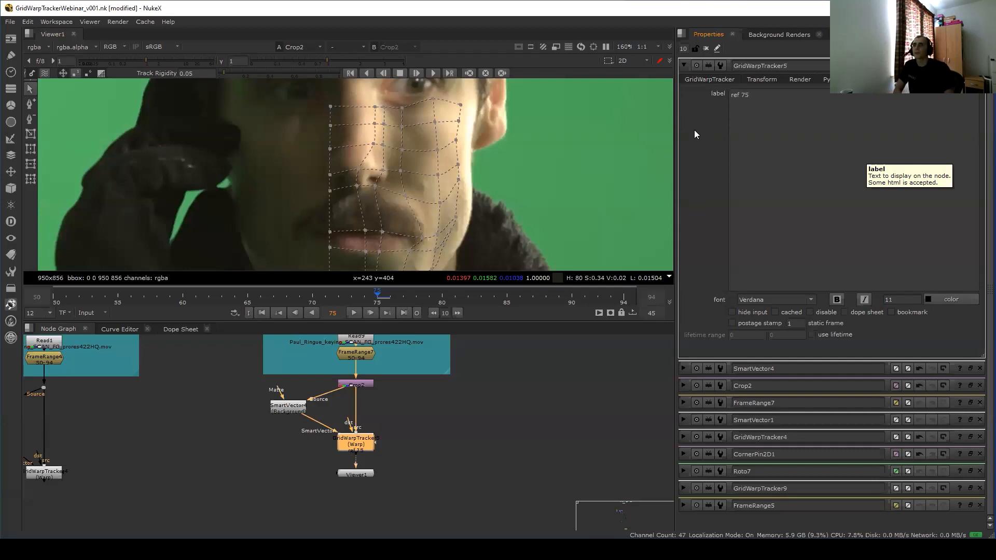
{"action": "left_click", "coordinate": [714, 78]}
{"action": "scroll", "coordinate": [366, 444], "scroll_direction": "up", "scroll_amount": 3}
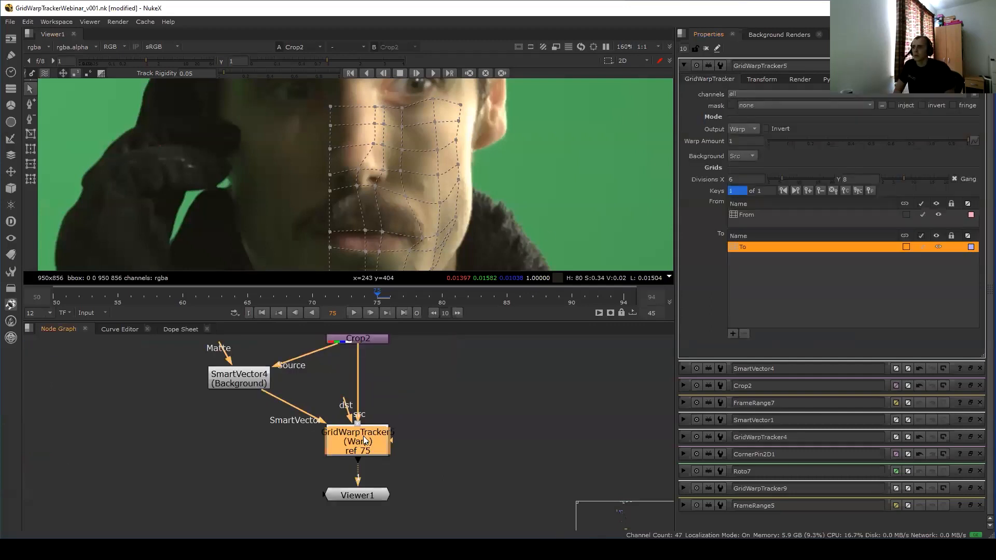
Float the GridWarpTracker5 properties in a separate window and maximise the viewer on the actor's face.
{"action": "middle_click_drag", "start_coordinate": [439, 238], "coordinate": [438, 199]}
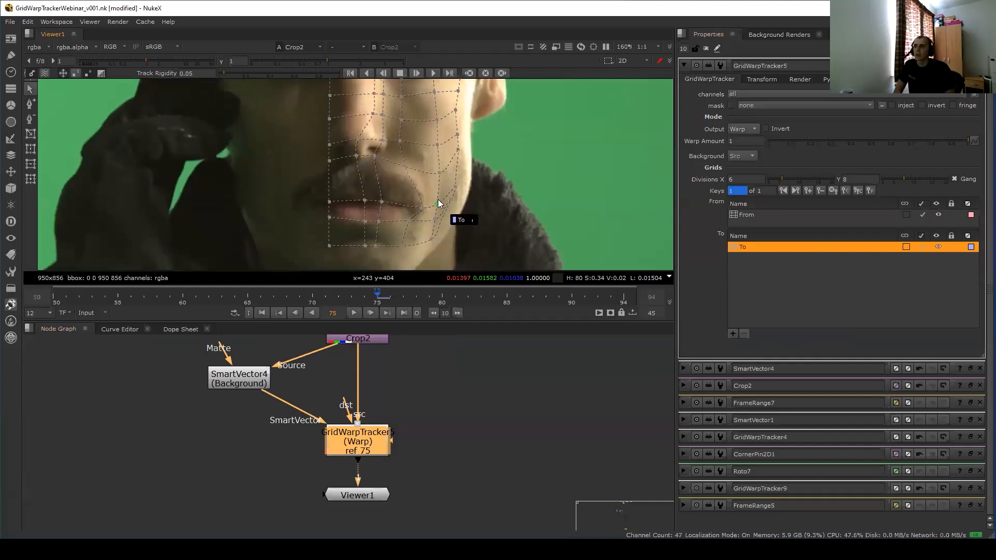
{"action": "key", "text": "f"}
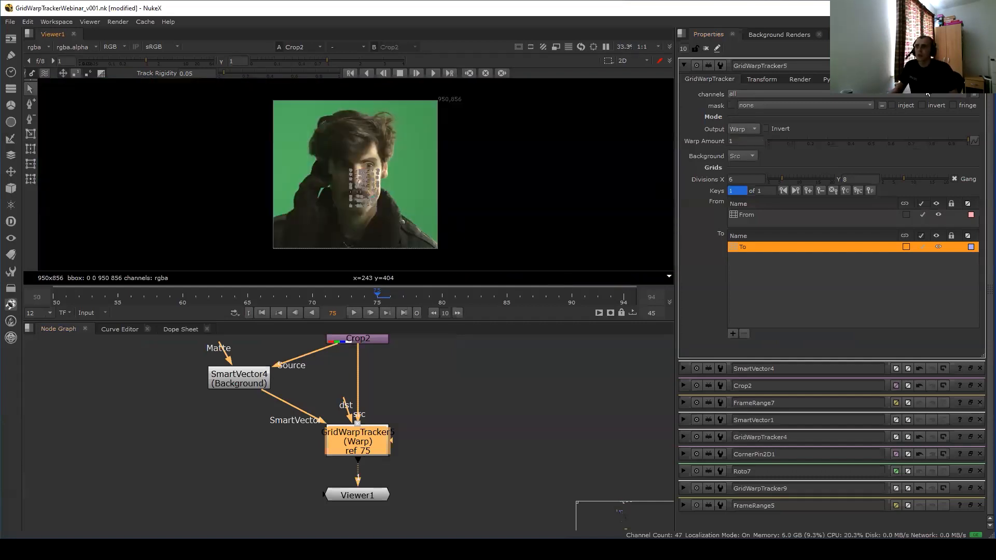
{"action": "left_click", "coordinate": [969, 65]}
{"action": "key", "text": "space"}
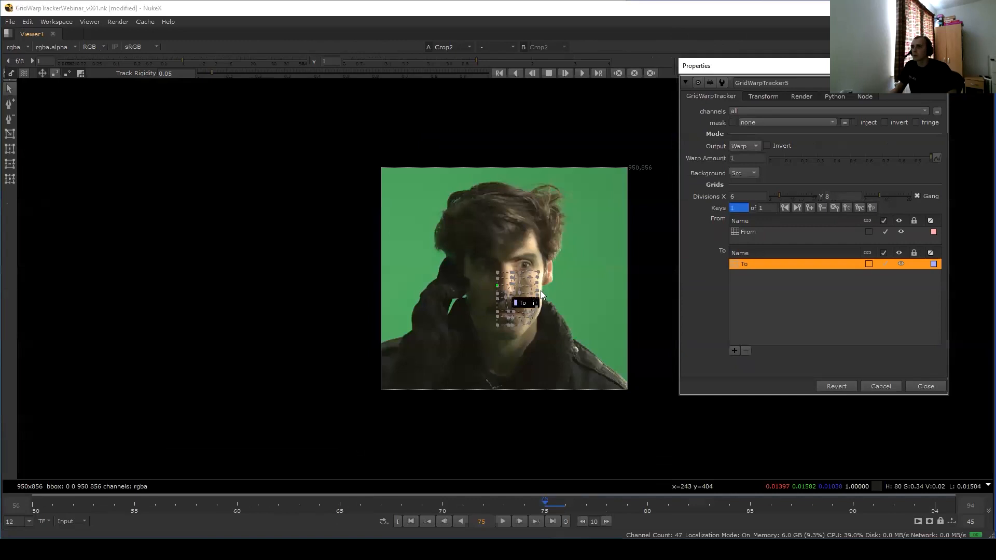
{"action": "scroll", "coordinate": [555, 296], "scroll_direction": "up", "scroll_amount": 4}
{"action": "scroll", "coordinate": [505, 200], "scroll_direction": "up", "scroll_amount": 2}
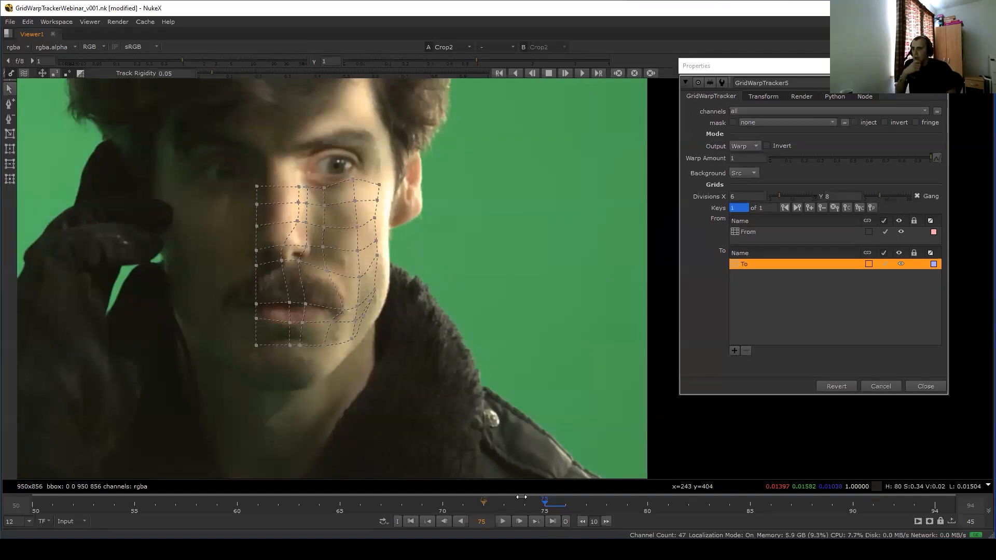
Show the GridWarpTracker5 output in the maximised viewer instead of Crop2 and play it back.
{"action": "left_click", "coordinate": [460, 521]}
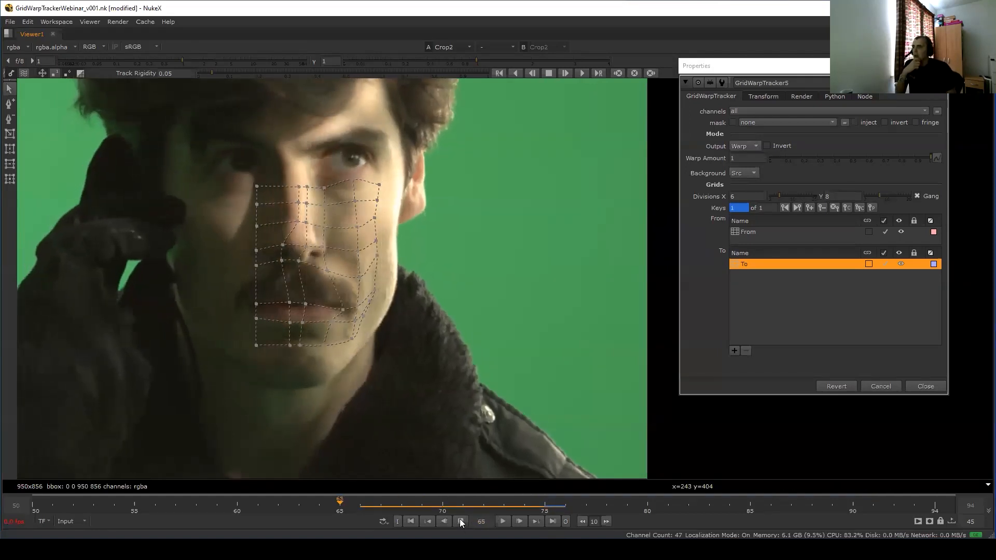
{"action": "left_click", "coordinate": [502, 521]}
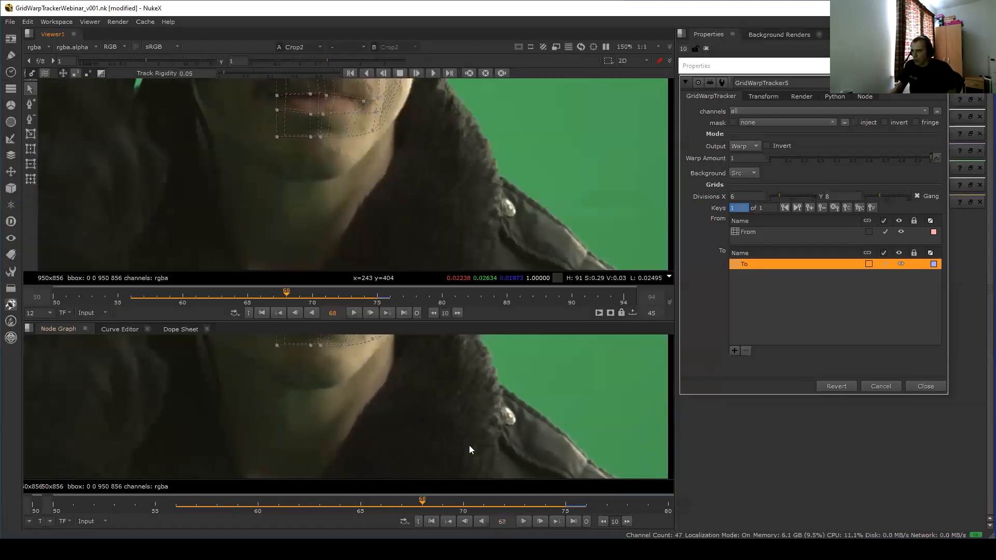
{"action": "left_click", "coordinate": [370, 441]}
{"action": "key", "text": "1"}
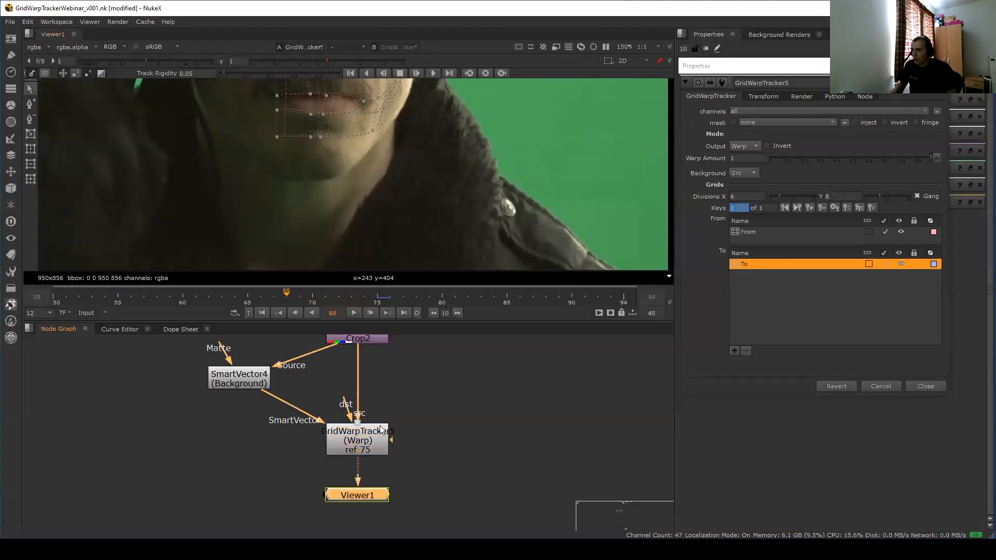
{"action": "key", "text": "space"}
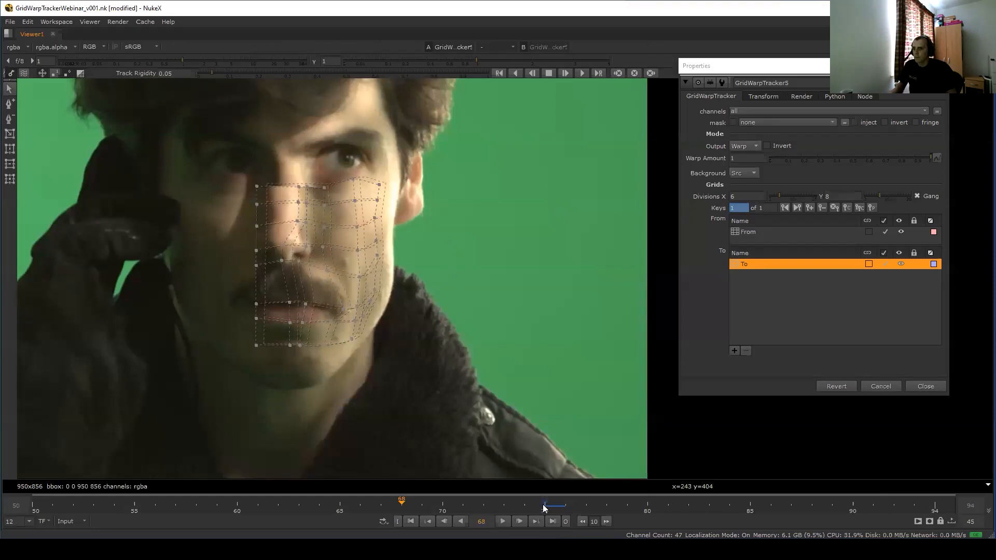
{"action": "key", "text": "l"}
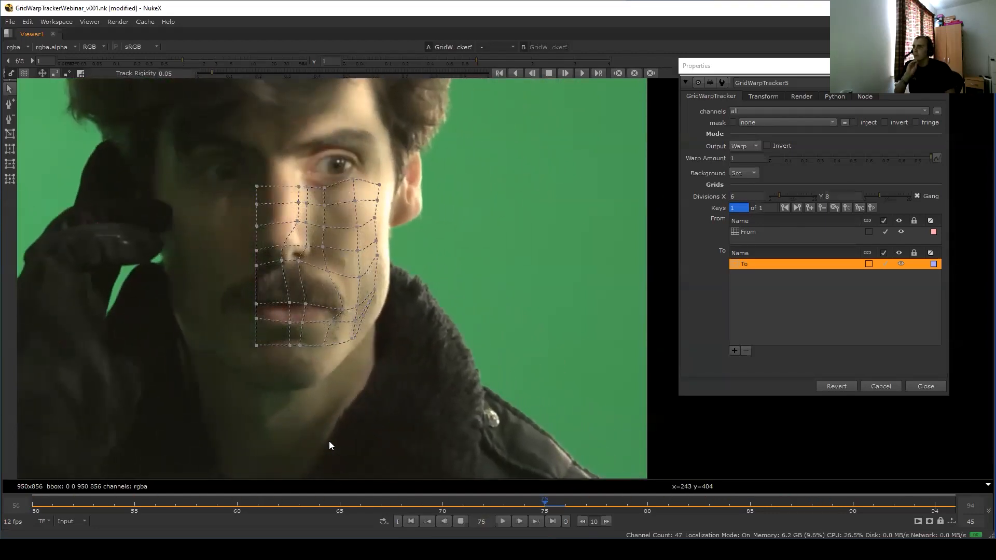
Scrub from frame 75 to frame 88 and examine the warped face patch against the From and To grids.
{"action": "left_click", "coordinate": [542, 503]}
{"action": "left_click_drag", "start_coordinate": [529, 505], "coordinate": [542, 490]}
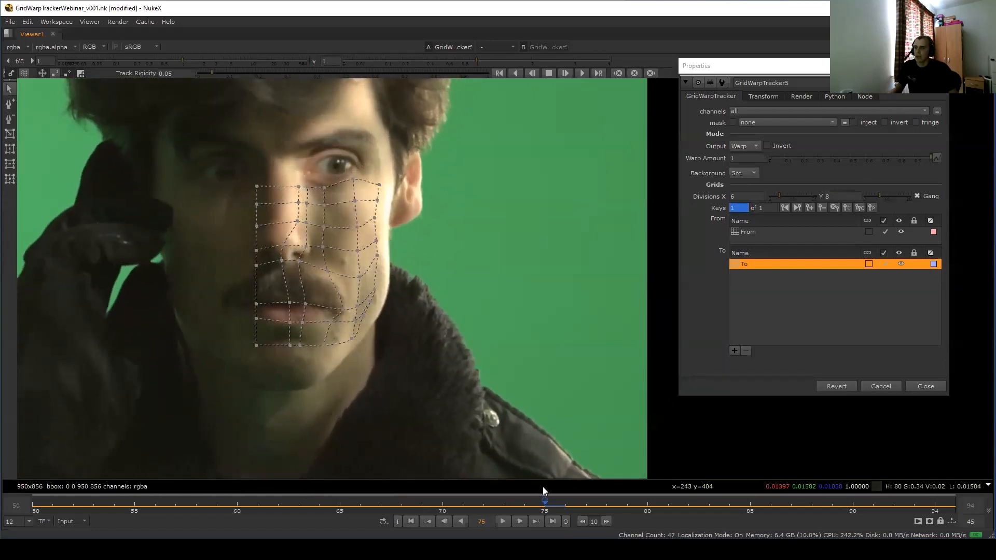
{"action": "middle_click_drag", "start_coordinate": [439, 256], "coordinate": [488, 223]}
{"action": "scroll", "coordinate": [450, 238], "scroll_direction": "up", "scroll_amount": 3}
{"action": "middle_click_drag", "start_coordinate": [626, 386], "coordinate": [616, 354]}
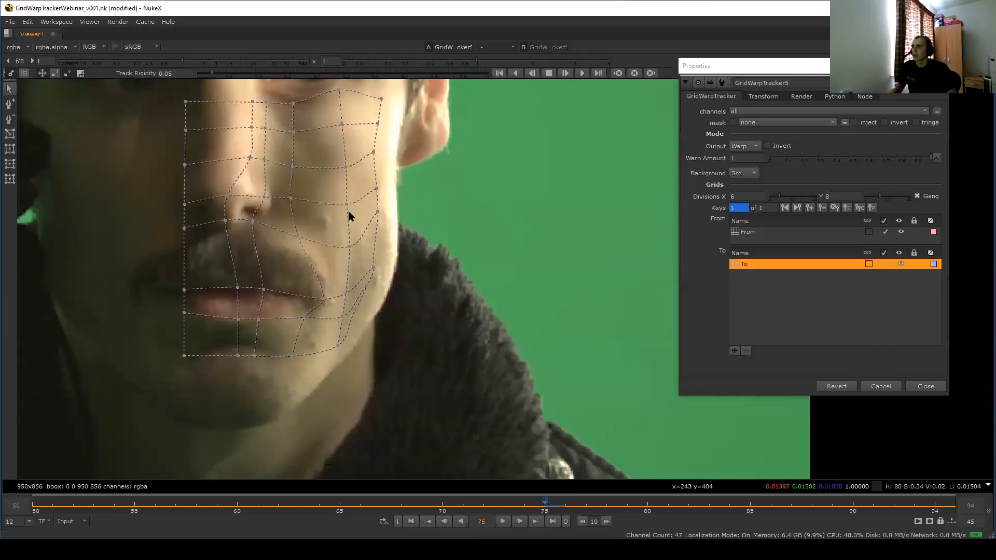
{"action": "left_click_drag", "start_coordinate": [546, 503], "coordinate": [811, 489]}
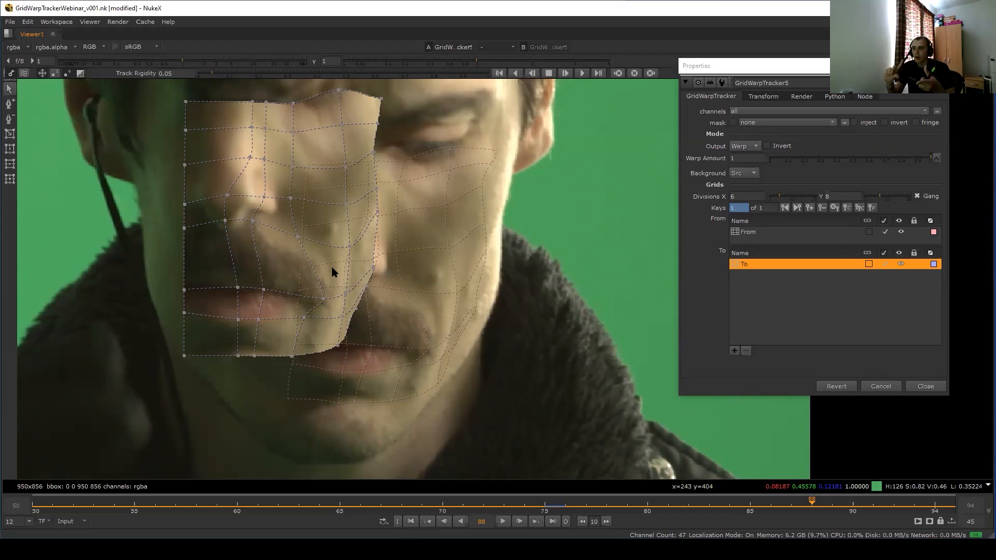
{"action": "left_click", "coordinate": [747, 232]}
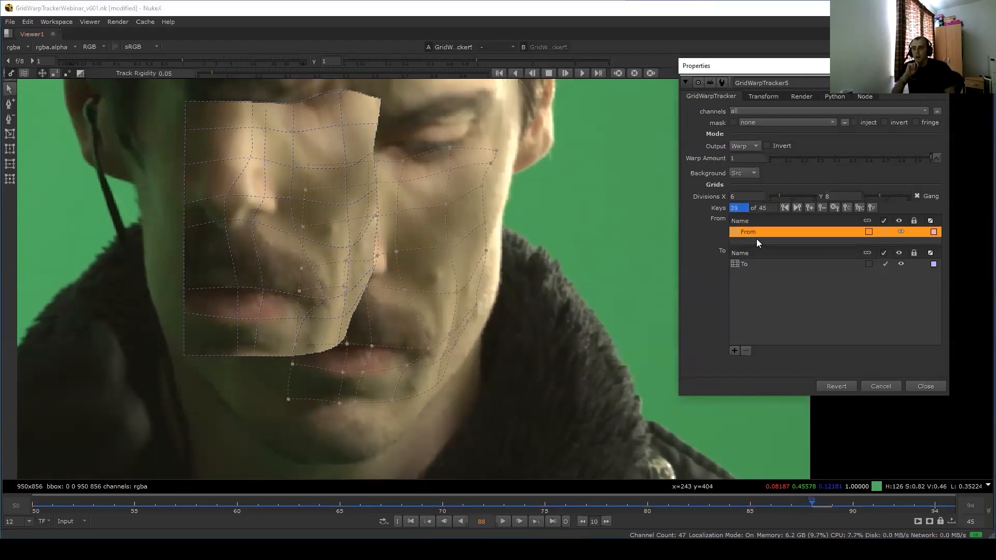
{"action": "left_click", "coordinate": [752, 264]}
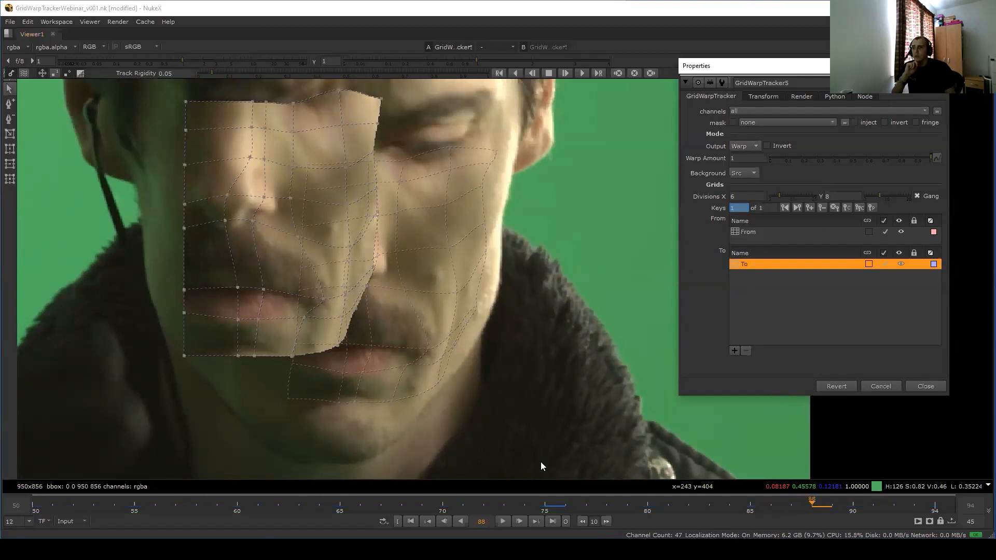
At frame 75, copy all keyframes of the From grid and paste them onto the To grid.
{"action": "left_click", "coordinate": [548, 500]}
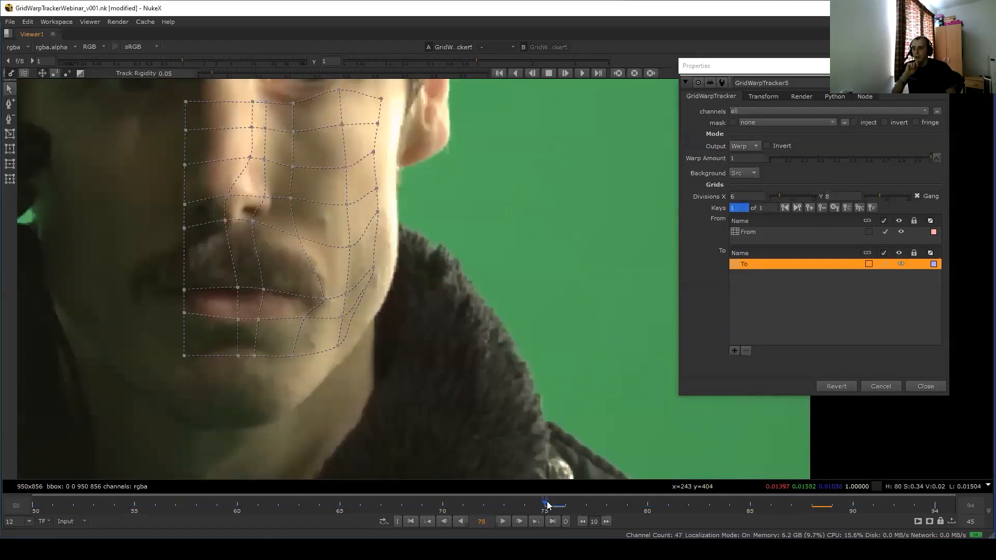
{"action": "left_click", "coordinate": [769, 231]}
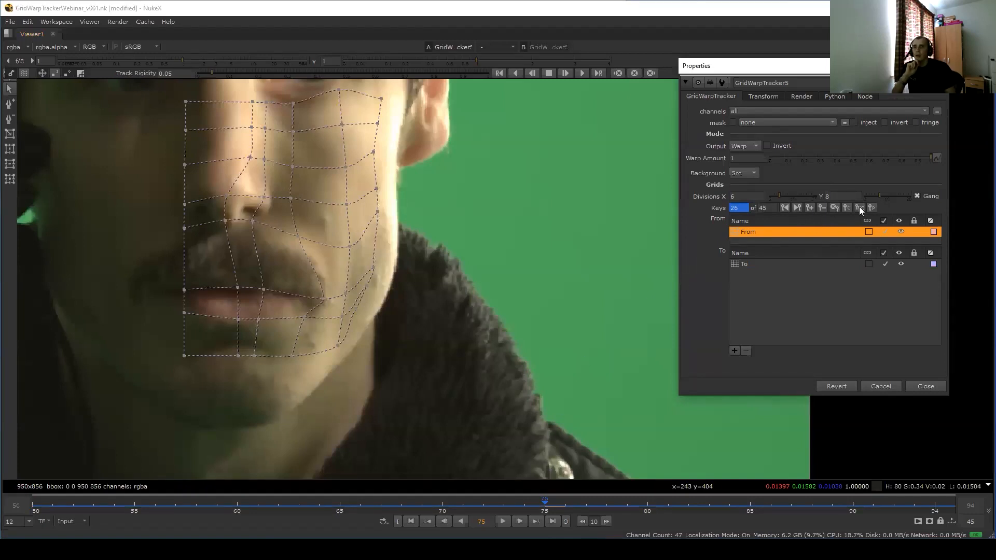
{"action": "left_click", "coordinate": [791, 264]}
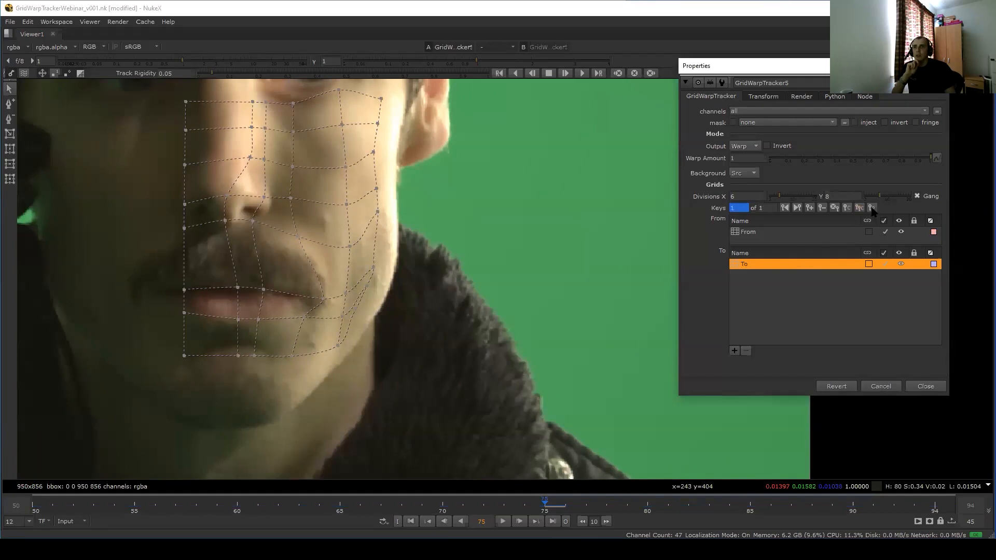
{"action": "left_click", "coordinate": [786, 231]}
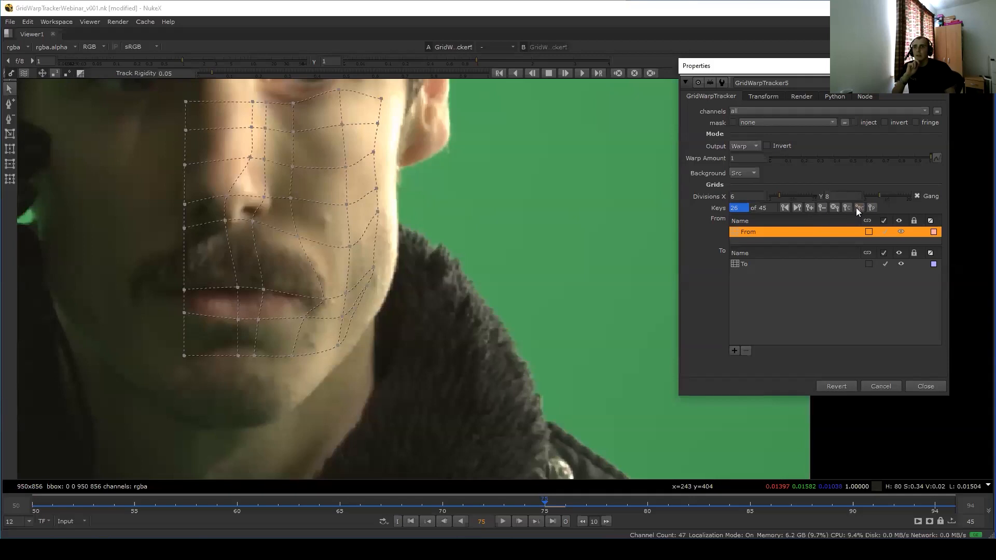
{"action": "left_click", "coordinate": [791, 262]}
Delete all keyframes of the From grid and set a single keyframe at frame 75.
{"action": "left_click", "coordinate": [799, 231]}
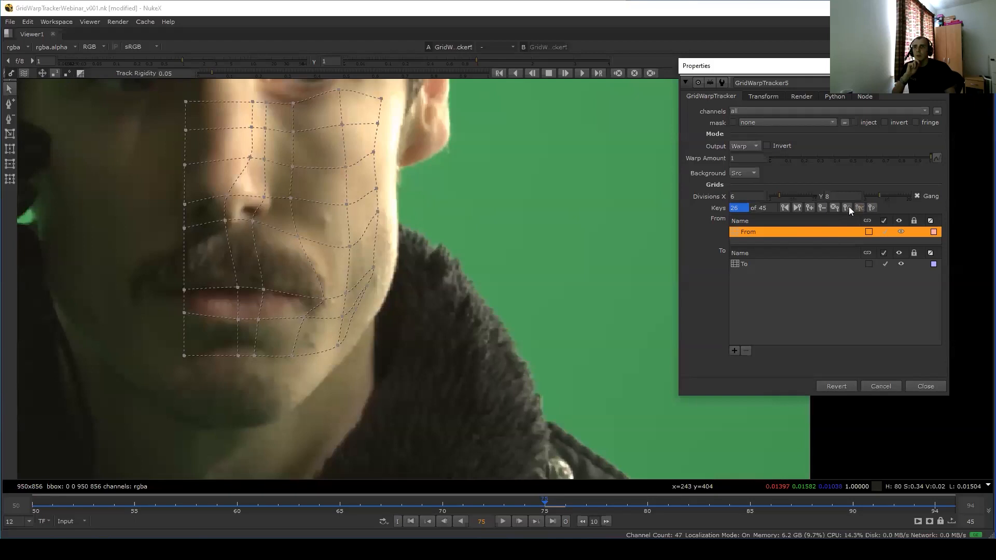
{"action": "left_click", "coordinate": [834, 207]}
{"action": "left_click", "coordinate": [809, 208]}
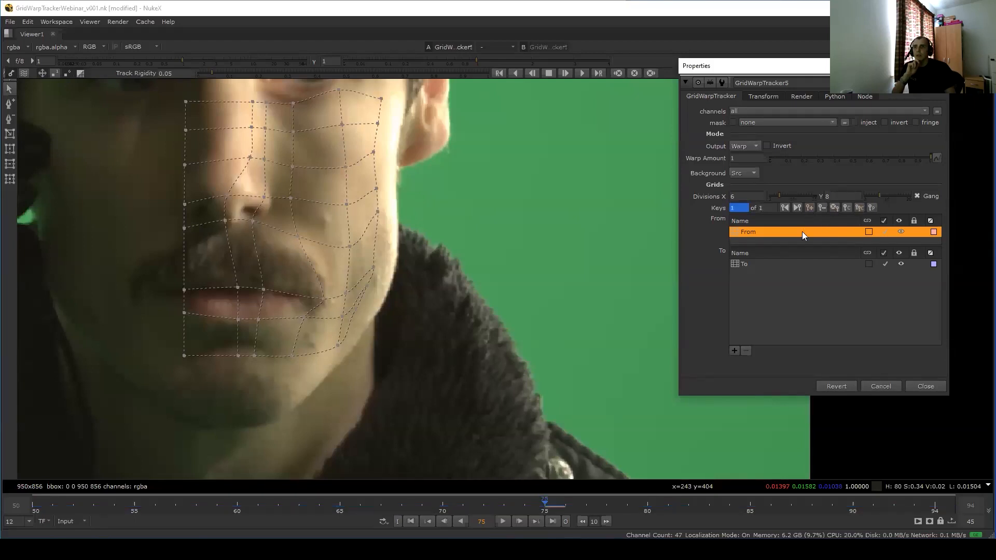
Select the To grid and scrub before frame 75 to examine how the warped face follows it.
{"action": "left_click", "coordinate": [783, 265]}
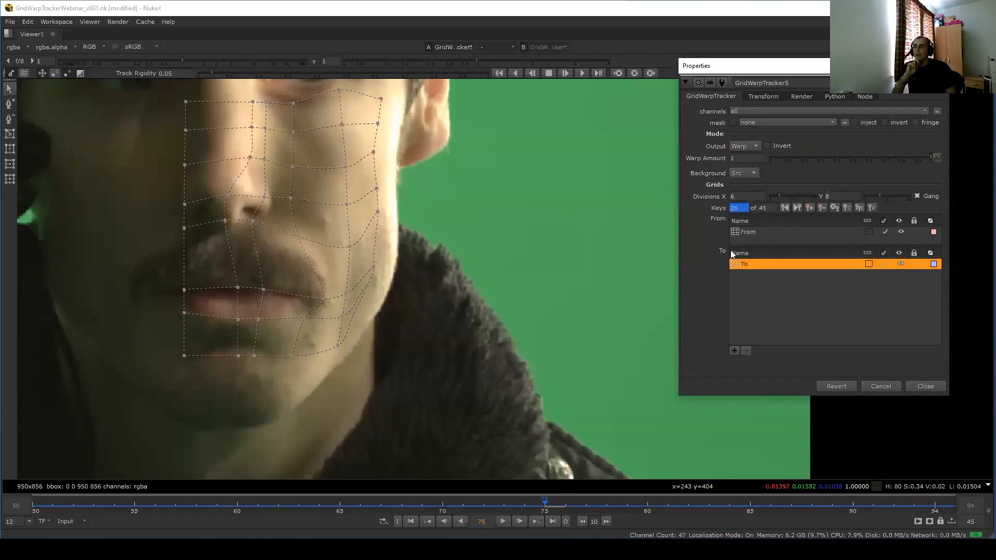
{"action": "left_click", "coordinate": [533, 504]}
{"action": "left_click_drag", "start_coordinate": [506, 505], "coordinate": [540, 491]}
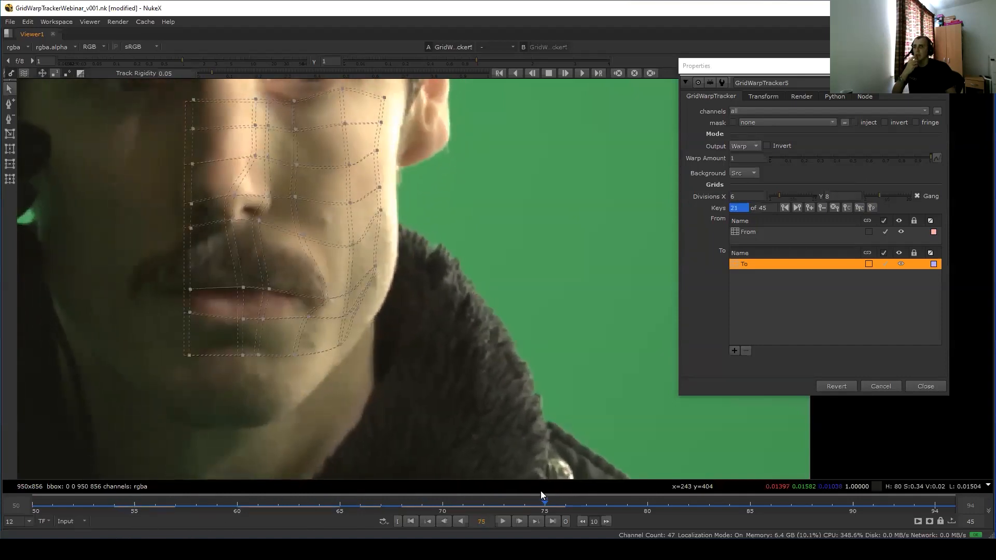
Turn on Invert for the warp output and check it by scrubbing back to around frame 59 and returning to frame 75.
{"action": "left_click", "coordinate": [767, 145]}
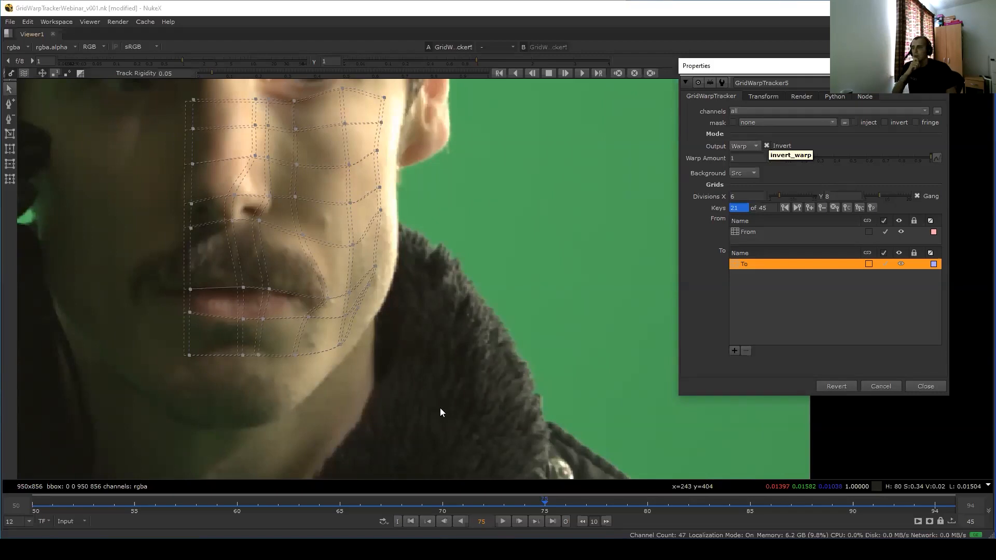
{"action": "left_click_drag", "start_coordinate": [530, 503], "coordinate": [217, 516]}
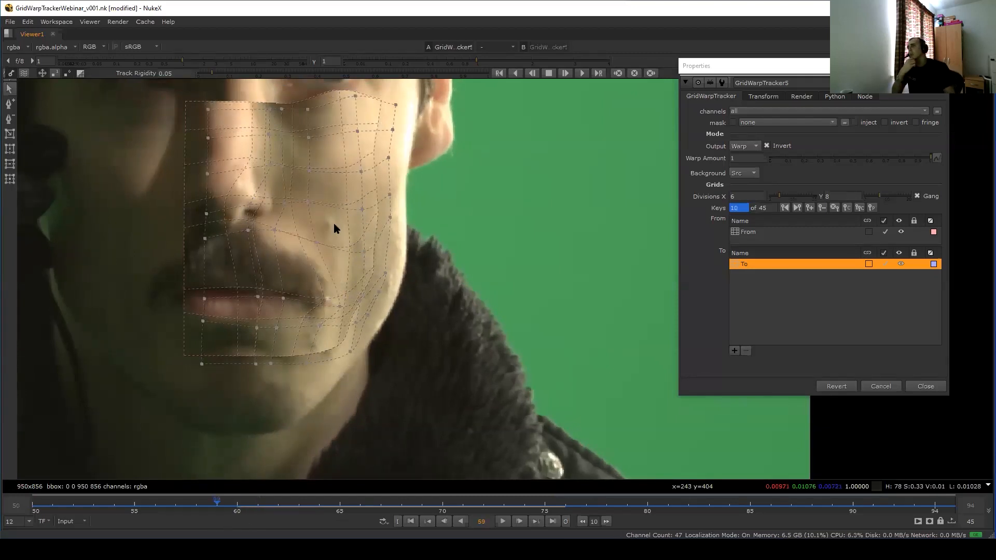
{"action": "key", "text": "Right"}
{"action": "left_click_drag", "start_coordinate": [187, 507], "coordinate": [543, 511]}
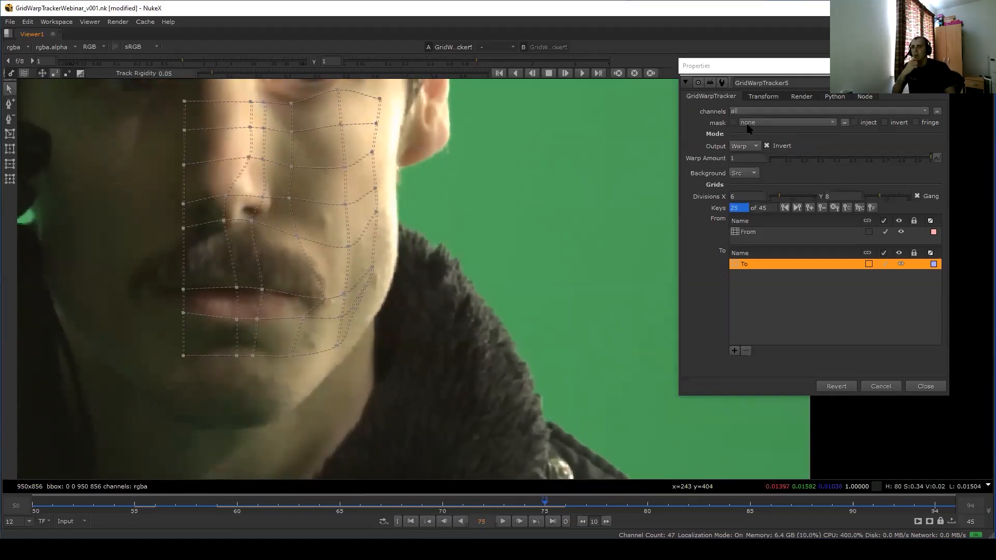
Add an adjustment layer to the To grid of GridWarpTracker5.
{"action": "left_click", "coordinate": [789, 312]}
{"action": "left_click", "coordinate": [783, 265]}
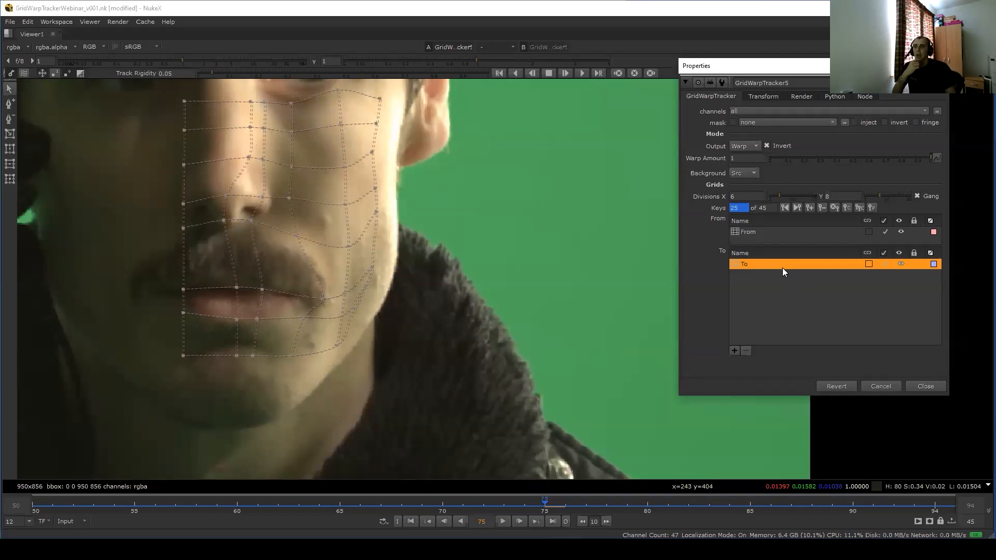
{"action": "left_click", "coordinate": [734, 351]}
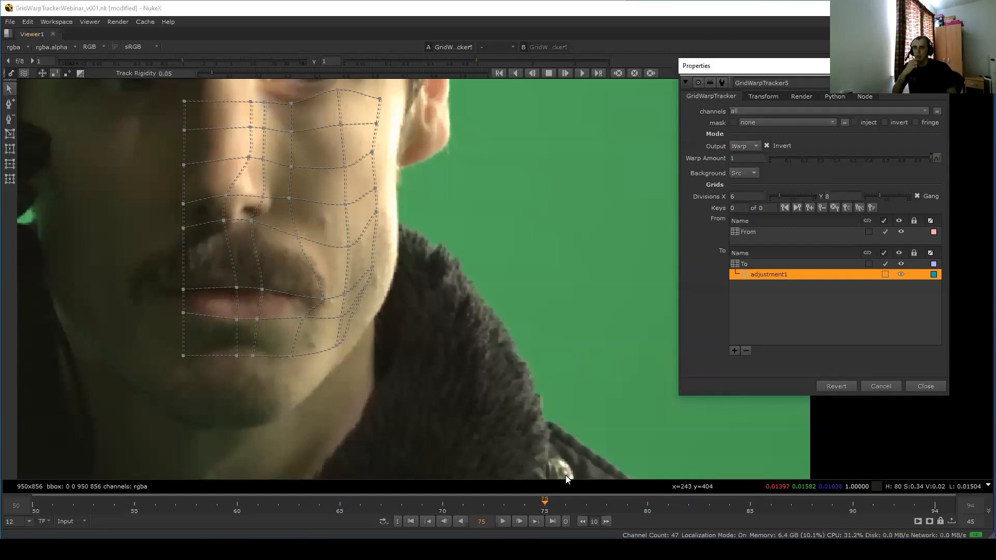
Go to frame 85, hide the From and To grids in the viewer and select the adjustment1 layer.
{"action": "left_click_drag", "start_coordinate": [565, 504], "coordinate": [750, 514]}
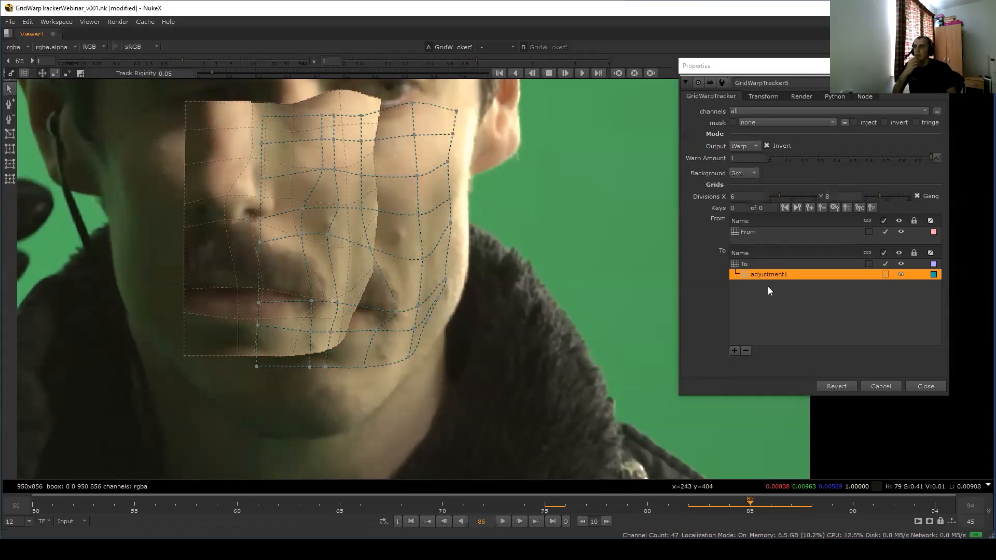
{"action": "left_click", "coordinate": [900, 232]}
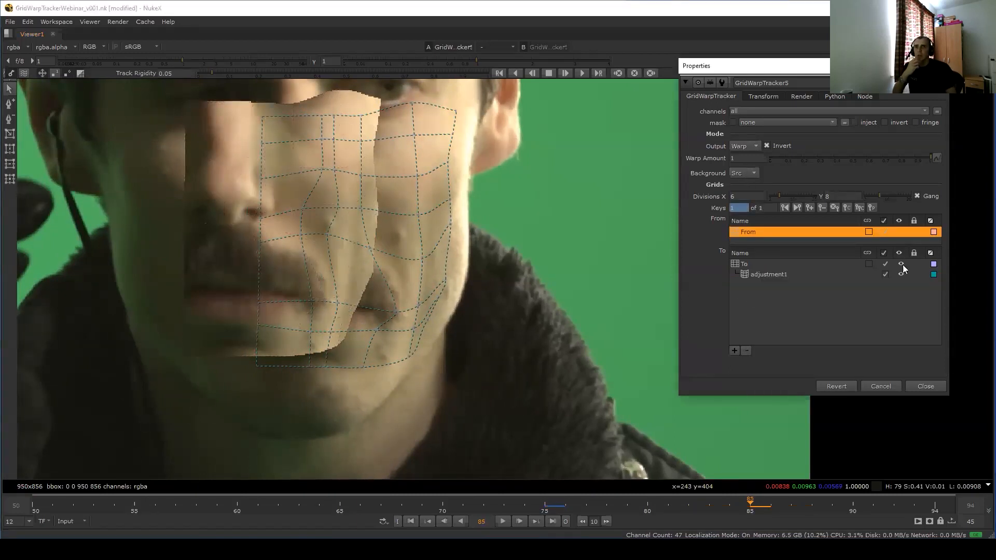
{"action": "left_click", "coordinate": [899, 264]}
{"action": "left_click", "coordinate": [783, 275]}
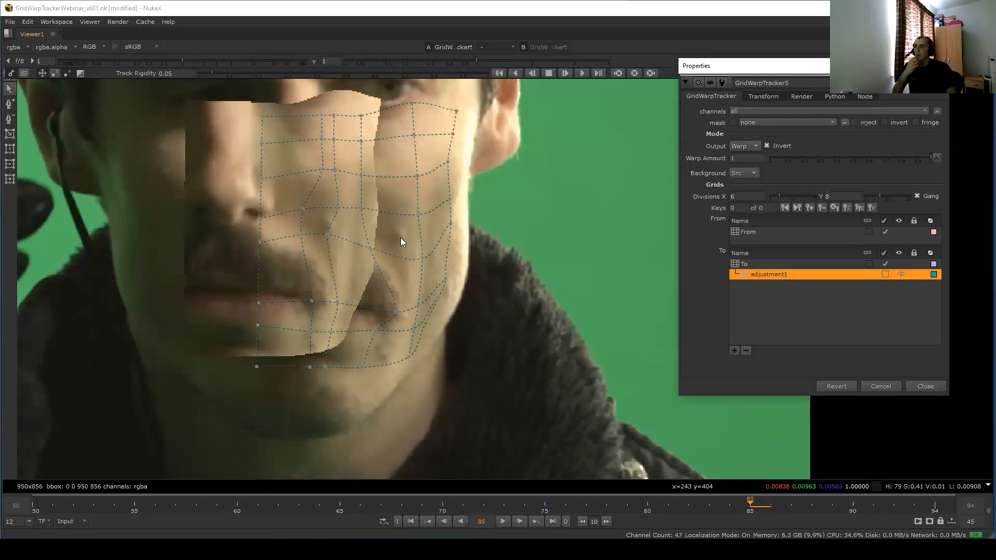
{"action": "middle_click_drag", "start_coordinate": [401, 238], "coordinate": [403, 246]}
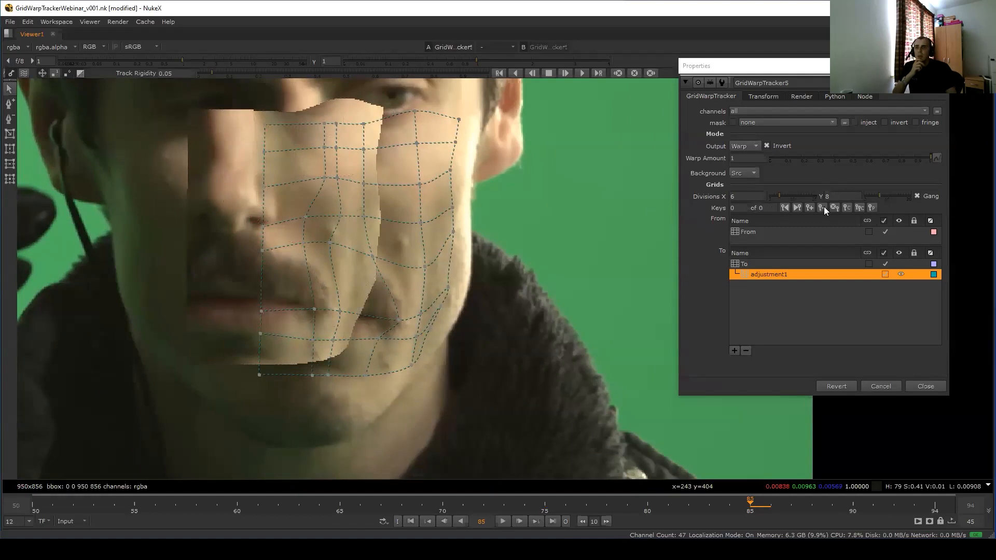
Disable GridWarpTracker5 to examine the unwarped mouth and cheek under the adjustment grid, and enable the node again.
{"action": "key", "text": "space"}
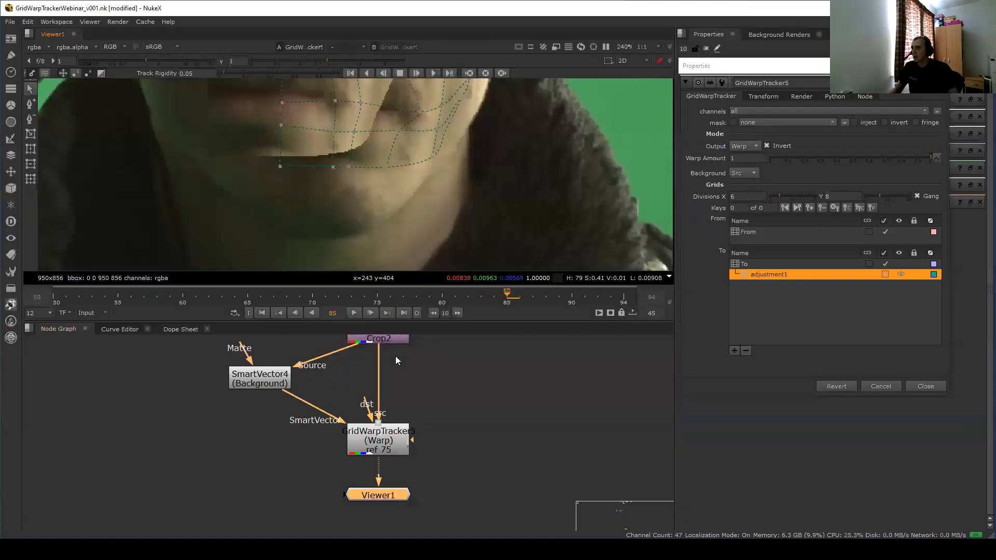
{"action": "key", "text": "d"}
{"action": "middle_click_drag", "start_coordinate": [429, 102], "coordinate": [430, 206]}
{"action": "scroll", "coordinate": [433, 213], "scroll_direction": "up", "scroll_amount": 1}
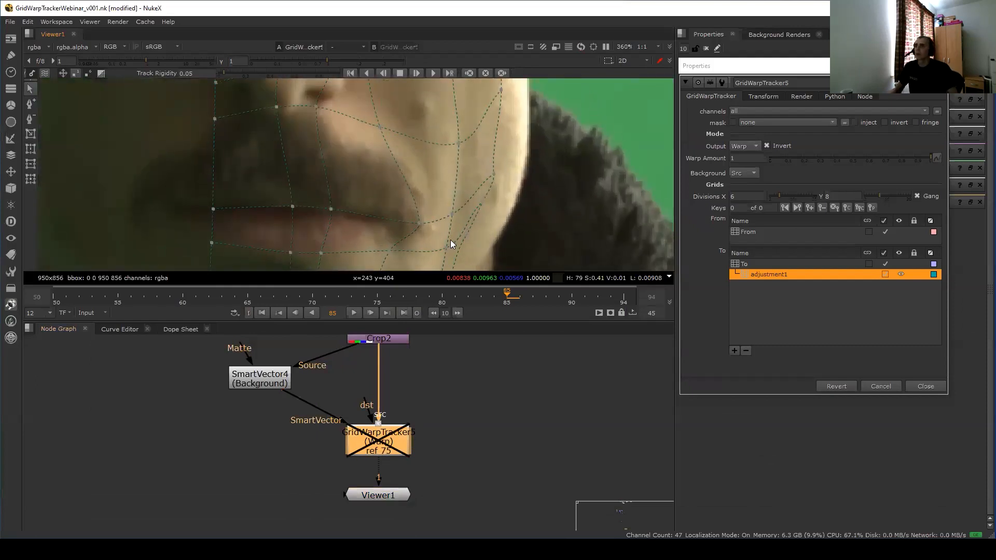
{"action": "middle_click_drag", "start_coordinate": [450, 240], "coordinate": [461, 277]}
{"action": "mouse_move", "coordinate": [504, 293]}
{"action": "left_mouse_down"}
{"action": "mouse_move", "coordinate": [465, 300]}
{"action": "mouse_move", "coordinate": [517, 299]}
{"action": "mouse_move", "coordinate": [471, 301]}
{"action": "mouse_move", "coordinate": [501, 300]}
{"action": "left_mouse_up"}
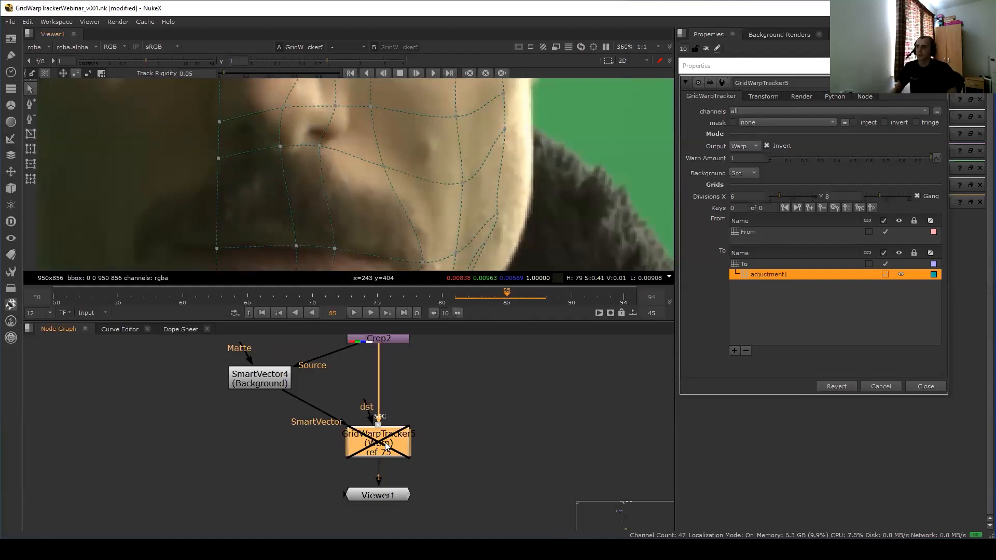
{"action": "scroll", "coordinate": [386, 444], "scroll_direction": "down", "scroll_amount": 2}
{"action": "key", "text": "d"}
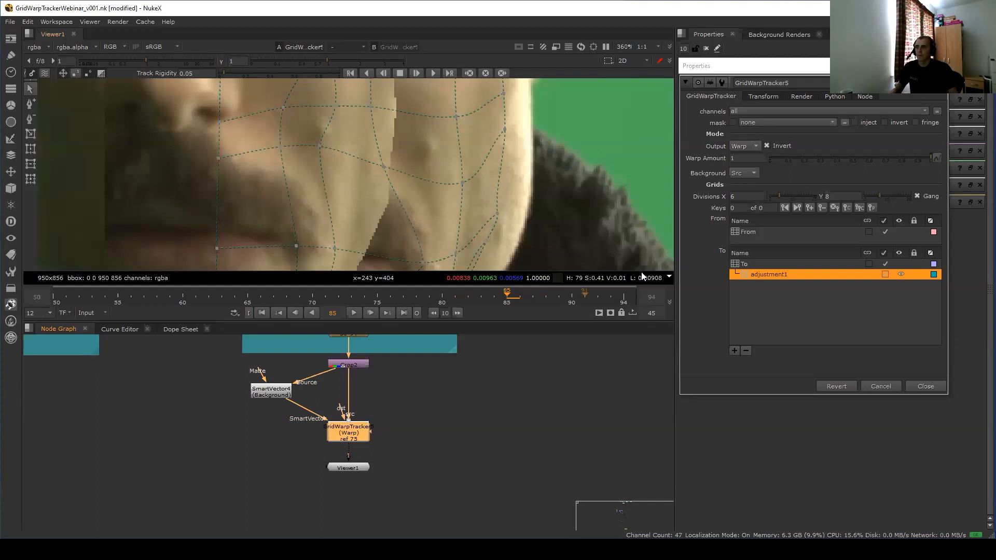
Set a keyframe on adjustment1 at frame 85 and step around frames 88 to 90 to examine the grid's tracking.
{"action": "left_click", "coordinate": [809, 207]}
{"action": "scroll", "coordinate": [477, 174], "scroll_direction": "down", "scroll_amount": 2}
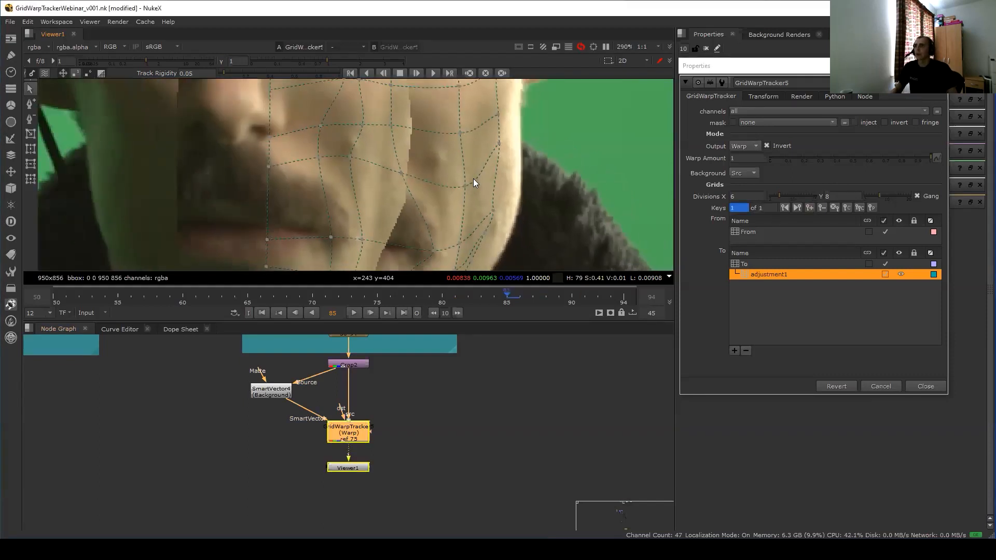
{"action": "left_click_drag", "start_coordinate": [519, 294], "coordinate": [554, 295]}
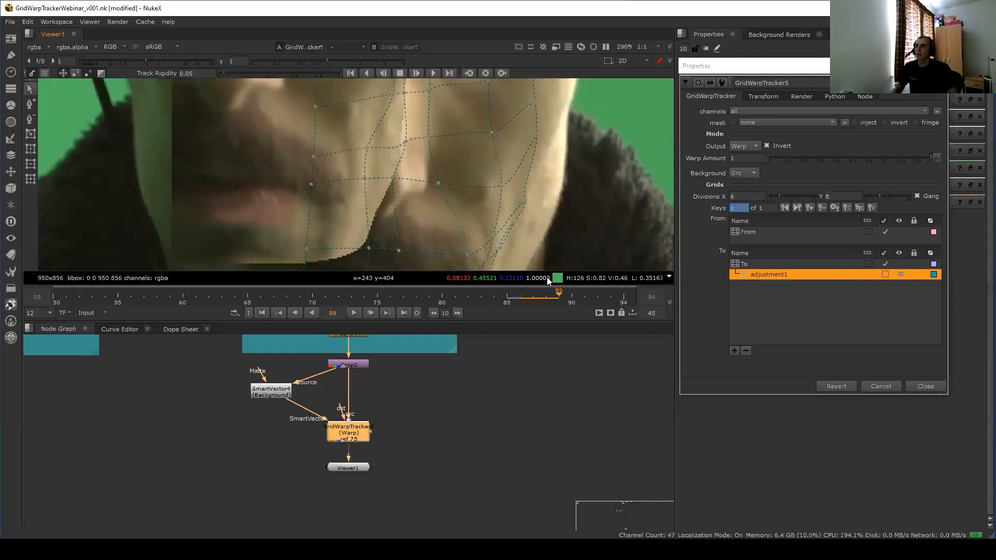
{"action": "left_click", "coordinate": [547, 297]}
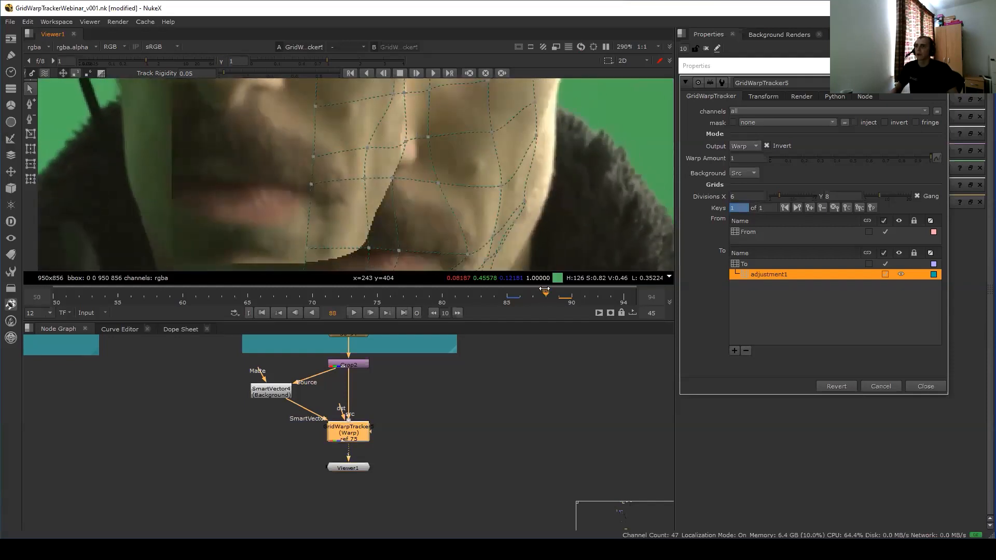
{"action": "key", "text": "Right"}
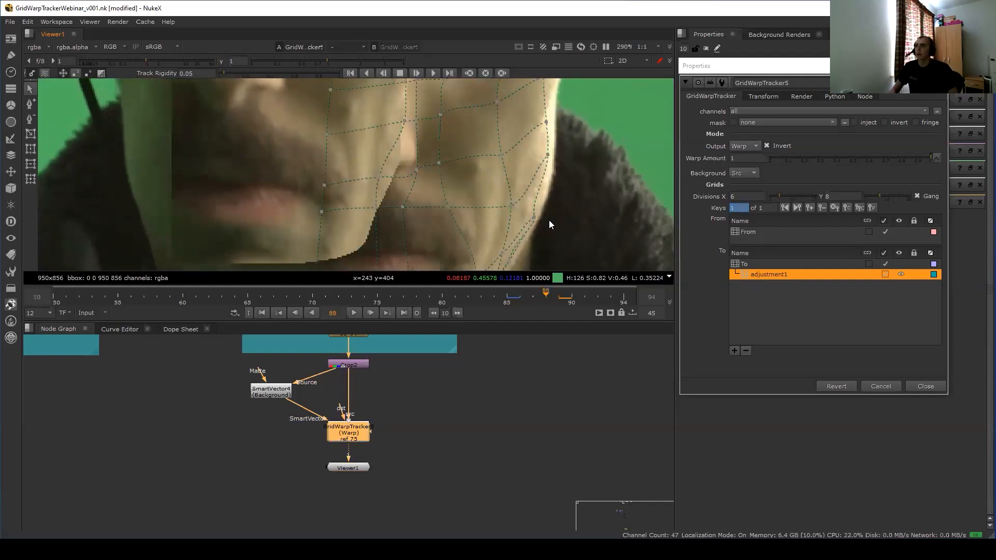
{"action": "key", "text": "Right"}
{"action": "key", "text": "Left"}
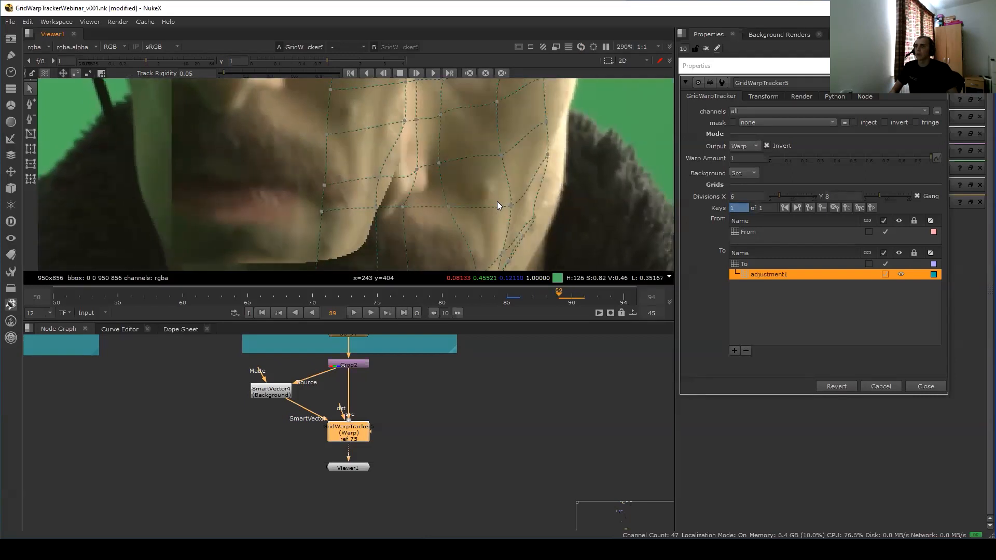
{"action": "key", "text": "Left"}
{"action": "key", "text": "Right"}
Adjust the adjustment1 grid points on the cheek beside the mouth, keyframing the correction across frames 89 to 91.
{"action": "left_click_drag", "start_coordinate": [432, 228], "coordinate": [504, 161]}
{"action": "key", "text": "Right"}
{"action": "key", "text": "Right"}
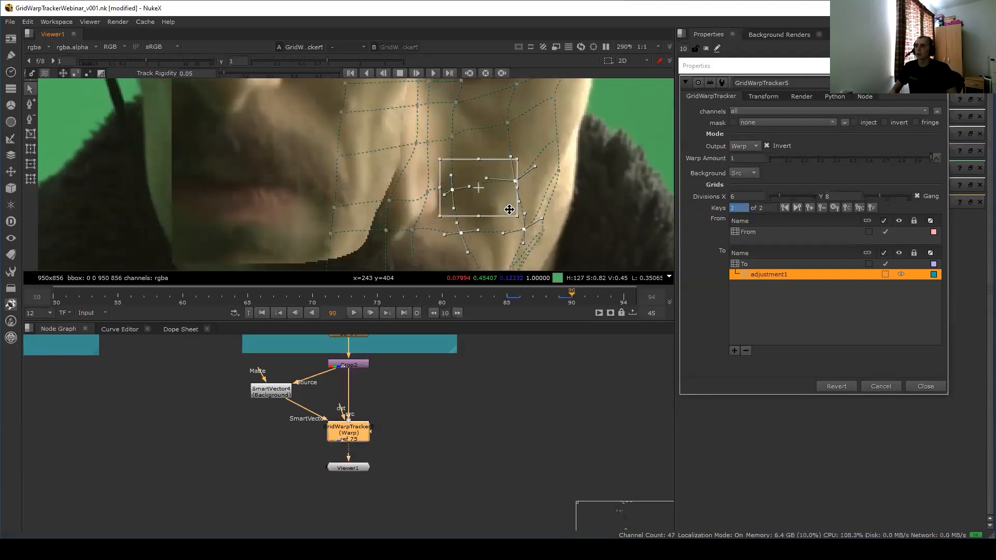
{"action": "middle_click_drag", "start_coordinate": [515, 257], "coordinate": [505, 206]}
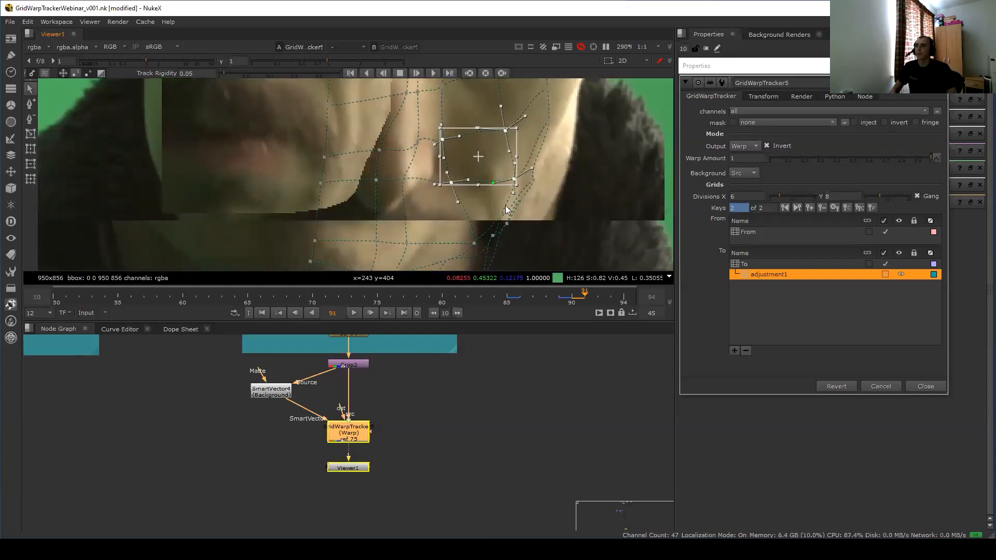
{"action": "scroll", "coordinate": [477, 220], "scroll_direction": "down", "scroll_amount": 2}
{"action": "left_click", "coordinate": [477, 214]}
{"action": "scroll", "coordinate": [460, 197], "scroll_direction": "up", "scroll_amount": 3}
{"action": "left_click_drag", "start_coordinate": [440, 205], "coordinate": [509, 134]}
{"action": "left_click_drag", "start_coordinate": [480, 165], "coordinate": [525, 199]}
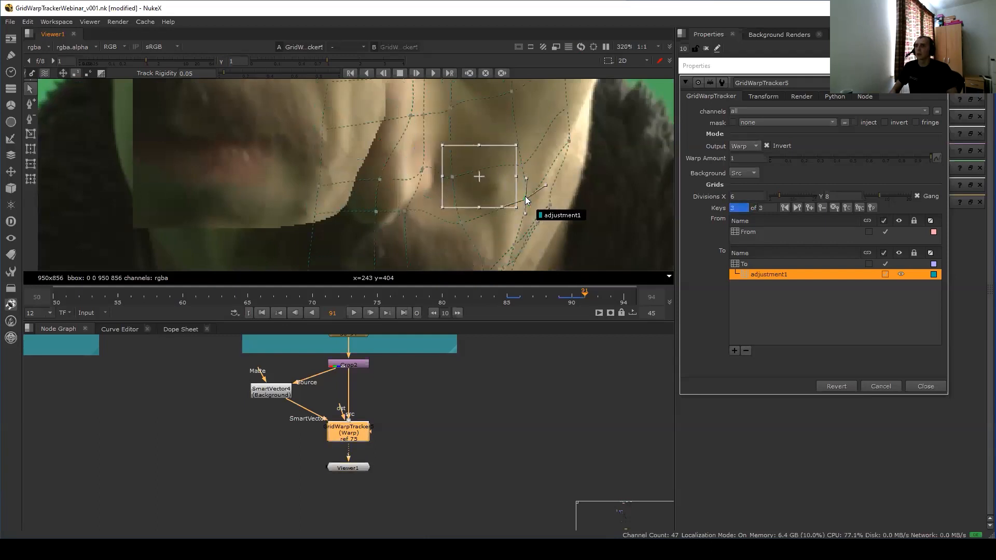
Step back and forth between frames 84 and 92 to examine how the corrected grid points follow the face.
{"action": "key", "text": "Left"}
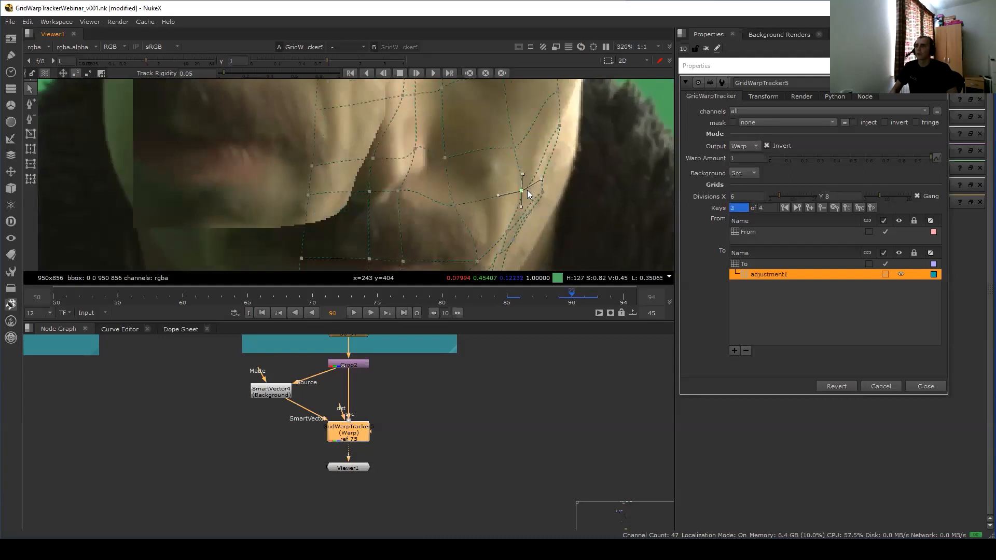
{"action": "key", "text": "Right"}
{"action": "key", "text": "Left"}
{"action": "key", "text": "Right"}
{"action": "key", "text": "Right"}
{"action": "key", "text": "Right"}
{"action": "key", "text": "Right"}
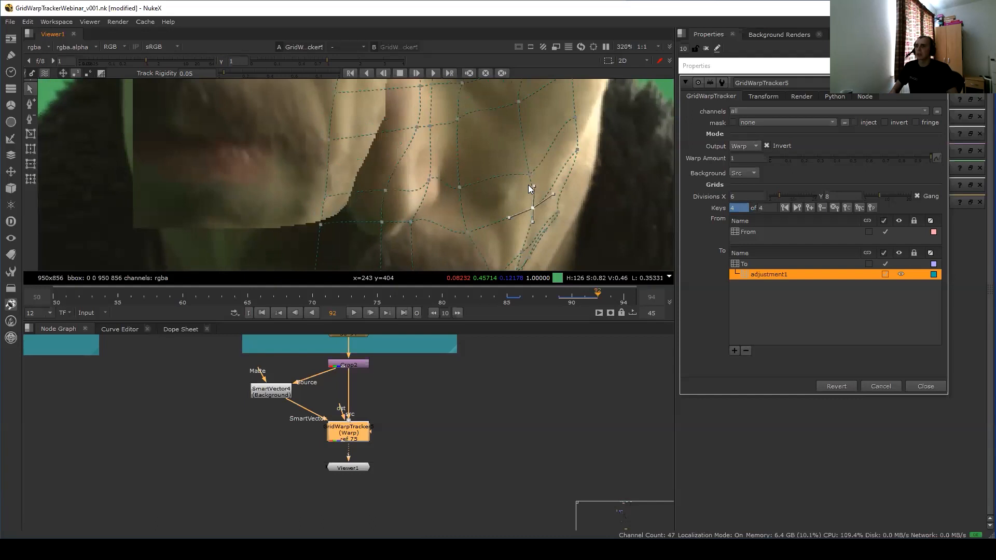
{"action": "key", "text": "Left"}
{"action": "key", "text": "Left"}
{"action": "key", "text": "Left"}
{"action": "key", "text": "Left"}
{"action": "key", "text": "Left"}
{"action": "key", "text": "Left"}
{"action": "key", "text": "Left"}
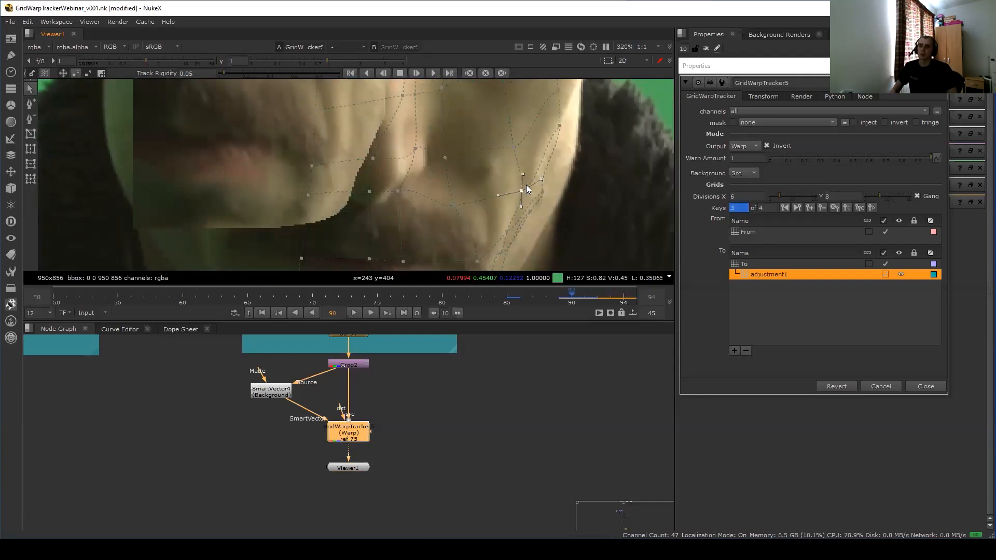
{"action": "key", "text": "Left"}
{"action": "key", "text": "Left"}
{"action": "key", "text": "Left"}
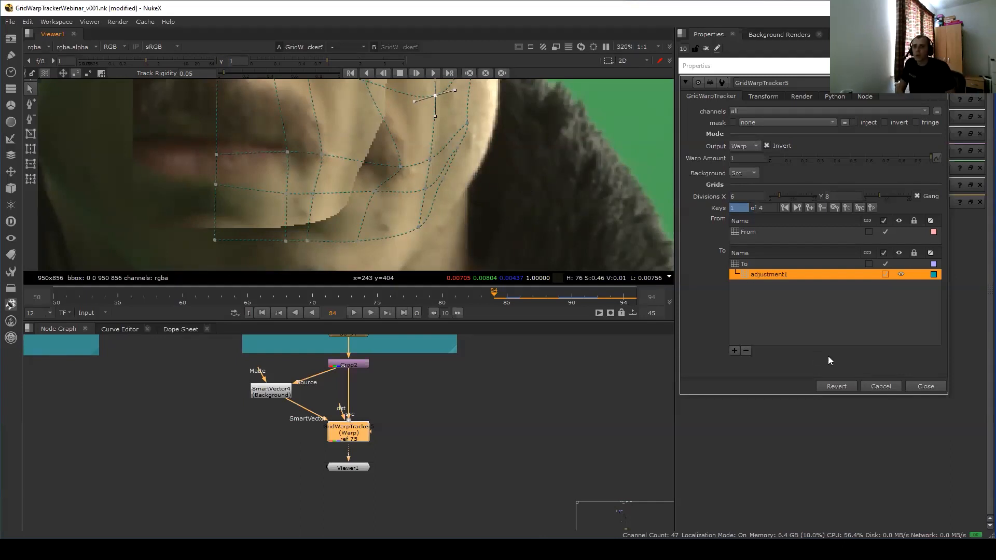
Set the GridWarpTracker5 background to Black and scrub from frame 84 to 90 to inspect the isolated warped patch.
{"action": "left_click", "coordinate": [741, 172]}
{"action": "left_click", "coordinate": [745, 163]}
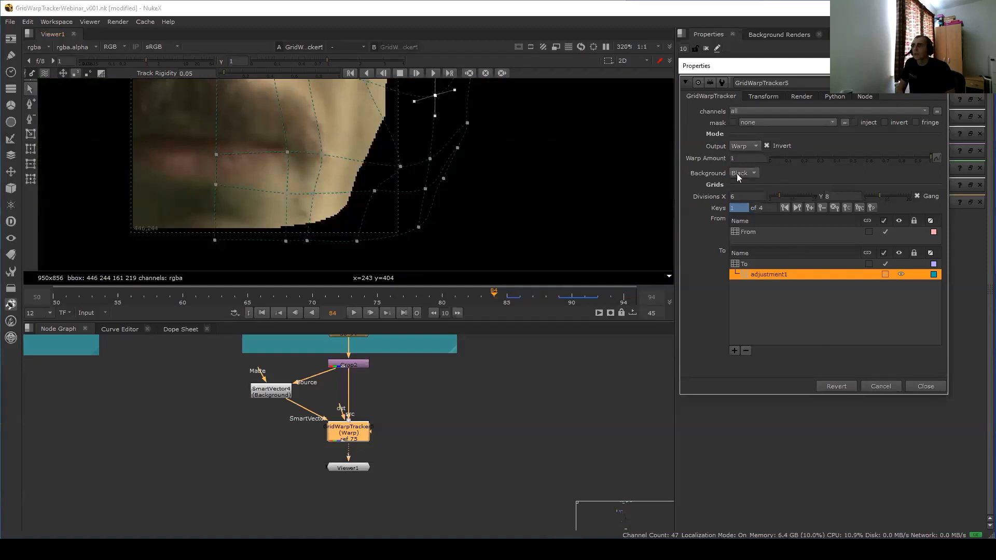
{"action": "middle_click_drag", "start_coordinate": [476, 196], "coordinate": [485, 217]}
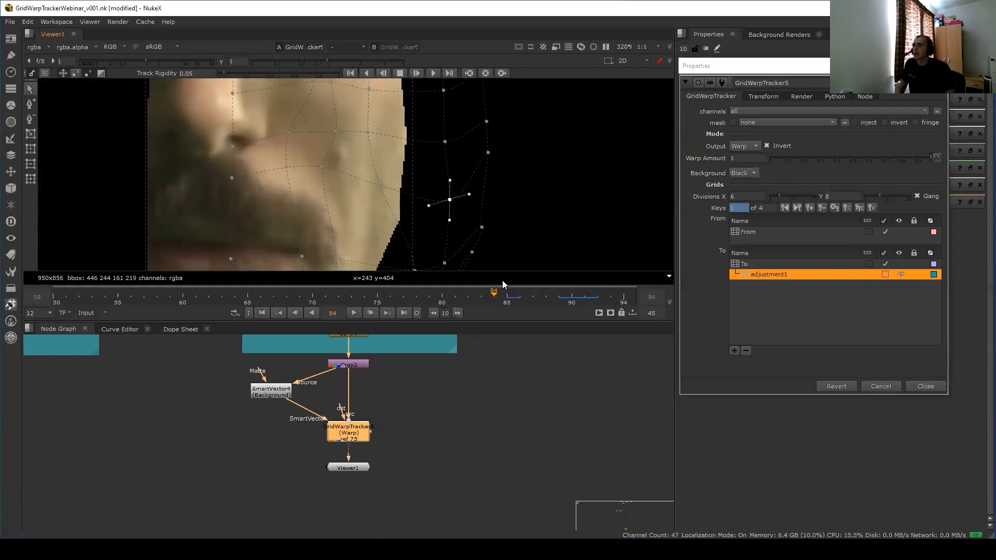
{"action": "left_click_drag", "start_coordinate": [487, 294], "coordinate": [569, 293]}
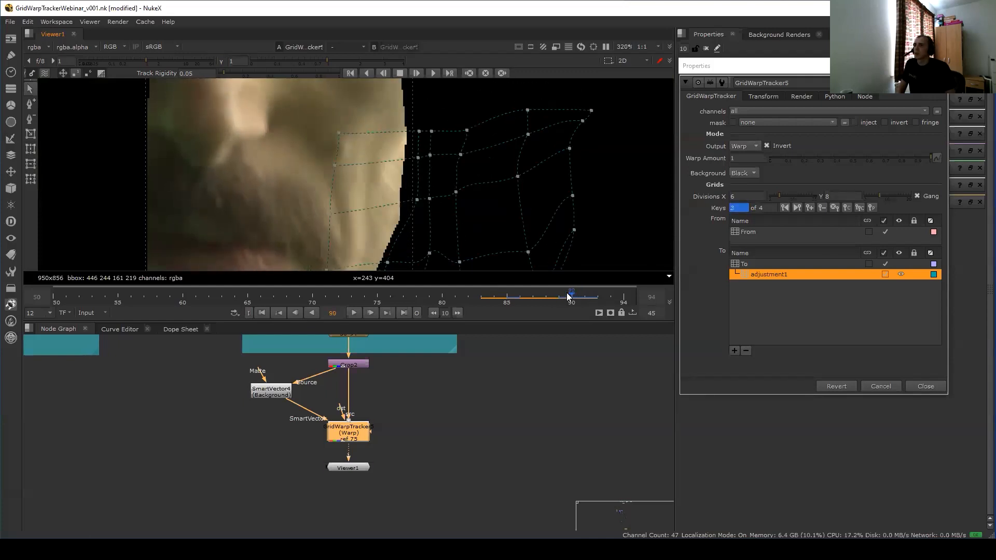
Nudge the selected cheek points of adjustment1 at frame 90 and check the warp up to frame 92.
{"action": "middle_click_drag", "start_coordinate": [539, 175], "coordinate": [508, 70]}
{"action": "middle_click_drag", "start_coordinate": [429, 127], "coordinate": [463, 205]}
{"action": "left_click_drag", "start_coordinate": [450, 250], "coordinate": [546, 211]}
{"action": "left_click_drag", "start_coordinate": [464, 235], "coordinate": [462, 232]}
{"action": "left_click_drag", "start_coordinate": [568, 295], "coordinate": [603, 297]}
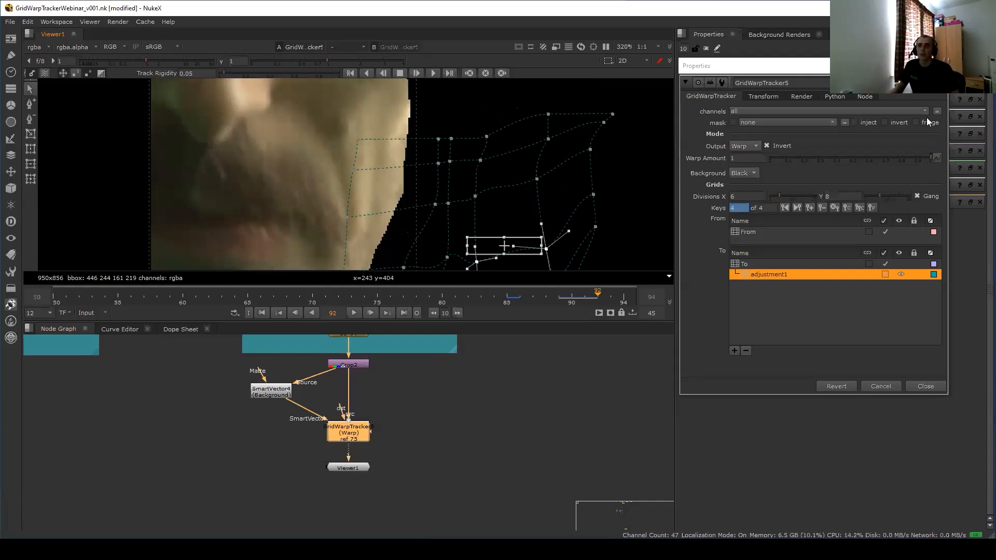
Close the GridWarpTracker5 properties and move the Viewer1 node down to make room below the warp node.
{"action": "left_click", "coordinate": [935, 66]}
{"action": "scroll", "coordinate": [445, 426], "scroll_direction": "down", "scroll_amount": 5}
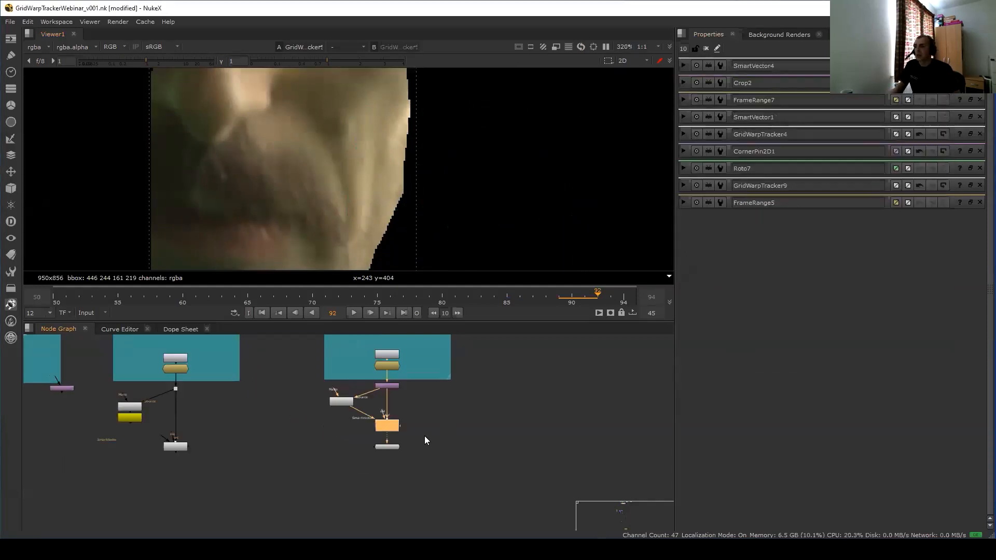
{"action": "middle_click_drag", "start_coordinate": [424, 436], "coordinate": [439, 411]}
{"action": "scroll", "coordinate": [439, 411], "scroll_direction": "up", "scroll_amount": 2}
{"action": "left_click_drag", "start_coordinate": [405, 421], "coordinate": [408, 457]}
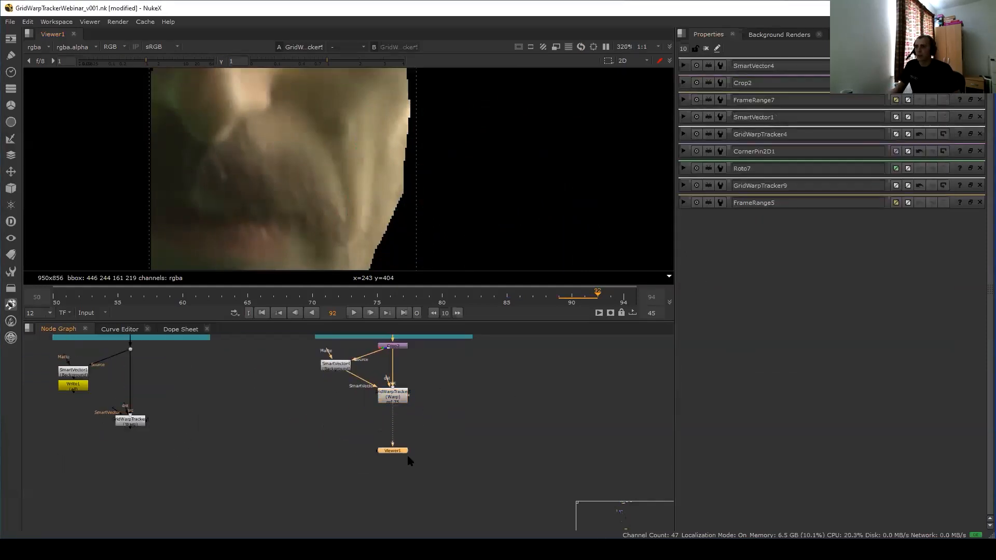
{"action": "left_click", "coordinate": [400, 397]}
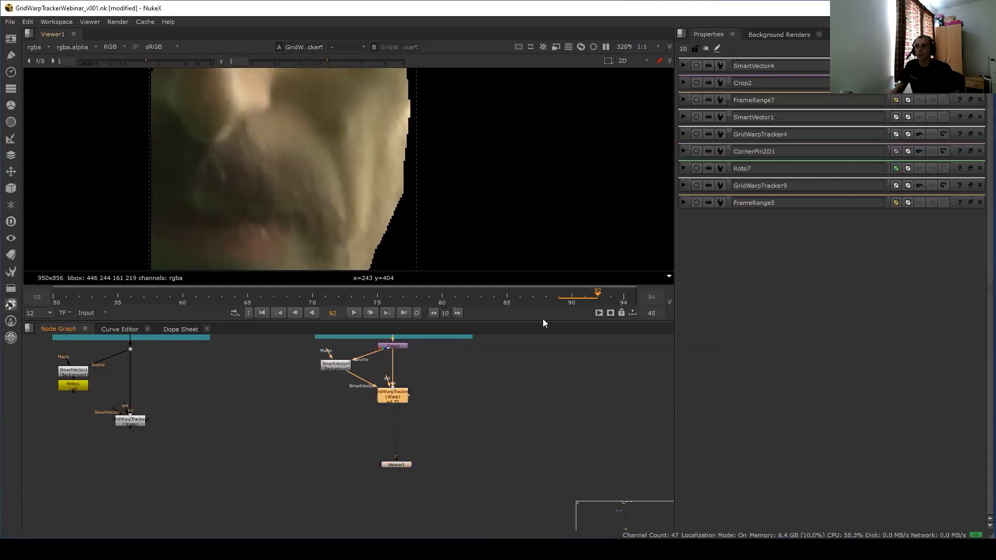
Set the GridWarpTracker5 background to Src, go to frame 75 and close the node's properties.
{"action": "double_click", "coordinate": [394, 397]}
{"action": "left_click", "coordinate": [761, 131]}
{"action": "left_click", "coordinate": [742, 156]}
{"action": "left_click", "coordinate": [742, 167]}
{"action": "left_click", "coordinate": [373, 299]}
{"action": "scroll", "coordinate": [435, 227], "scroll_direction": "down", "scroll_amount": 2}
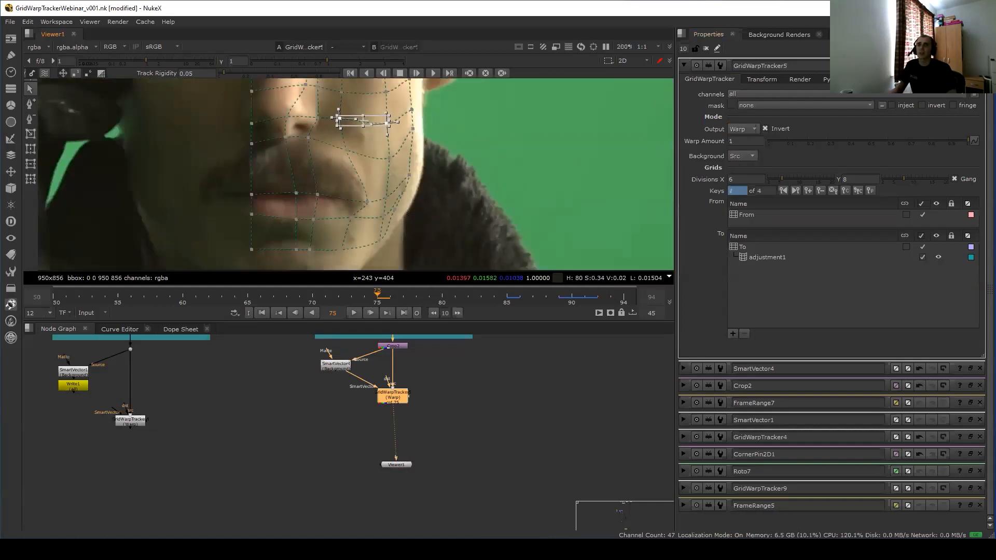
{"action": "left_click", "coordinate": [979, 66]}
Insert a RotoPaint node between GridWarpTracker5 and Viewer1, and space the nodes apart.
{"action": "middle_click_drag", "start_coordinate": [375, 399], "coordinate": [404, 393], "text": "alt"}
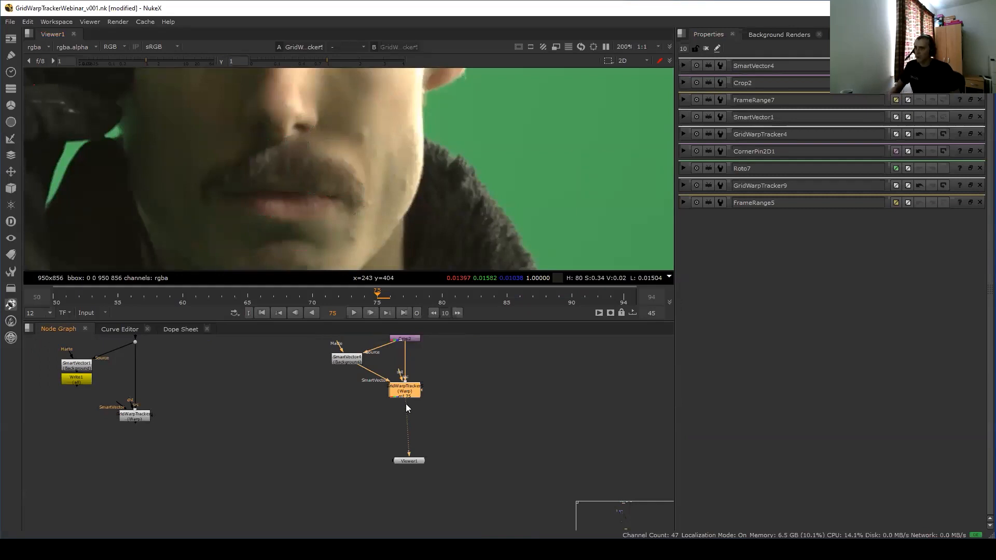
{"action": "key", "text": "p"}
{"action": "left_click_drag", "start_coordinate": [406, 449], "coordinate": [408, 496]}
{"action": "left_click", "coordinate": [406, 447]}
Insert a Laplacian node directly after GridWarpTracker5, raise the viewer gain to 14 and set the Laplacian size to 4.6.
{"action": "left_click", "coordinate": [402, 389]}
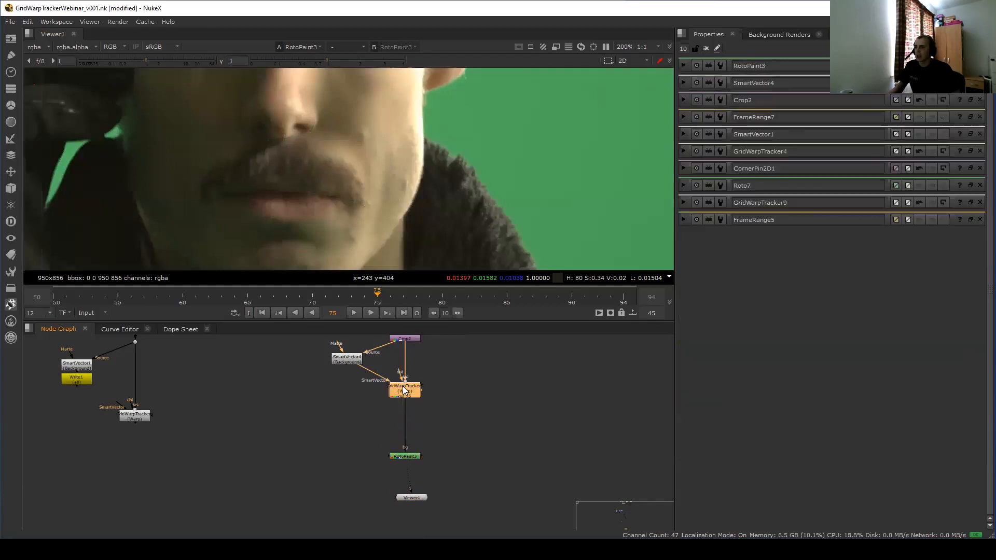
{"action": "key", "text": "Tab"}
{"action": "type", "text": "lapl"}
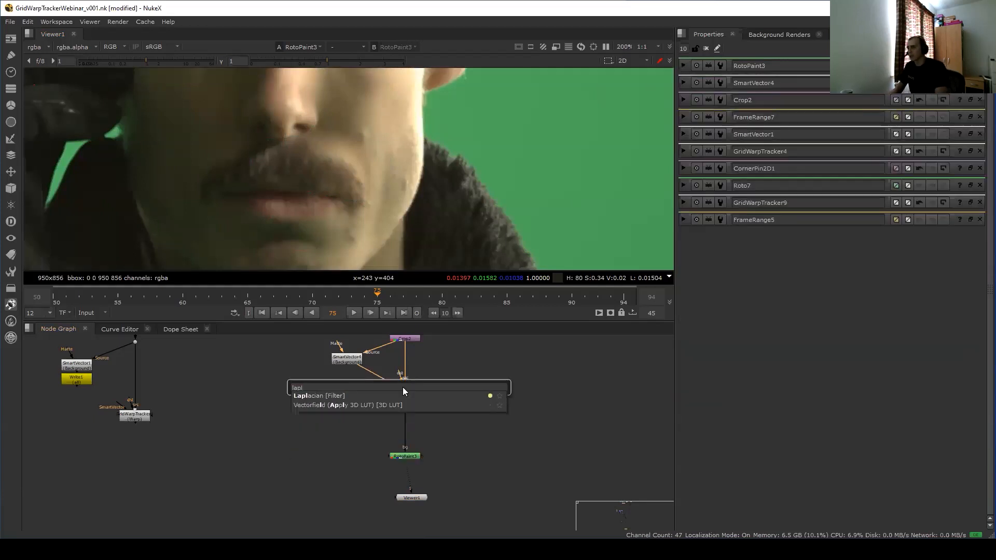
{"action": "key", "text": "Return"}
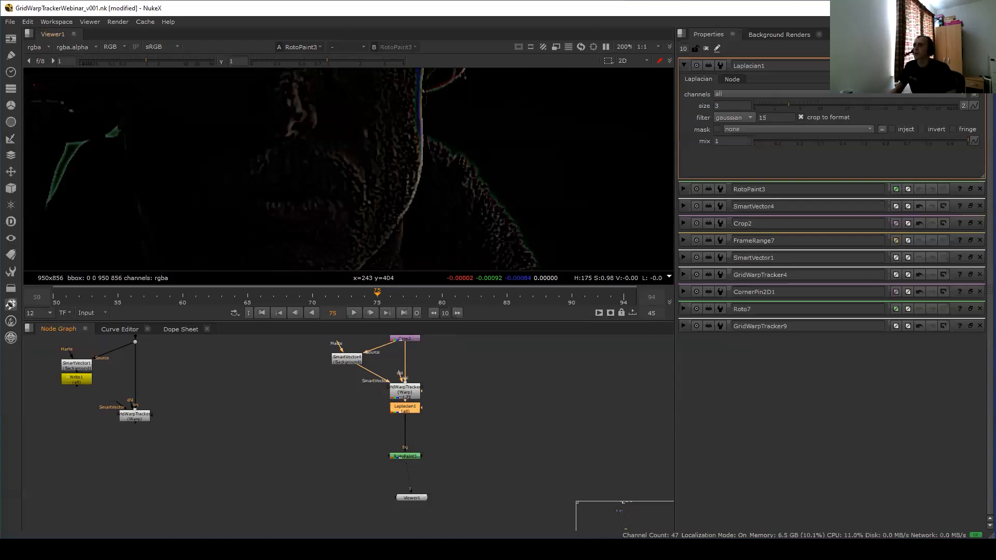
{"action": "left_click_drag", "start_coordinate": [161, 60], "coordinate": [195, 56]}
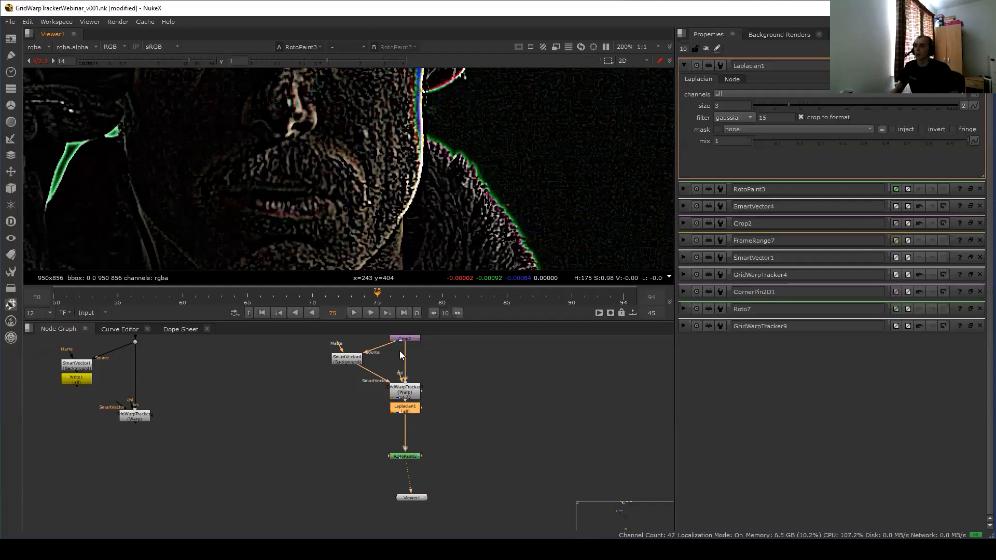
{"action": "mouse_move", "coordinate": [791, 105]}
{"action": "left_mouse_down"}
{"action": "mouse_move", "coordinate": [812, 103]}
{"action": "mouse_move", "coordinate": [798, 102]}
{"action": "left_mouse_up"}
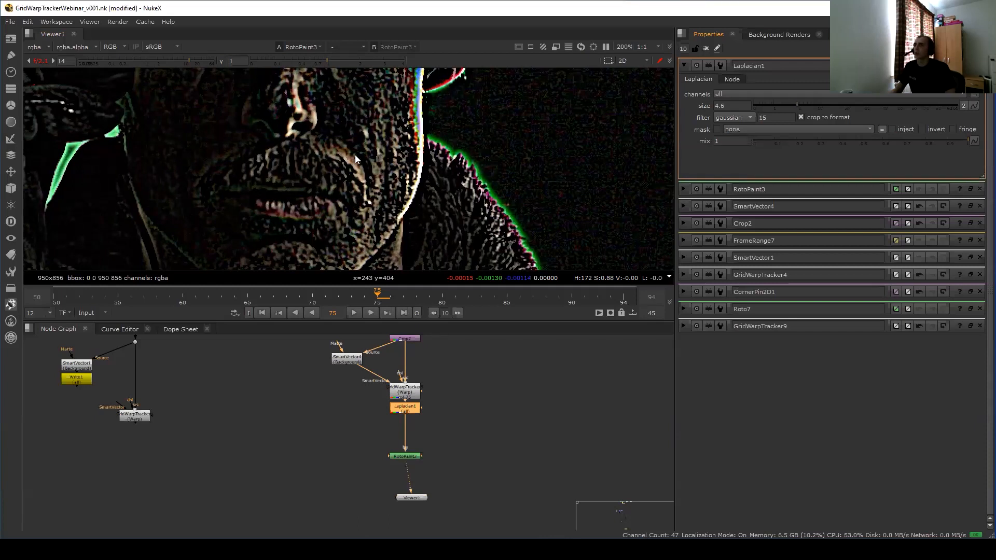
Offset Laplacian1 to the side and add a Merge node with Laplacian1 as its A input and GridWarpTracker5 as its B input.
{"action": "scroll", "coordinate": [365, 481], "scroll_direction": "down", "scroll_amount": 2}
{"action": "double_click", "coordinate": [396, 424]}
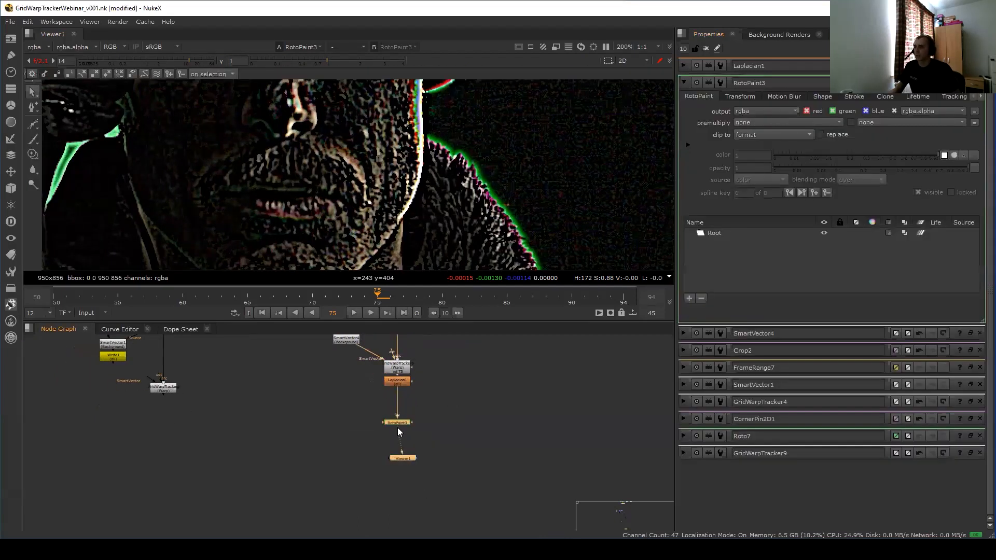
{"action": "scroll", "coordinate": [397, 424], "scroll_direction": "up", "scroll_amount": 1}
{"action": "double_click", "coordinate": [407, 379]}
{"action": "left_click_drag", "start_coordinate": [407, 379], "coordinate": [358, 408]}
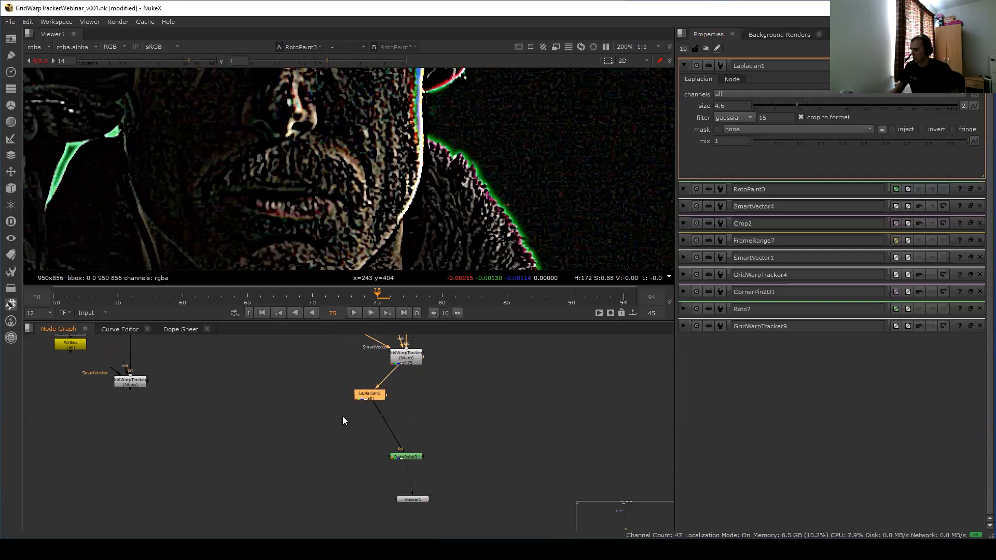
{"action": "key", "text": "m"}
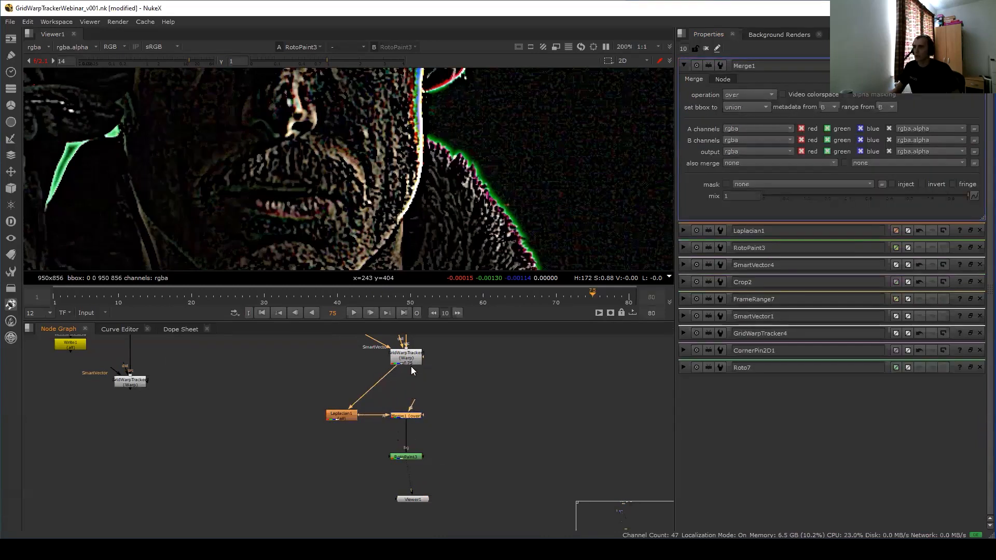
{"action": "left_click_drag", "start_coordinate": [411, 366], "coordinate": [411, 408]}
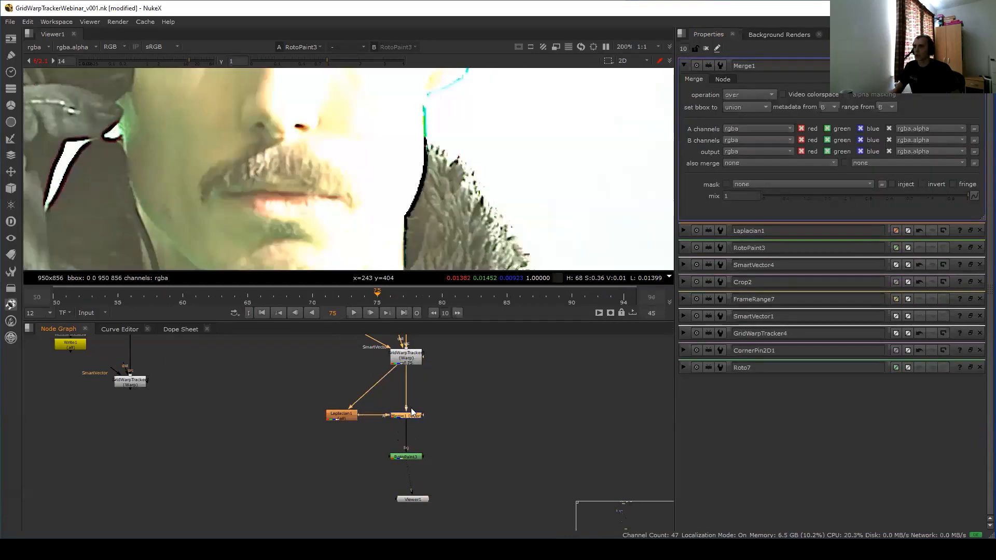
Set the Merge1 operation to from, reset the viewer gain to 1 and assign Laplacian1 and Merge1 to separate viewer inputs.
{"action": "left_click", "coordinate": [742, 94]}
{"action": "left_click", "coordinate": [749, 114]}
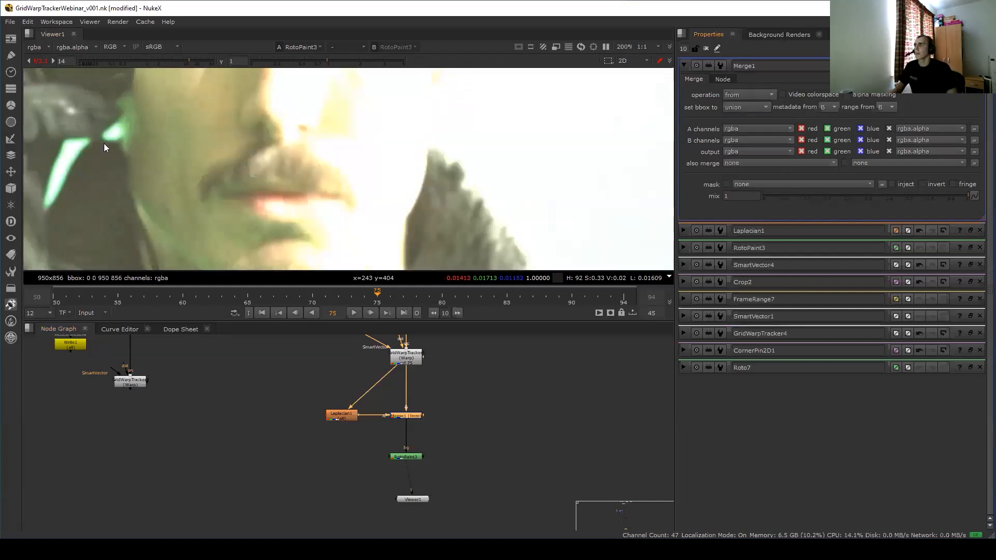
{"action": "left_click", "coordinate": [41, 61]}
{"action": "left_click", "coordinate": [342, 413]}
{"action": "key", "text": "2"}
{"action": "left_click", "coordinate": [408, 416]}
{"action": "key", "text": "1"}
Delete RotoPaint3 and add a second Merge set to over below Merge1, combining Laplacian1 as A over Merge1 as B.
{"action": "double_click", "coordinate": [405, 453]}
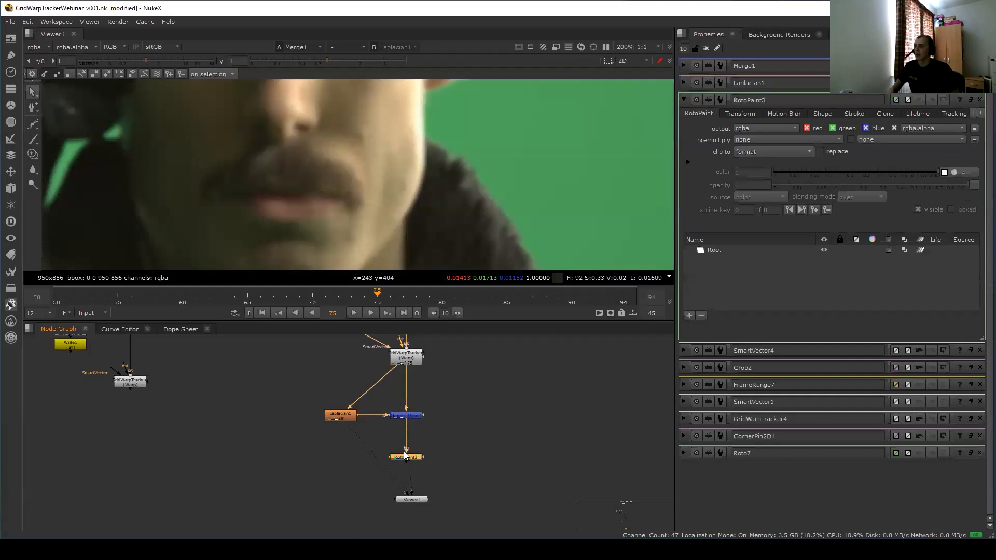
{"action": "key", "text": "Delete"}
{"action": "double_click", "coordinate": [342, 416]}
{"action": "key", "text": "m"}
{"action": "left_click_drag", "start_coordinate": [380, 427], "coordinate": [390, 445]}
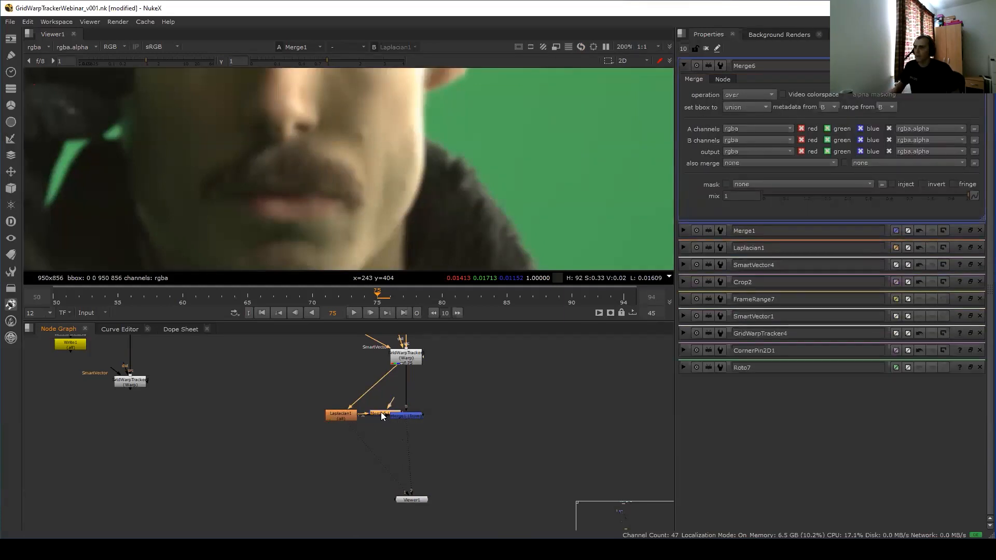
{"action": "scroll", "coordinate": [408, 398], "scroll_direction": "up", "scroll_amount": 3}
{"action": "left_click_drag", "start_coordinate": [380, 409], "coordinate": [416, 489]}
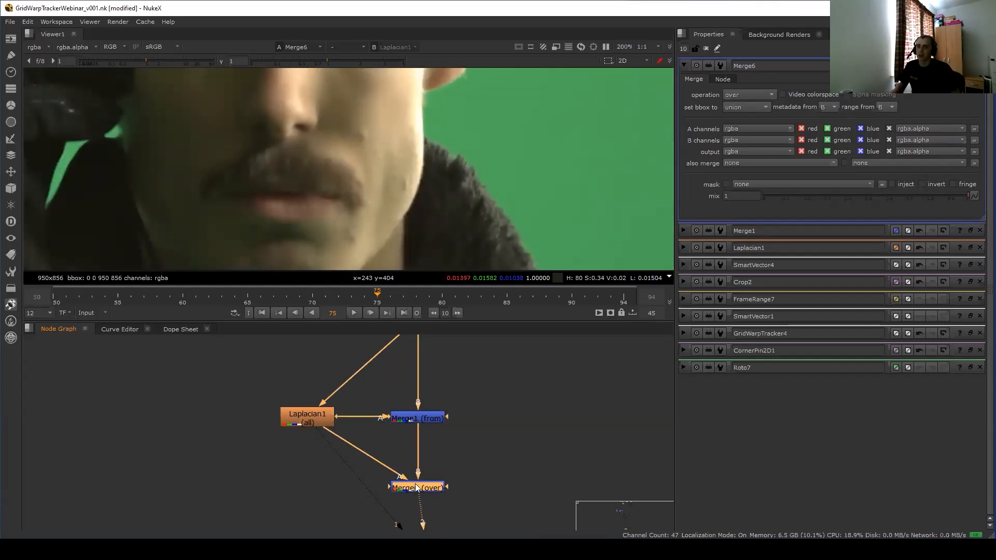
Route the Laplacian1 connection to Merge6 through a dot placed below Laplacian1, and show Merge6 in the viewer.
{"action": "left_click_drag", "start_coordinate": [365, 455], "coordinate": [307, 486], "text": "ctrl"}
{"action": "left_click", "coordinate": [436, 486]}
{"action": "key", "text": "1"}
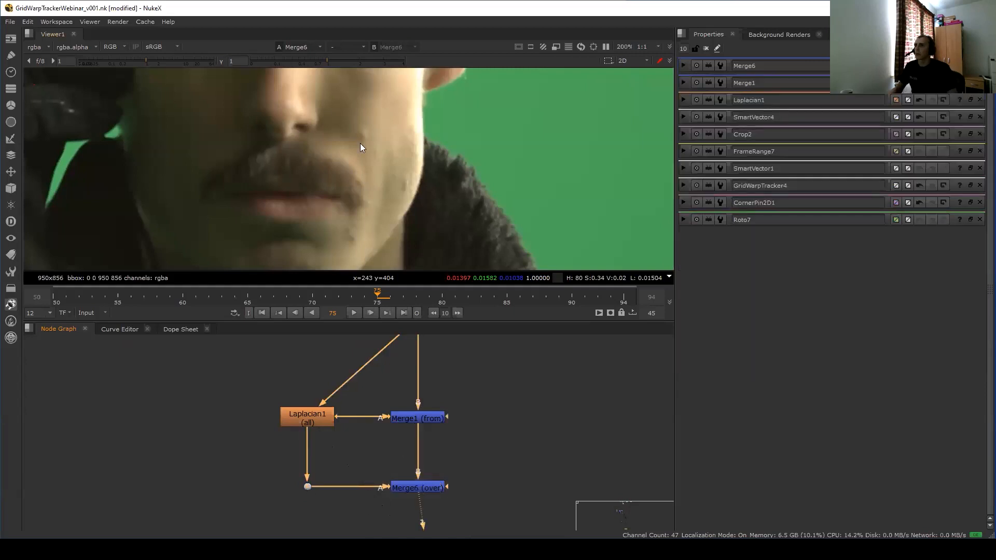
Add a dot under GridWarpTracker5 and a second dot above Laplacian1 to square off the branch feeding it.
{"action": "middle_click_drag", "start_coordinate": [390, 357], "coordinate": [390, 421]}
{"action": "left_click", "coordinate": [422, 394]}
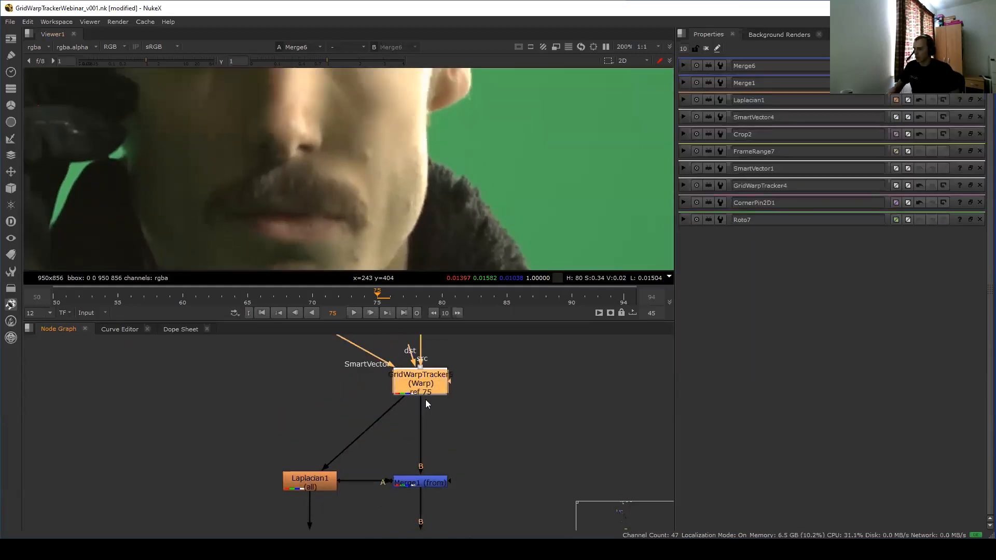
{"action": "key", "text": "period"}
{"action": "left_click_drag", "start_coordinate": [419, 404], "coordinate": [419, 416]}
{"action": "left_click_drag", "start_coordinate": [370, 446], "coordinate": [308, 414], "text": "ctrl"}
Insert a RotoPaint node between Laplacian1 and the dot leading to the A input of Merge6.
{"action": "middle_click_drag", "start_coordinate": [308, 414], "coordinate": [313, 351]}
{"action": "scroll", "coordinate": [316, 404], "scroll_direction": "down", "scroll_amount": 1}
{"action": "key", "text": "p"}
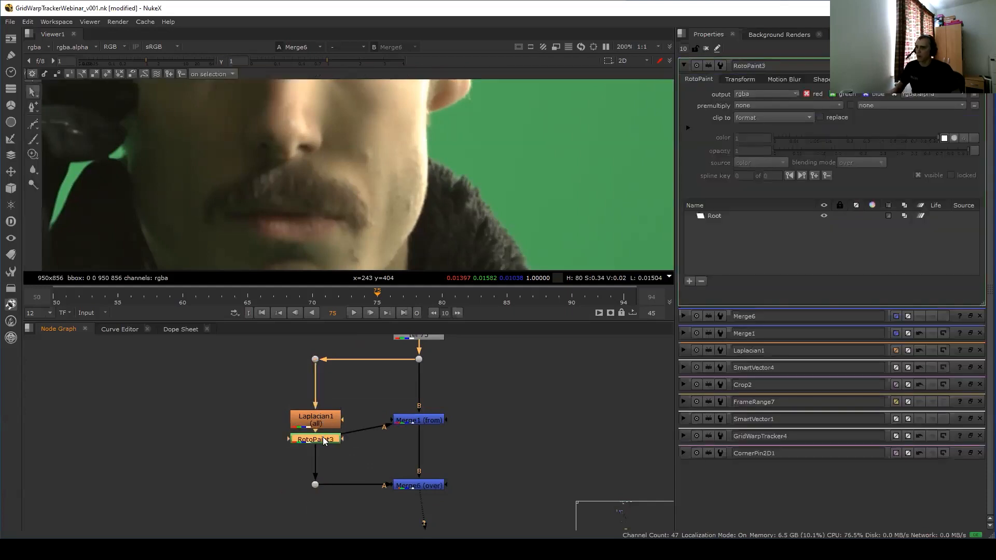
Clone skin detail on the cheek beside the moustache with the RotoPaint3 Clone tool, with the stroke lifetime set to all frames.
{"action": "scroll", "coordinate": [357, 160], "scroll_direction": "up", "scroll_amount": 1}
{"action": "middle_click_drag", "start_coordinate": [357, 160], "coordinate": [360, 196]}
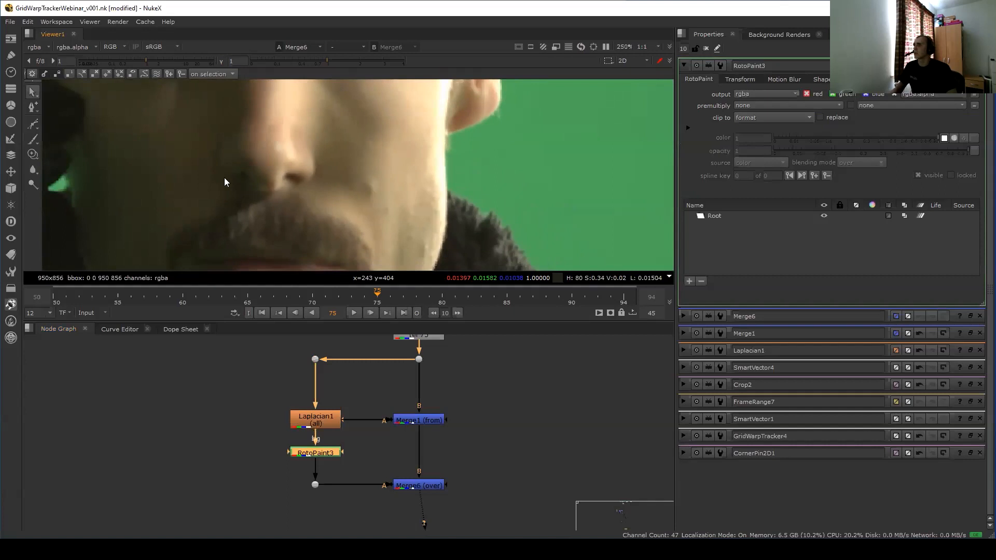
{"action": "key", "text": "c"}
{"action": "left_click_drag", "start_coordinate": [355, 144], "coordinate": [373, 185], "text": "ctrl"}
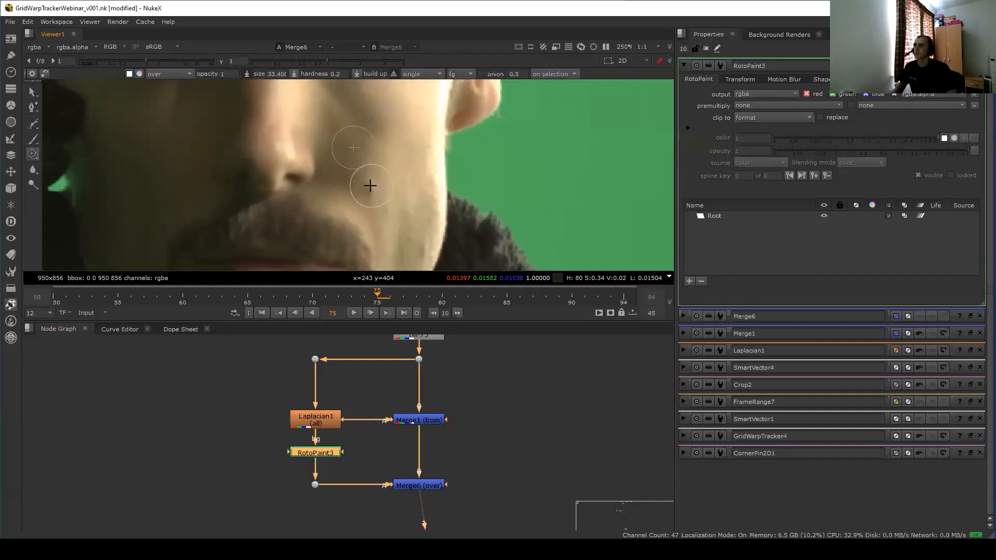
{"action": "scroll", "coordinate": [378, 173], "scroll_direction": "down", "scroll_amount": 6}
{"action": "scroll", "coordinate": [395, 158], "scroll_direction": "up", "scroll_amount": 6}
{"action": "scroll", "coordinate": [358, 200], "scroll_direction": "up", "scroll_amount": 1}
{"action": "middle_click_drag", "start_coordinate": [357, 200], "coordinate": [360, 172]}
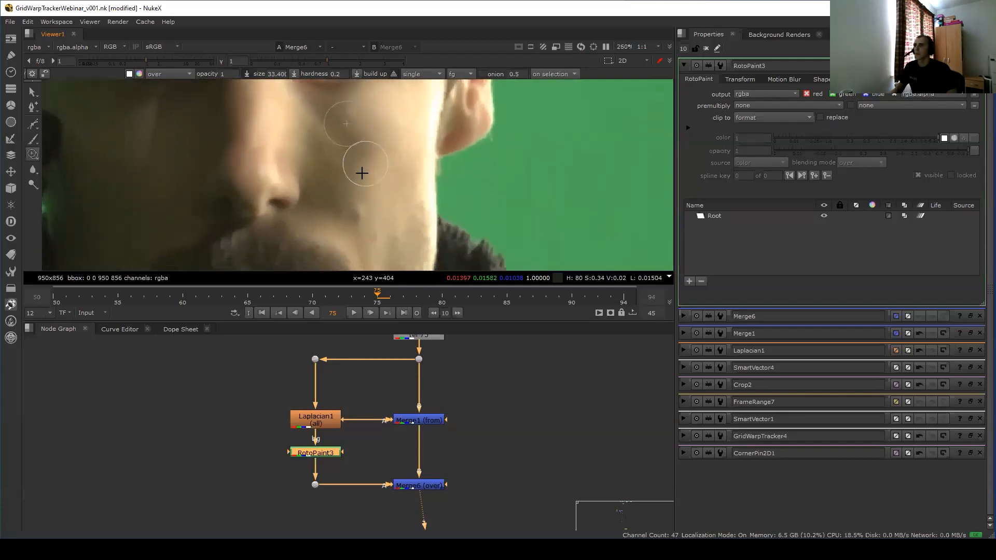
{"action": "left_click", "coordinate": [430, 73]}
{"action": "left_click", "coordinate": [428, 51]}
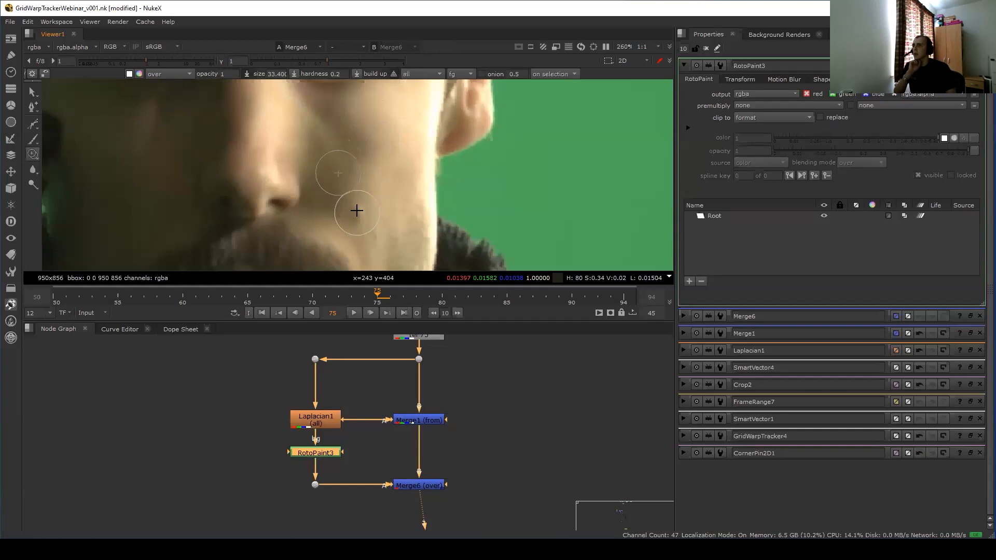
{"action": "left_click_drag", "start_coordinate": [349, 202], "coordinate": [351, 209]}
Increase the Laplacian1 size in stages to 7.8 and 11.6, checking the frames around 75.
{"action": "middle_click_drag", "start_coordinate": [473, 452], "coordinate": [473, 367]}
{"action": "double_click", "coordinate": [341, 374]}
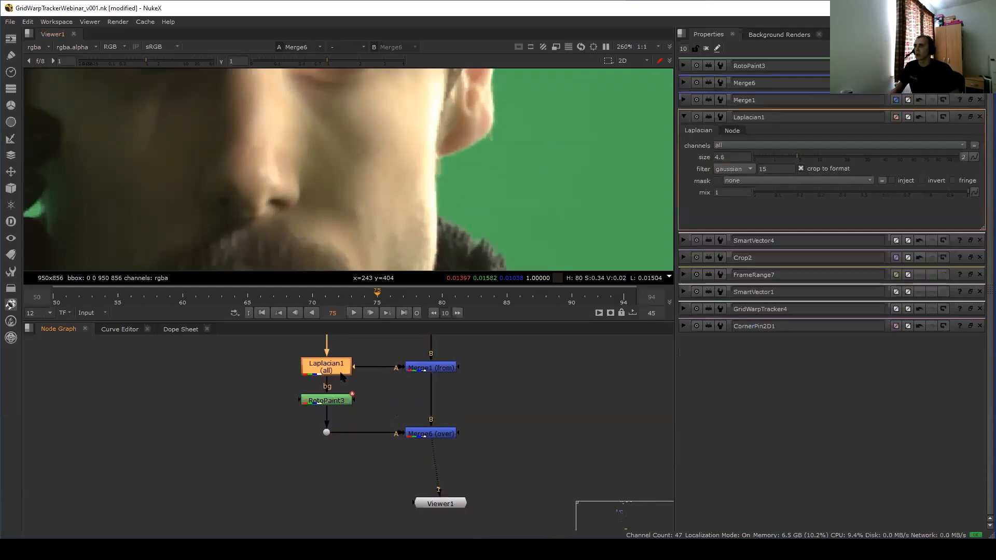
{"action": "left_click_drag", "start_coordinate": [804, 104], "coordinate": [810, 104]}
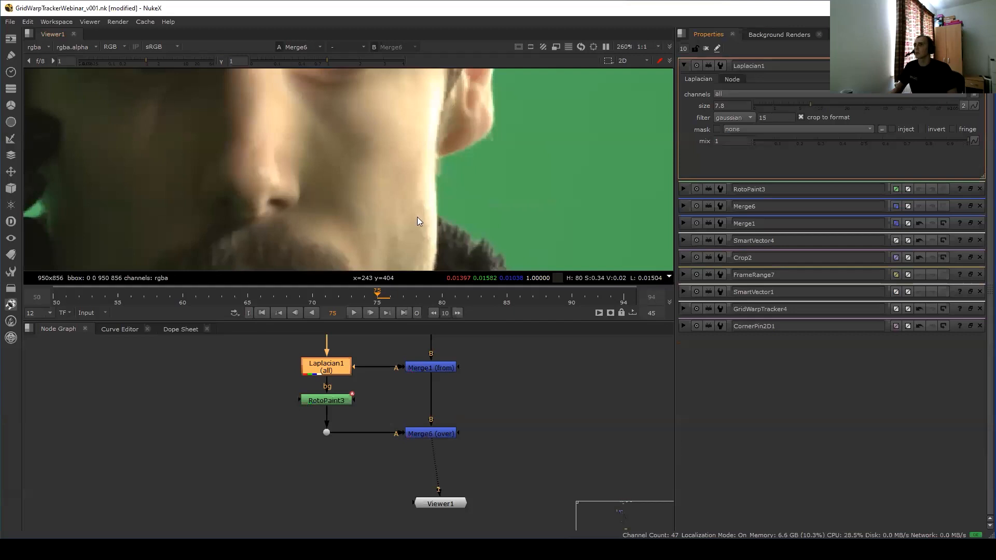
{"action": "double_click", "coordinate": [438, 434]}
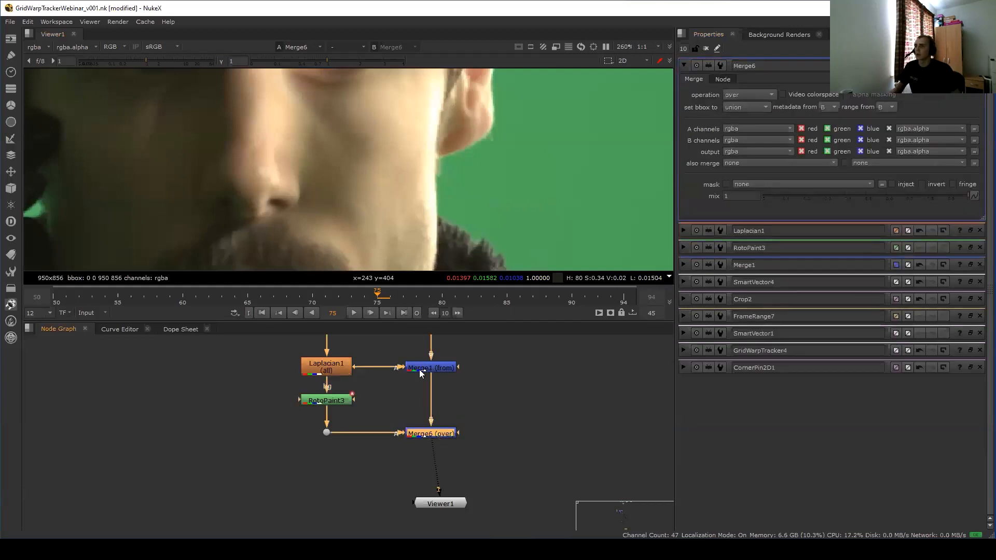
{"action": "double_click", "coordinate": [339, 370]}
{"action": "left_click_drag", "start_coordinate": [803, 103], "coordinate": [821, 103]}
{"action": "scroll", "coordinate": [443, 230], "scroll_direction": "down", "scroll_amount": 4}
{"action": "mouse_move", "coordinate": [395, 289]}
{"action": "left_mouse_down"}
{"action": "mouse_move", "coordinate": [468, 289]}
{"action": "mouse_move", "coordinate": [378, 290]}
{"action": "left_mouse_up"}
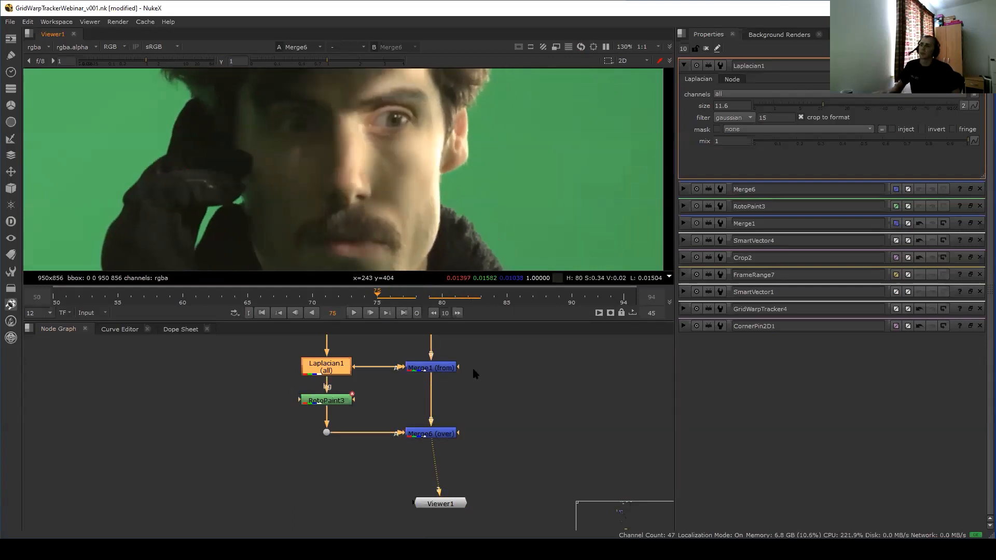
View the Merge1 output up close to examine the low-frequency face image without the Laplacian detail.
{"action": "scroll", "coordinate": [475, 384], "scroll_direction": "down", "scroll_amount": 2}
{"action": "double_click", "coordinate": [444, 433]}
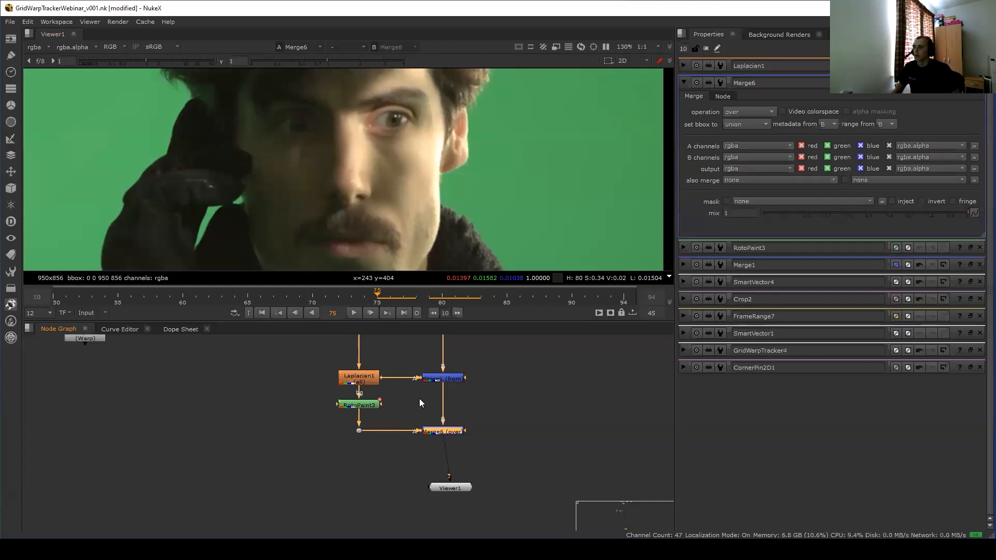
{"action": "double_click", "coordinate": [447, 378]}
{"action": "key", "text": "1"}
{"action": "scroll", "coordinate": [445, 173], "scroll_direction": "up", "scroll_amount": 6}
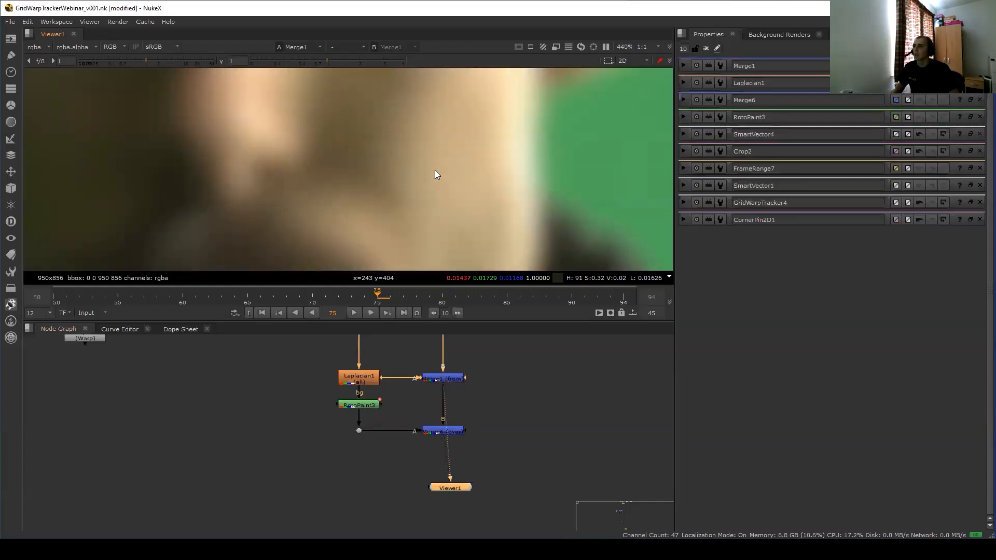
{"action": "scroll", "coordinate": [434, 174], "scroll_direction": "down", "scroll_amount": 3}
{"action": "double_click", "coordinate": [446, 379]}
{"action": "middle_click_drag", "start_coordinate": [438, 402], "coordinate": [419, 384]}
Move the Viewer1 node further from the merges and show the Merge6 output in the viewer.
{"action": "double_click", "coordinate": [430, 401]}
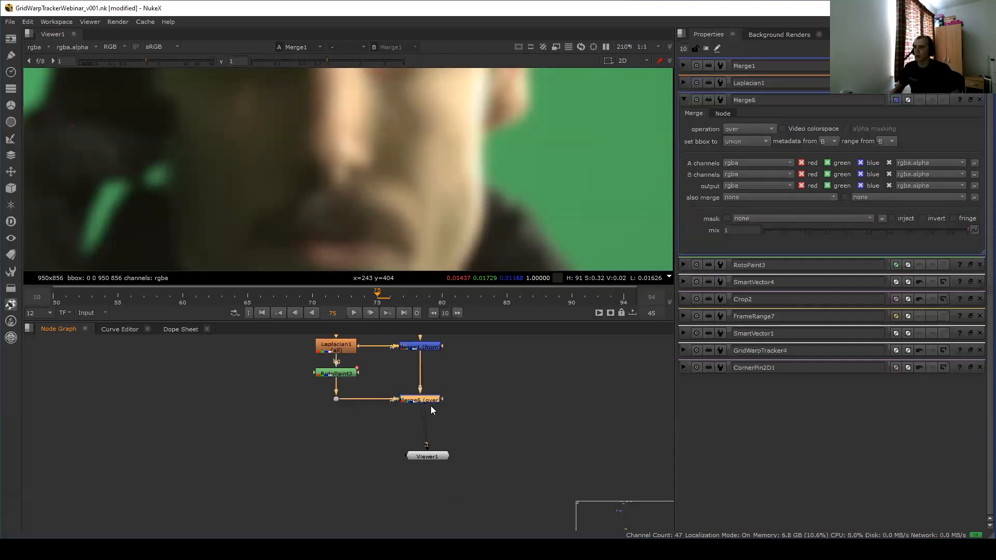
{"action": "left_click_drag", "start_coordinate": [435, 455], "coordinate": [455, 483]}
{"action": "double_click", "coordinate": [422, 400]}
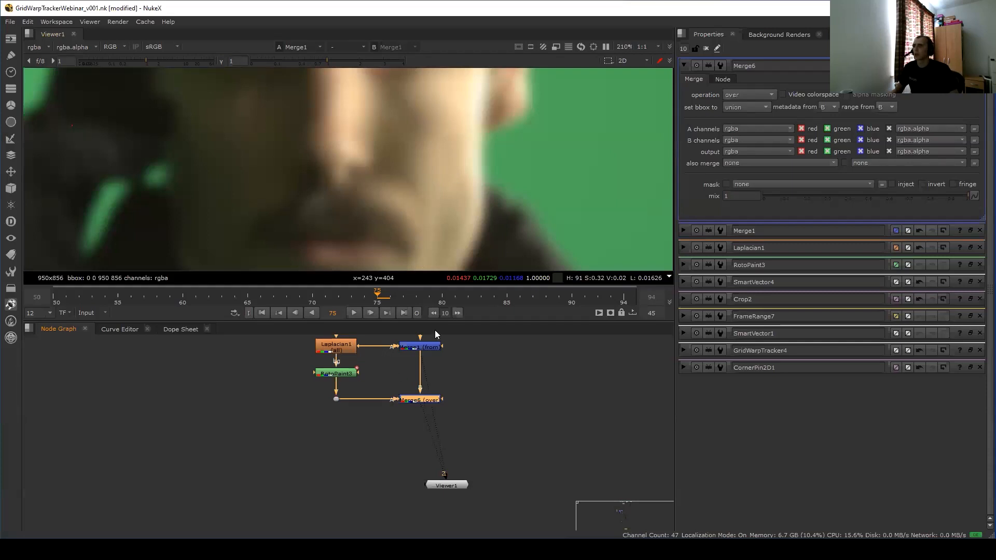
{"action": "middle_click_drag", "start_coordinate": [435, 335], "coordinate": [416, 370]}
{"action": "key", "text": "1"}
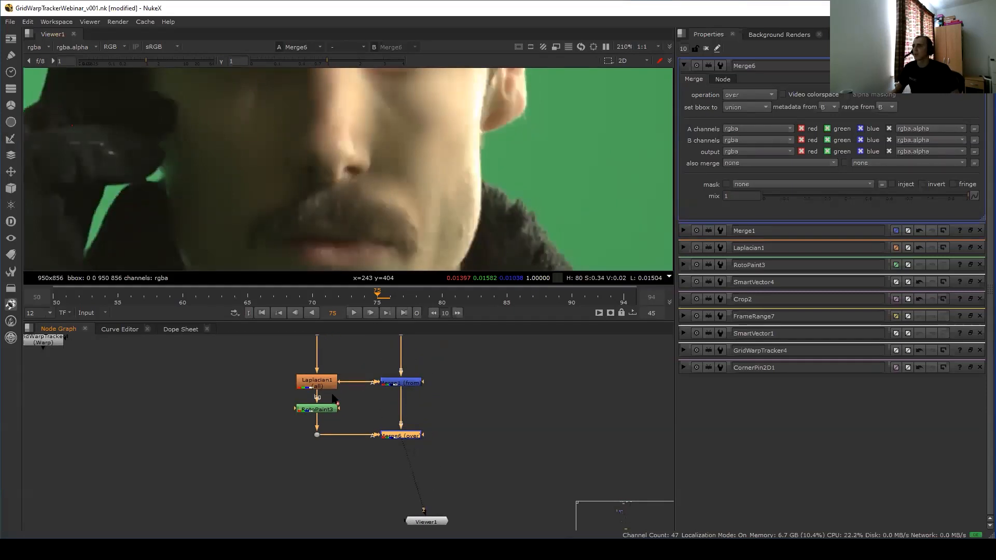
Set the RotoPaint3 output mask to rotopaint_mask.a.
{"action": "double_click", "coordinate": [332, 411]}
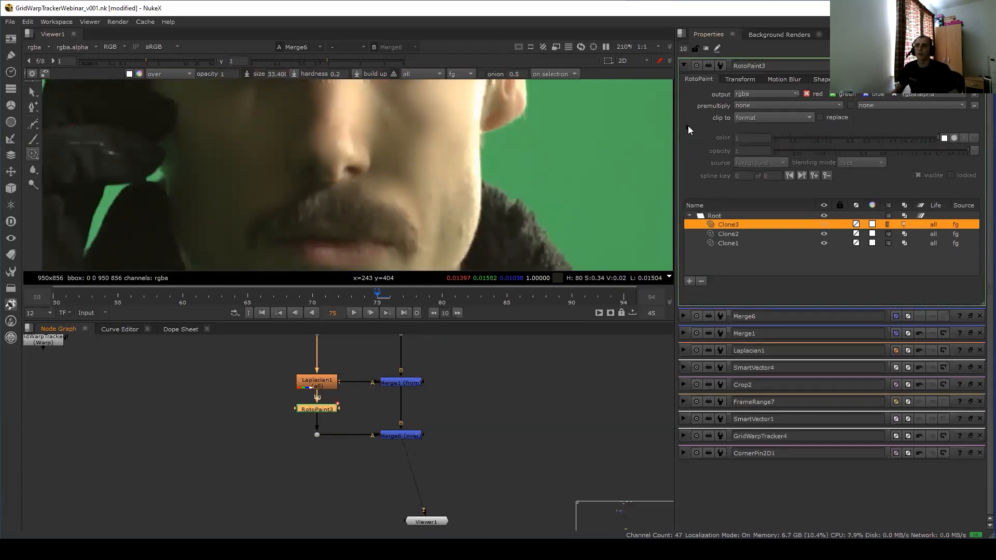
{"action": "left_click", "coordinate": [688, 127]}
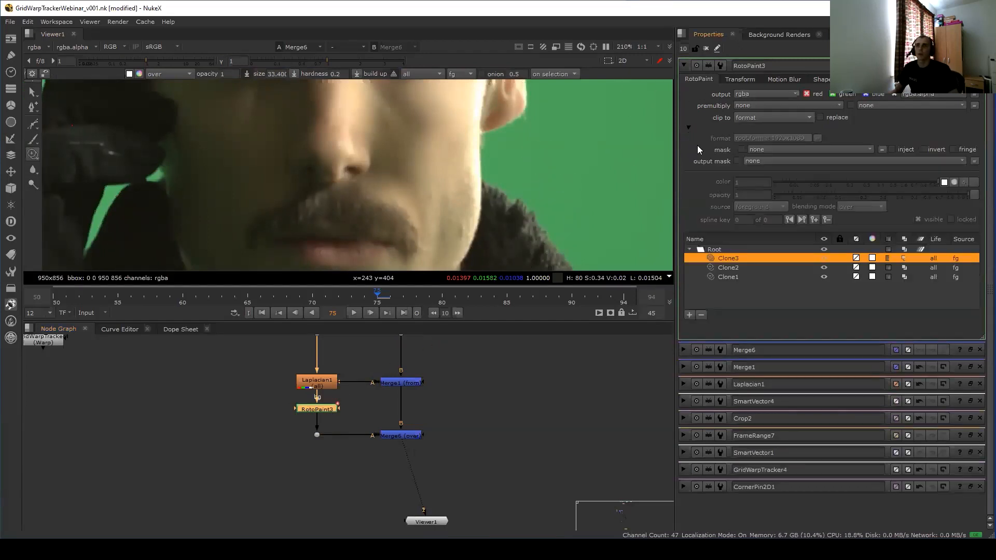
{"action": "left_click", "coordinate": [766, 160]}
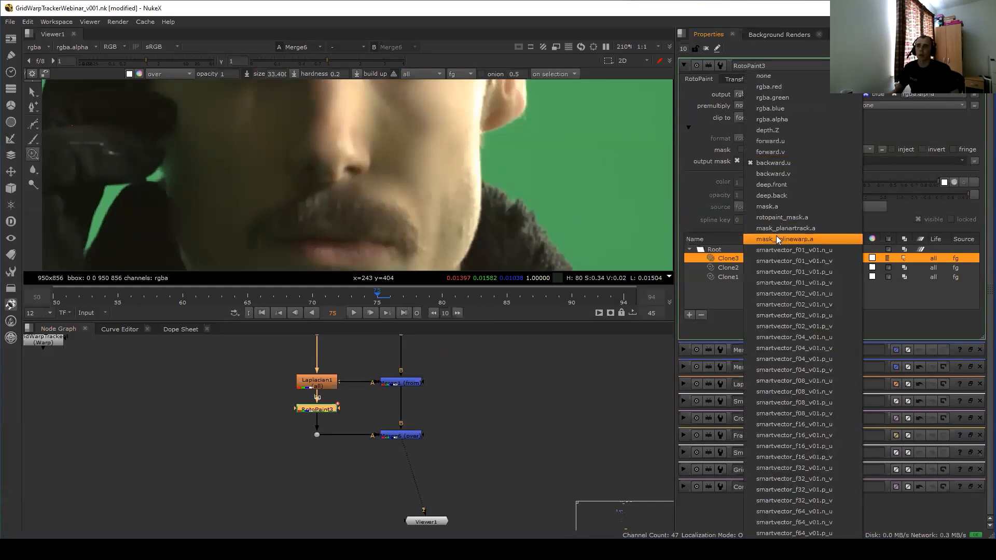
{"action": "left_click", "coordinate": [780, 218]}
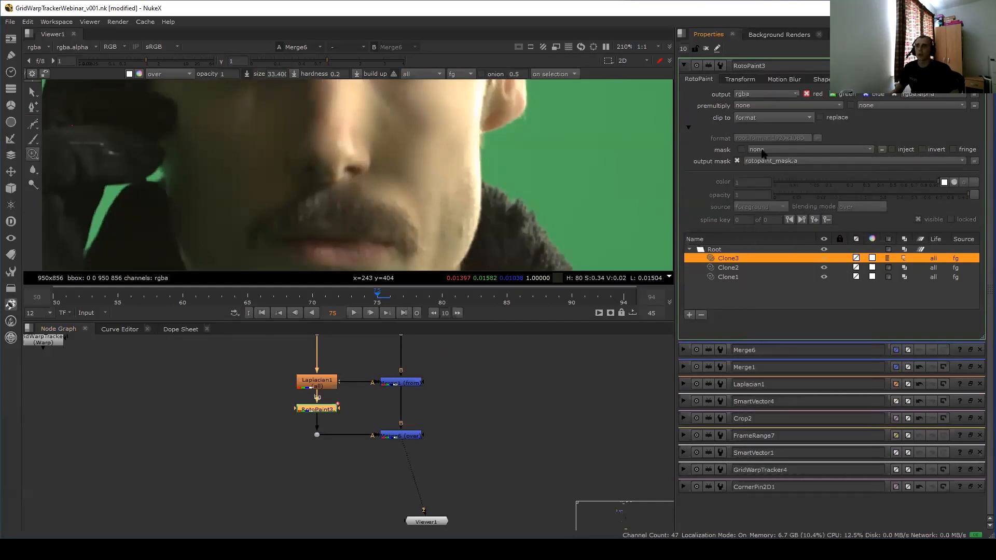
Set the Merge6 mask channel to rotopaint_mask.a.
{"action": "middle_click_drag", "start_coordinate": [453, 453], "coordinate": [461, 423]}
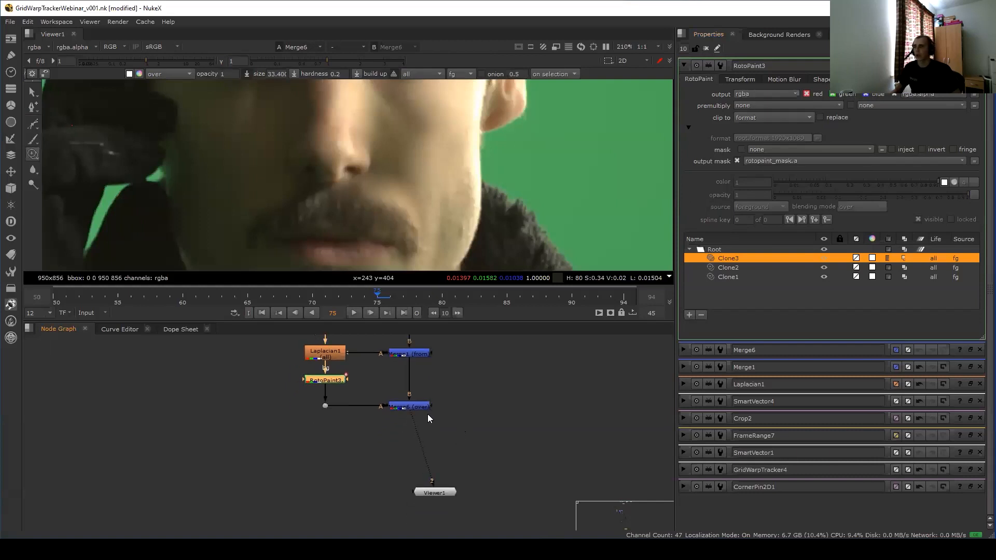
{"action": "double_click", "coordinate": [421, 407]}
{"action": "left_click", "coordinate": [812, 185]}
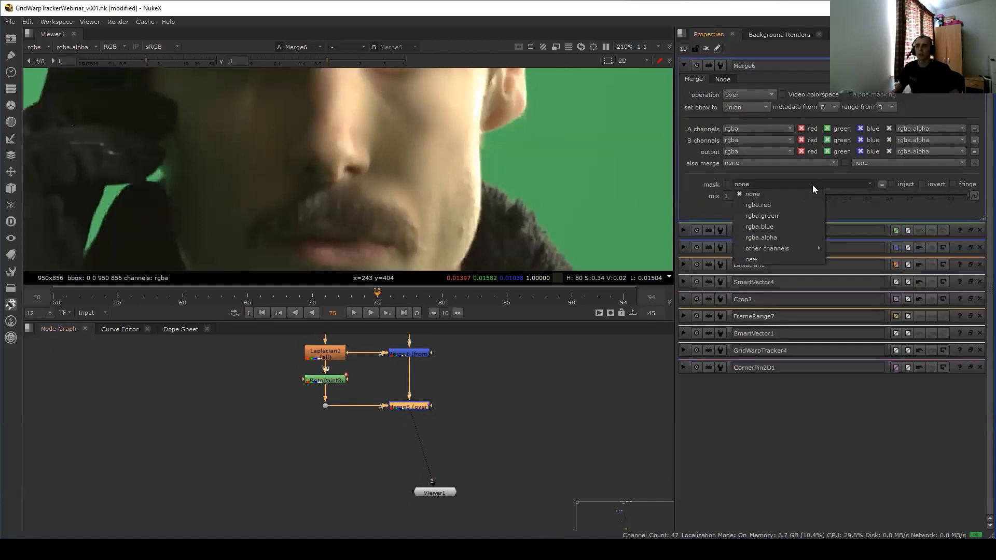
{"action": "mouse_move", "coordinate": [805, 249]}
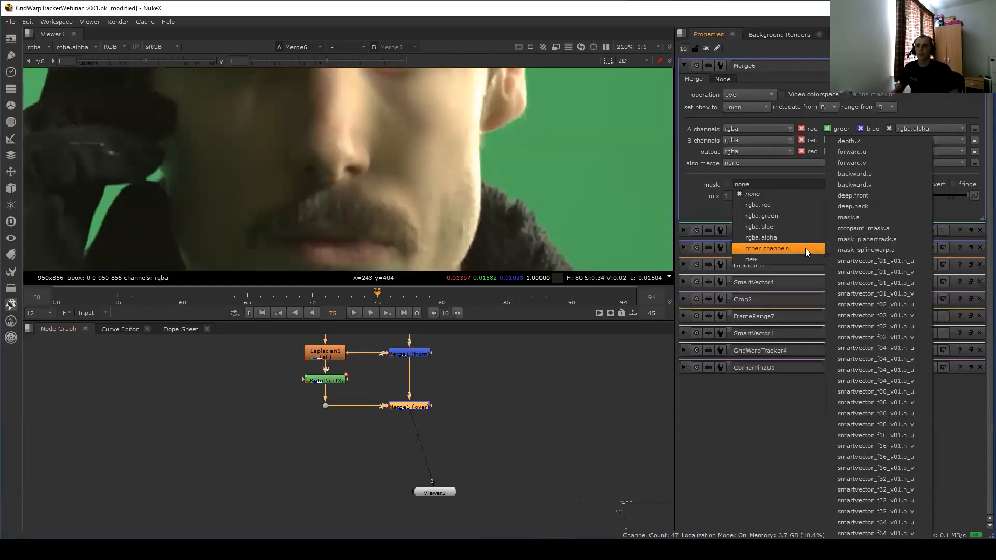
{"action": "left_click", "coordinate": [854, 228]}
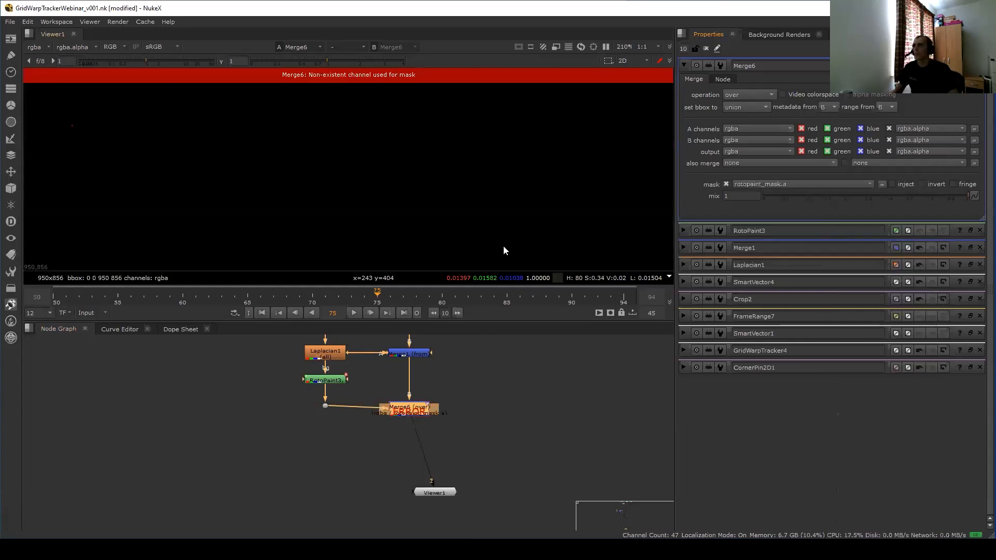
Check the mask settings of RotoPaint3, Merge6 and Merge1 for the cause of the Merge6 mask error.
{"action": "scroll", "coordinate": [419, 367], "scroll_direction": "up", "scroll_amount": 1}
{"action": "double_click", "coordinate": [317, 375]}
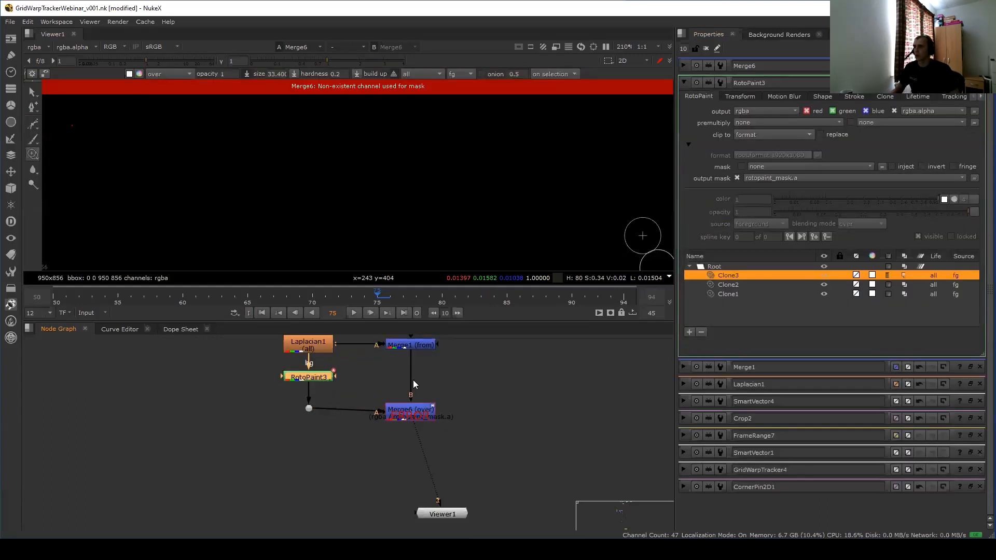
{"action": "middle_click_drag", "start_coordinate": [412, 380], "coordinate": [414, 397]}
{"action": "double_click", "coordinate": [413, 426]}
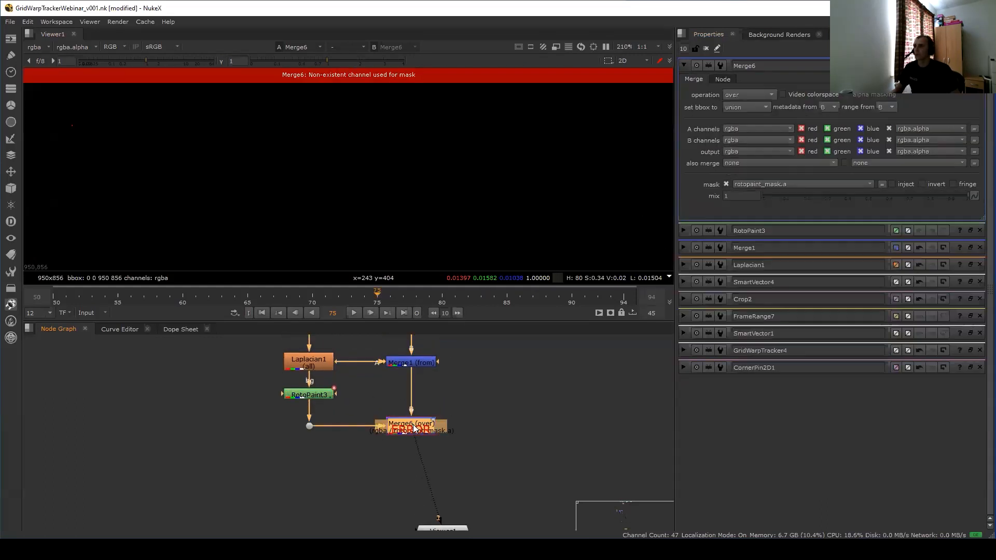
{"action": "double_click", "coordinate": [414, 363]}
{"action": "left_click", "coordinate": [752, 218]}
{"action": "left_click", "coordinate": [748, 206]}
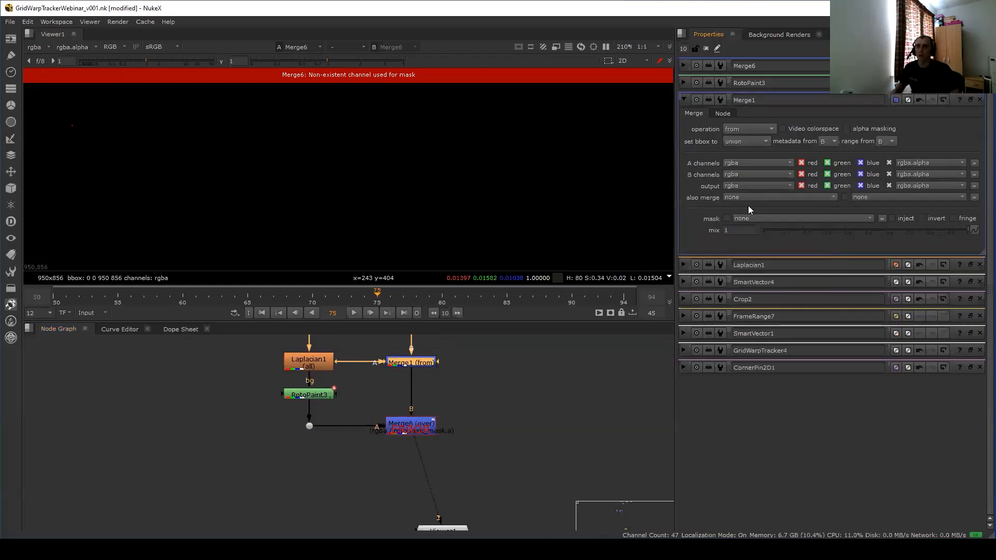
Set Merge1's also merge layer to rotopaint_mask.
{"action": "left_click", "coordinate": [750, 196]}
{"action": "mouse_move", "coordinate": [753, 262]}
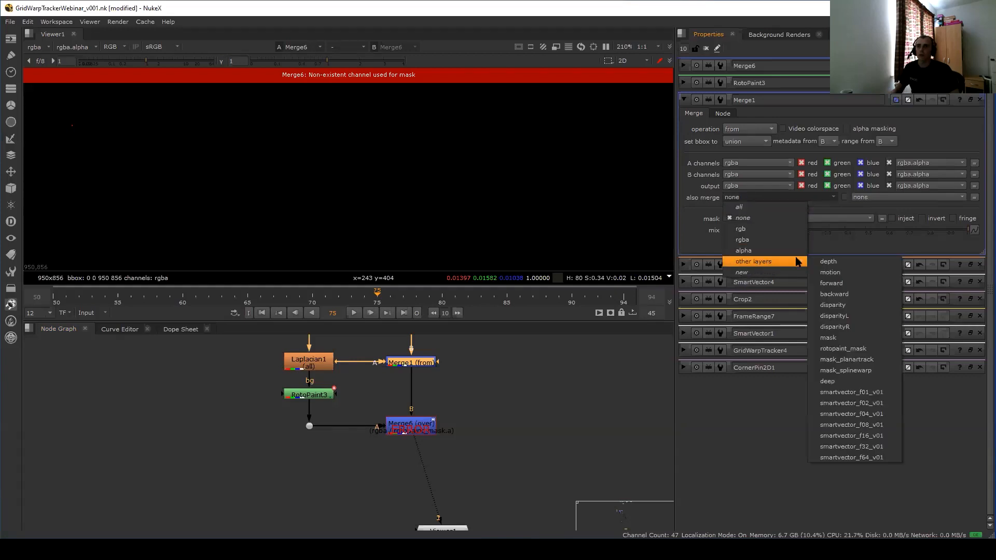
{"action": "left_click", "coordinate": [837, 346]}
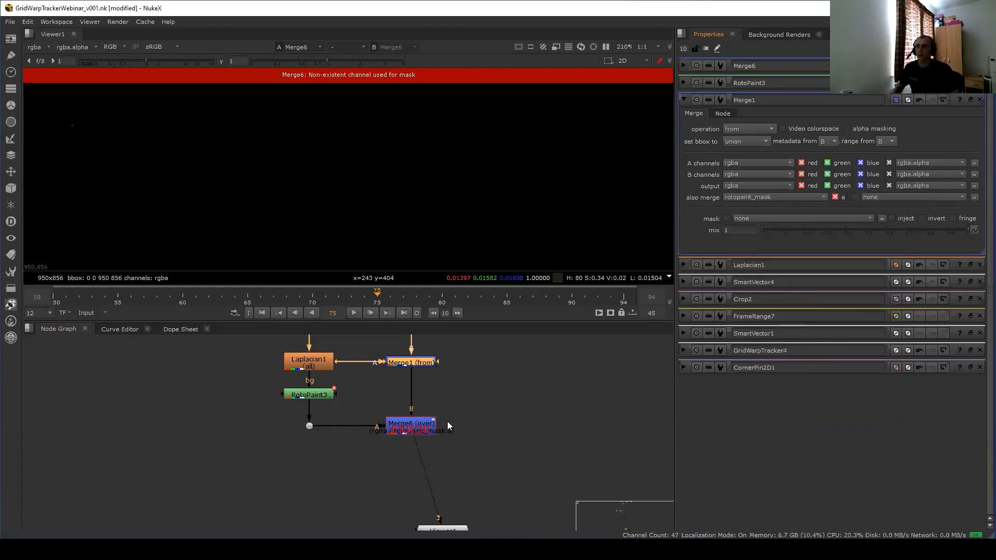
Delete Merge6 and recreate it as a new merge, with the RotoPaint3 branch as A and Merge1 as B.
{"action": "key", "text": "Delete"}
{"action": "left_click_drag", "start_coordinate": [356, 444], "coordinate": [273, 407]}
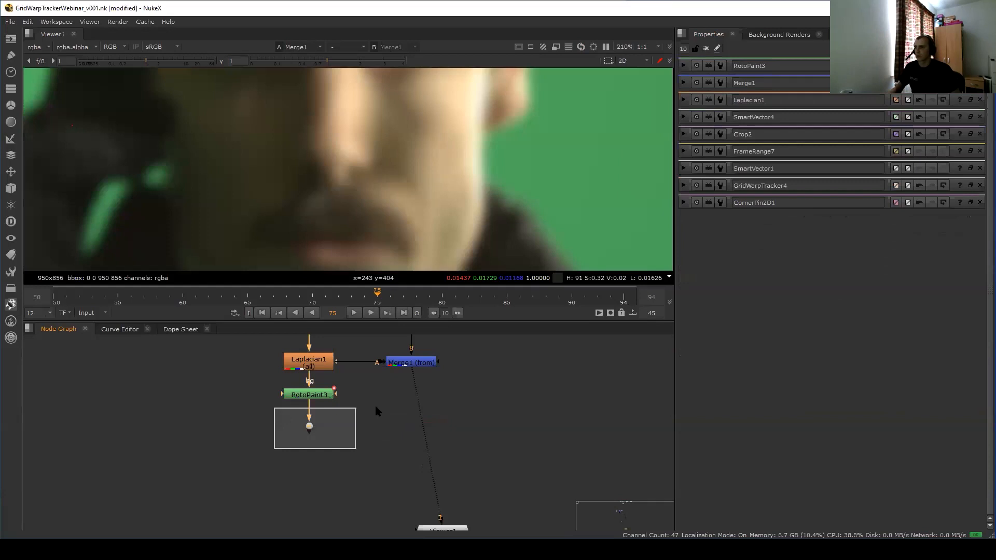
{"action": "left_click", "coordinate": [415, 361]}
{"action": "key", "text": "ctrl+z"}
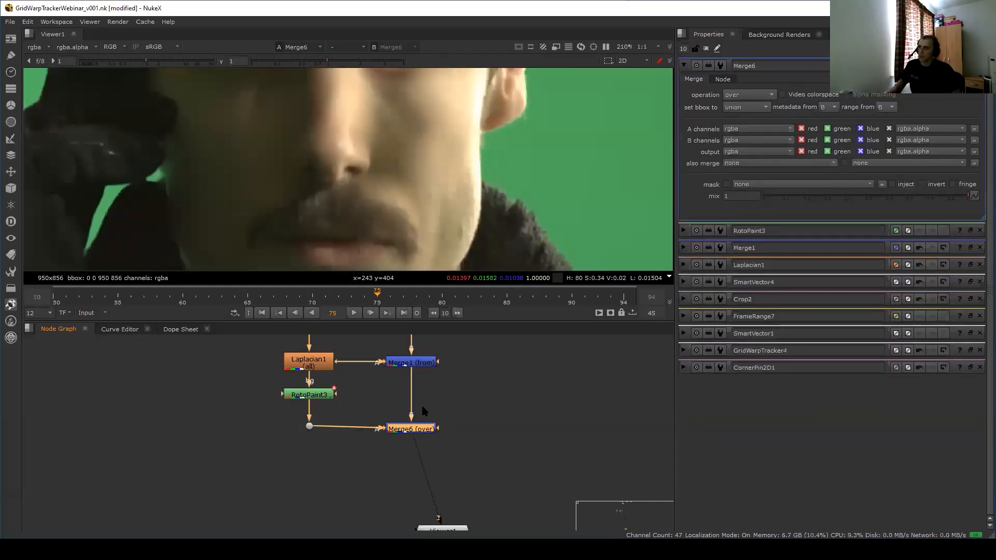
Set the new Merge6 operation to plus and its also merge layer to rotopaint_mask.
{"action": "left_click", "coordinate": [747, 94]}
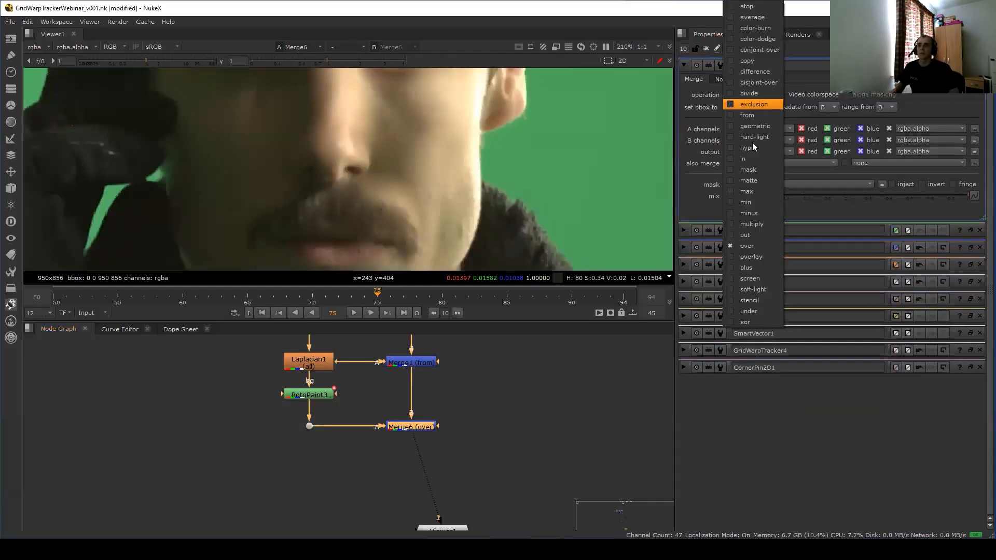
{"action": "left_click", "coordinate": [748, 267]}
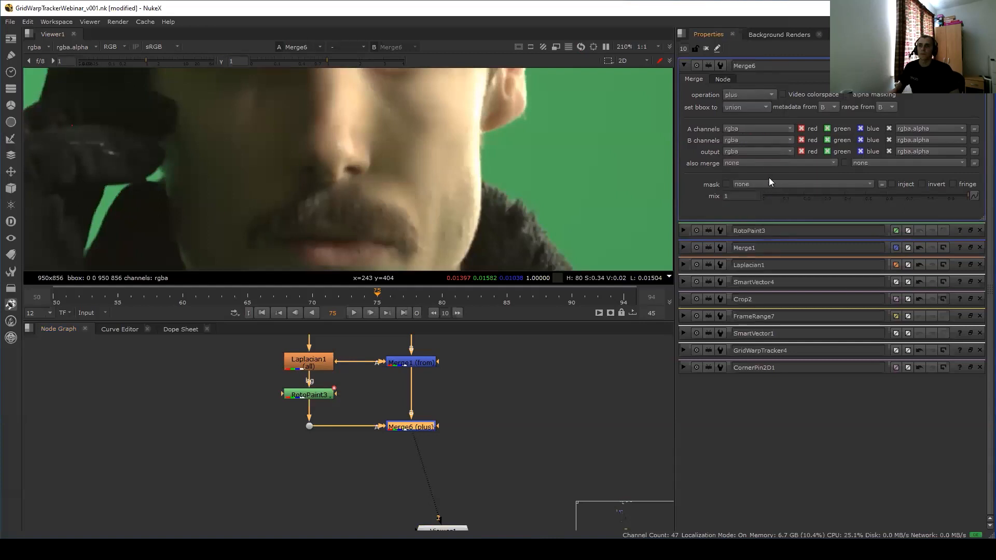
{"action": "left_click", "coordinate": [765, 163]}
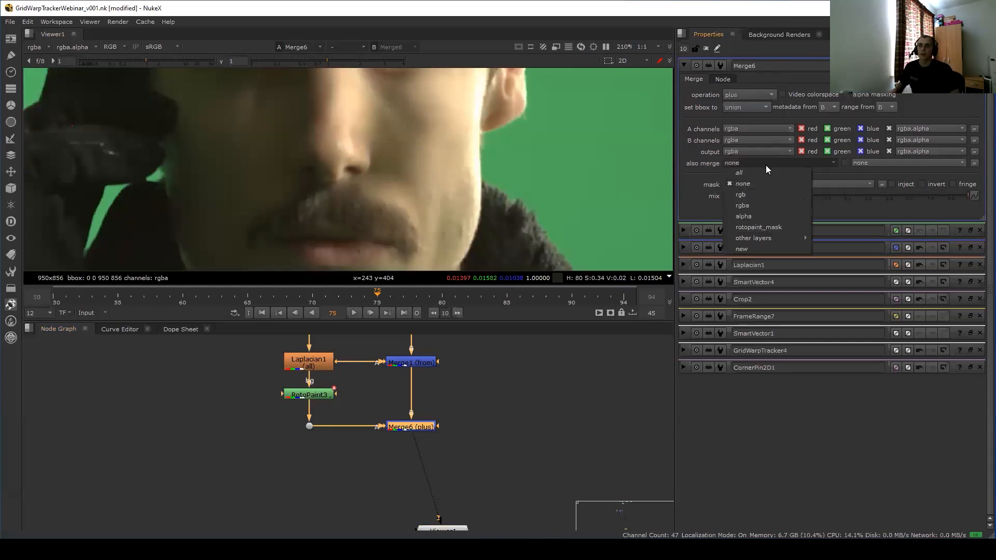
{"action": "left_click", "coordinate": [759, 227]}
Add a Shuffle node after Merge6, route rotopaint_mask.a into rgba.alpha, and show the matte overlay in the viewer.
{"action": "scroll", "coordinate": [466, 420], "scroll_direction": "down", "scroll_amount": 2}
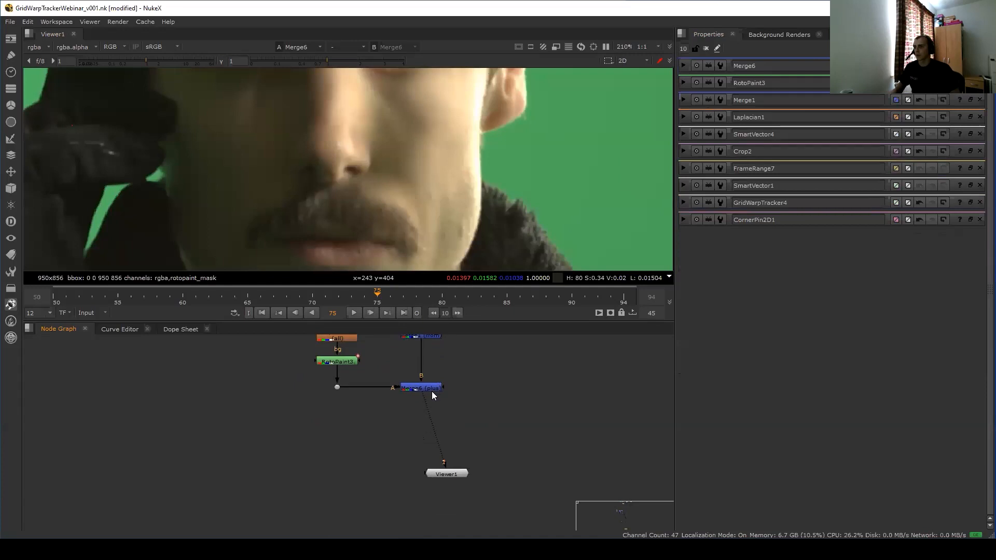
{"action": "double_click", "coordinate": [433, 395]}
{"action": "key", "text": "Tab"}
{"action": "type", "text": "shuf"}
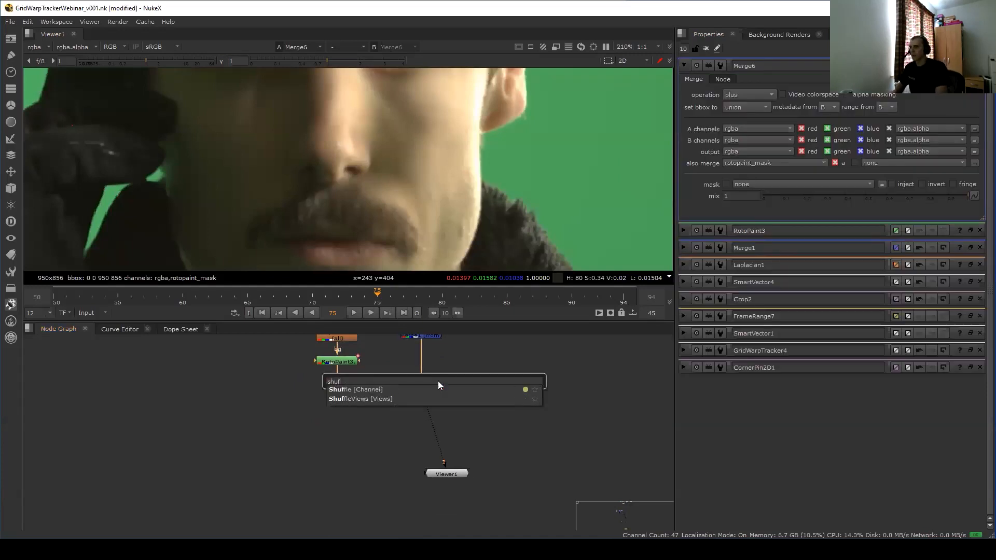
{"action": "key", "text": "Return"}
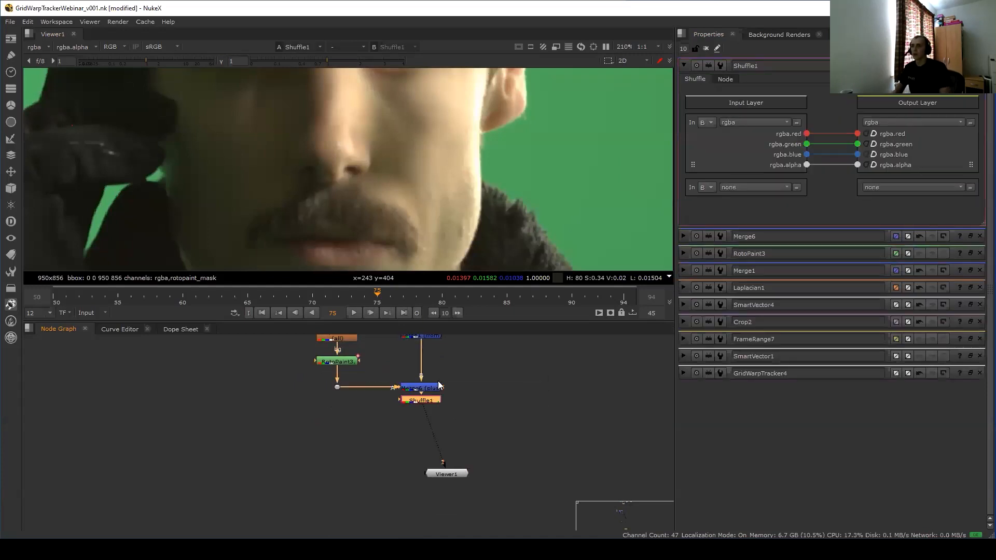
{"action": "left_click", "coordinate": [769, 186]}
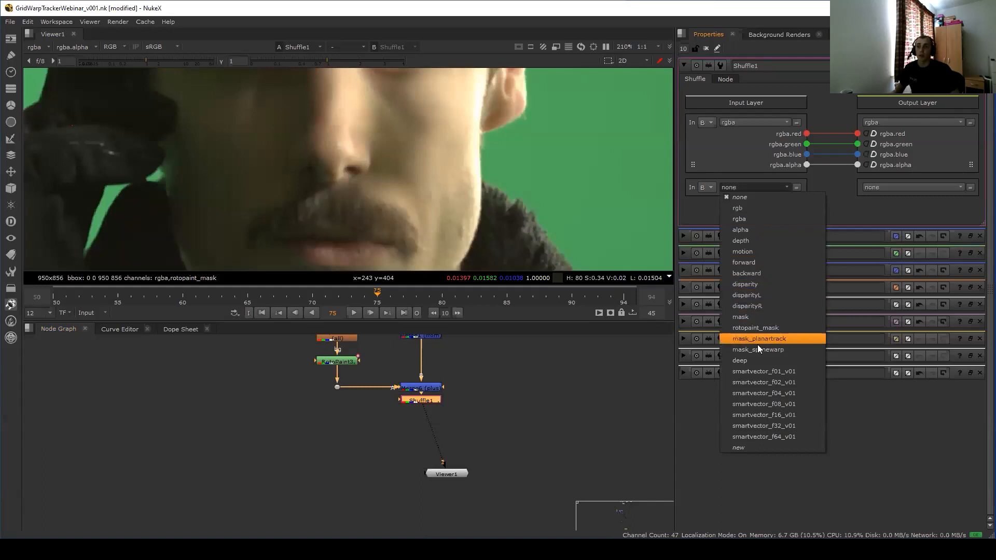
{"action": "left_click", "coordinate": [759, 327]}
{"action": "left_click_drag", "start_coordinate": [807, 198], "coordinate": [858, 164]}
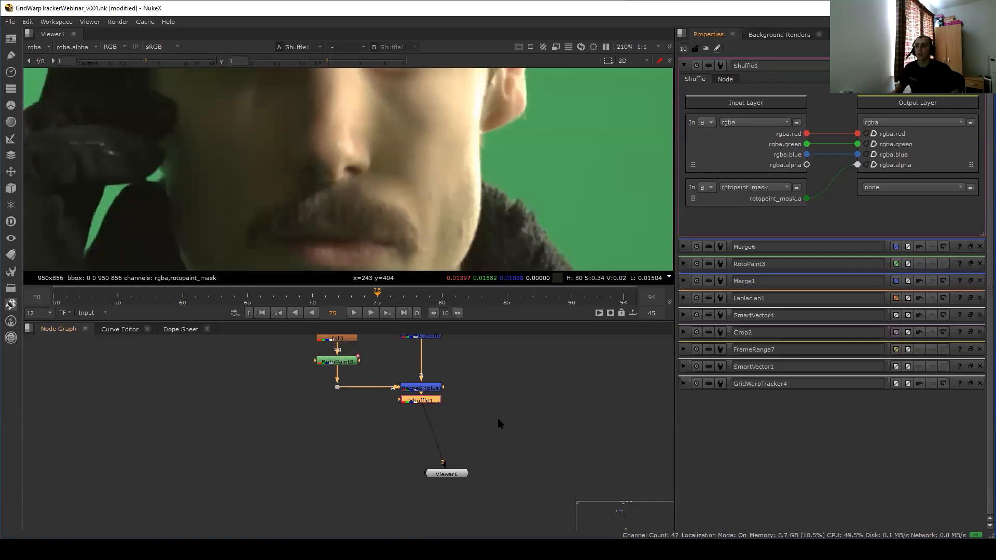
{"action": "key", "text": "m"}
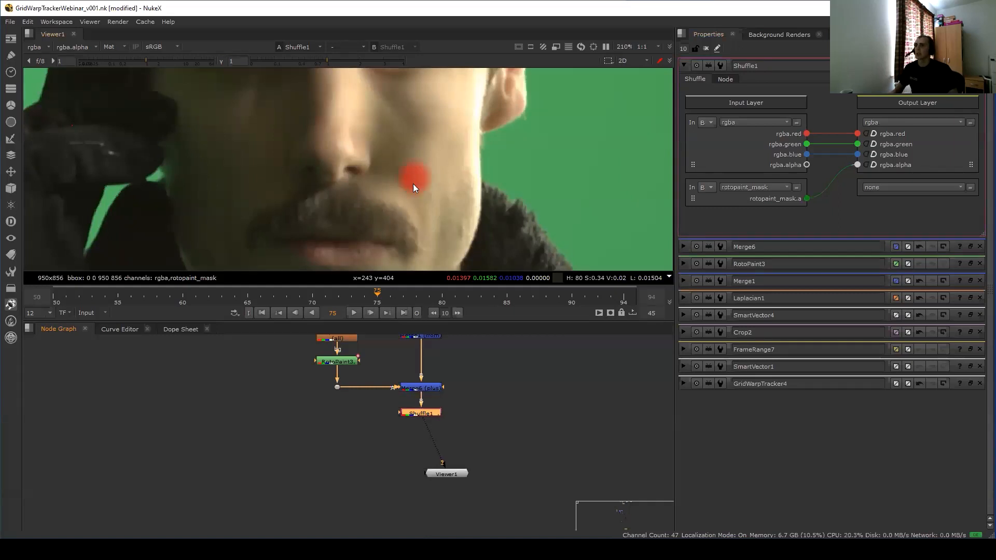
{"action": "key", "text": "Tab"}
{"action": "type", "text": "cla"}
{"action": "key", "text": "Return"}
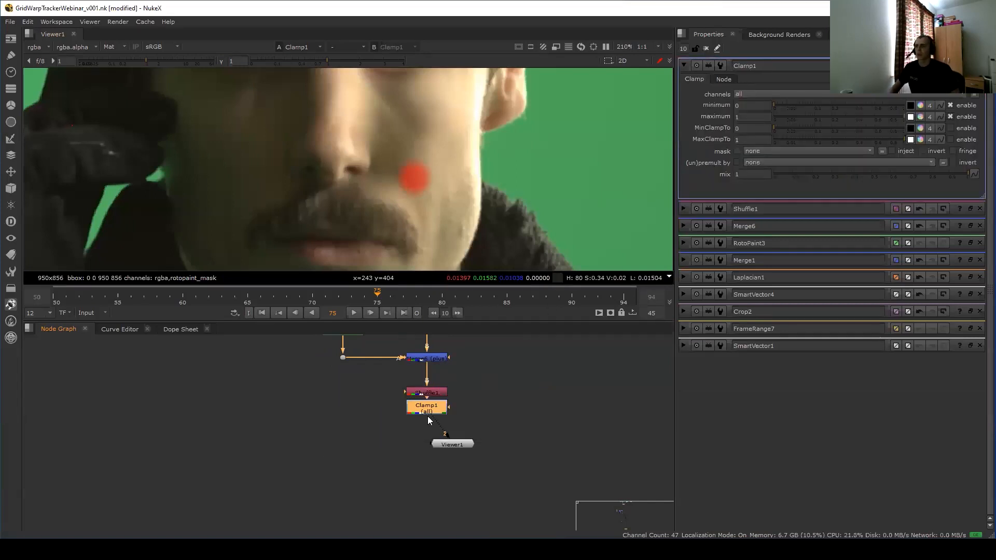
{"action": "key", "text": "Delete"}
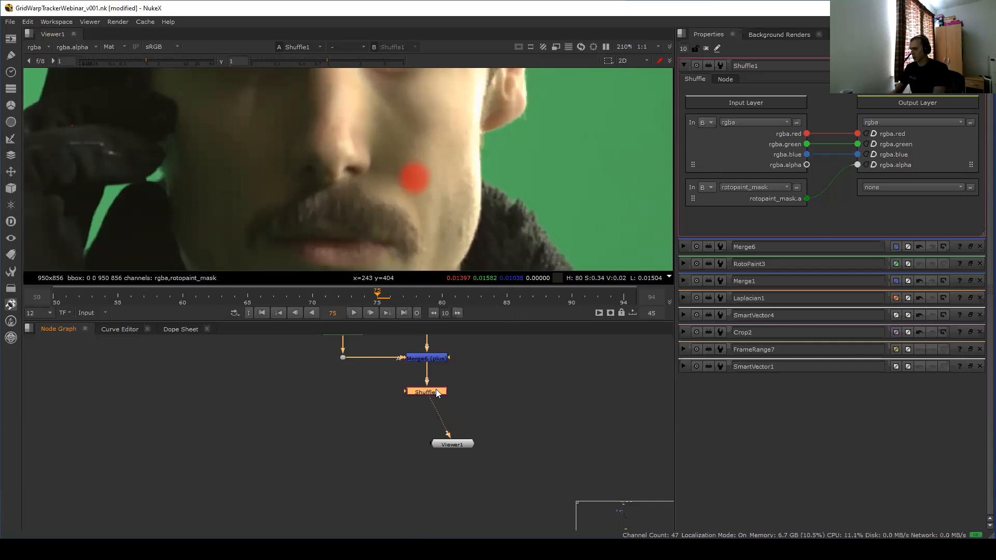
Add a Clamp node after Shuffle1 and limit it to the alpha channel.
{"action": "key", "text": "Tab"}
{"action": "type", "text": "clam"}
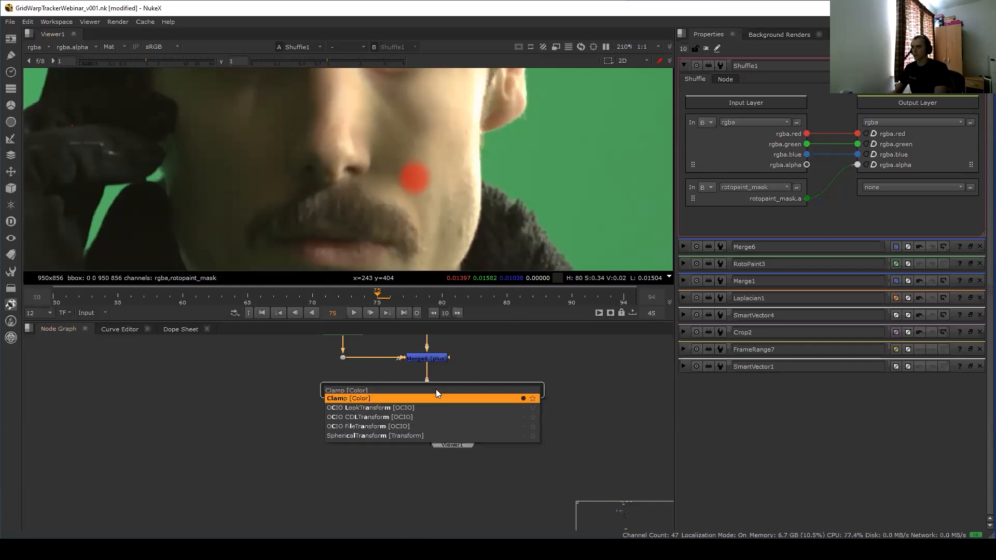
{"action": "key", "text": "Return"}
{"action": "left_click", "coordinate": [792, 97]}
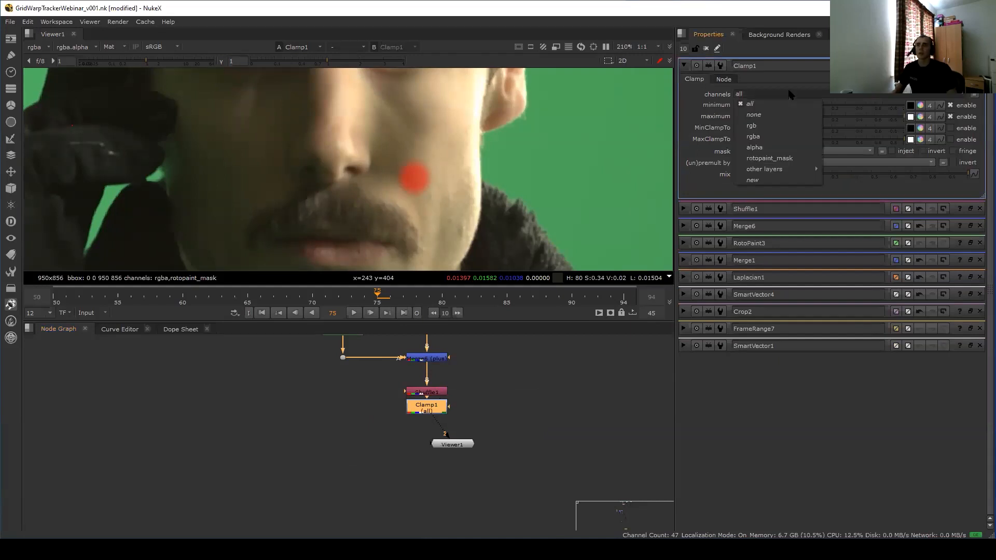
{"action": "left_click", "coordinate": [778, 147]}
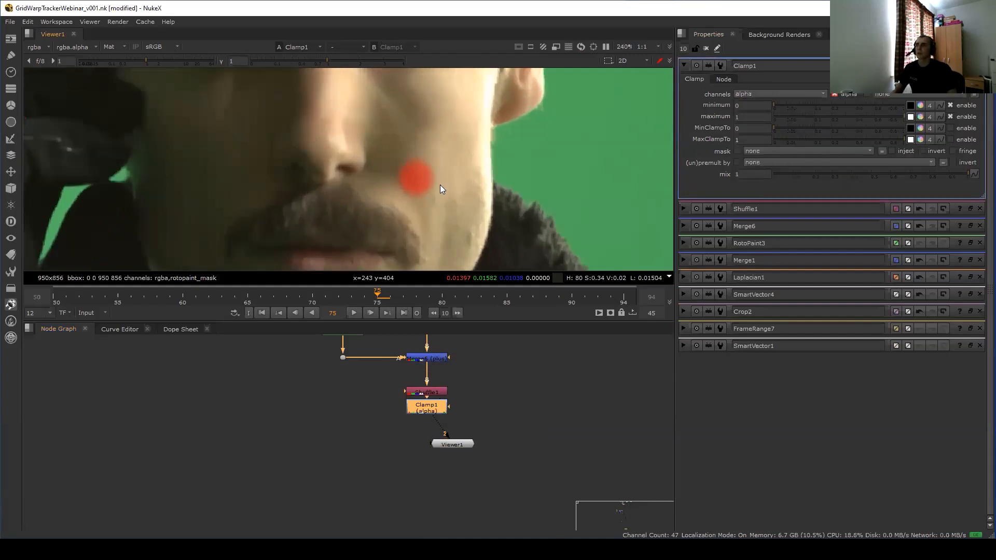
View the alpha channel, enable MaxClampTo on Clamp1 and set its maximum to 0.
{"action": "key", "text": "a"}
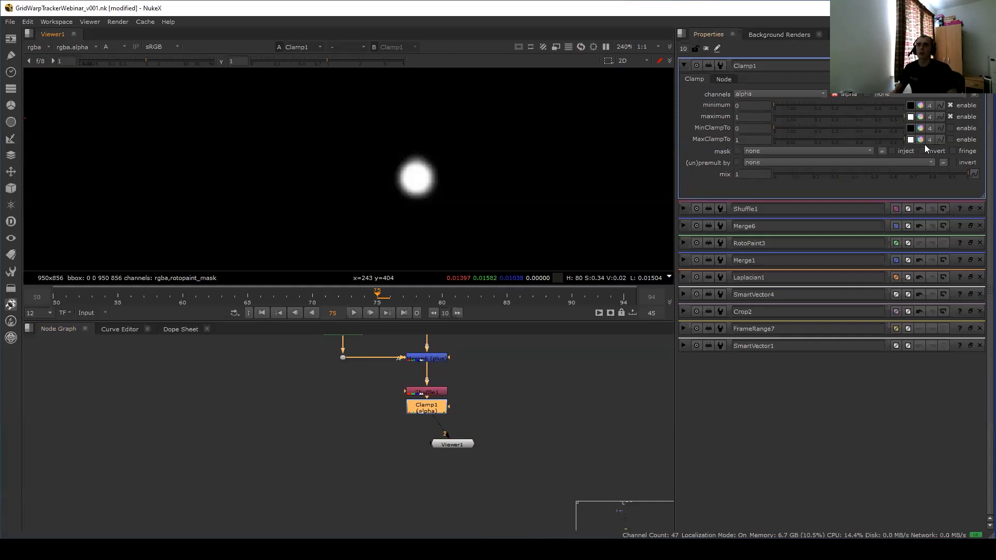
{"action": "left_click", "coordinate": [950, 140]}
{"action": "left_click_drag", "start_coordinate": [890, 115], "coordinate": [764, 123]}
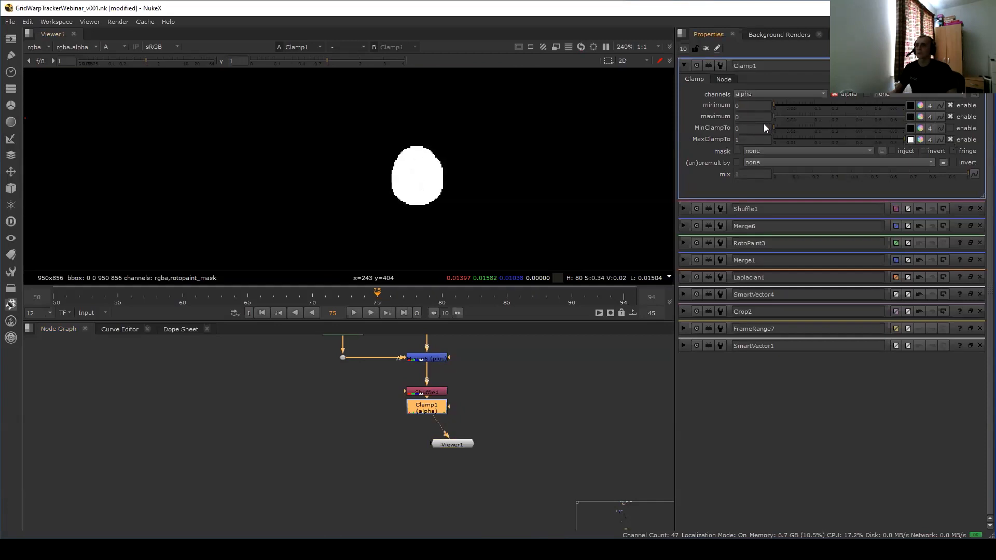
Add a Premult node after Clamp1 and switch the viewer back to RGB.
{"action": "middle_click_drag", "start_coordinate": [420, 414], "coordinate": [430, 389]}
{"action": "key", "text": "Tab"}
{"action": "type", "text": "prem"}
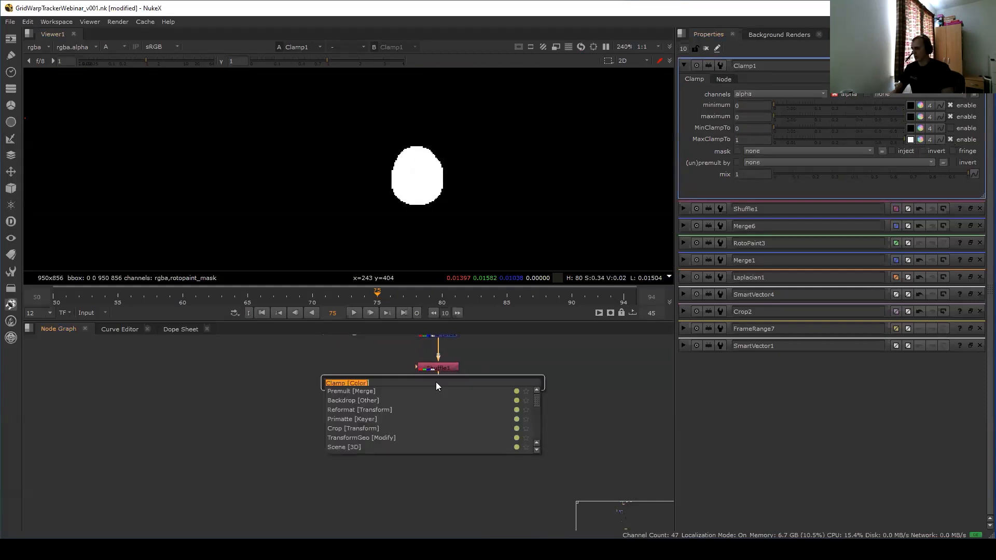
{"action": "key", "text": "Return"}
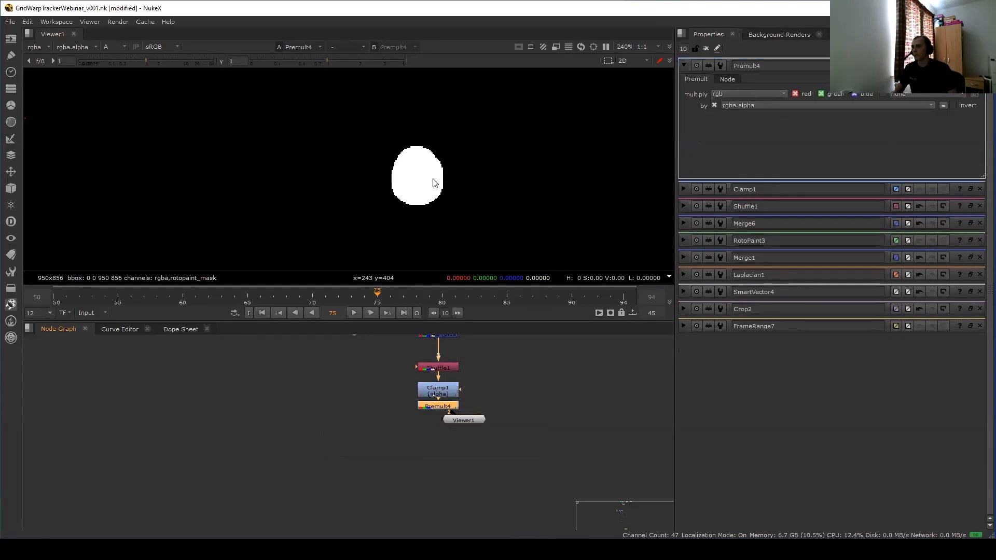
{"action": "scroll", "coordinate": [434, 179], "scroll_direction": "up", "scroll_amount": 1}
{"action": "key", "text": "a"}
Move Viewer1 straight below the Premult node and line up the Shuffle, Clamp and Premult nodes under Merge6.
{"action": "left_click", "coordinate": [465, 419]}
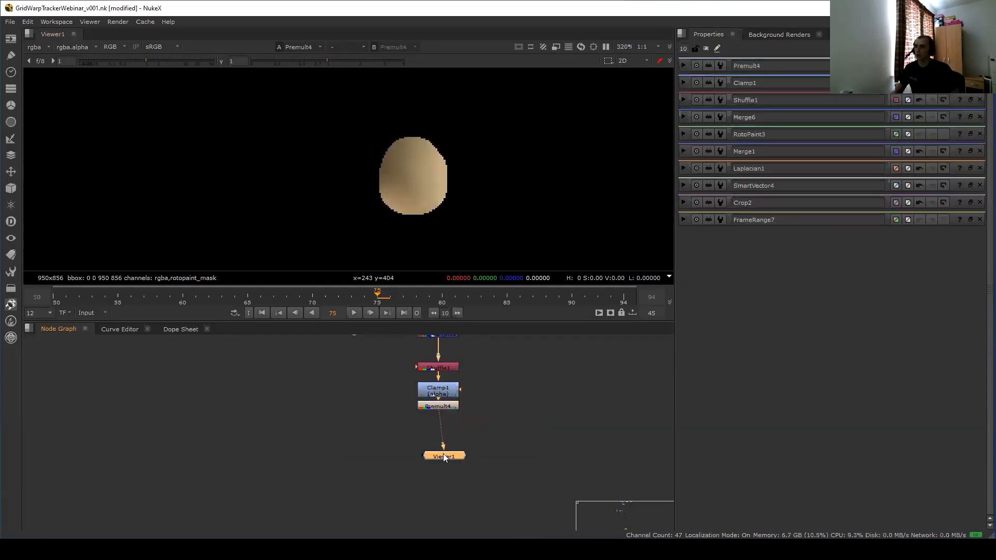
{"action": "scroll", "coordinate": [444, 204], "scroll_direction": "down", "scroll_amount": 2}
{"action": "scroll", "coordinate": [446, 440], "scroll_direction": "down", "scroll_amount": 2}
{"action": "middle_click_drag", "start_coordinate": [444, 438], "coordinate": [439, 454]}
{"action": "left_click_drag", "start_coordinate": [440, 409], "coordinate": [441, 414]}
{"action": "left_click_drag", "start_coordinate": [463, 378], "coordinate": [408, 404]}
Compare the Merge6 output with the Premult4 patch in the viewer and scrub around frame 75.
{"action": "key", "text": "1"}
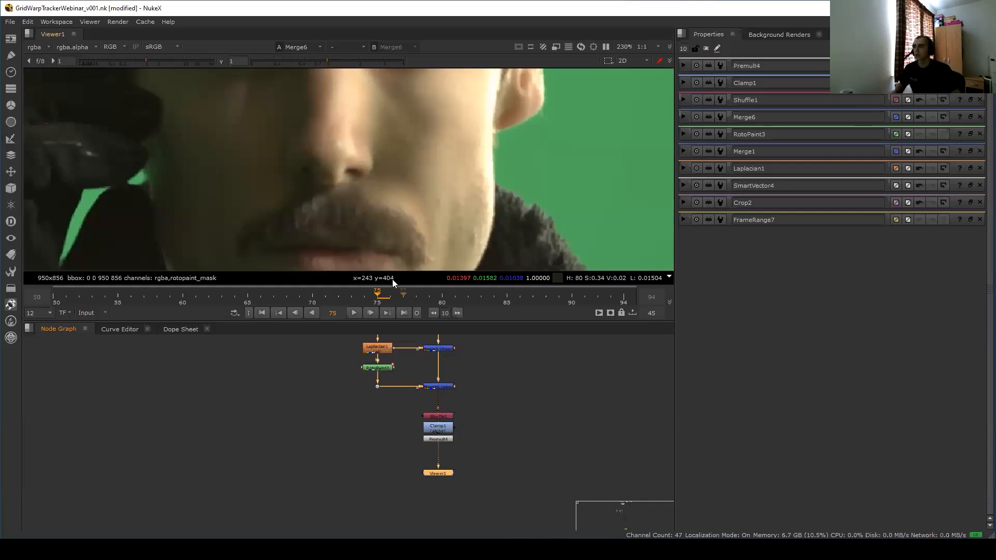
{"action": "scroll", "coordinate": [444, 400], "scroll_direction": "down", "scroll_amount": 2}
{"action": "double_click", "coordinate": [460, 423]}
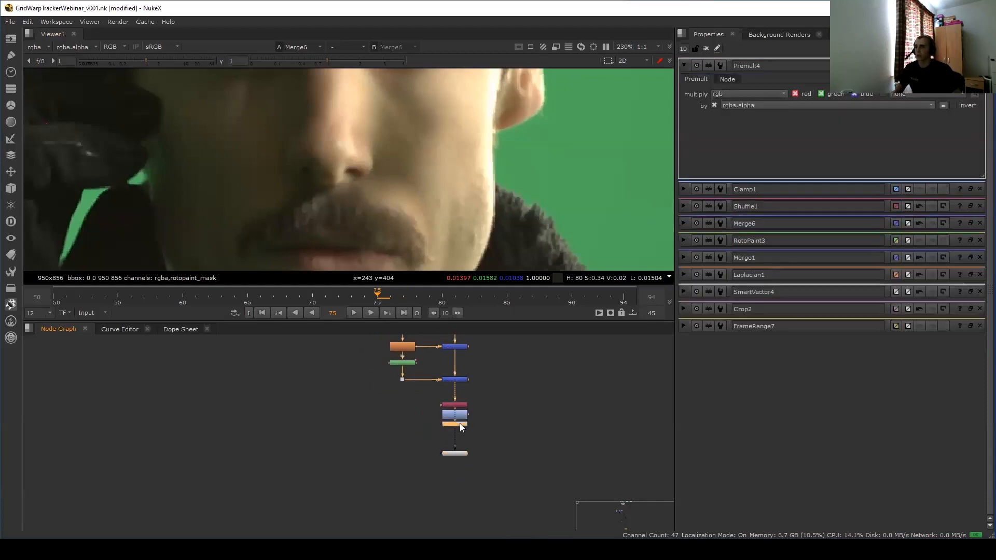
{"action": "key", "text": "1"}
{"action": "mouse_move", "coordinate": [391, 289]}
{"action": "left_mouse_down"}
{"action": "mouse_move", "coordinate": [428, 291]}
{"action": "mouse_move", "coordinate": [314, 294]}
{"action": "mouse_move", "coordinate": [378, 296]}
{"action": "left_mouse_up"}
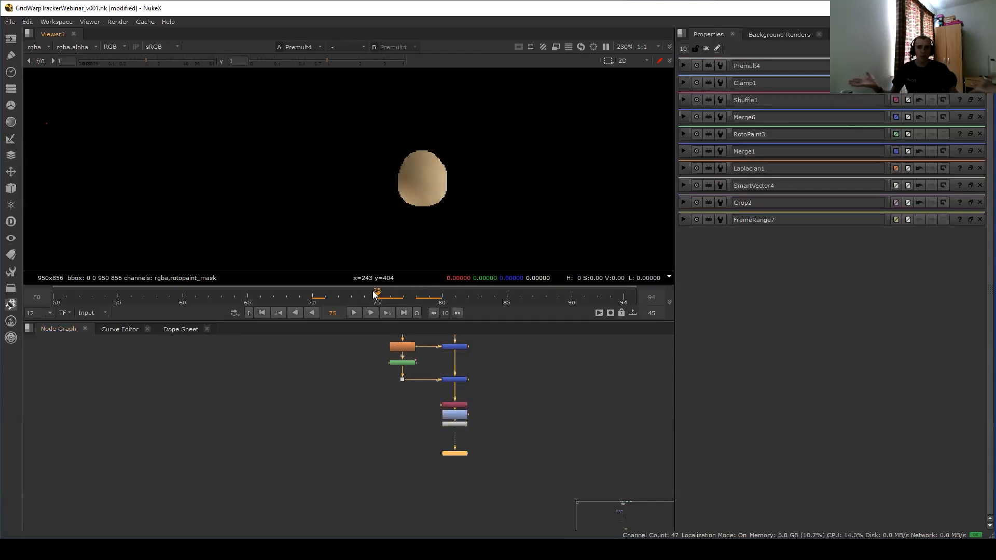
{"action": "left_click", "coordinate": [382, 289]}
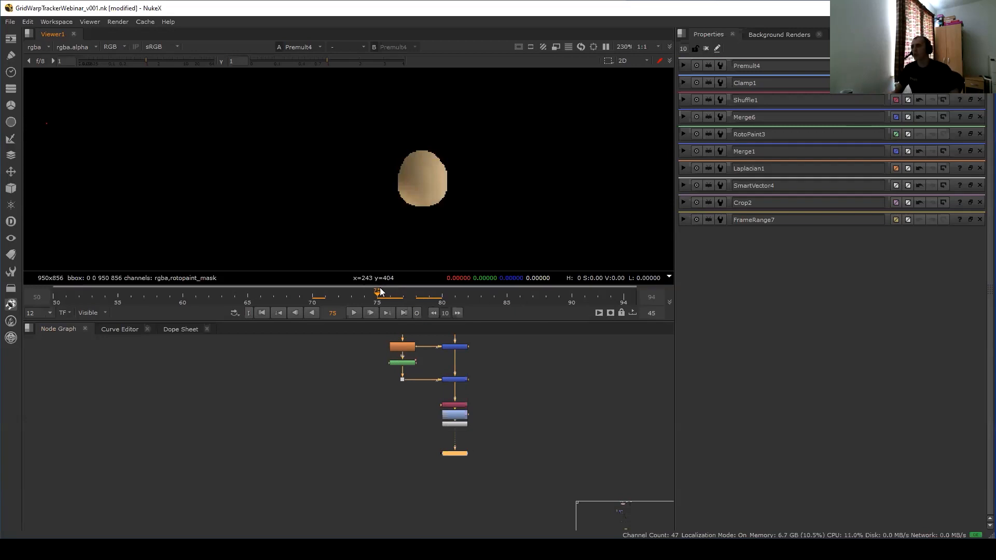
Enlarge the node graph, detach SmartVector4 from the ref 75 GridWarpTracker and move it up beside Crop2.
{"action": "key", "text": "space"}
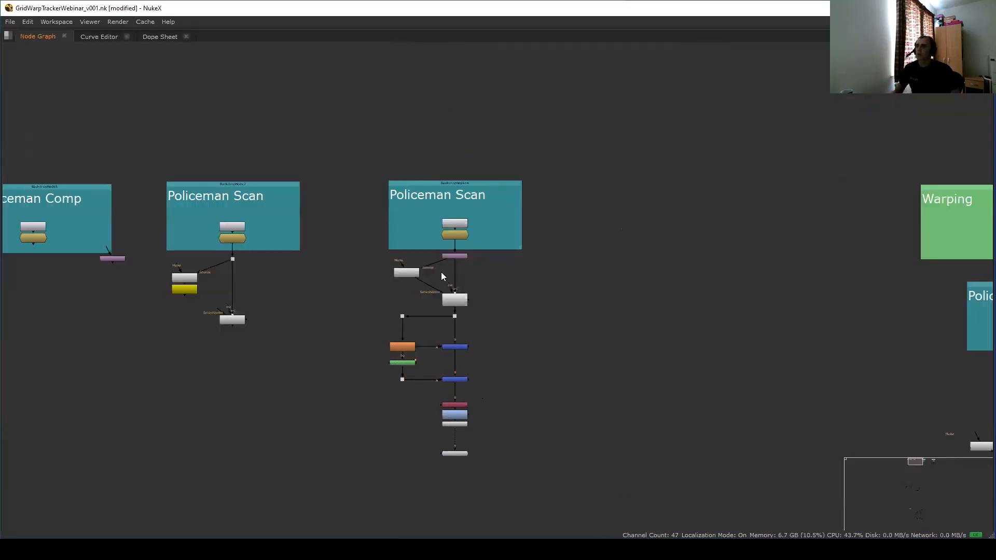
{"action": "scroll", "coordinate": [441, 271], "scroll_direction": "up", "scroll_amount": 3}
{"action": "mouse_move", "coordinate": [472, 315]}
{"action": "left_mouse_down"}
{"action": "mouse_move", "coordinate": [482, 291]}
{"action": "mouse_move", "coordinate": [462, 283]}
{"action": "mouse_move", "coordinate": [473, 306]}
{"action": "left_mouse_up"}
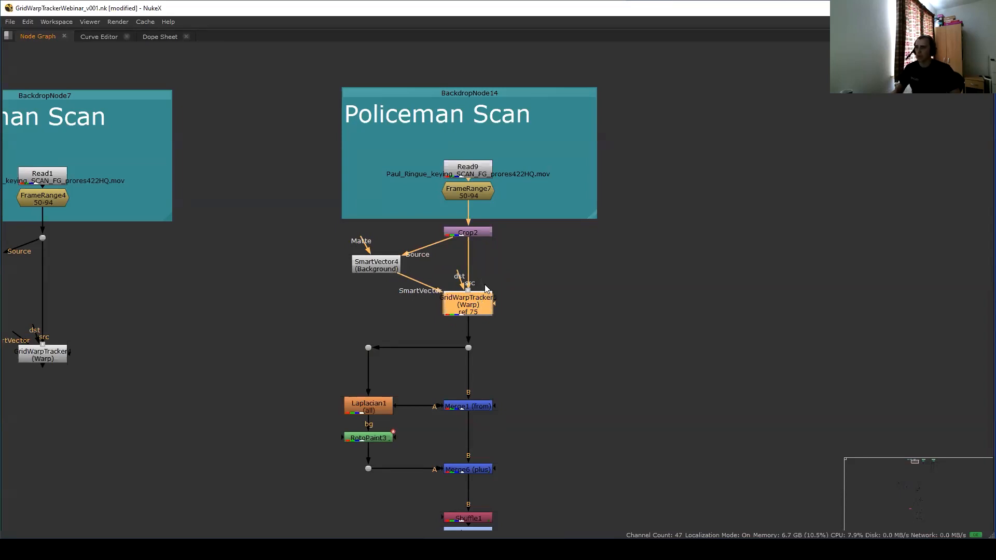
{"action": "left_click_drag", "start_coordinate": [389, 268], "coordinate": [355, 242]}
{"action": "left_click", "coordinate": [462, 303]}
{"action": "left_click_drag", "start_coordinate": [462, 304], "coordinate": [462, 296]}
Move Viewer1 lower, paste a copy of the ref 75 GridWarpTracker after Premult4 and show its output in the viewer.
{"action": "scroll", "coordinate": [468, 313], "scroll_direction": "down", "scroll_amount": 5}
{"action": "middle_click_drag", "start_coordinate": [438, 389], "coordinate": [424, 302]}
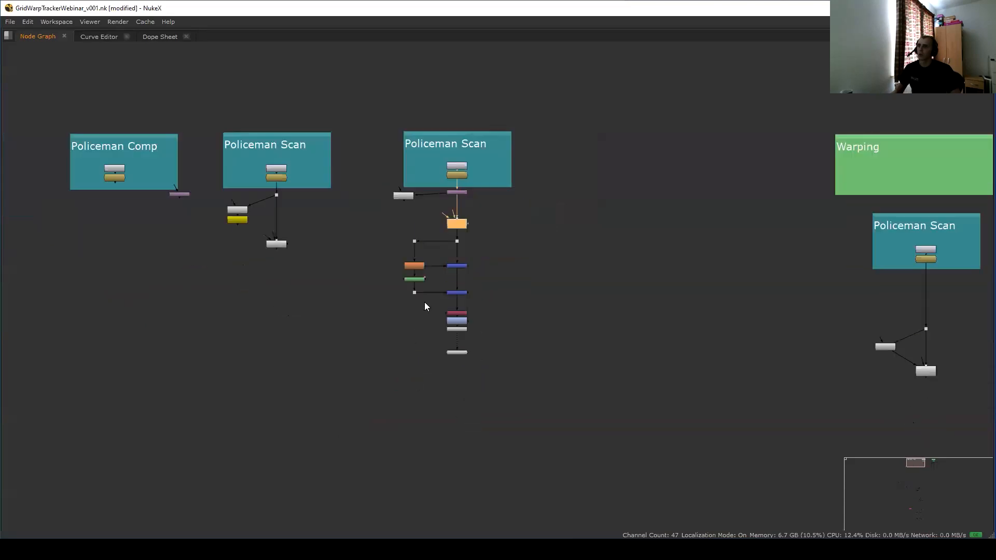
{"action": "scroll", "coordinate": [459, 346], "scroll_direction": "up", "scroll_amount": 4}
{"action": "left_click_drag", "start_coordinate": [451, 355], "coordinate": [448, 384]}
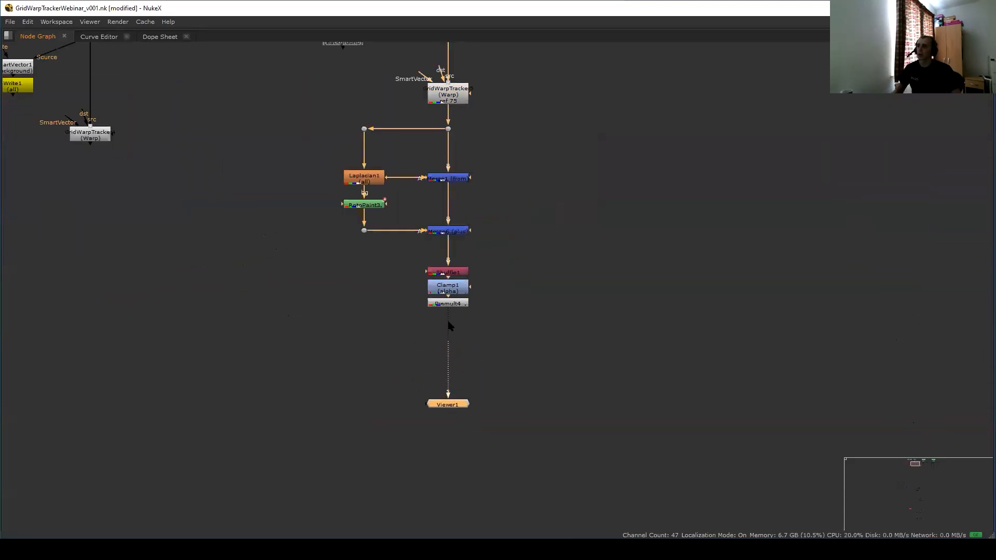
{"action": "key", "text": "ctrl+v"}
{"action": "left_click_drag", "start_coordinate": [451, 340], "coordinate": [454, 347]}
{"action": "key", "text": "1"}
Restore the full workspace layout, open the pasted GridWarpTracker's properties and turn off Invert.
{"action": "key", "text": "space"}
{"action": "double_click", "coordinate": [437, 450]}
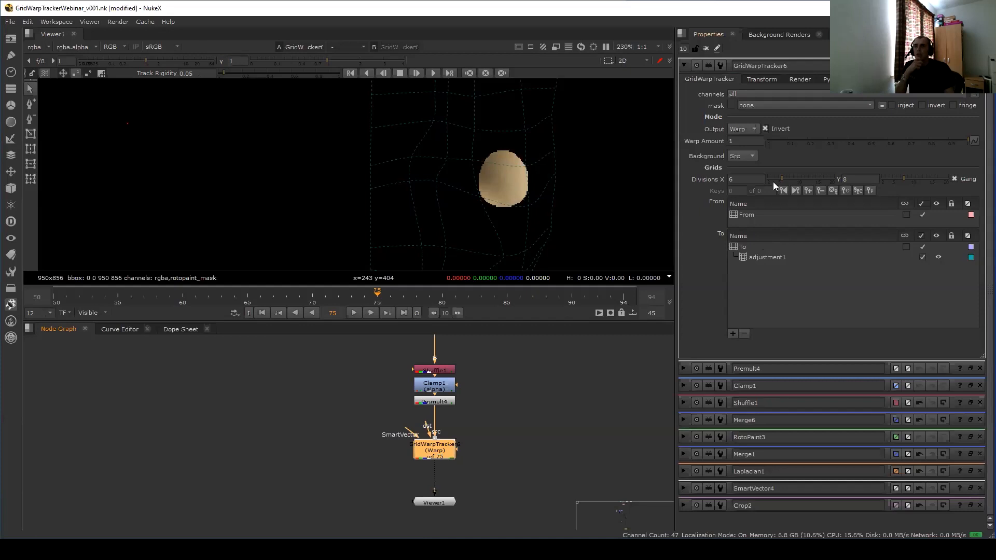
{"action": "left_click", "coordinate": [781, 127]}
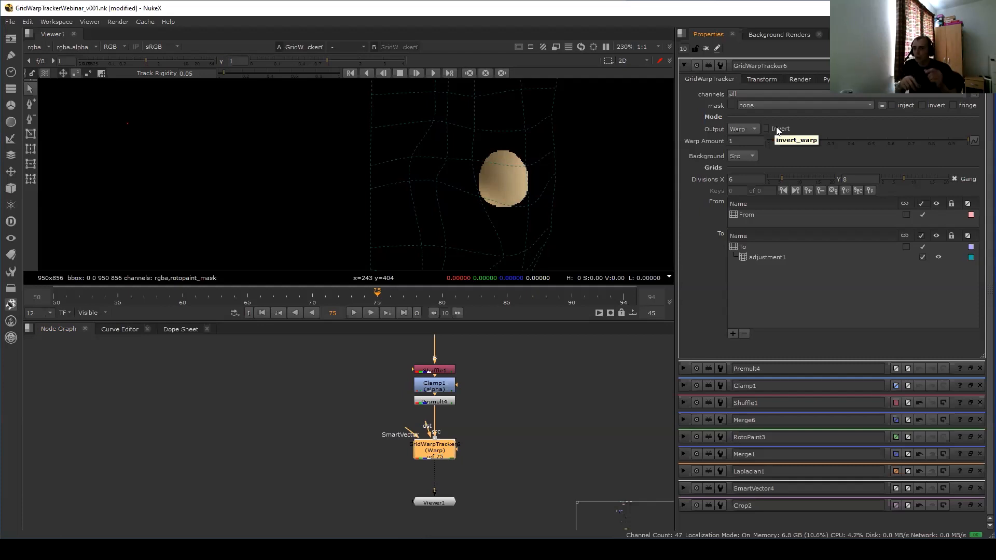
Add an unconnected GridWarp3 node in the empty area beside the Shuffle, Clamp and Premult nodes.
{"action": "left_click", "coordinate": [289, 402]}
{"action": "key", "text": "Tab"}
{"action": "type", "text": "g"}
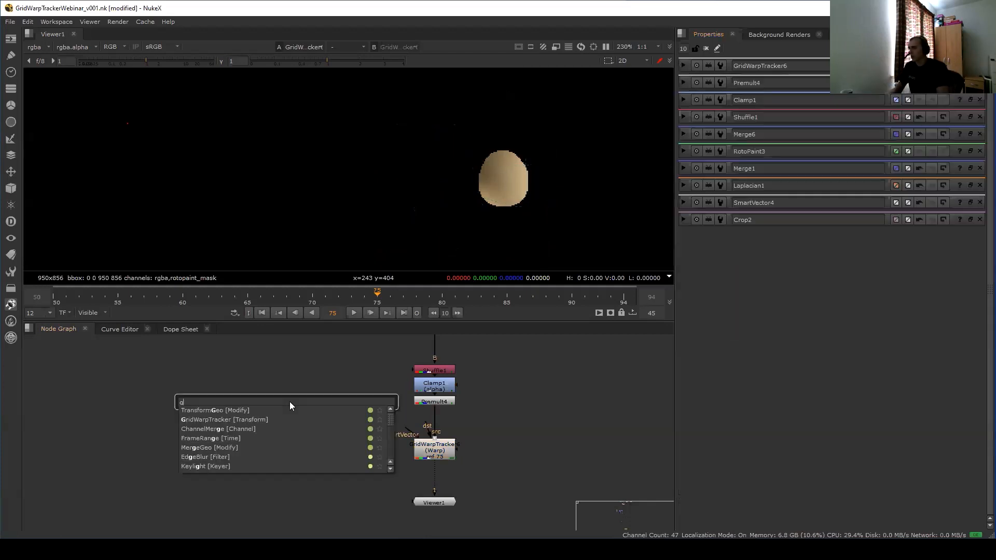
{"action": "type", "text": "ridw"}
{"action": "key", "text": "Down"}
{"action": "key", "text": "Down"}
{"action": "key", "text": "Return"}
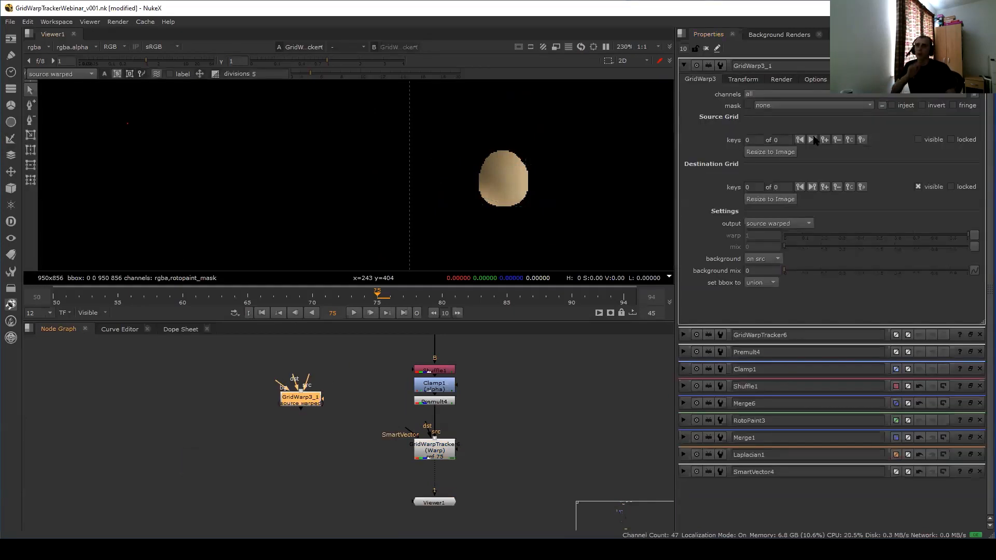
Try the unconnected GridWarp3 with its output set to morph and mix at 1, and delete the node.
{"action": "left_click", "coordinate": [792, 221]}
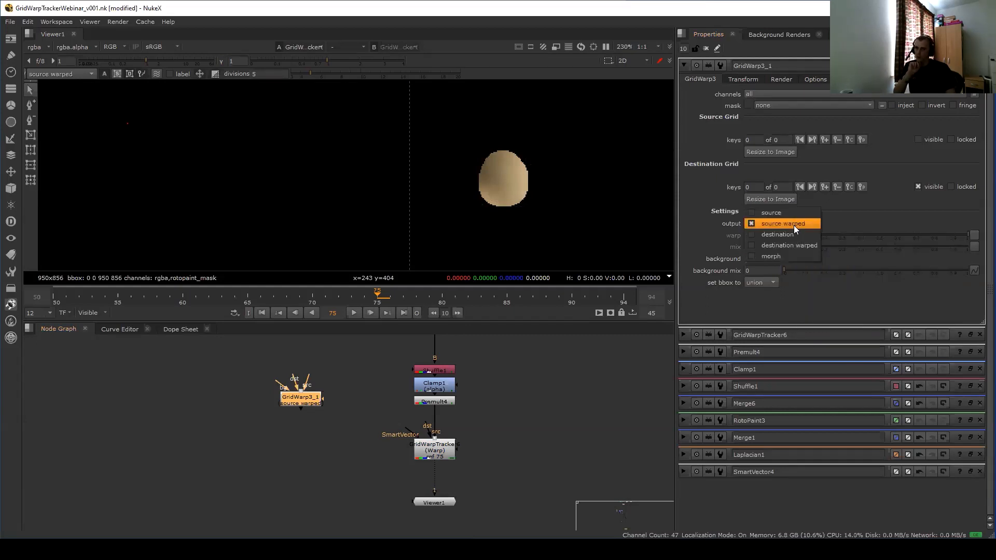
{"action": "left_click", "coordinate": [796, 223]}
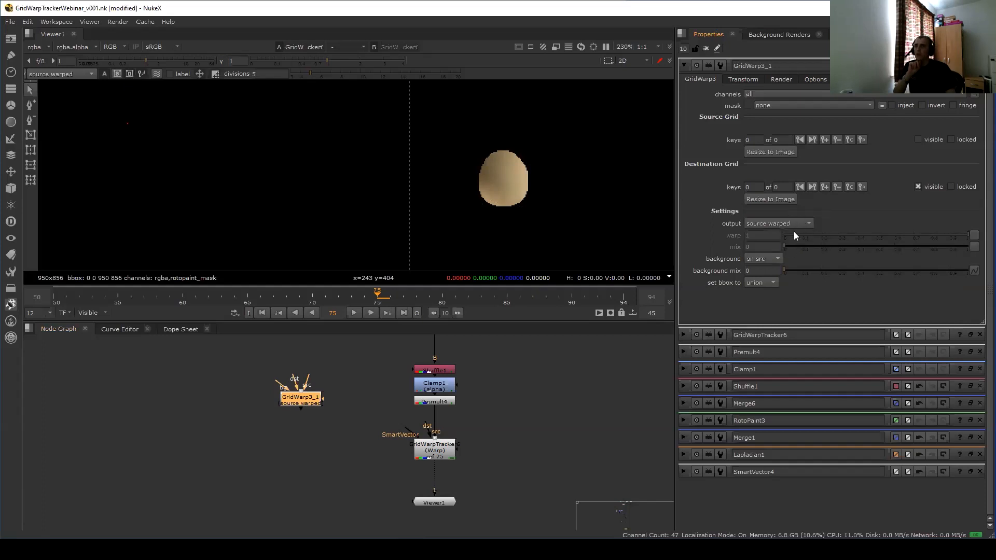
{"action": "left_click", "coordinate": [795, 226]}
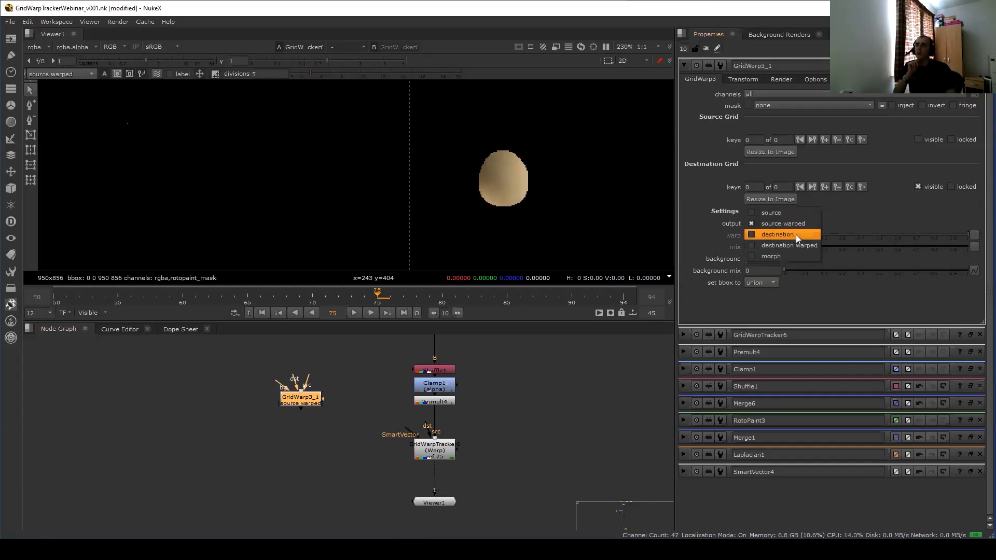
{"action": "left_click", "coordinate": [798, 256]}
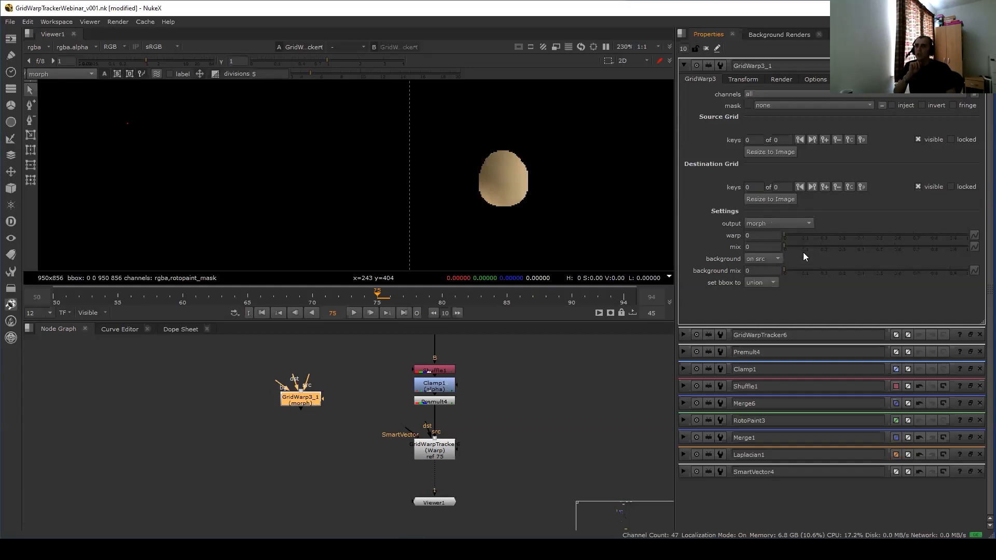
{"action": "left_click_drag", "start_coordinate": [818, 247], "coordinate": [979, 243]}
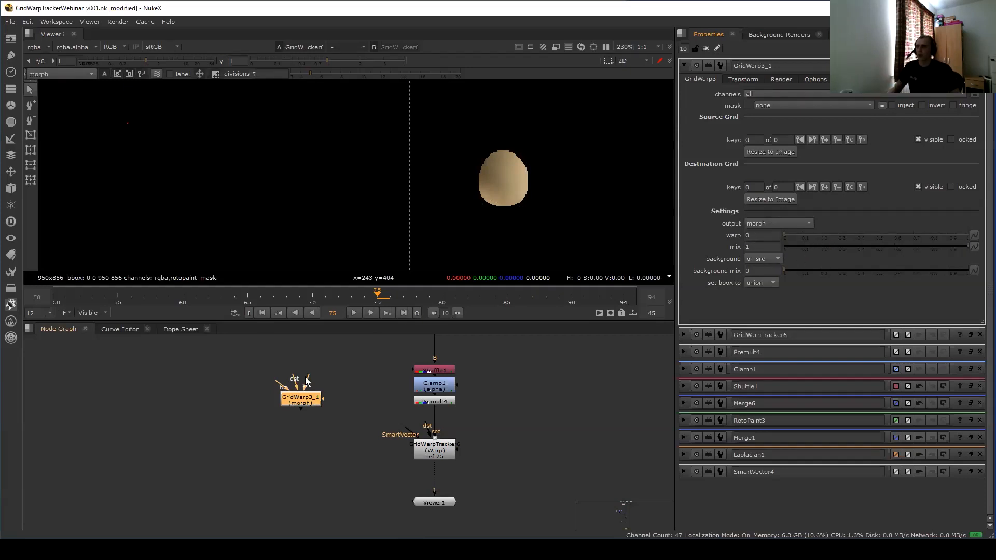
{"action": "key", "text": "Delete"}
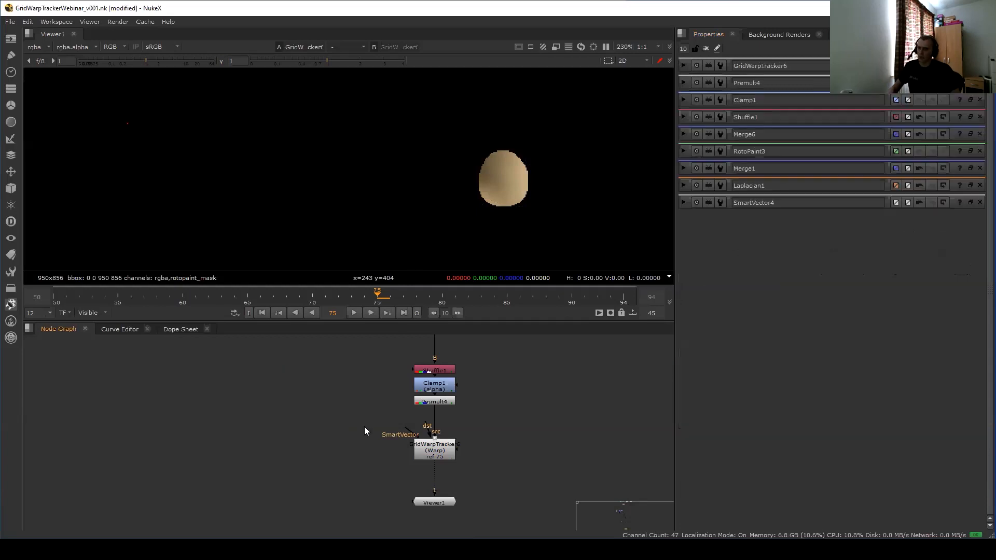
Try the Morph output with a raised mix on the GridWarpTracker below Premult4, and return it to Warp with Invert on.
{"action": "double_click", "coordinate": [437, 455]}
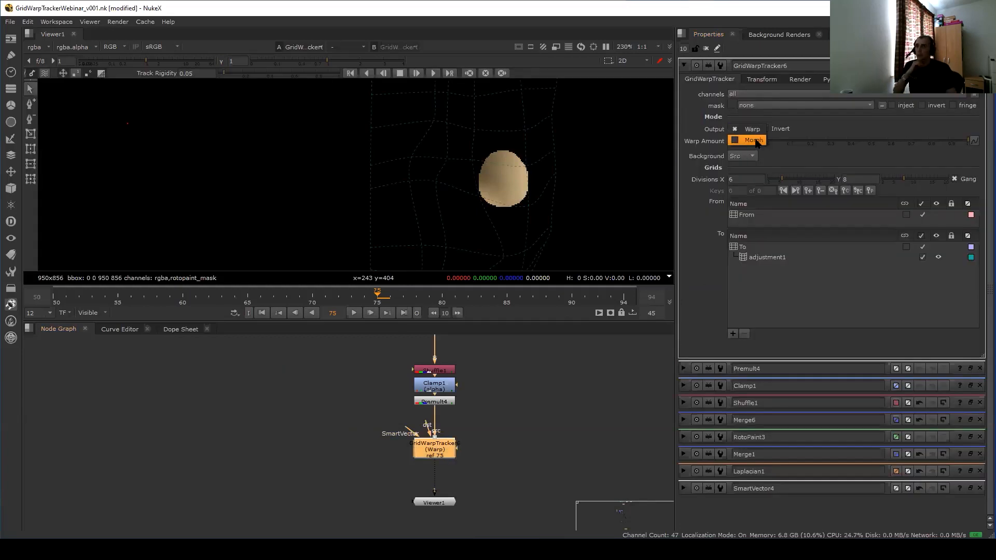
{"action": "left_click", "coordinate": [754, 140]}
{"action": "left_click_drag", "start_coordinate": [771, 153], "coordinate": [980, 151]}
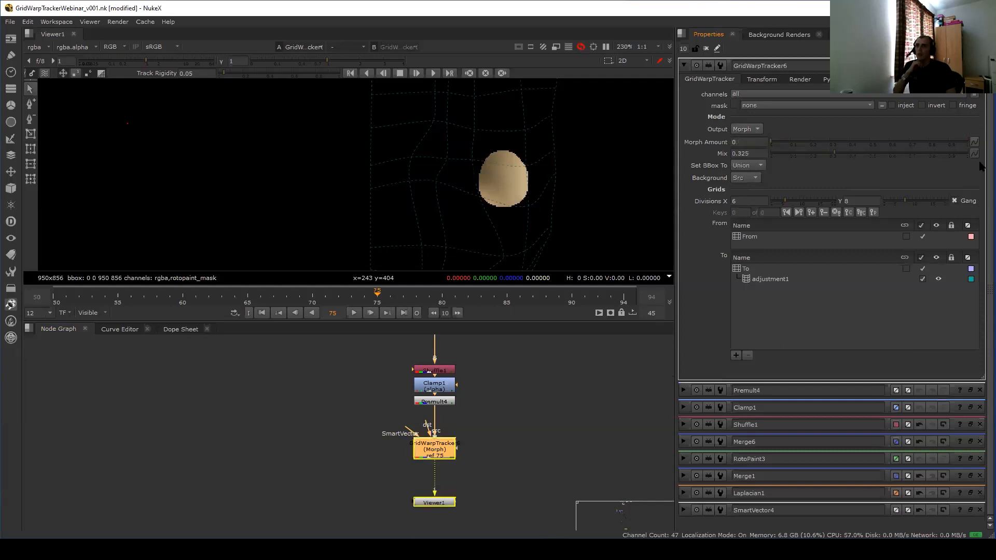
{"action": "left_click", "coordinate": [756, 120]}
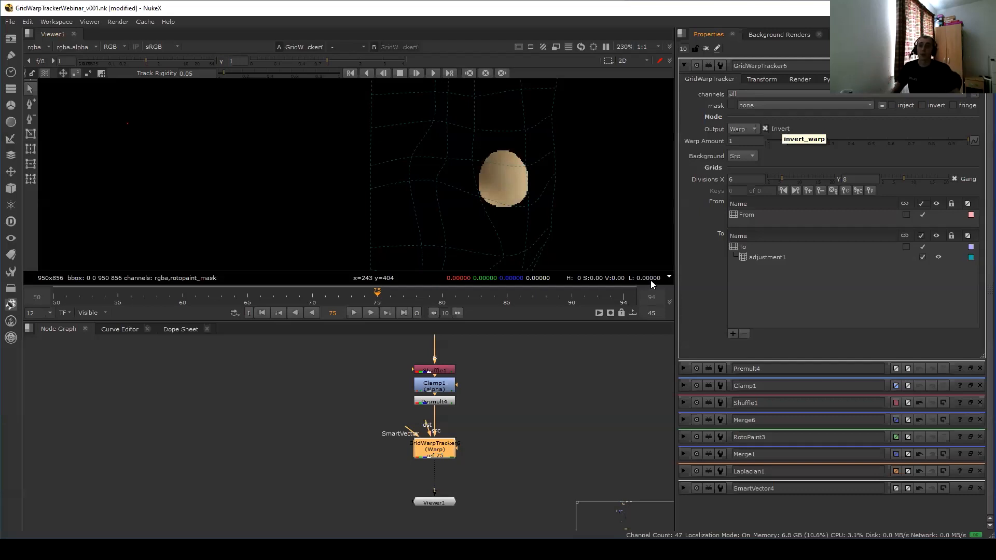
Scrub the timeline to frame 83 and disable Premult4 to expose the full warped image.
{"action": "scroll", "coordinate": [486, 433], "scroll_direction": "down", "scroll_amount": 3}
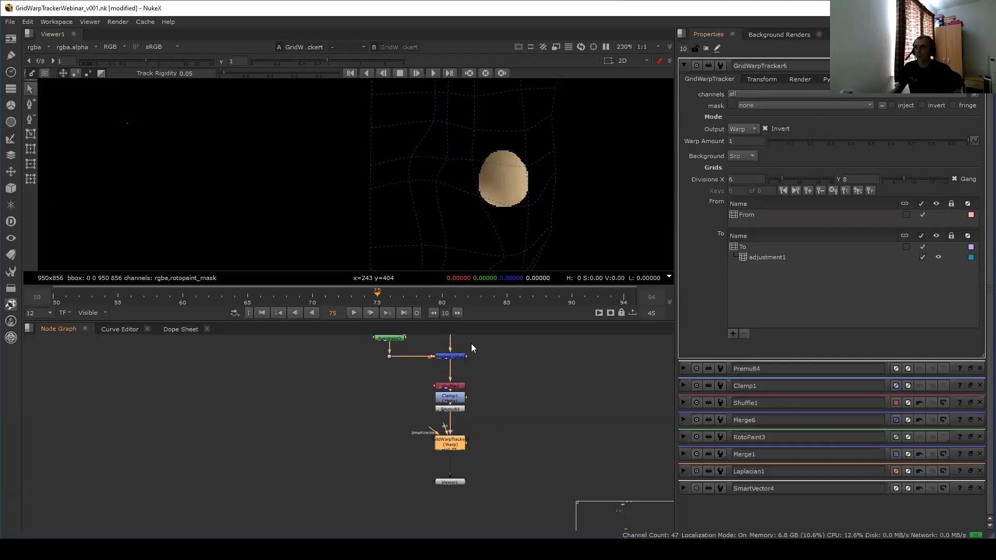
{"action": "left_click_drag", "start_coordinate": [379, 296], "coordinate": [492, 294]}
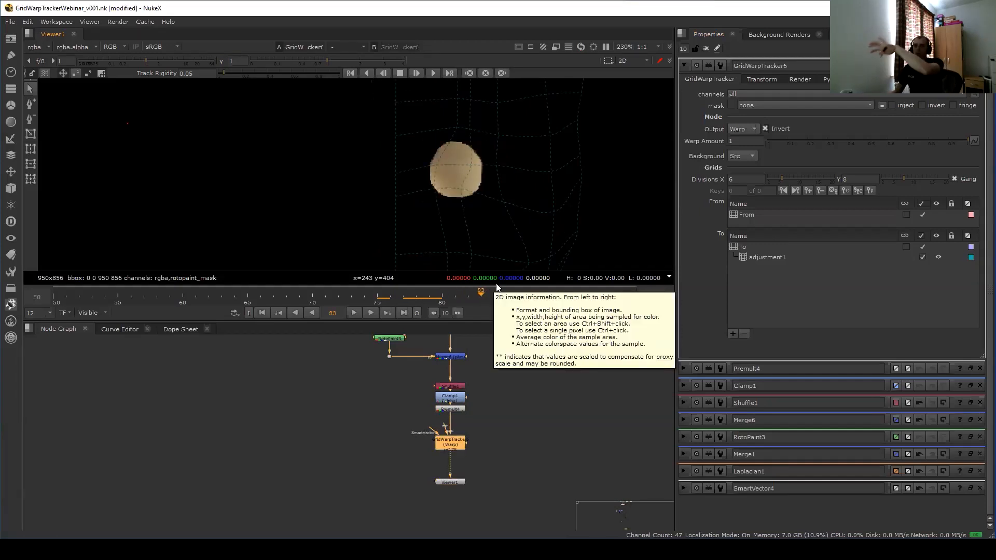
{"action": "middle_click_drag", "start_coordinate": [455, 390], "coordinate": [458, 425]}
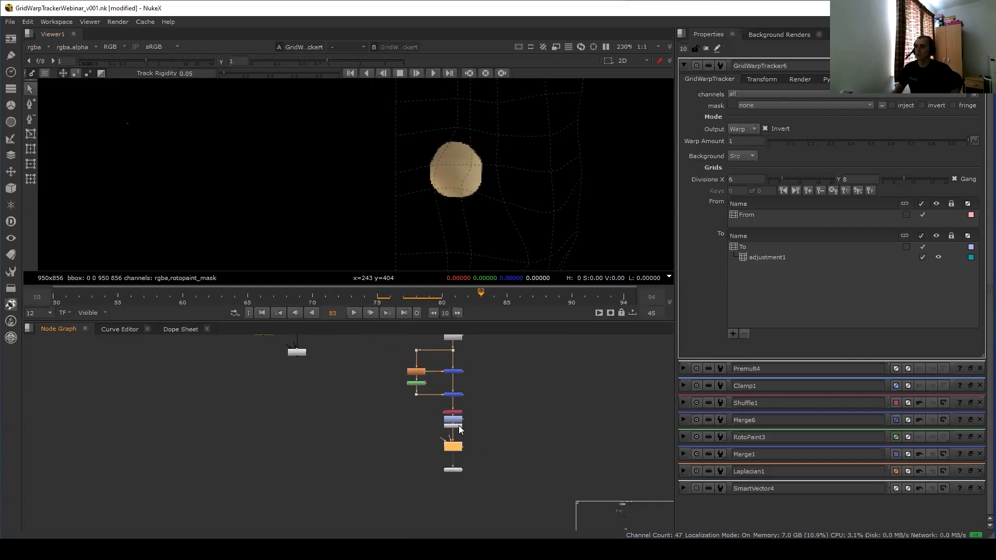
{"action": "key", "text": "space"}
{"action": "left_click", "coordinate": [466, 428]}
{"action": "left_click", "coordinate": [459, 432]}
{"action": "key", "text": "d"}
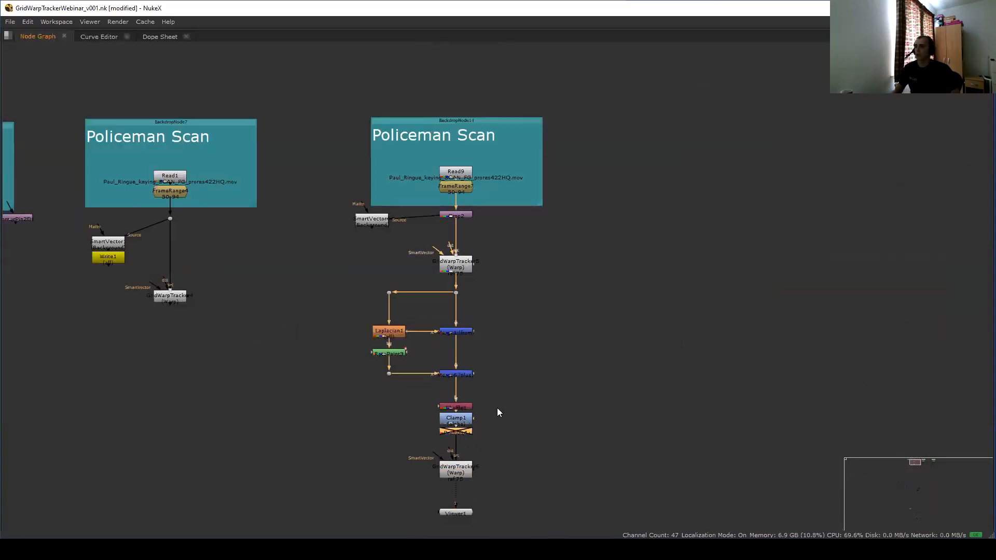
Scrub through the unpremultiplied warp, stop at frame 78 and re-enable Premult4.
{"action": "key", "text": "space"}
{"action": "scroll", "coordinate": [437, 215], "scroll_direction": "down", "scroll_amount": 3}
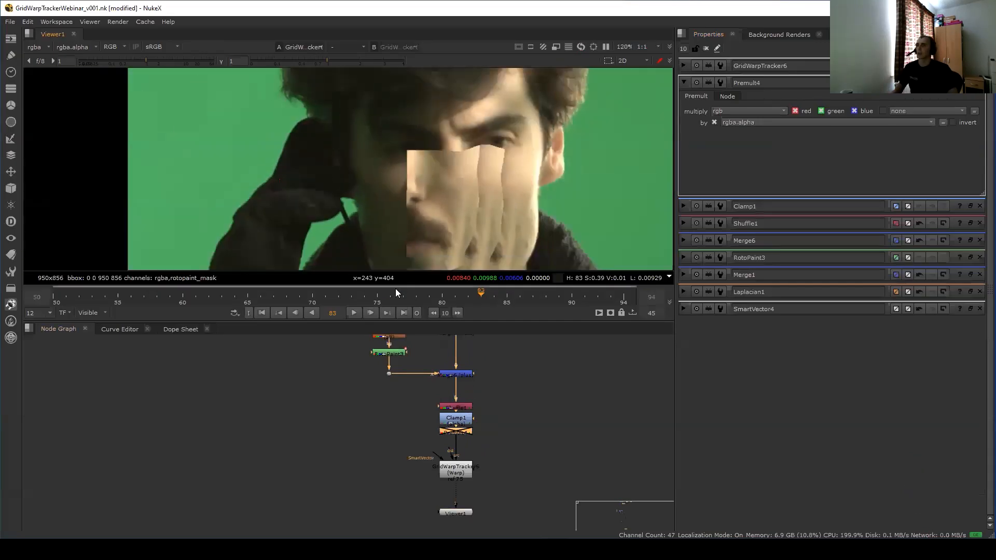
{"action": "left_click", "coordinate": [441, 294]}
{"action": "left_click_drag", "start_coordinate": [439, 293], "coordinate": [462, 292]}
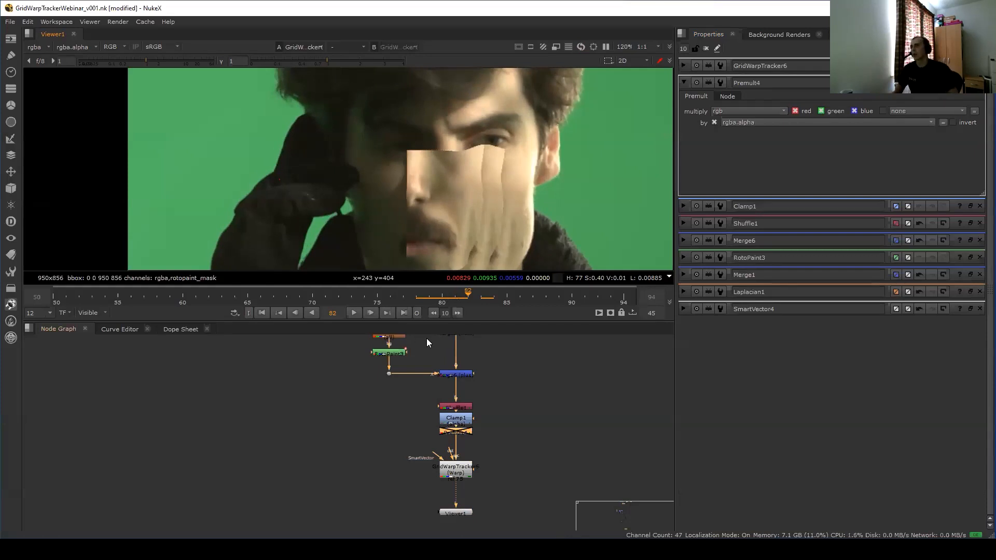
{"action": "left_click_drag", "start_coordinate": [477, 295], "coordinate": [421, 298]}
{"action": "middle_click_drag", "start_coordinate": [372, 416], "coordinate": [296, 389]}
{"action": "key", "text": "d"}
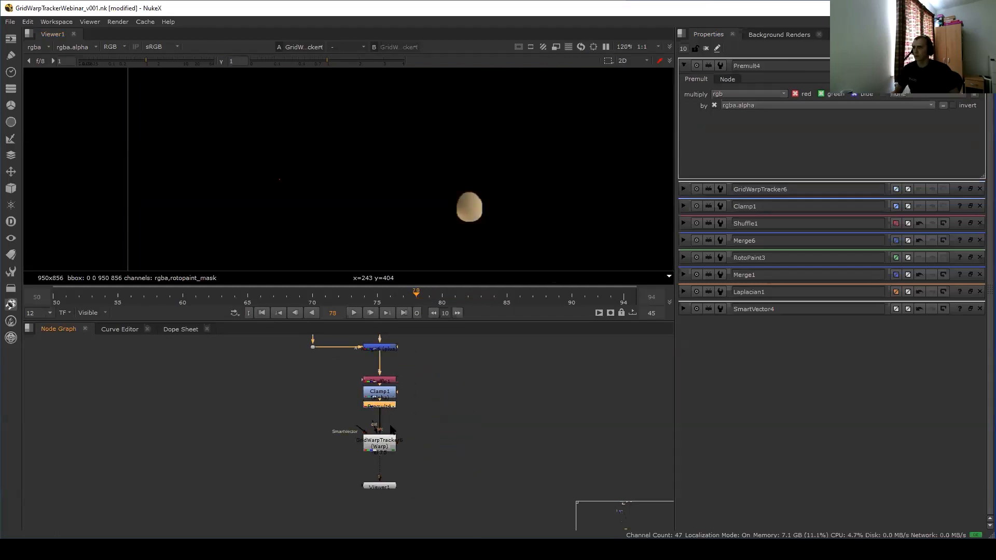
Merge the GridWarpTracker output below Premult4 over the Crop2 plate and view the merge result around the cheek.
{"action": "left_click", "coordinate": [396, 448]}
{"action": "scroll", "coordinate": [397, 449], "scroll_direction": "down", "scroll_amount": 3}
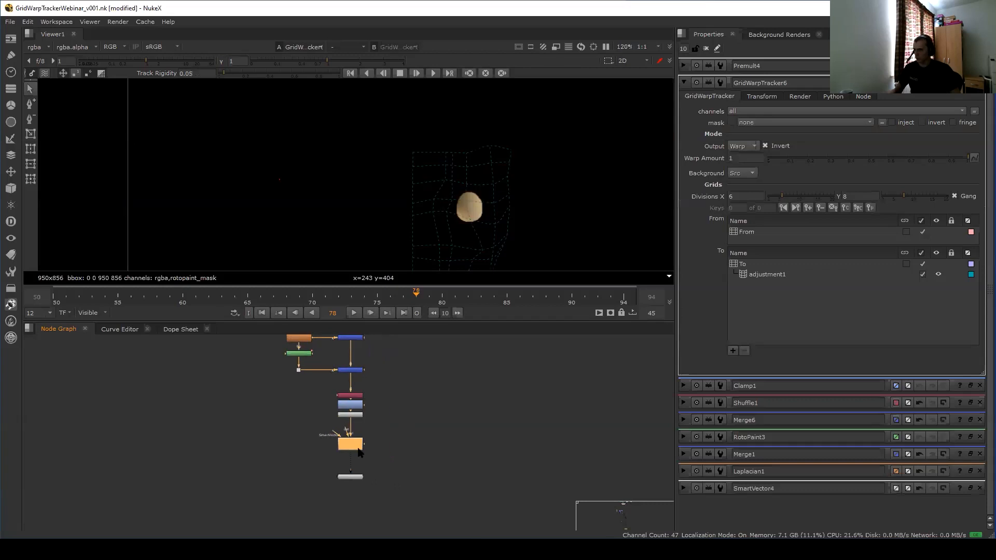
{"action": "key", "text": "m"}
{"action": "left_click_drag", "start_coordinate": [383, 443], "coordinate": [355, 247]}
{"action": "key", "text": "space"}
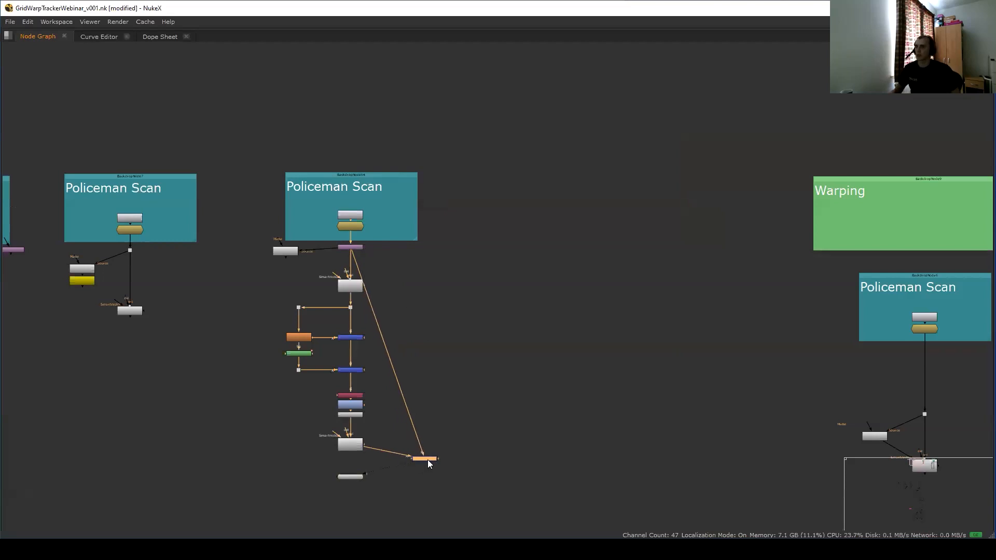
{"action": "key", "text": "space"}
{"action": "scroll", "coordinate": [458, 214], "scroll_direction": "up", "scroll_amount": 3}
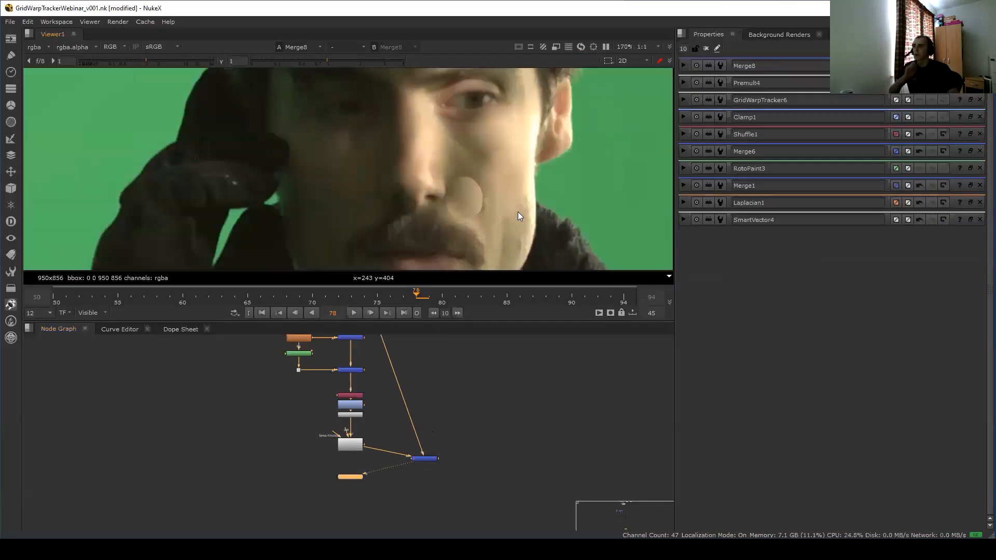
{"action": "scroll", "coordinate": [394, 435], "scroll_direction": "up", "scroll_amount": 2}
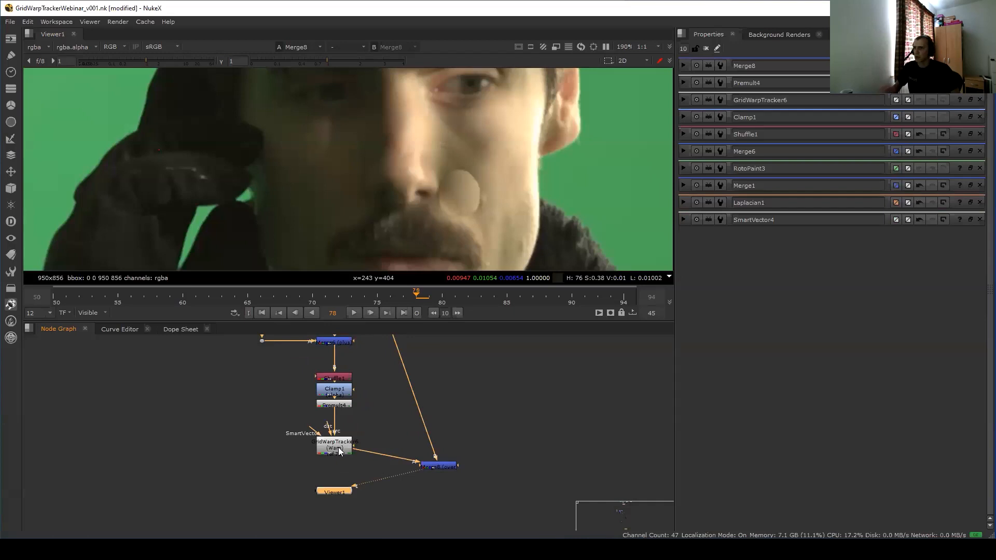
View the GridWarpTracker below Premult4, try Morph output with morph amount 1 and different mix values, and switch back to Warp.
{"action": "double_click", "coordinate": [338, 446]}
{"action": "key", "text": "1"}
{"action": "left_click", "coordinate": [748, 130]}
{"action": "left_click", "coordinate": [749, 136]}
{"action": "left_click_drag", "start_coordinate": [962, 141], "coordinate": [979, 143]}
{"action": "left_click_drag", "start_coordinate": [921, 152], "coordinate": [728, 138]}
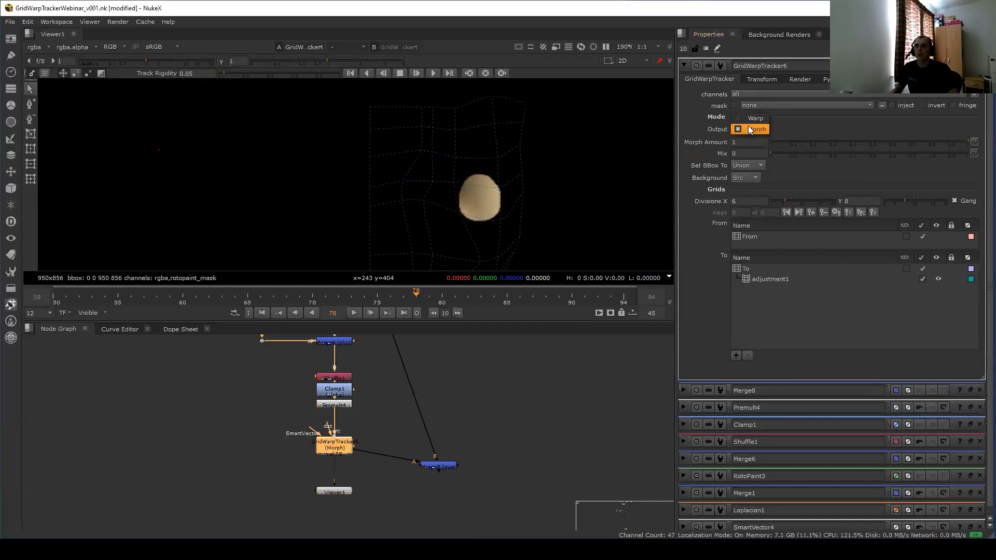
{"action": "left_click", "coordinate": [752, 118]}
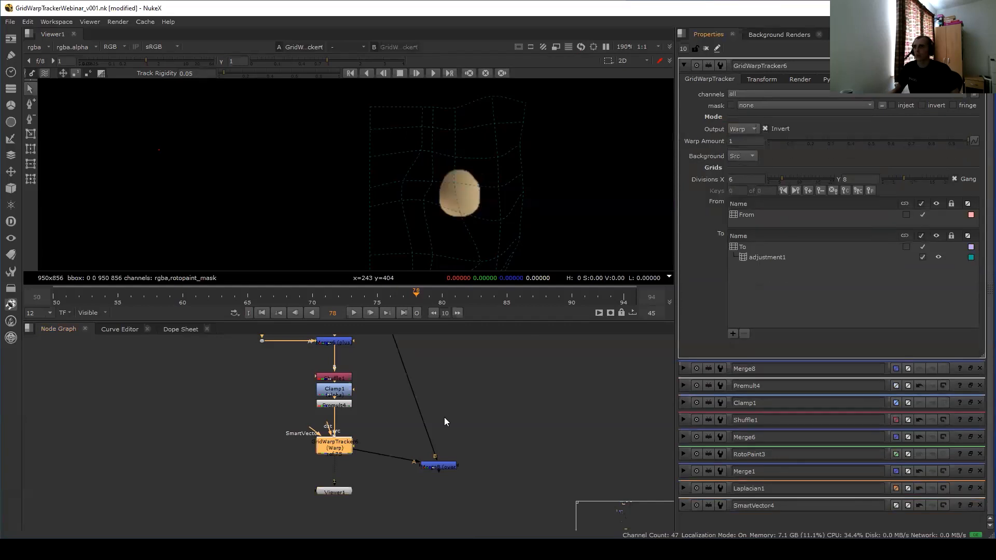
Compare both GridWarpTrackers' settings, turn off Invert on the one below Premult4 and view the Merge8 output.
{"action": "scroll", "coordinate": [444, 417], "scroll_direction": "down", "scroll_amount": 3}
{"action": "double_click", "coordinate": [401, 373]}
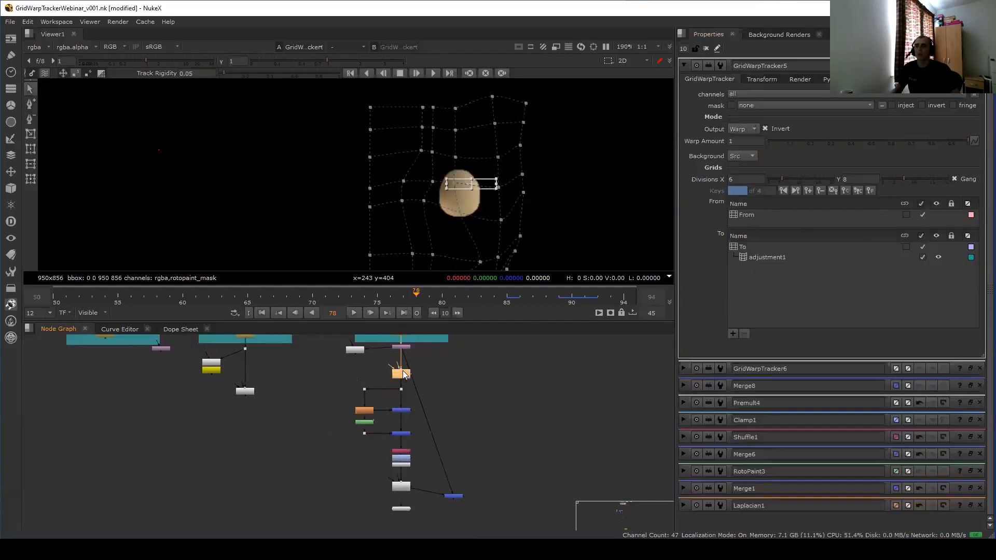
{"action": "double_click", "coordinate": [405, 440]}
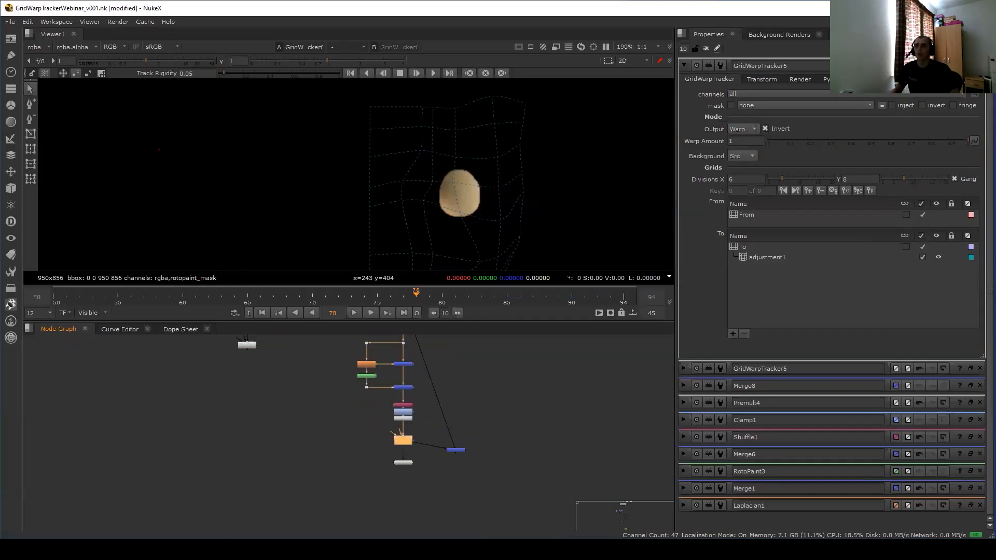
{"action": "left_click", "coordinate": [765, 128]}
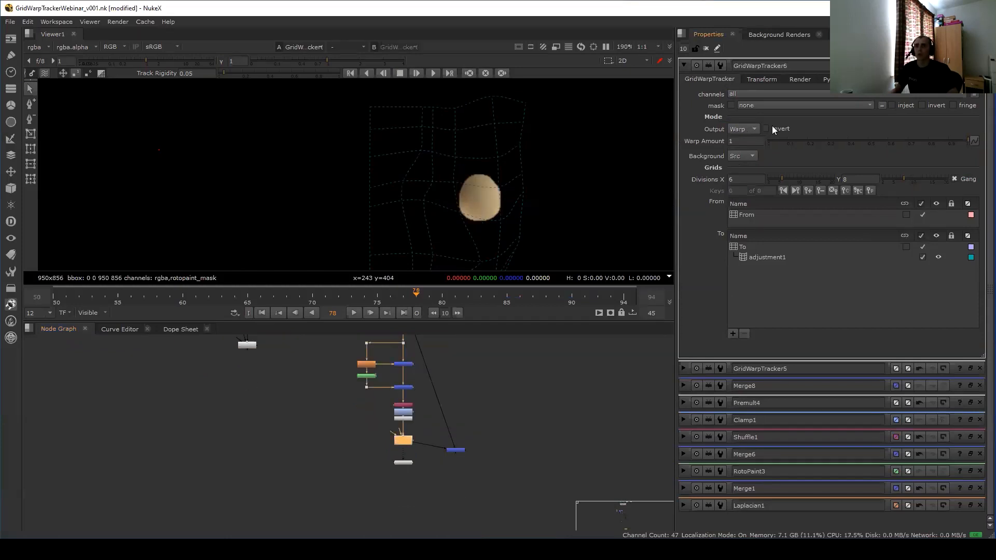
{"action": "double_click", "coordinate": [455, 450]}
{"action": "key", "text": "1"}
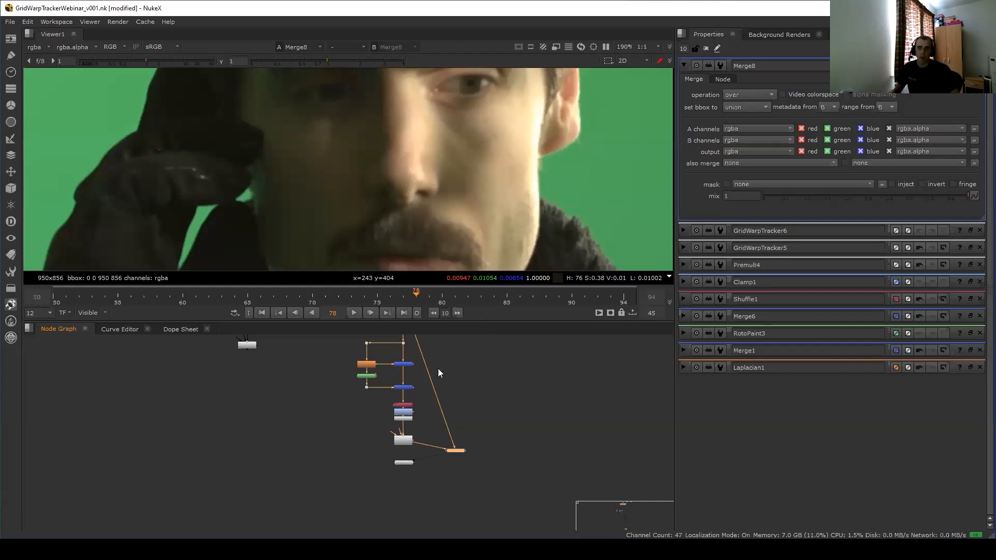
Play the merged result, check how the patch follows the face on other frames and return to frame 78.
{"action": "middle_click_drag", "start_coordinate": [423, 406], "coordinate": [419, 435]}
{"action": "scroll", "coordinate": [413, 418], "scroll_direction": "down", "scroll_amount": 3}
{"action": "scroll", "coordinate": [408, 414], "scroll_direction": "up", "scroll_amount": 2}
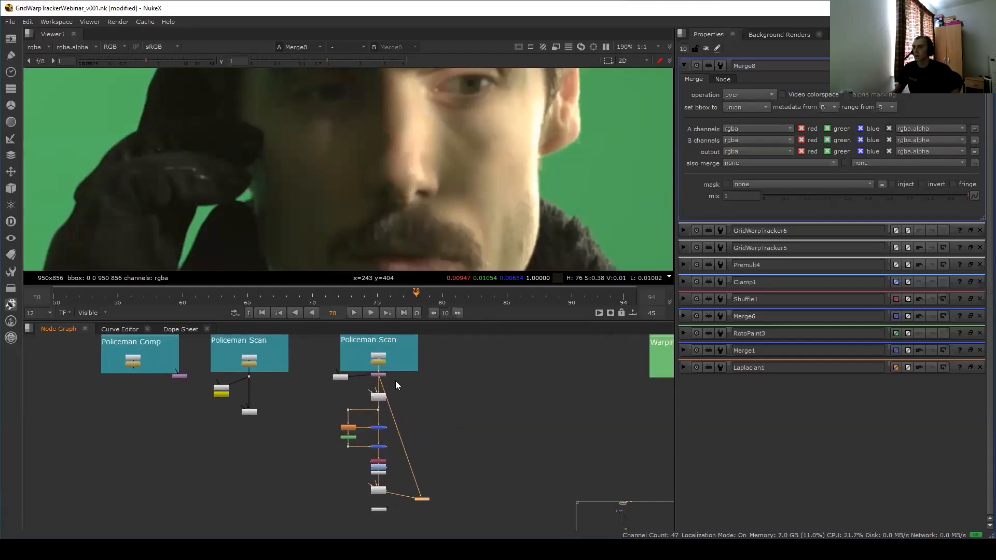
{"action": "left_click", "coordinate": [354, 312]}
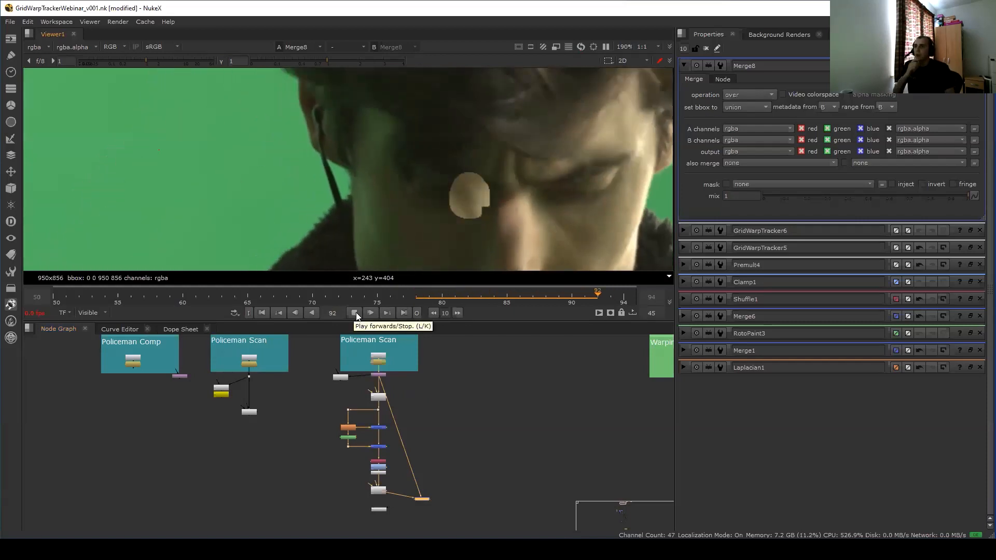
{"action": "left_click", "coordinate": [353, 312]}
{"action": "left_click", "coordinate": [372, 297]}
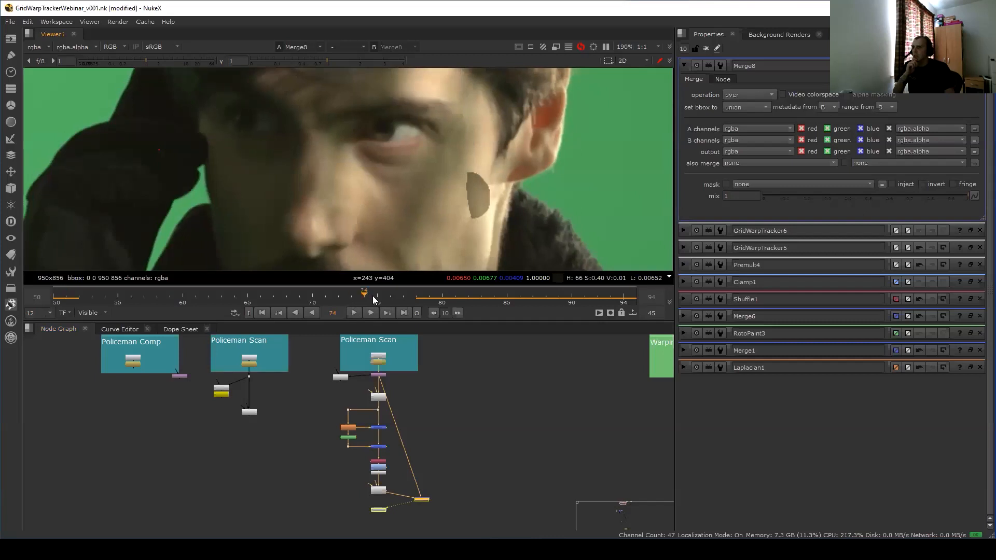
{"action": "left_click", "coordinate": [415, 295]}
Open the properties of the GridWarpTracker below Premult4 and scrub to frame 77 to check the patch against the grid.
{"action": "middle_click_drag", "start_coordinate": [414, 485], "coordinate": [424, 472]}
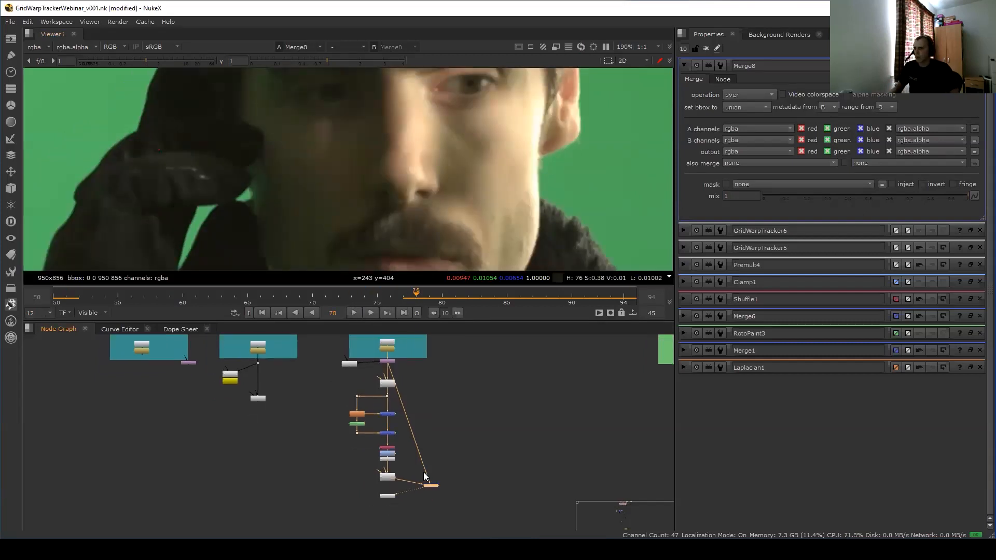
{"action": "scroll", "coordinate": [424, 472], "scroll_direction": "up", "scroll_amount": 2}
{"action": "double_click", "coordinate": [380, 475]}
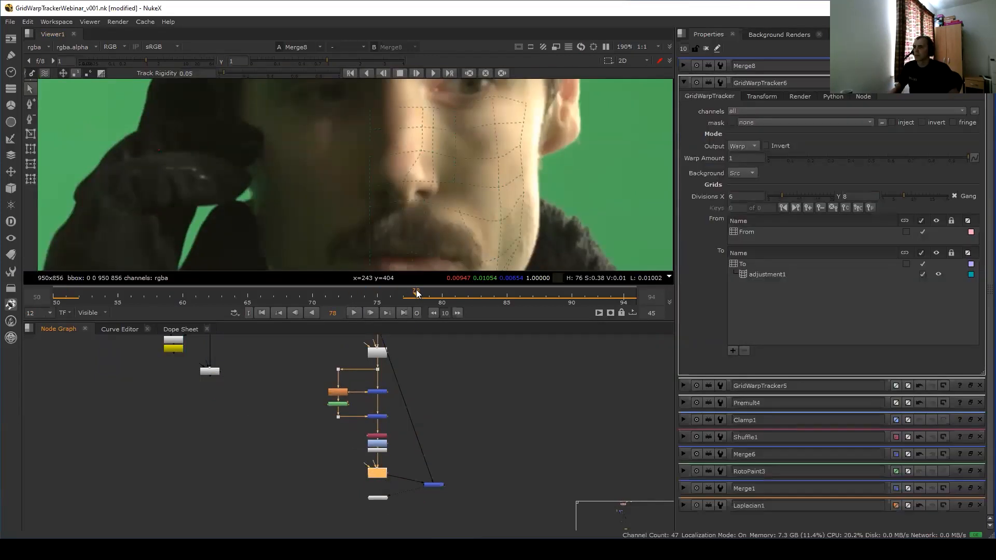
{"action": "mouse_move", "coordinate": [426, 297]}
{"action": "left_mouse_down"}
{"action": "mouse_move", "coordinate": [558, 297]}
{"action": "mouse_move", "coordinate": [407, 302]}
{"action": "left_mouse_up"}
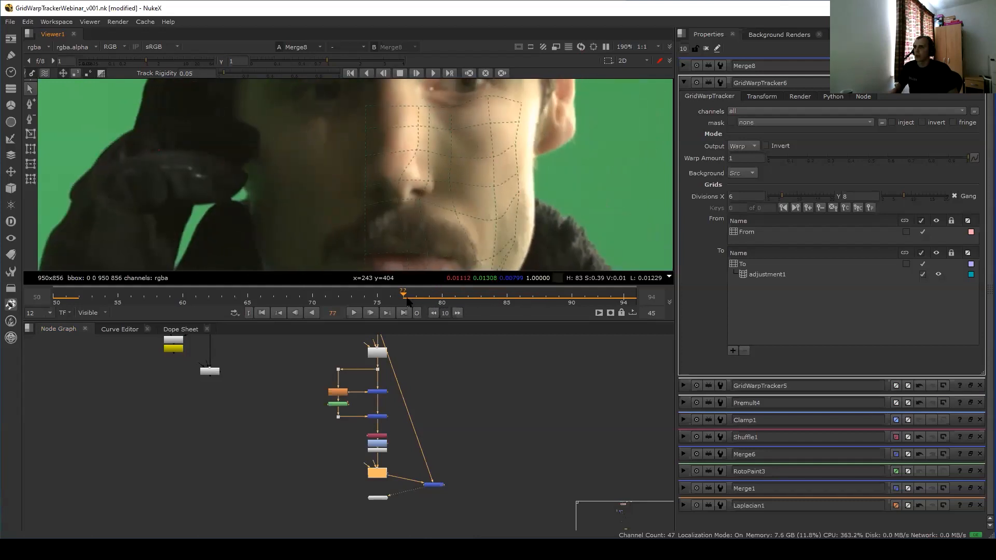
Show the From and To grids of the GridWarpTracker in the viewer and inspect them at frame 77.
{"action": "scroll", "coordinate": [467, 381], "scroll_direction": "up", "scroll_amount": 2}
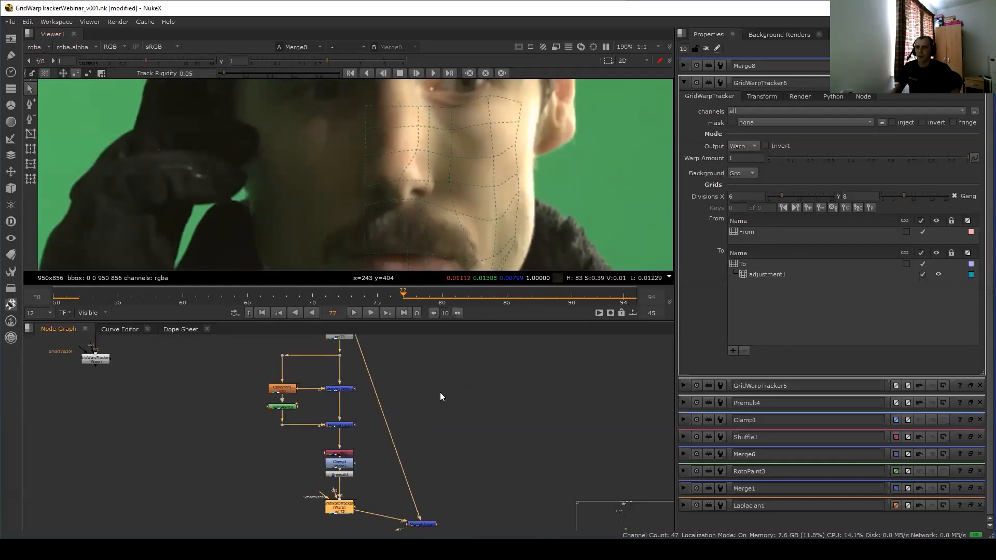
{"action": "left_click", "coordinate": [936, 232]}
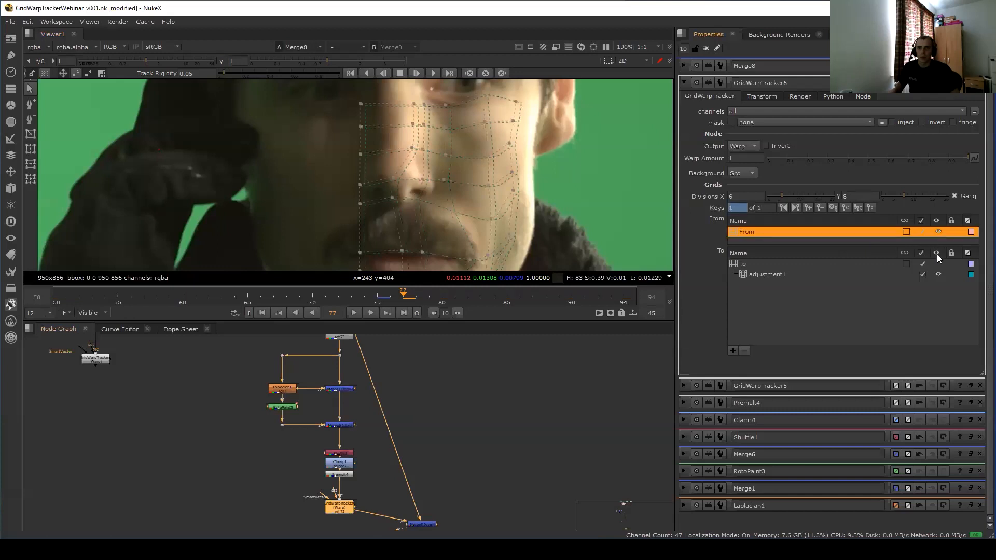
{"action": "left_click", "coordinate": [934, 264]}
{"action": "mouse_move", "coordinate": [403, 295]}
{"action": "left_mouse_down"}
{"action": "mouse_move", "coordinate": [544, 304]}
{"action": "mouse_move", "coordinate": [400, 307]}
{"action": "left_mouse_up"}
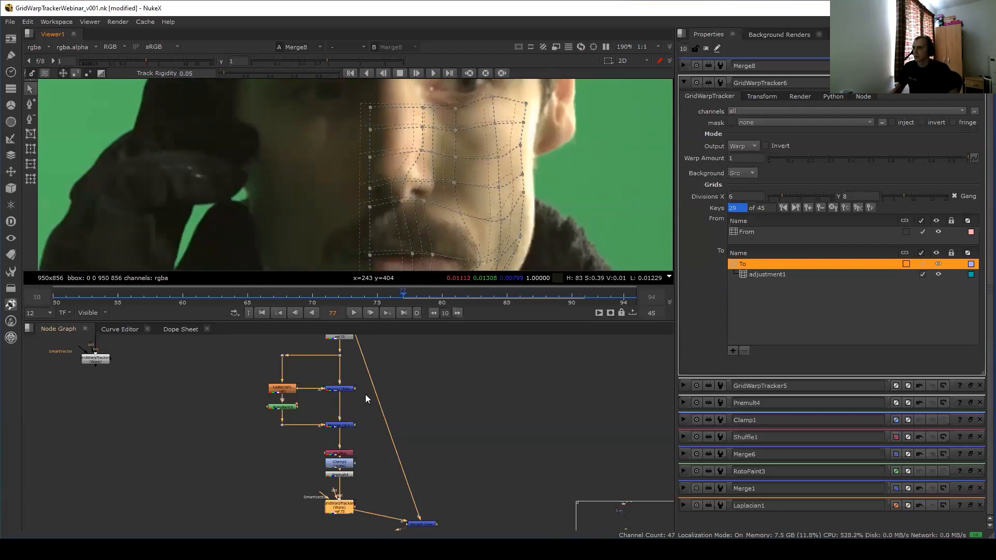
View the output of the stabilising GridWarpTracker above the Laplacian branch, play it and scrub through the frames.
{"action": "middle_click_drag", "start_coordinate": [366, 399], "coordinate": [372, 462]}
{"action": "double_click", "coordinate": [350, 399]}
{"action": "key", "text": "1"}
{"action": "left_click", "coordinate": [378, 376]}
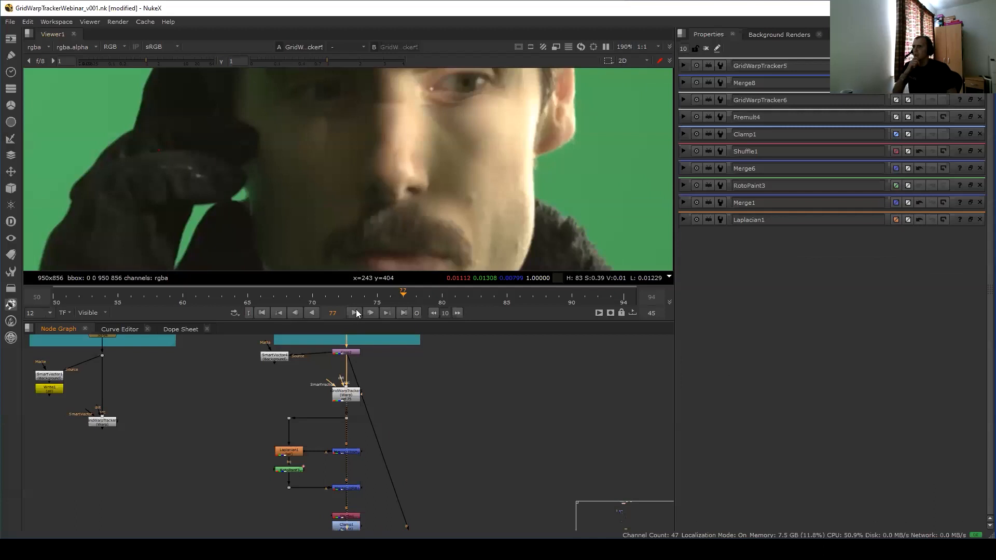
{"action": "left_click", "coordinate": [355, 313]}
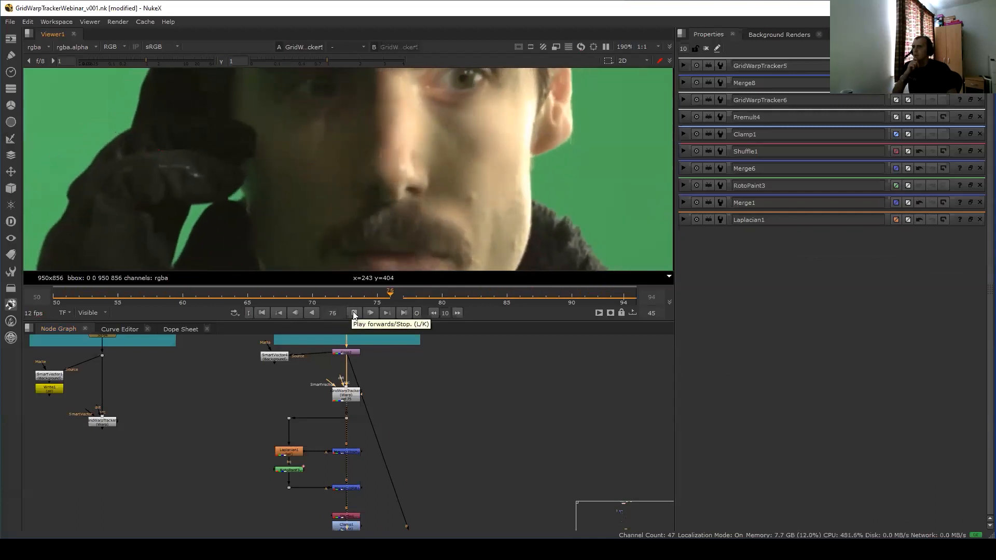
{"action": "left_click", "coordinate": [354, 312]}
{"action": "mouse_move", "coordinate": [373, 300]}
{"action": "left_mouse_down"}
{"action": "mouse_move", "coordinate": [336, 304]}
{"action": "mouse_move", "coordinate": [364, 304]}
{"action": "left_mouse_up"}
Scrub to frame 89 and set the Background of the GridWarpTracker below Premult4 to Black.
{"action": "middle_click_drag", "start_coordinate": [372, 442], "coordinate": [384, 351]}
{"action": "middle_click_drag", "start_coordinate": [363, 486], "coordinate": [367, 438]}
{"action": "double_click", "coordinate": [364, 433]}
{"action": "left_click_drag", "start_coordinate": [370, 295], "coordinate": [555, 303]}
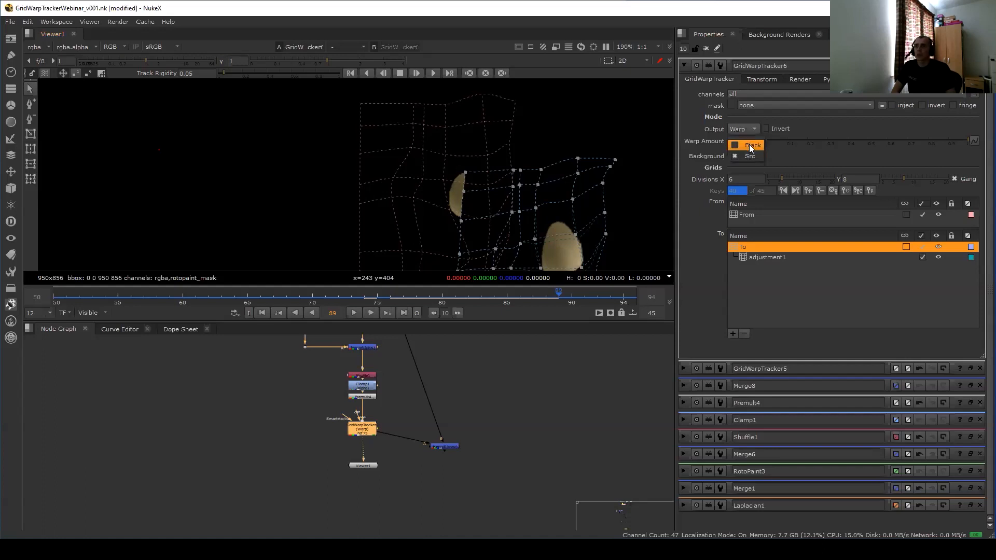
{"action": "left_click", "coordinate": [749, 145]}
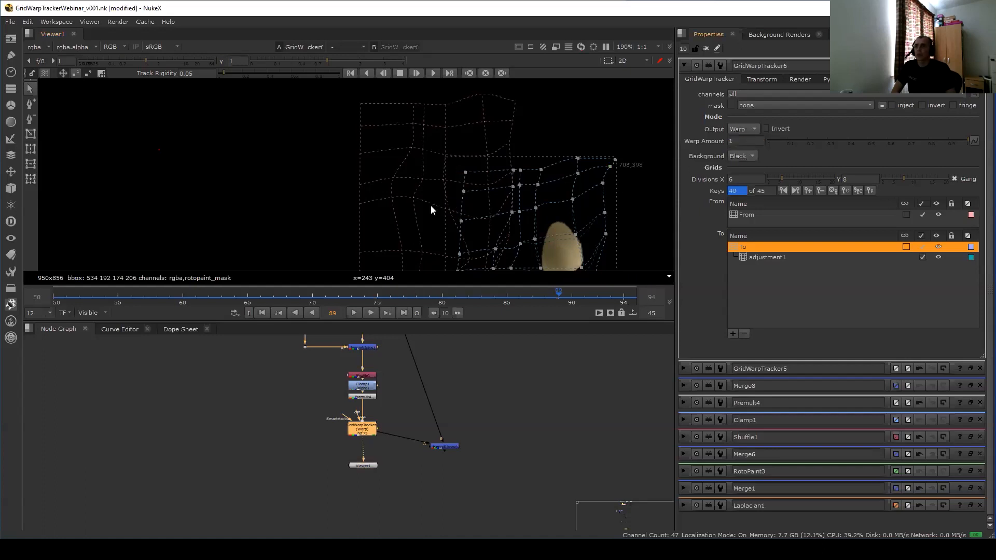
View the Merge8 output, play it and check its alpha with the matte overlay.
{"action": "double_click", "coordinate": [456, 445]}
{"action": "key", "text": "1"}
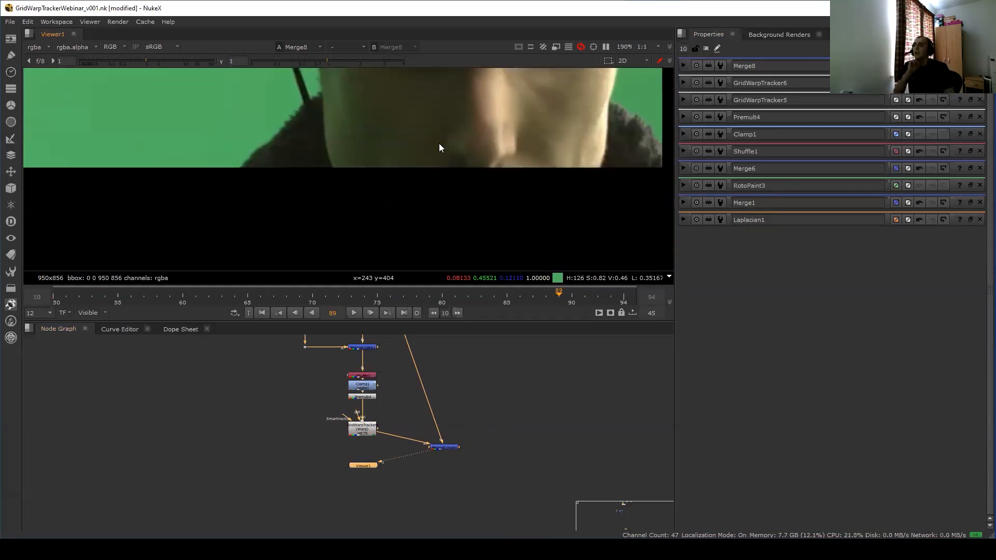
{"action": "left_click", "coordinate": [353, 312]}
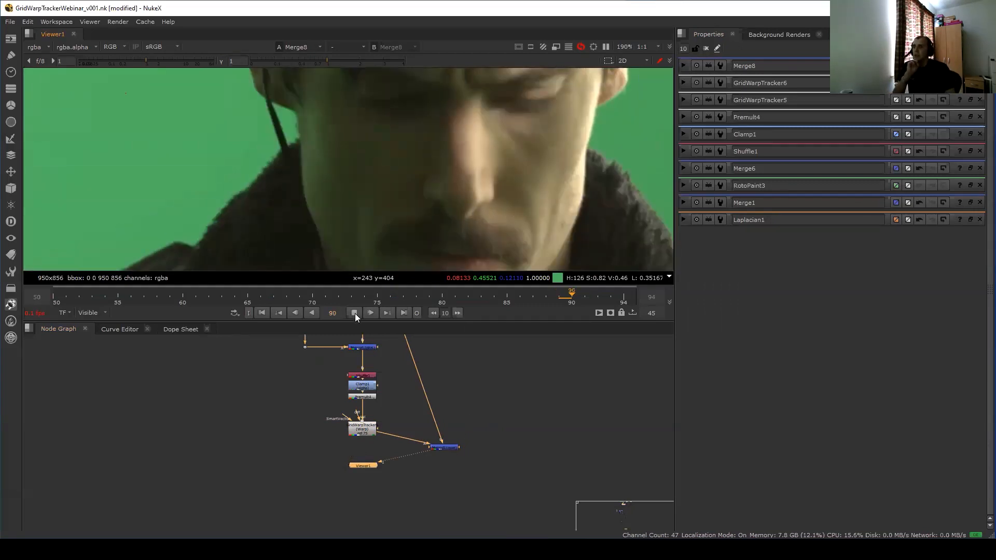
{"action": "key", "text": "m"}
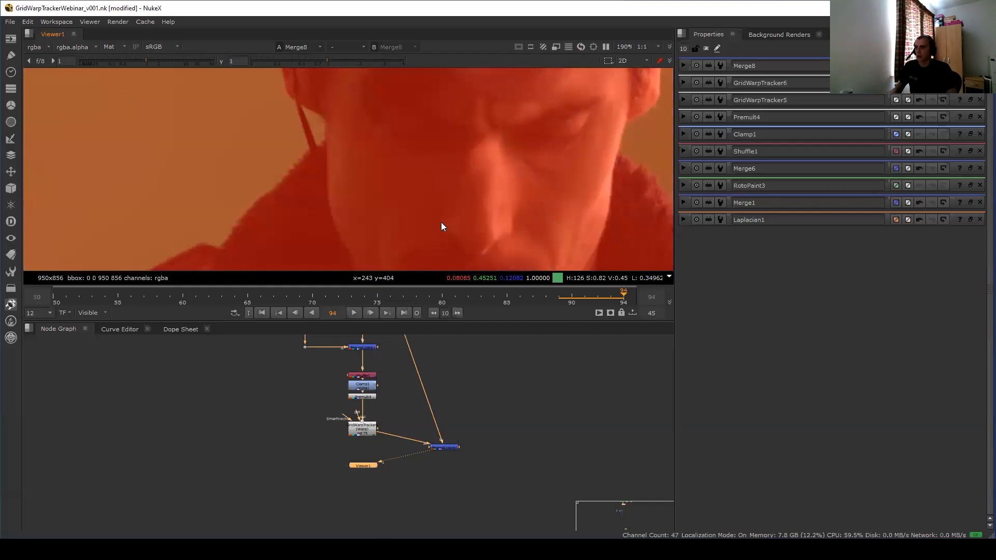
{"action": "key", "text": "m"}
Insert a Shuffle node into the original plate branch feeding Merge8 and set its output alpha to black.
{"action": "scroll", "coordinate": [392, 391], "scroll_direction": "up", "scroll_amount": 4}
{"action": "middle_click_drag", "start_coordinate": [408, 477], "coordinate": [372, 393]}
{"action": "scroll", "coordinate": [382, 403], "scroll_direction": "down", "scroll_amount": 4}
{"action": "key", "text": "Tab"}
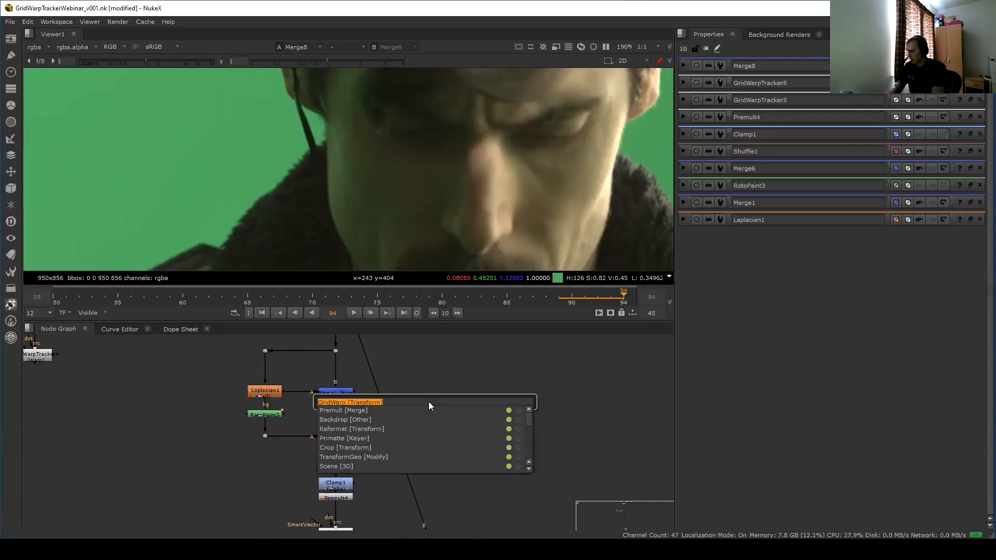
{"action": "type", "text": "shuffle"}
{"action": "key", "text": "Return"}
{"action": "left_click_drag", "start_coordinate": [429, 411], "coordinate": [428, 380]}
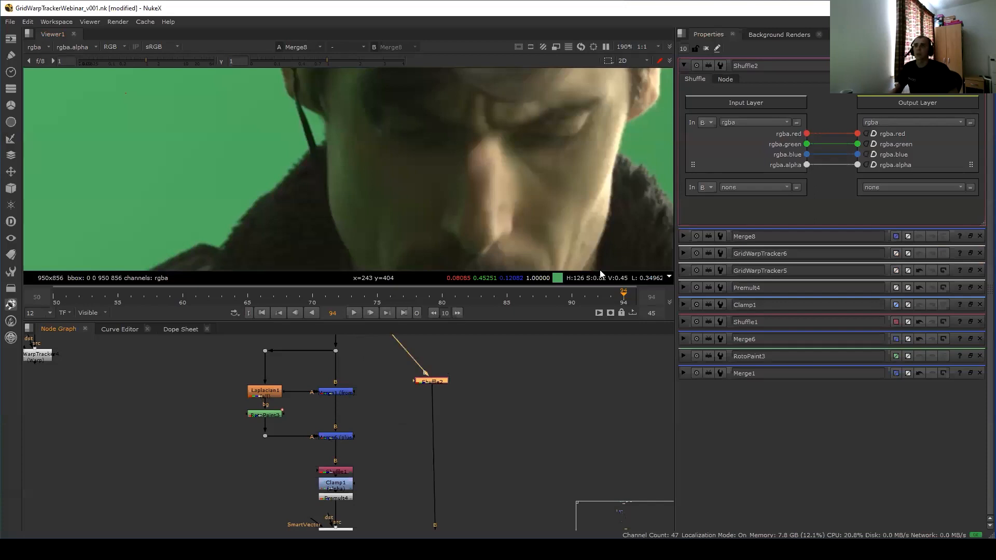
{"action": "left_click", "coordinate": [858, 165]}
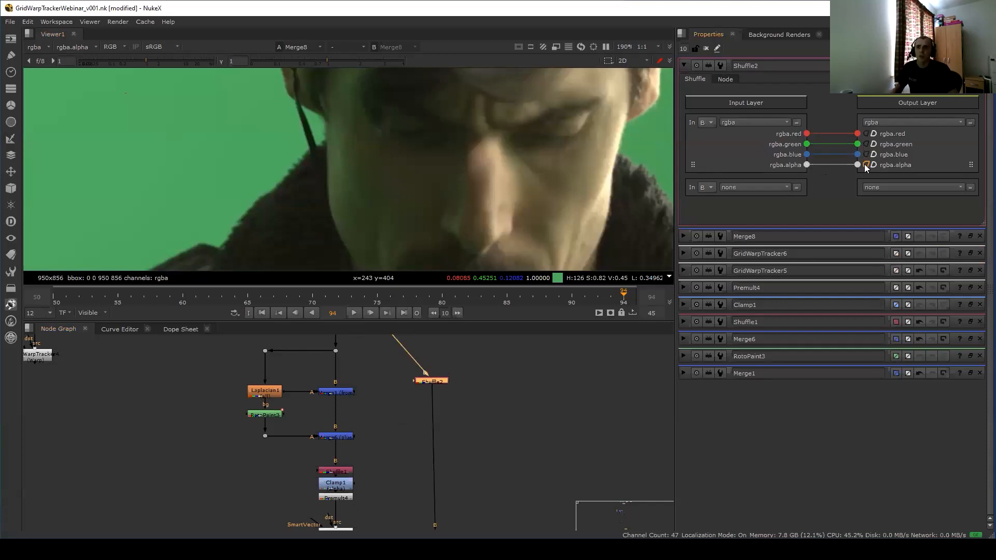
Show the matte overlay on the merged result and play it to check how the patch follows the cheek.
{"action": "scroll", "coordinate": [447, 137], "scroll_direction": "down", "scroll_amount": 3}
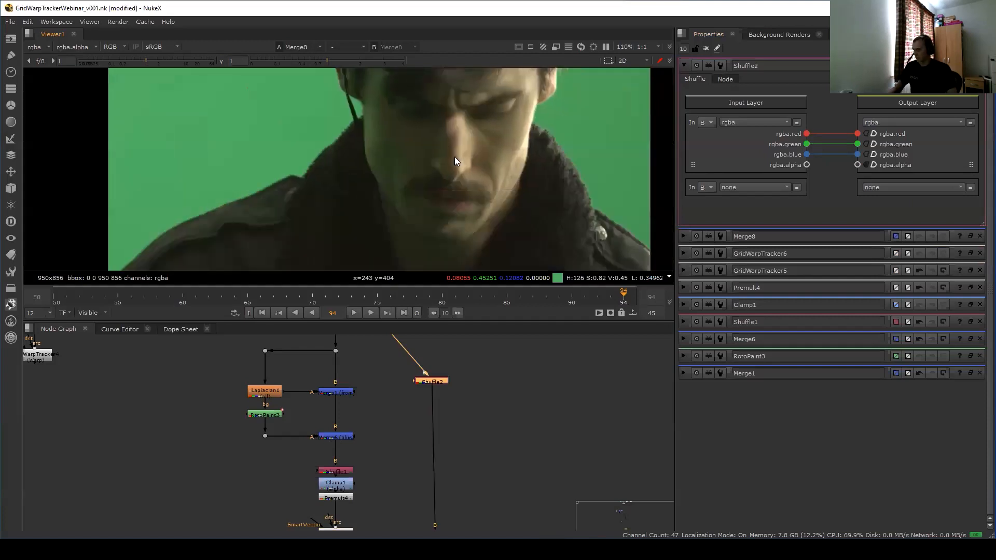
{"action": "key", "text": "m"}
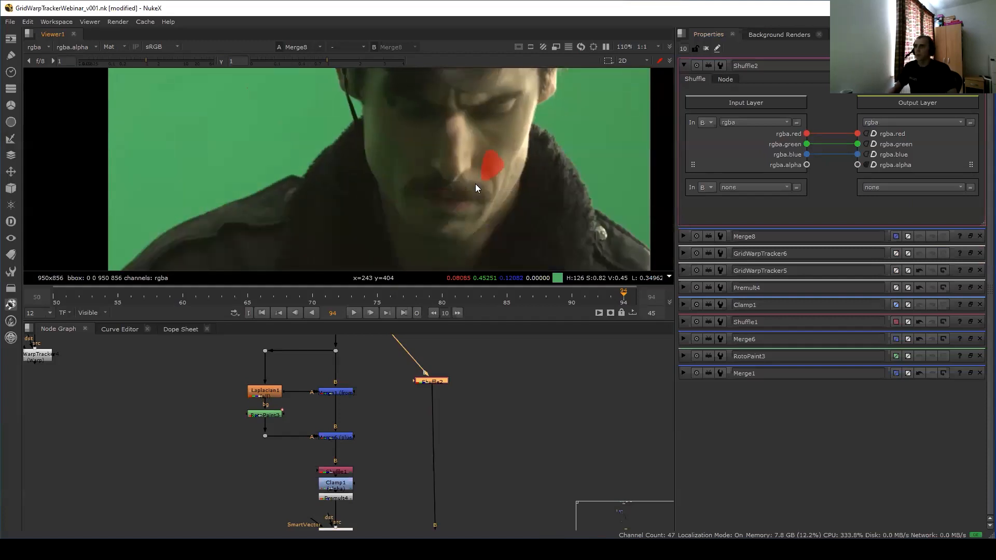
{"action": "left_click", "coordinate": [353, 313]}
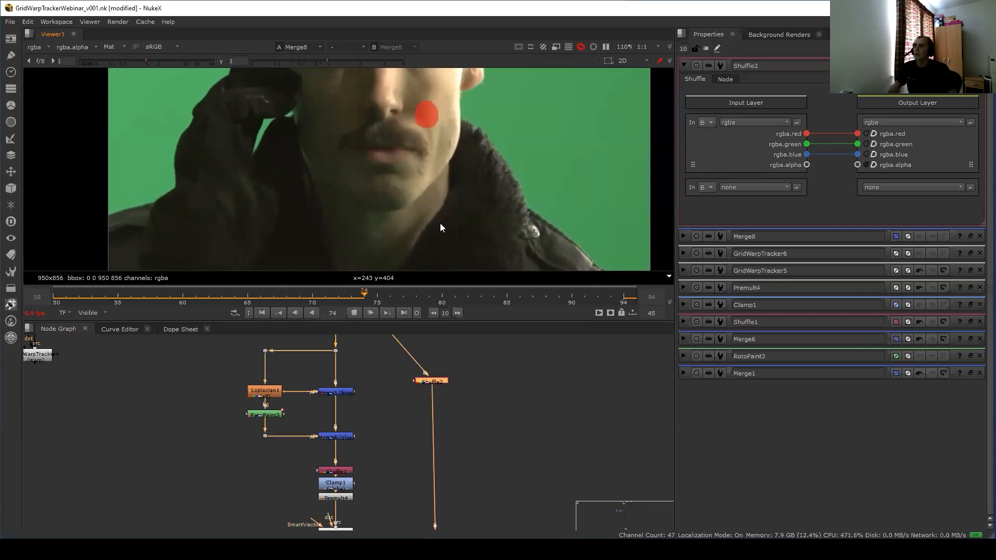
{"action": "scroll", "coordinate": [442, 179], "scroll_direction": "up", "scroll_amount": 3}
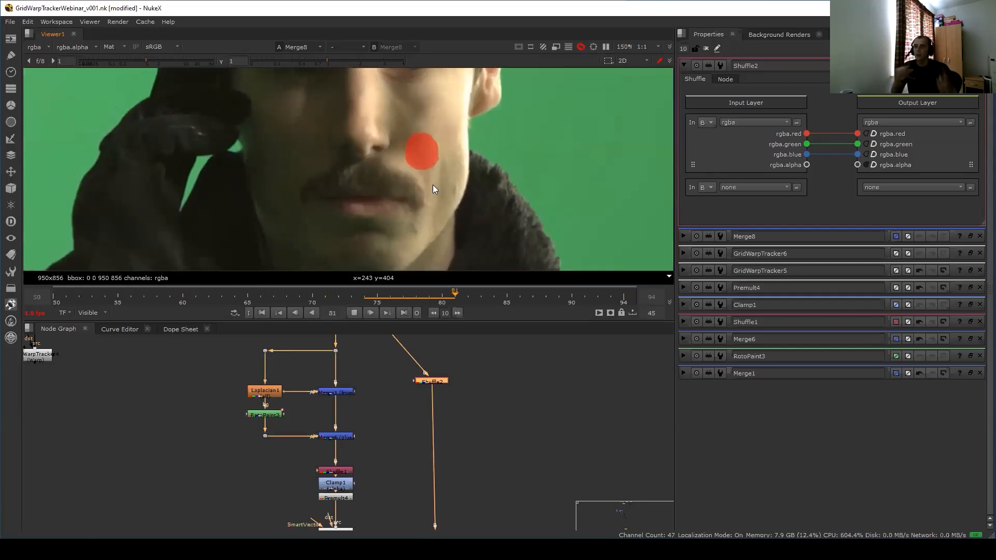
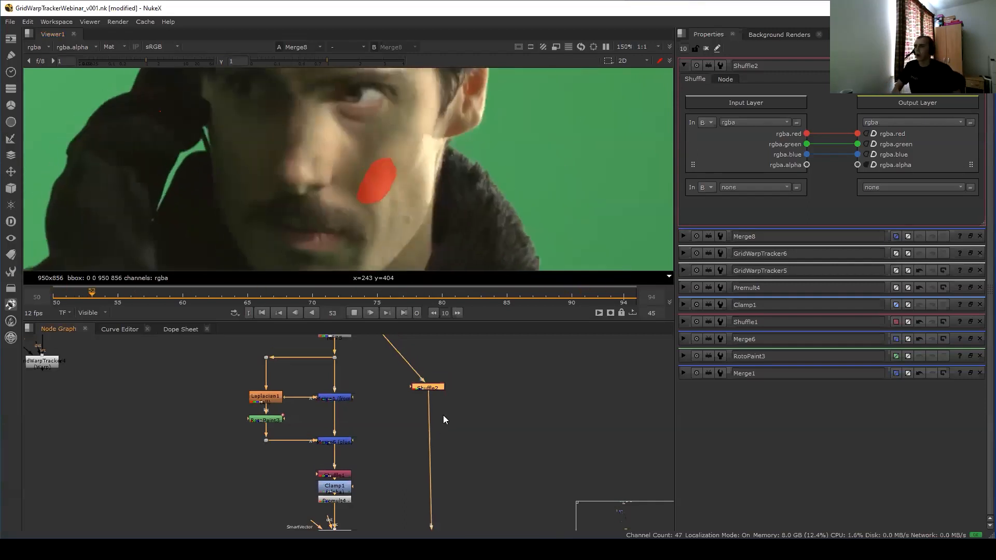
Align the Policeman Scan source nodes above the new Shuffle and add a Dot where the plate branches to the GridWarpTracker.
{"action": "scroll", "coordinate": [430, 420], "scroll_direction": "down", "scroll_amount": 4}
{"action": "scroll", "coordinate": [389, 372], "scroll_direction": "up", "scroll_amount": 1}
{"action": "left_click_drag", "start_coordinate": [379, 382], "coordinate": [453, 367]}
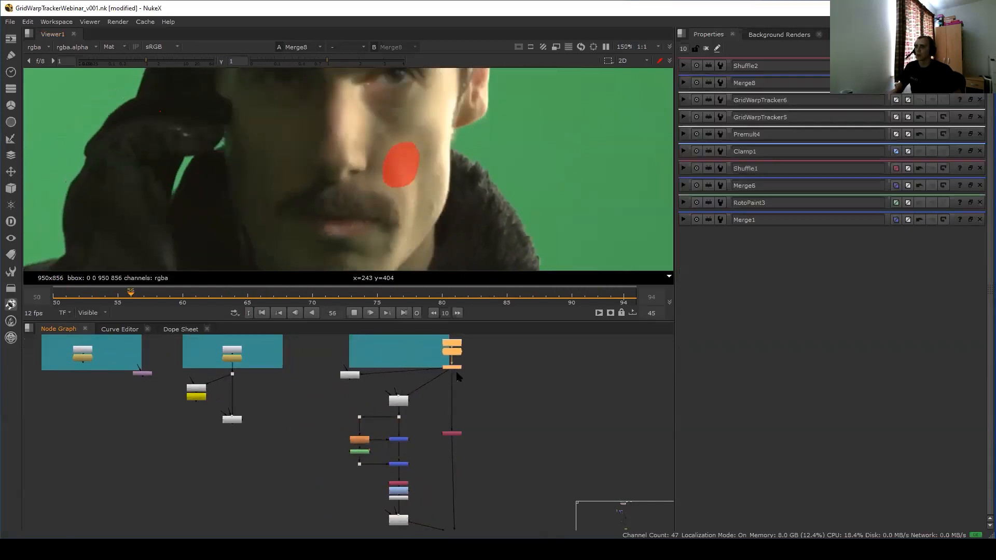
{"action": "left_click", "coordinate": [453, 366]}
{"action": "key", "text": "period"}
{"action": "mouse_move", "coordinate": [453, 375]}
{"action": "left_mouse_down"}
{"action": "mouse_move", "coordinate": [452, 383]}
{"action": "mouse_move", "coordinate": [452, 367]}
{"action": "left_mouse_up"}
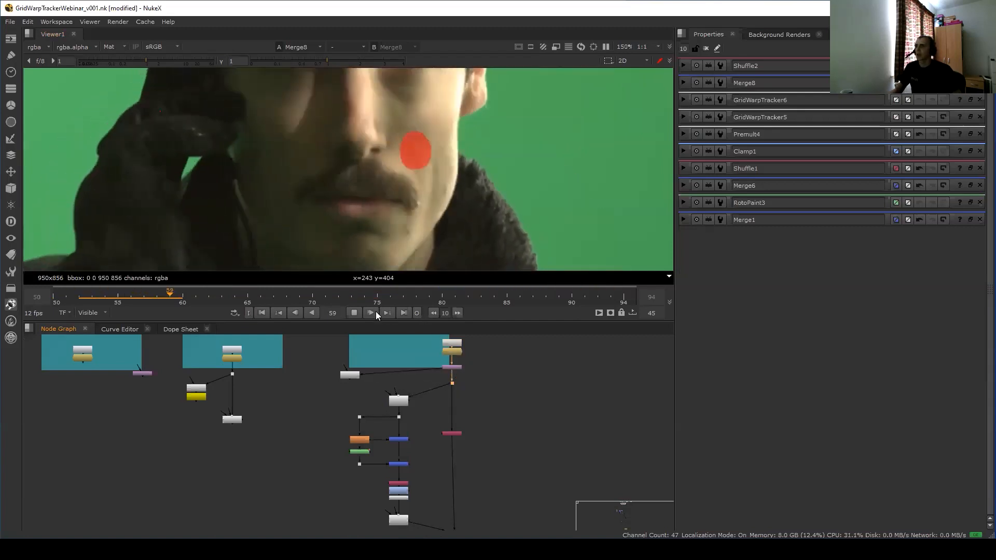
Check the alpha of the merged result, return to the colour view and open Merge8's properties.
{"action": "scroll", "coordinate": [413, 206], "scroll_direction": "down", "scroll_amount": 2}
{"action": "scroll", "coordinate": [413, 179], "scroll_direction": "up", "scroll_amount": 2}
{"action": "key", "text": "a"}
{"action": "key", "text": "a"}
{"action": "middle_click_drag", "start_coordinate": [461, 486], "coordinate": [456, 423]}
{"action": "double_click", "coordinate": [451, 470]}
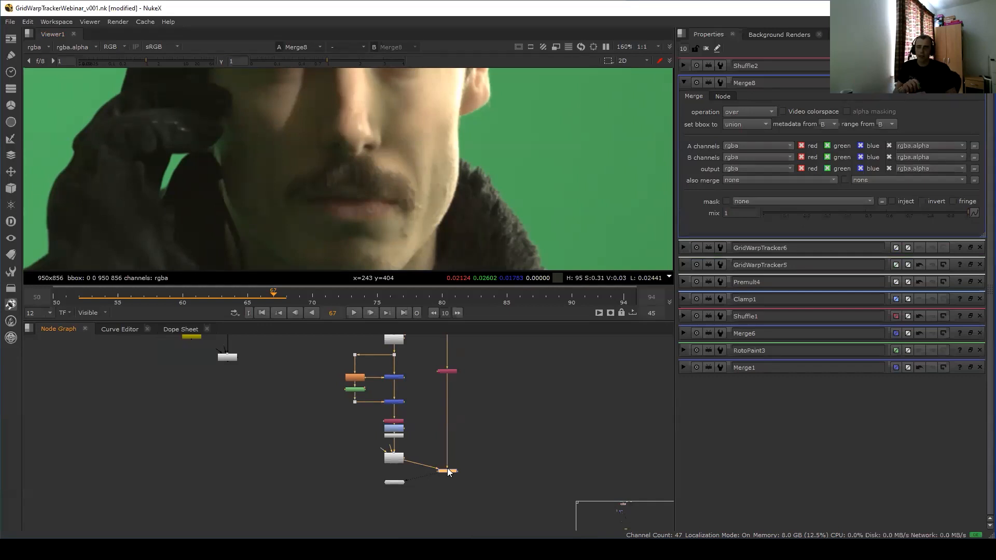
Move the Viewer node away from the Policeman Scan script and down beside the Cliff projections backdrop.
{"action": "scroll", "coordinate": [487, 393], "scroll_direction": "down", "scroll_amount": 5}
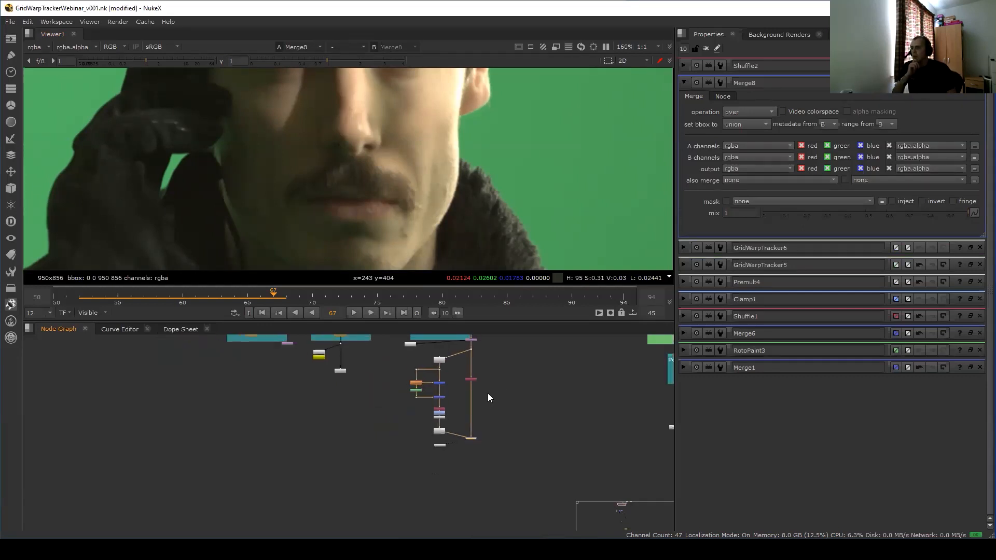
{"action": "scroll", "coordinate": [463, 436], "scroll_direction": "up", "scroll_amount": 3}
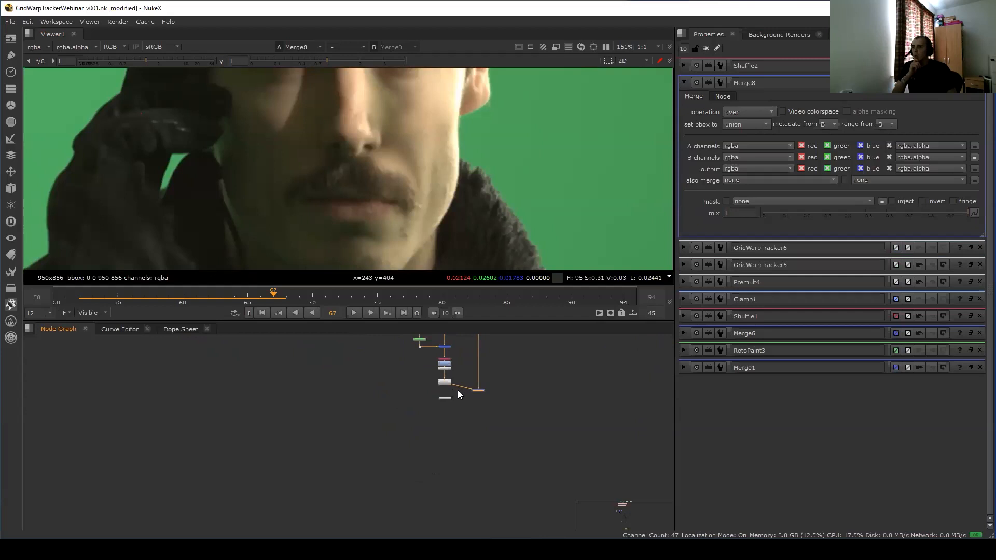
{"action": "left_click_drag", "start_coordinate": [457, 393], "coordinate": [458, 399]}
{"action": "key", "text": "space"}
{"action": "scroll", "coordinate": [466, 397], "scroll_direction": "down", "scroll_amount": 2}
{"action": "middle_click_drag", "start_coordinate": [469, 446], "coordinate": [389, 255]}
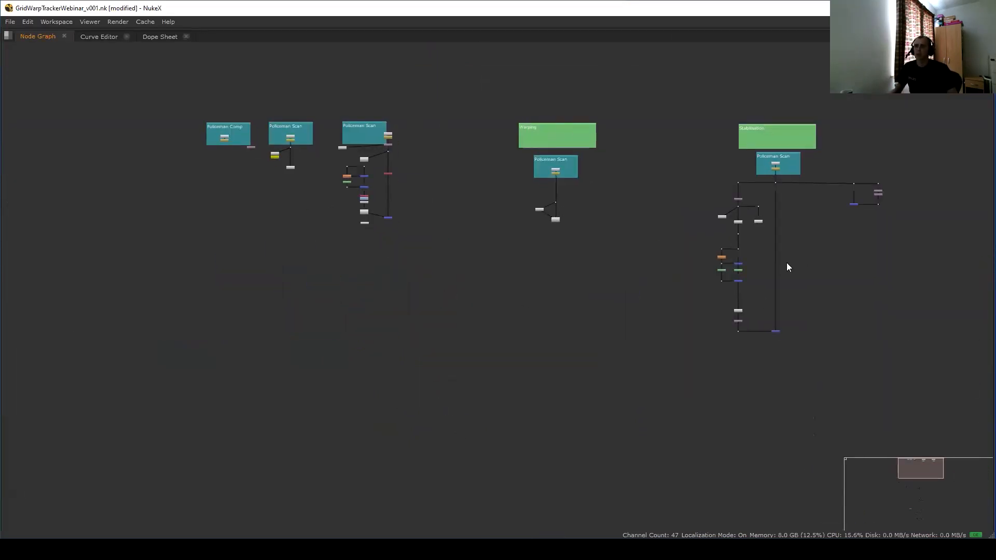
{"action": "left_click_drag", "start_coordinate": [478, 320], "coordinate": [484, 321]}
{"action": "middle_click_drag", "start_coordinate": [484, 314], "coordinate": [483, 376]}
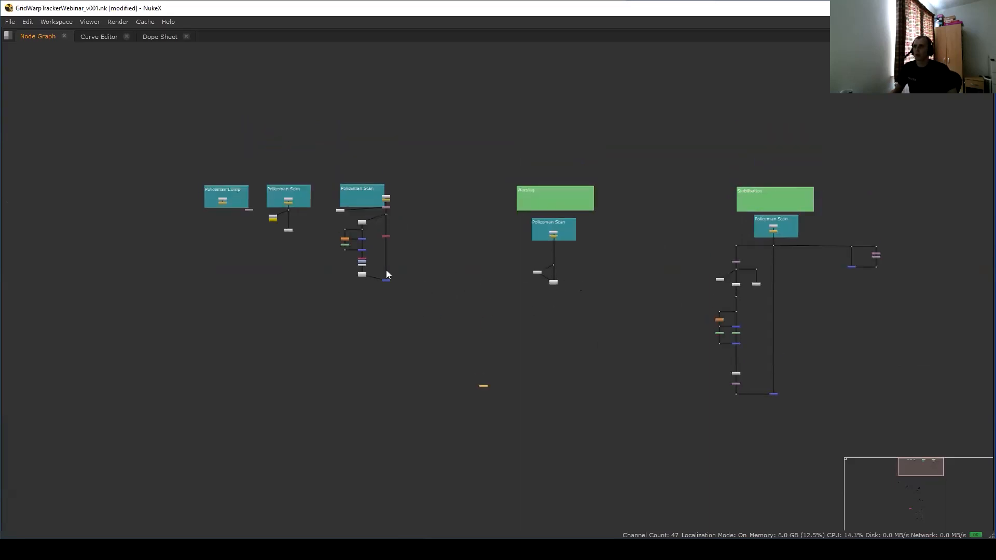
{"action": "scroll", "coordinate": [373, 273], "scroll_direction": "up", "scroll_amount": 2}
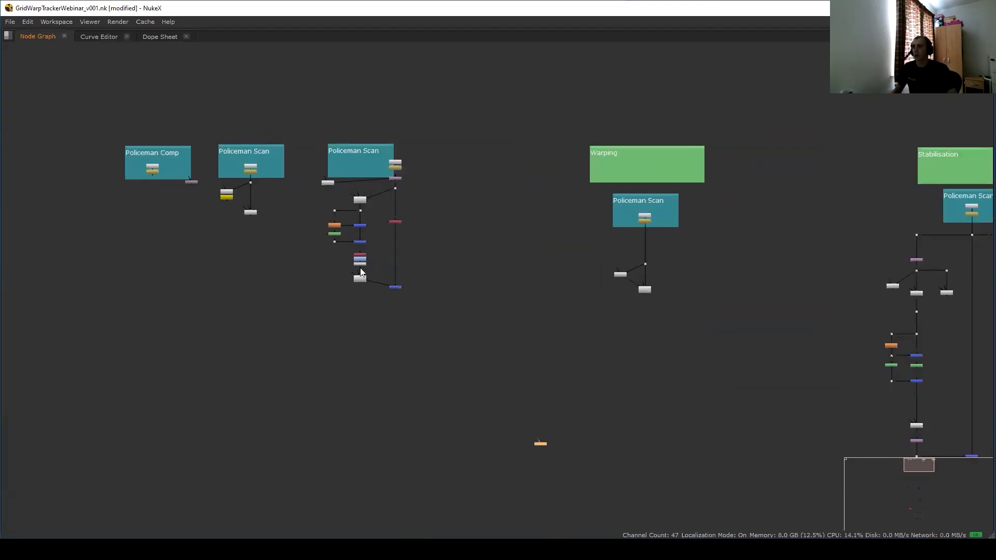
{"action": "middle_click_drag", "start_coordinate": [560, 333], "coordinate": [527, 301]}
{"action": "middle_click_drag", "start_coordinate": [507, 370], "coordinate": [513, 211]}
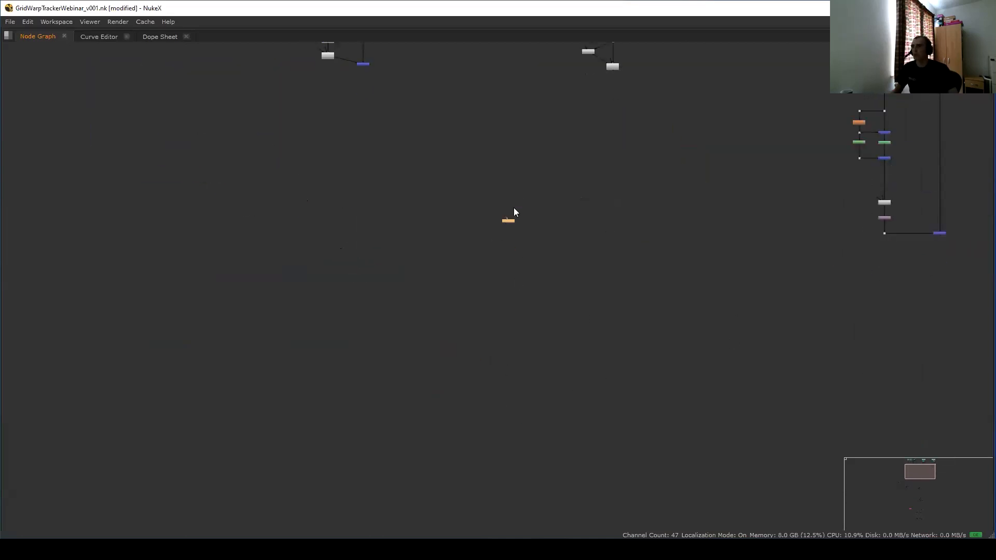
{"action": "scroll", "coordinate": [450, 258], "scroll_direction": "down", "scroll_amount": 4}
{"action": "middle_click_drag", "start_coordinate": [429, 372], "coordinate": [502, 199]}
{"action": "scroll", "coordinate": [502, 198], "scroll_direction": "up", "scroll_amount": 2}
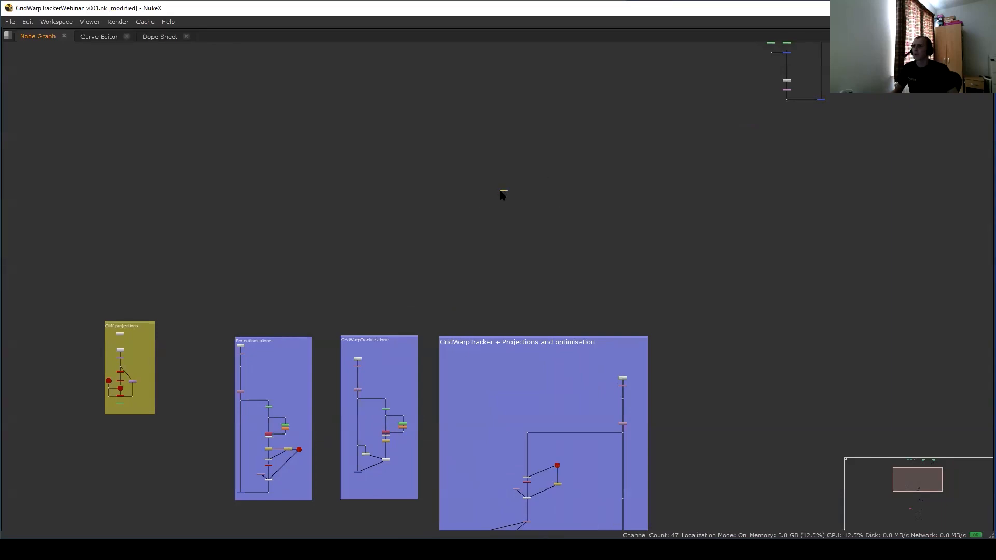
{"action": "scroll", "coordinate": [227, 335], "scroll_direction": "up", "scroll_amount": 4}
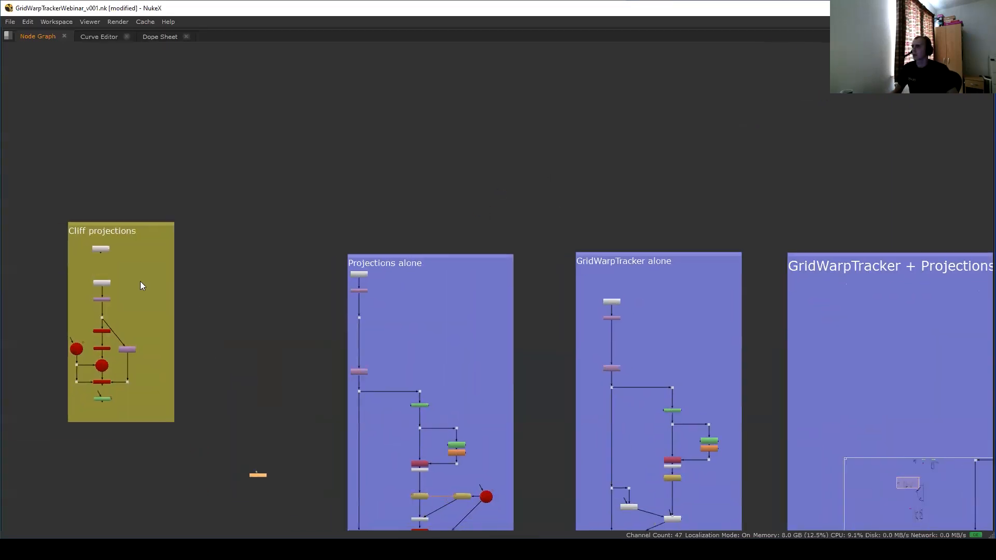
View the comp Read node of the Cliff projections section in an enlarged viewer, fit the image and briefly play it.
{"action": "left_click", "coordinate": [104, 248]}
{"action": "key", "text": "1"}
{"action": "key", "text": "space"}
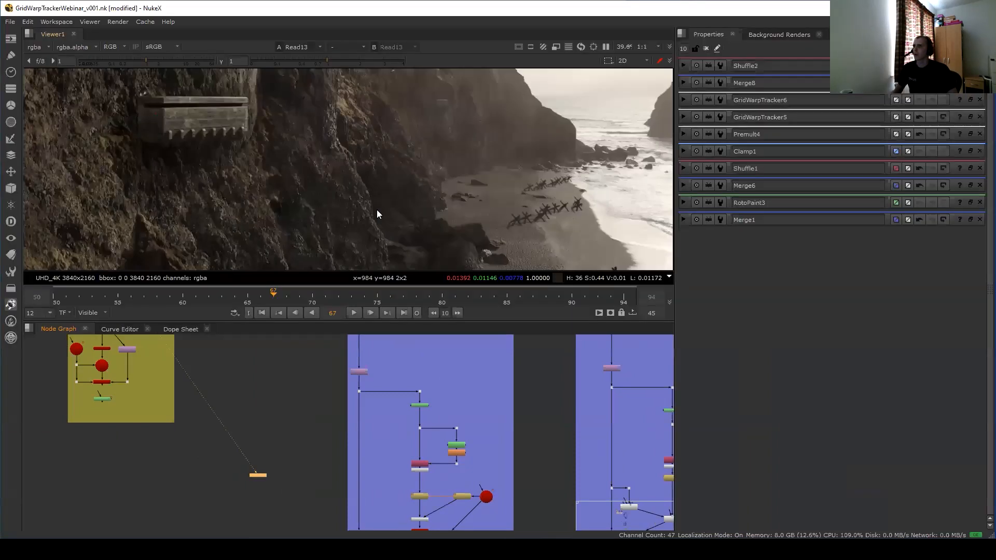
{"action": "key", "text": "space"}
{"action": "key", "text": "f"}
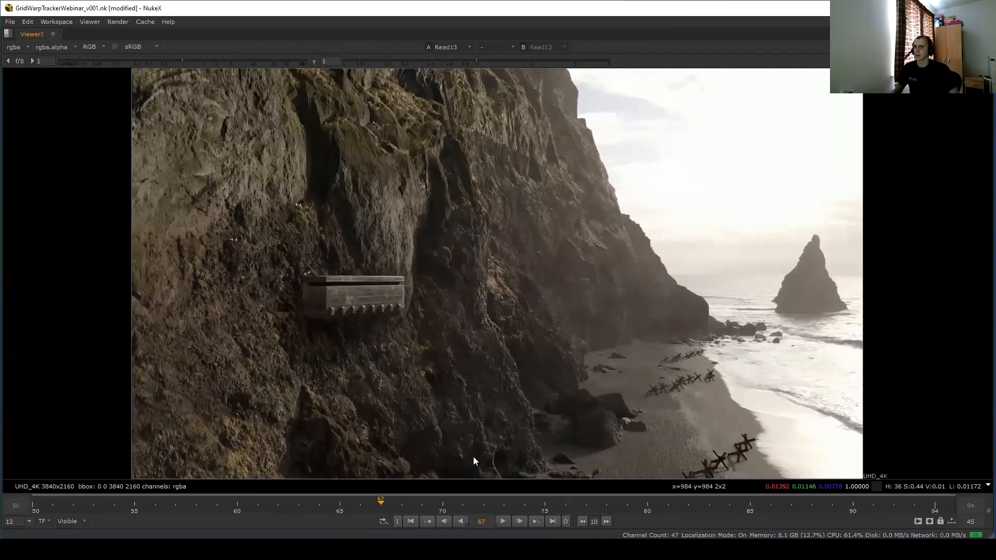
{"action": "left_click", "coordinate": [503, 521]}
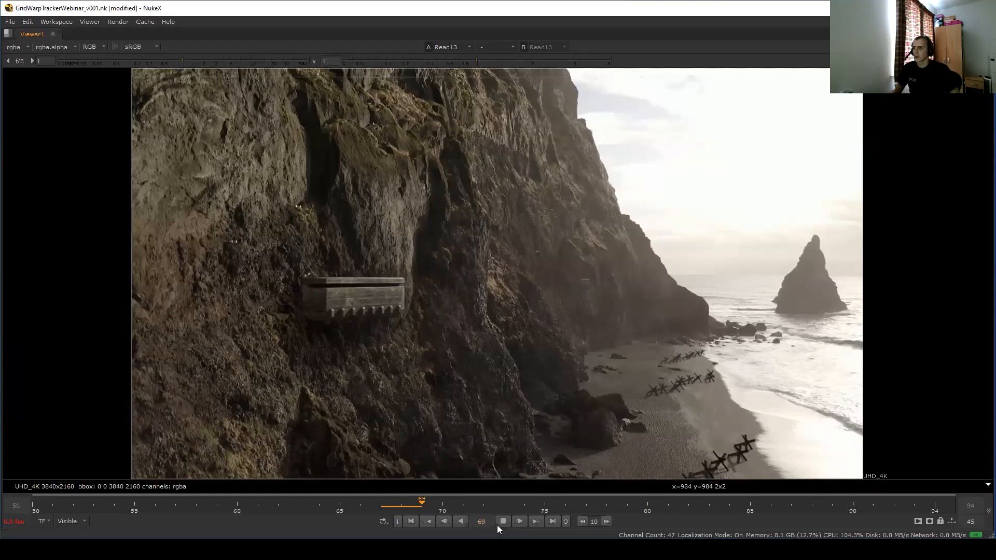
{"action": "left_click", "coordinate": [502, 521]}
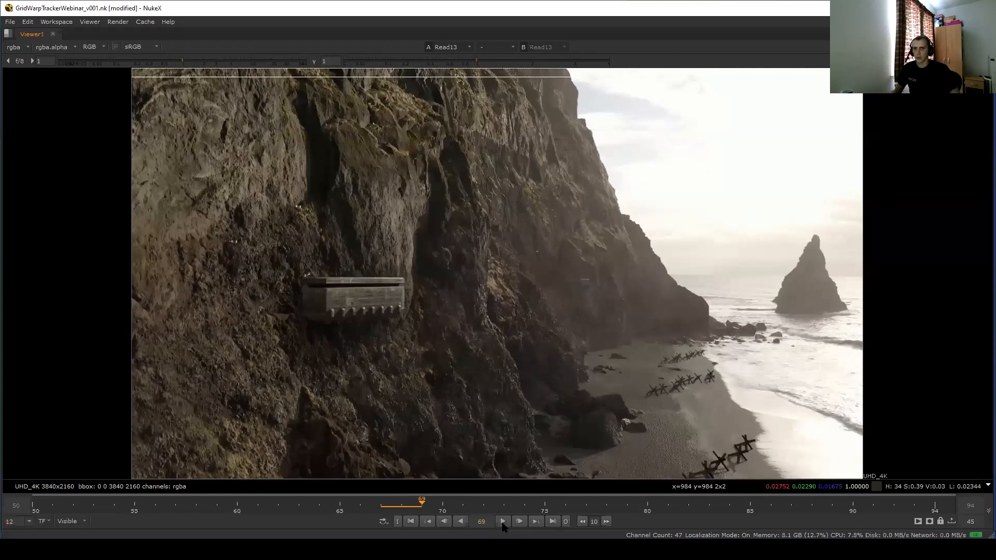
Open the properties of the comp Read node in the Cliff projections backdrop and set its localization policy to on.
{"action": "key", "text": "space"}
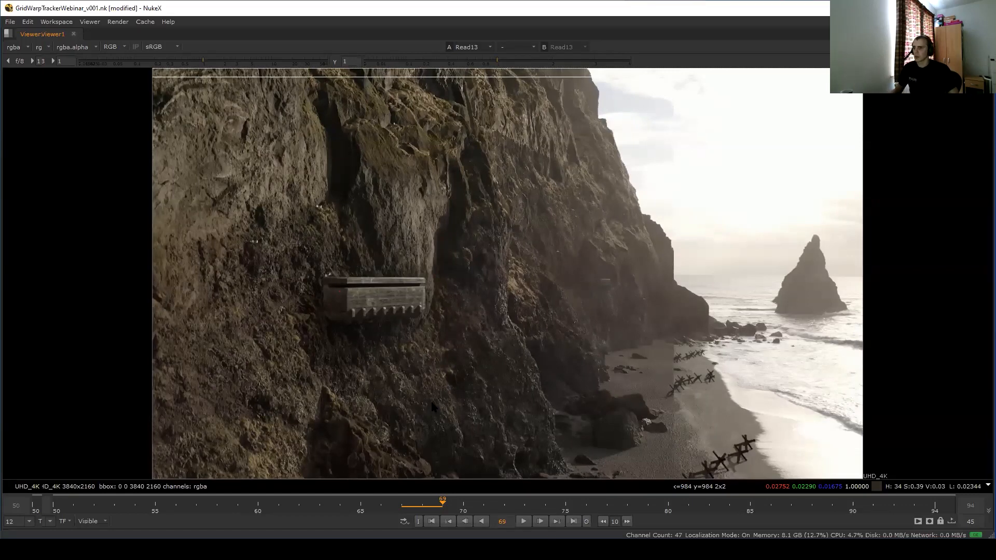
{"action": "key", "text": "space"}
{"action": "scroll", "coordinate": [297, 447], "scroll_direction": "up", "scroll_amount": 2}
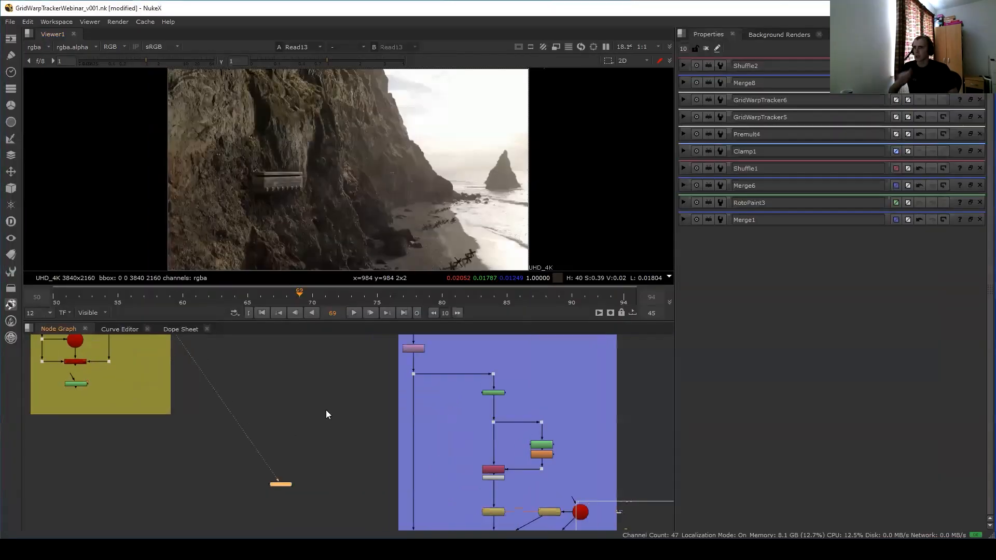
{"action": "scroll", "coordinate": [335, 428], "scroll_direction": "up", "scroll_amount": 1}
{"action": "middle_click_drag", "start_coordinate": [358, 426], "coordinate": [468, 432]}
{"action": "middle_click_drag", "start_coordinate": [249, 339], "coordinate": [280, 424]}
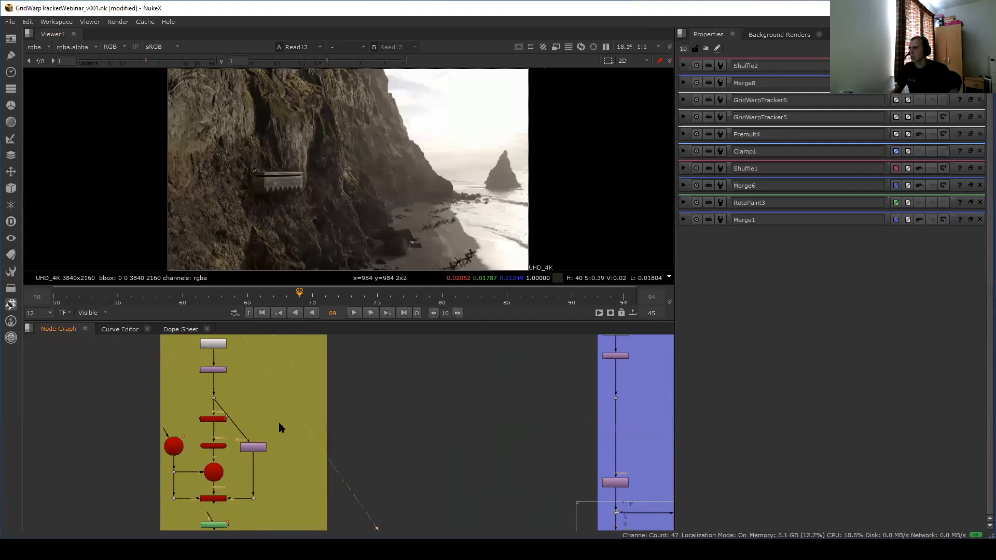
{"action": "scroll", "coordinate": [266, 372], "scroll_direction": "up", "scroll_amount": 1}
{"action": "scroll", "coordinate": [266, 372], "scroll_direction": "up", "scroll_amount": 1}
{"action": "middle_click_drag", "start_coordinate": [267, 372], "coordinate": [295, 494]}
{"action": "double_click", "coordinate": [233, 383]}
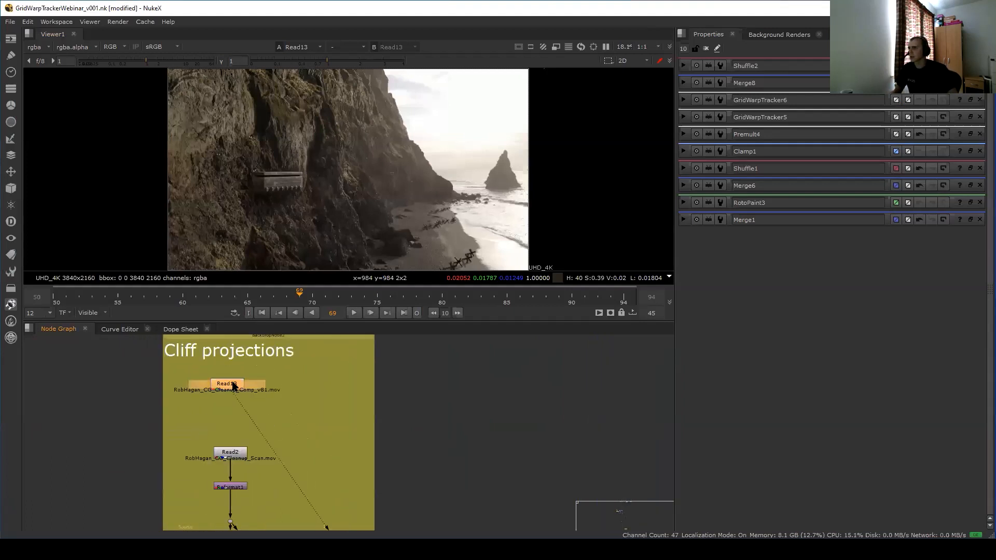
{"action": "left_click", "coordinate": [815, 106]}
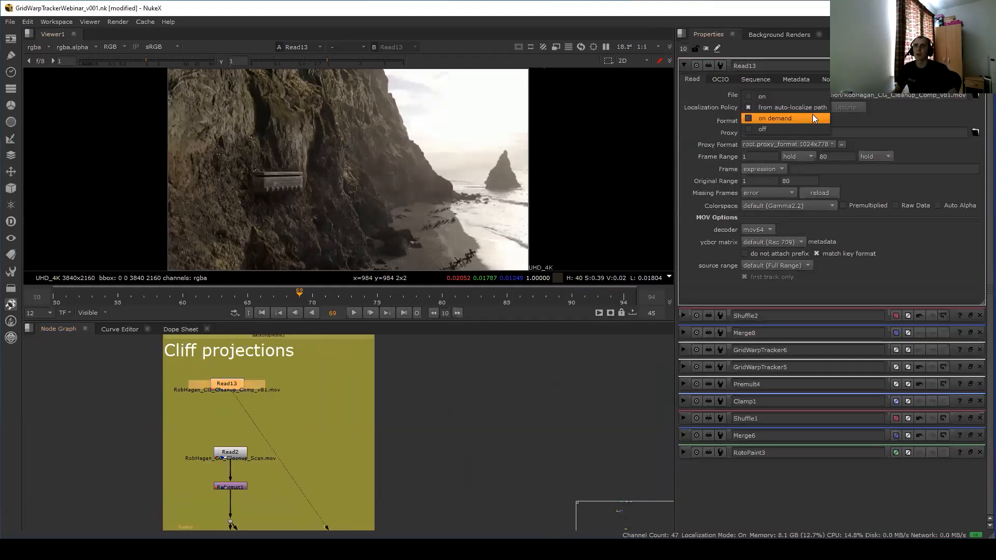
{"action": "left_click", "coordinate": [806, 95]}
Set the viewer's frame range to Input, enlarge the viewer and play the cliff comp.
{"action": "scroll", "coordinate": [258, 393], "scroll_direction": "up", "scroll_amount": 1}
{"action": "scroll", "coordinate": [258, 410], "scroll_direction": "down", "scroll_amount": 4}
{"action": "middle_click_drag", "start_coordinate": [324, 419], "coordinate": [284, 409]}
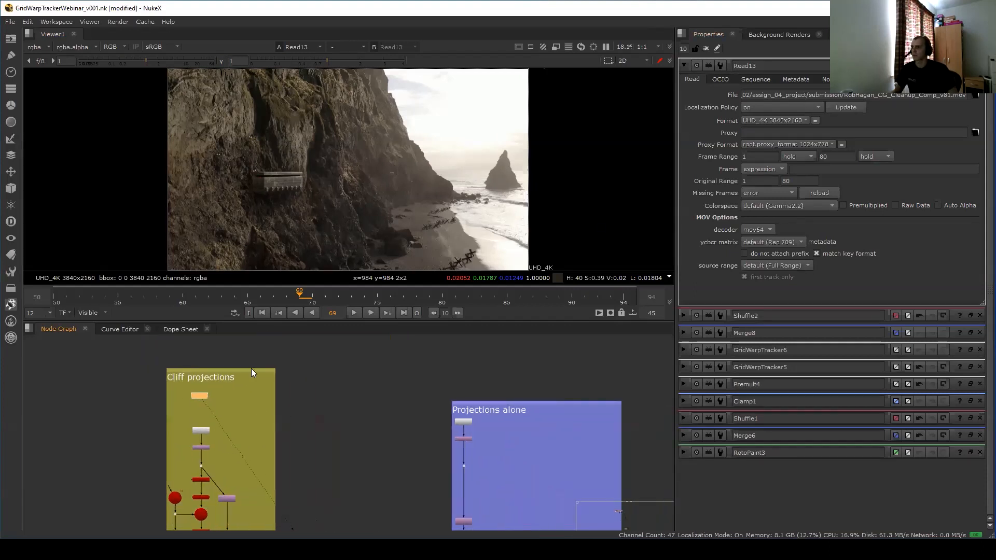
{"action": "scroll", "coordinate": [290, 363], "scroll_direction": "up", "scroll_amount": 3}
{"action": "left_click", "coordinate": [104, 313]}
{"action": "left_click", "coordinate": [104, 333]}
{"action": "key", "text": "space"}
{"action": "key", "text": "l"}
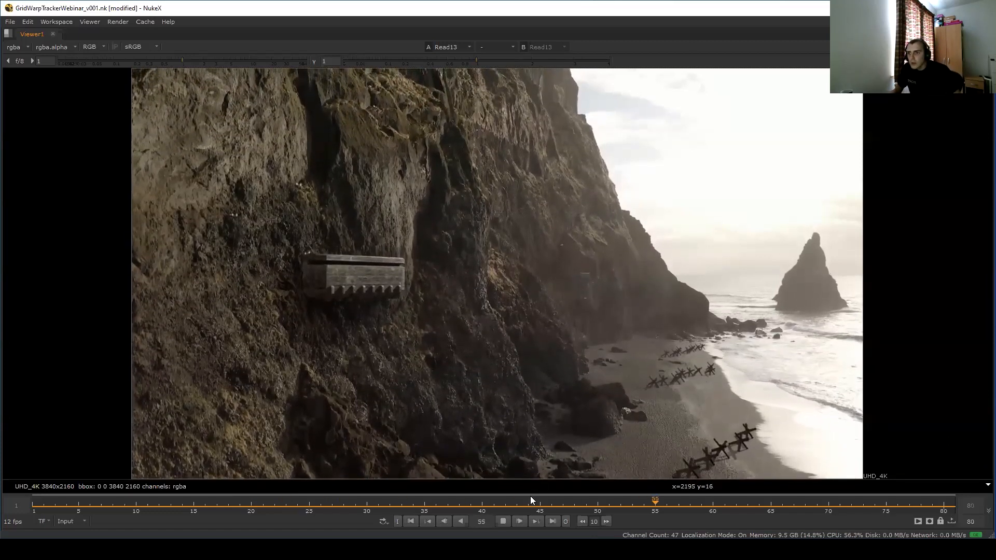
Stop playback, go to frame 61 and inspect the CG bunker on the cliff face up close.
{"action": "left_click", "coordinate": [501, 522]}
{"action": "left_click_drag", "start_coordinate": [525, 510], "coordinate": [723, 404]}
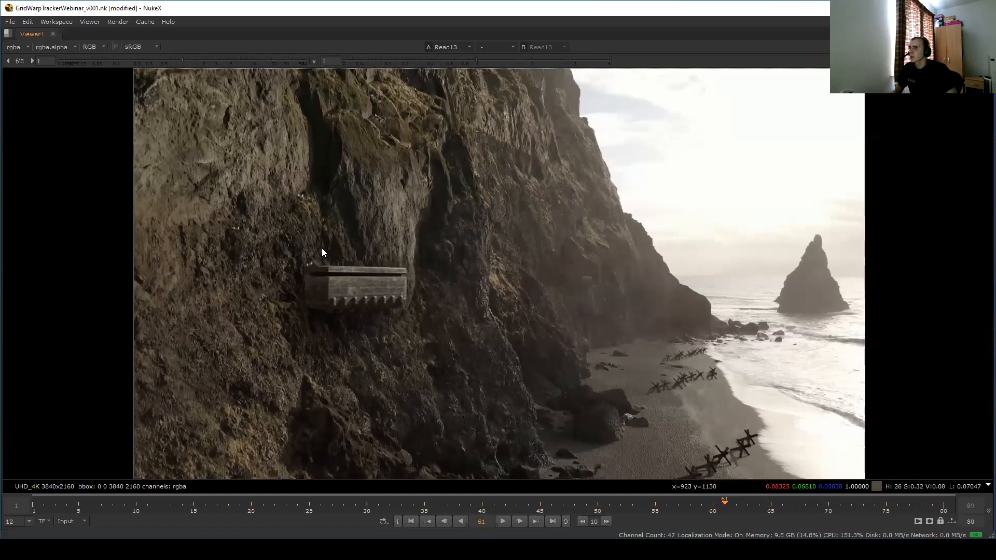
{"action": "scroll", "coordinate": [311, 264], "scroll_direction": "up", "scroll_amount": 3}
{"action": "scroll", "coordinate": [331, 272], "scroll_direction": "down", "scroll_amount": 3}
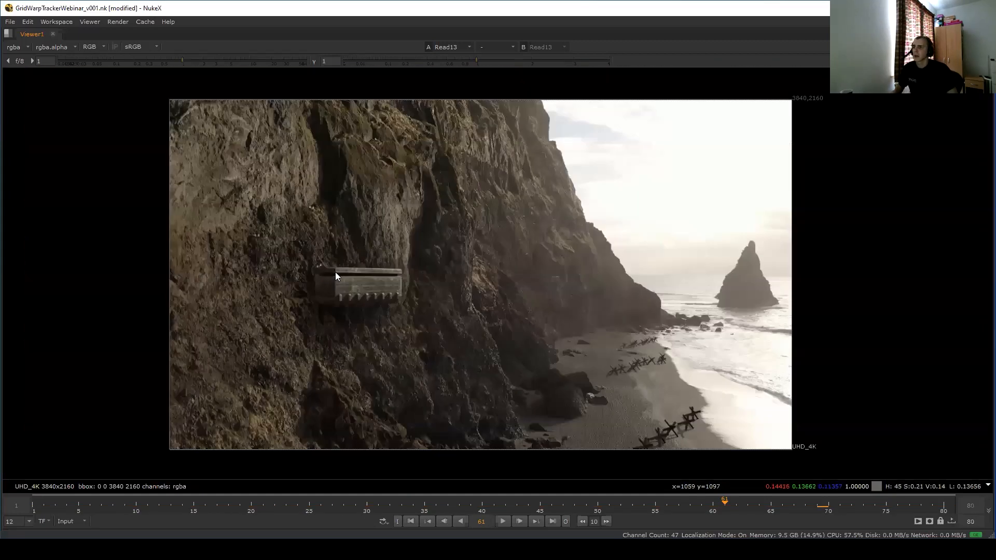
Connect the Cliff projections scan and comp Read nodes to separate viewer inputs for comparison.
{"action": "key", "text": "space"}
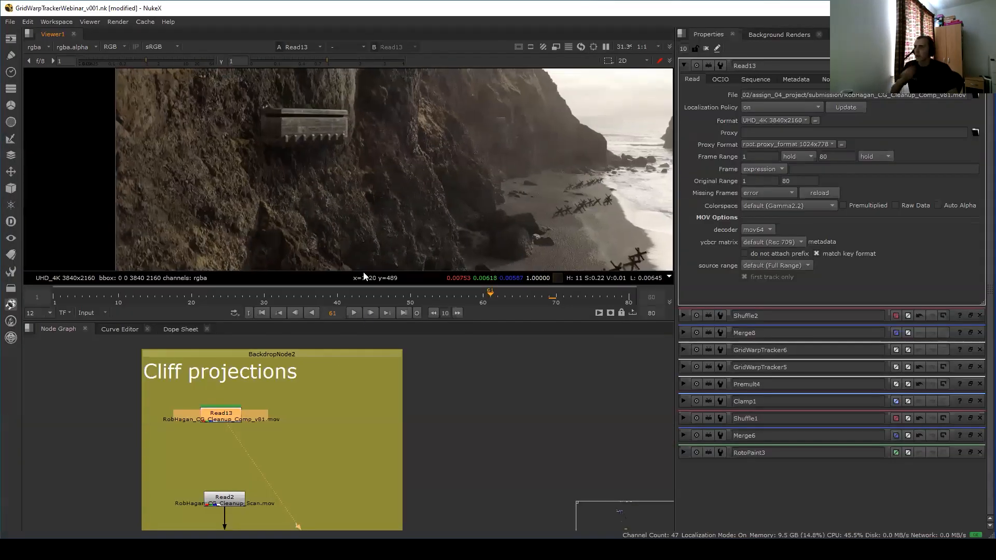
{"action": "scroll", "coordinate": [393, 440], "scroll_direction": "down", "scroll_amount": 4}
{"action": "scroll", "coordinate": [380, 426], "scroll_direction": "up", "scroll_amount": 1}
{"action": "scroll", "coordinate": [362, 447], "scroll_direction": "up", "scroll_amount": 3}
{"action": "left_click_drag", "start_coordinate": [371, 459], "coordinate": [299, 502]}
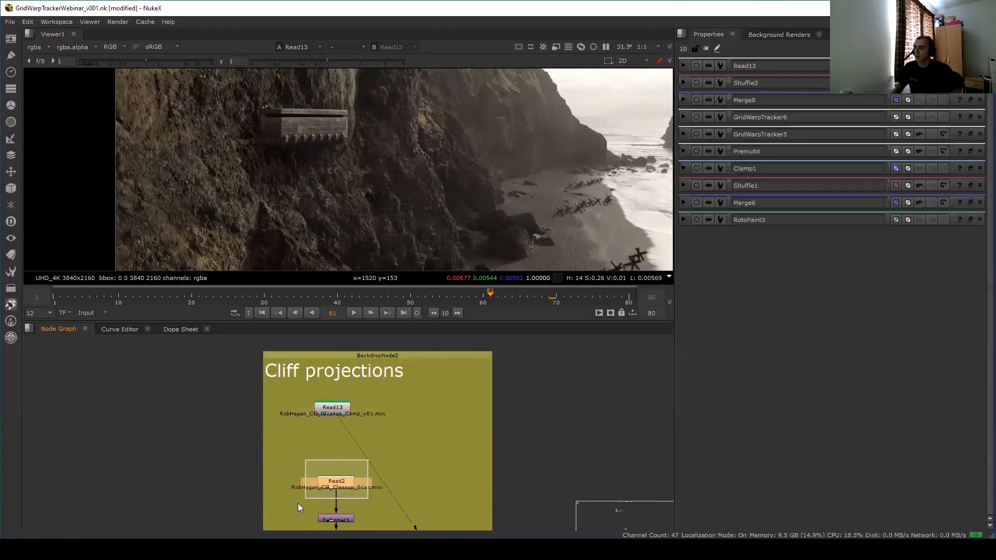
{"action": "key", "text": "2"}
{"action": "left_click", "coordinate": [337, 447]}
{"action": "key", "text": "1"}
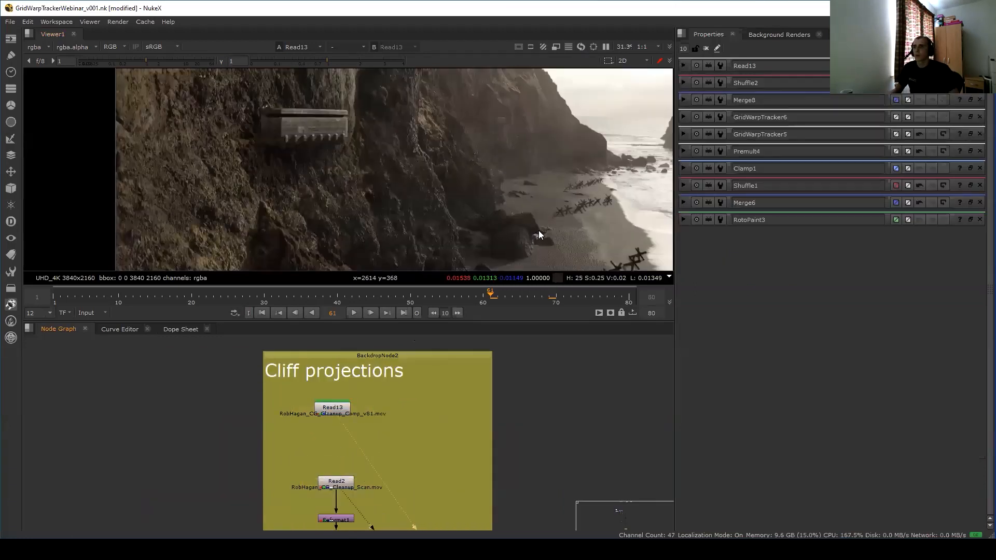
Compare the original scan with the finished comp in the enlarged viewer, checking the beach, the rocks and the cliff face.
{"action": "key", "text": "space"}
{"action": "scroll", "coordinate": [597, 372], "scroll_direction": "up", "scroll_amount": 2}
{"action": "key", "text": "2"}
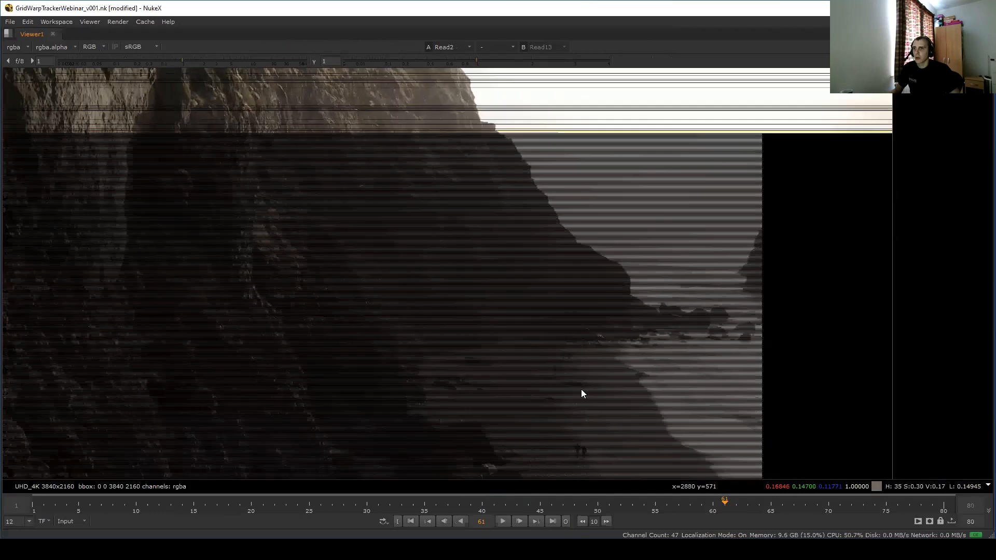
{"action": "key", "text": "1"}
{"action": "key", "text": "2"}
{"action": "key", "text": "1"}
{"action": "key", "text": "2"}
{"action": "key", "text": "1"}
{"action": "middle_click_drag", "start_coordinate": [519, 305], "coordinate": [495, 124]}
{"action": "key", "text": "2"}
{"action": "key", "text": "1"}
{"action": "key", "text": "2"}
{"action": "middle_click_drag", "start_coordinate": [556, 292], "coordinate": [745, 440]}
{"action": "key", "text": "1"}
{"action": "key", "text": "2"}
{"action": "key", "text": "1"}
{"action": "key", "text": "2"}
{"action": "key", "text": "1"}
{"action": "key", "text": "2"}
{"action": "key", "text": "1"}
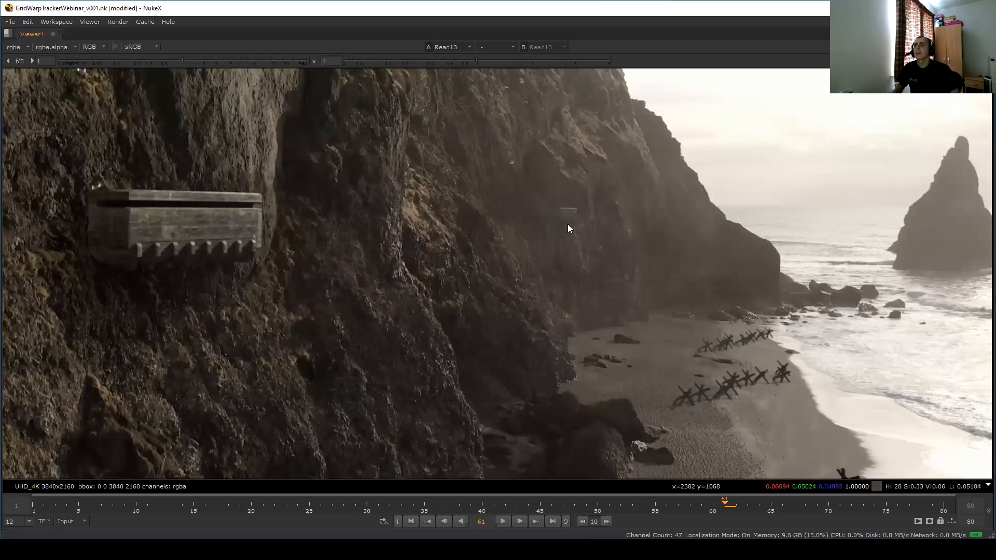
View the plate from the Read node at the head of the Projections alone backdrop in the enlarged viewer.
{"action": "key", "text": "space"}
{"action": "scroll", "coordinate": [462, 439], "scroll_direction": "down", "scroll_amount": 3}
{"action": "middle_click_drag", "start_coordinate": [411, 415], "coordinate": [340, 390]}
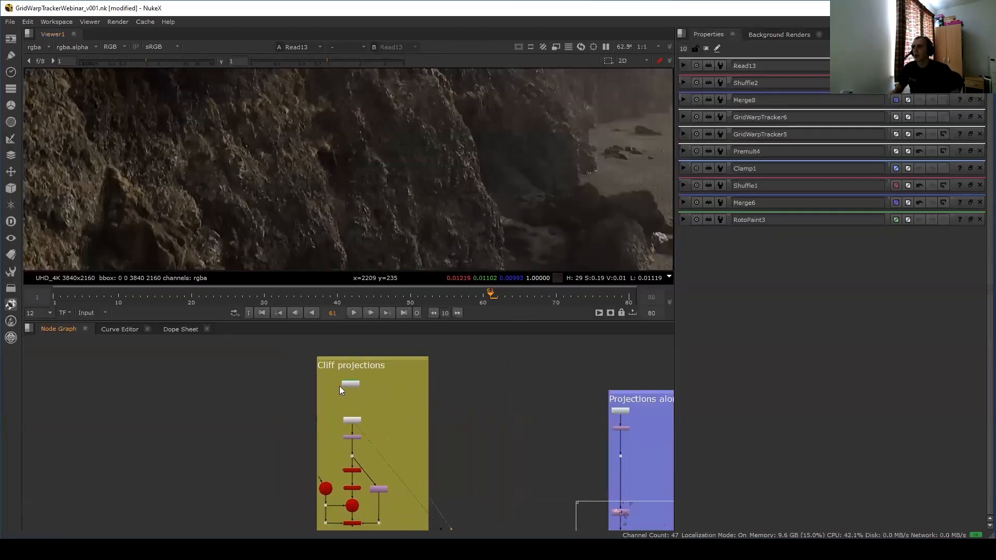
{"action": "scroll", "coordinate": [340, 386], "scroll_direction": "down", "scroll_amount": 2}
{"action": "middle_click_drag", "start_coordinate": [529, 397], "coordinate": [423, 384]}
{"action": "left_click", "coordinate": [408, 383]}
{"action": "key", "text": "1"}
{"action": "key", "text": "space"}
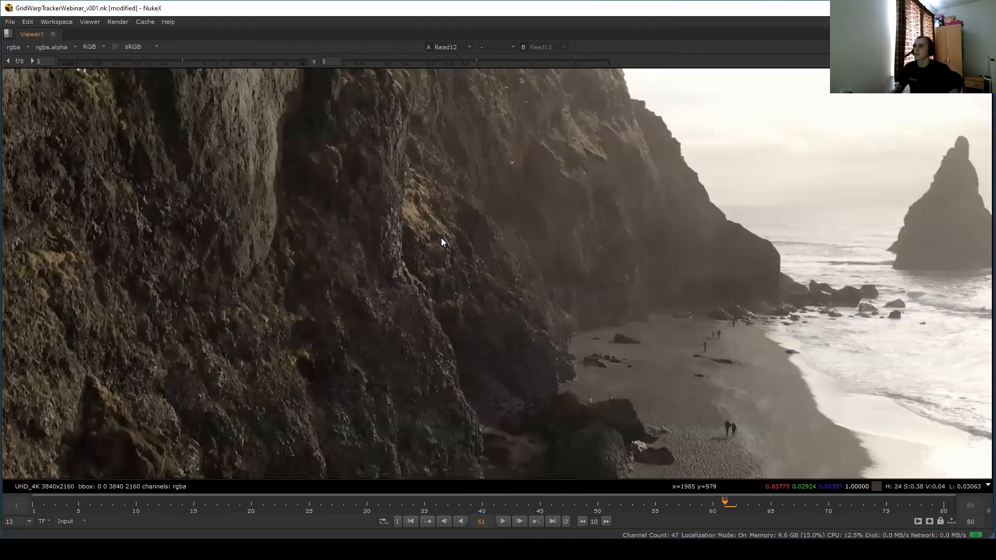
{"action": "key", "text": "space"}
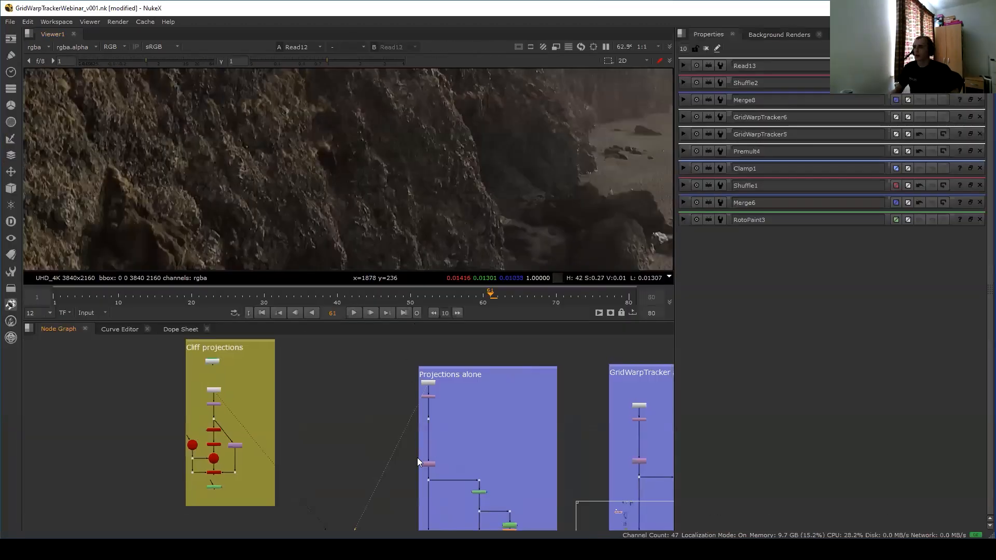
View the projection Card3 of the Projections alone setup in 3D and orbit around the card and its camera.
{"action": "scroll", "coordinate": [410, 425], "scroll_direction": "down", "scroll_amount": 2}
{"action": "scroll", "coordinate": [392, 435], "scroll_direction": "up", "scroll_amount": 1}
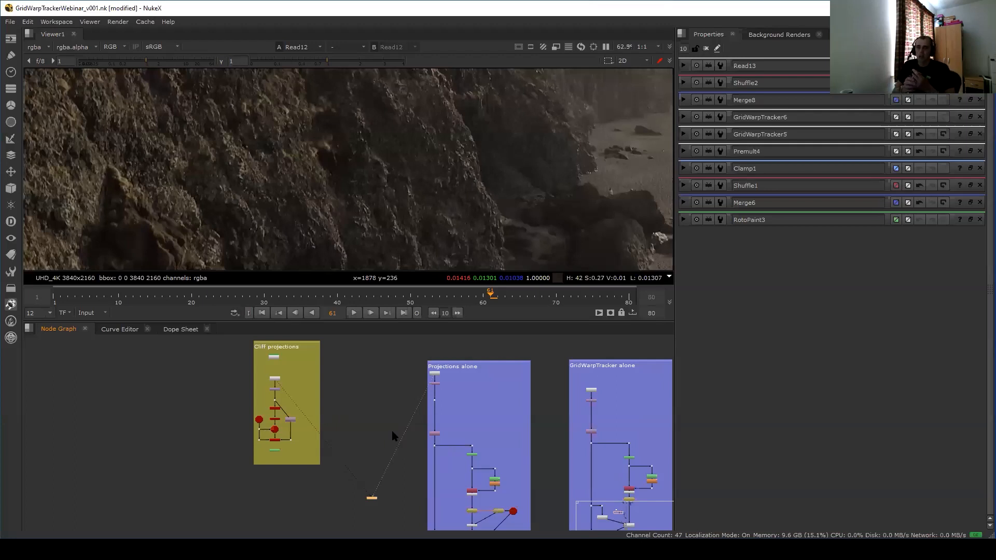
{"action": "scroll", "coordinate": [301, 431], "scroll_direction": "up", "scroll_amount": 2}
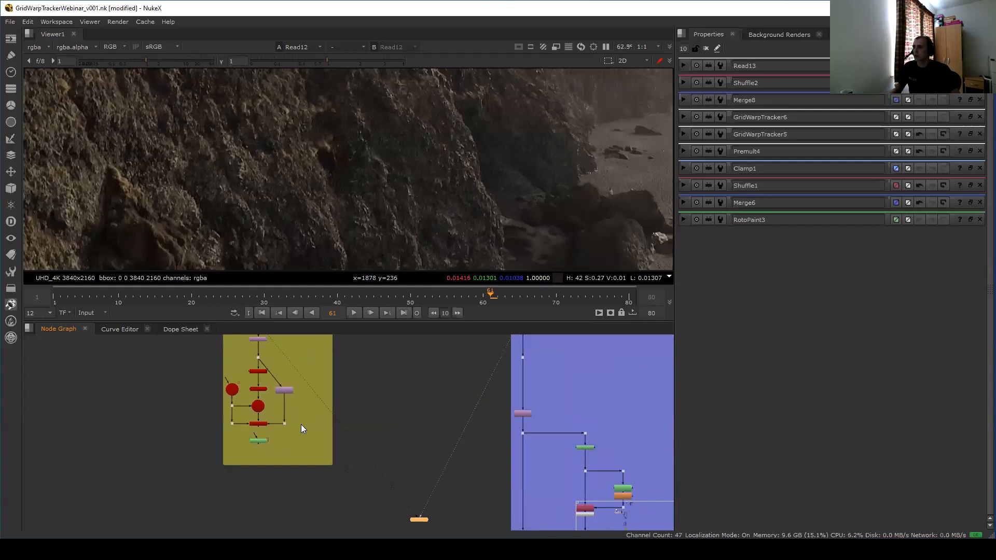
{"action": "scroll", "coordinate": [396, 182], "scroll_direction": "down", "scroll_amount": 2}
{"action": "scroll", "coordinate": [463, 404], "scroll_direction": "down", "scroll_amount": 2}
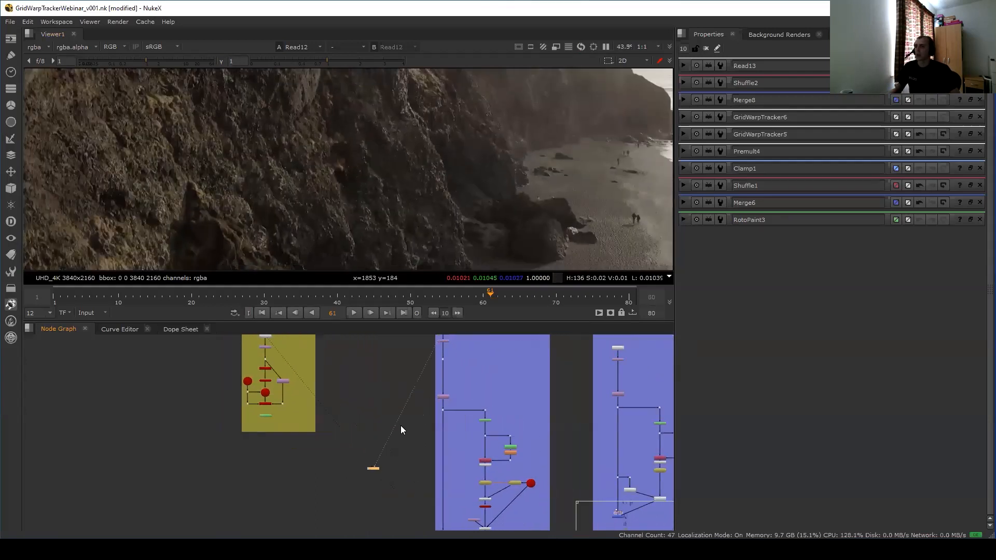
{"action": "scroll", "coordinate": [280, 406], "scroll_direction": "up", "scroll_amount": 2}
{"action": "middle_click_drag", "start_coordinate": [385, 394], "coordinate": [317, 363]}
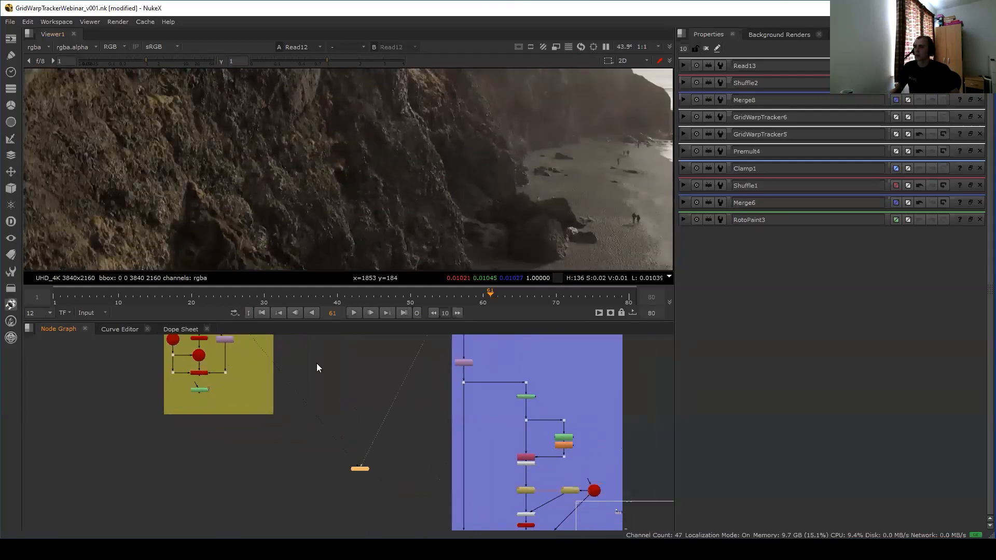
{"action": "middle_click_drag", "start_coordinate": [495, 516], "coordinate": [401, 396]}
{"action": "left_click", "coordinate": [430, 405]}
{"action": "key", "text": "1"}
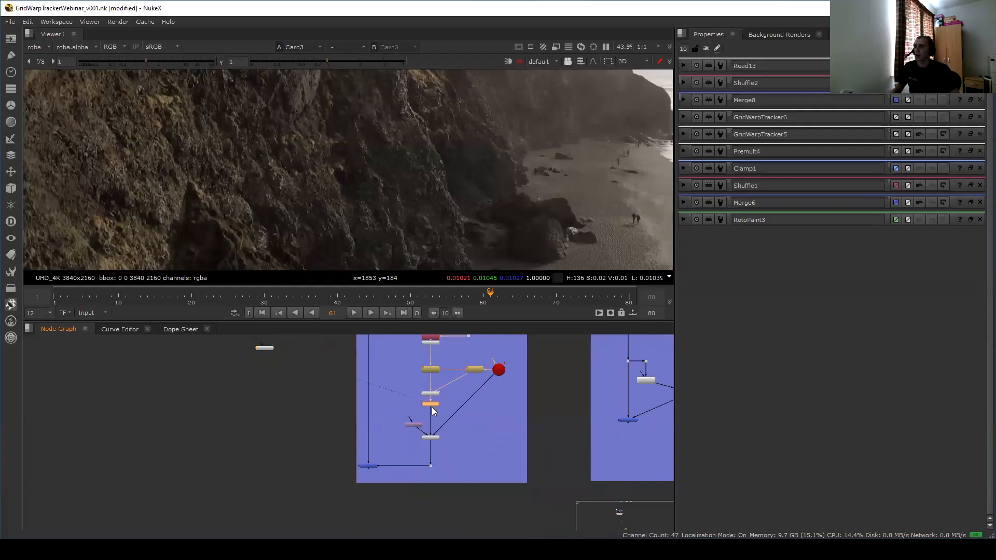
{"action": "left_click_drag", "start_coordinate": [427, 253], "coordinate": [388, 265], "text": "ctrl"}
Open ScanlineRender2 of the Cliff projections script, view its 3D scene from frame 55 and play the camera move.
{"action": "scroll", "coordinate": [350, 469], "scroll_direction": "down", "scroll_amount": 2}
{"action": "middle_click_drag", "start_coordinate": [350, 469], "coordinate": [289, 434]}
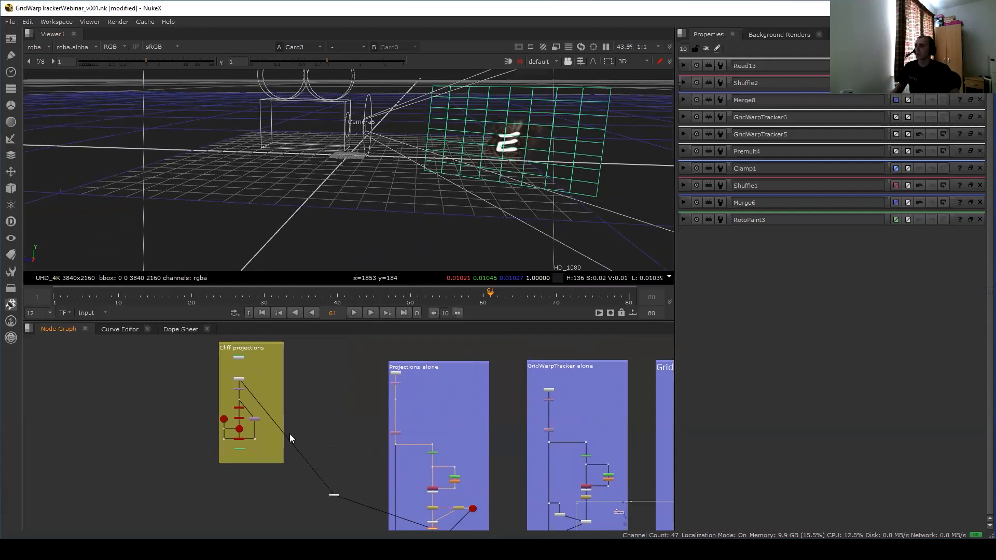
{"action": "scroll", "coordinate": [234, 437], "scroll_direction": "up", "scroll_amount": 2}
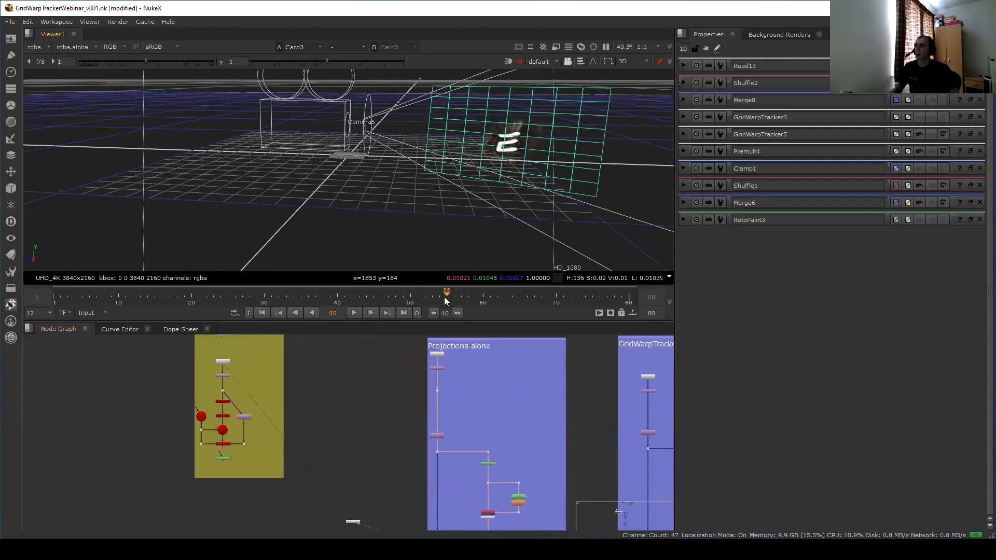
{"action": "double_click", "coordinate": [226, 444]}
{"action": "key", "text": "1"}
{"action": "left_click_drag", "start_coordinate": [399, 246], "coordinate": [420, 228], "text": "ctrl"}
{"action": "left_click", "coordinate": [355, 313]}
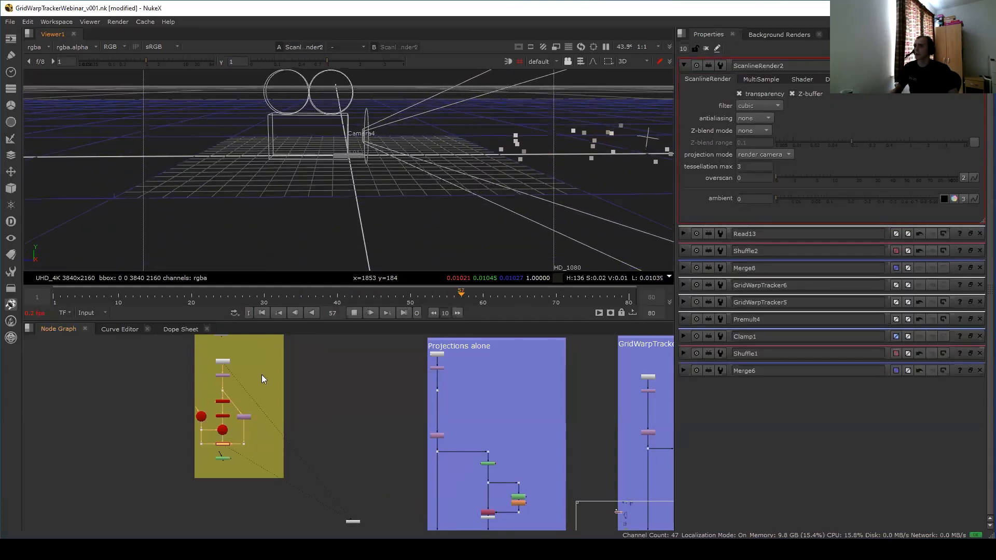
Play the CameraTrackerPointCloud1 points over the cliff footage in 2D, then return to the 3D view at frame 21.
{"action": "key", "text": "Tab"}
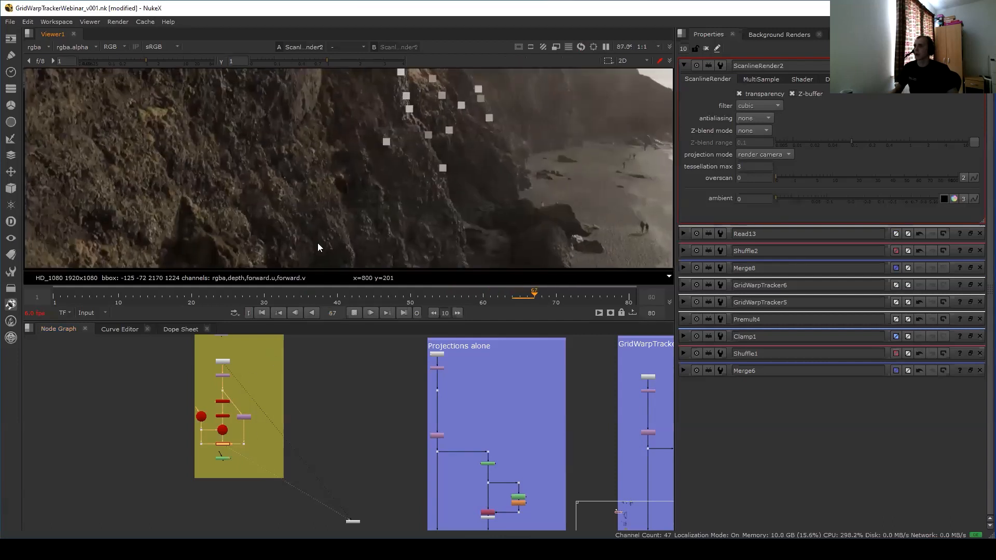
{"action": "scroll", "coordinate": [317, 243], "scroll_direction": "down", "scroll_amount": 3}
{"action": "double_click", "coordinate": [224, 416]}
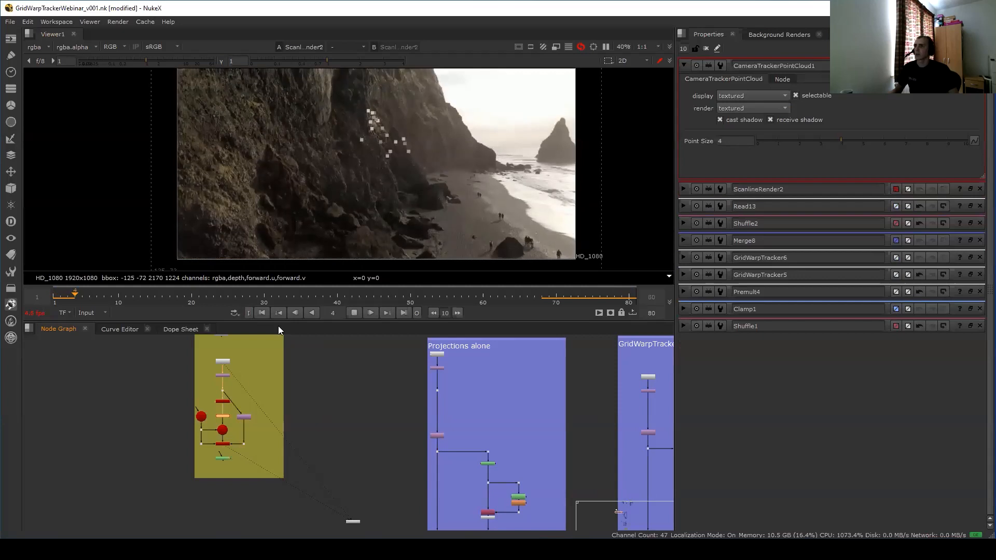
{"action": "left_click", "coordinate": [355, 314]}
{"action": "key", "text": "Tab"}
{"action": "left_click_drag", "start_coordinate": [382, 295], "coordinate": [199, 295]}
Show the RayRender3 node of the Projections alone setup in the 3D viewer.
{"action": "scroll", "coordinate": [353, 440], "scroll_direction": "down", "scroll_amount": 2}
{"action": "middle_click_drag", "start_coordinate": [351, 442], "coordinate": [289, 360]}
{"action": "scroll", "coordinate": [405, 451], "scroll_direction": "up", "scroll_amount": 7}
{"action": "left_click_drag", "start_coordinate": [391, 480], "coordinate": [320, 464]}
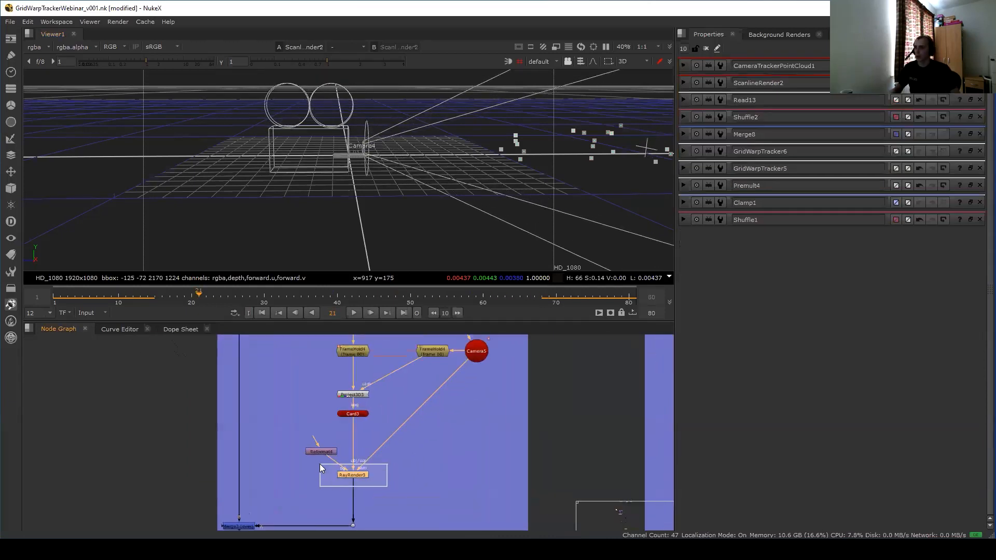
{"action": "key", "text": "1"}
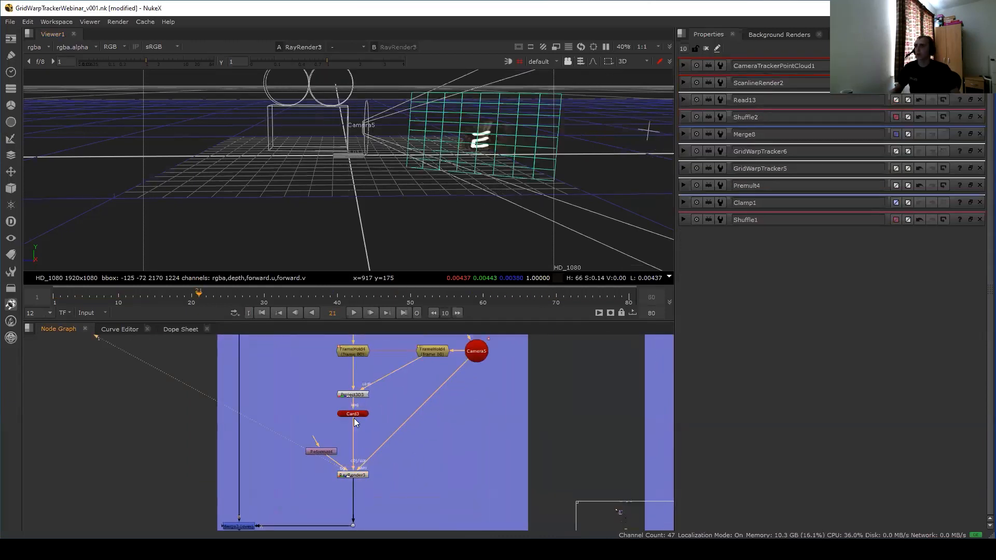
Look through Camera5 in the 3D viewer and play back the projected card.
{"action": "left_click", "coordinate": [567, 61]}
{"action": "left_click", "coordinate": [549, 62]}
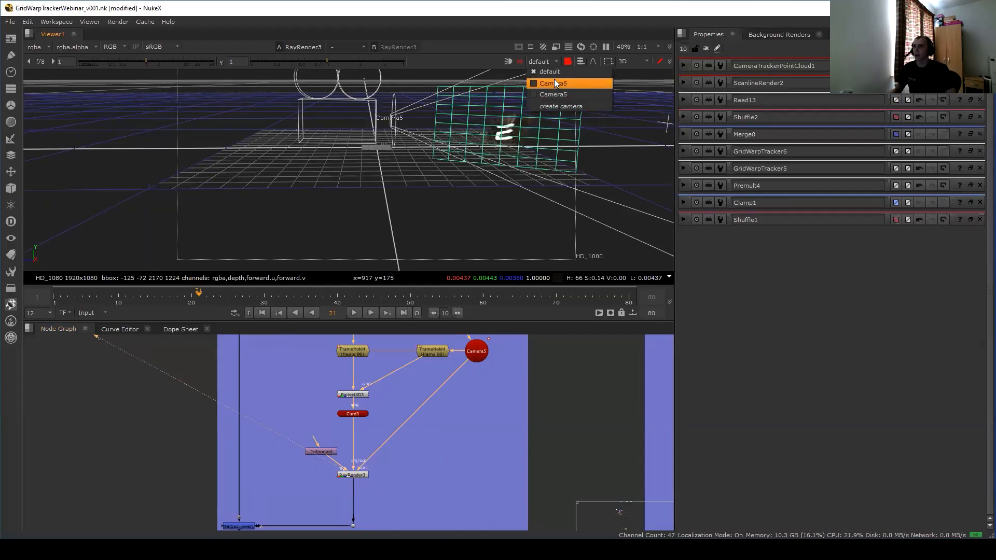
{"action": "left_click", "coordinate": [554, 83]}
{"action": "left_click", "coordinate": [354, 313]}
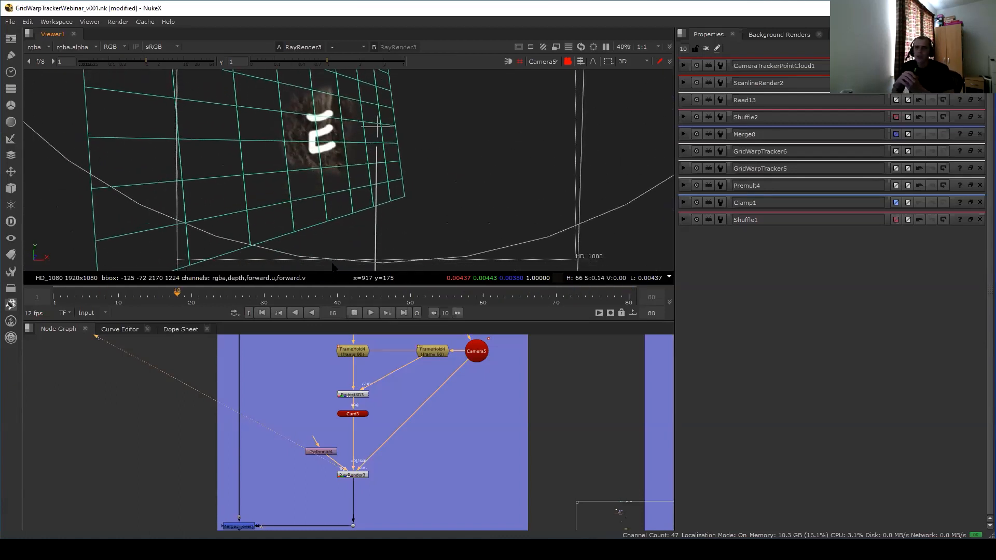
{"action": "left_click", "coordinate": [353, 312]}
Inspect the painted patch in the Projections alone setup by viewing RotoPaint7, Copy1 and Premult1 in turn.
{"action": "middle_click_drag", "start_coordinate": [319, 388], "coordinate": [309, 442]}
{"action": "scroll", "coordinate": [319, 400], "scroll_direction": "down", "scroll_amount": 3}
{"action": "left_click_drag", "start_coordinate": [315, 386], "coordinate": [357, 356]}
{"action": "key", "text": "1"}
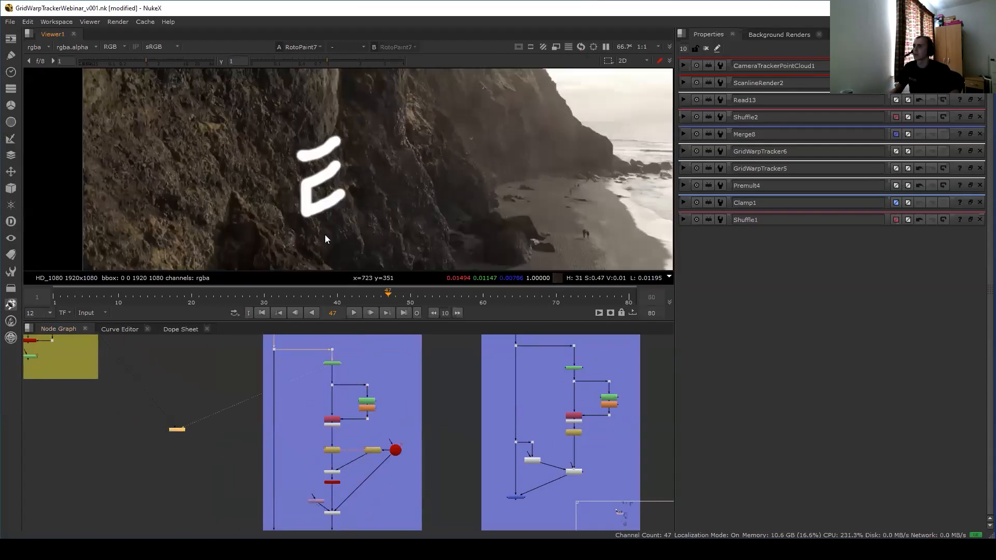
{"action": "scroll", "coordinate": [367, 412], "scroll_direction": "up", "scroll_amount": 3}
{"action": "left_click", "coordinate": [382, 362]}
{"action": "key", "text": "1"}
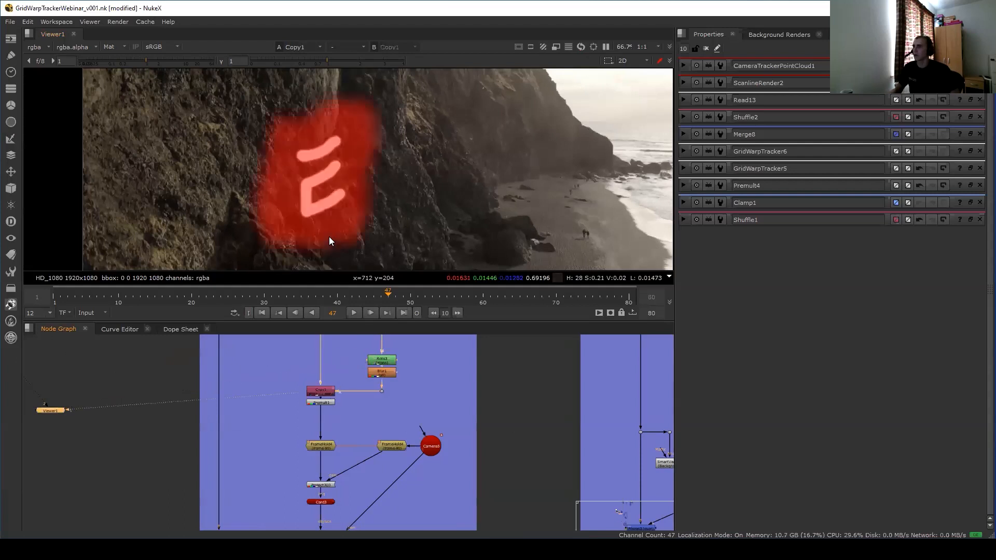
{"action": "key", "text": "1"}
{"action": "middle_click_drag", "start_coordinate": [327, 481], "coordinate": [331, 418]}
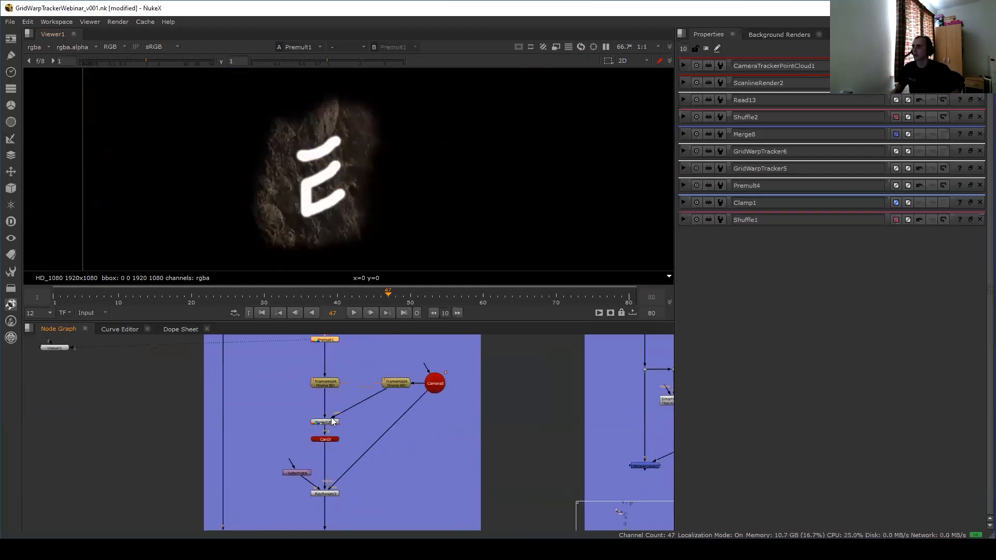
View the Card3 projection and the Merge2 composite, fitting the composite in the full-screen viewer.
{"action": "left_click", "coordinate": [331, 441]}
{"action": "key", "text": "1"}
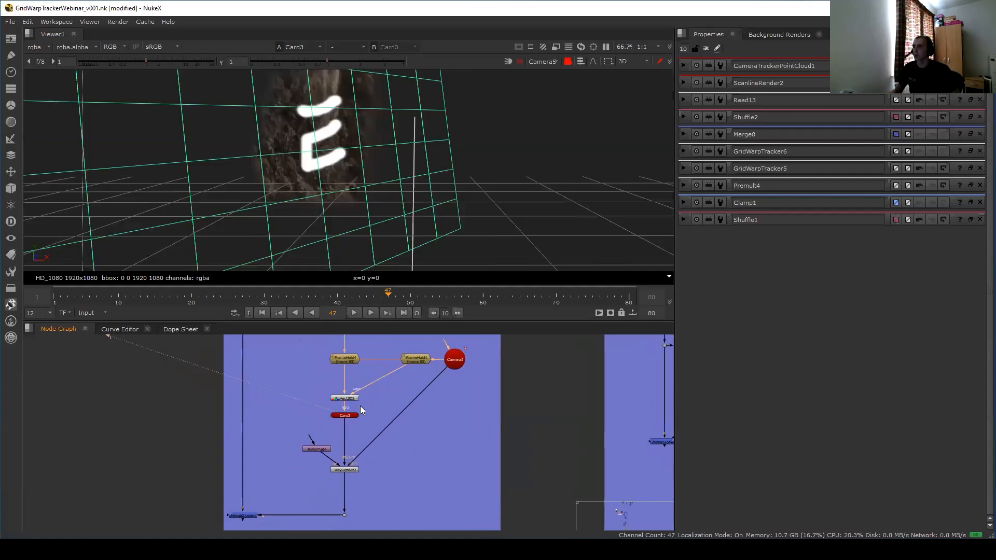
{"action": "left_click", "coordinate": [260, 492]}
{"action": "key", "text": "1"}
{"action": "key", "text": "space"}
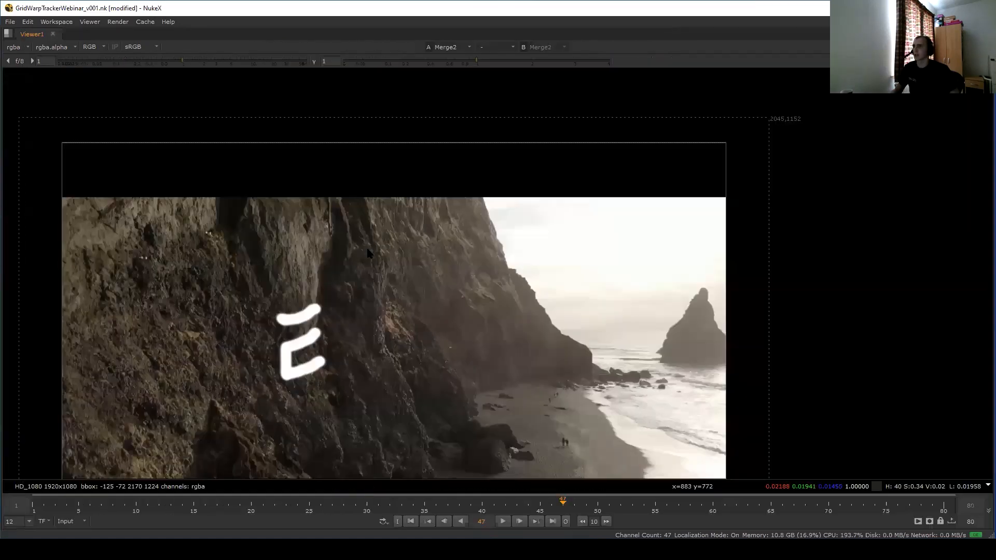
{"action": "key", "text": "f"}
{"action": "key", "text": "space"}
{"action": "scroll", "coordinate": [321, 439], "scroll_direction": "down", "scroll_amount": 4}
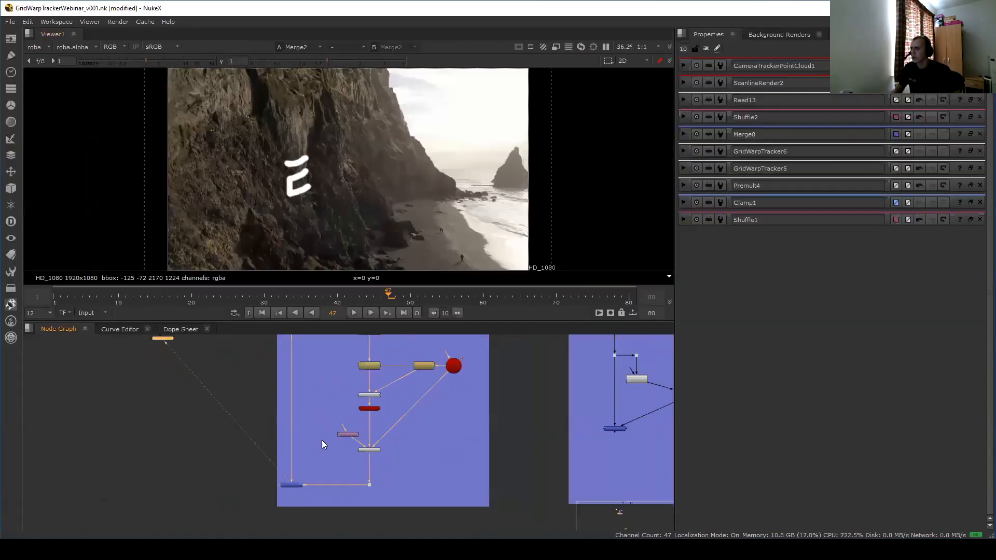
Open the properties of the FrameHold4 node below Premult1.
{"action": "middle_click_drag", "start_coordinate": [378, 346], "coordinate": [379, 394]}
{"action": "scroll", "coordinate": [360, 409], "scroll_direction": "up", "scroll_amount": 3}
{"action": "double_click", "coordinate": [368, 422]}
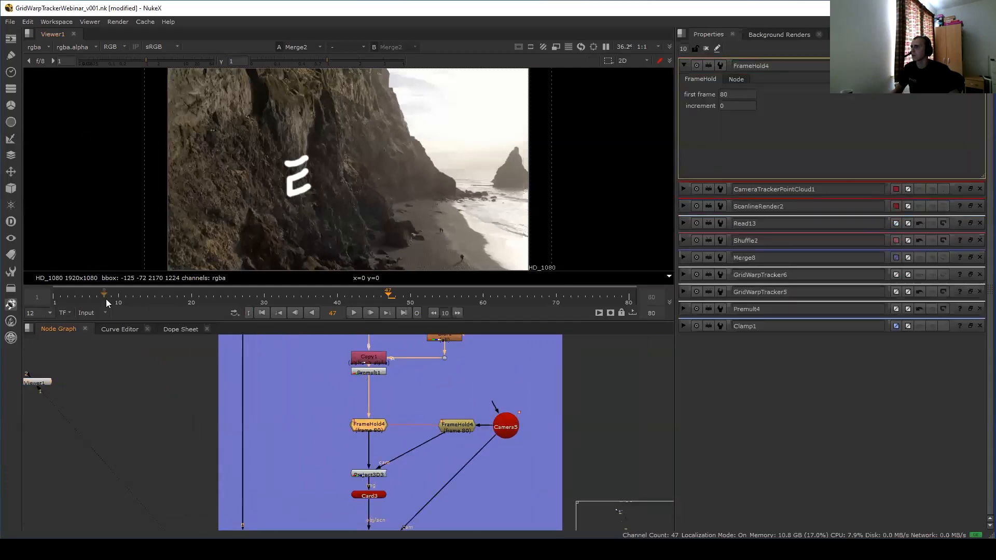
Play the Merge2 composite full screen from frame 4, stop it and return to frame 4.
{"action": "left_click", "coordinate": [74, 297]}
{"action": "key", "text": "space"}
{"action": "key", "text": "f"}
{"action": "scroll", "coordinate": [383, 285], "scroll_direction": "up", "scroll_amount": 2}
{"action": "middle_click_drag", "start_coordinate": [373, 294], "coordinate": [347, 344]}
{"action": "left_click", "coordinate": [506, 521]}
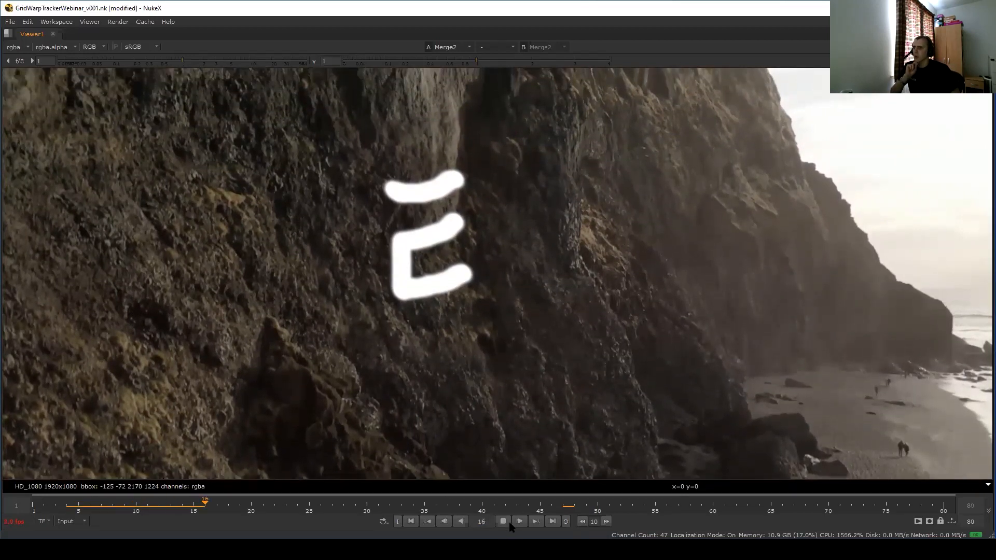
{"action": "left_click", "coordinate": [506, 521]}
{"action": "left_click_drag", "start_coordinate": [178, 509], "coordinate": [66, 503]}
Connect the plate's Dot13 and the Merge2 composite to two viewer inputs for comparison.
{"action": "key", "text": "space"}
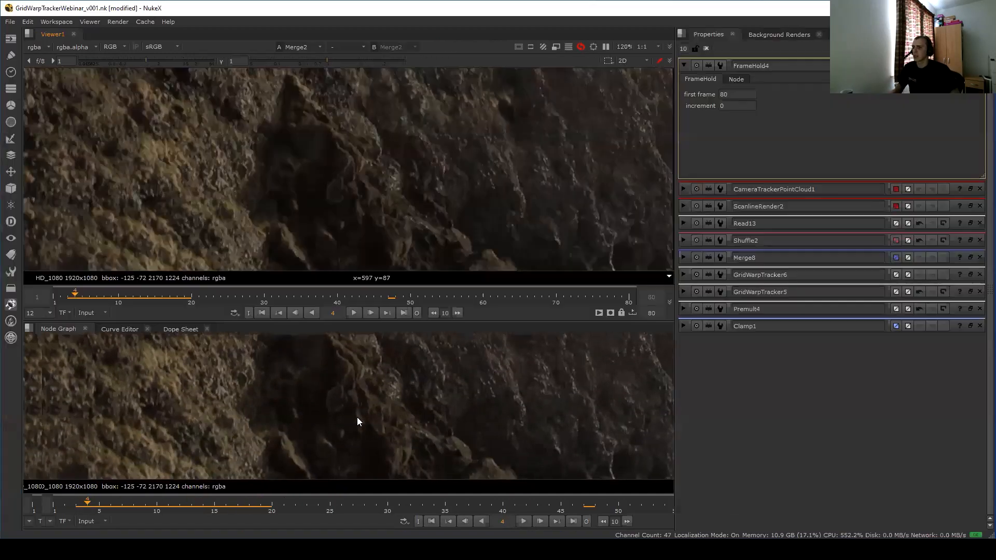
{"action": "scroll", "coordinate": [340, 471], "scroll_direction": "down", "scroll_amount": 4}
{"action": "left_click_drag", "start_coordinate": [291, 369], "coordinate": [320, 347]}
{"action": "key", "text": "1"}
{"action": "middle_click_drag", "start_coordinate": [332, 478], "coordinate": [379, 378]}
{"action": "left_click_drag", "start_coordinate": [338, 439], "coordinate": [359, 459]}
{"action": "key", "text": "space"}
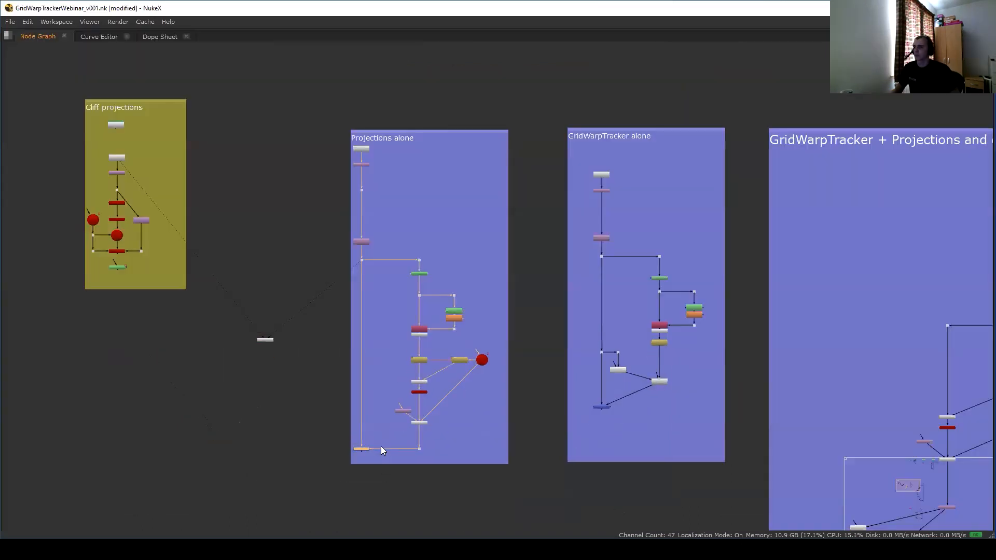
{"action": "key", "text": "1"}
{"action": "key", "text": "space"}
{"action": "key", "text": "space"}
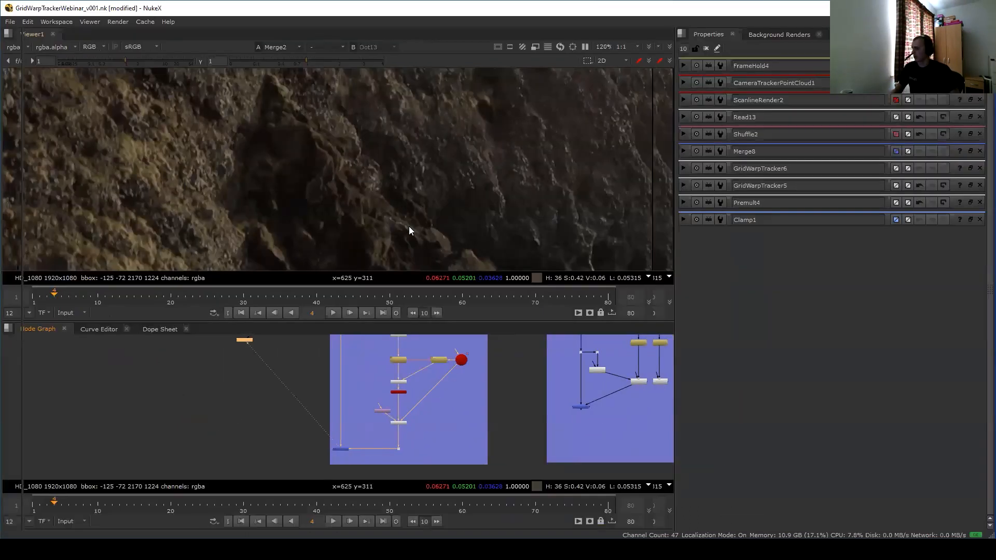
Compare the original plate at Dot13 with the Merge2 composite at frame 4, examining the area around the painted symbol.
{"action": "key", "text": "1"}
{"action": "key", "text": "2"}
{"action": "key", "text": "1"}
{"action": "key", "text": "2"}
{"action": "key", "text": "1"}
{"action": "key", "text": "2"}
{"action": "key", "text": "1"}
{"action": "key", "text": "2"}
{"action": "key", "text": "1"}
{"action": "middle_click_drag", "start_coordinate": [388, 203], "coordinate": [387, 259]}
{"action": "scroll", "coordinate": [418, 204], "scroll_direction": "up", "scroll_amount": 4}
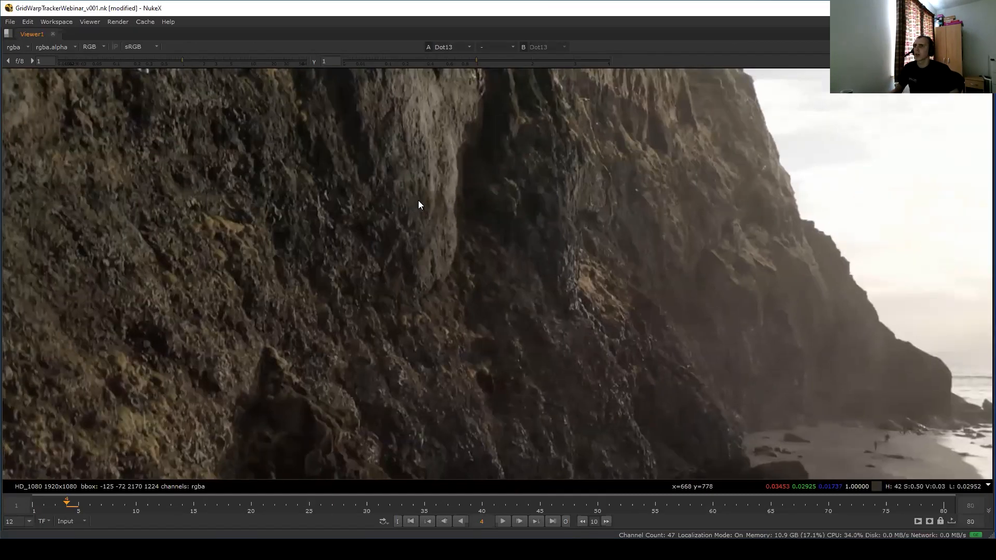
{"action": "key", "text": "2"}
{"action": "key", "text": "1"}
{"action": "key", "text": "2"}
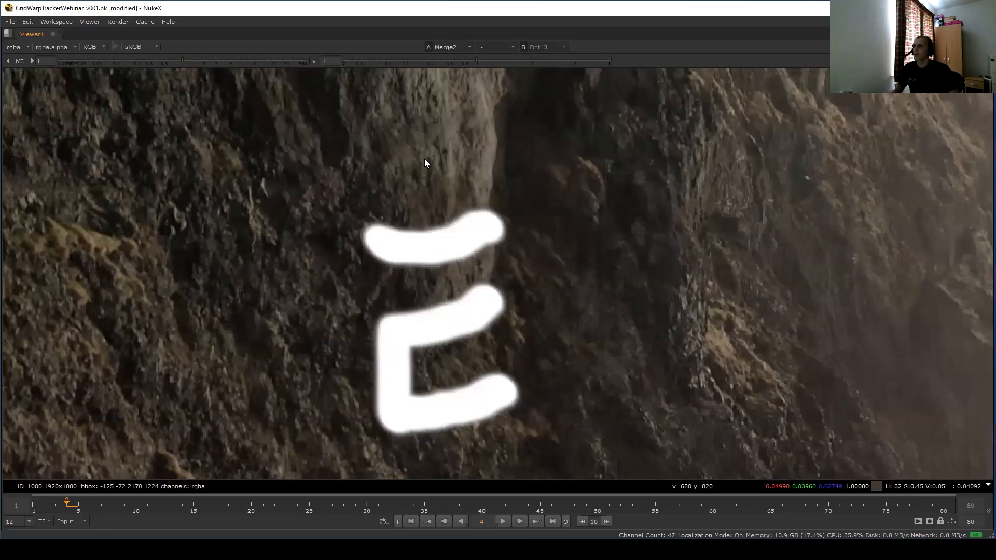
{"action": "scroll", "coordinate": [356, 203], "scroll_direction": "up", "scroll_amount": 3}
{"action": "key", "text": "1"}
{"action": "key", "text": "2"}
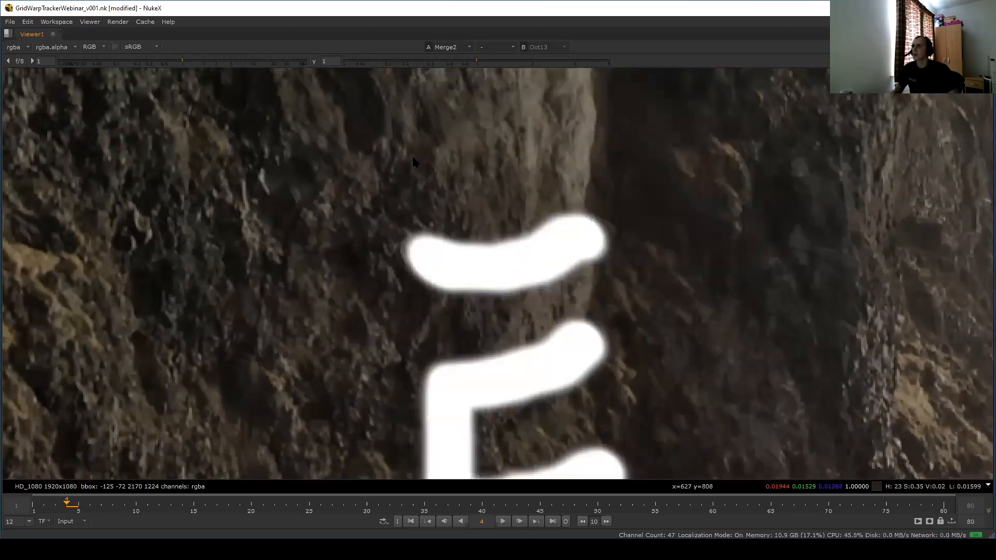
{"action": "scroll", "coordinate": [368, 216], "scroll_direction": "up", "scroll_amount": 2}
{"action": "key", "text": "1"}
{"action": "key", "text": "2"}
{"action": "key", "text": "1"}
{"action": "middle_click_drag", "start_coordinate": [334, 339], "coordinate": [341, 245]}
{"action": "key", "text": "2"}
{"action": "key", "text": "1"}
{"action": "key", "text": "2"}
{"action": "middle_click_drag", "start_coordinate": [375, 373], "coordinate": [353, 342]}
{"action": "key", "text": "1"}
{"action": "key", "text": "2"}
{"action": "key", "text": "1"}
{"action": "key", "text": "2"}
{"action": "key", "text": "1"}
{"action": "key", "text": "2"}
{"action": "key", "text": "1"}
{"action": "key", "text": "2"}
{"action": "scroll", "coordinate": [476, 367], "scroll_direction": "down", "scroll_amount": 2}
{"action": "scroll", "coordinate": [475, 364], "scroll_direction": "down", "scroll_amount": 1}
{"action": "key", "text": "1"}
{"action": "key", "text": "2"}
{"action": "key", "text": "1"}
{"action": "key", "text": "2"}
{"action": "key", "text": "1"}
{"action": "key", "text": "2"}
{"action": "key", "text": "1"}
{"action": "key", "text": "2"}
{"action": "key", "text": "1"}
{"action": "key", "text": "2"}
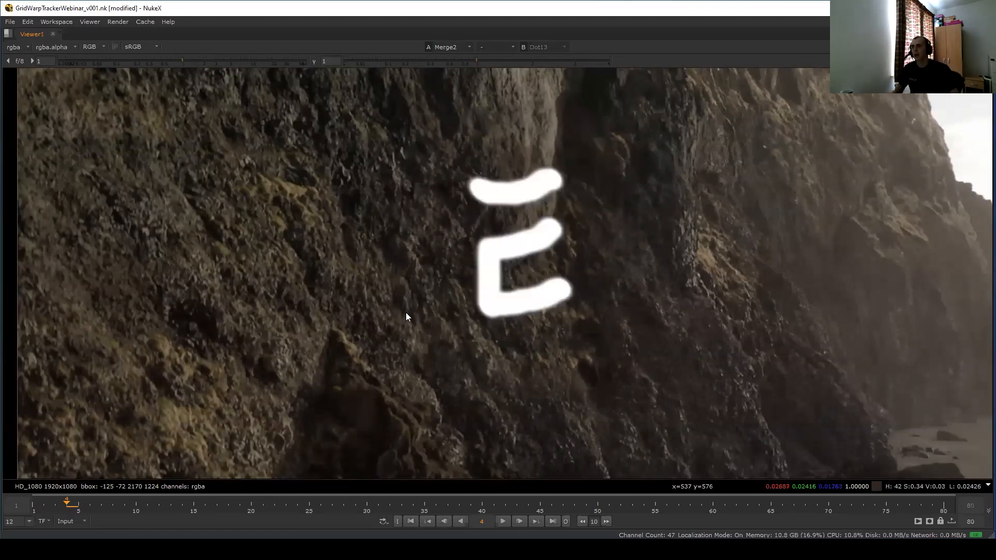
{"action": "key", "text": "1"}
{"action": "key", "text": "2"}
{"action": "key", "text": "1"}
{"action": "key", "text": "2"}
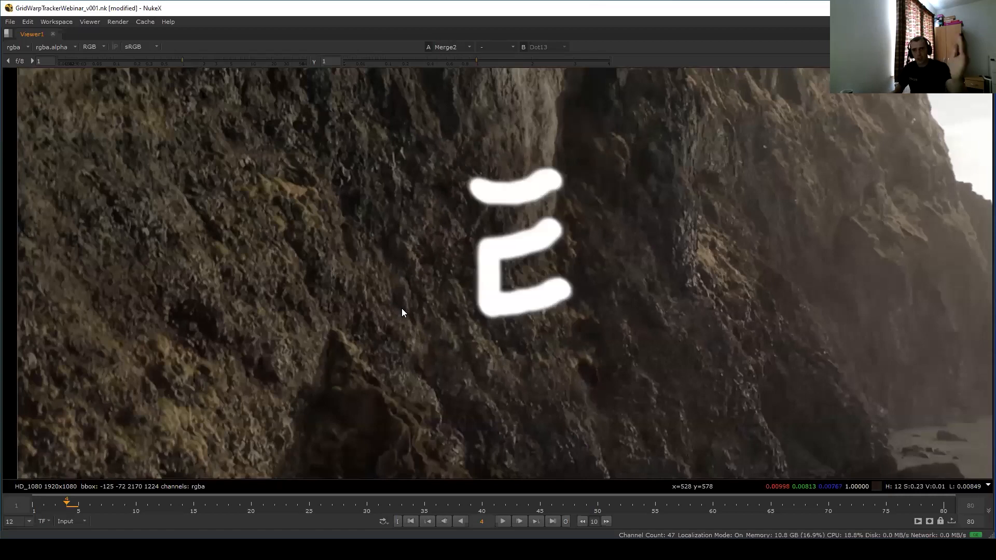
{"action": "key", "text": "1"}
{"action": "key", "text": "2"}
{"action": "key", "text": "1"}
{"action": "key", "text": "2"}
{"action": "key", "text": "1"}
{"action": "key", "text": "2"}
{"action": "key", "text": "1"}
{"action": "key", "text": "2"}
{"action": "key", "text": "1"}
{"action": "key", "text": "2"}
{"action": "key", "text": "1"}
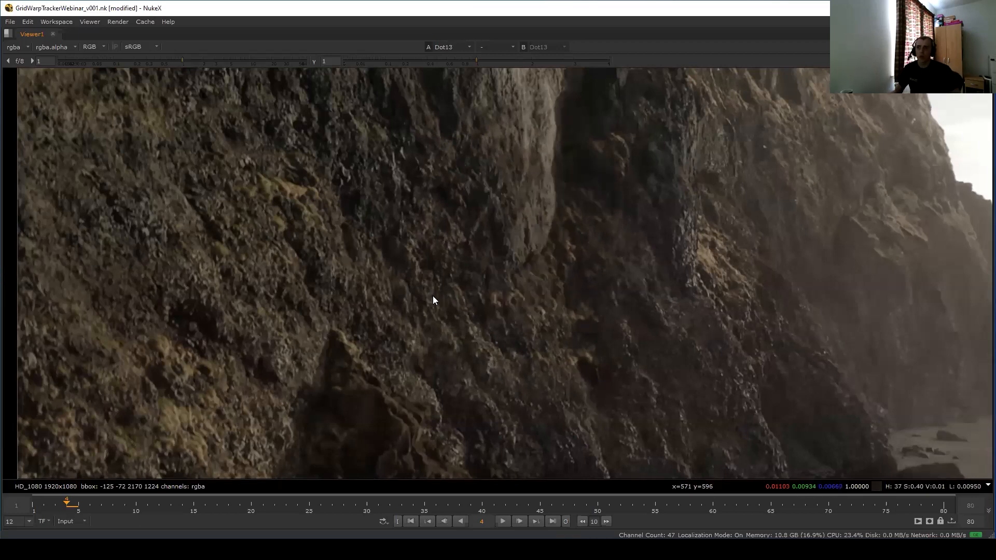
{"action": "key", "text": "2"}
View the LensDistortion plate and the Merge3 composite of the GridWarpTracker alone setup, checking the composite full screen.
{"action": "key", "text": "space"}
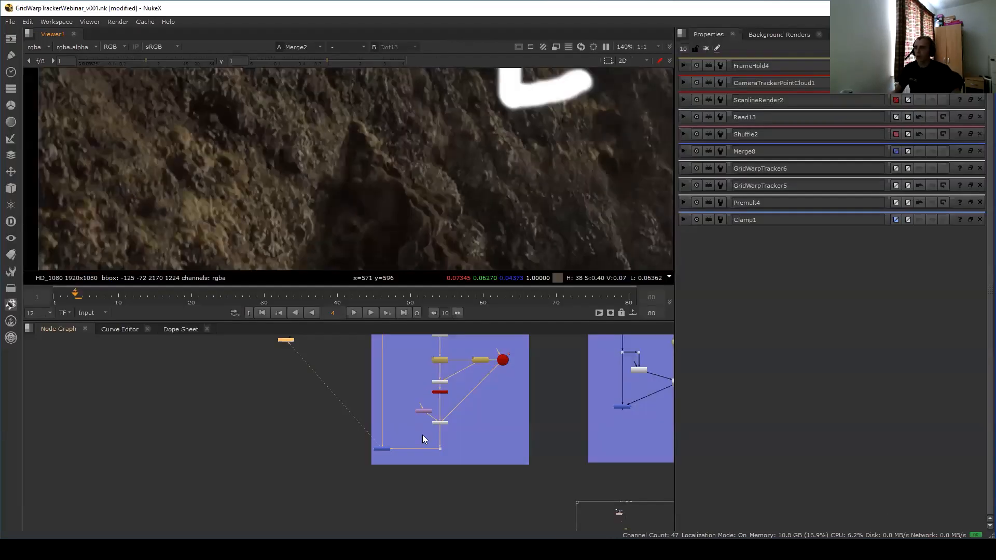
{"action": "scroll", "coordinate": [422, 434], "scroll_direction": "down", "scroll_amount": 5}
{"action": "scroll", "coordinate": [360, 386], "scroll_direction": "up", "scroll_amount": 6}
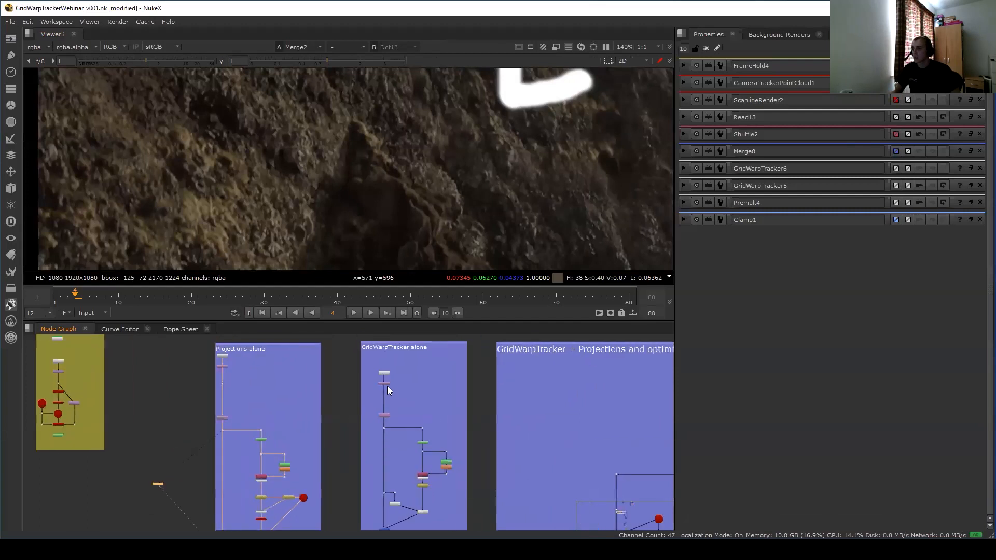
{"action": "scroll", "coordinate": [372, 404], "scroll_direction": "up", "scroll_amount": 3}
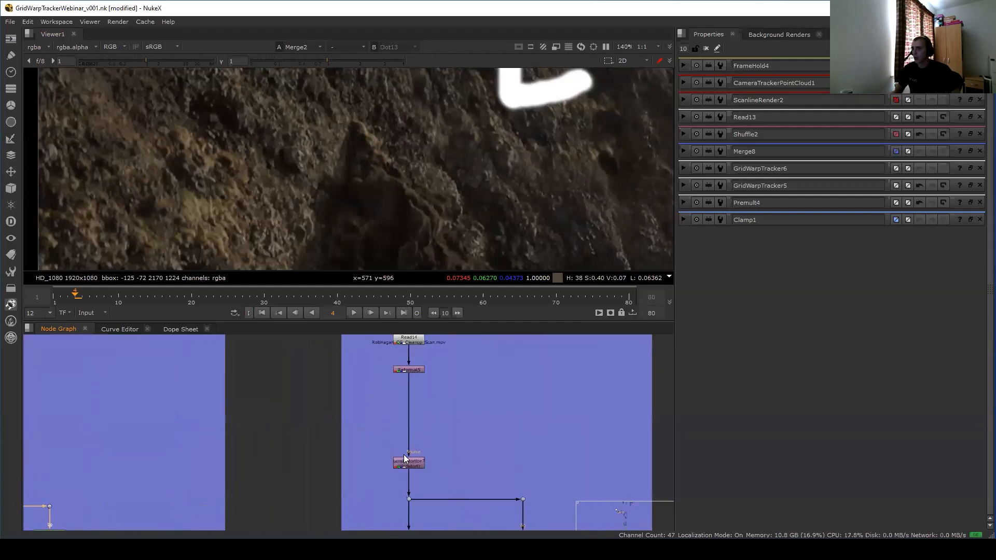
{"action": "middle_click_drag", "start_coordinate": [388, 452], "coordinate": [387, 386]}
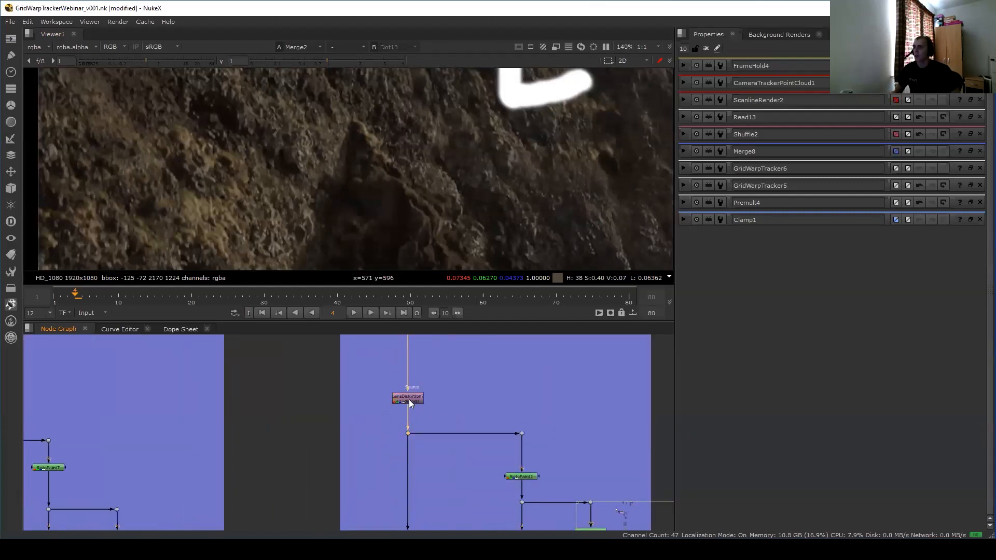
{"action": "key", "text": "1"}
{"action": "scroll", "coordinate": [388, 444], "scroll_direction": "down", "scroll_amount": 2}
{"action": "middle_click_drag", "start_coordinate": [368, 509], "coordinate": [366, 363]}
{"action": "left_click_drag", "start_coordinate": [371, 433], "coordinate": [412, 481]}
{"action": "key", "text": "1"}
{"action": "key", "text": "space"}
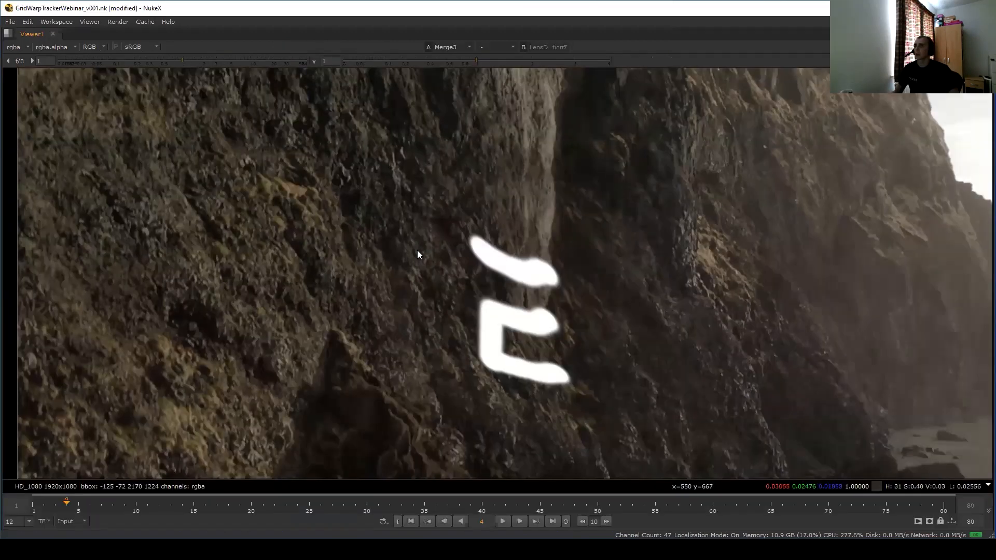
{"action": "key", "text": "space"}
Move the Viewer node beside the GridWarpTracker alone setup and view the plate at Dot16.
{"action": "scroll", "coordinate": [343, 475], "scroll_direction": "down", "scroll_amount": 3}
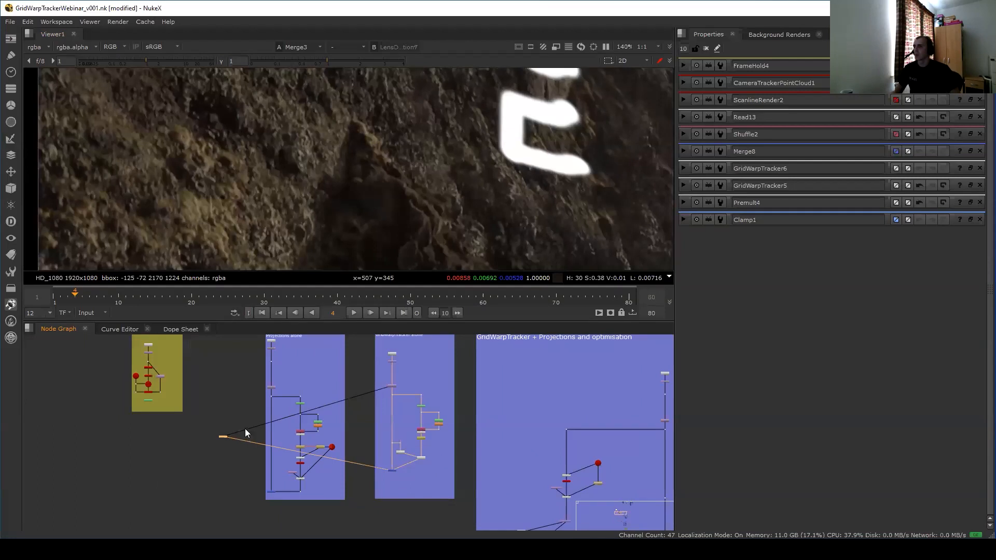
{"action": "left_click_drag", "start_coordinate": [229, 438], "coordinate": [371, 493]}
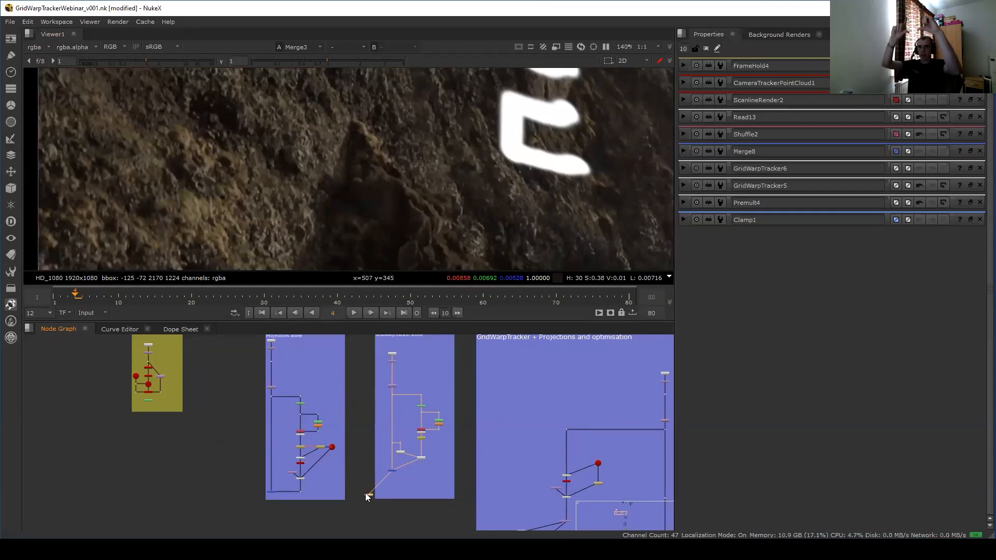
{"action": "left_click_drag", "start_coordinate": [365, 493], "coordinate": [393, 394]}
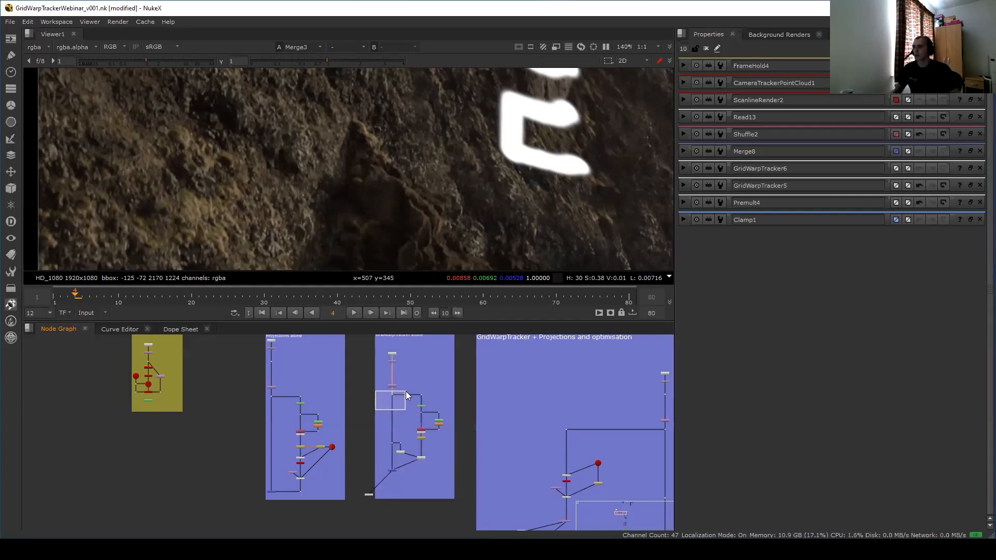
{"action": "key", "text": "space"}
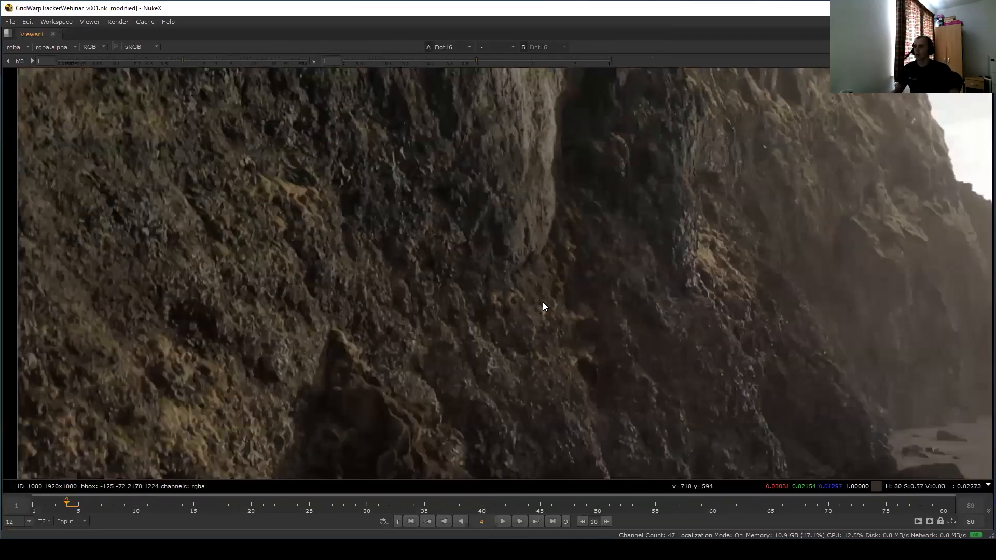
{"action": "scroll", "coordinate": [506, 328], "scroll_direction": "down", "scroll_amount": 2}
{"action": "middle_click_drag", "start_coordinate": [497, 336], "coordinate": [377, 419]}
{"action": "key", "text": "space"}
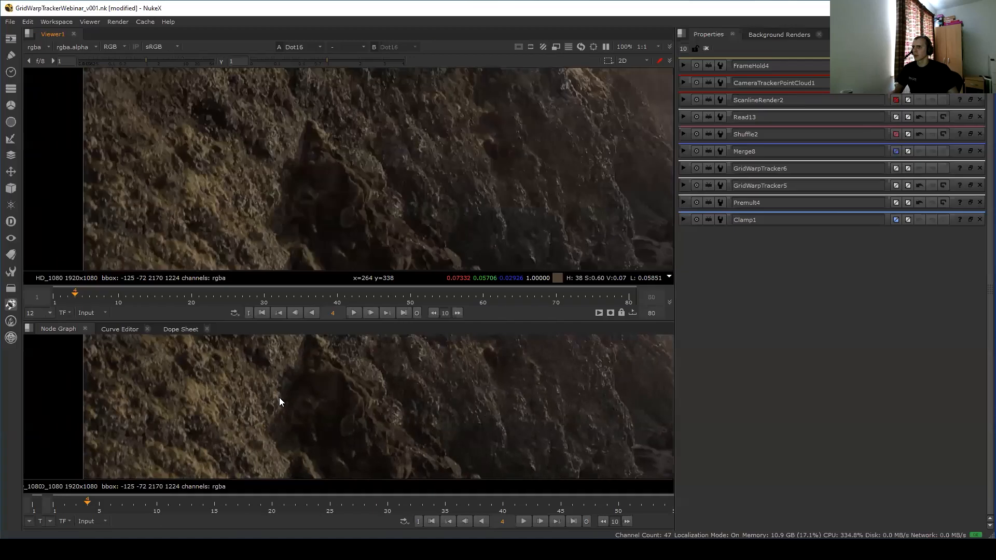
Open the GridWarpTracker2 properties and inspect its grid over the cliff.
{"action": "scroll", "coordinate": [479, 443], "scroll_direction": "up", "scroll_amount": 2}
{"action": "double_click", "coordinate": [478, 445]}
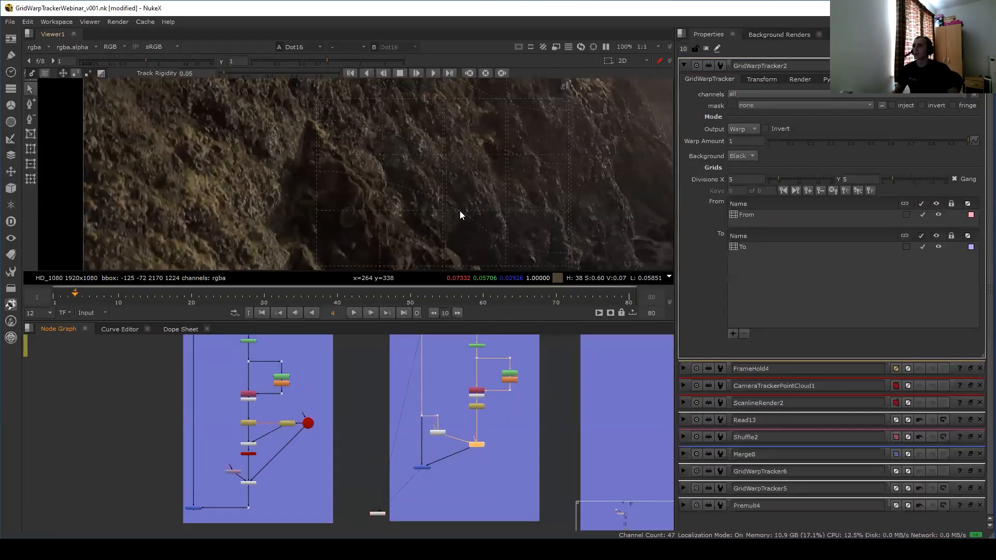
{"action": "scroll", "coordinate": [459, 210], "scroll_direction": "down", "scroll_amount": 5}
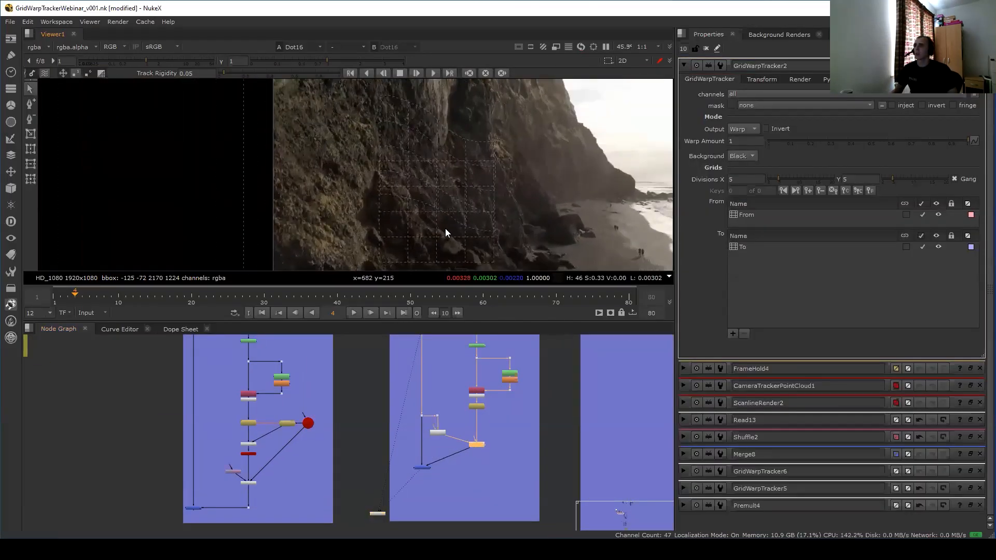
Lower the viewer gain to inspect the warp grid over the cliff, and restore the normal gain.
{"action": "left_click_drag", "start_coordinate": [180, 63], "coordinate": [104, 72]}
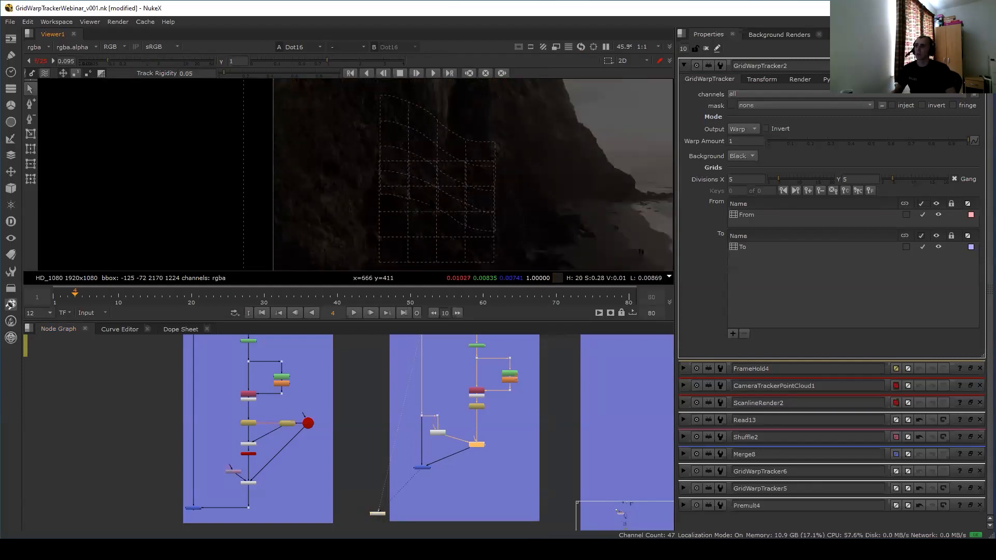
{"action": "left_click", "coordinate": [40, 61]}
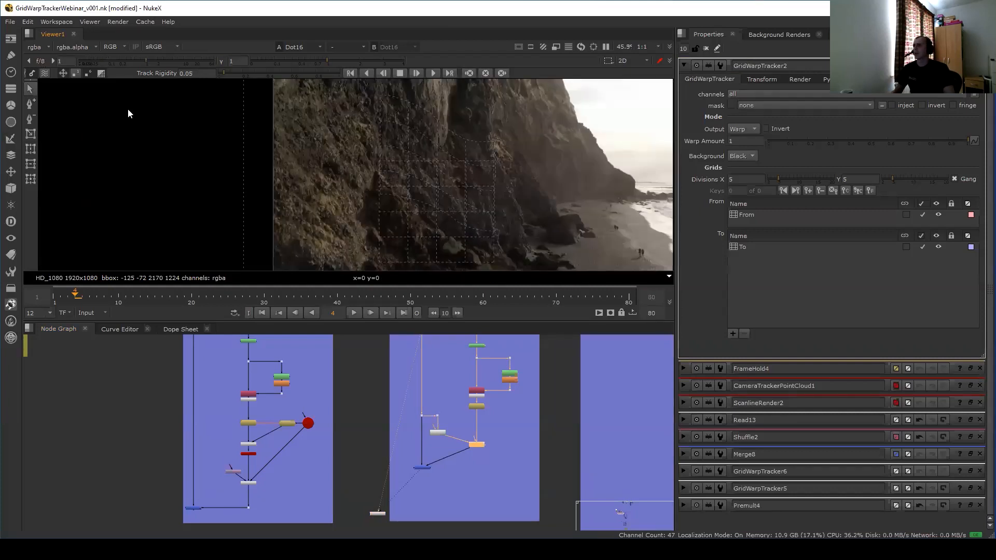
View the Merge3 composite and scrub back and forth through the shot to frame 7 to check how the painted patch sticks.
{"action": "middle_click_drag", "start_coordinate": [422, 455], "coordinate": [388, 462]}
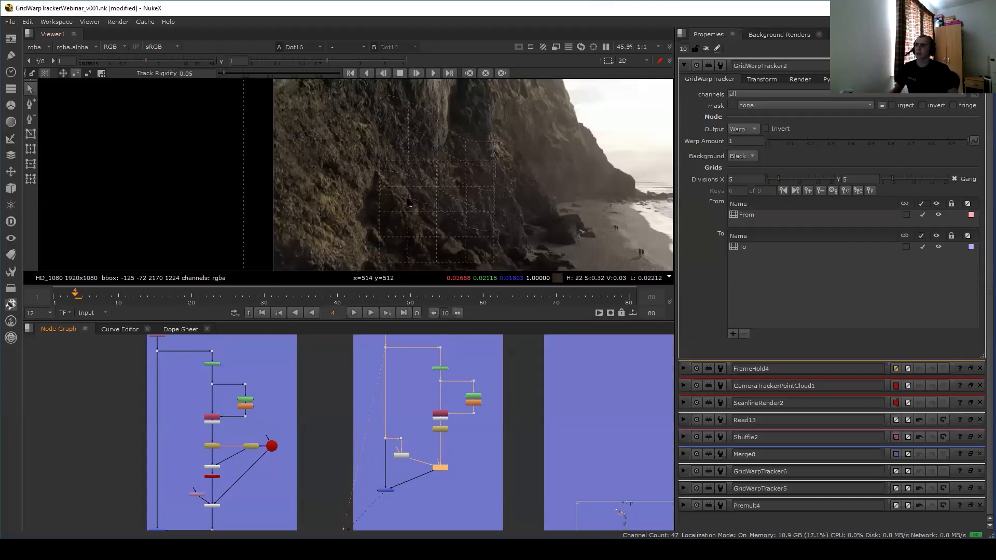
{"action": "scroll", "coordinate": [443, 430], "scroll_direction": "up", "scroll_amount": 2}
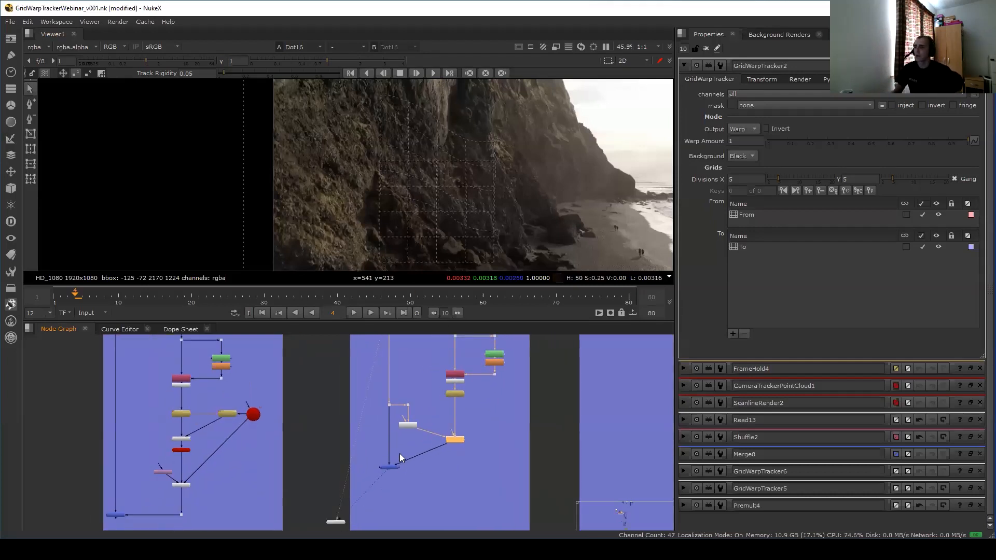
{"action": "mouse_move", "coordinate": [444, 390]}
{"action": "middle_mouse_down"}
{"action": "mouse_move", "coordinate": [434, 437]}
{"action": "mouse_move", "coordinate": [444, 397]}
{"action": "middle_mouse_up"}
{"action": "double_click", "coordinate": [380, 496]}
{"action": "key", "text": "1"}
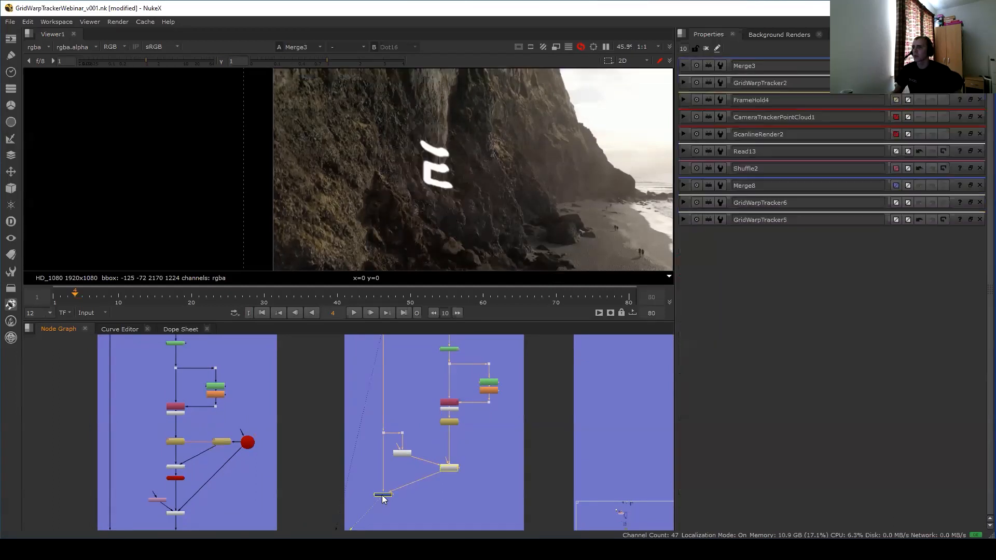
{"action": "left_click", "coordinate": [542, 295]}
{"action": "left_click_drag", "start_coordinate": [552, 292], "coordinate": [412, 297]}
{"action": "left_click_drag", "start_coordinate": [279, 296], "coordinate": [118, 299]}
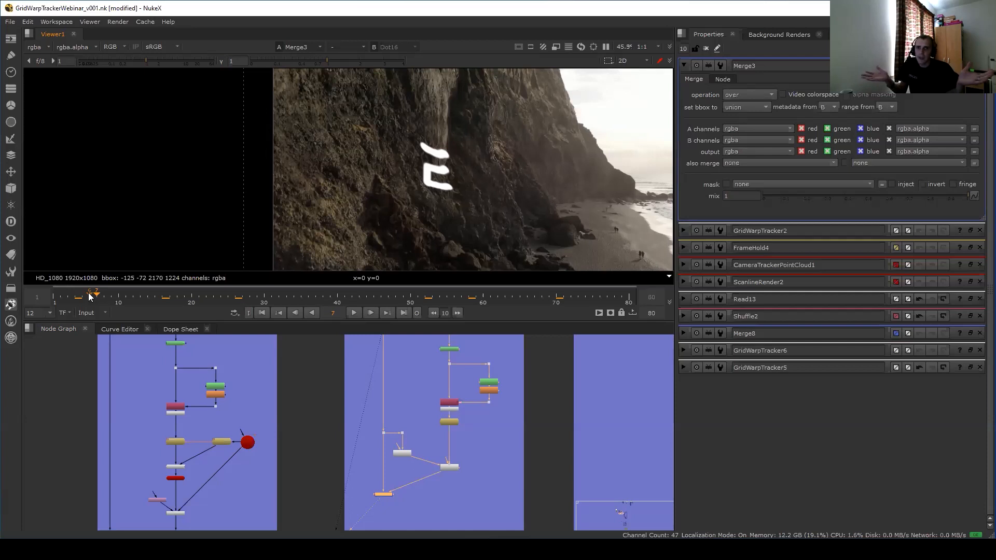
Go to the third node setup and view the RayRender4 output of the projected cliff.
{"action": "scroll", "coordinate": [484, 438], "scroll_direction": "down", "scroll_amount": 5}
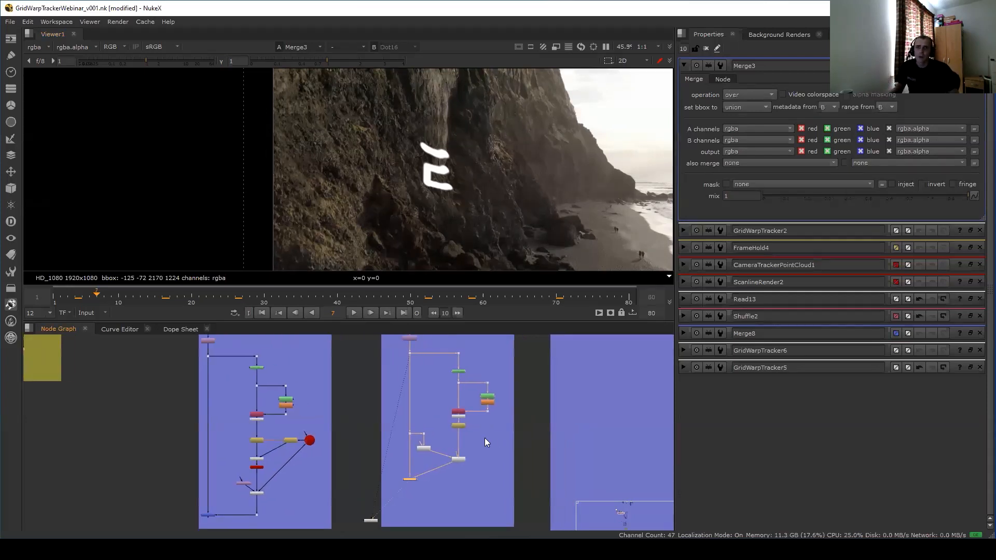
{"action": "middle_click_drag", "start_coordinate": [455, 458], "coordinate": [401, 422]}
{"action": "middle_click_drag", "start_coordinate": [496, 470], "coordinate": [386, 445]}
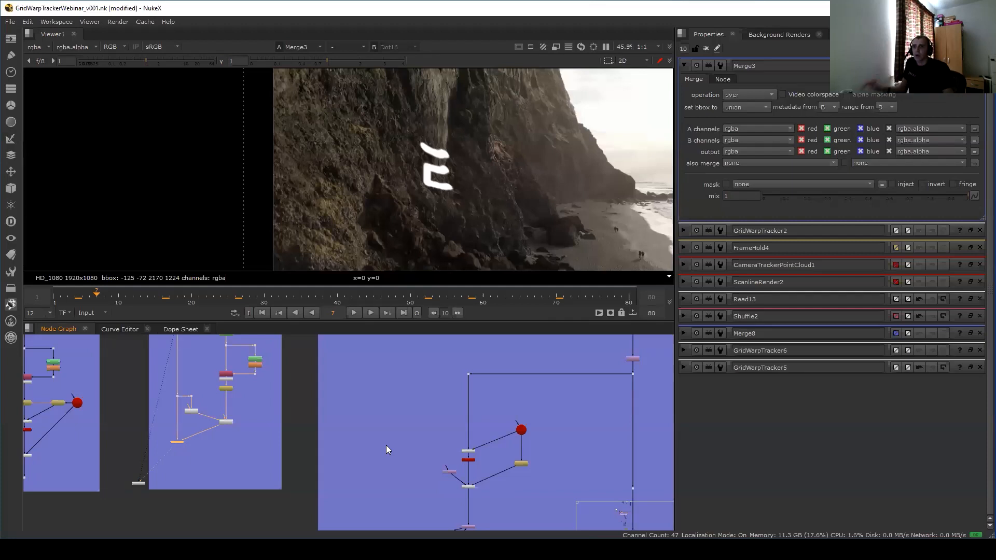
{"action": "scroll", "coordinate": [409, 388], "scroll_direction": "up", "scroll_amount": 3}
{"action": "left_click", "coordinate": [461, 457]}
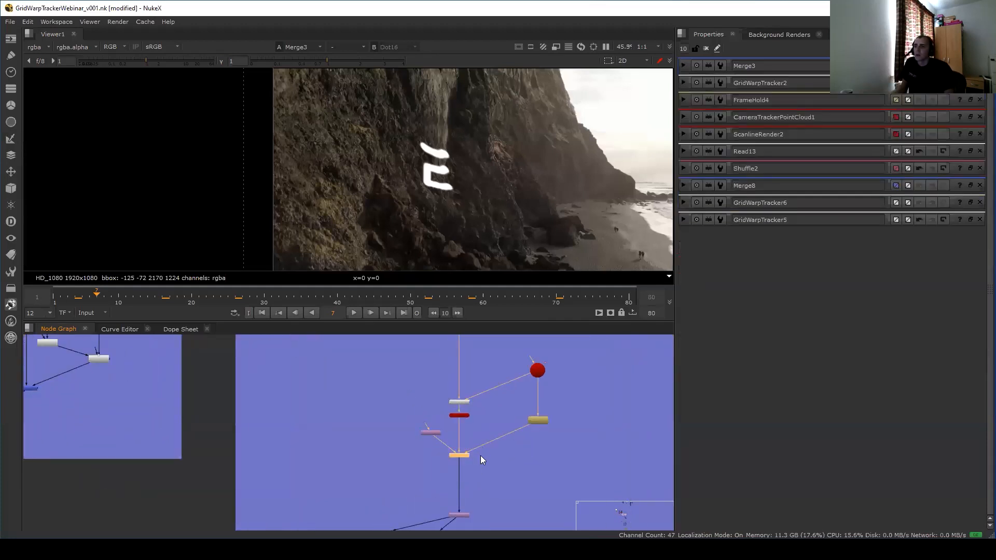
{"action": "key", "text": "1"}
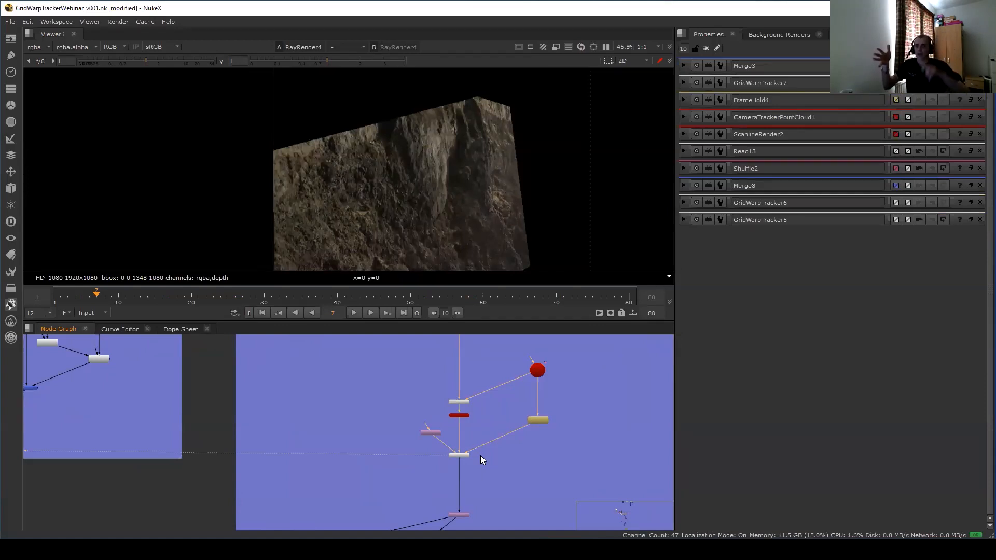
Examine the RayRender4 scene in 3D, playing the shot to watch the camera and the projected card.
{"action": "scroll", "coordinate": [500, 361], "scroll_direction": "up", "scroll_amount": 2}
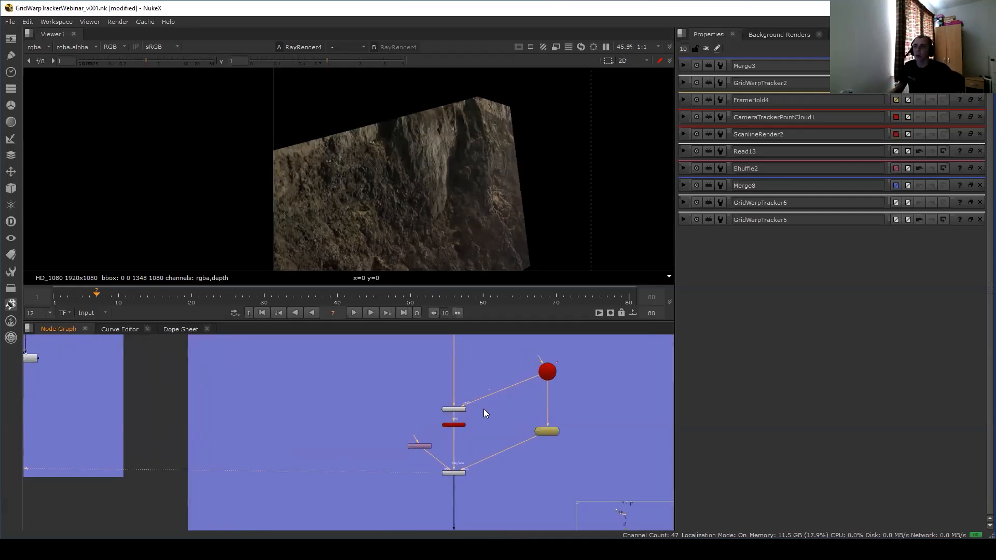
{"action": "key", "text": "Tab"}
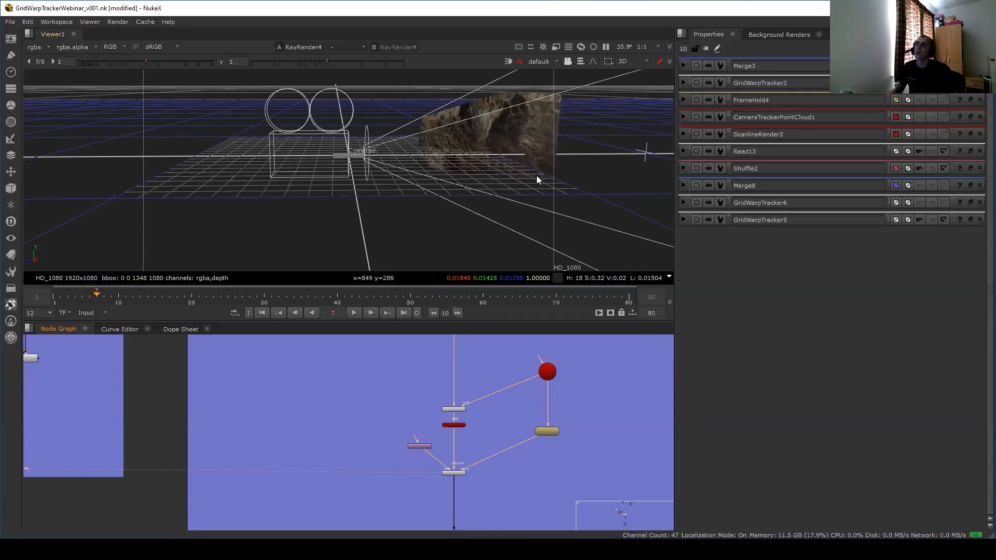
{"action": "scroll", "coordinate": [567, 155], "scroll_direction": "up", "scroll_amount": 2}
{"action": "left_click_drag", "start_coordinate": [567, 155], "coordinate": [490, 224], "text": "ctrl"}
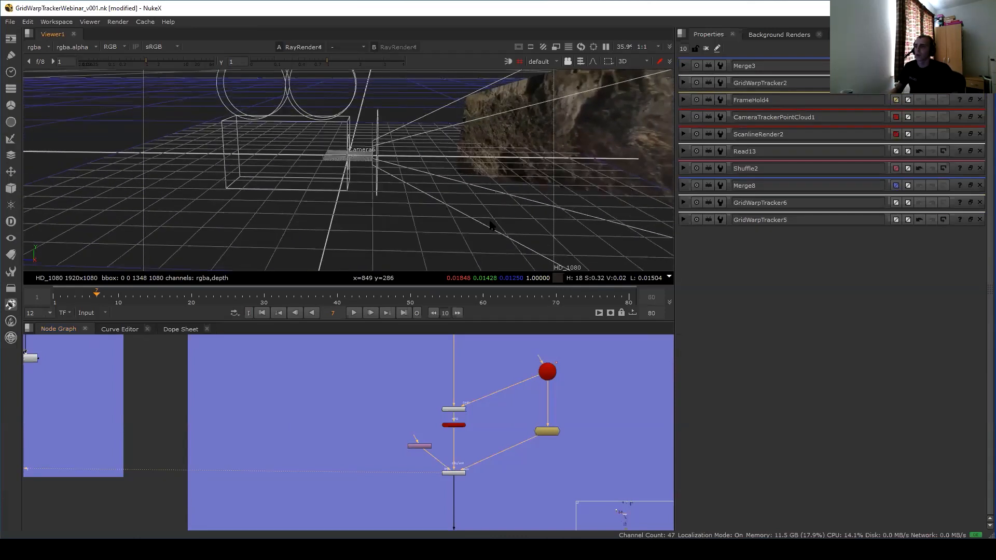
{"action": "left_click", "coordinate": [353, 311]}
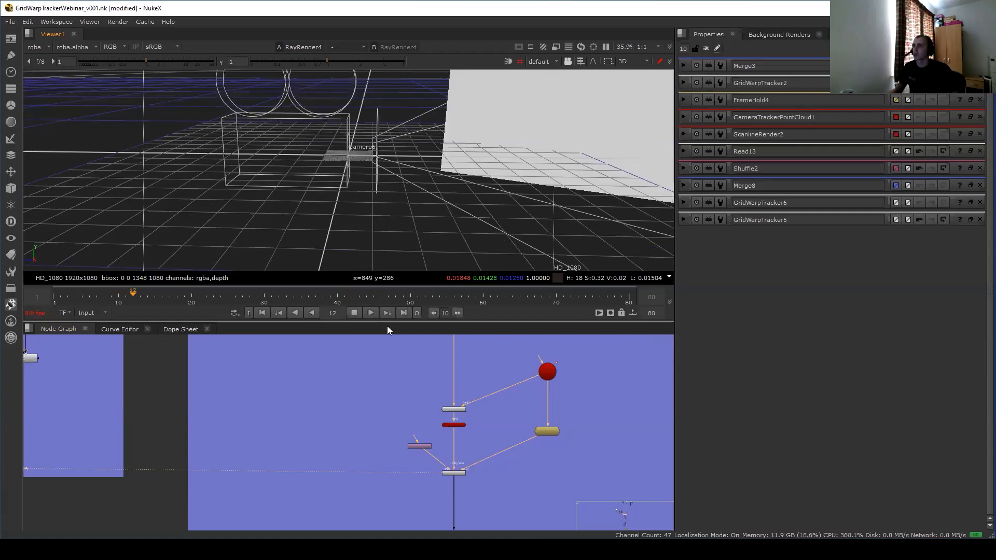
{"action": "left_click", "coordinate": [354, 312]}
Duplicate the camera to separate the projection camera from the render camera, and compare both during 3D playback.
{"action": "left_click", "coordinate": [547, 373]}
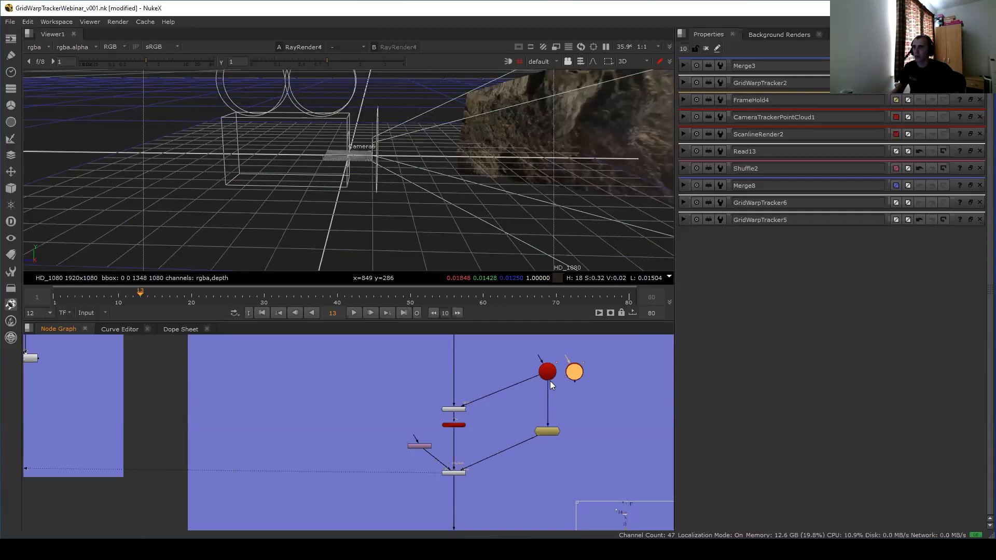
{"action": "left_click_drag", "start_coordinate": [575, 374], "coordinate": [552, 407]}
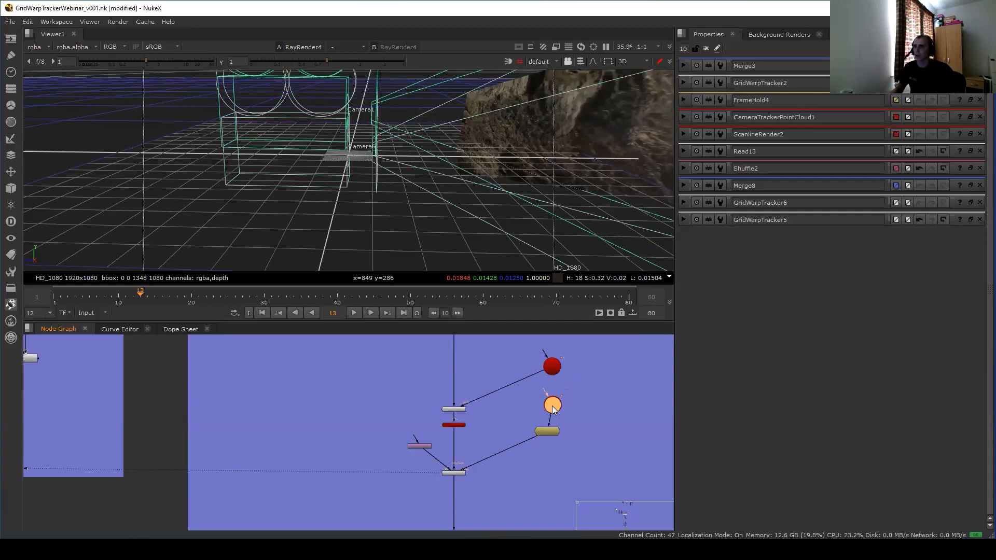
{"action": "left_click", "coordinate": [353, 312]}
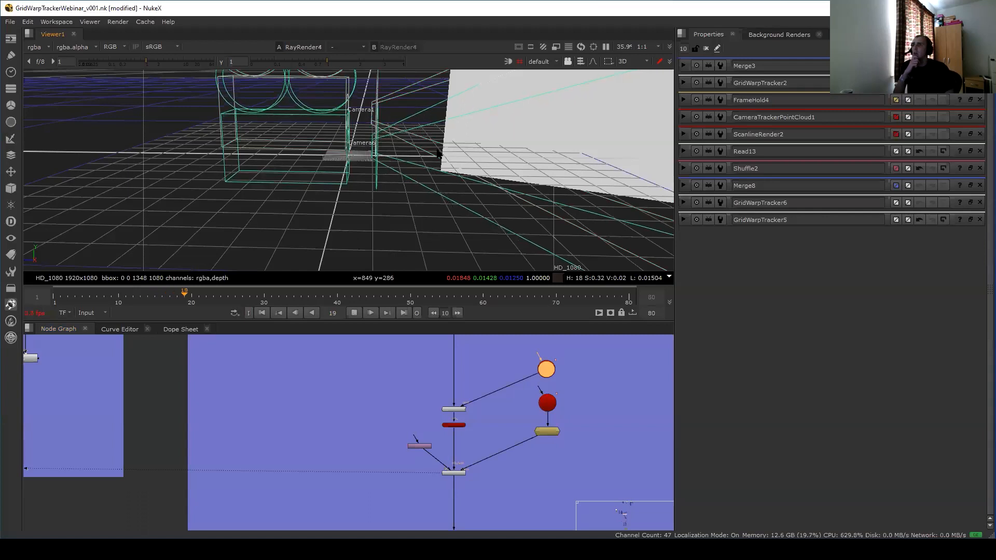
{"action": "middle_click_drag", "start_coordinate": [401, 432], "coordinate": [348, 416]}
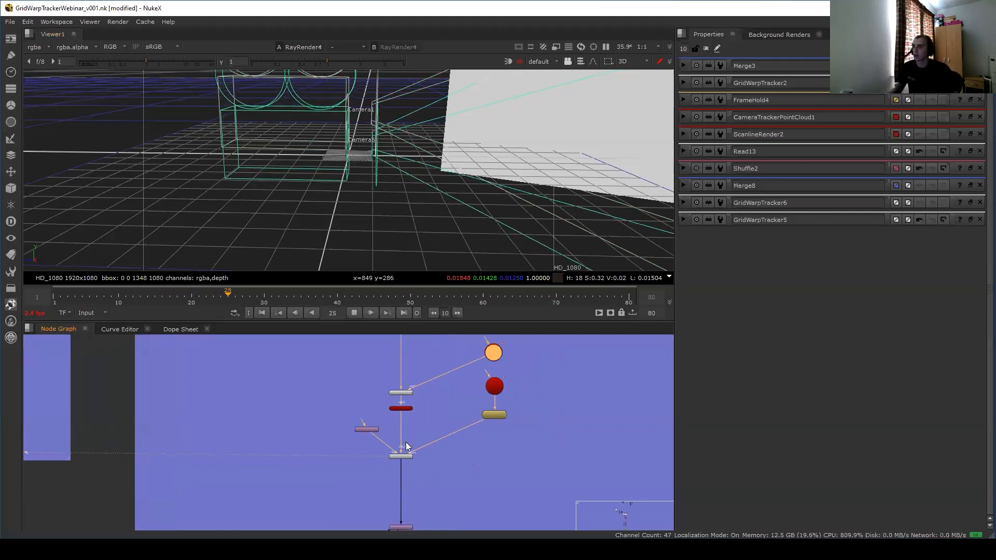
{"action": "left_click", "coordinate": [354, 311]}
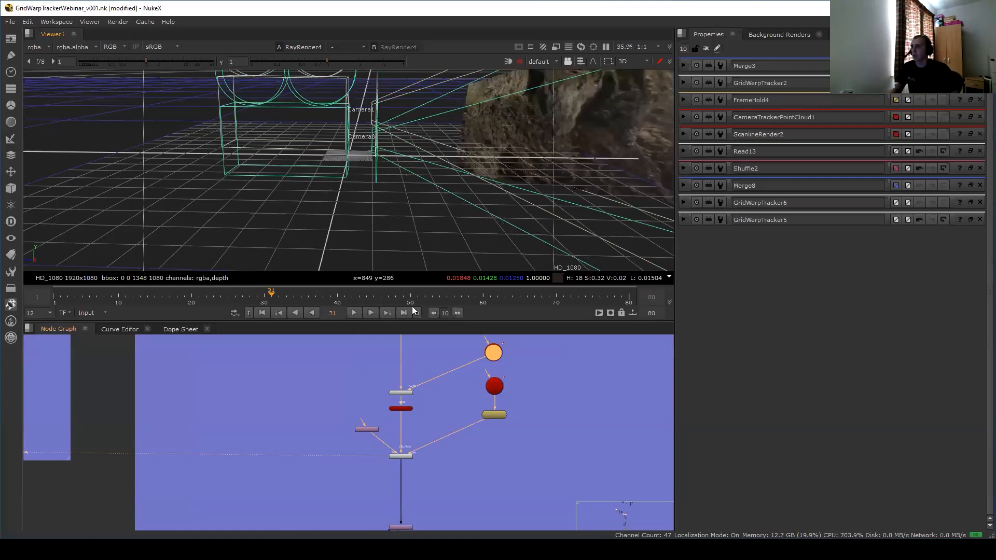
{"action": "key", "text": "Tab"}
Try the textured+wireframe render mode on Card4, and return it to textured.
{"action": "double_click", "coordinate": [405, 409]}
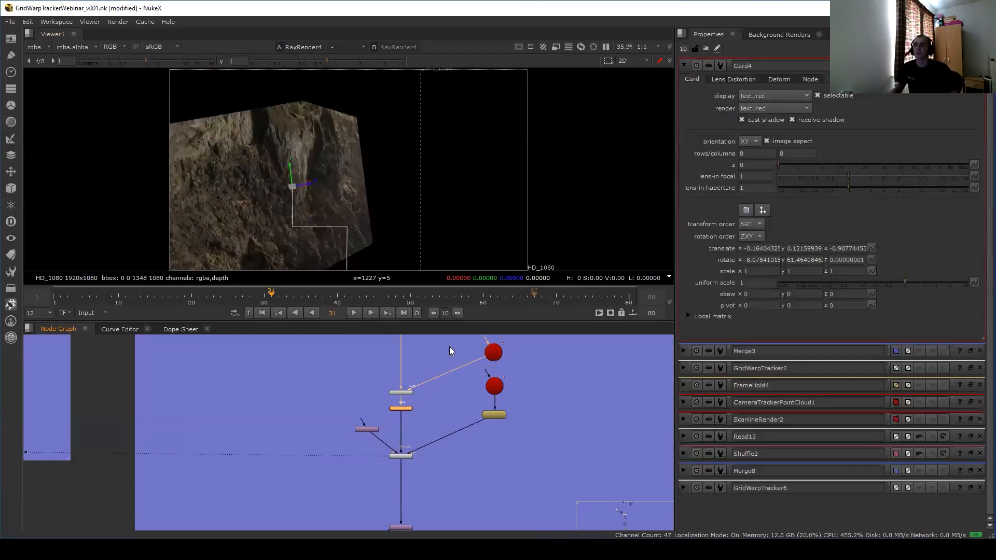
{"action": "left_click", "coordinate": [758, 108]}
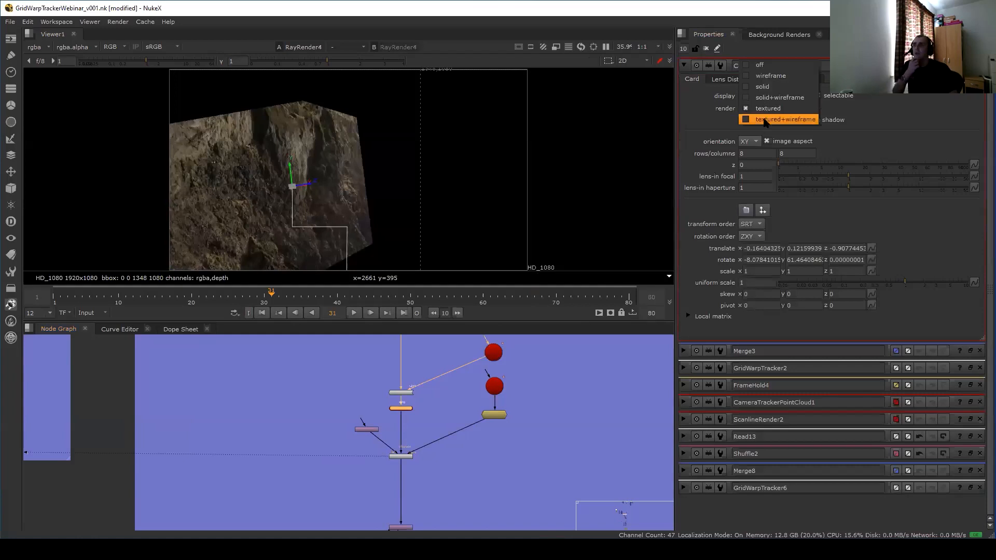
{"action": "left_click", "coordinate": [763, 117]}
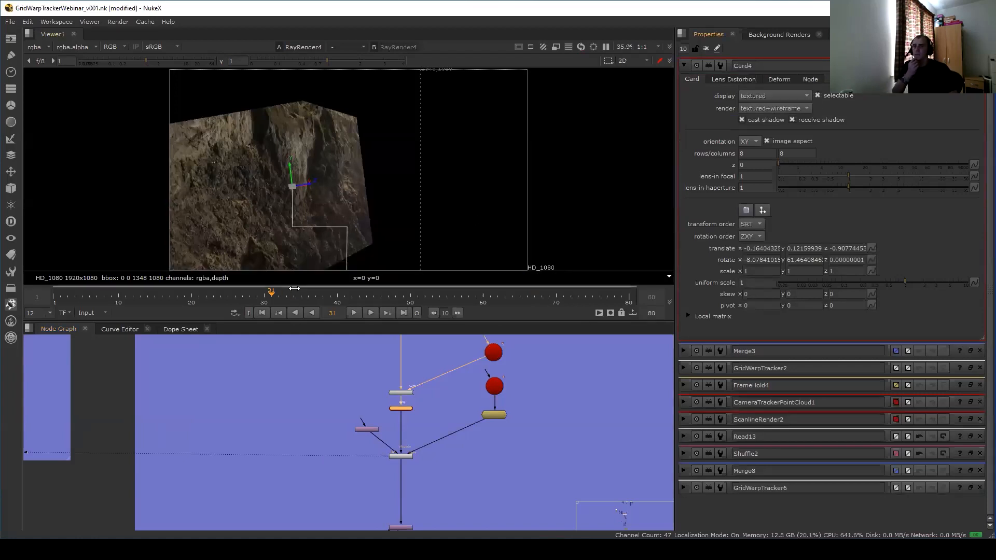
{"action": "left_click", "coordinate": [786, 97]}
{"action": "left_click", "coordinate": [791, 97]}
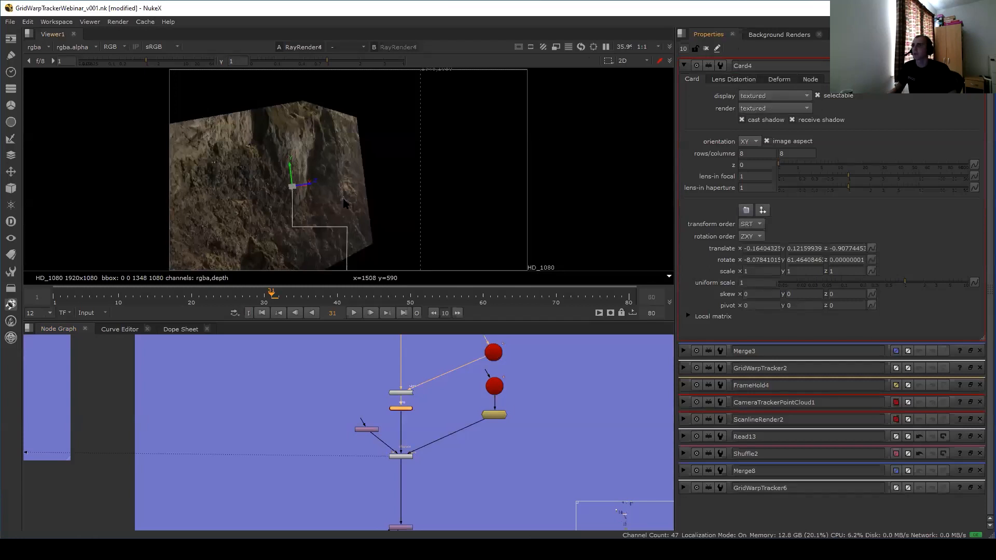
Scrub the RayRender4 output between frames 15 and 64, examining the rock texture up close for remaining movement.
{"action": "left_click_drag", "start_coordinate": [358, 301], "coordinate": [546, 311]}
{"action": "left_click_drag", "start_coordinate": [328, 302], "coordinate": [301, 302]}
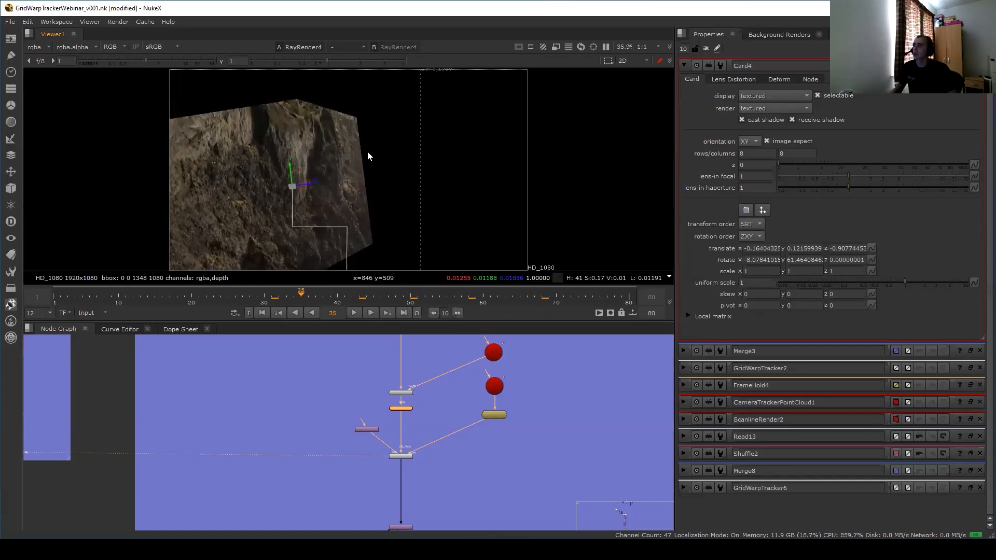
{"action": "scroll", "coordinate": [415, 157], "scroll_direction": "up", "scroll_amount": 3}
{"action": "left_click", "coordinate": [353, 300]}
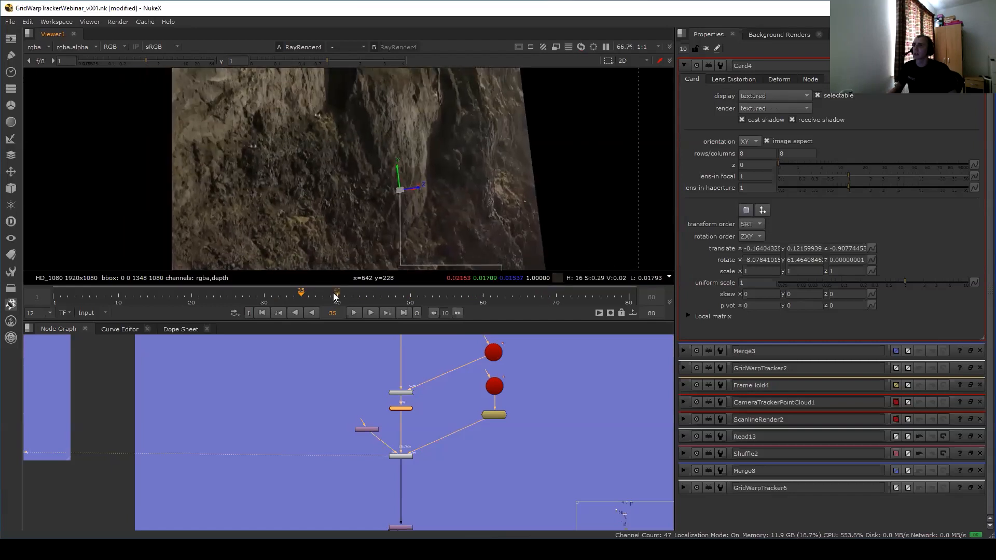
{"action": "left_click_drag", "start_coordinate": [352, 300], "coordinate": [301, 302]}
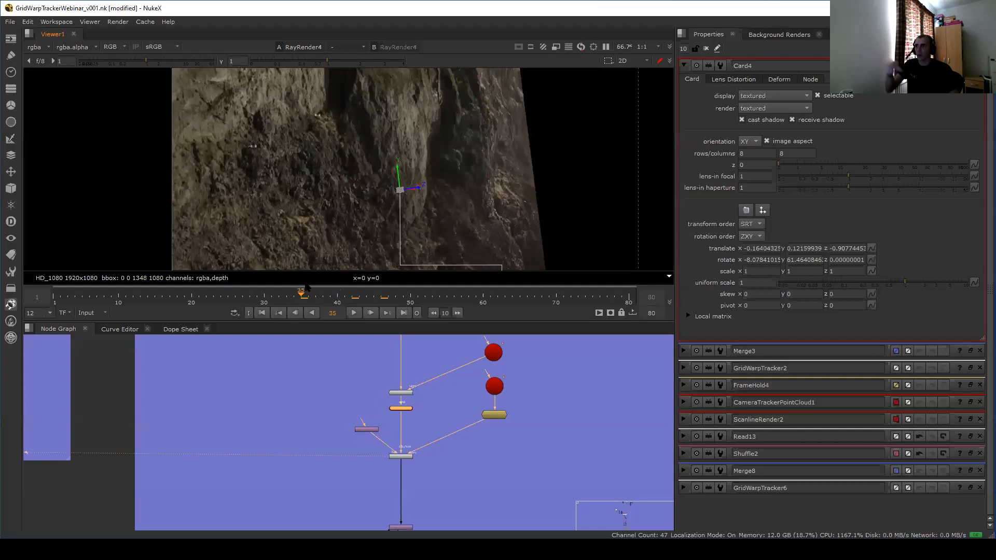
{"action": "scroll", "coordinate": [370, 187], "scroll_direction": "up", "scroll_amount": 2}
{"action": "key", "text": "Right"}
{"action": "key", "text": "Right"}
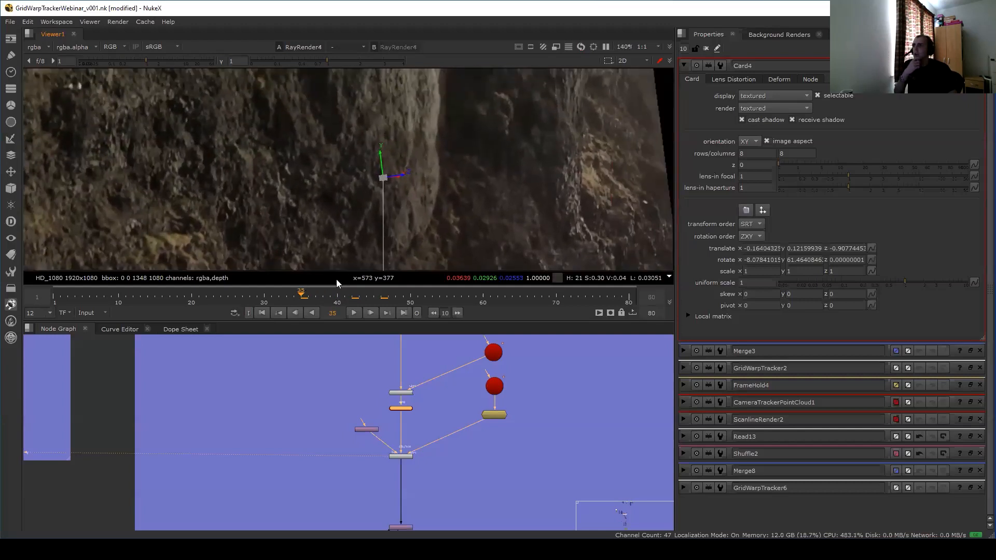
{"action": "left_click_drag", "start_coordinate": [309, 296], "coordinate": [155, 301]}
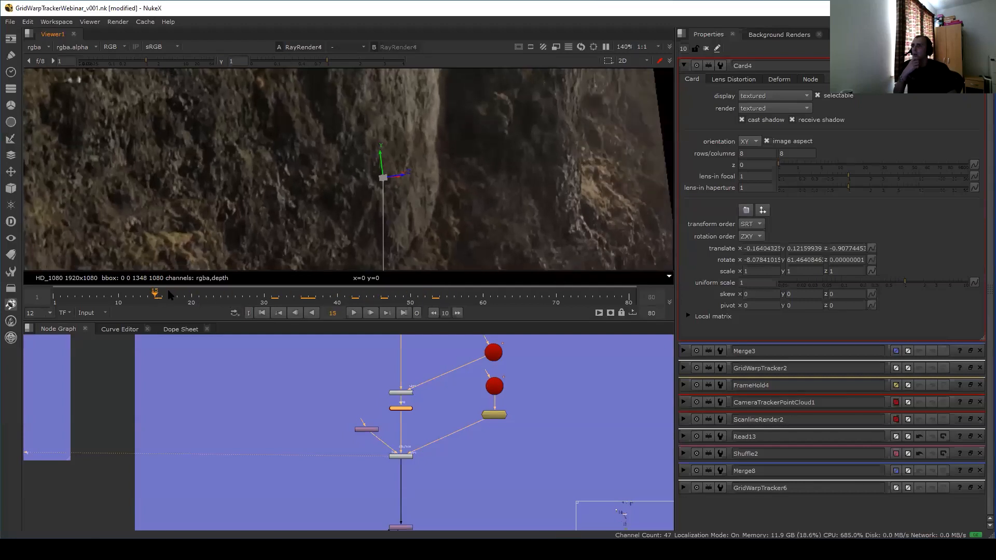
{"action": "left_click", "coordinate": [510, 291]}
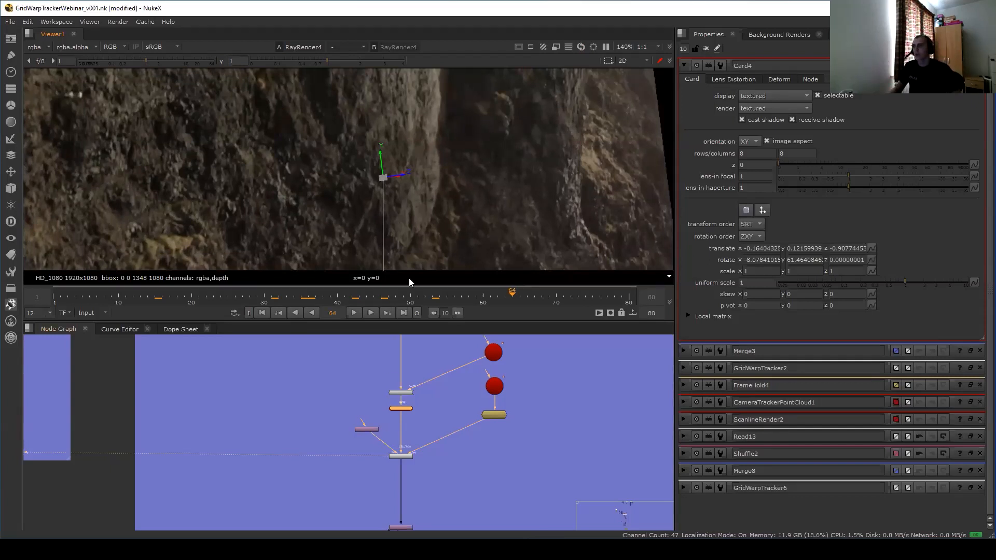
Open the Crop1 properties and view its cropped area of the projected cliff.
{"action": "scroll", "coordinate": [455, 193], "scroll_direction": "down", "scroll_amount": 5}
{"action": "middle_click_drag", "start_coordinate": [455, 190], "coordinate": [452, 169]}
{"action": "middle_click_drag", "start_coordinate": [397, 516], "coordinate": [396, 423]}
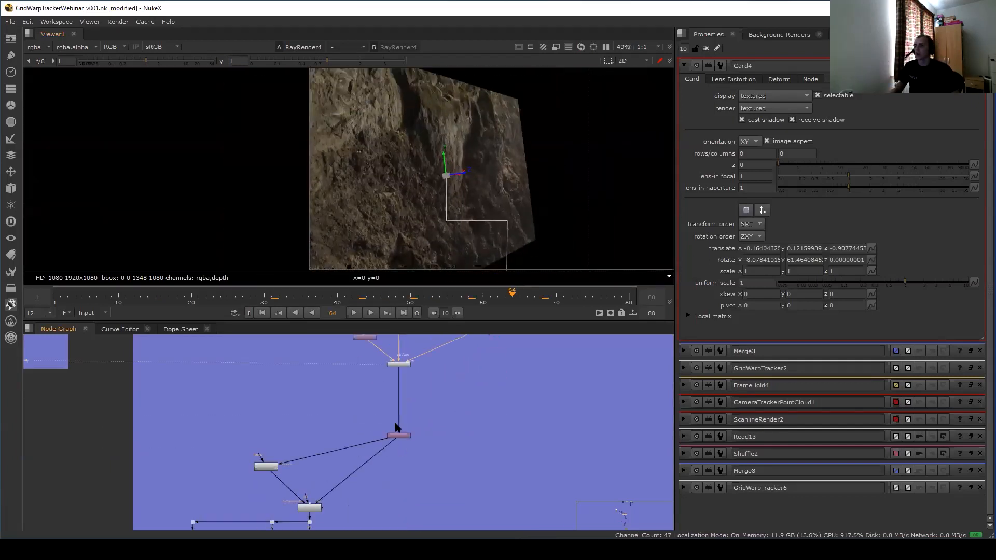
{"action": "double_click", "coordinate": [399, 437]}
{"action": "key", "text": "1"}
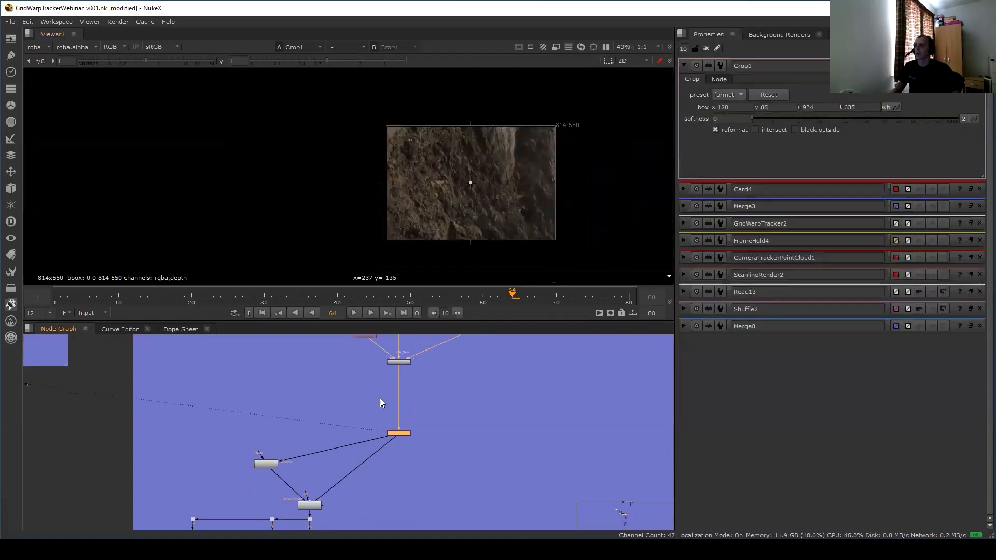
View the output of the SmartVector node below Crop1.
{"action": "middle_click_drag", "start_coordinate": [341, 516], "coordinate": [364, 413]}
{"action": "middle_click_drag", "start_coordinate": [294, 361], "coordinate": [301, 359]}
{"action": "scroll", "coordinate": [302, 359], "scroll_direction": "up", "scroll_amount": 1}
{"action": "left_click", "coordinate": [303, 363]}
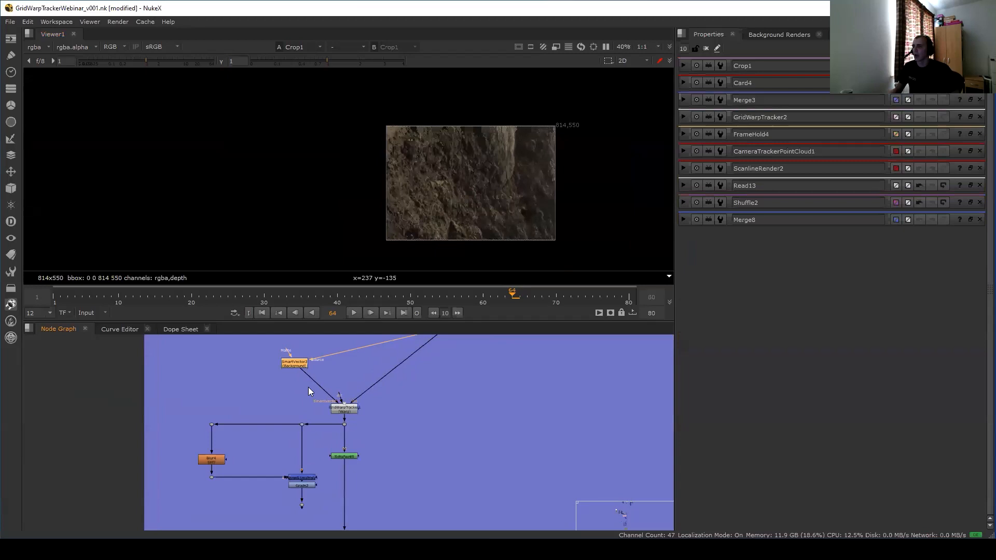
{"action": "key", "text": "1"}
View GridWarpTracker1 with its properties open and inspect its grid on the cropped cliff at frame 39.
{"action": "double_click", "coordinate": [351, 411]}
{"action": "key", "text": "1"}
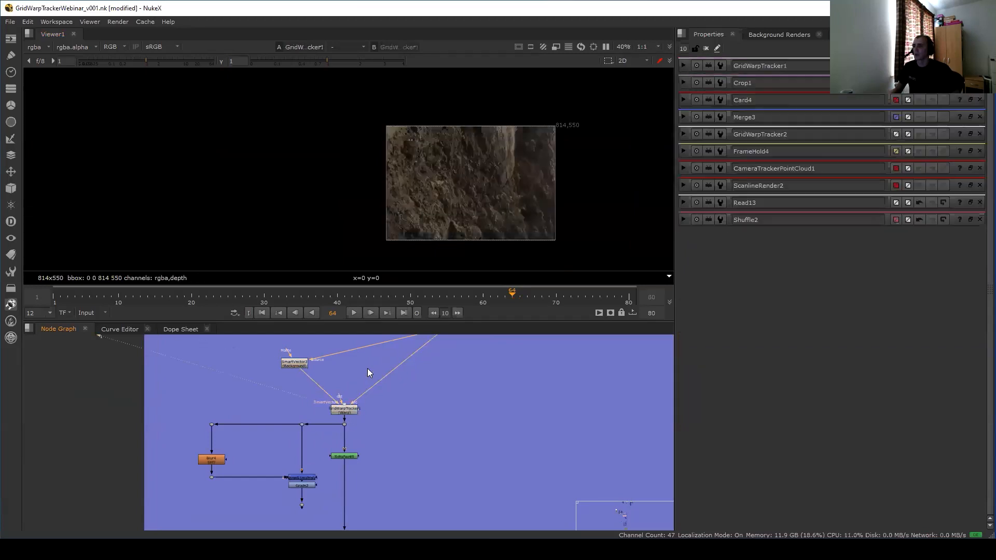
{"action": "double_click", "coordinate": [351, 411]}
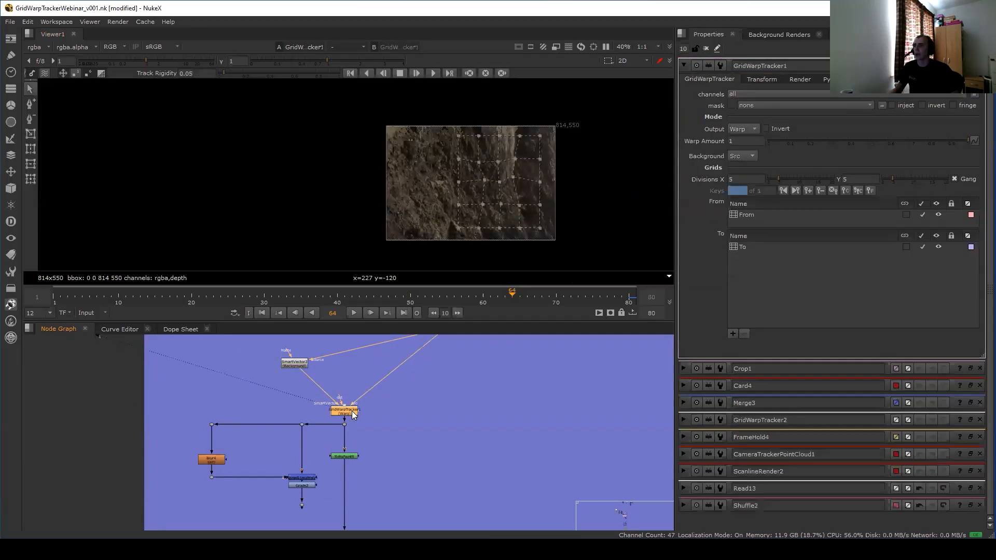
{"action": "left_click_drag", "start_coordinate": [496, 287], "coordinate": [352, 305]}
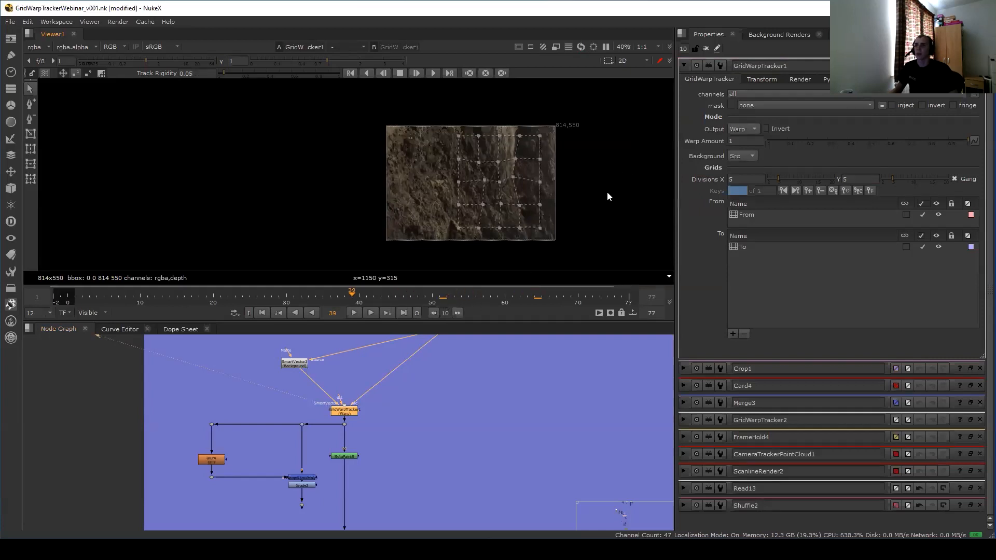
Go to frame 28 and view the RotoPaint8 output below GridWarpTracker1.
{"action": "left_click", "coordinate": [272, 297]}
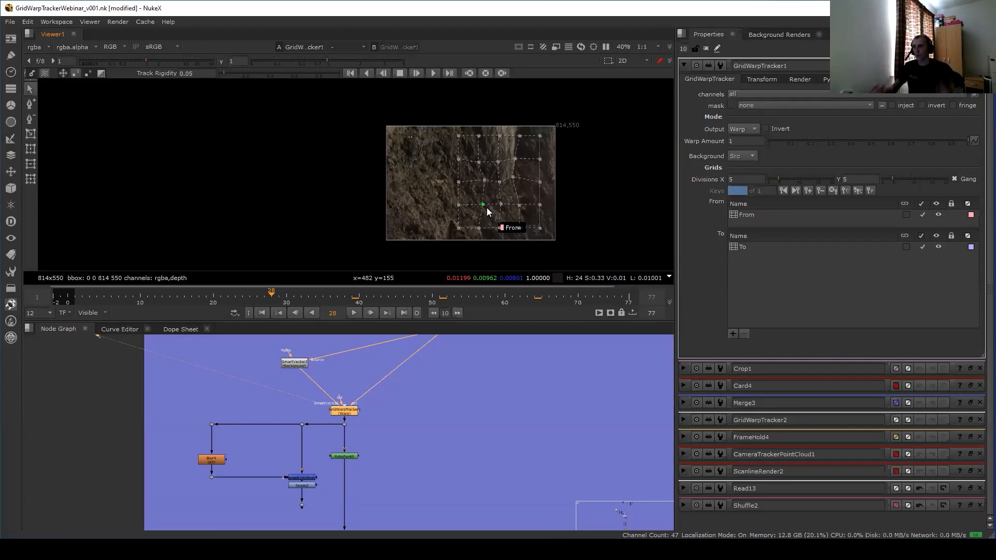
{"action": "left_click", "coordinate": [343, 456]}
{"action": "key", "text": "1"}
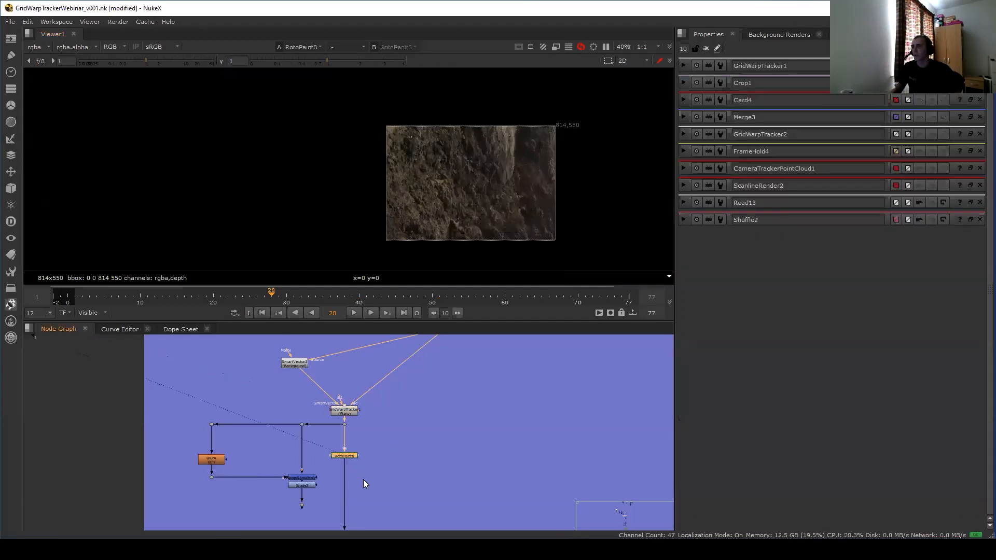
View the output of GridWarpTracker3 further down the tree and scrub to frame 49.
{"action": "middle_click_drag", "start_coordinate": [364, 520], "coordinate": [368, 393]}
{"action": "middle_click_drag", "start_coordinate": [364, 527], "coordinate": [380, 373]}
{"action": "left_click", "coordinate": [366, 449]}
{"action": "key", "text": "1"}
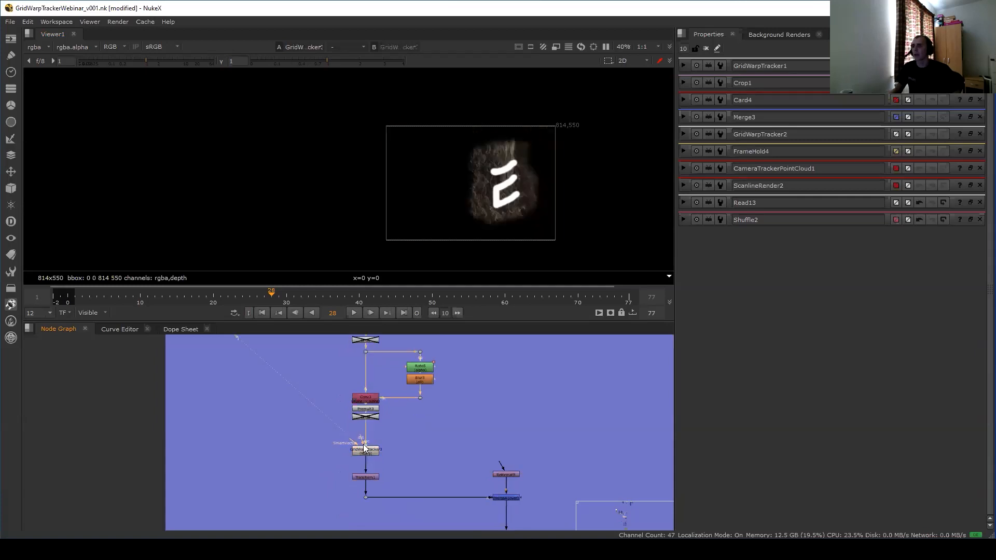
{"action": "left_click_drag", "start_coordinate": [359, 300], "coordinate": [388, 303]}
{"action": "scroll", "coordinate": [369, 452], "scroll_direction": "up", "scroll_amount": 3}
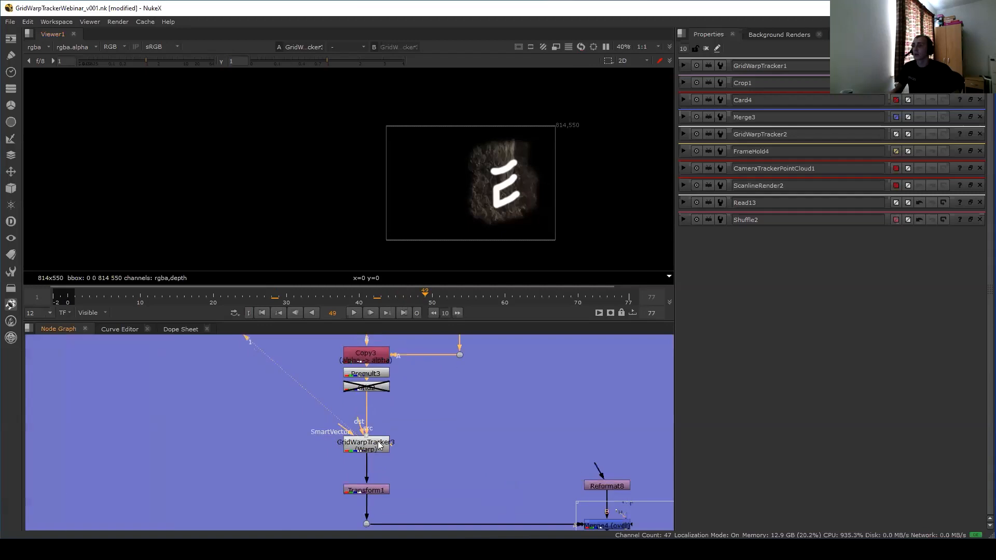
Open the GridWarpTracker3 properties and inspect its To and From grids over the painted symbol, scrubbing back to frame 5.
{"action": "double_click", "coordinate": [377, 447]}
{"action": "scroll", "coordinate": [483, 200], "scroll_direction": "up", "scroll_amount": 6}
{"action": "scroll", "coordinate": [487, 200], "scroll_direction": "down", "scroll_amount": 2}
{"action": "middle_click_drag", "start_coordinate": [517, 199], "coordinate": [466, 225]}
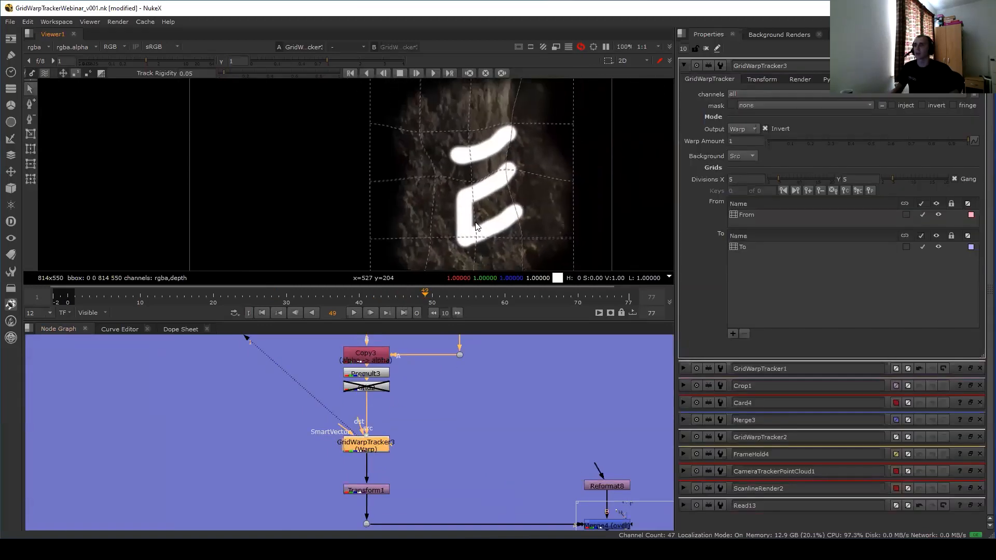
{"action": "left_click", "coordinate": [756, 245]}
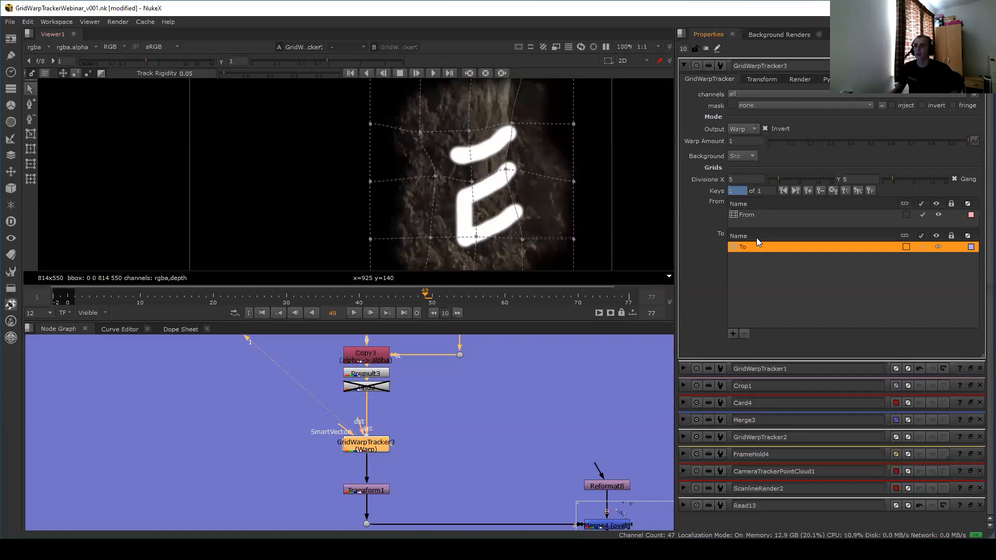
{"action": "left_click", "coordinate": [752, 214]}
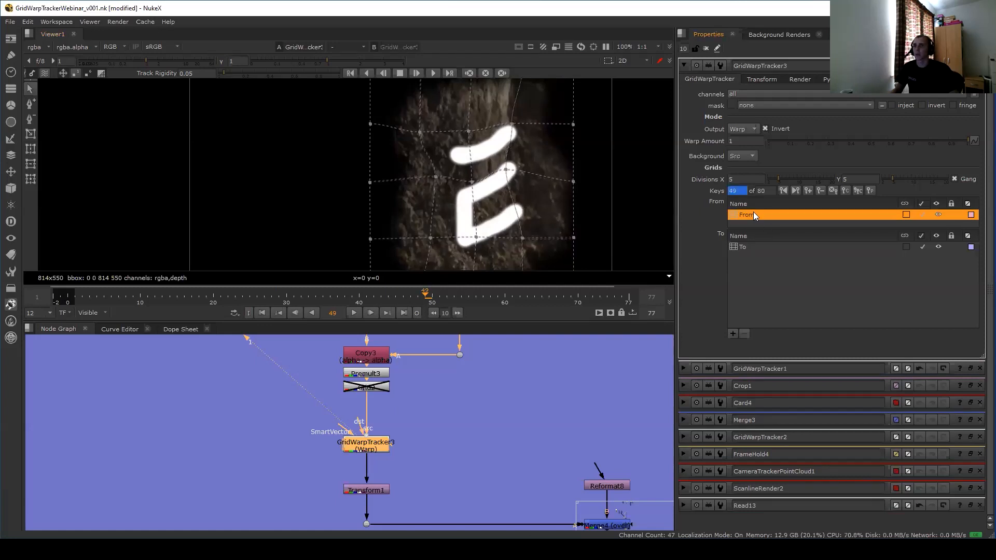
{"action": "left_click_drag", "start_coordinate": [423, 294], "coordinate": [371, 297]}
{"action": "left_click_drag", "start_coordinate": [275, 302], "coordinate": [113, 309]}
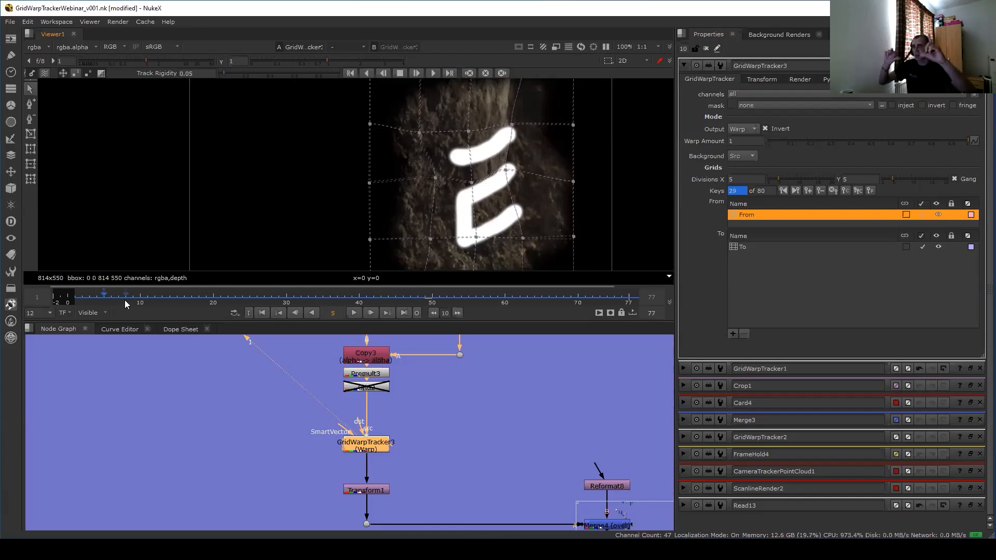
View the RayRender5 output at the end of the projection branch and frame the whole reprojected patch.
{"action": "scroll", "coordinate": [459, 428], "scroll_direction": "down", "scroll_amount": 3}
{"action": "middle_click_drag", "start_coordinate": [457, 521], "coordinate": [352, 421]}
{"action": "scroll", "coordinate": [351, 421], "scroll_direction": "down", "scroll_amount": 4}
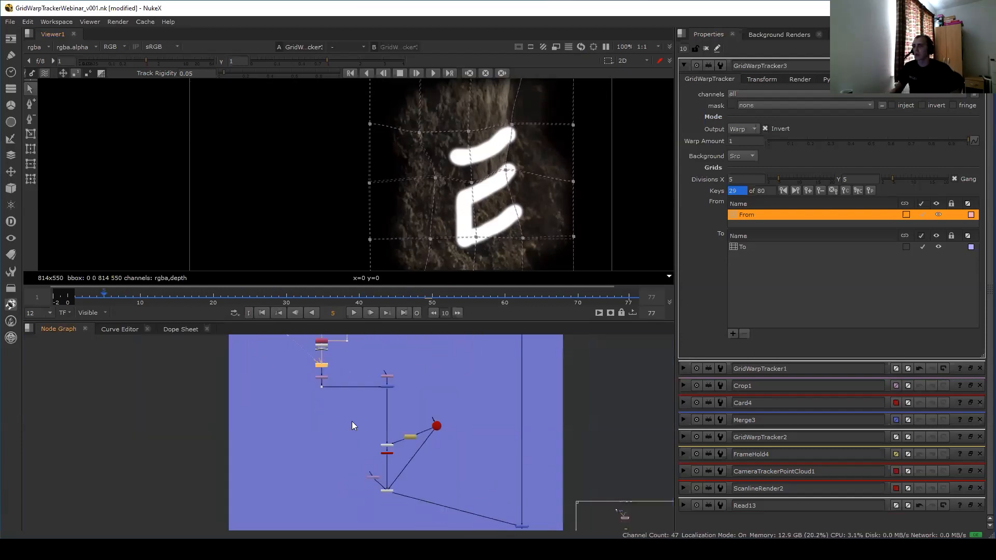
{"action": "middle_click_drag", "start_coordinate": [442, 498], "coordinate": [406, 453]}
{"action": "scroll", "coordinate": [383, 423], "scroll_direction": "up", "scroll_amount": 1}
{"action": "left_click_drag", "start_coordinate": [384, 435], "coordinate": [341, 454]}
{"action": "key", "text": "1"}
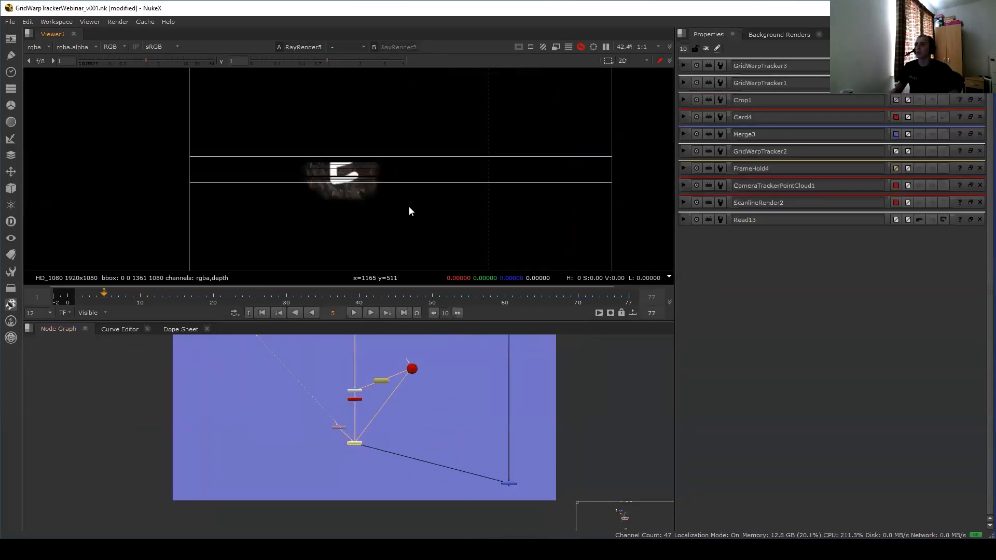
{"action": "scroll", "coordinate": [409, 208], "scroll_direction": "down", "scroll_amount": 5}
{"action": "middle_click_drag", "start_coordinate": [389, 386], "coordinate": [396, 425]}
{"action": "scroll", "coordinate": [430, 192], "scroll_direction": "up", "scroll_amount": 5}
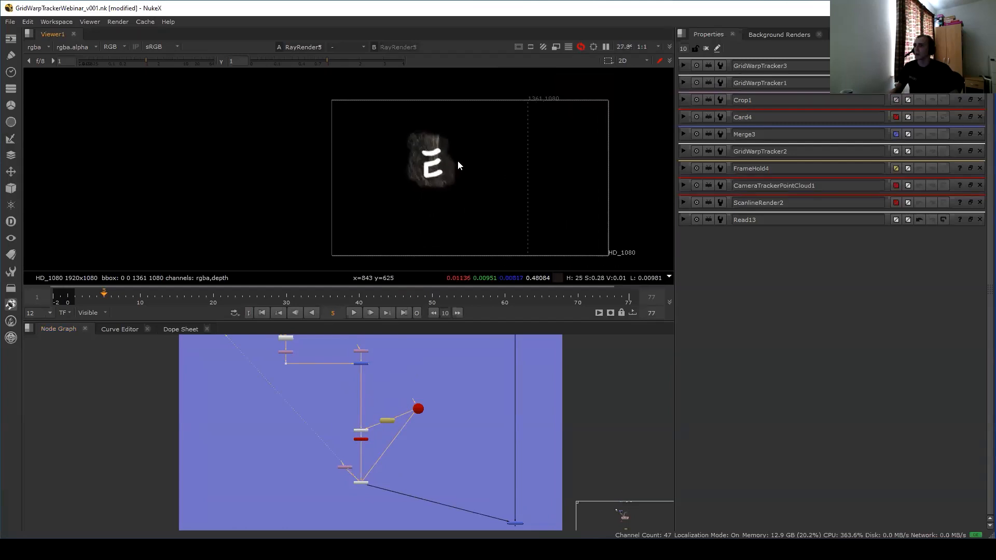
Open the Camera7 and Card5 properties to review the reprojection setup and scrub to frame 42.
{"action": "double_click", "coordinate": [360, 439]}
{"action": "key", "text": "1"}
{"action": "double_click", "coordinate": [360, 441]}
{"action": "key", "text": "1"}
{"action": "left_click_drag", "start_coordinate": [450, 247], "coordinate": [495, 223], "text": "ctrl"}
{"action": "left_click_drag", "start_coordinate": [335, 300], "coordinate": [374, 302]}
View the final Merge7 composite at frame 42 and examine the painted symbol on the cliff up close.
{"action": "middle_click_drag", "start_coordinate": [480, 462], "coordinate": [440, 438]}
{"action": "left_click_drag", "start_coordinate": [448, 445], "coordinate": [505, 515]}
{"action": "key", "text": "1"}
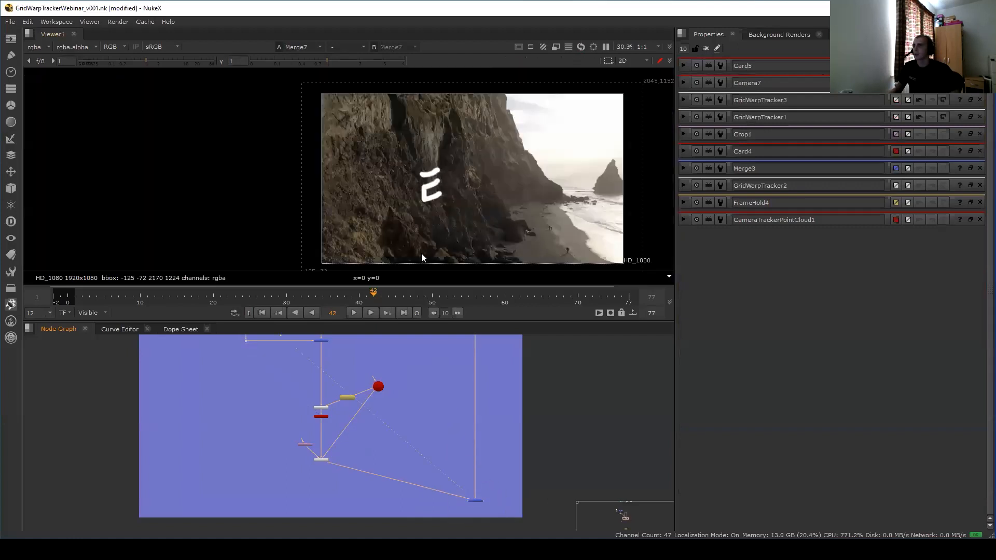
{"action": "scroll", "coordinate": [463, 164], "scroll_direction": "up", "scroll_amount": 4}
{"action": "left_click", "coordinate": [308, 408]}
{"action": "scroll", "coordinate": [300, 402], "scroll_direction": "down", "scroll_amount": 3}
{"action": "middle_click_drag", "start_coordinate": [302, 449], "coordinate": [344, 518]}
{"action": "scroll", "coordinate": [300, 397], "scroll_direction": "up", "scroll_amount": 2}
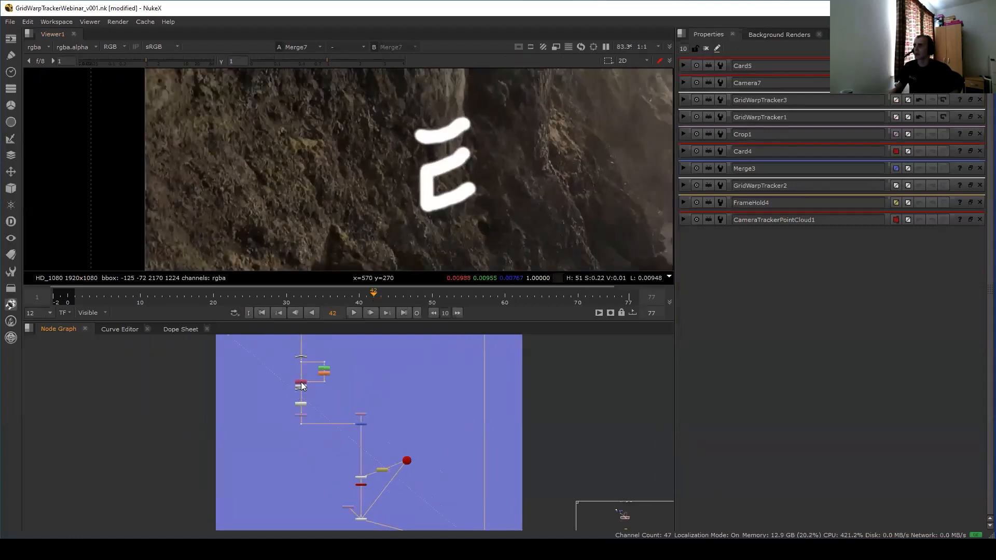
Play the Merge7 composite in an enlarged viewer framed to the whole shot, checking how the symbol sticks.
{"action": "left_click", "coordinate": [370, 312]}
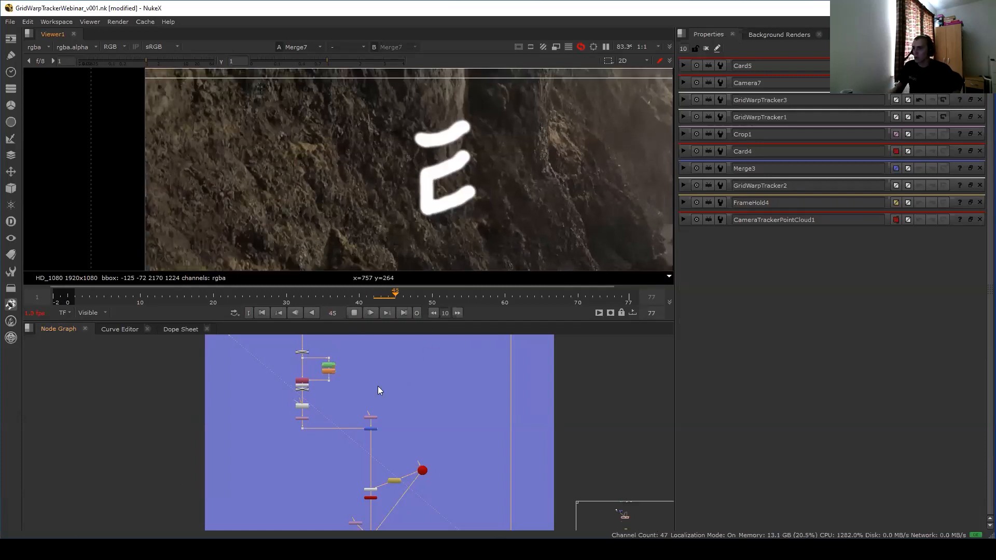
{"action": "key", "text": "space"}
{"action": "key", "text": "f"}
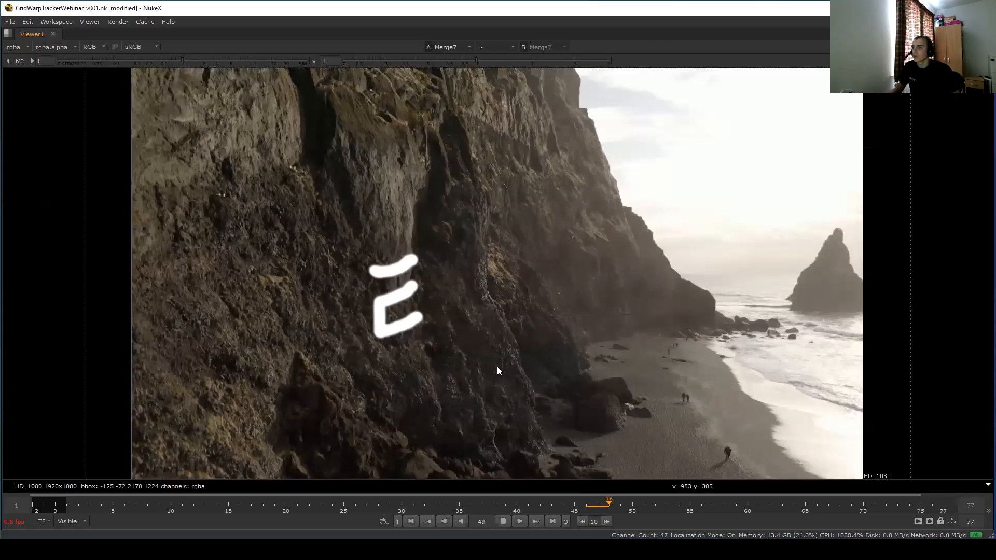
{"action": "left_click", "coordinate": [502, 519]}
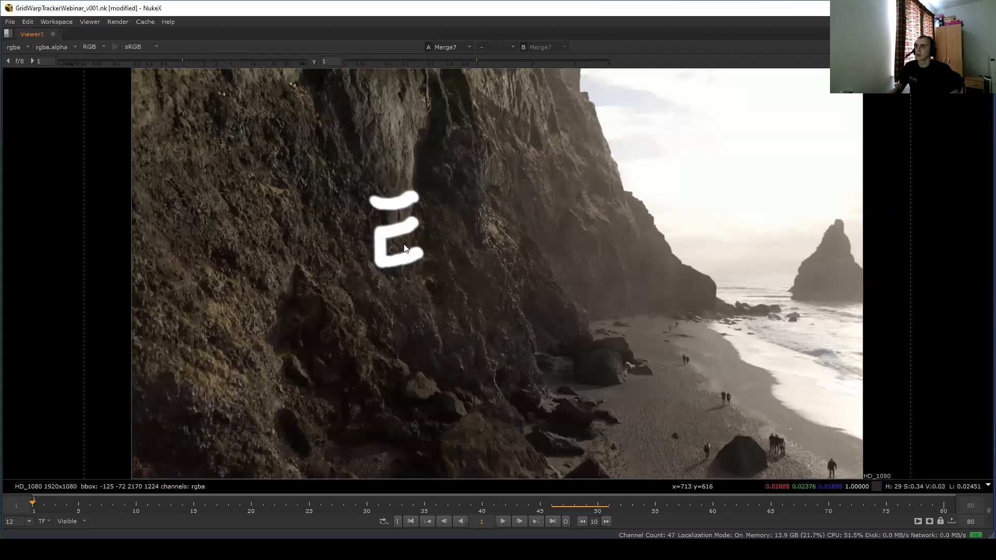
Enable the disabled node below Premult3 to overlay a white grid on the cliff patch.
{"action": "key", "text": "space"}
{"action": "left_click", "coordinate": [303, 388]}
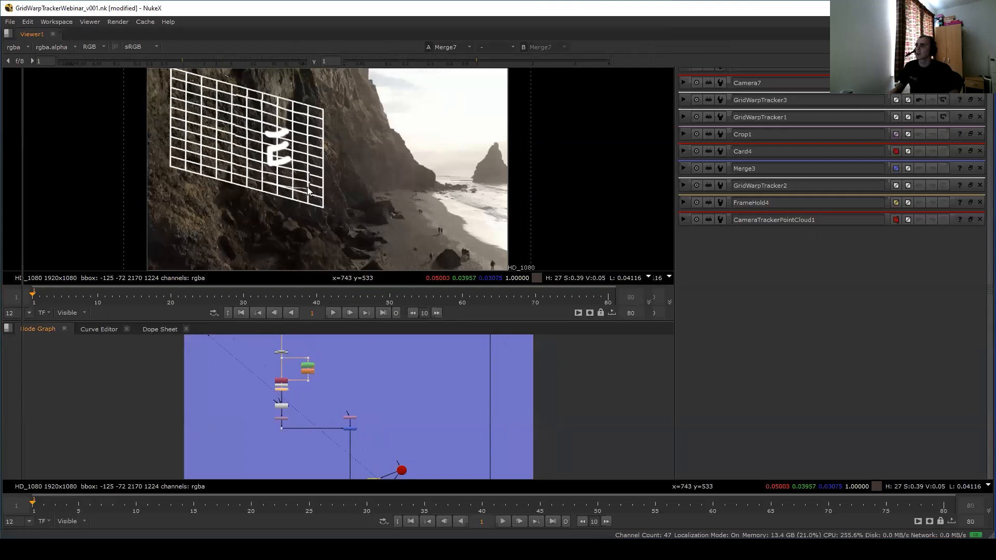
{"action": "key", "text": "space"}
{"action": "key", "text": "space"}
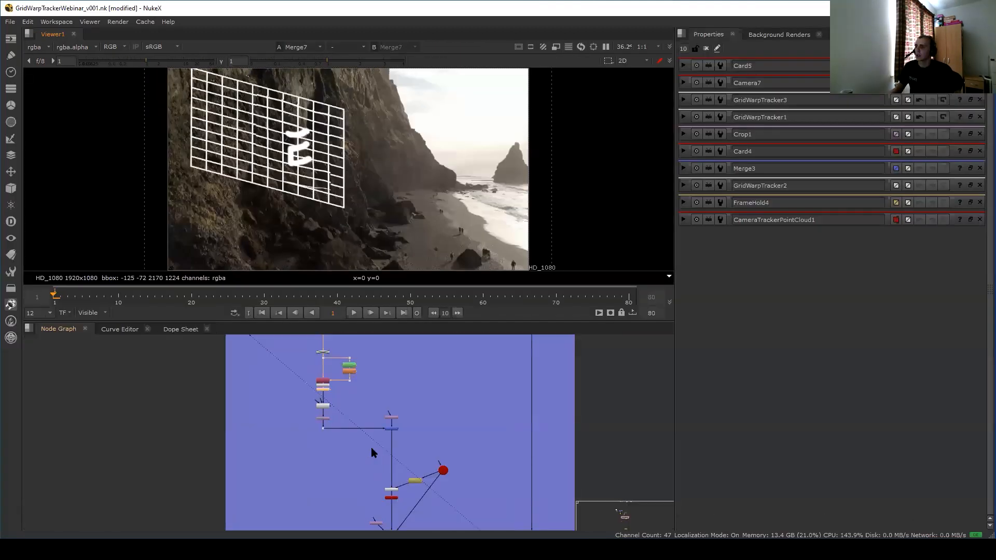
Open the GridWarpTracker3 properties and check the overlaid grid's motion at frames 48, 63 and 16 in the enlarged viewer.
{"action": "double_click", "coordinate": [324, 406]}
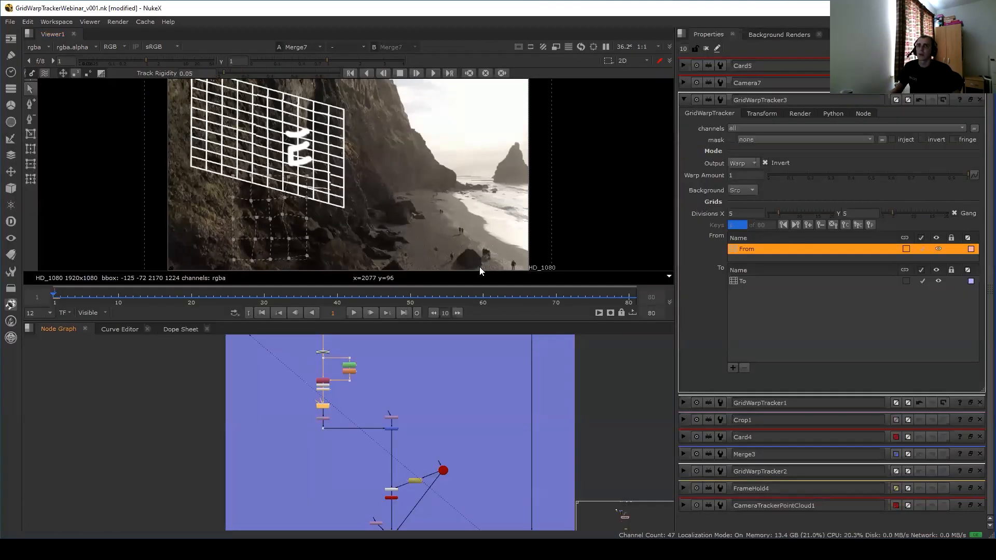
{"action": "key", "text": "space"}
{"action": "scroll", "coordinate": [404, 220], "scroll_direction": "up", "scroll_amount": 2}
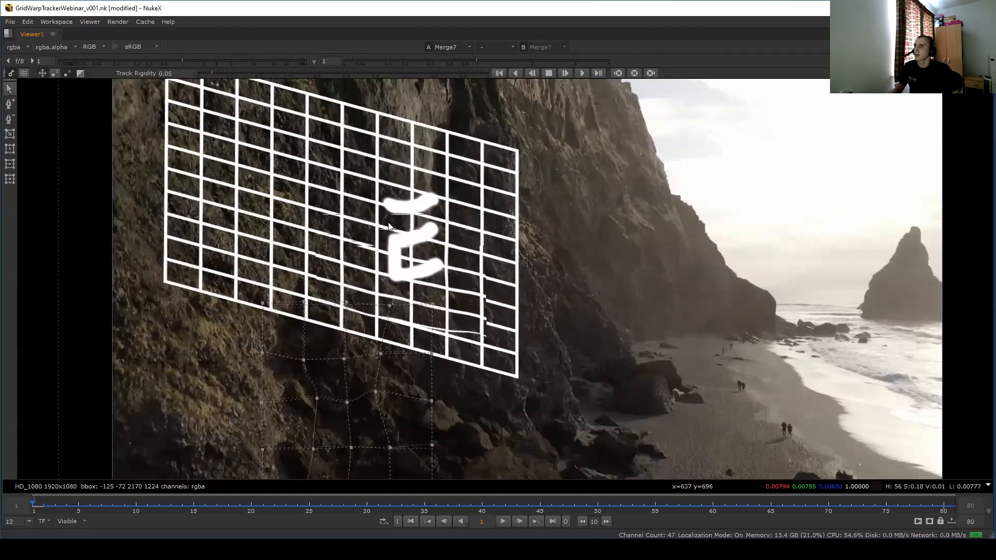
{"action": "left_click", "coordinate": [661, 505]}
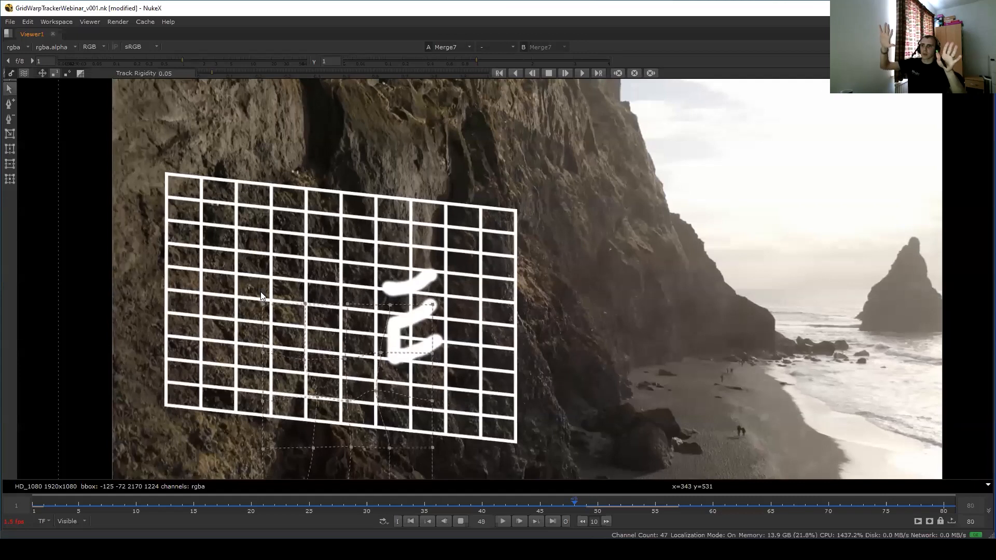
{"action": "left_click", "coordinate": [747, 504]}
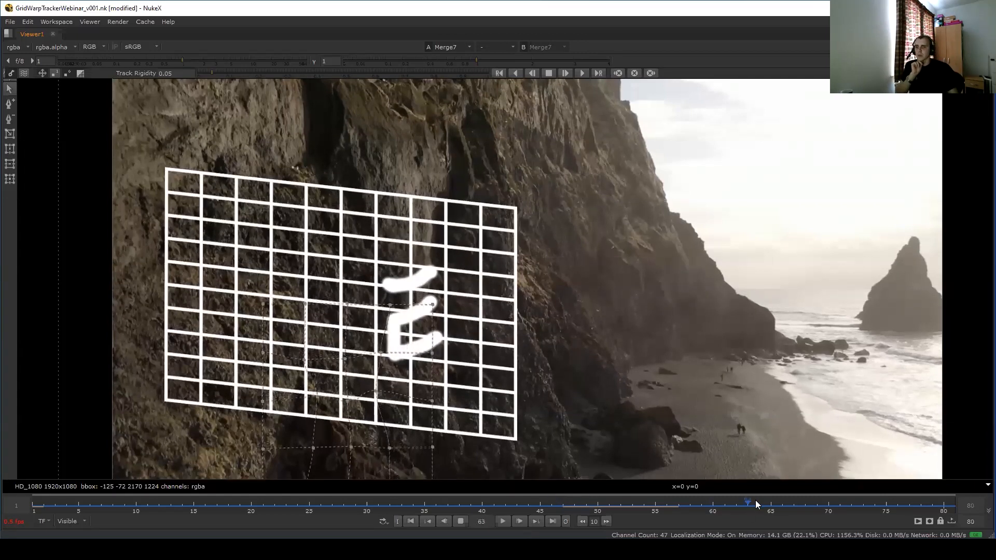
{"action": "left_click", "coordinate": [212, 503]}
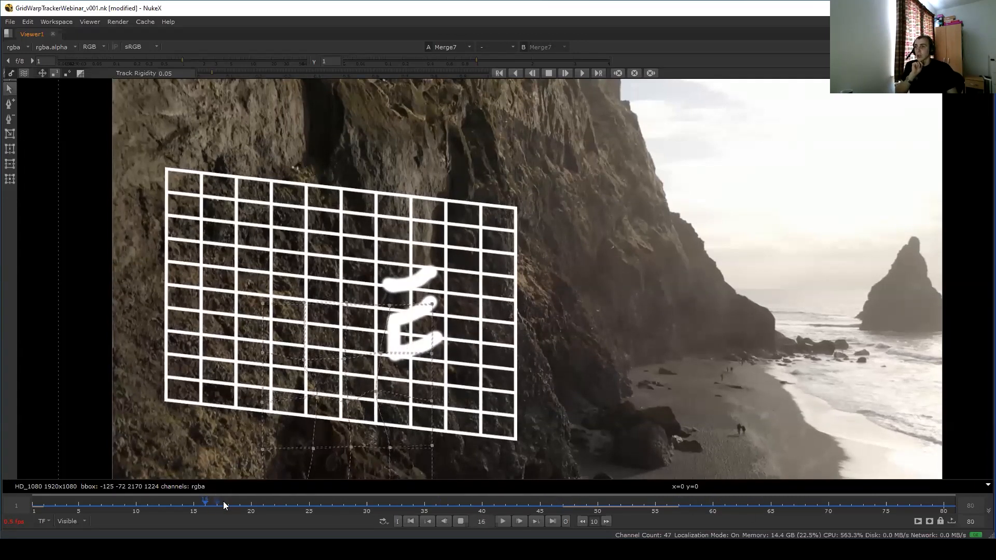
{"action": "left_click", "coordinate": [460, 521]}
Examine the grid lines around the painted symbol up close at frame 14 for warping.
{"action": "scroll", "coordinate": [447, 243], "scroll_direction": "up", "scroll_amount": 3}
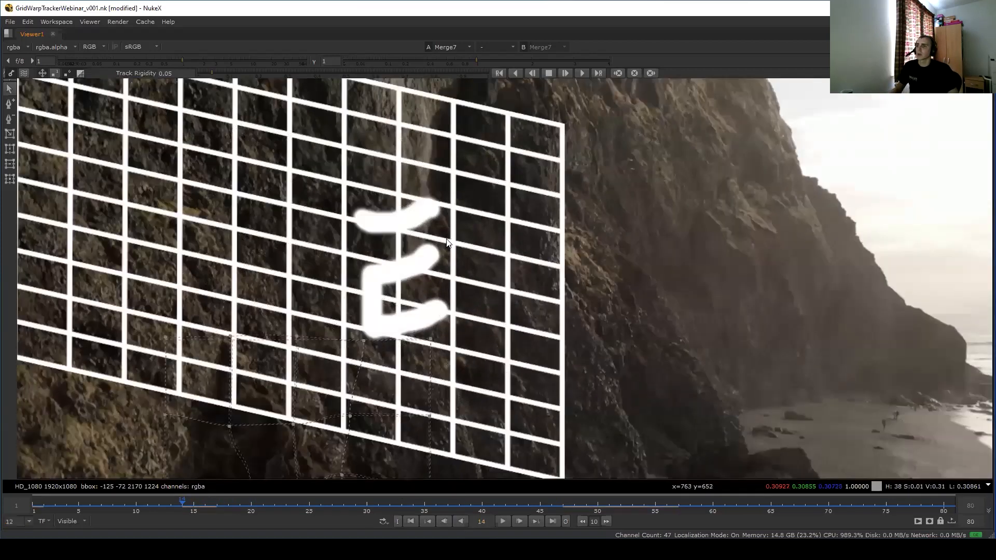
{"action": "scroll", "coordinate": [447, 242], "scroll_direction": "up", "scroll_amount": 2}
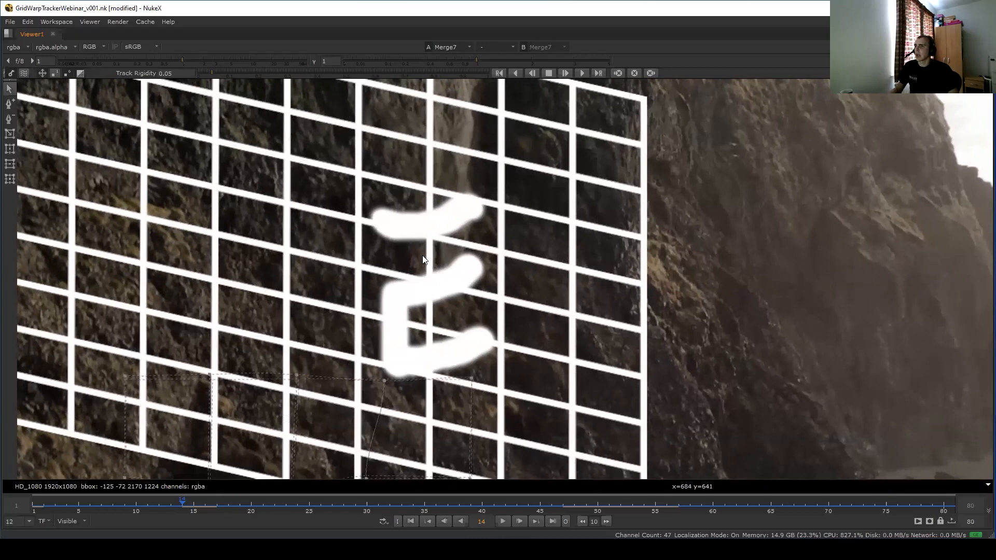
{"action": "middle_click_drag", "start_coordinate": [268, 248], "coordinate": [273, 243]}
{"action": "scroll", "coordinate": [273, 247], "scroll_direction": "up", "scroll_amount": 2}
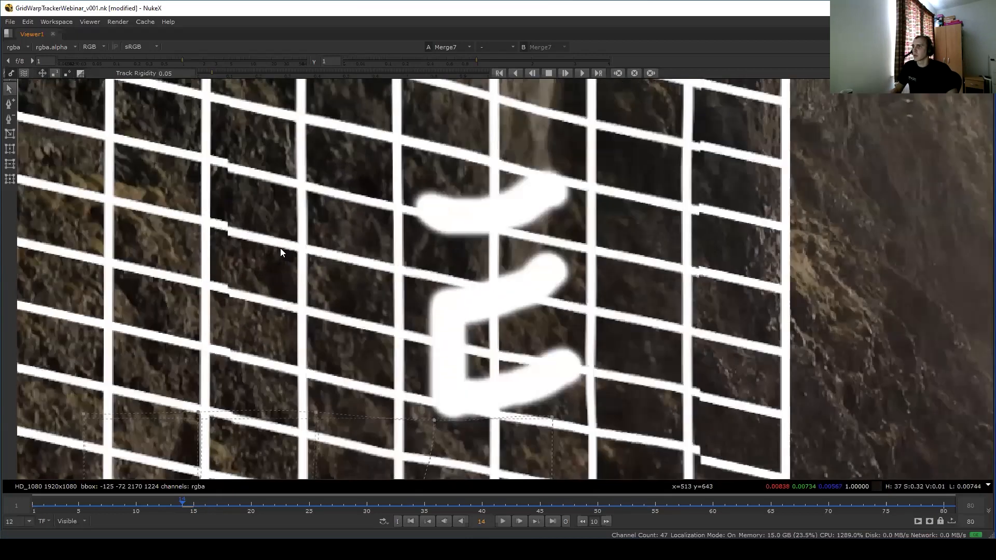
{"action": "scroll", "coordinate": [273, 237], "scroll_direction": "down", "scroll_amount": 2}
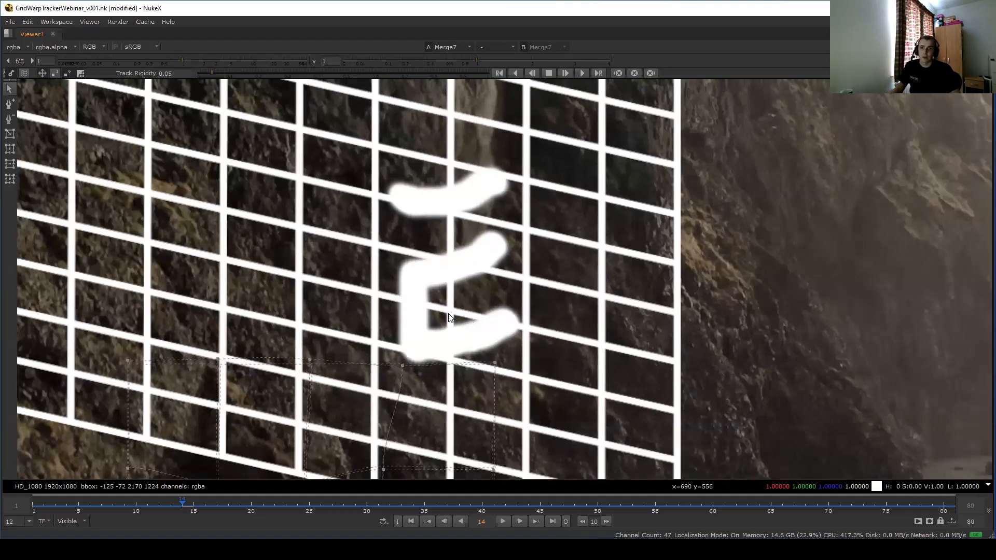
Disconnect the Viewer node from the cliff node setups.
{"action": "key", "text": "space"}
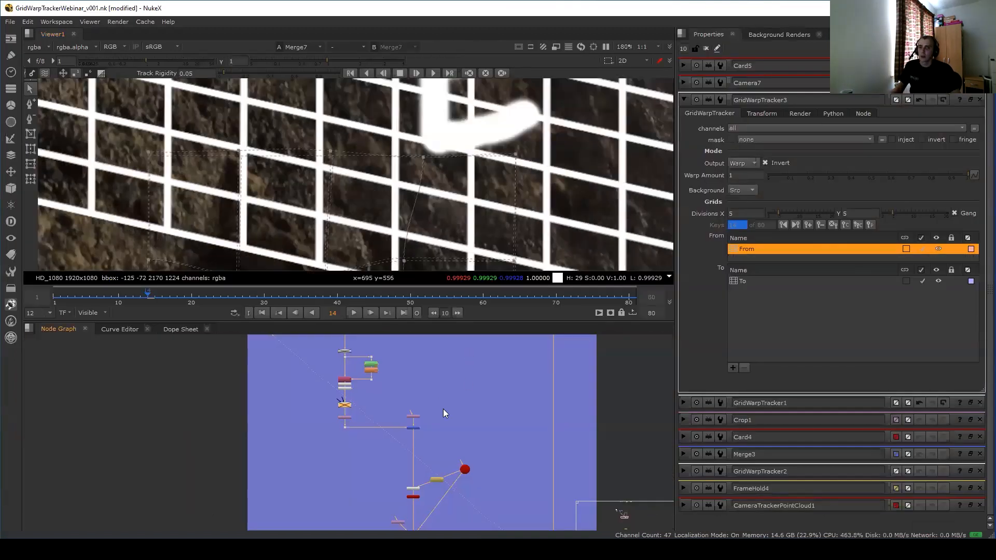
{"action": "scroll", "coordinate": [443, 409], "scroll_direction": "down", "scroll_amount": 6}
{"action": "scroll", "coordinate": [417, 452], "scroll_direction": "down", "scroll_amount": 5}
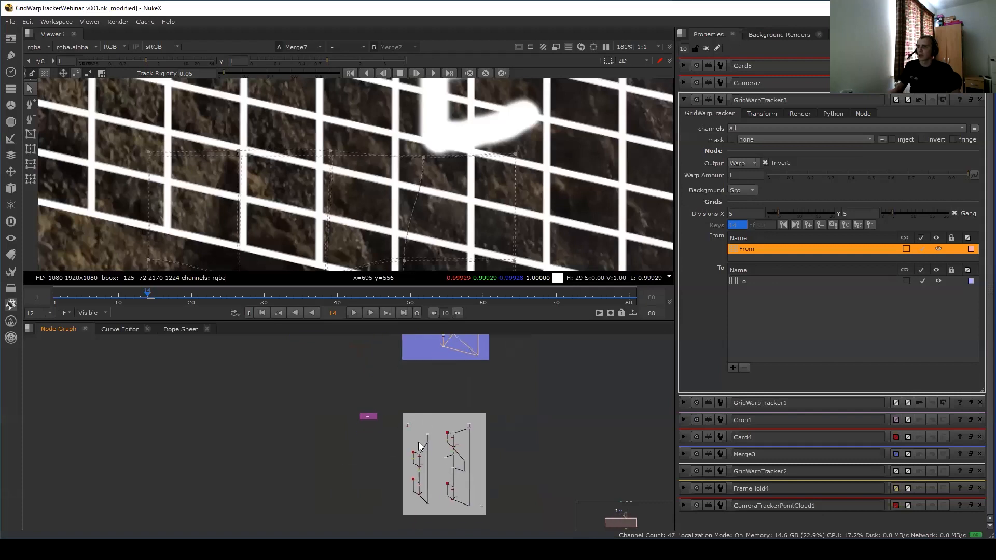
{"action": "key", "text": "space"}
{"action": "scroll", "coordinate": [381, 355], "scroll_direction": "up", "scroll_amount": 5}
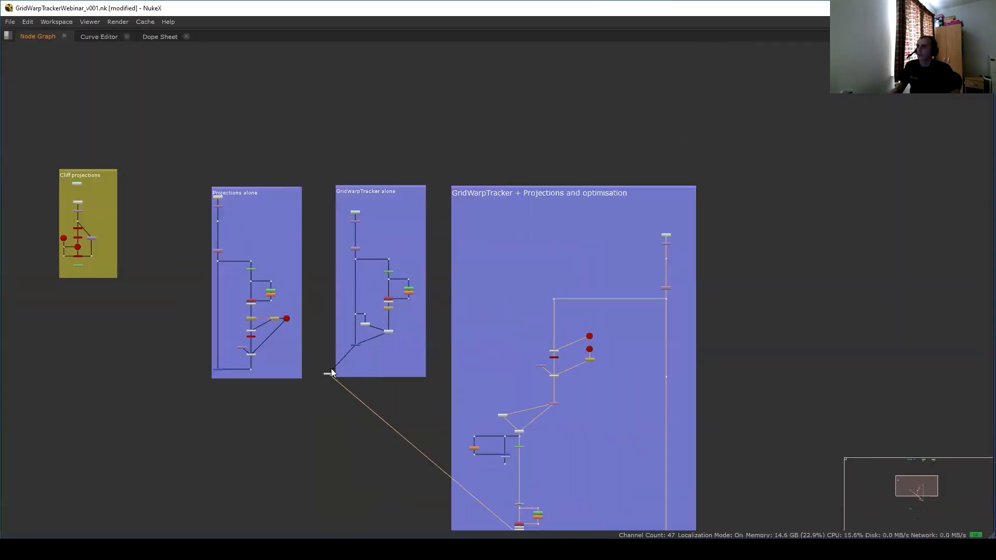
{"action": "left_click_drag", "start_coordinate": [329, 374], "coordinate": [328, 378]}
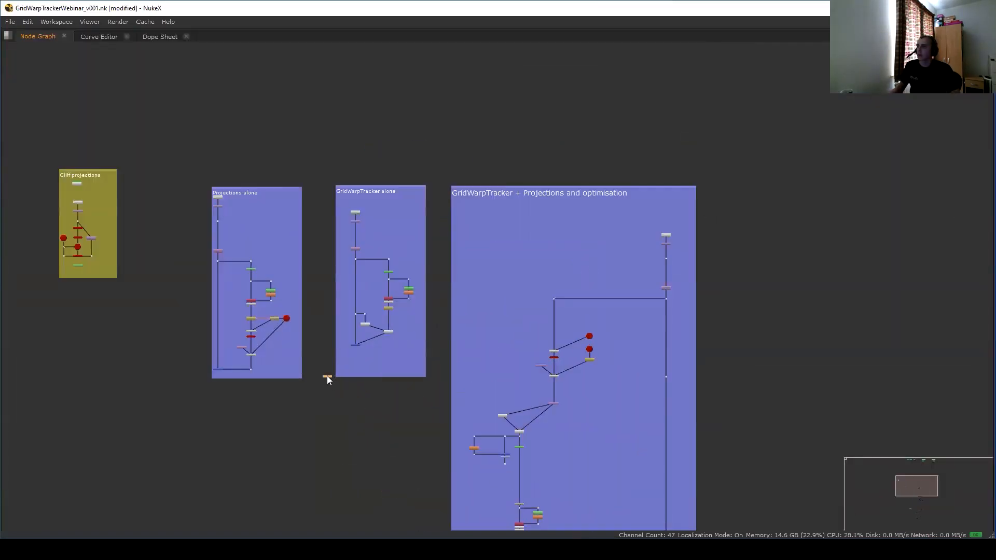
{"action": "key", "text": "space"}
{"action": "key", "text": "f"}
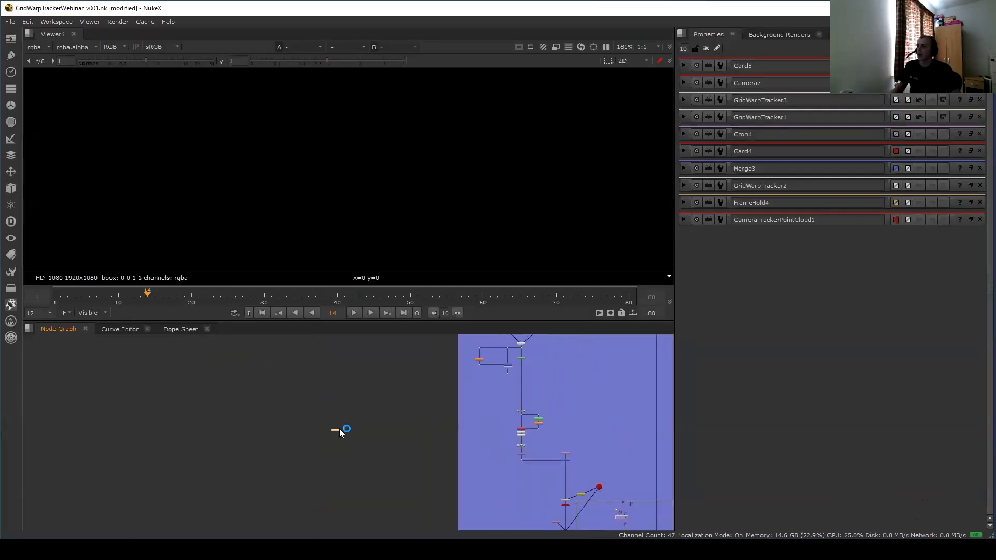
Move the disconnected Viewer node down beside the House Perspective node group.
{"action": "key", "text": "space"}
{"action": "middle_click_drag", "start_coordinate": [353, 467], "coordinate": [423, 189]}
{"action": "scroll", "coordinate": [423, 189], "scroll_direction": "down", "scroll_amount": 1}
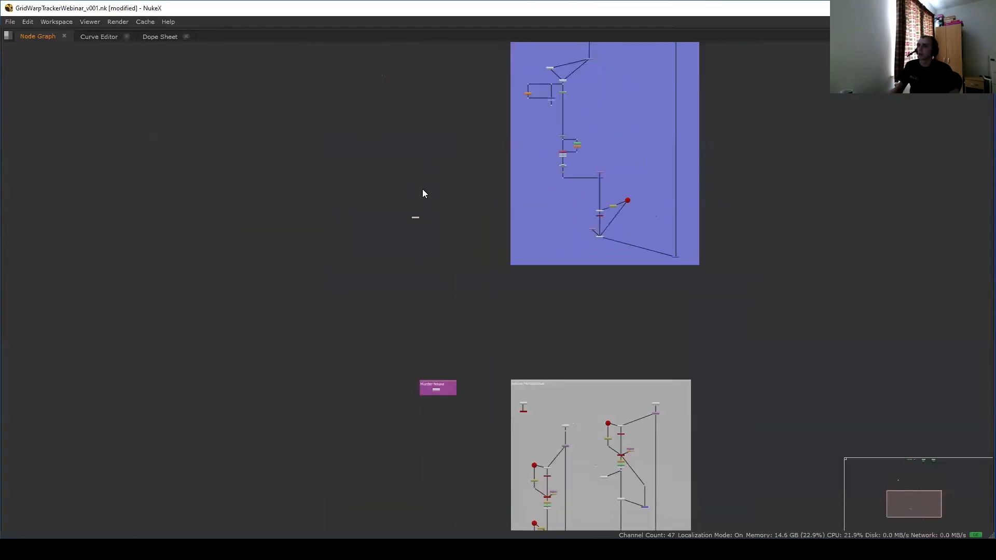
{"action": "scroll", "coordinate": [508, 436], "scroll_direction": "up", "scroll_amount": 2}
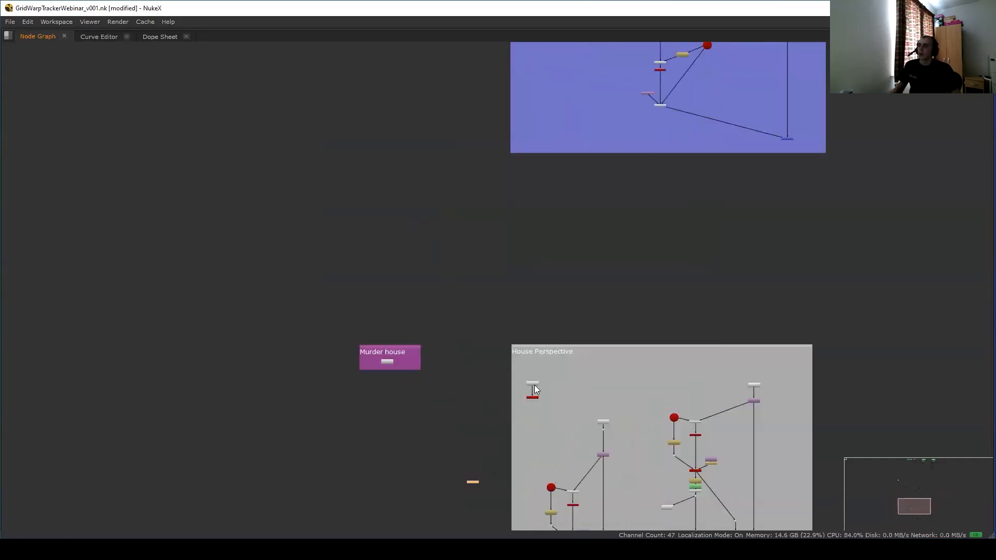
{"action": "scroll", "coordinate": [534, 384], "scroll_direction": "up", "scroll_amount": 1}
{"action": "scroll", "coordinate": [483, 296], "scroll_direction": "up", "scroll_amount": 2}
{"action": "scroll", "coordinate": [485, 311], "scroll_direction": "down", "scroll_amount": 3}
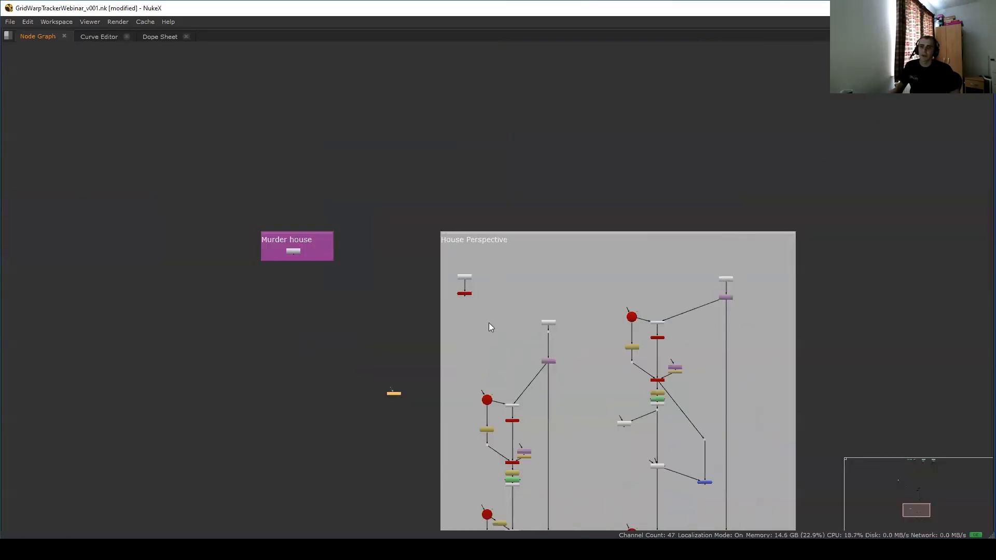
Move the Viewer node to the lower edge of the House Perspective group and fit the LensDistortion plate in the viewer.
{"action": "scroll", "coordinate": [494, 312], "scroll_direction": "up", "scroll_amount": 1}
{"action": "left_click_drag", "start_coordinate": [487, 278], "coordinate": [430, 316]}
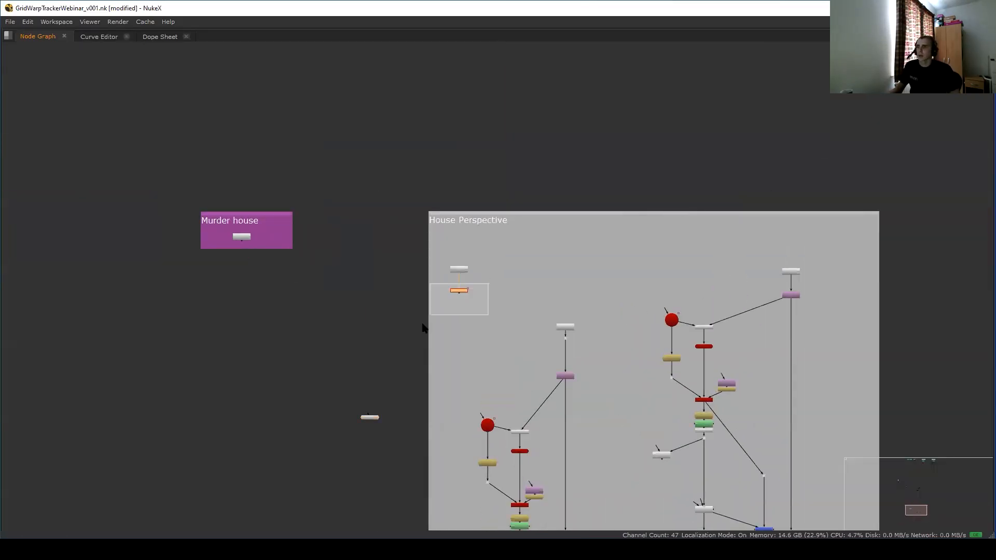
{"action": "middle_click_drag", "start_coordinate": [479, 324], "coordinate": [407, 283]}
{"action": "scroll", "coordinate": [478, 340], "scroll_direction": "down", "scroll_amount": 3}
{"action": "middle_click_drag", "start_coordinate": [624, 515], "coordinate": [546, 360]}
{"action": "scroll", "coordinate": [560, 373], "scroll_direction": "up", "scroll_amount": 2}
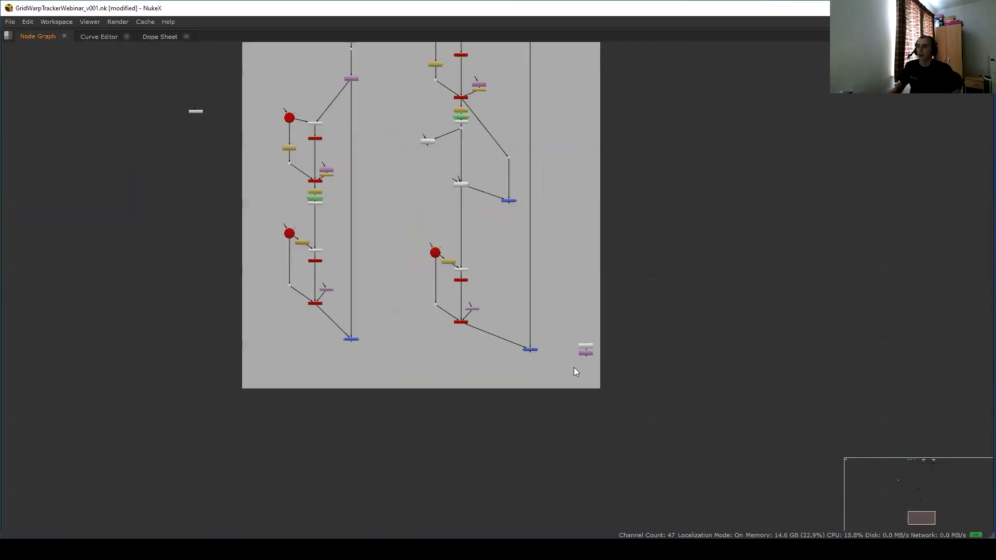
{"action": "scroll", "coordinate": [578, 384], "scroll_direction": "down", "scroll_amount": 1}
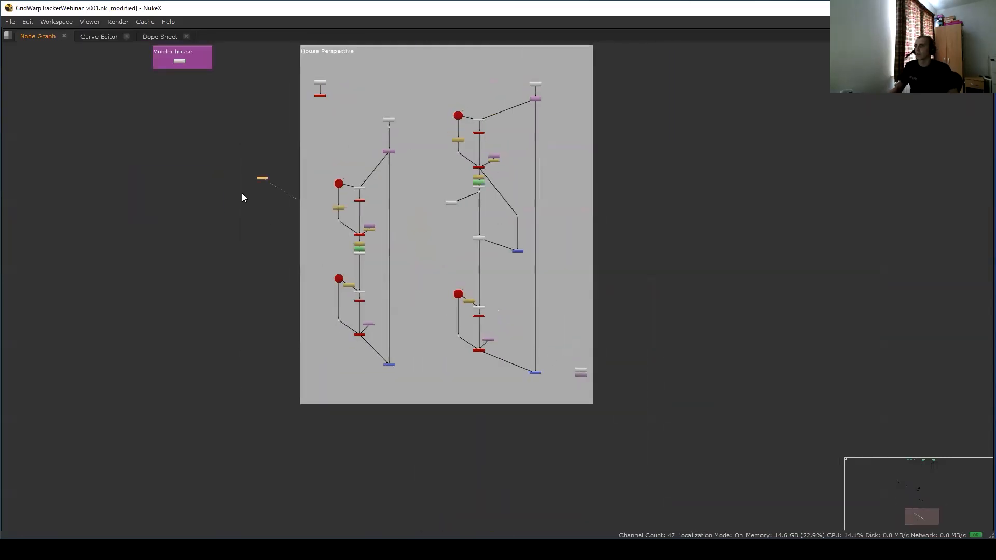
{"action": "key", "text": "space"}
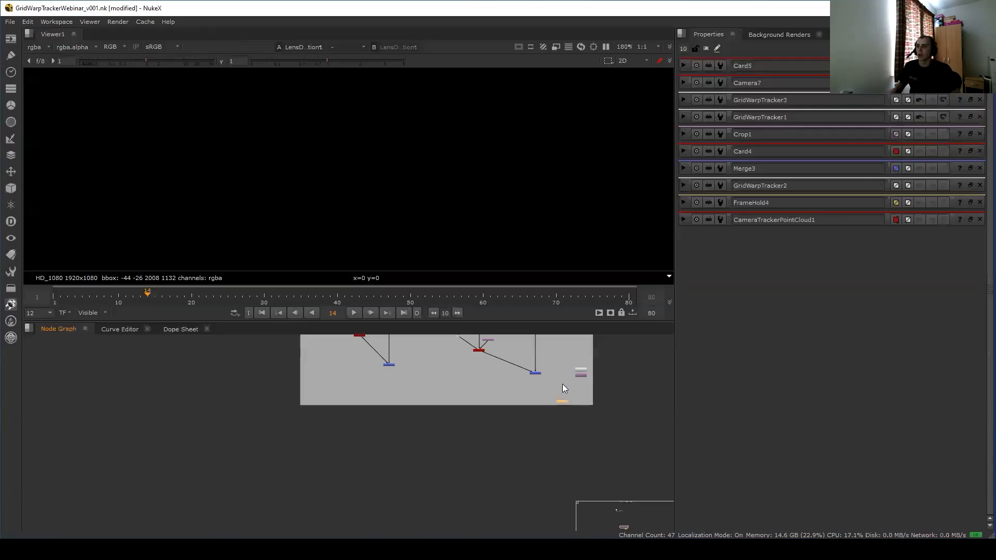
{"action": "key", "text": "f"}
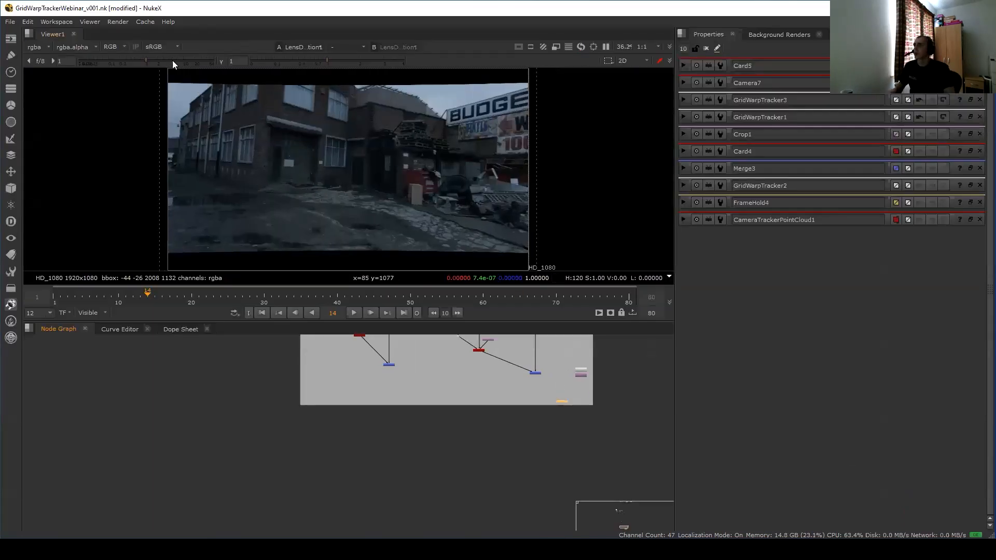
Raise the viewer gain to 5.6 and examine the brick building's doorway and windows up close.
{"action": "left_click", "coordinate": [174, 61]}
{"action": "middle_click_drag", "start_coordinate": [312, 413], "coordinate": [312, 477]}
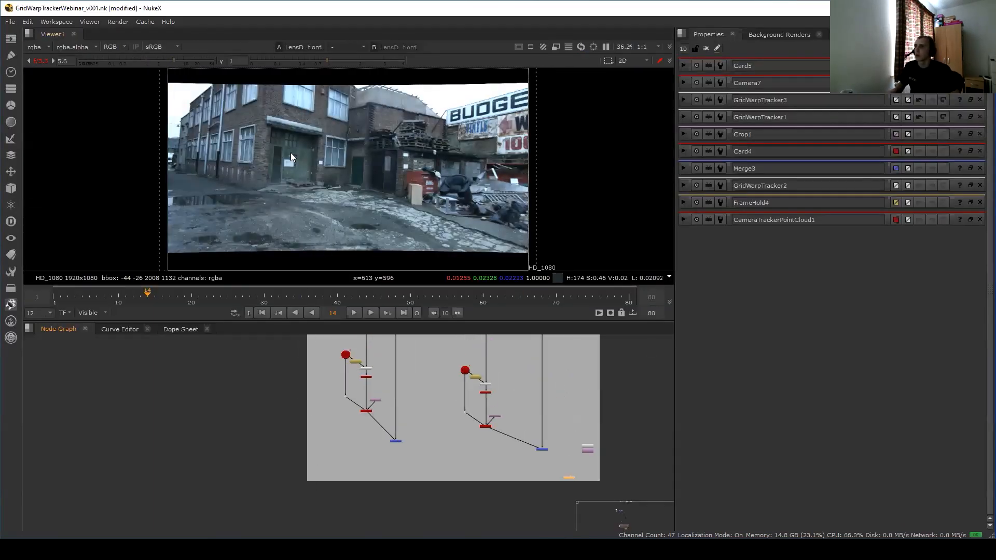
{"action": "scroll", "coordinate": [290, 153], "scroll_direction": "up", "scroll_amount": 3}
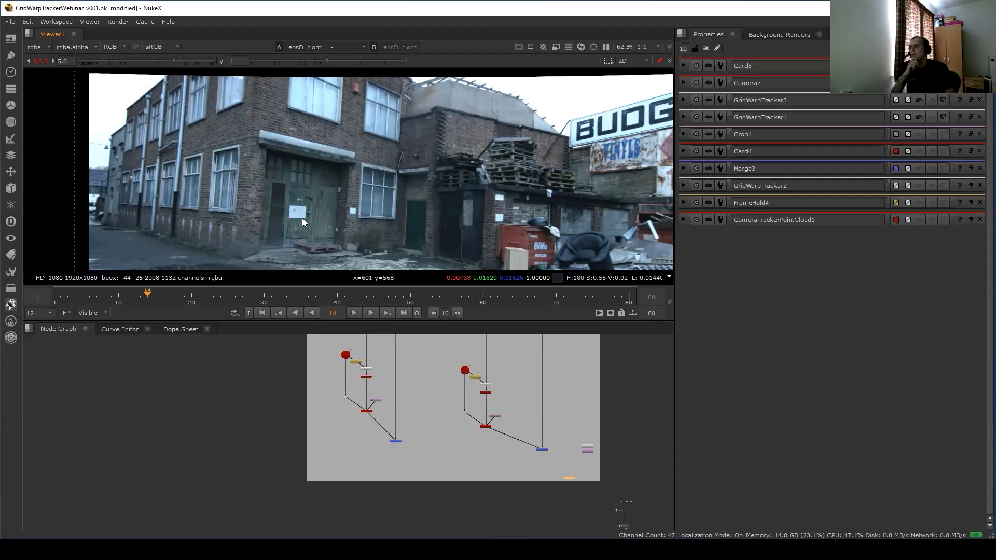
{"action": "middle_click_drag", "start_coordinate": [349, 404], "coordinate": [317, 424]}
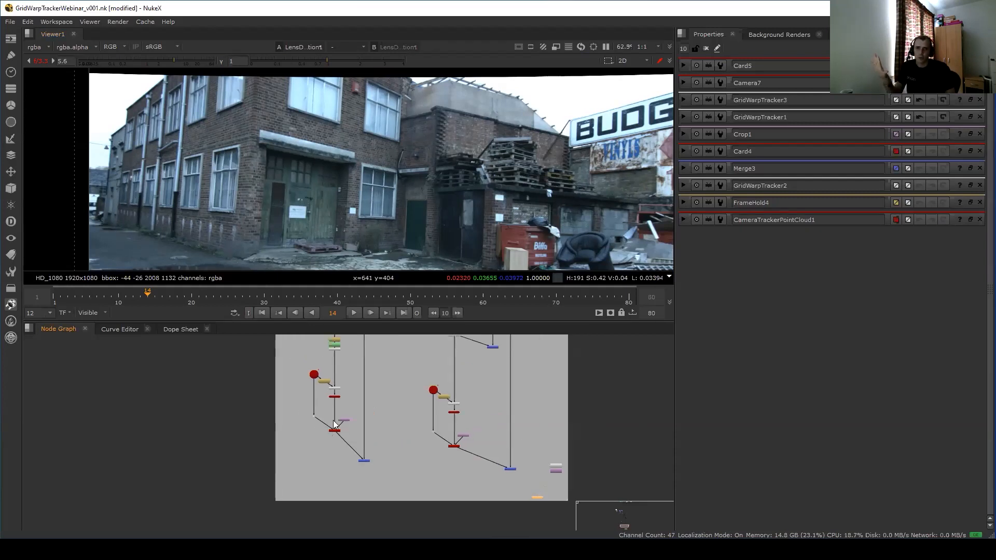
{"action": "scroll", "coordinate": [345, 177], "scroll_direction": "up", "scroll_amount": 1}
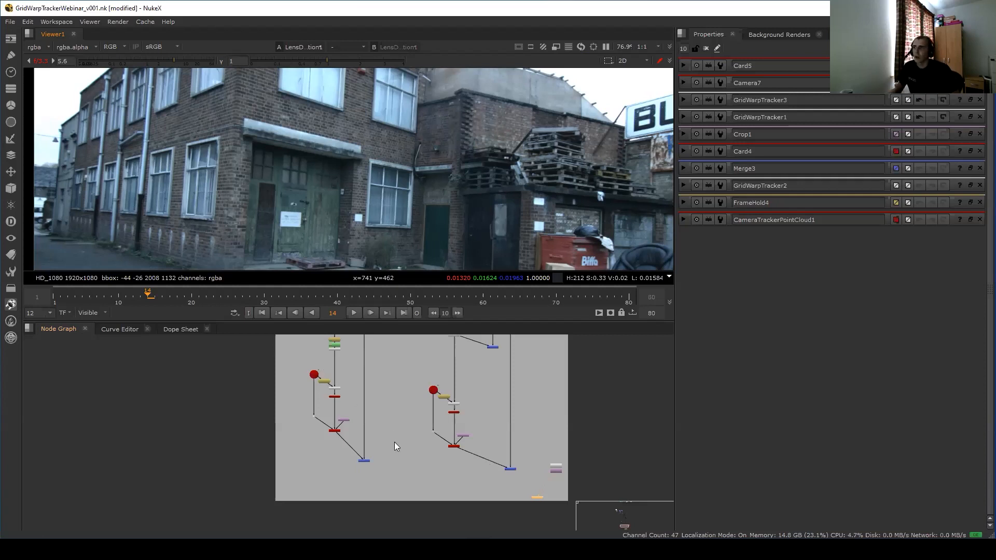
{"action": "middle_click_drag", "start_coordinate": [394, 442], "coordinate": [402, 456]}
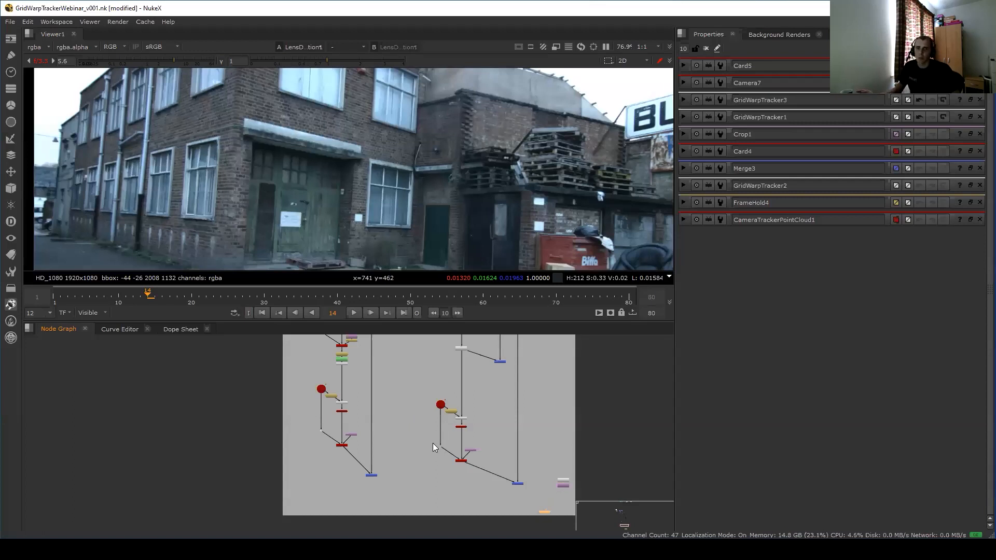
{"action": "scroll", "coordinate": [389, 225], "scroll_direction": "up", "scroll_amount": 4}
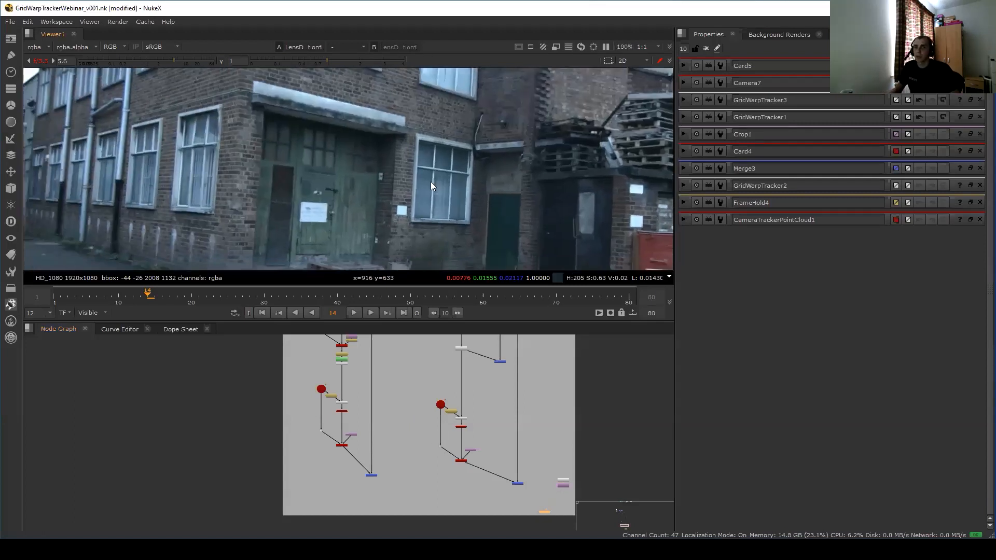
{"action": "scroll", "coordinate": [364, 192], "scroll_direction": "down", "scroll_amount": 1}
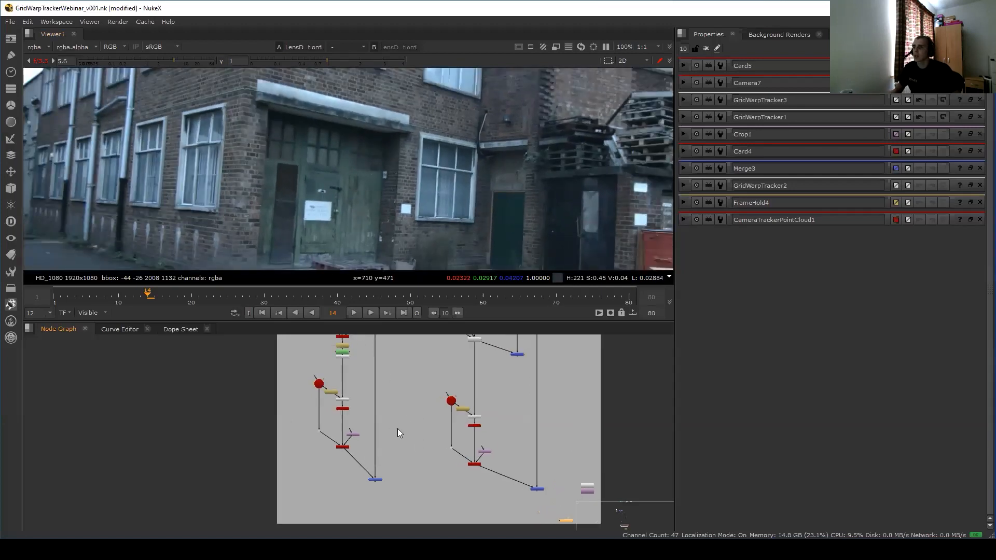
View the output of Merge10 from the first house setup, followed by Merge9 from the second setup.
{"action": "scroll", "coordinate": [389, 457], "scroll_direction": "up", "scroll_amount": 1}
{"action": "key", "text": "1"}
{"action": "left_click", "coordinate": [370, 469]}
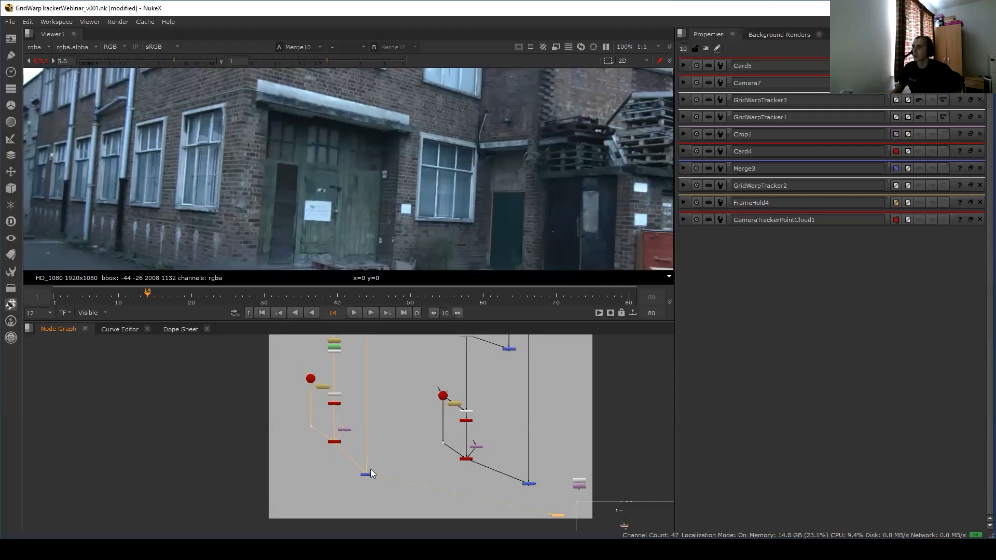
{"action": "middle_click_drag", "start_coordinate": [343, 350], "coordinate": [340, 396]}
{"action": "scroll", "coordinate": [339, 397], "scroll_direction": "up", "scroll_amount": 8}
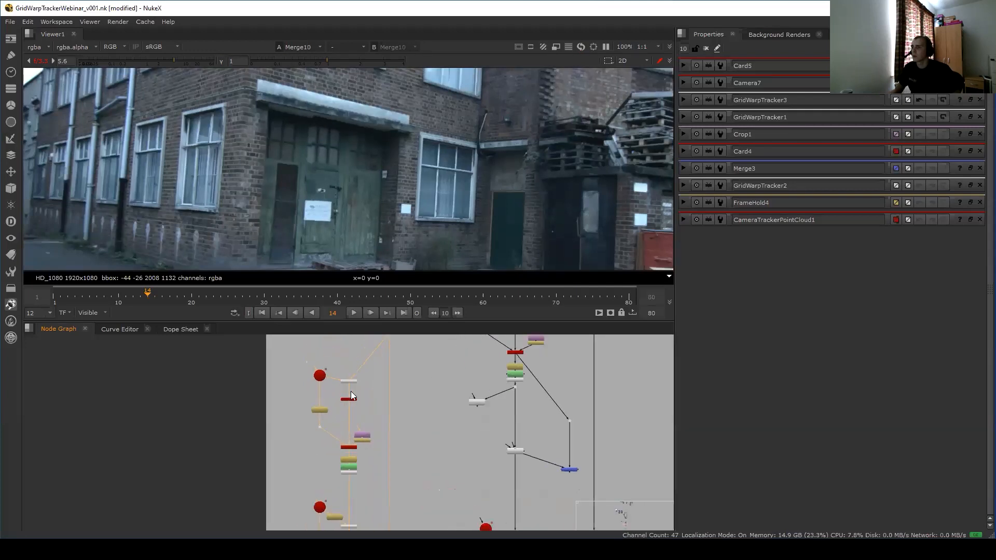
{"action": "scroll", "coordinate": [364, 419], "scroll_direction": "down", "scroll_amount": 6}
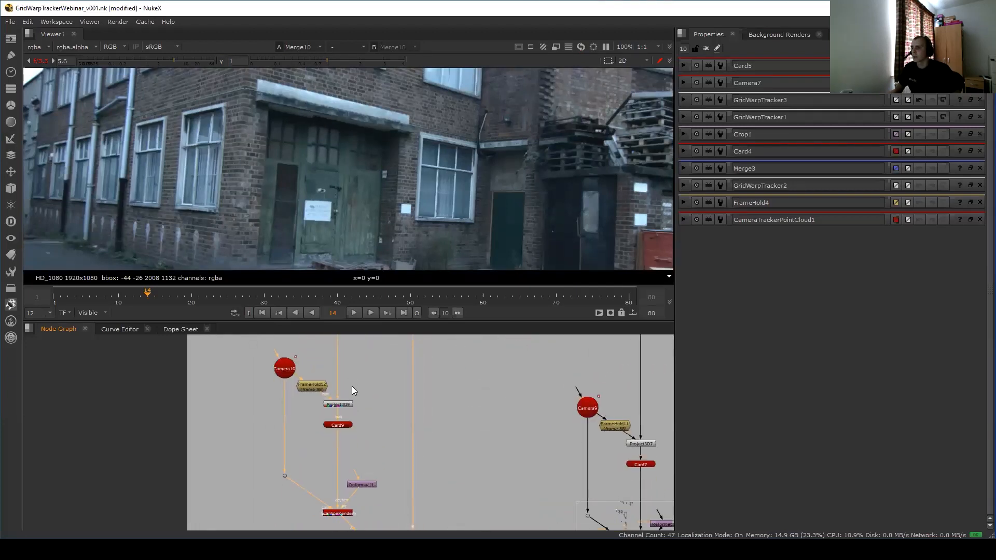
{"action": "left_click", "coordinate": [576, 489]}
{"action": "key", "text": "1"}
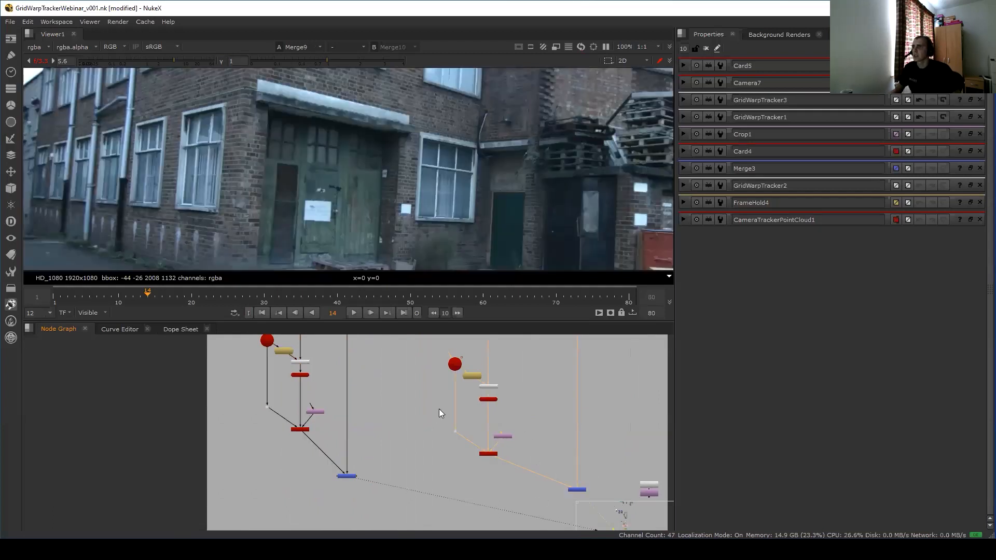
{"action": "key", "text": "alt+x"}
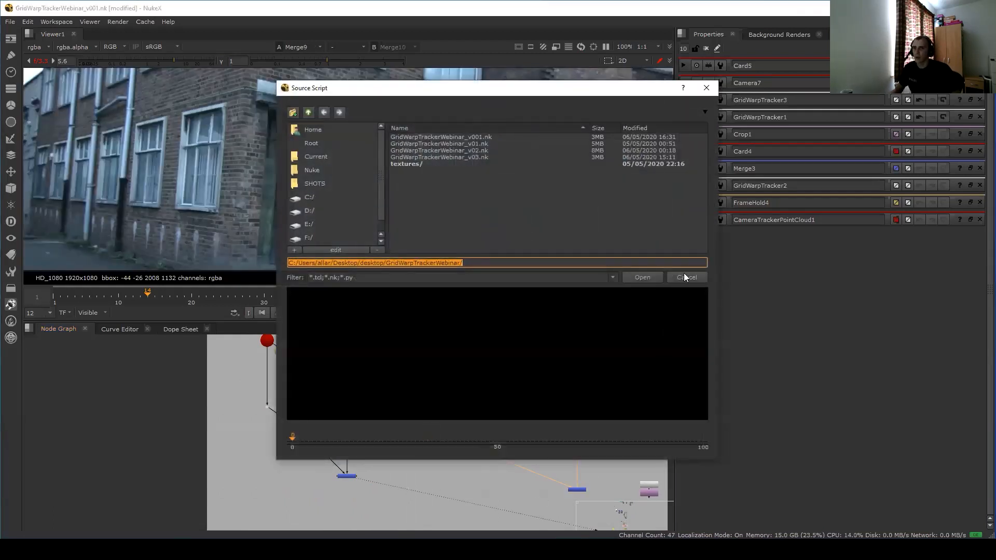
{"action": "left_click", "coordinate": [685, 277]}
Open the GridWarpTracker9 properties and go to its grid keyframe at frame 70.
{"action": "scroll", "coordinate": [488, 401], "scroll_direction": "up", "scroll_amount": 3}
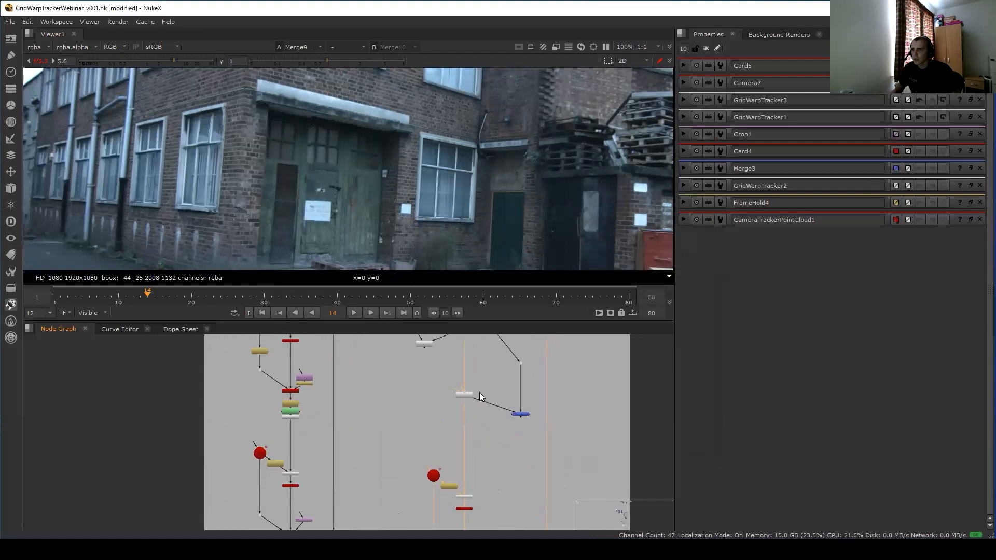
{"action": "double_click", "coordinate": [464, 395]}
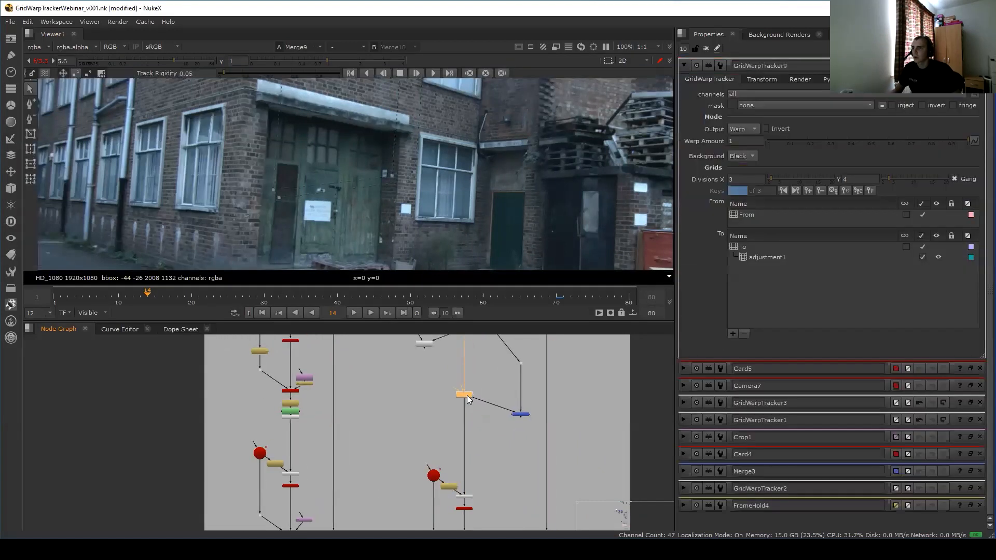
{"action": "left_click", "coordinate": [557, 295]}
{"action": "scroll", "coordinate": [381, 413], "scroll_direction": "down", "scroll_amount": 3}
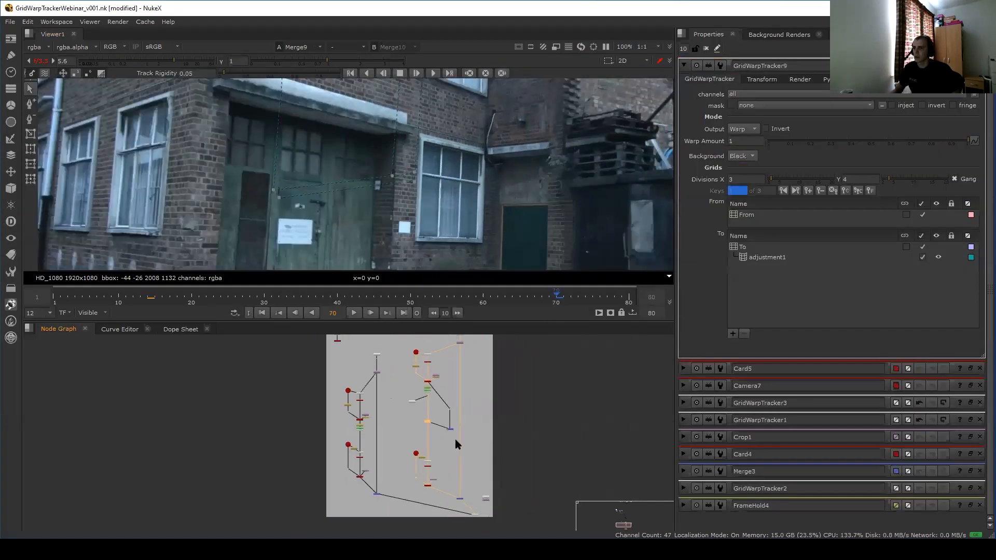
{"action": "scroll", "coordinate": [445, 387], "scroll_direction": "up", "scroll_amount": 5}
{"action": "middle_click_drag", "start_coordinate": [370, 492], "coordinate": [367, 471]}
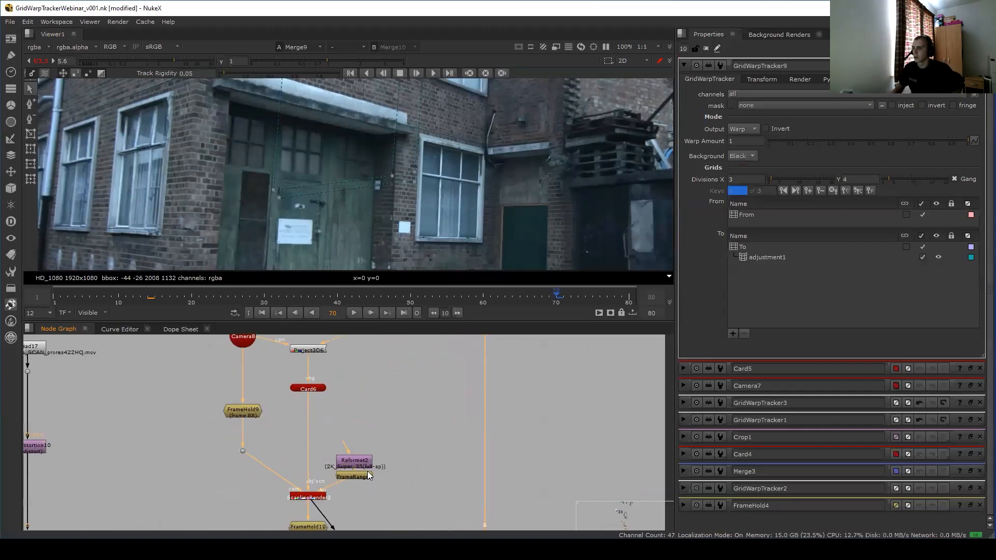
Set the timeline range to Input and check the door patch at the middle keyframe and at frame 111.
{"action": "left_click", "coordinate": [99, 312]}
{"action": "left_click", "coordinate": [103, 332]}
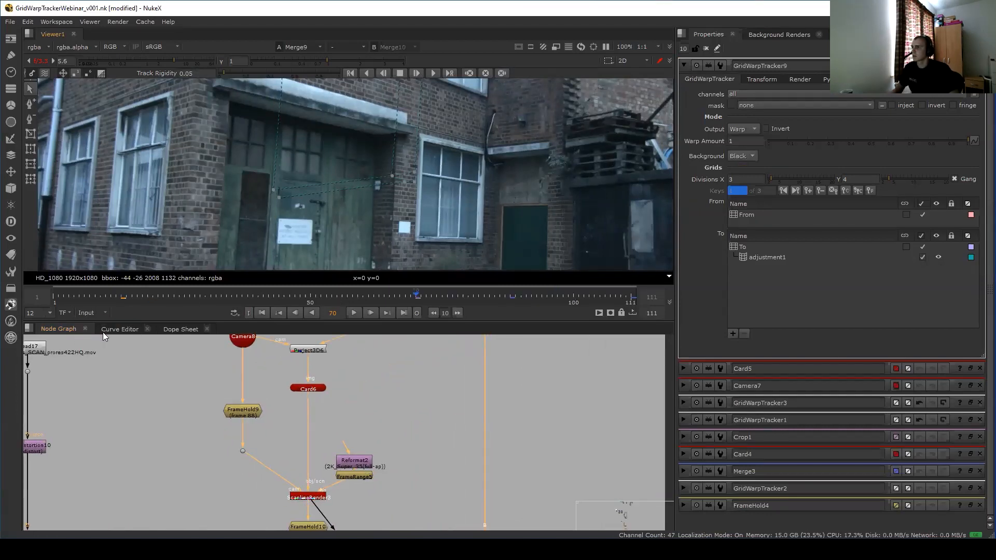
{"action": "scroll", "coordinate": [405, 184], "scroll_direction": "down", "scroll_amount": 2}
{"action": "left_click", "coordinate": [629, 298]}
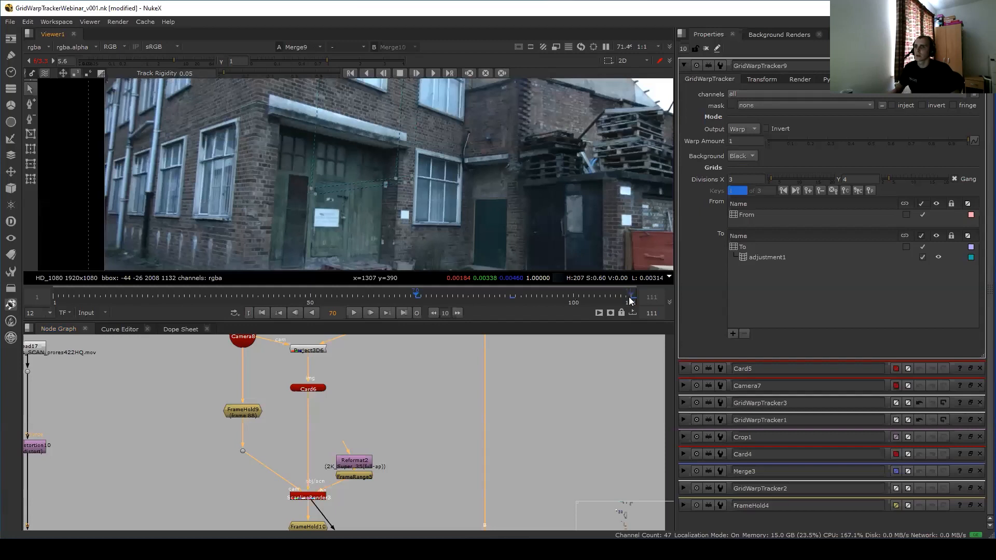
{"action": "left_click", "coordinate": [510, 297]}
{"action": "scroll", "coordinate": [363, 234], "scroll_direction": "down", "scroll_amount": 1}
{"action": "middle_click_drag", "start_coordinate": [408, 426], "coordinate": [395, 390]}
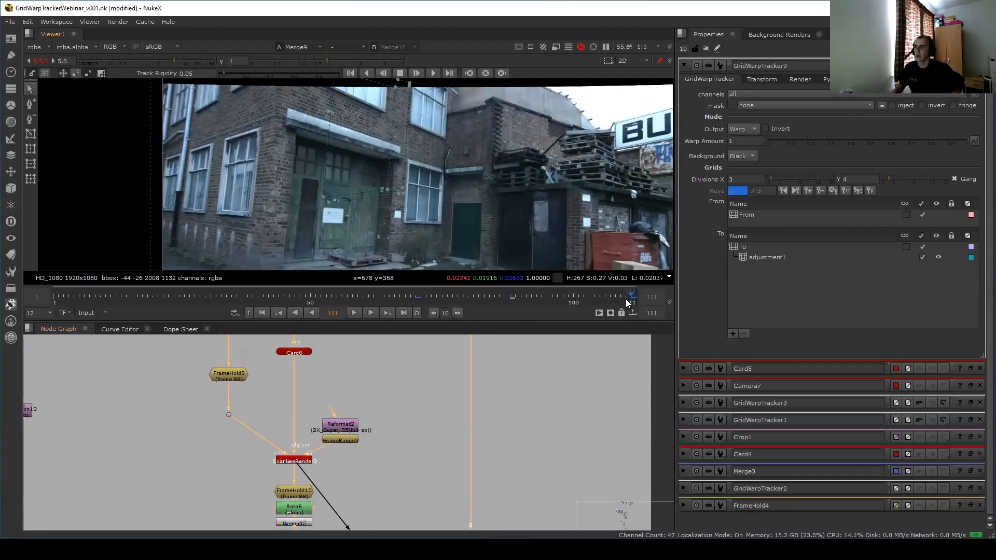
{"action": "left_click", "coordinate": [627, 297]}
{"action": "middle_click_drag", "start_coordinate": [433, 244], "coordinate": [454, 170]}
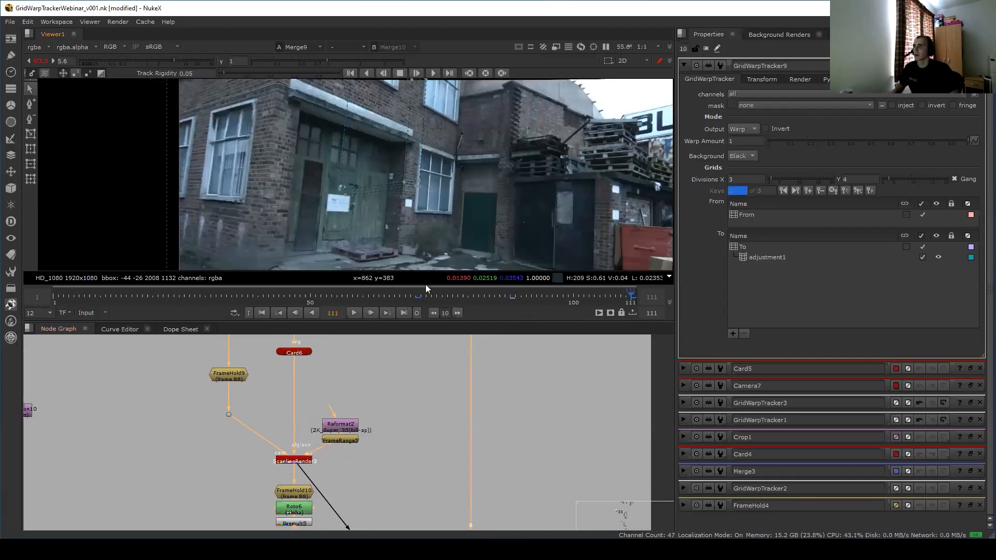
Open the Premult5 node and view the isolated door patch before the grid warp.
{"action": "scroll", "coordinate": [415, 384], "scroll_direction": "down", "scroll_amount": 6}
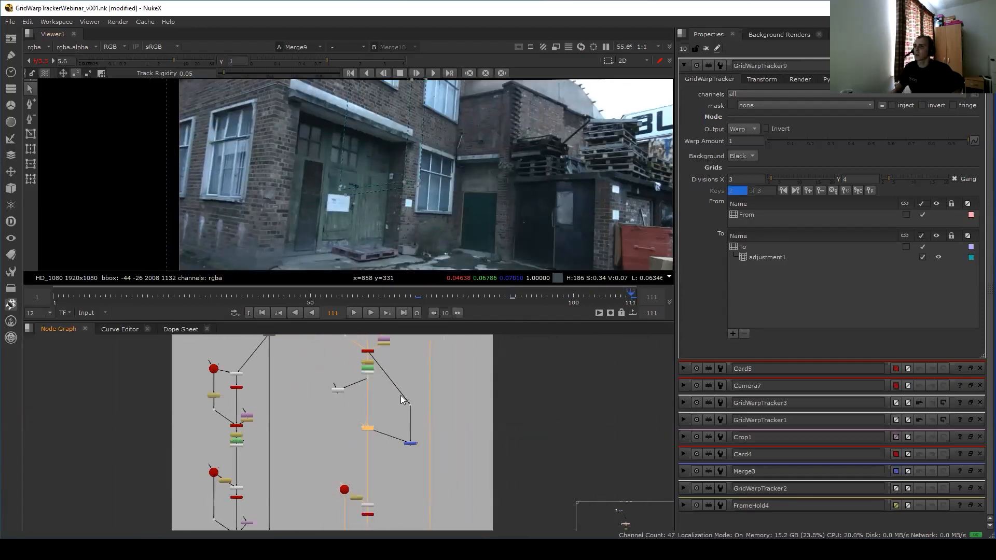
{"action": "scroll", "coordinate": [383, 389], "scroll_direction": "up", "scroll_amount": 2}
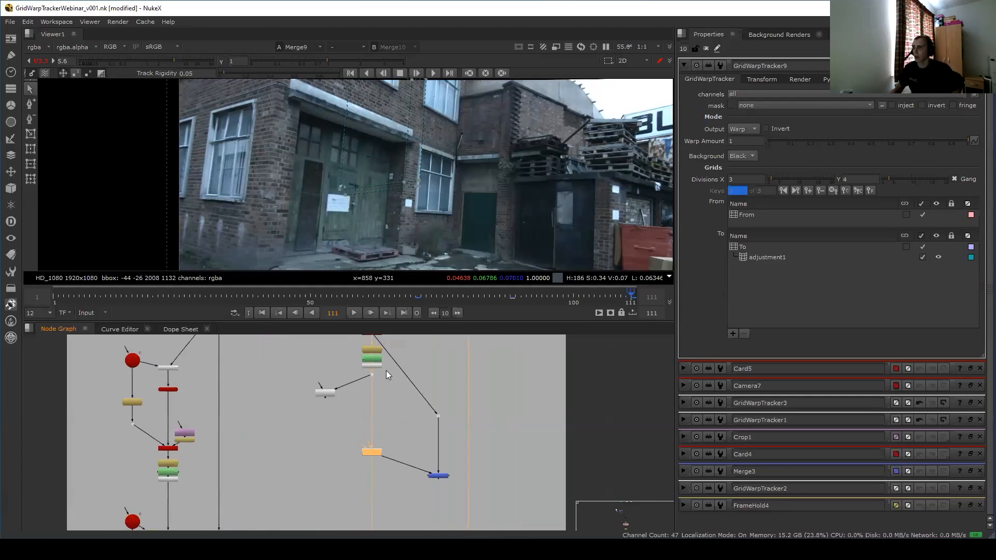
{"action": "double_click", "coordinate": [379, 365]}
{"action": "key", "text": "1"}
{"action": "scroll", "coordinate": [394, 181], "scroll_direction": "up", "scroll_amount": 2}
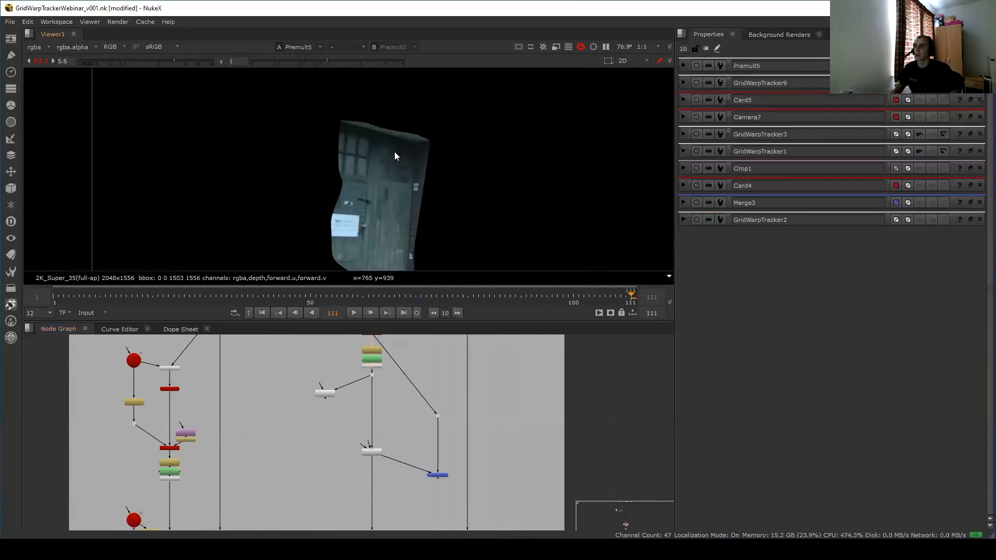
View GridWarpTracker9's output and compare the door patch with the node disabled and enabled.
{"action": "middle_click_drag", "start_coordinate": [379, 484], "coordinate": [376, 420]}
{"action": "scroll", "coordinate": [375, 419], "scroll_direction": "down", "scroll_amount": 2}
{"action": "scroll", "coordinate": [386, 372], "scroll_direction": "up", "scroll_amount": 3}
{"action": "double_click", "coordinate": [377, 412]}
{"action": "key", "text": "1"}
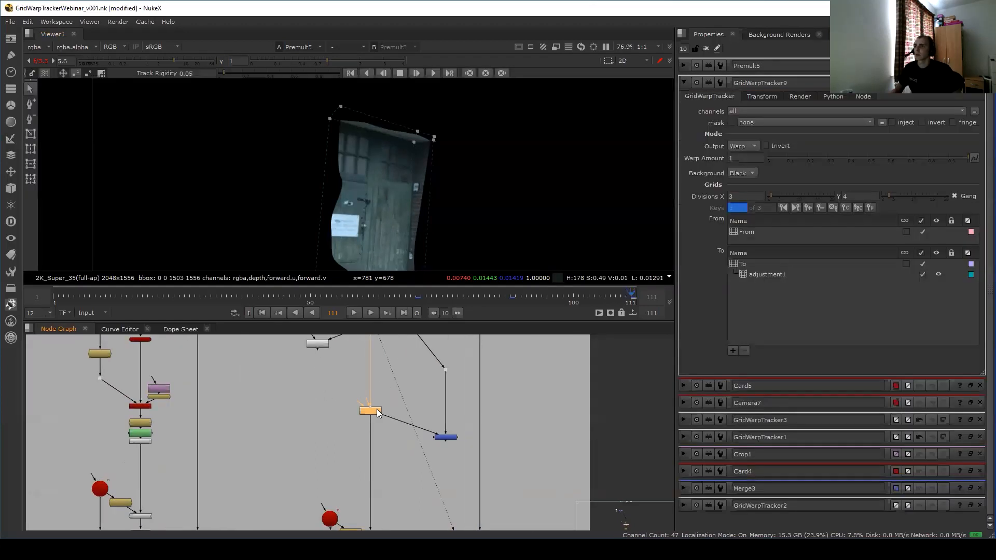
{"action": "scroll", "coordinate": [467, 201], "scroll_direction": "up", "scroll_amount": 3}
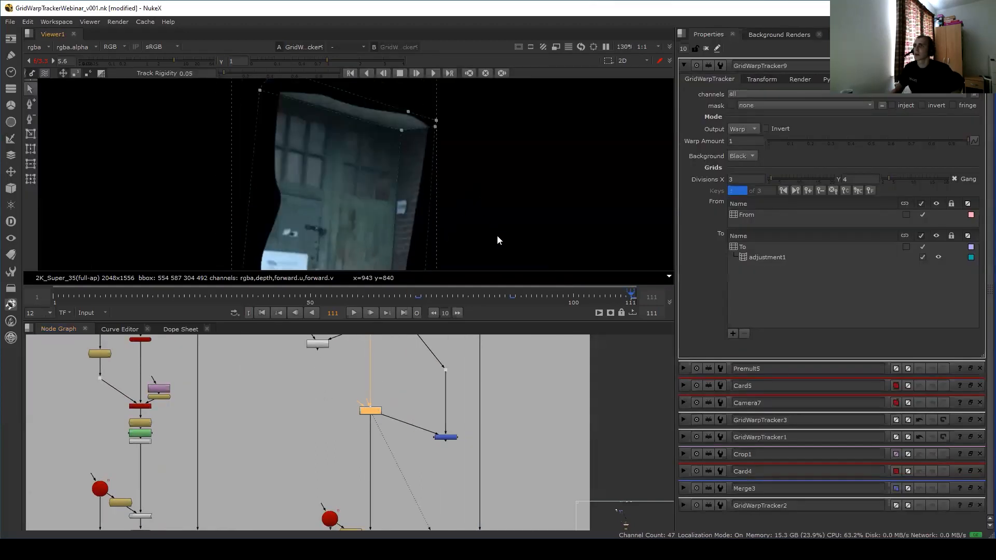
{"action": "middle_click_drag", "start_coordinate": [392, 398], "coordinate": [390, 449]}
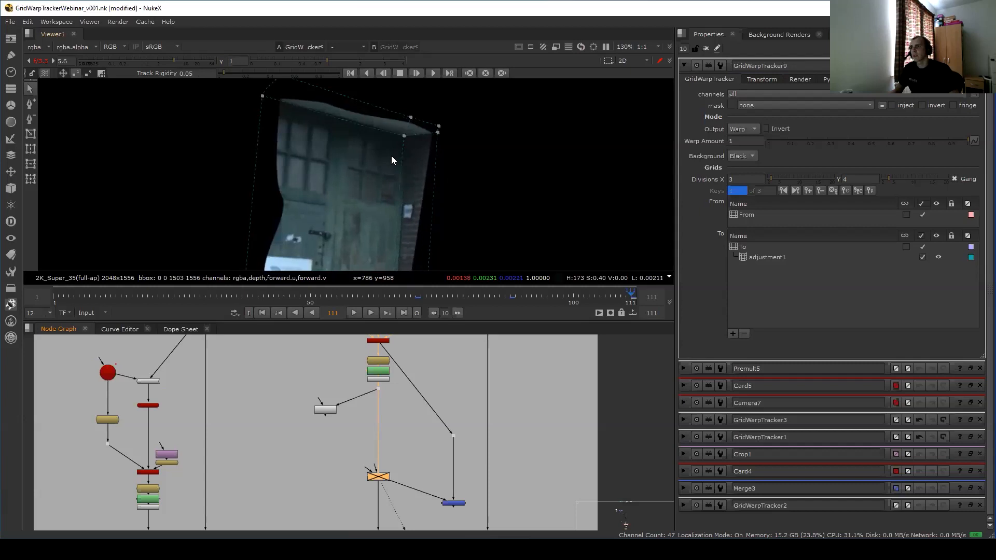
{"action": "key", "text": "d"}
{"action": "key", "text": "d"}
Set the render mode of Card6 to textured+wireframe and check the grid lines across the door patch.
{"action": "scroll", "coordinate": [381, 384], "scroll_direction": "down", "scroll_amount": 3}
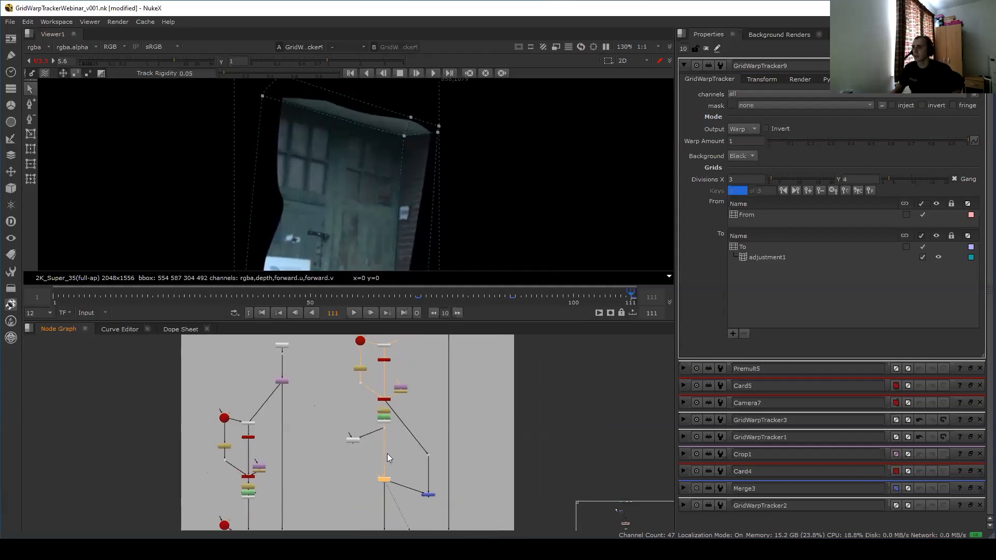
{"action": "double_click", "coordinate": [384, 366]}
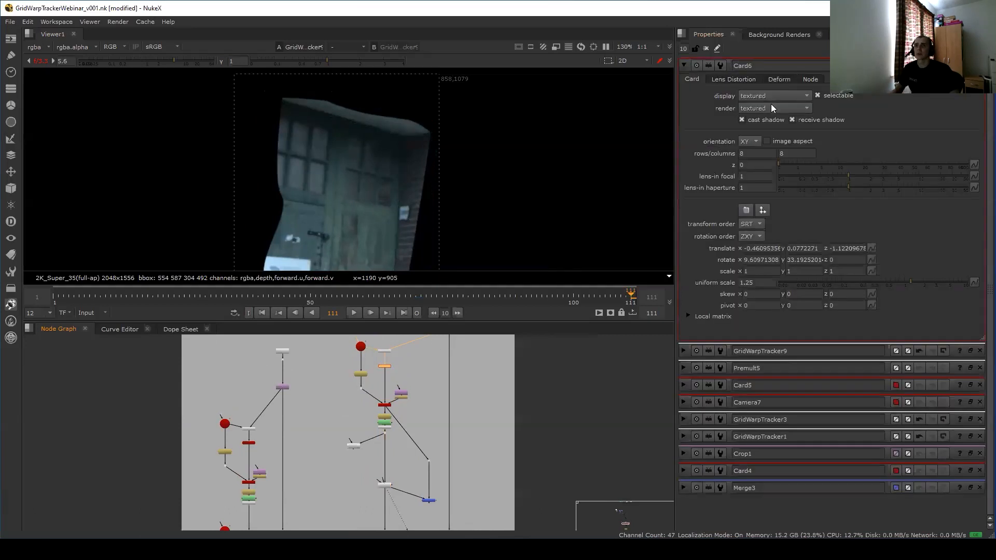
{"action": "left_click", "coordinate": [771, 107]}
{"action": "left_click", "coordinate": [775, 120]}
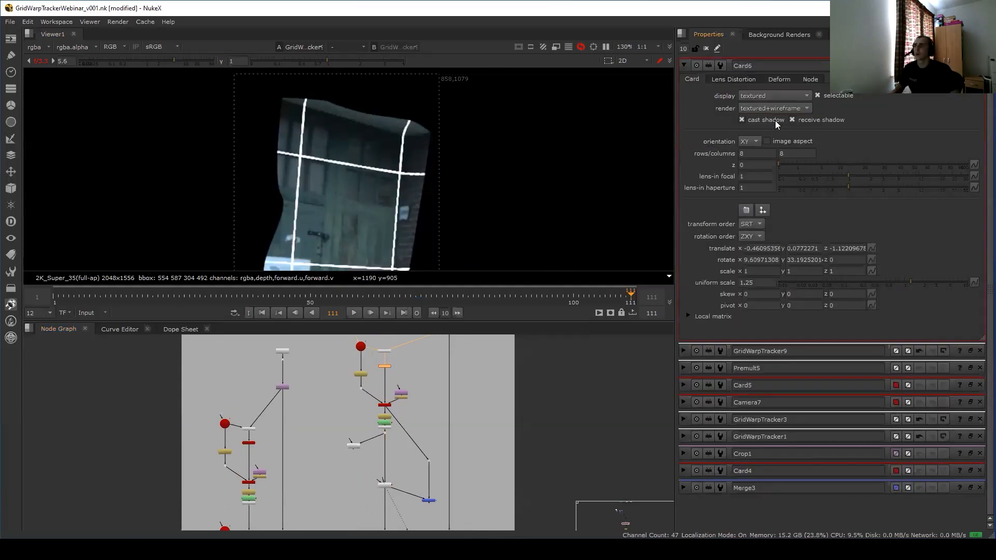
{"action": "scroll", "coordinate": [528, 169], "scroll_direction": "down", "scroll_amount": 3}
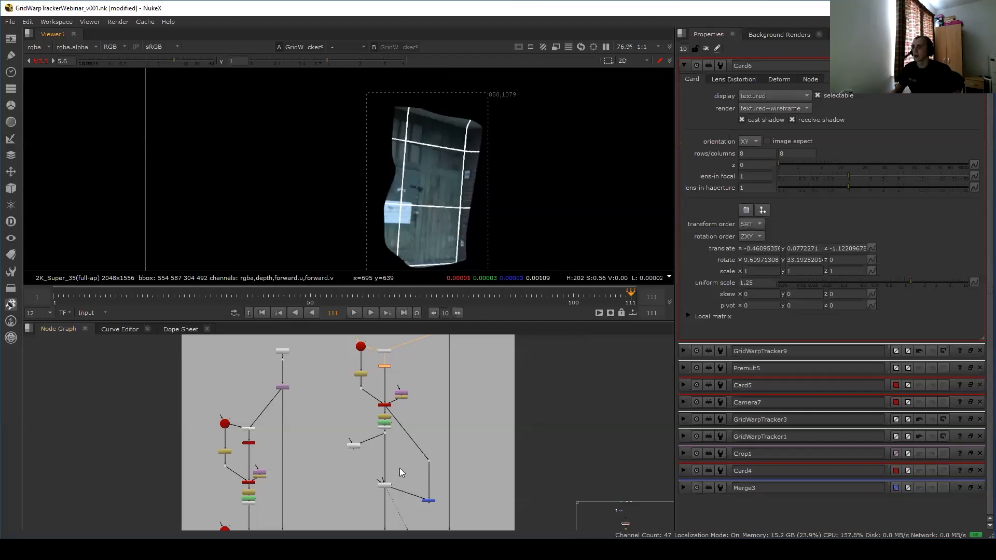
Disable the Premult5 node and set GridWarpTracker9's background to Src.
{"action": "double_click", "coordinate": [385, 427]}
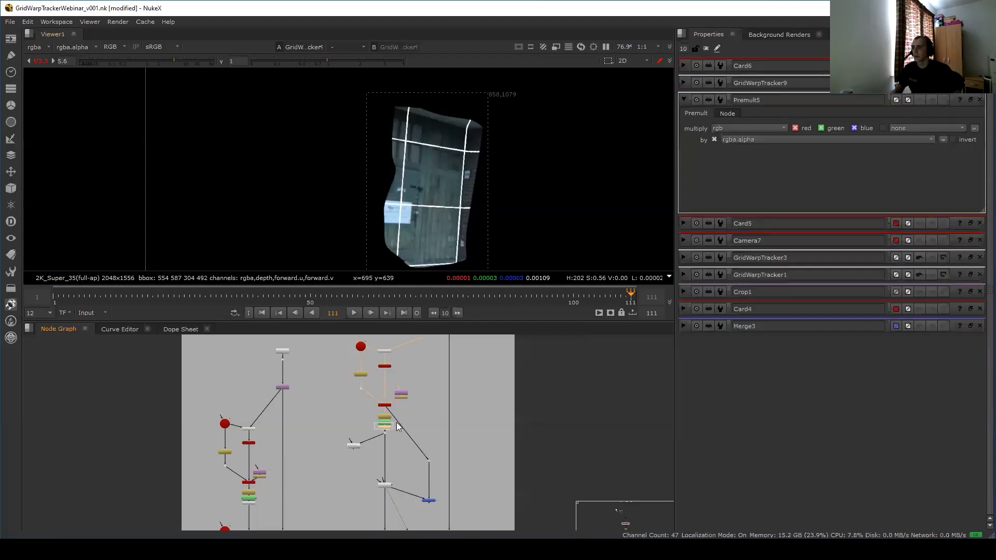
{"action": "scroll", "coordinate": [466, 167], "scroll_direction": "up", "scroll_amount": 3}
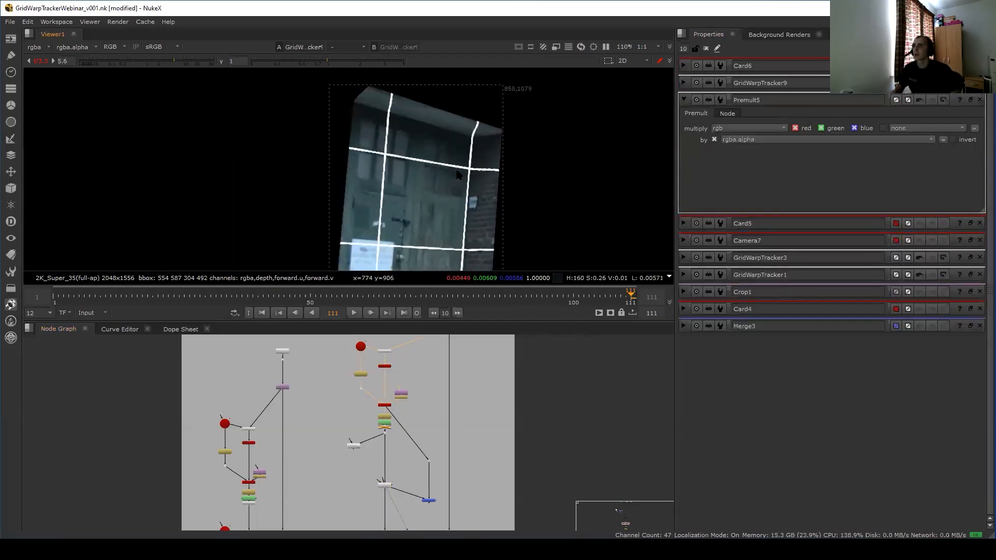
{"action": "double_click", "coordinate": [385, 486]}
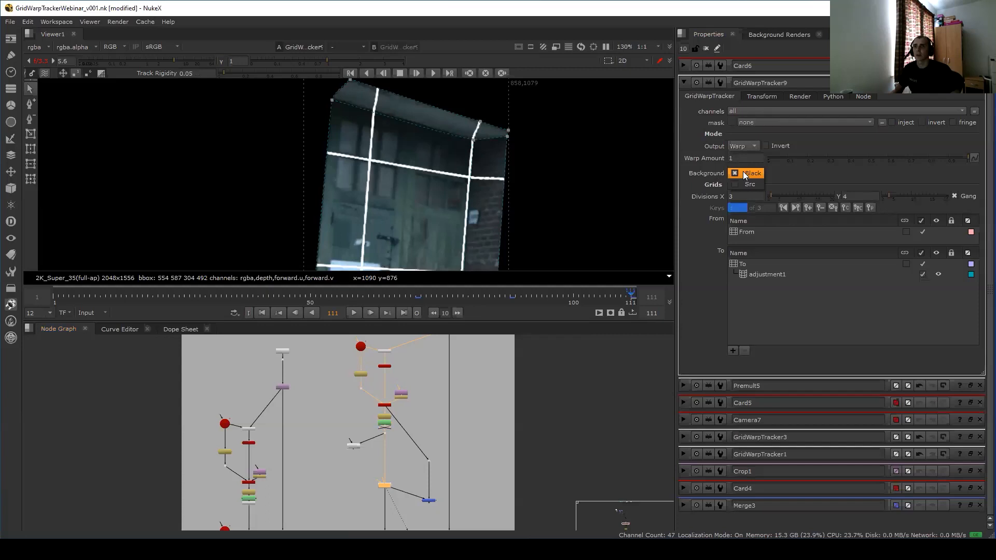
{"action": "left_click", "coordinate": [746, 185]}
{"action": "scroll", "coordinate": [549, 249], "scroll_direction": "down", "scroll_amount": 2}
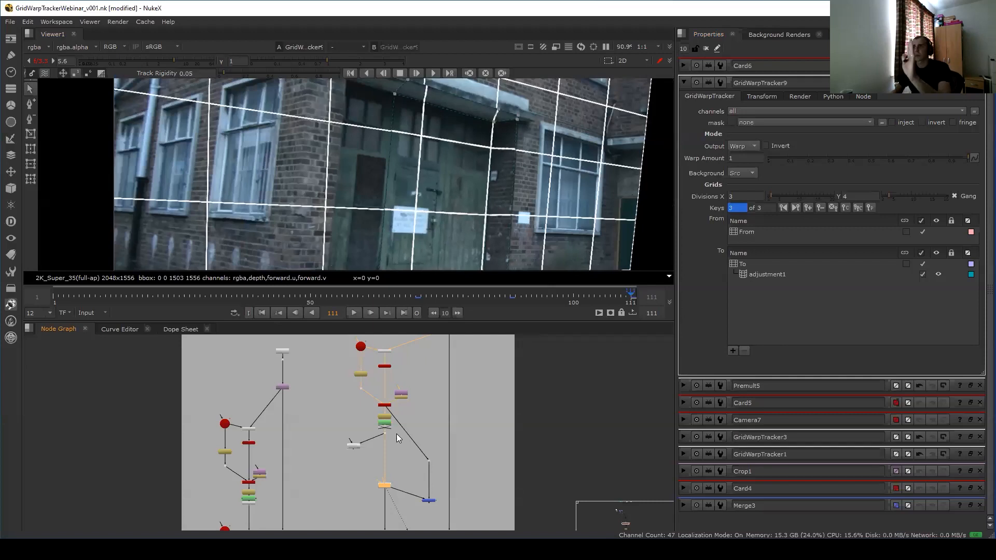
Compare the wireframe lines around the door with GridWarpTracker9 disabled and enabled, leaving it enabled.
{"action": "key", "text": "d"}
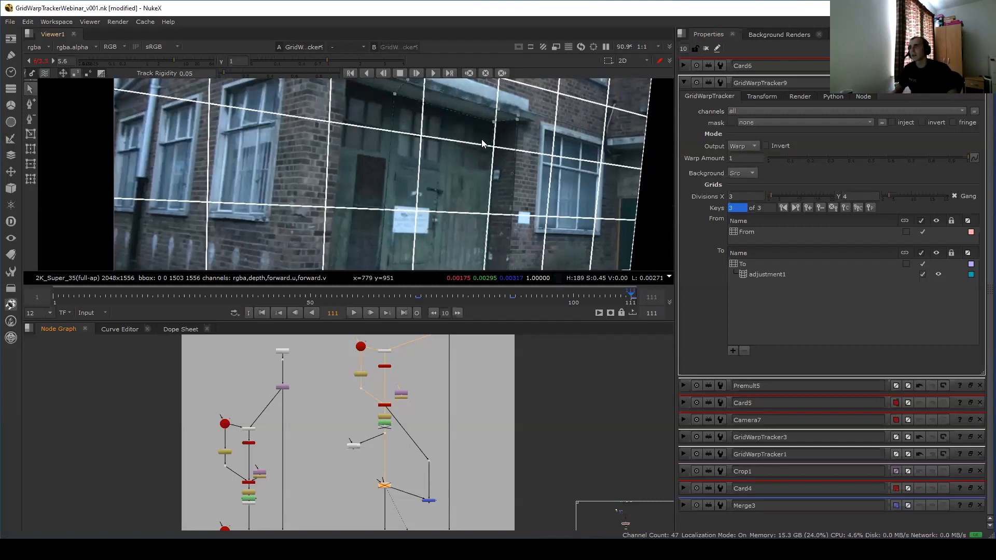
{"action": "key", "text": "d"}
{"action": "key", "text": "d"}
{"action": "key", "text": "d"}
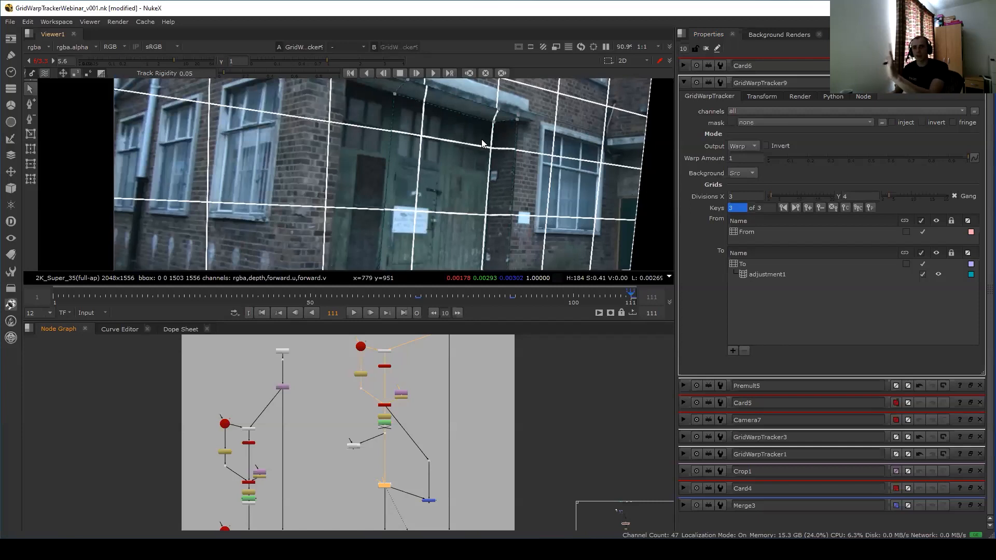
{"action": "key", "text": "d"}
{"action": "key", "text": "d"}
{"action": "key", "text": "d"}
{"action": "key", "text": "d"}
{"action": "key", "text": "d"}
{"action": "key", "text": "d"}
{"action": "key", "text": "d"}
{"action": "key", "text": "d"}
{"action": "key", "text": "d"}
{"action": "key", "text": "d"}
{"action": "key", "text": "d"}
{"action": "key", "text": "d"}
{"action": "key", "text": "d"}
{"action": "key", "text": "d"}
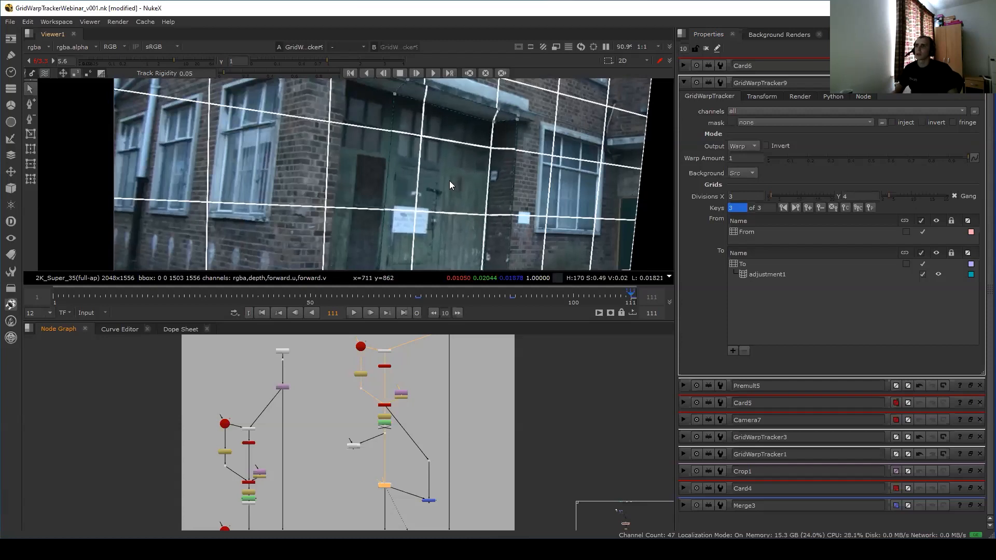
{"action": "key", "text": "d"}
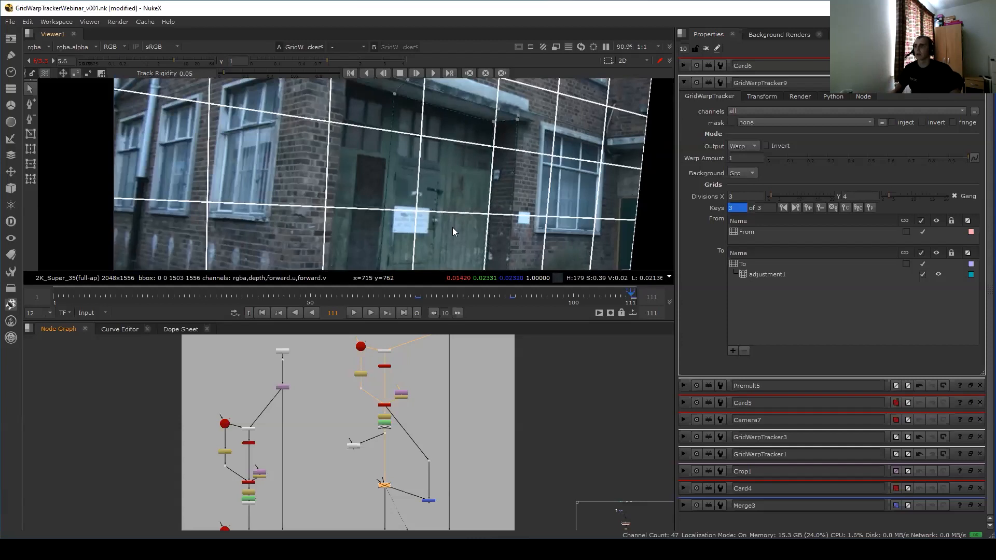
{"action": "key", "text": "d"}
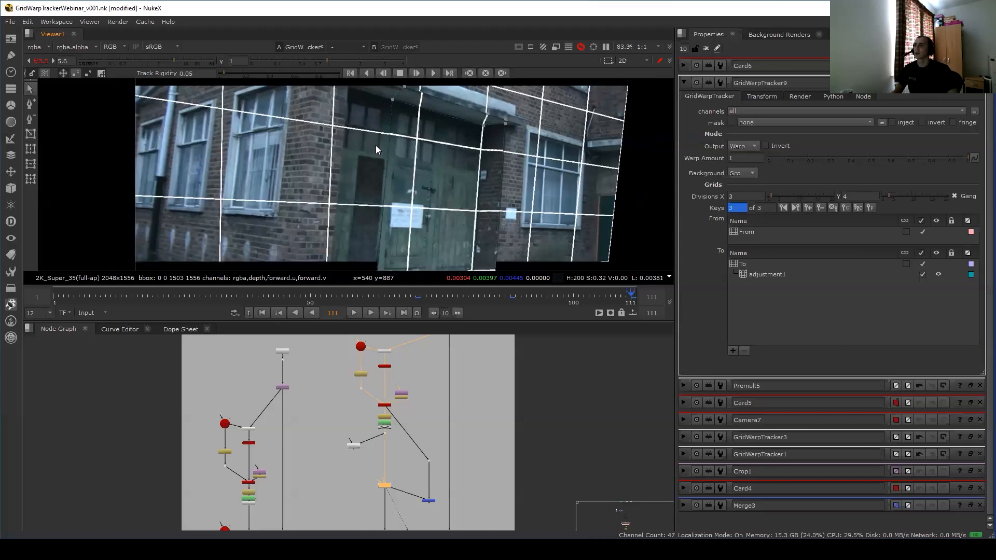
View the final merge of each projection setup, first Merge9 and after it Merge10.
{"action": "scroll", "coordinate": [367, 178], "scroll_direction": "down", "scroll_amount": 3}
{"action": "scroll", "coordinate": [402, 446], "scroll_direction": "up", "scroll_amount": 1}
{"action": "scroll", "coordinate": [401, 444], "scroll_direction": "down", "scroll_amount": 2}
{"action": "middle_click_drag", "start_coordinate": [390, 508], "coordinate": [378, 416]}
{"action": "left_click_drag", "start_coordinate": [414, 493], "coordinate": [448, 444]}
{"action": "key", "text": "1"}
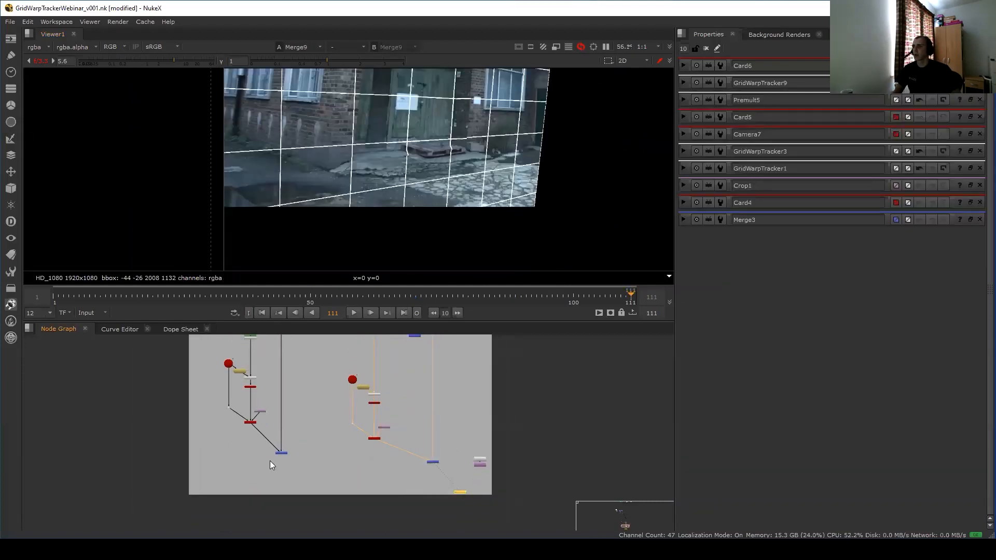
{"action": "left_click_drag", "start_coordinate": [274, 464], "coordinate": [317, 435]}
{"action": "middle_click_drag", "start_coordinate": [382, 427], "coordinate": [387, 450]}
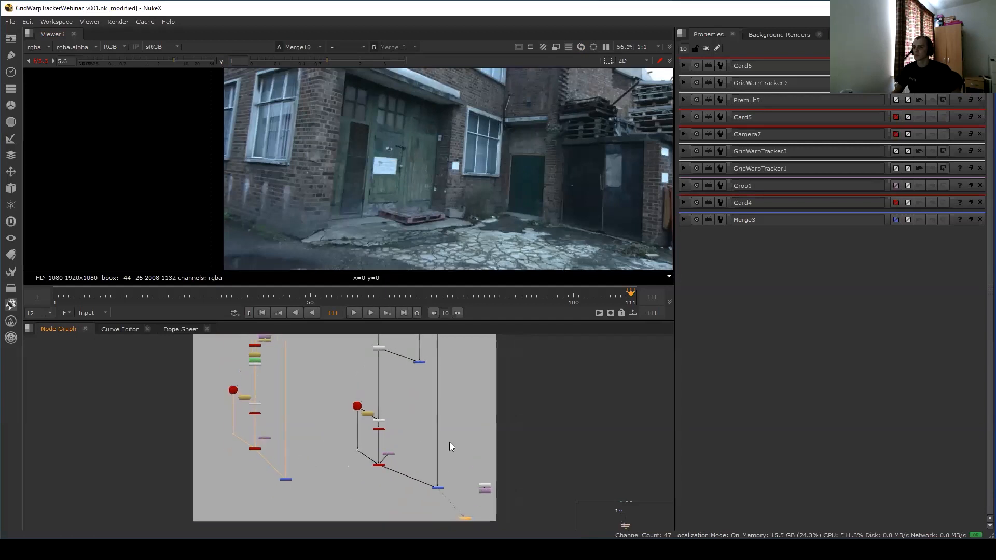
Load the lens distortion plate into the viewer's second input and compare its door area with Merge10.
{"action": "left_click", "coordinate": [487, 488]}
{"action": "key", "text": "1"}
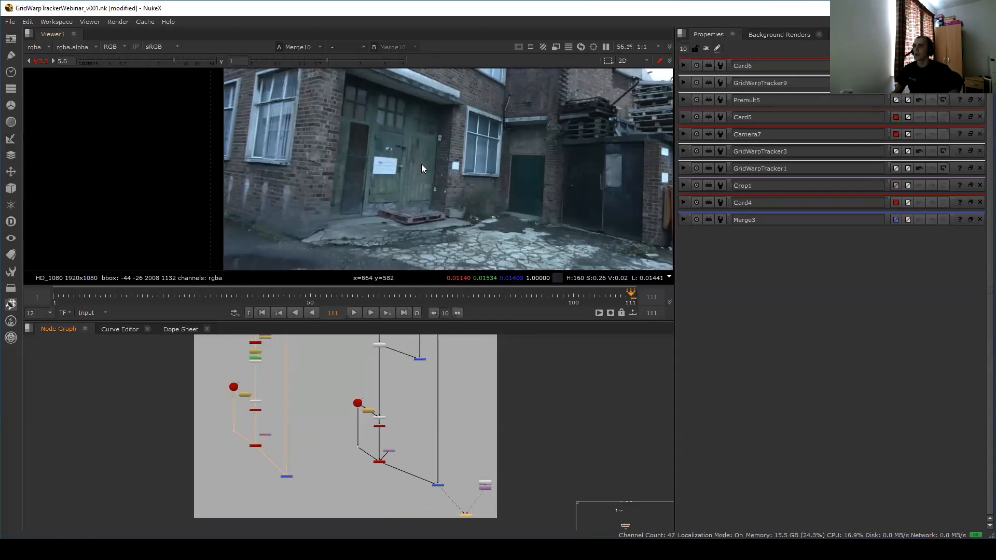
{"action": "scroll", "coordinate": [423, 155], "scroll_direction": "up", "scroll_amount": 3}
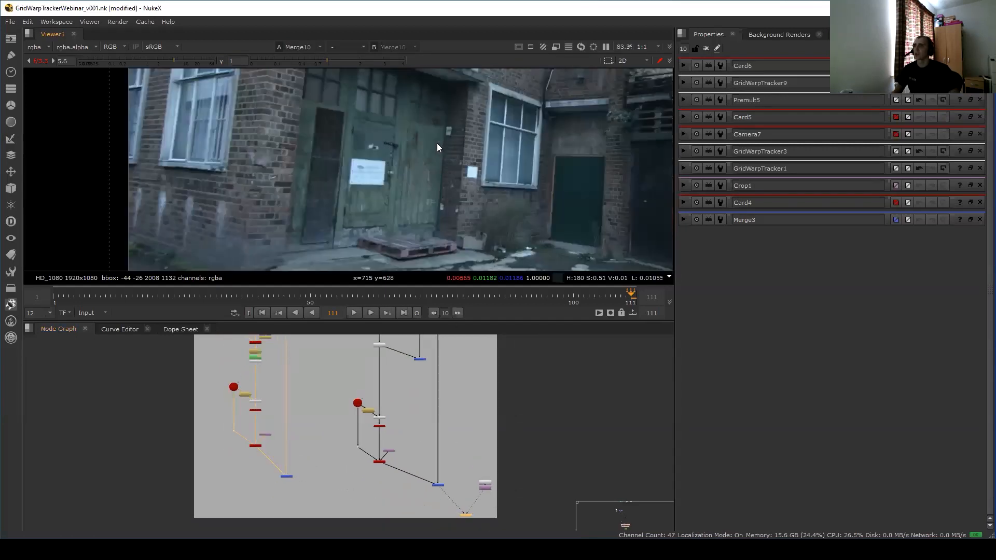
{"action": "key", "text": "2"}
{"action": "key", "text": "1"}
{"action": "key", "text": "2"}
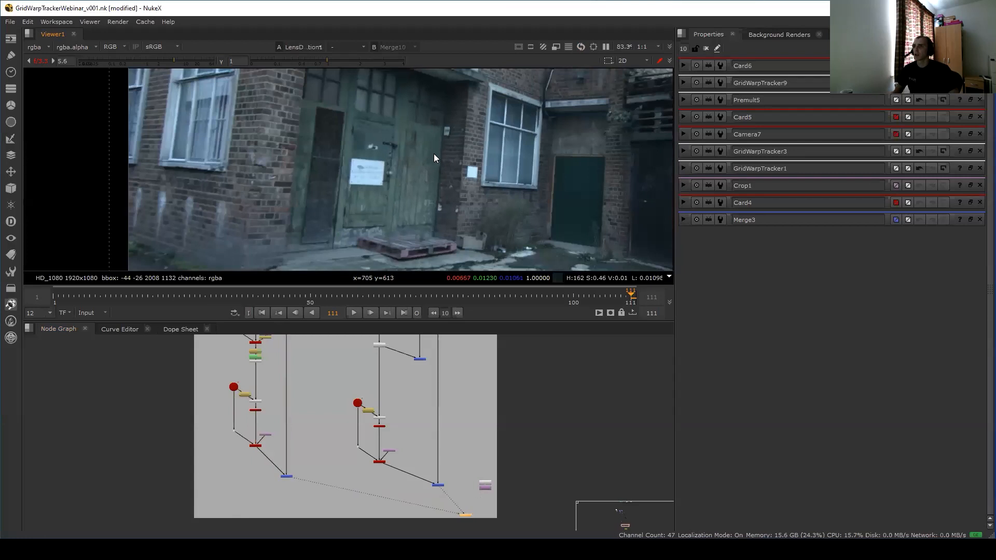
{"action": "key", "text": "1"}
Set the render mode of Card8 in the Merge10 setup to textured+wireframe.
{"action": "scroll", "coordinate": [434, 154], "scroll_direction": "up", "scroll_amount": 2}
{"action": "middle_click_drag", "start_coordinate": [272, 365], "coordinate": [287, 446]}
{"action": "scroll", "coordinate": [275, 421], "scroll_direction": "up", "scroll_amount": 5}
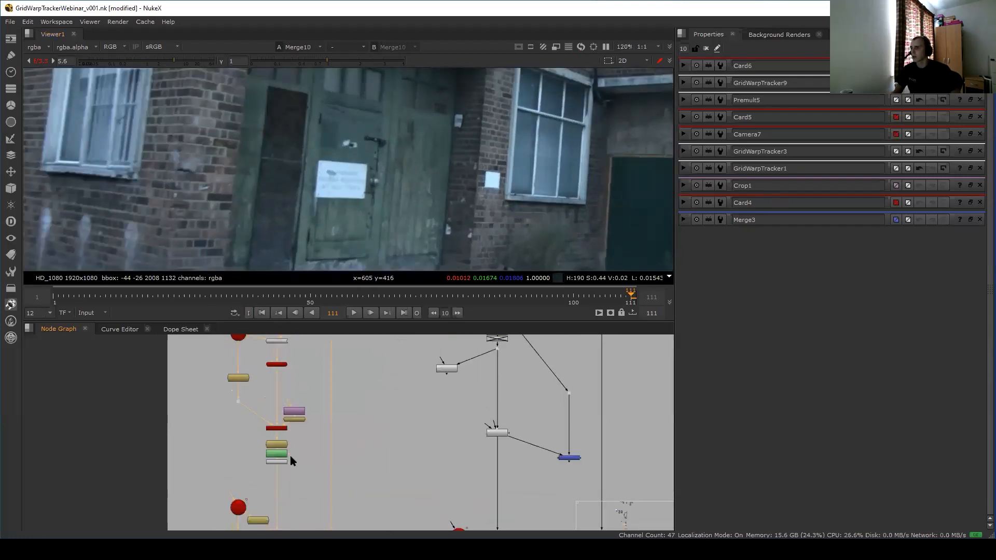
{"action": "middle_click_drag", "start_coordinate": [285, 508], "coordinate": [294, 363]}
{"action": "double_click", "coordinate": [299, 401]}
{"action": "middle_click_drag", "start_coordinate": [332, 415], "coordinate": [342, 498]}
{"action": "double_click", "coordinate": [310, 383]}
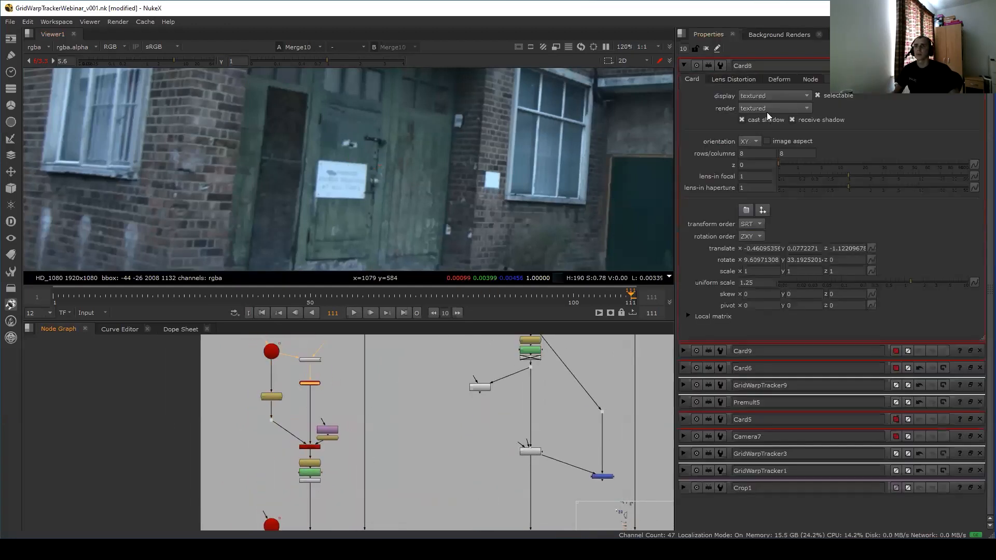
{"action": "left_click", "coordinate": [773, 108]}
{"action": "left_click", "coordinate": [778, 119]}
{"action": "scroll", "coordinate": [531, 188], "scroll_direction": "down", "scroll_amount": 2}
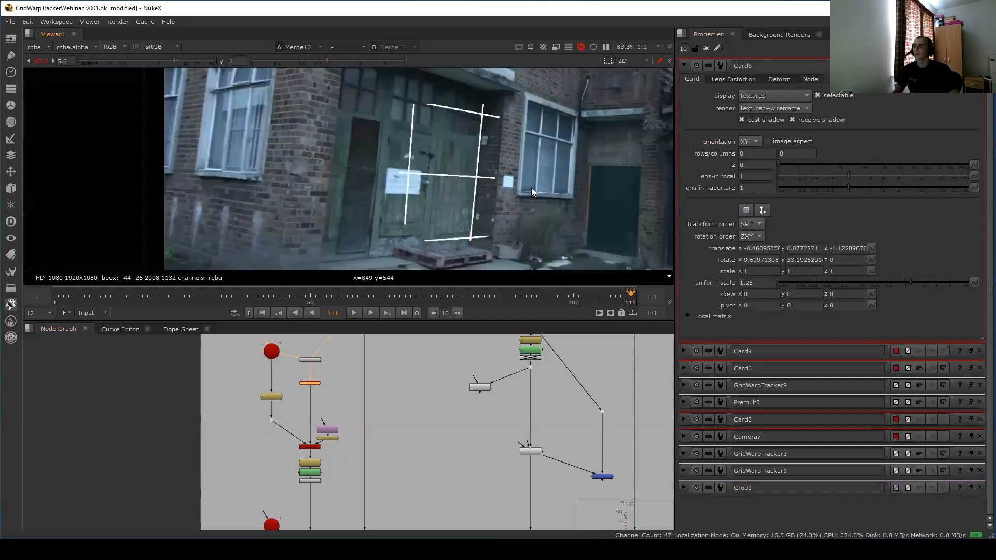
Compare Merge10's wireframe door patch with the lens distortion plate by alternating between the two viewer inputs.
{"action": "key", "text": "2"}
{"action": "key", "text": "1"}
{"action": "key", "text": "2"}
{"action": "key", "text": "1"}
{"action": "key", "text": "2"}
{"action": "key", "text": "1"}
{"action": "key", "text": "2"}
{"action": "key", "text": "1"}
{"action": "key", "text": "2"}
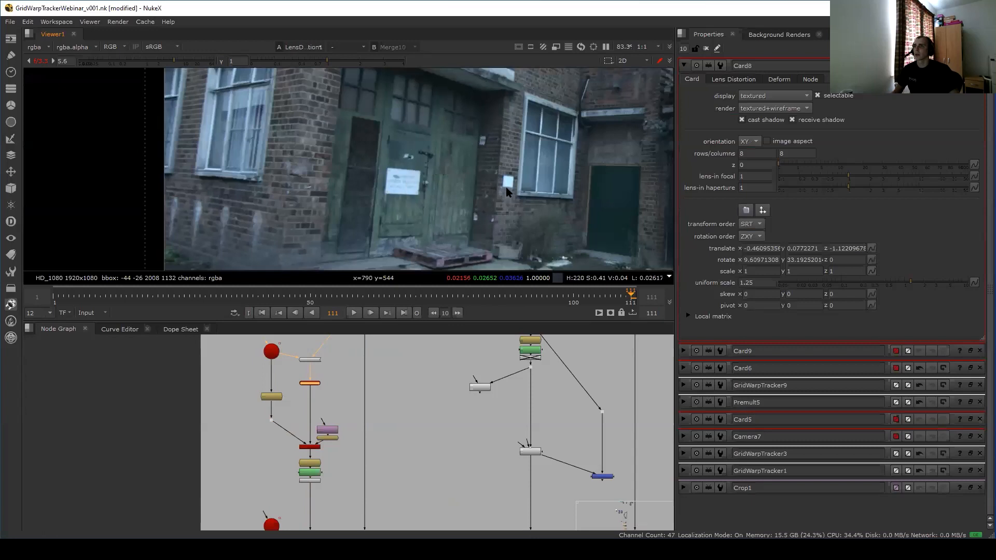
{"action": "key", "text": "1"}
Check Merge9's wireframe against Merge10's around the door.
{"action": "scroll", "coordinate": [464, 453], "scroll_direction": "down", "scroll_amount": 3}
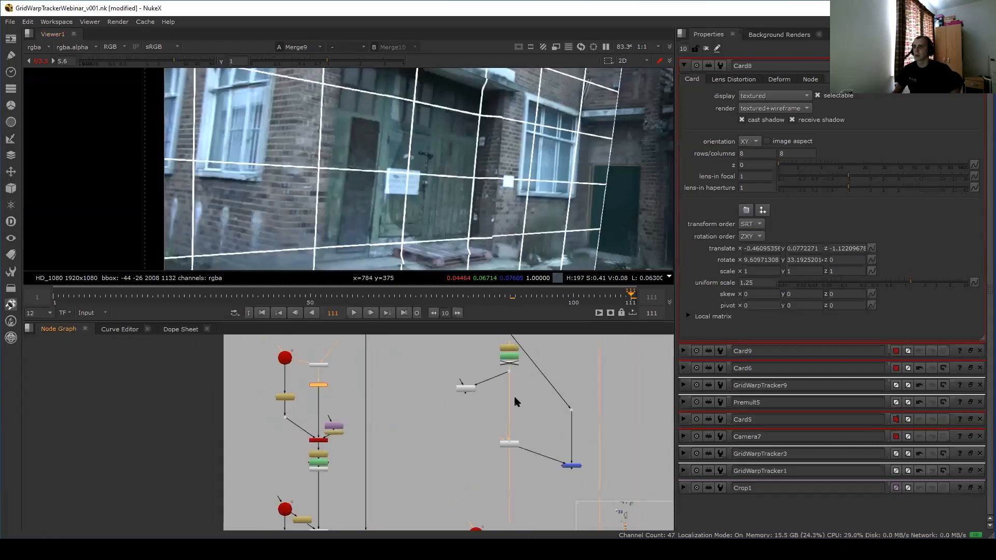
{"action": "double_click", "coordinate": [515, 364]}
{"action": "middle_click_drag", "start_coordinate": [386, 389], "coordinate": [274, 305]}
{"action": "middle_click_drag", "start_coordinate": [387, 527], "coordinate": [362, 374]}
{"action": "left_click", "coordinate": [534, 423]}
{"action": "key", "text": "1"}
{"action": "key", "text": "ctrl+z"}
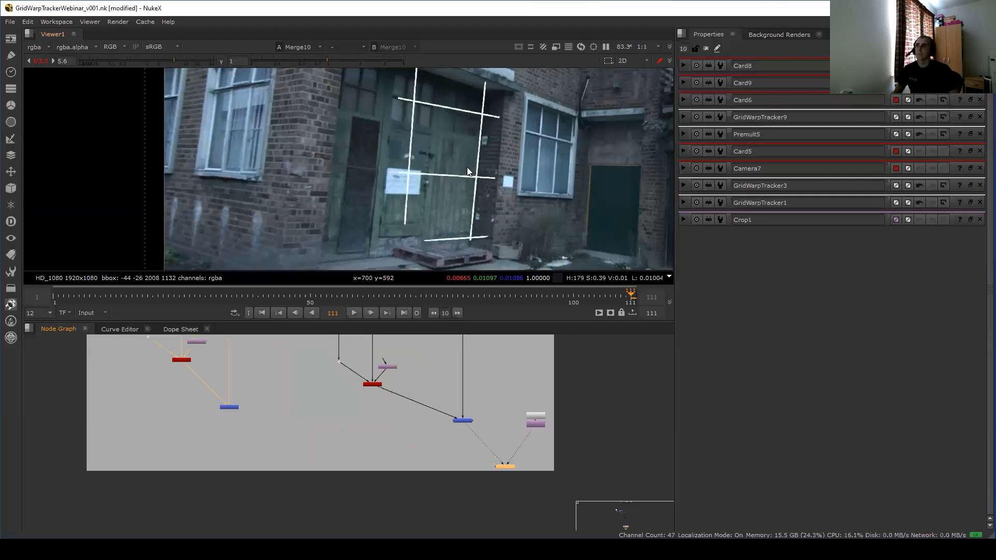
Move the Viewer node out of the perspective backdrop and place it beside the note dated Wednesday, May 13, 2020.
{"action": "left_click", "coordinate": [525, 379]}
{"action": "key", "text": "space"}
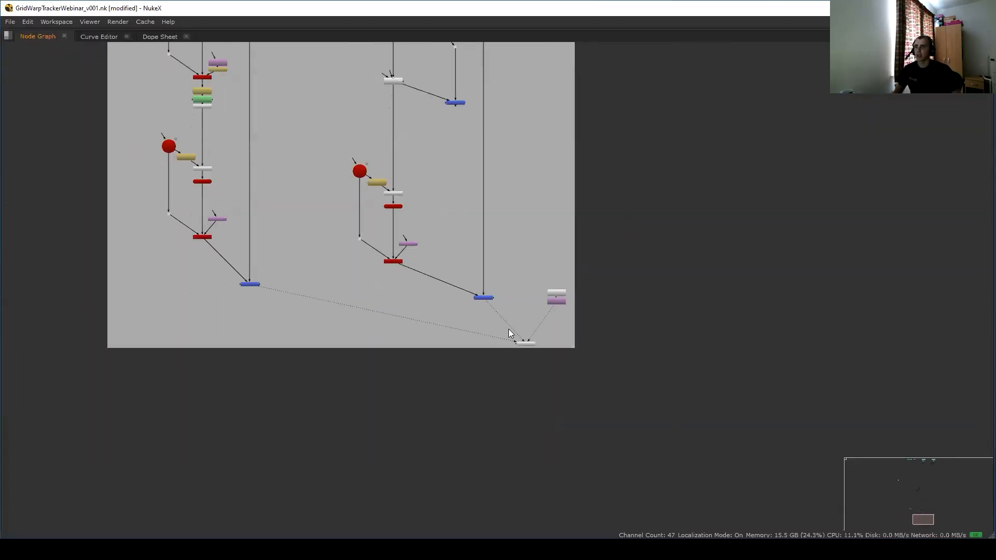
{"action": "left_click_drag", "start_coordinate": [524, 345], "coordinate": [512, 387]}
{"action": "scroll", "coordinate": [509, 345], "scroll_direction": "down", "scroll_amount": 4}
{"action": "middle_click_drag", "start_coordinate": [471, 344], "coordinate": [470, 253]}
{"action": "scroll", "coordinate": [470, 254], "scroll_direction": "up", "scroll_amount": 1}
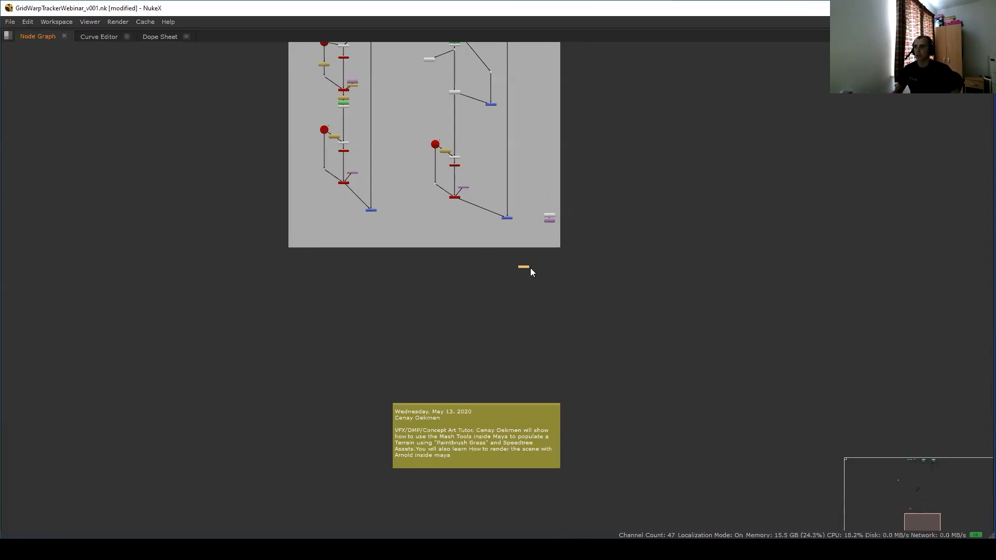
{"action": "left_click_drag", "start_coordinate": [525, 270], "coordinate": [592, 373]}
{"action": "scroll", "coordinate": [556, 405], "scroll_direction": "up", "scroll_amount": 3}
{"action": "middle_click_drag", "start_coordinate": [555, 397], "coordinate": [567, 321]}
{"action": "scroll", "coordinate": [553, 367], "scroll_direction": "up", "scroll_amount": 1}
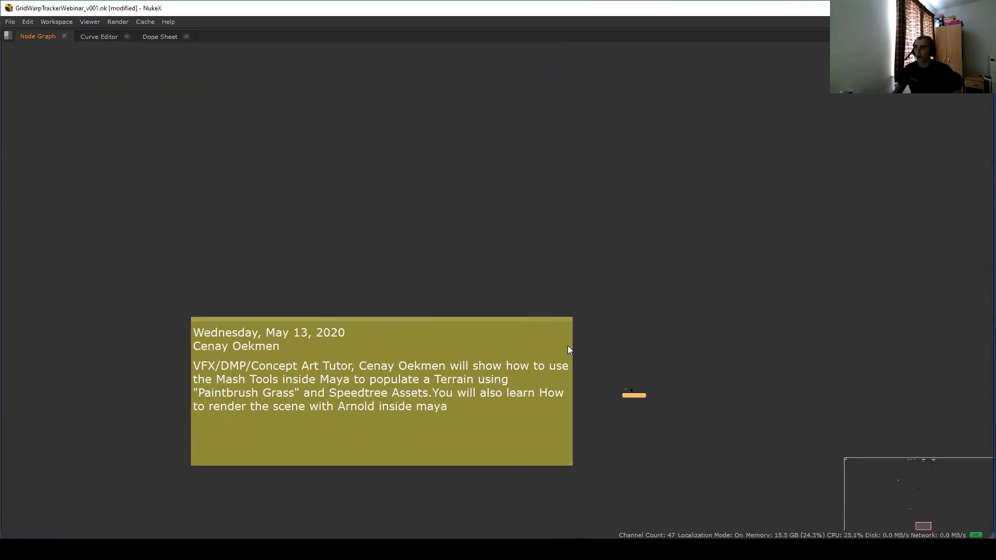
{"action": "middle_click", "coordinate": [575, 270]}
{"action": "middle_click_drag", "start_coordinate": [520, 509], "coordinate": [548, 415]}
{"action": "scroll", "coordinate": [555, 415], "scroll_direction": "up", "scroll_amount": 5}
{"action": "scroll", "coordinate": [607, 369], "scroll_direction": "up", "scroll_amount": 3}
{"action": "middle_click_drag", "start_coordinate": [570, 264], "coordinate": [591, 225]}
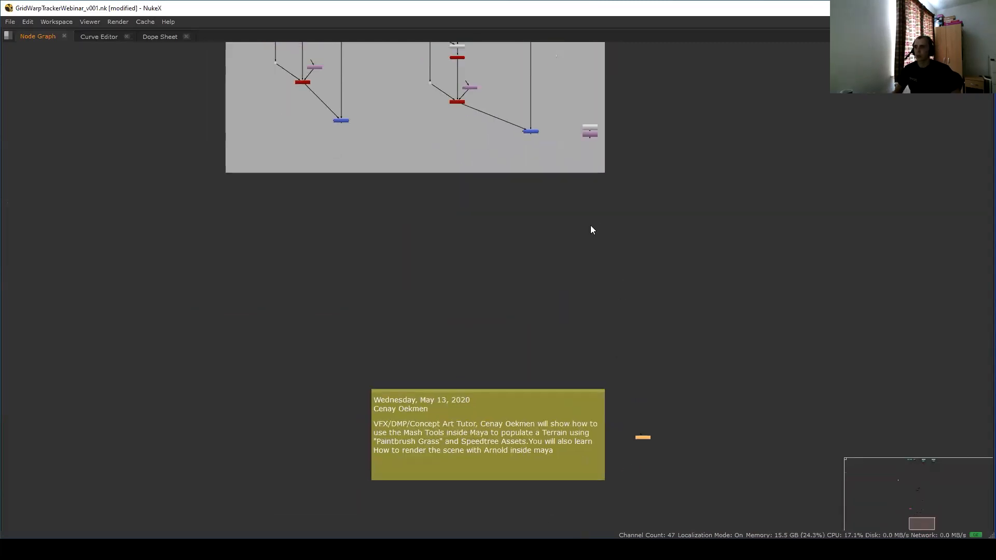
{"action": "scroll", "coordinate": [601, 239], "scroll_direction": "up", "scroll_amount": 3}
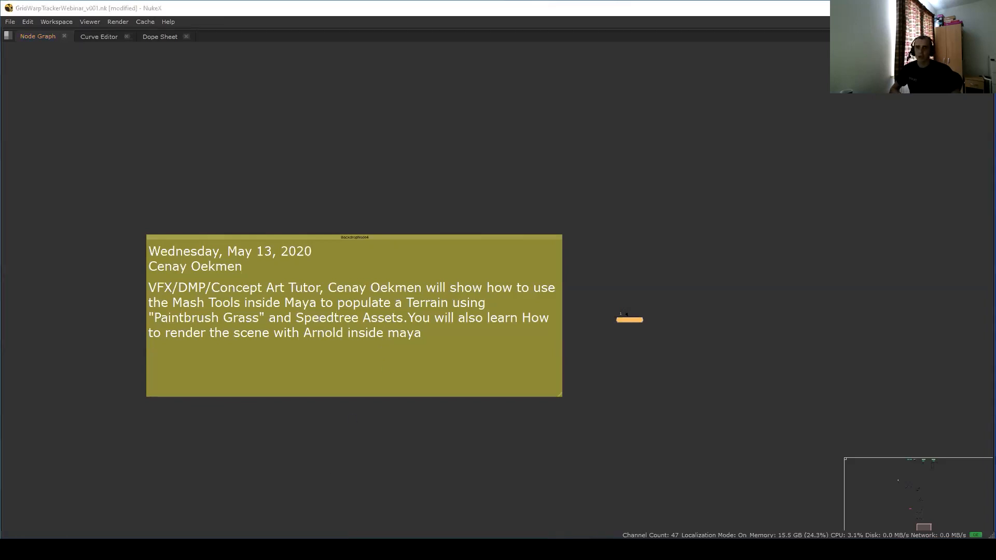
{"action": "left_click", "coordinate": [762, 433]}
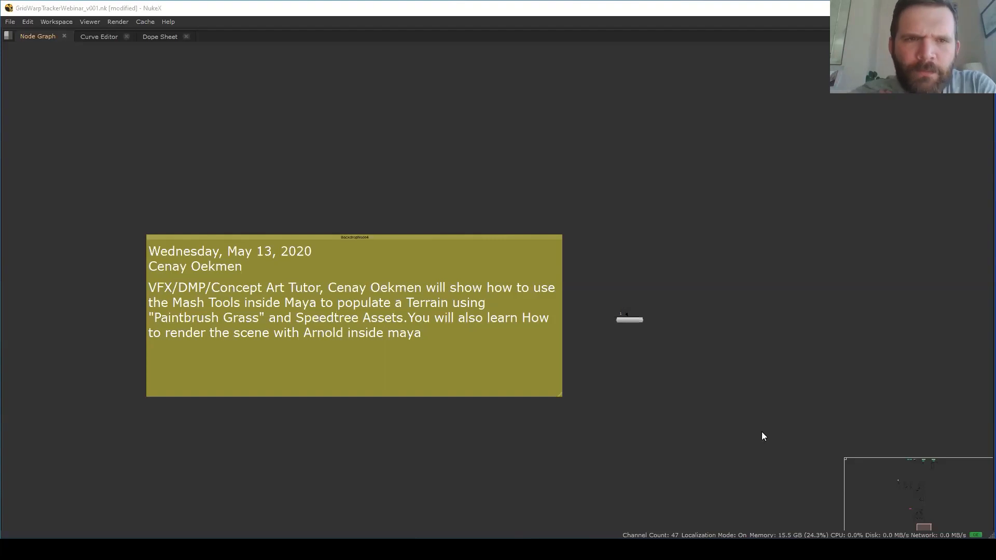
Duplicate the middle Policeman Scan's read, frame range and GridWarpTracker chain into the empty graph area below it.
{"action": "scroll", "coordinate": [498, 215], "scroll_direction": "down", "scroll_amount": 4}
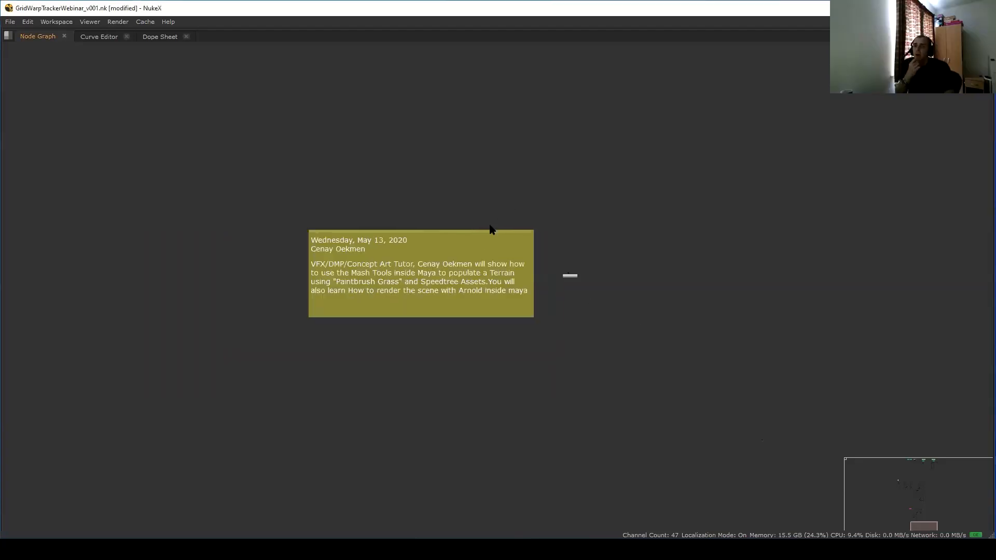
{"action": "scroll", "coordinate": [467, 281], "scroll_direction": "down", "scroll_amount": 4}
{"action": "scroll", "coordinate": [456, 305], "scroll_direction": "up", "scroll_amount": 10}
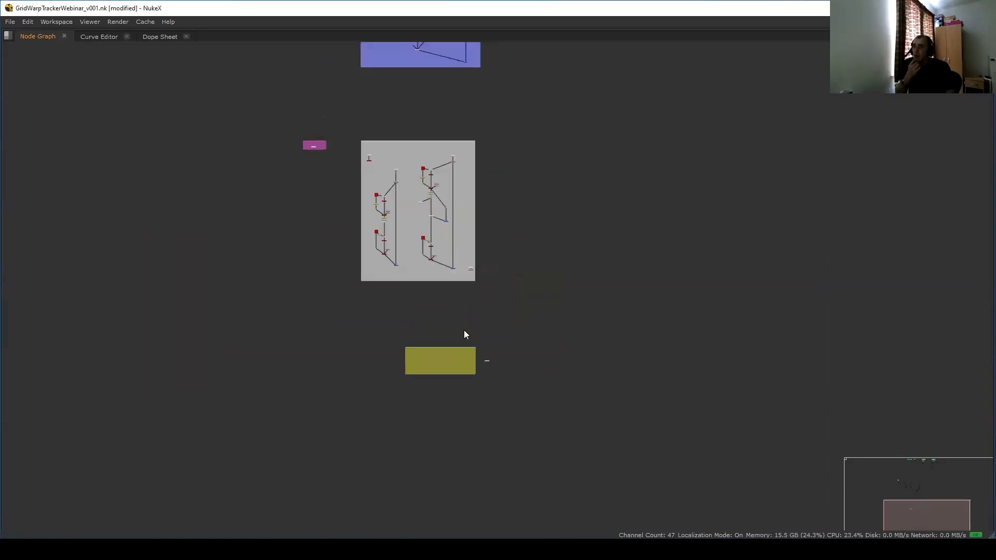
{"action": "scroll", "coordinate": [410, 312], "scroll_direction": "up", "scroll_amount": 8}
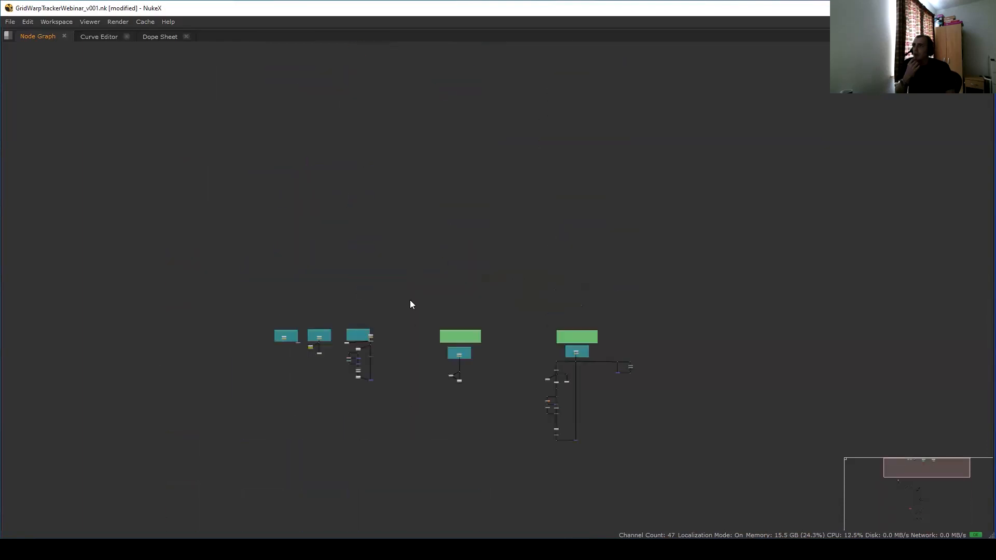
{"action": "scroll", "coordinate": [380, 274], "scroll_direction": "up", "scroll_amount": 3}
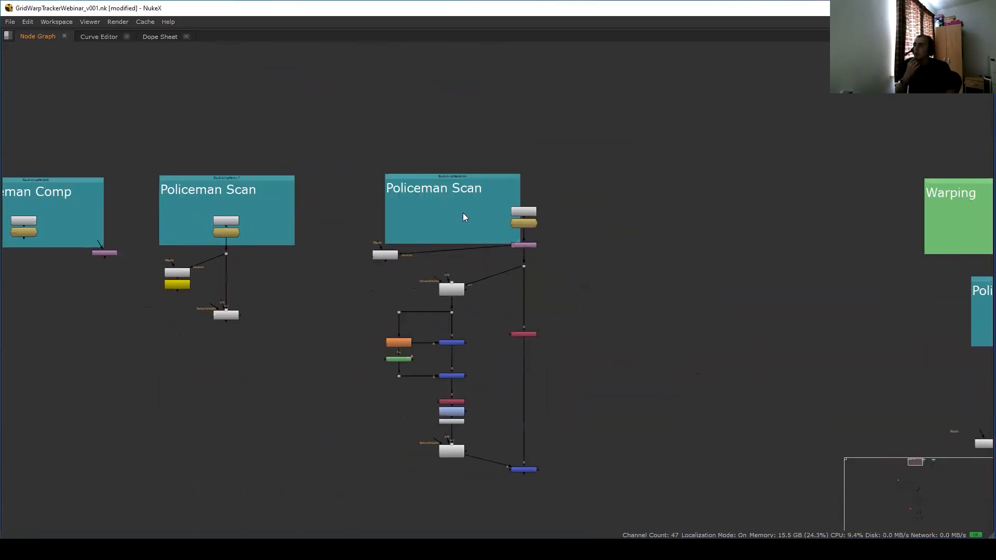
{"action": "scroll", "coordinate": [414, 286], "scroll_direction": "up", "scroll_amount": 3}
{"action": "left_click_drag", "start_coordinate": [362, 212], "coordinate": [246, 282]}
{"action": "left_click", "coordinate": [392, 317]}
{"action": "scroll", "coordinate": [425, 244], "scroll_direction": "down", "scroll_amount": 4}
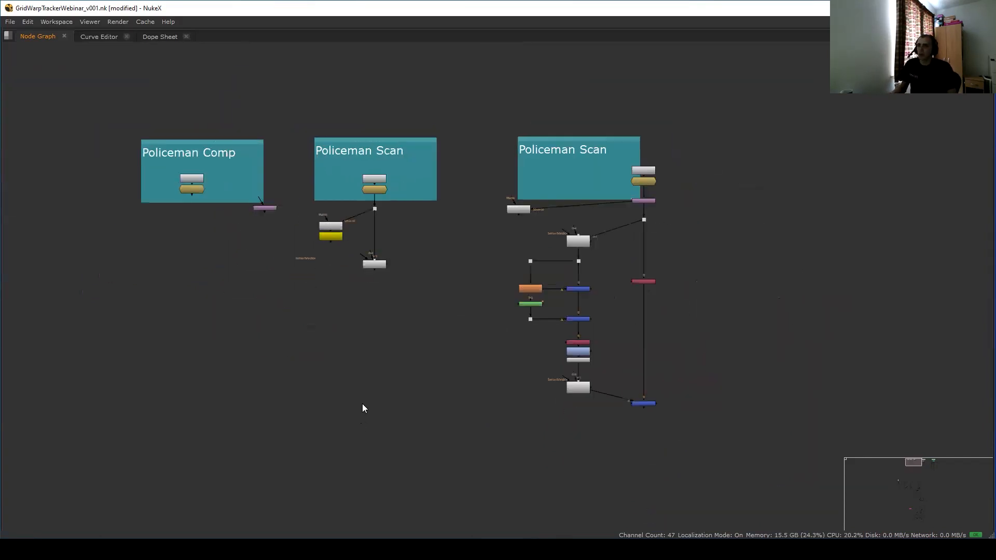
{"action": "left_click_drag", "start_coordinate": [357, 346], "coordinate": [461, 128]}
{"action": "key", "text": "ctrl+c"}
{"action": "middle_click_drag", "start_coordinate": [346, 430], "coordinate": [372, 296]}
{"action": "left_click", "coordinate": [383, 365]}
{"action": "key", "text": "ctrl+v"}
{"action": "scroll", "coordinate": [383, 366], "scroll_direction": "up", "scroll_amount": 2}
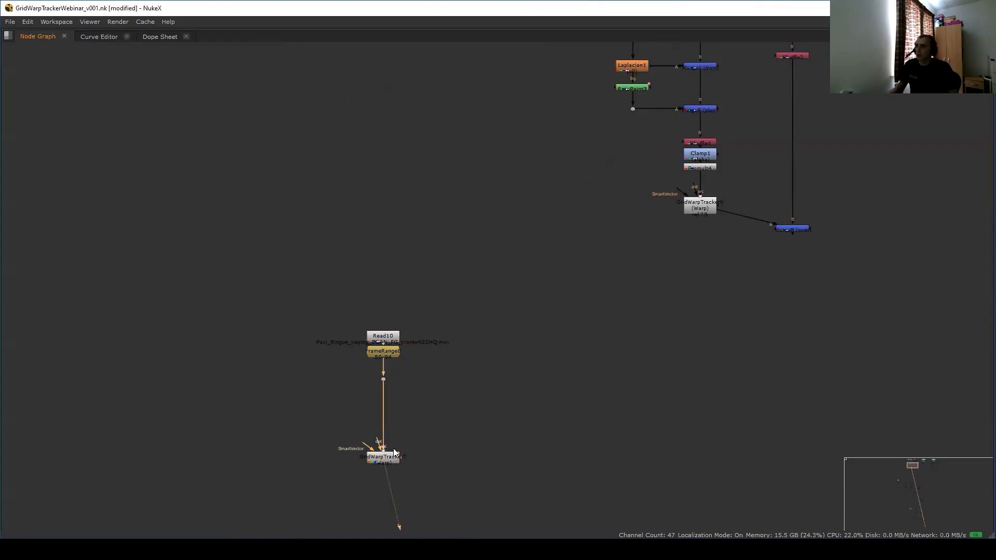
View the full pasted Policeman Scan with viewer gain 1 and gamma 1.9, and open its GridWarpTracker7 properties.
{"action": "key", "text": "space"}
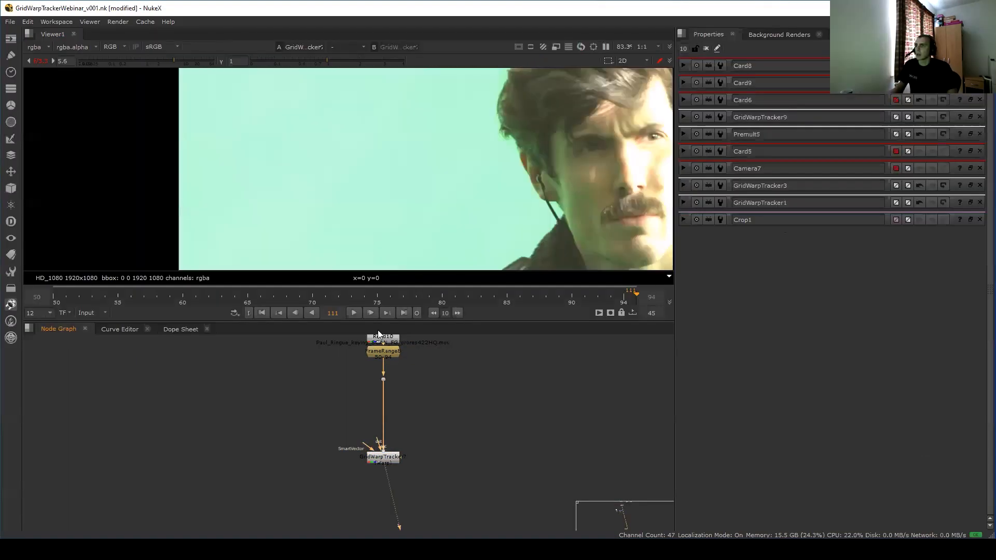
{"action": "left_click", "coordinate": [49, 60]}
{"action": "left_click_drag", "start_coordinate": [333, 60], "coordinate": [356, 60]}
{"action": "key", "text": "f"}
{"action": "scroll", "coordinate": [388, 469], "scroll_direction": "up", "scroll_amount": 1}
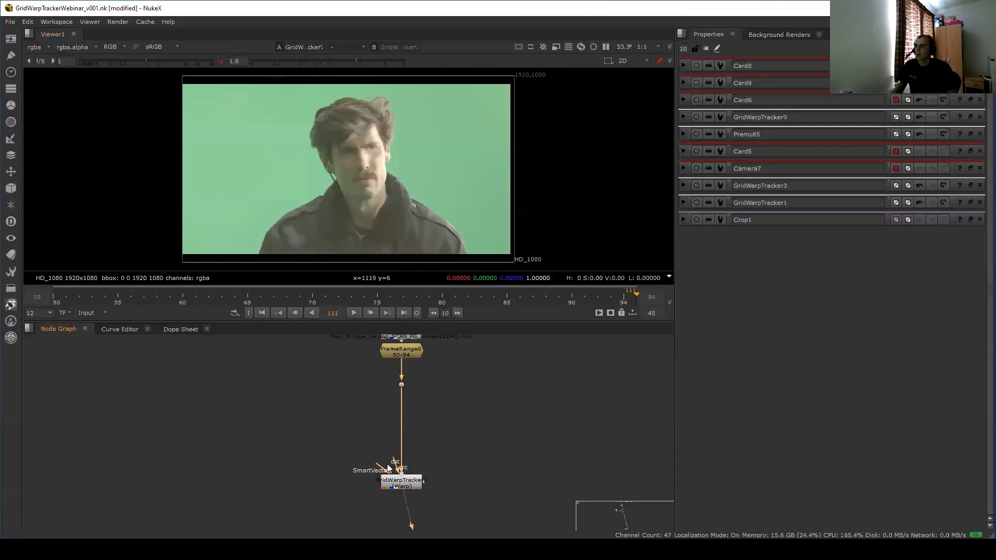
{"action": "double_click", "coordinate": [406, 484]}
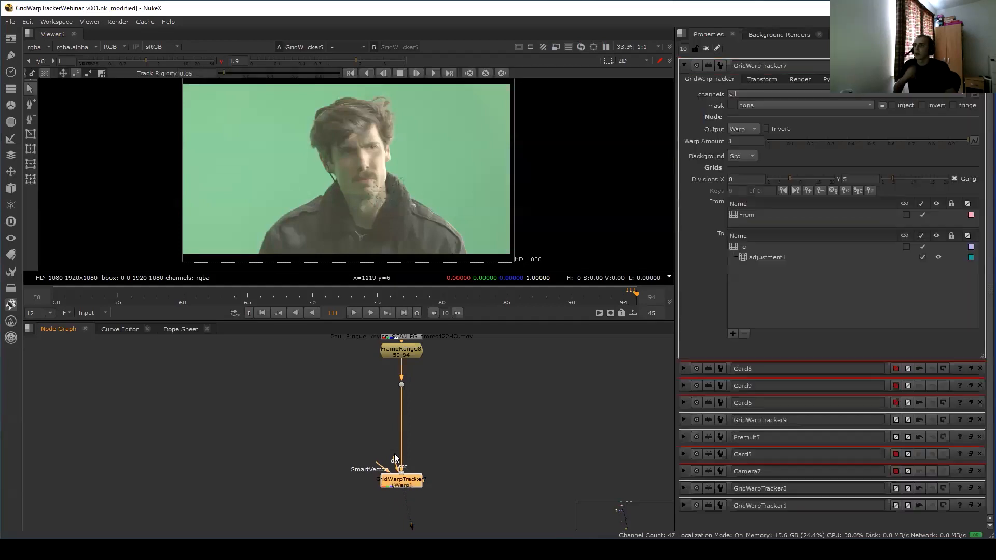
Move GridWarpTracker7 out to the side of the frame range chain and add a dot below the existing one for a new branch.
{"action": "scroll", "coordinate": [432, 200], "scroll_direction": "up", "scroll_amount": 5}
{"action": "left_click_drag", "start_coordinate": [403, 481], "coordinate": [575, 429]}
{"action": "left_click_drag", "start_coordinate": [474, 401], "coordinate": [382, 463], "text": "ctrl"}
{"action": "left_click_drag", "start_coordinate": [478, 403], "coordinate": [398, 448]}
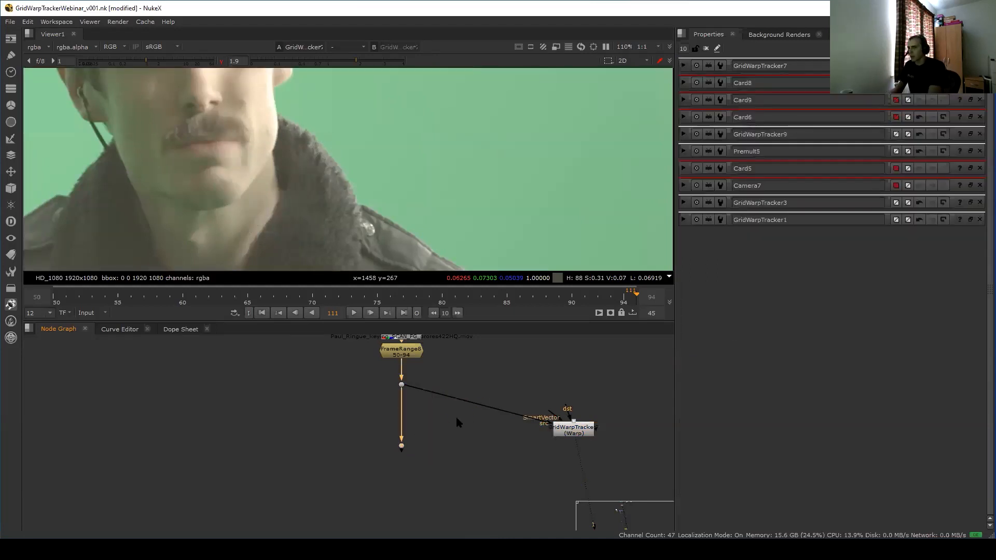
Add a new GridWarpTracker under the lower dot, view its output, and open its properties.
{"action": "key", "text": "Tab"}
{"action": "type", "text": "grid"}
{"action": "key", "text": "Down"}
{"action": "key", "text": "Return"}
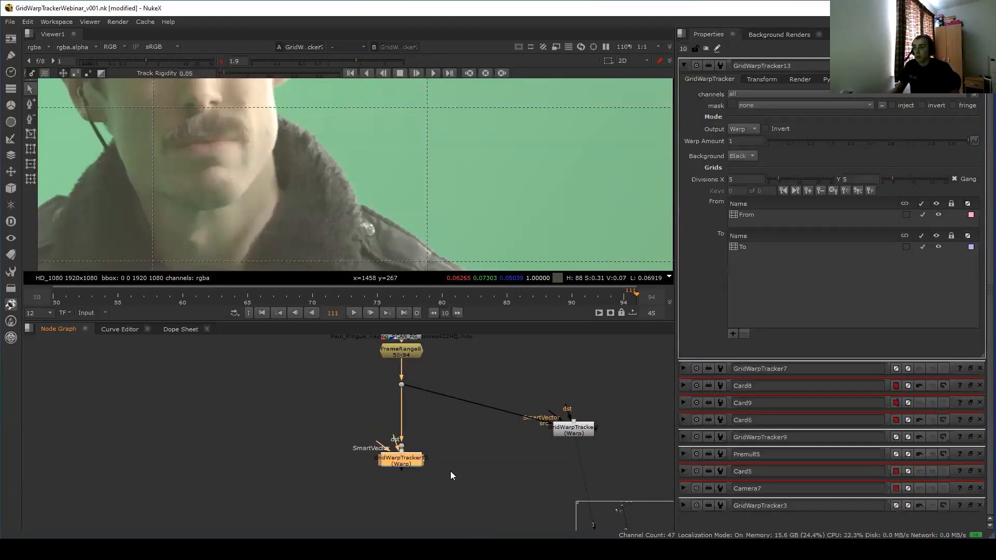
{"action": "left_click_drag", "start_coordinate": [415, 457], "coordinate": [415, 471]}
{"action": "key", "text": "1"}
{"action": "left_click", "coordinate": [421, 466]}
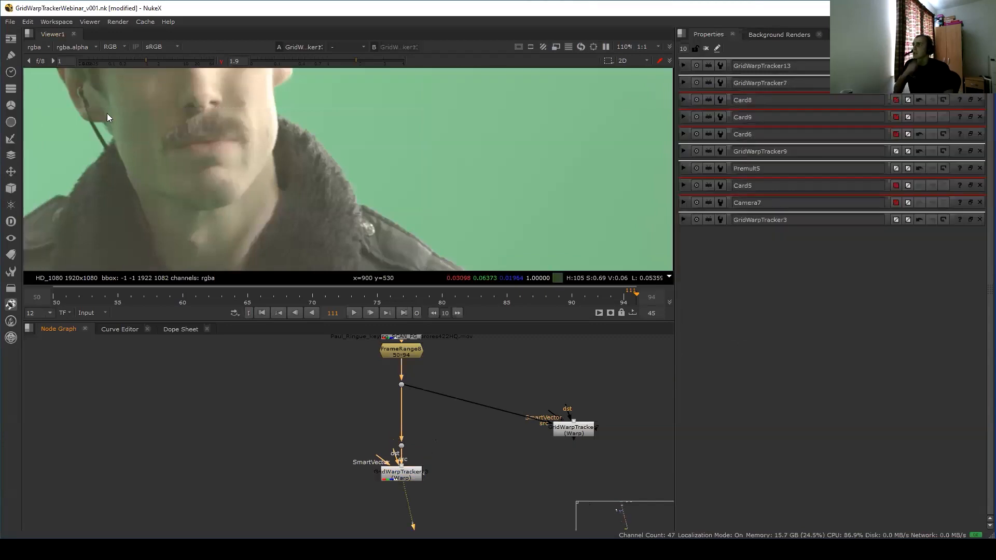
{"action": "double_click", "coordinate": [400, 476]}
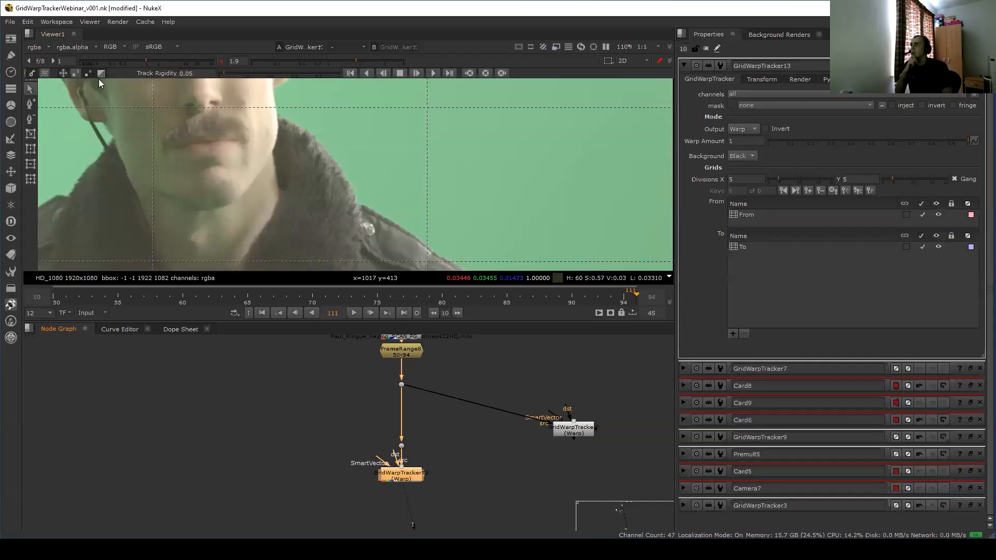
At frame 75, draw a warp grid of about 214 × 163 pixels around the mouth and set the background to Src.
{"action": "scroll", "coordinate": [96, 171], "scroll_direction": "down", "scroll_amount": 2}
{"action": "middle_click_drag", "start_coordinate": [133, 173], "coordinate": [203, 200]}
{"action": "left_click", "coordinate": [31, 135]}
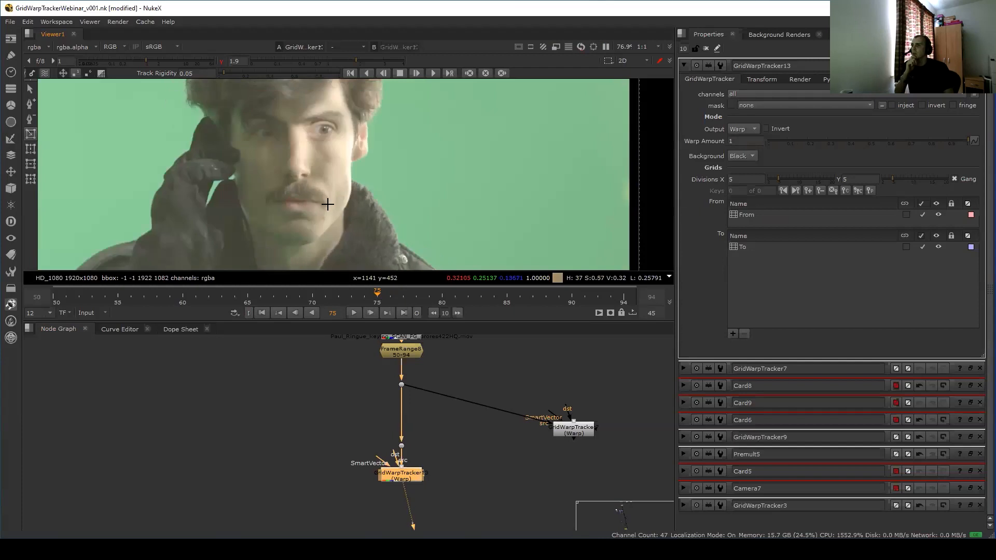
{"action": "left_click_drag", "start_coordinate": [256, 170], "coordinate": [343, 236]}
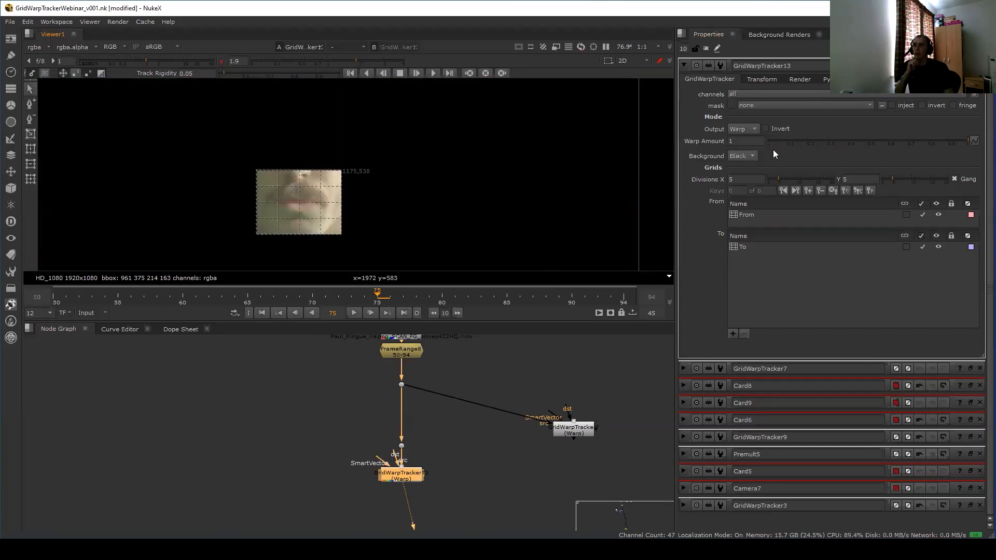
{"action": "left_click", "coordinate": [751, 167]}
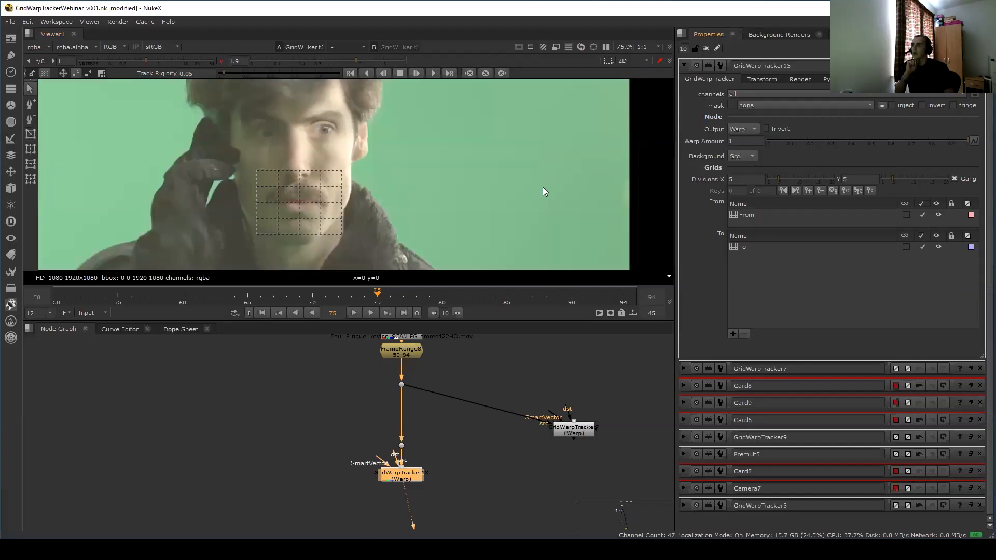
Insert two extra horizontal and two extra vertical lines into the mouth grid, making 7 × 7 divisions.
{"action": "scroll", "coordinate": [303, 195], "scroll_direction": "up", "scroll_amount": 2}
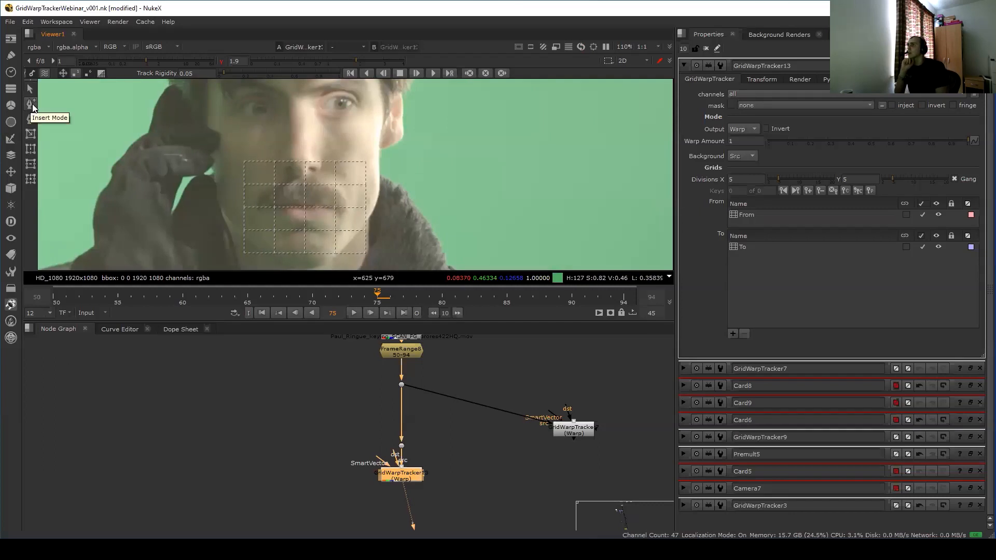
{"action": "left_click", "coordinate": [32, 120]}
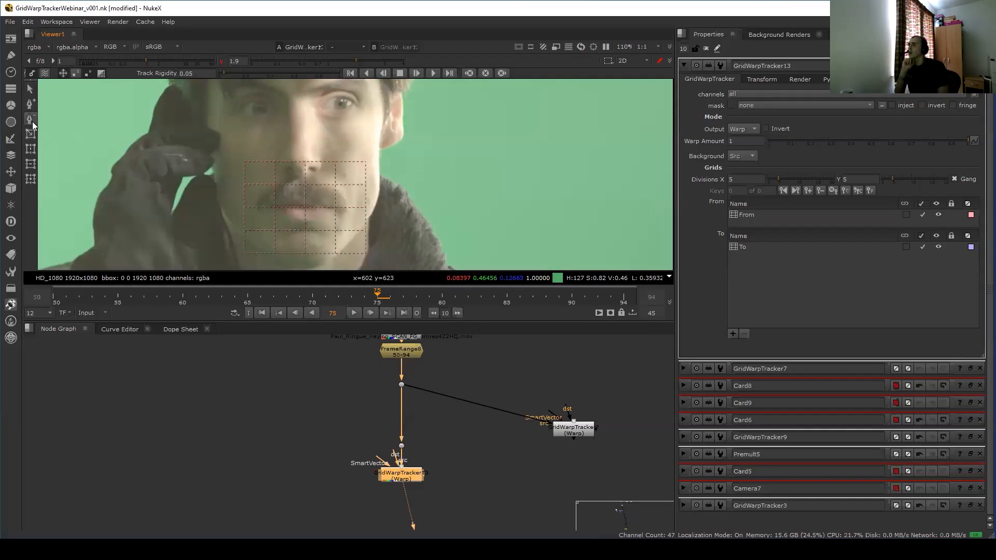
{"action": "left_click", "coordinate": [32, 102]}
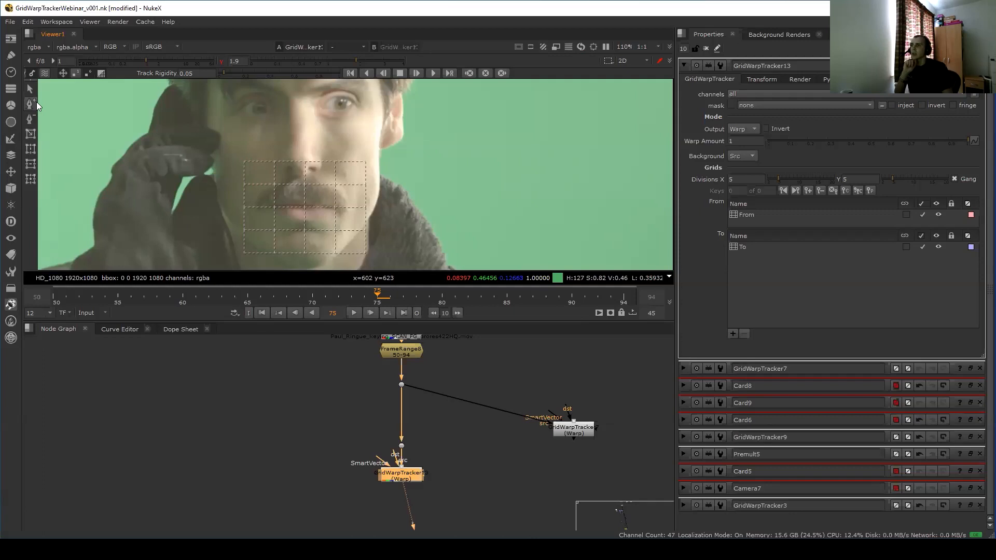
{"action": "scroll", "coordinate": [291, 185], "scroll_direction": "up", "scroll_amount": 4}
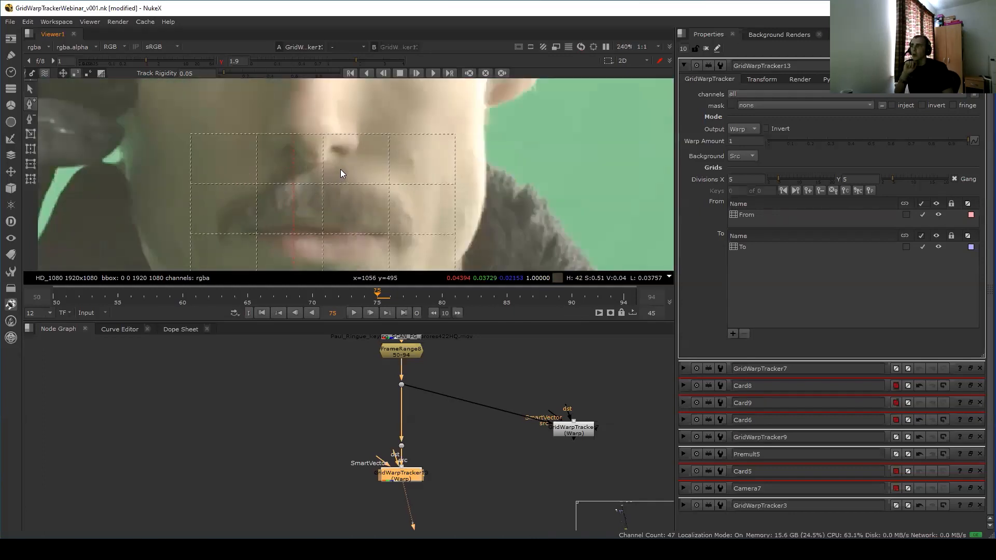
{"action": "scroll", "coordinate": [289, 186], "scroll_direction": "up", "scroll_amount": 1}
{"action": "scroll", "coordinate": [290, 198], "scroll_direction": "down", "scroll_amount": 2}
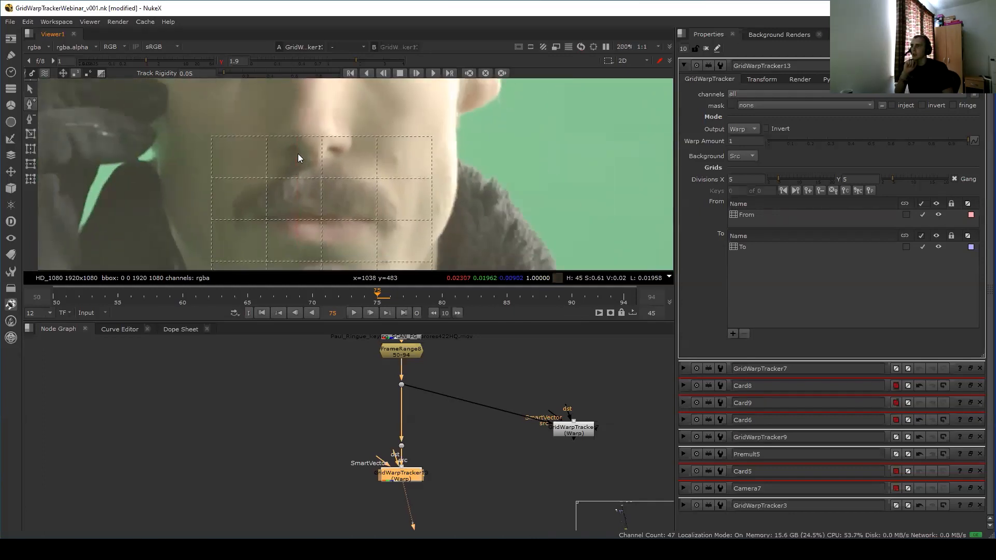
{"action": "middle_click_drag", "start_coordinate": [298, 154], "coordinate": [308, 101]}
{"action": "left_click", "coordinate": [222, 148], "text": "ctrl+alt"}
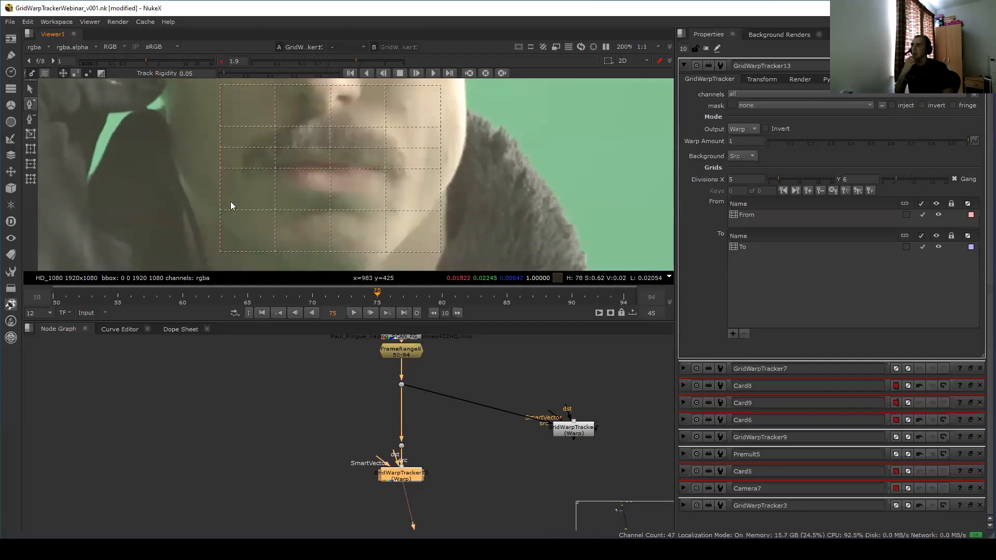
{"action": "left_click", "coordinate": [223, 191], "text": "ctrl+alt"}
{"action": "left_click", "coordinate": [246, 147], "text": "ctrl+alt"}
{"action": "left_click", "coordinate": [405, 148], "text": "ctrl+alt"}
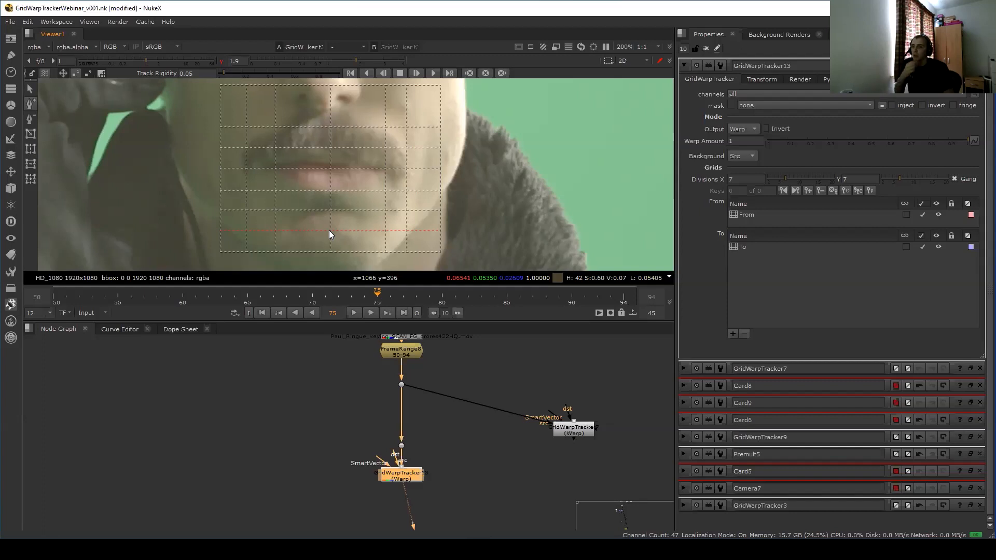
Add a SplineWarp on another dotted branch beside the new GridWarpTracker and view it.
{"action": "scroll", "coordinate": [399, 410], "scroll_direction": "down", "scroll_amount": 2}
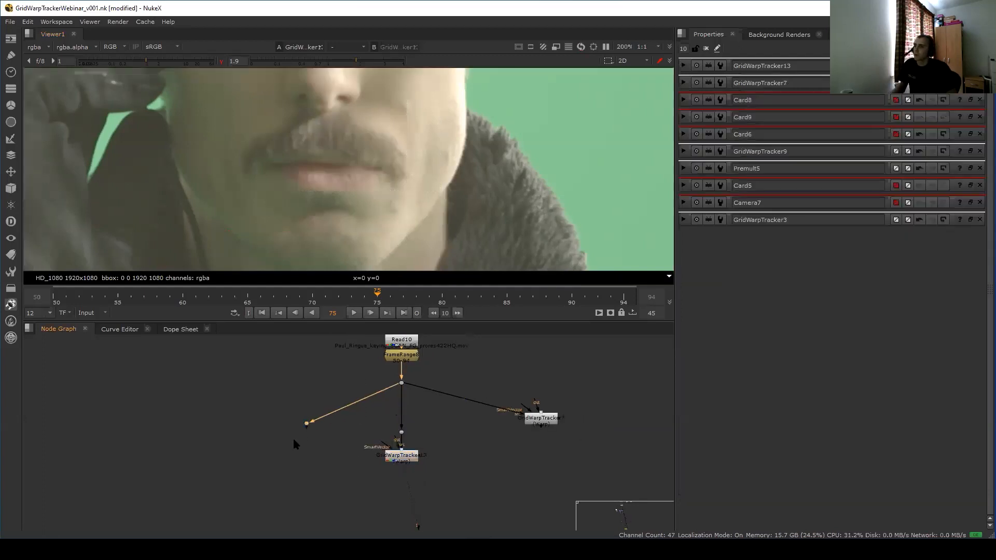
{"action": "key", "text": "Tab"}
{"action": "type", "text": "spline"}
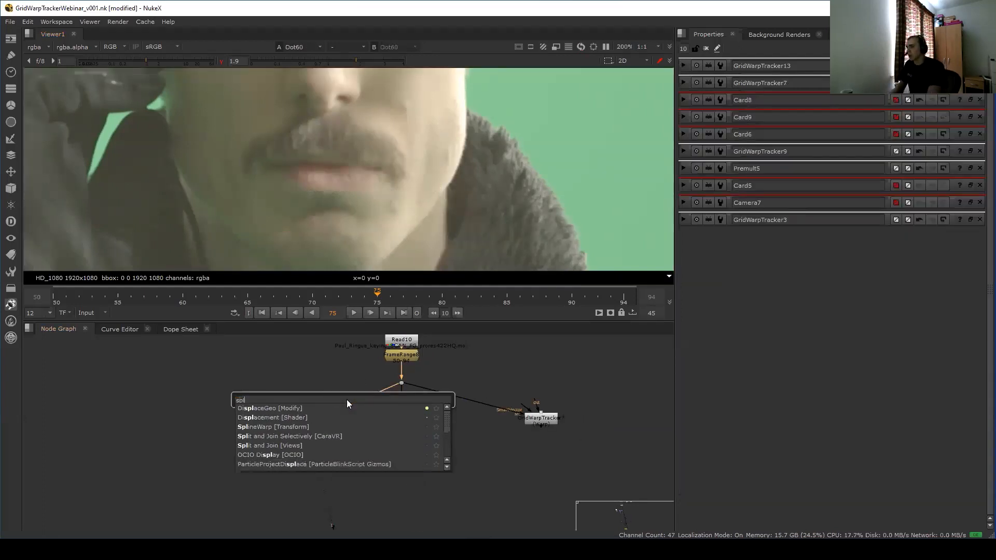
{"action": "key", "text": "Return"}
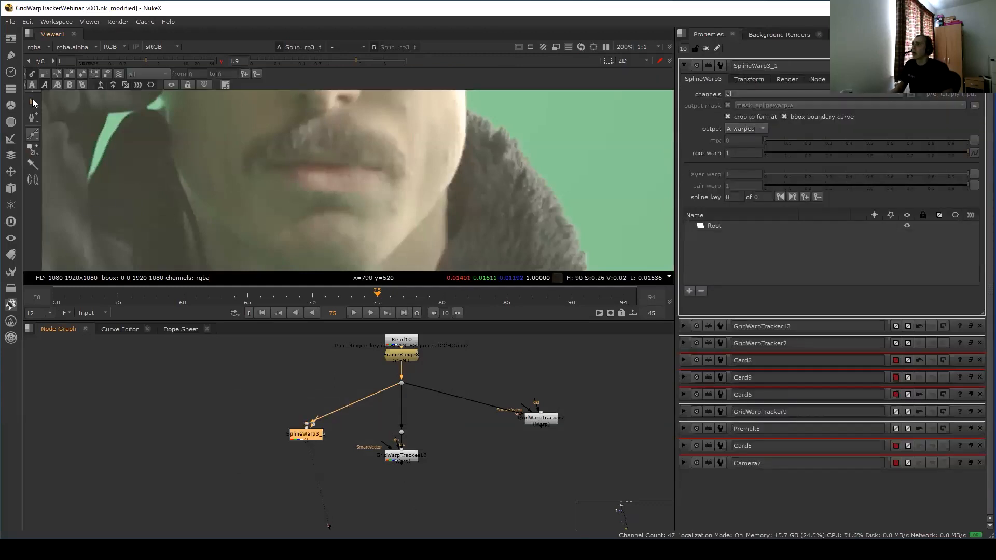
Draw an open seven-point Bezier along the line between the lips, from one mouth corner to the other.
{"action": "left_click", "coordinate": [272, 164]}
{"action": "left_click_drag", "start_coordinate": [298, 166], "coordinate": [317, 170]}
{"action": "left_click", "coordinate": [327, 167]}
{"action": "left_click", "coordinate": [343, 169]}
{"action": "left_click", "coordinate": [363, 169]}
{"action": "left_click", "coordinate": [382, 170]}
{"action": "left_click", "coordinate": [395, 170]}
{"action": "key", "text": "Return"}
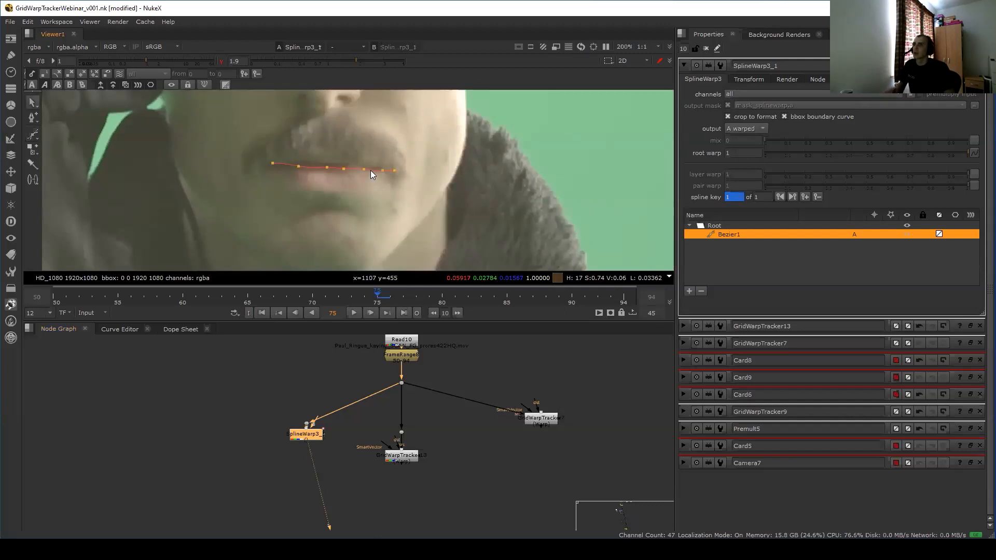
Duplicate and join the mouth Bezier in the SplineWarp's shape list.
{"action": "right_click", "coordinate": [746, 234]}
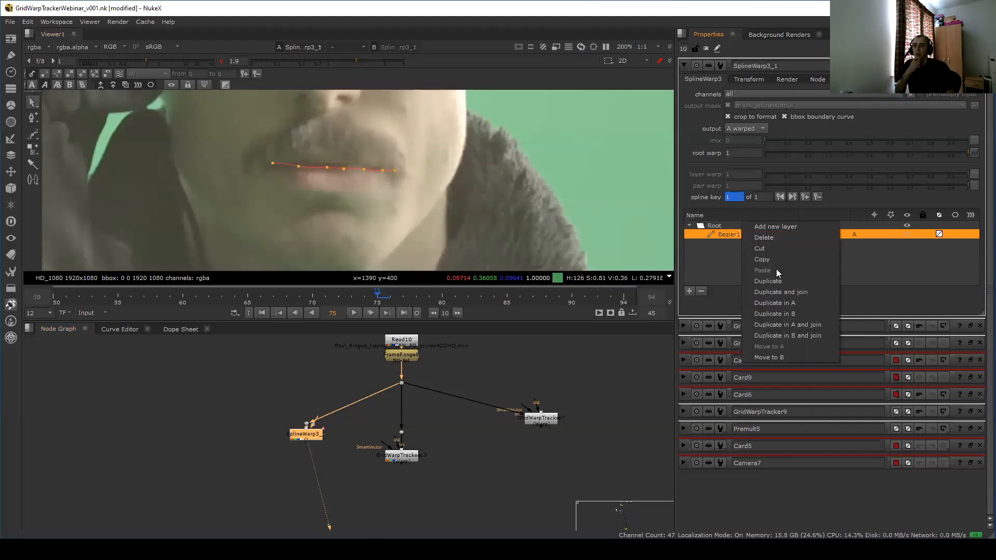
{"action": "left_click", "coordinate": [779, 292]}
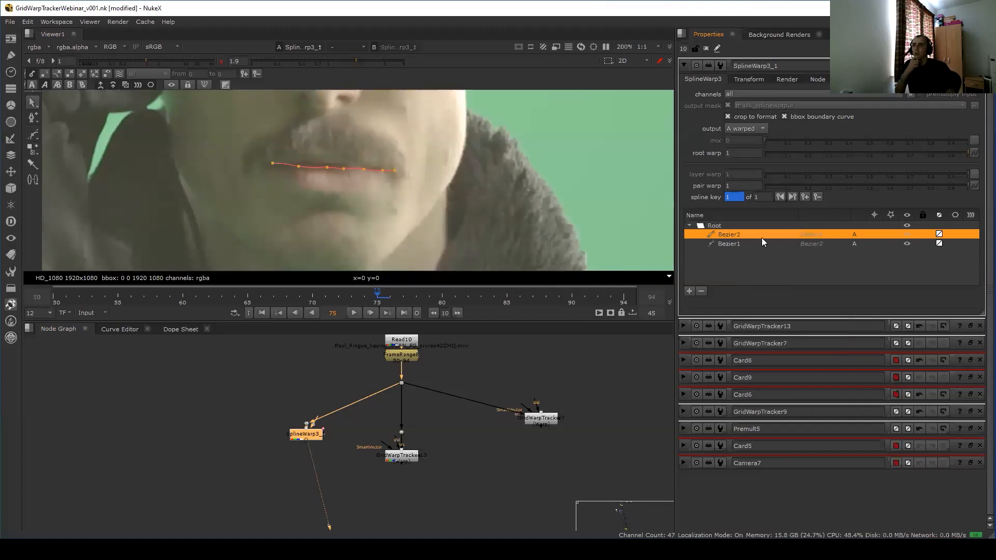
{"action": "left_click", "coordinate": [745, 244]}
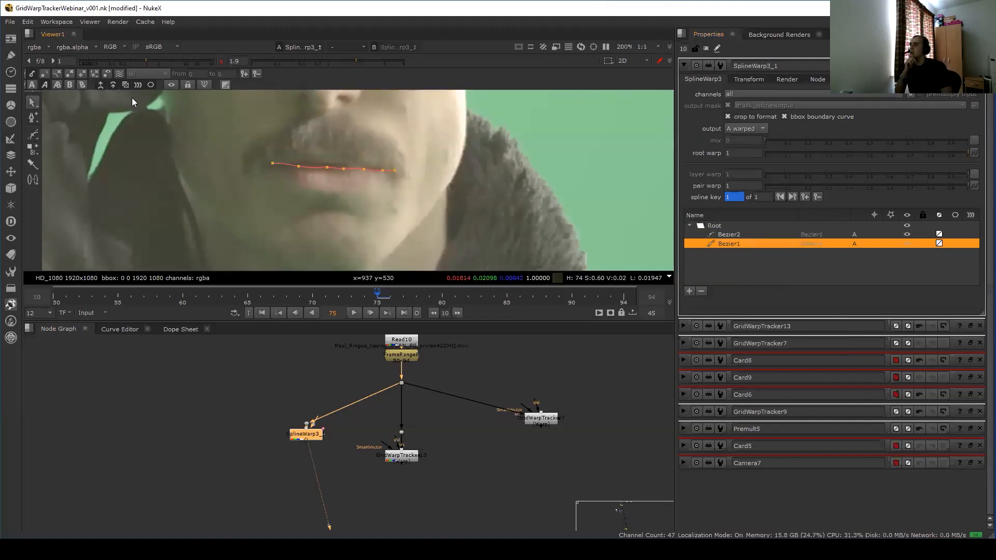
Reshape the joined Bezier near both mouth corners to bend the lip line into a wavy curve.
{"action": "left_click", "coordinate": [286, 166]}
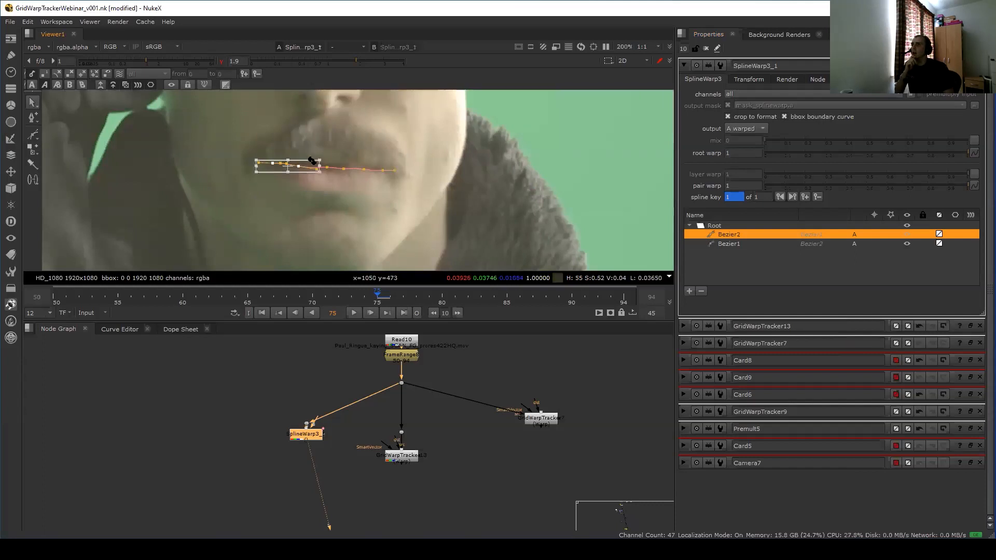
{"action": "left_click_drag", "start_coordinate": [328, 180], "coordinate": [311, 188]}
{"action": "left_click_drag", "start_coordinate": [405, 154], "coordinate": [434, 170]}
{"action": "left_click_drag", "start_coordinate": [385, 192], "coordinate": [406, 155]}
{"action": "left_click", "coordinate": [352, 198]}
{"action": "middle_click_drag", "start_coordinate": [351, 198], "coordinate": [350, 216]}
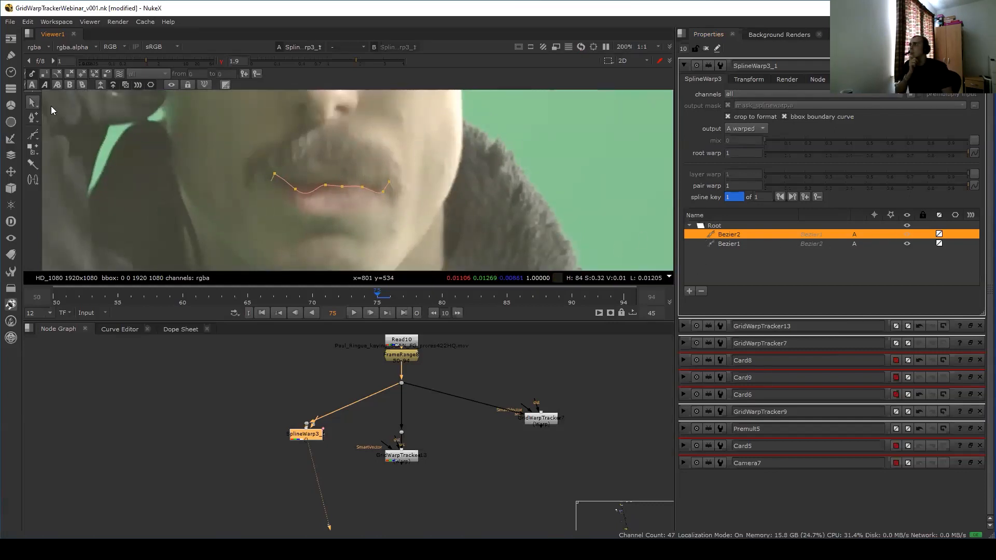
Draw a closed eight-point Bezier around the mouth and chin as a boundary for the warp.
{"action": "left_click", "coordinate": [264, 147]}
{"action": "left_click", "coordinate": [209, 193]}
{"action": "left_click", "coordinate": [244, 241]}
{"action": "left_click", "coordinate": [334, 250]}
{"action": "left_click", "coordinate": [425, 222]}
{"action": "left_click", "coordinate": [455, 158]}
{"action": "left_click", "coordinate": [430, 129]}
{"action": "left_click", "coordinate": [360, 122]}
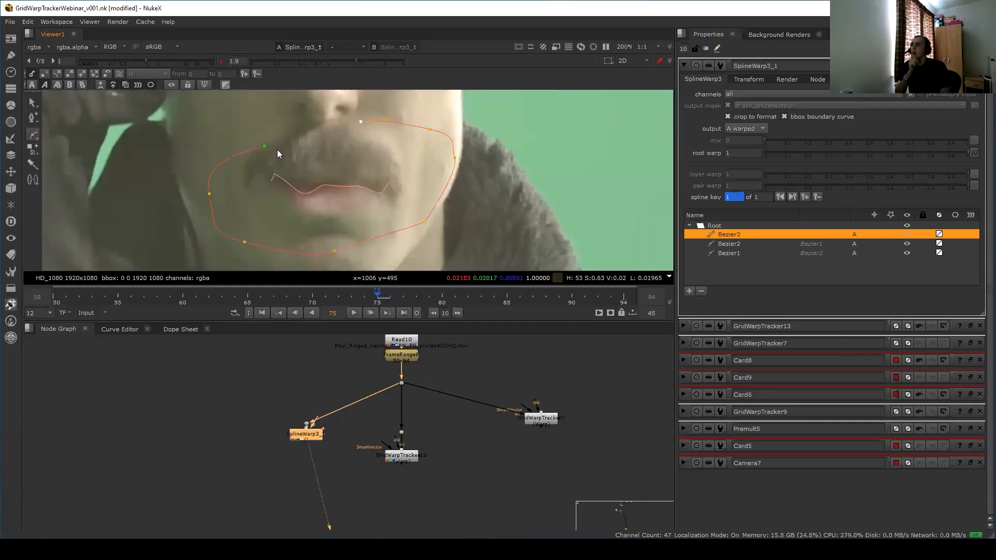
{"action": "left_click", "coordinate": [264, 146]}
Toggle the SplineWarp off and on to compare its effect on the mouth, leaving the node disabled.
{"action": "left_click_drag", "start_coordinate": [311, 435], "coordinate": [314, 442]}
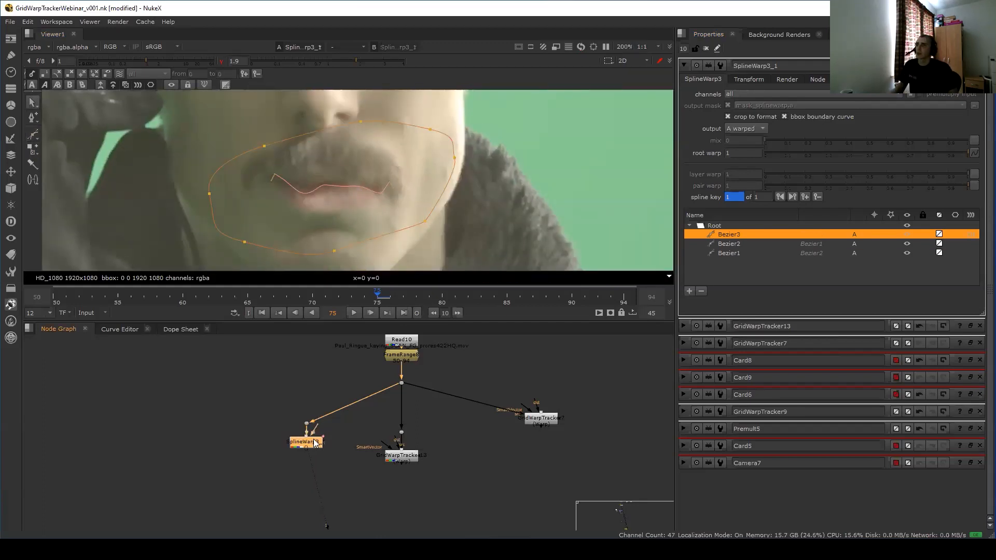
{"action": "key", "text": "d"}
{"action": "key", "text": "d"}
{"action": "key", "text": "d"}
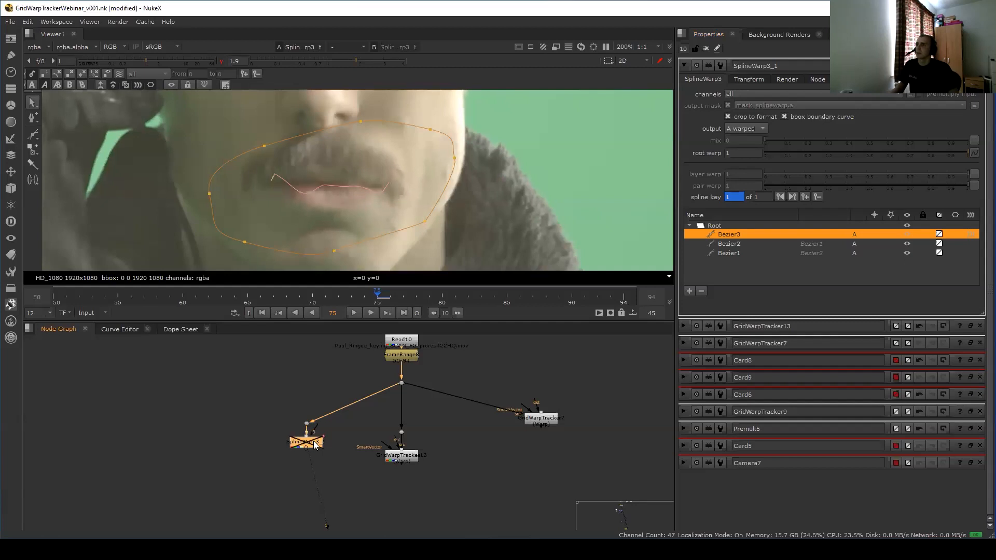
{"action": "key", "text": "d"}
{"action": "key", "text": "d"}
Compare with the GridWarpTracker's 7 × 7 mouth grid by viewing that node with its properties open, and clear the selection.
{"action": "double_click", "coordinate": [406, 457]}
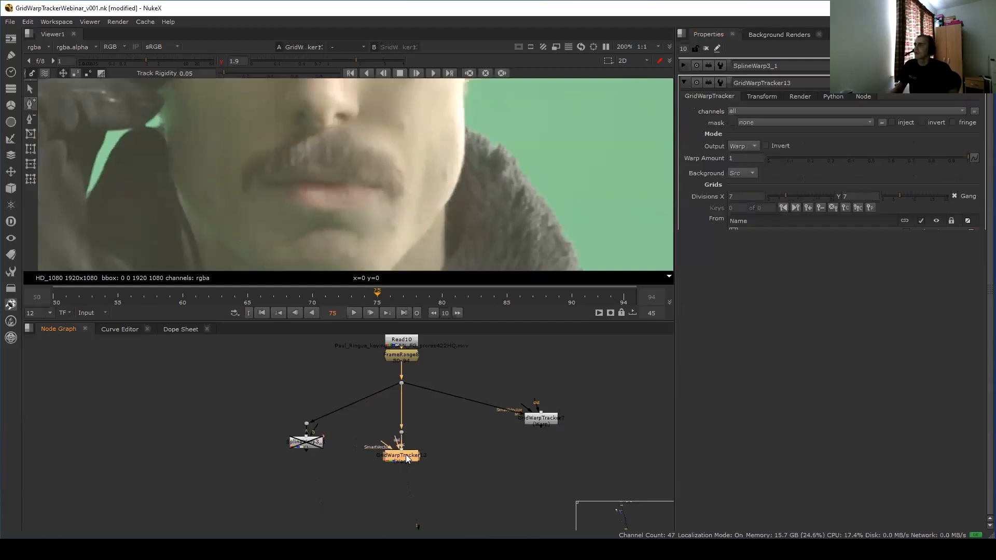
{"action": "key", "text": "1"}
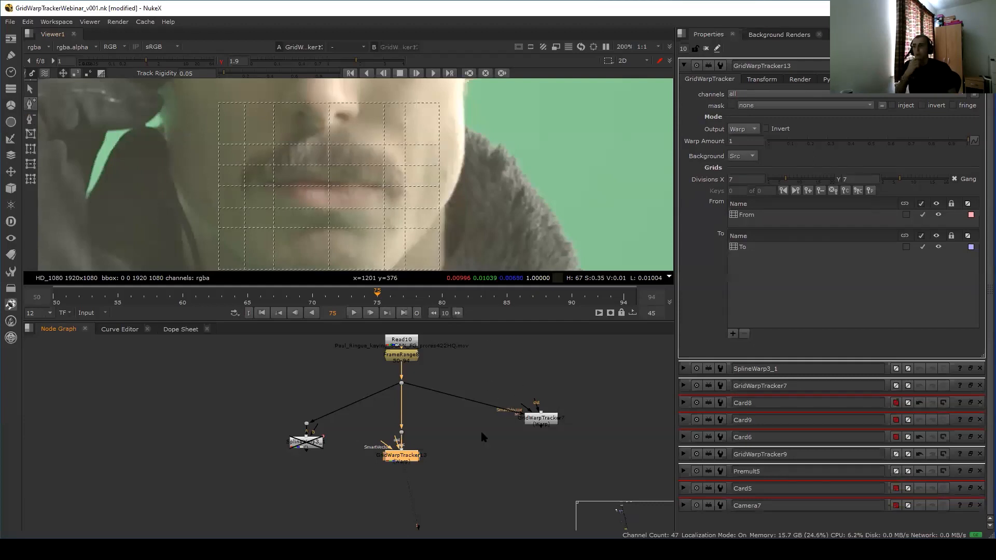
{"action": "left_click_drag", "start_coordinate": [400, 463], "coordinate": [437, 454]}
{"action": "left_click", "coordinate": [441, 454]}
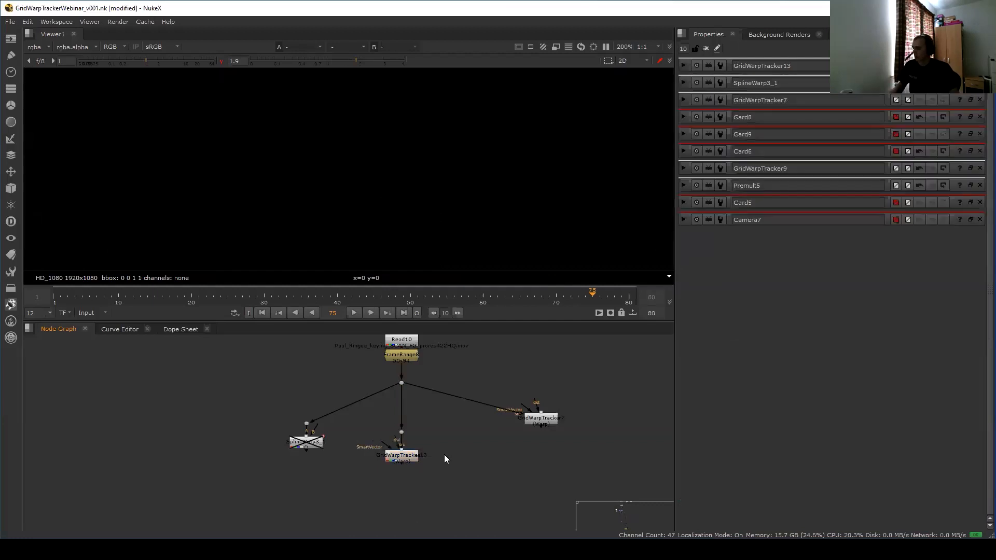
Return to the House Perspective setups and view Merge9 with its wireframe over the door.
{"action": "key", "text": "f"}
{"action": "scroll", "coordinate": [451, 439], "scroll_direction": "down", "scroll_amount": 3}
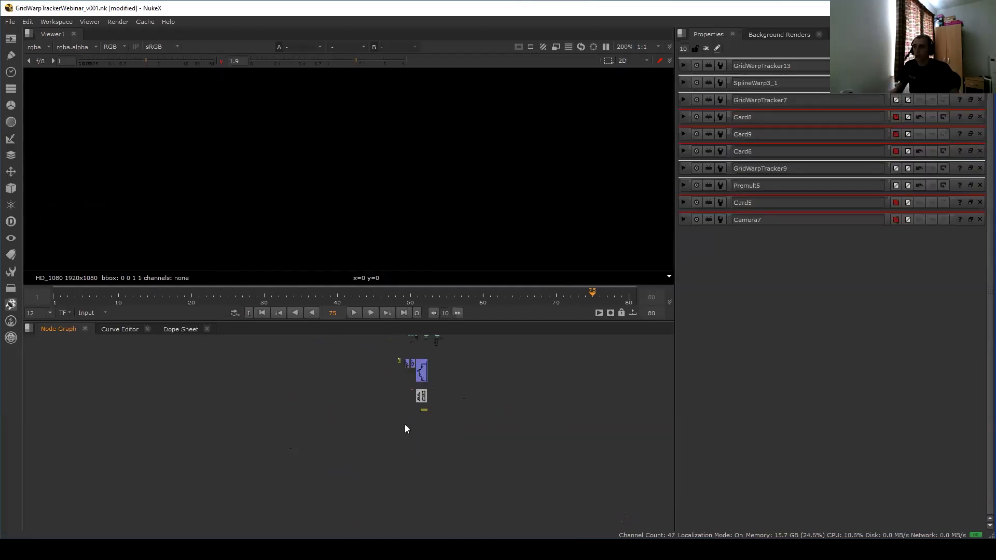
{"action": "scroll", "coordinate": [454, 409], "scroll_direction": "up", "scroll_amount": 8}
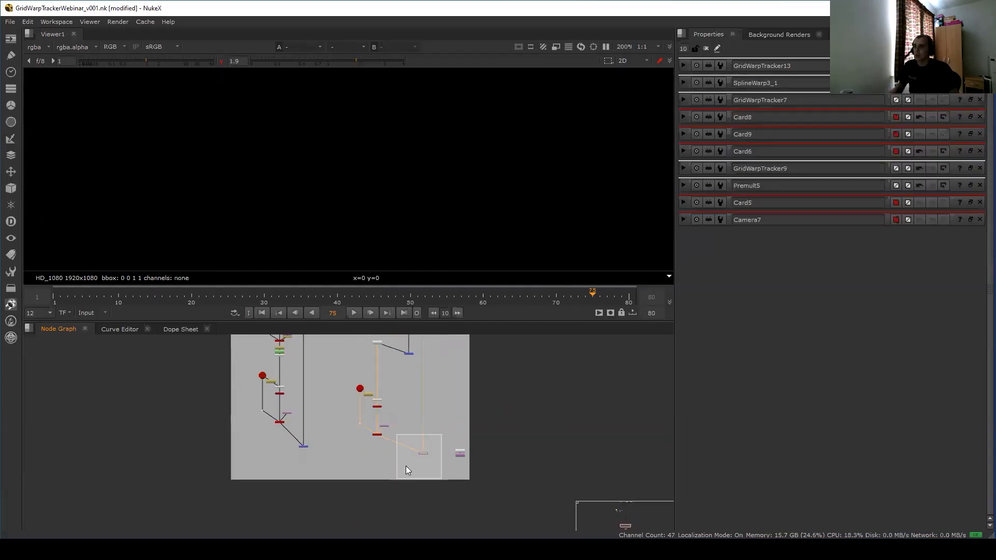
{"action": "key", "text": "1"}
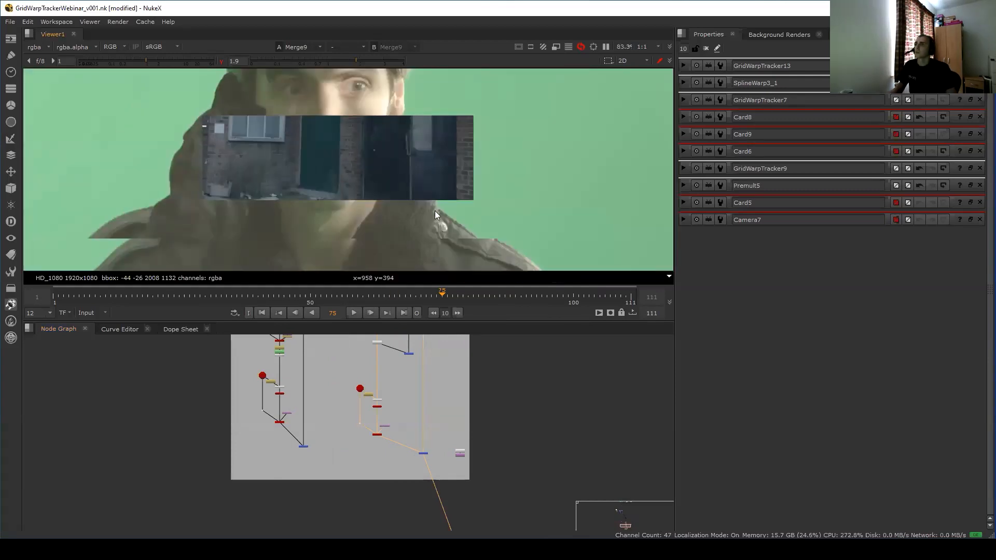
{"action": "middle_click_drag", "start_coordinate": [365, 184], "coordinate": [377, 212]}
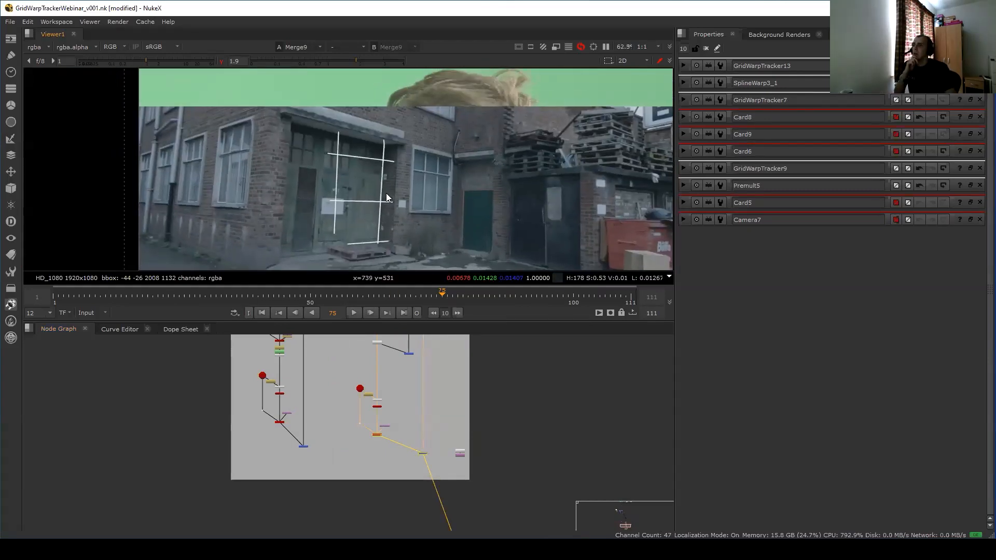
Open the properties of GridWarpTracker9 to examine its warp grid setup against the door wireframe.
{"action": "scroll", "coordinate": [363, 213], "scroll_direction": "up", "scroll_amount": 1}
{"action": "scroll", "coordinate": [381, 394], "scroll_direction": "up", "scroll_amount": 3}
{"action": "double_click", "coordinate": [380, 463]}
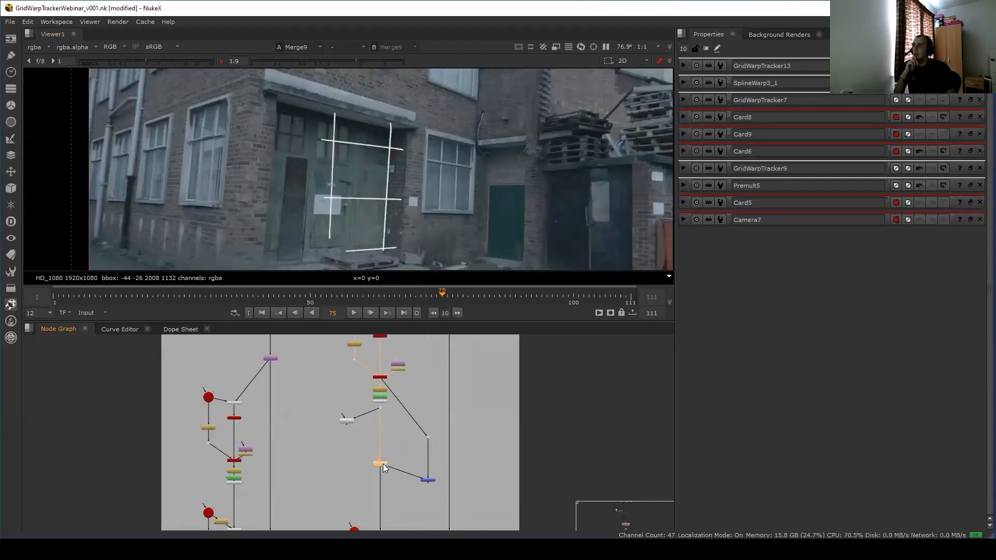
{"action": "key", "text": "1"}
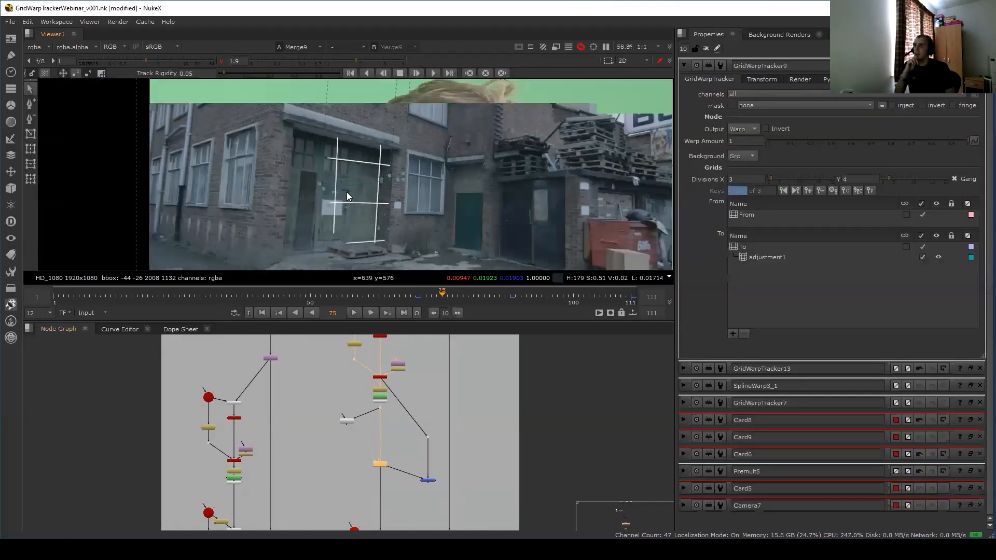
View the GridWarpTracker9 output in the enlarged viewer and examine the warped door patch with its grid overlay.
{"action": "left_click", "coordinate": [382, 465]}
{"action": "double_click", "coordinate": [381, 470]}
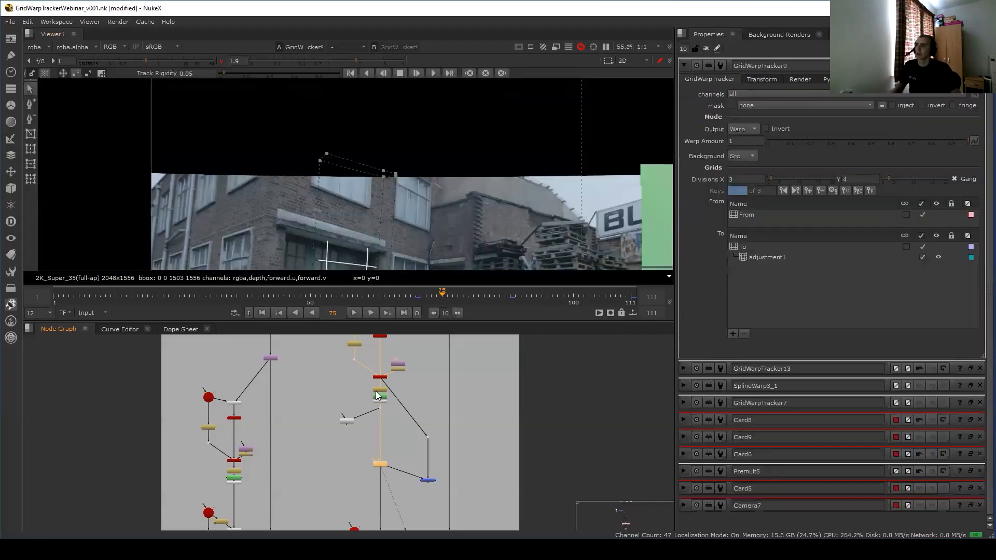
{"action": "key", "text": "space"}
{"action": "scroll", "coordinate": [379, 327], "scroll_direction": "up", "scroll_amount": 2}
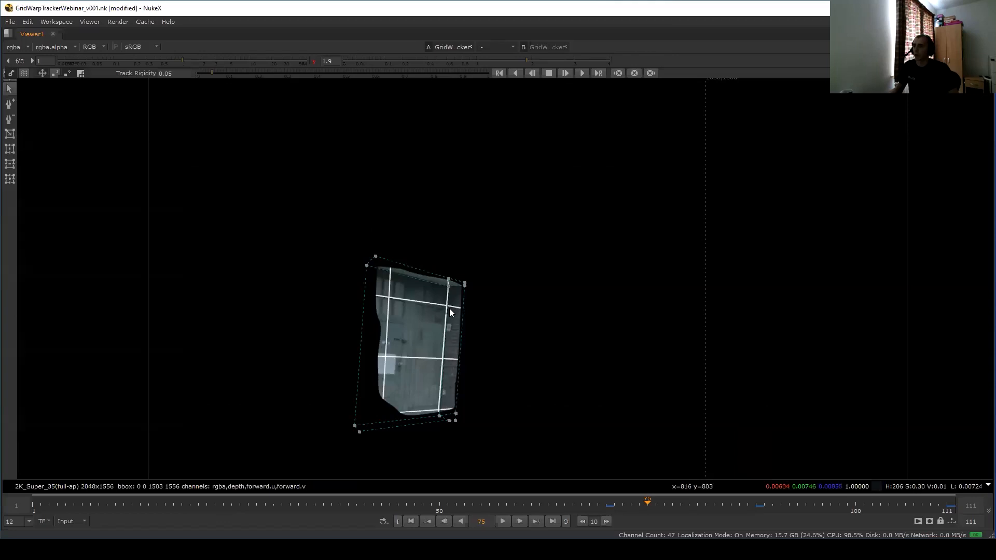
{"action": "scroll", "coordinate": [424, 314], "scroll_direction": "up", "scroll_amount": 1}
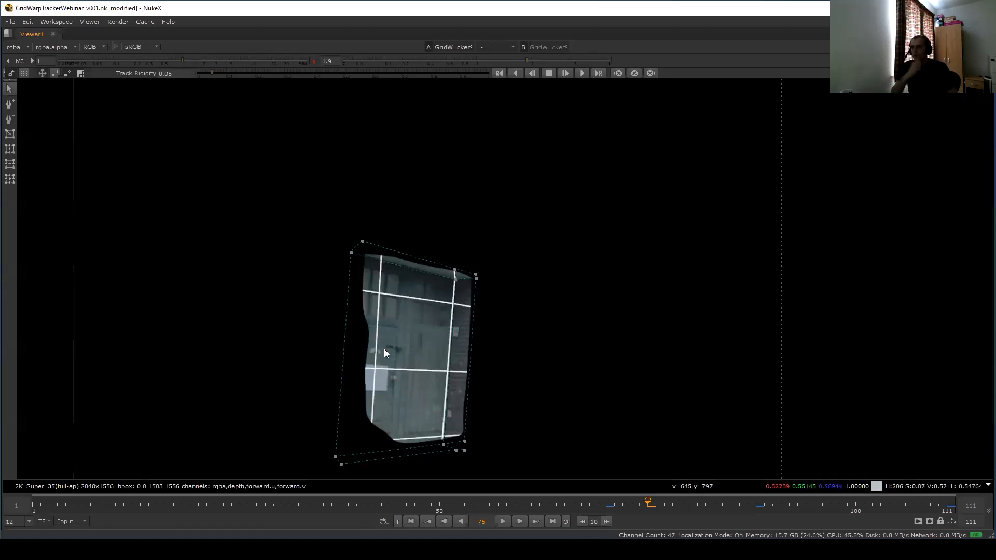
{"action": "key", "text": "space"}
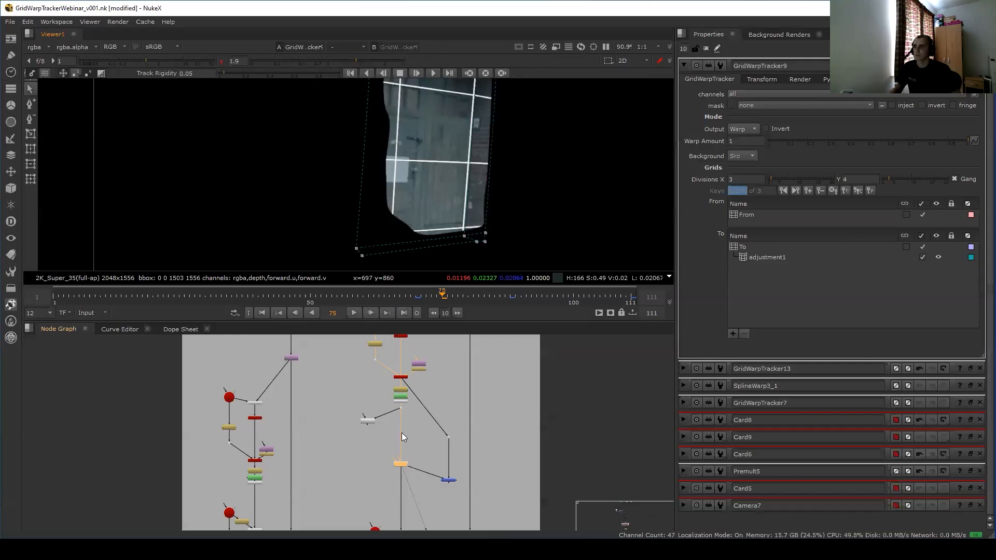
Examine the House Perspective node trees and the GridWarpTracker and projections setup above them in the enlarged node graph.
{"action": "key", "text": "space"}
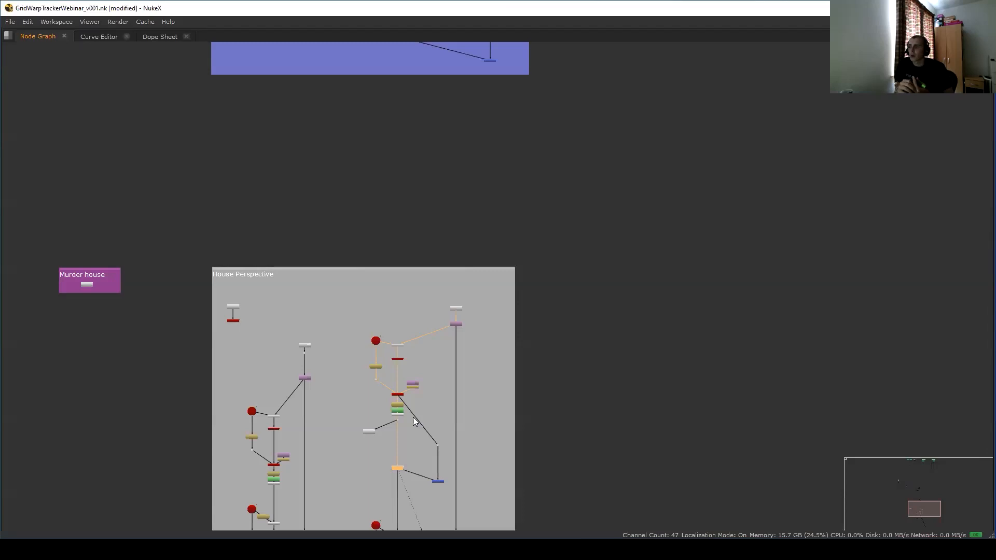
{"action": "middle_click_drag", "start_coordinate": [298, 302], "coordinate": [334, 344]}
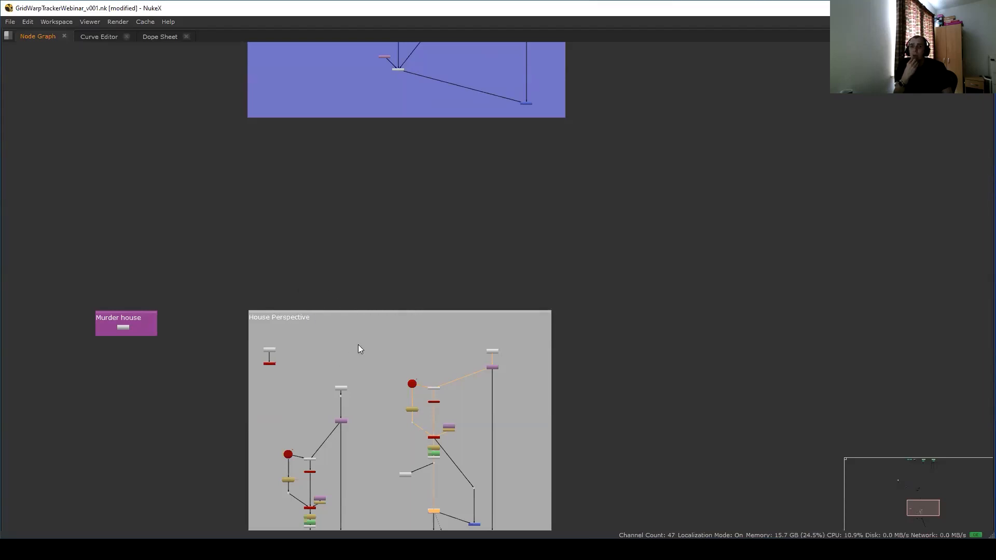
{"action": "middle_click_drag", "start_coordinate": [357, 229], "coordinate": [347, 368]}
{"action": "middle_click_drag", "start_coordinate": [315, 201], "coordinate": [339, 404]}
{"action": "middle_click_drag", "start_coordinate": [319, 267], "coordinate": [279, 380]}
{"action": "middle_click_drag", "start_coordinate": [299, 314], "coordinate": [290, 351]}
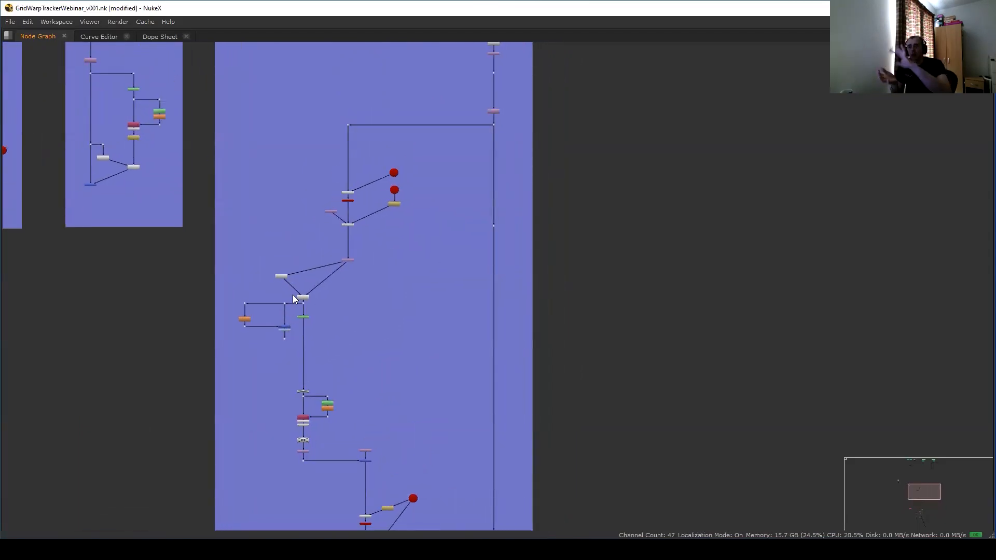
{"action": "middle_click_drag", "start_coordinate": [372, 506], "coordinate": [379, 317]}
{"action": "middle_click_drag", "start_coordinate": [384, 405], "coordinate": [373, 187]}
{"action": "middle_click_drag", "start_coordinate": [417, 484], "coordinate": [406, 405]}
{"action": "scroll", "coordinate": [409, 417], "scroll_direction": "up", "scroll_amount": 3}
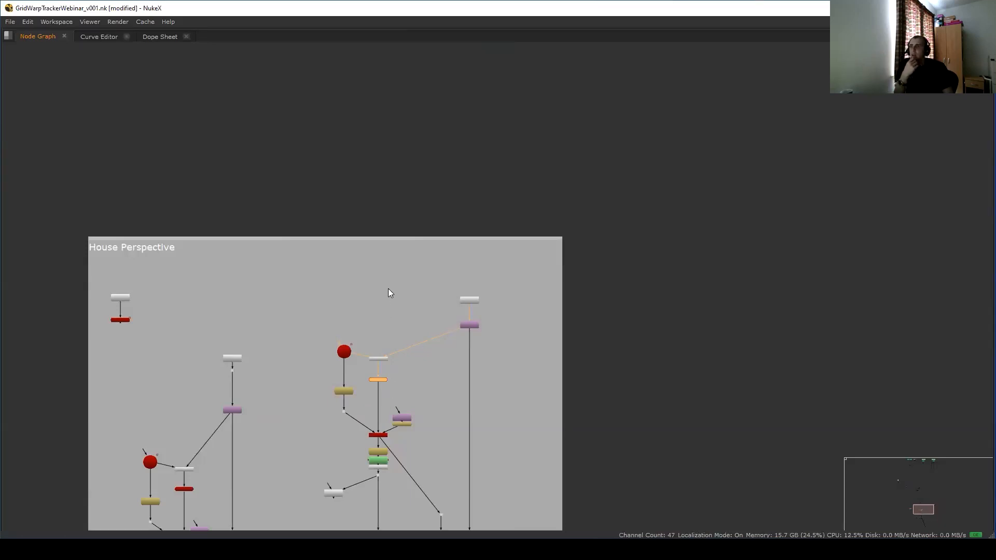
{"action": "scroll", "coordinate": [390, 293], "scroll_direction": "down", "scroll_amount": 3}
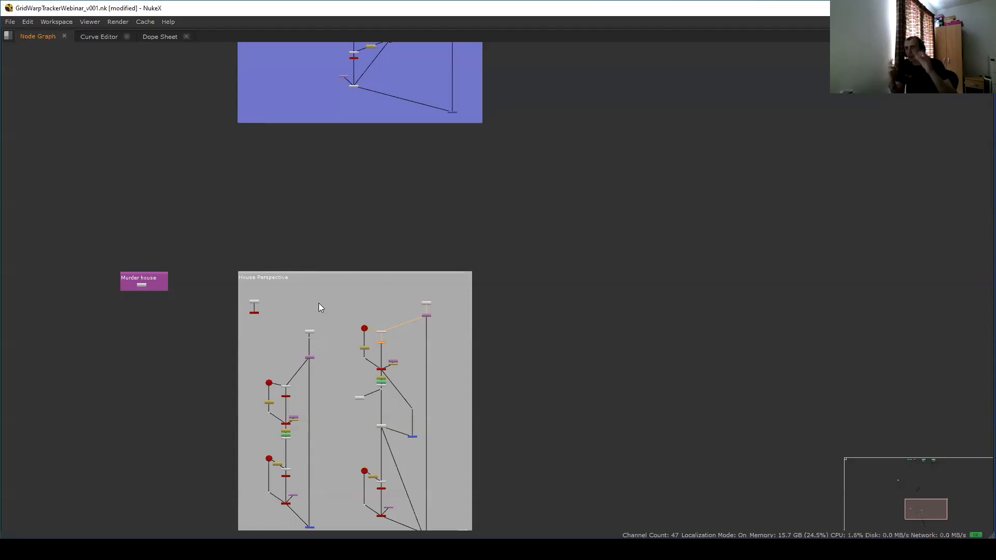
View the Crop1 rock patch of the GridWarpTracker and projections setup and check it at several frames, including frame 18.
{"action": "middle_click_drag", "start_coordinate": [294, 167], "coordinate": [303, 372]}
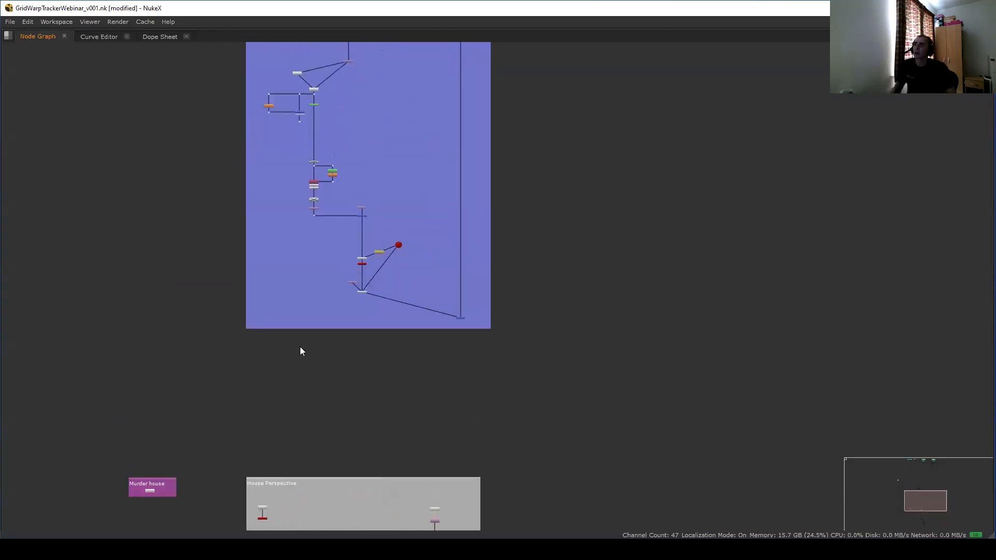
{"action": "scroll", "coordinate": [399, 239], "scroll_direction": "up", "scroll_amount": 3}
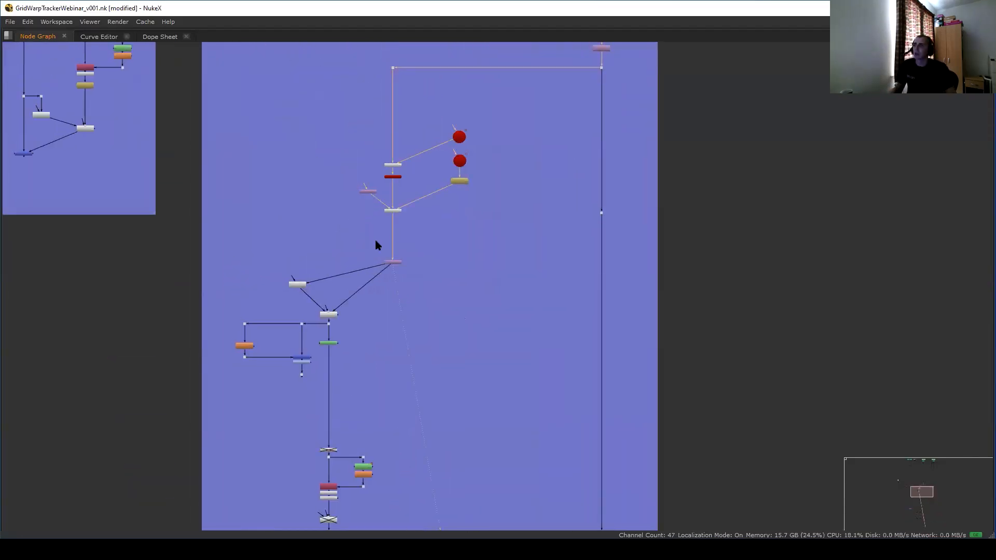
{"action": "key", "text": "space"}
{"action": "scroll", "coordinate": [398, 196], "scroll_direction": "down", "scroll_amount": 5}
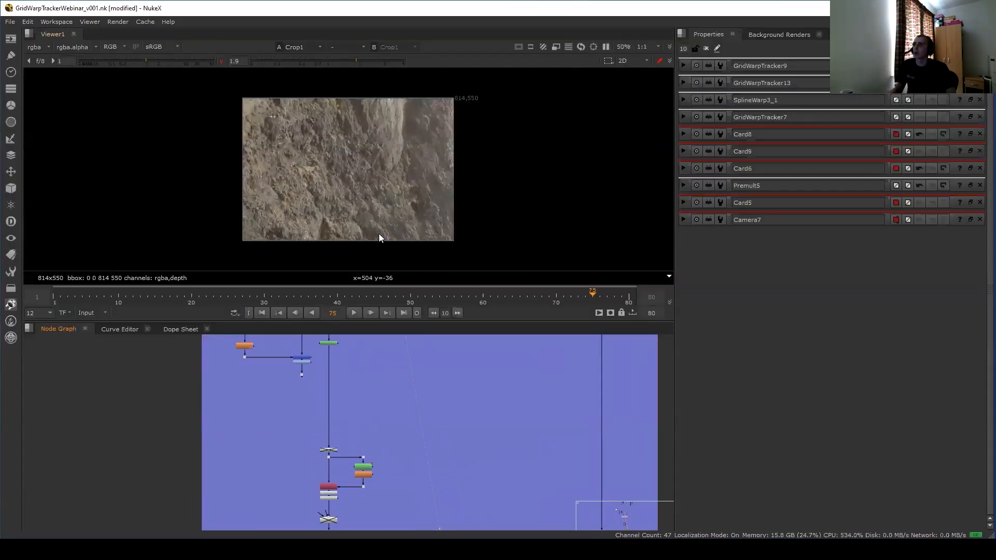
{"action": "left_click_drag", "start_coordinate": [334, 297], "coordinate": [260, 296]}
{"action": "left_click", "coordinate": [177, 296]}
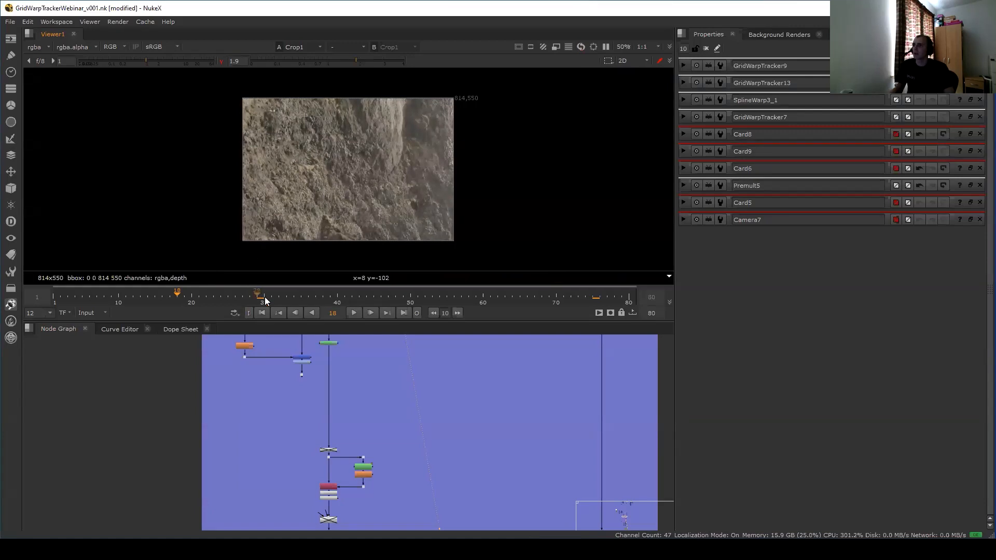
{"action": "left_click", "coordinate": [476, 300]}
{"action": "left_click", "coordinate": [381, 299]}
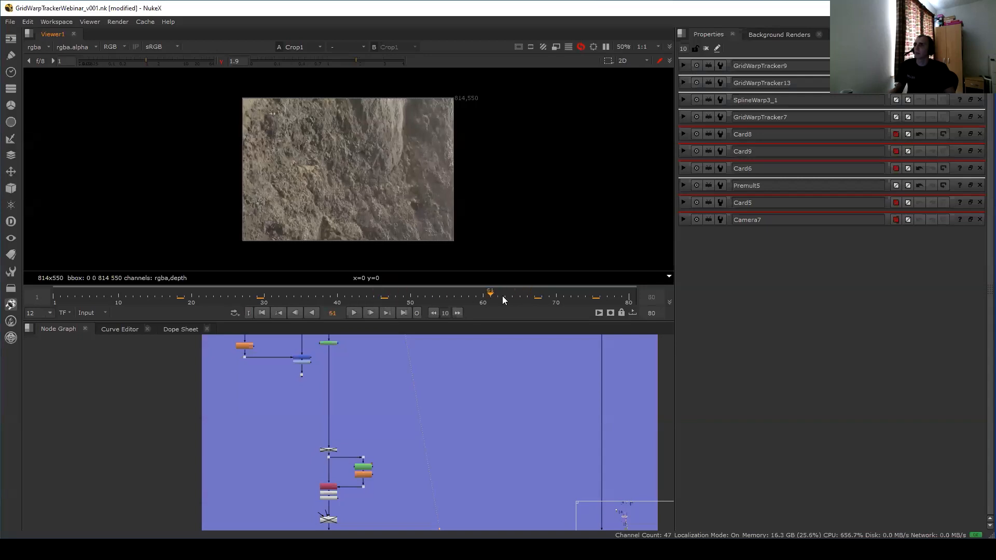
Set the playback range's in point to frame 35 and the playback mode to Bounce.
{"action": "left_click", "coordinate": [374, 294], "text": "ctrl"}
{"action": "left_click", "coordinate": [301, 295], "text": "ctrl"}
{"action": "left_click", "coordinate": [234, 312]}
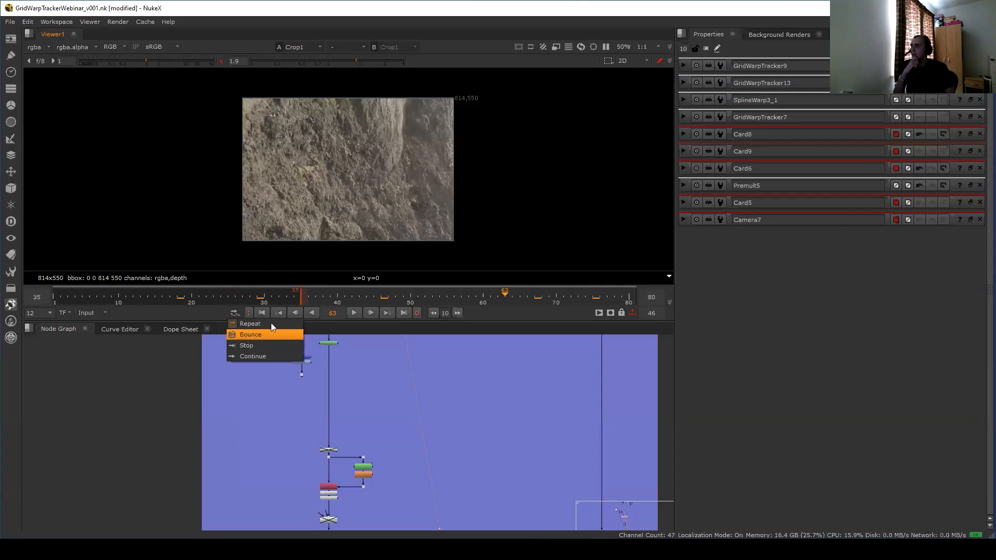
{"action": "left_click", "coordinate": [248, 336]}
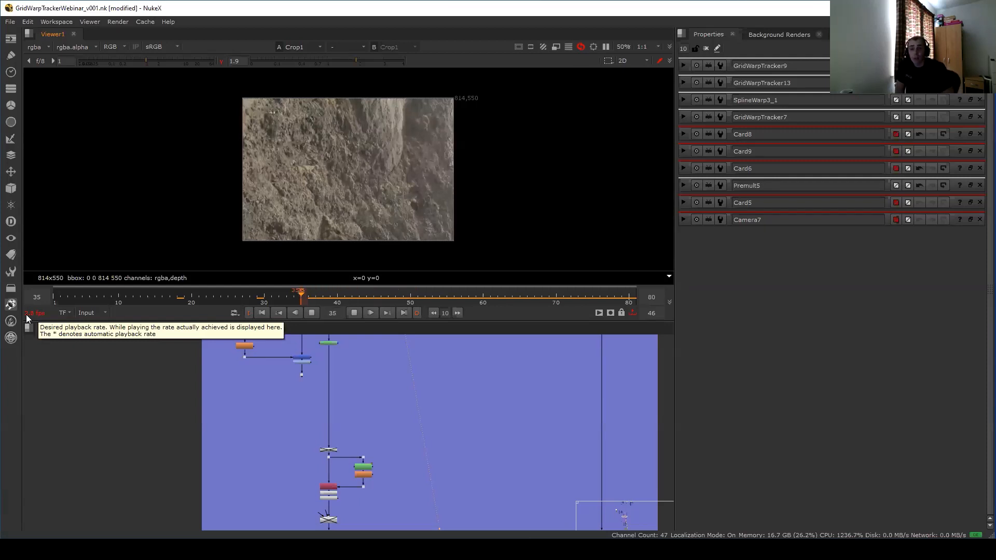
Play the rock patch forwards and backwards within the range, stop playback and scrub to frame 59.
{"action": "key", "text": "l"}
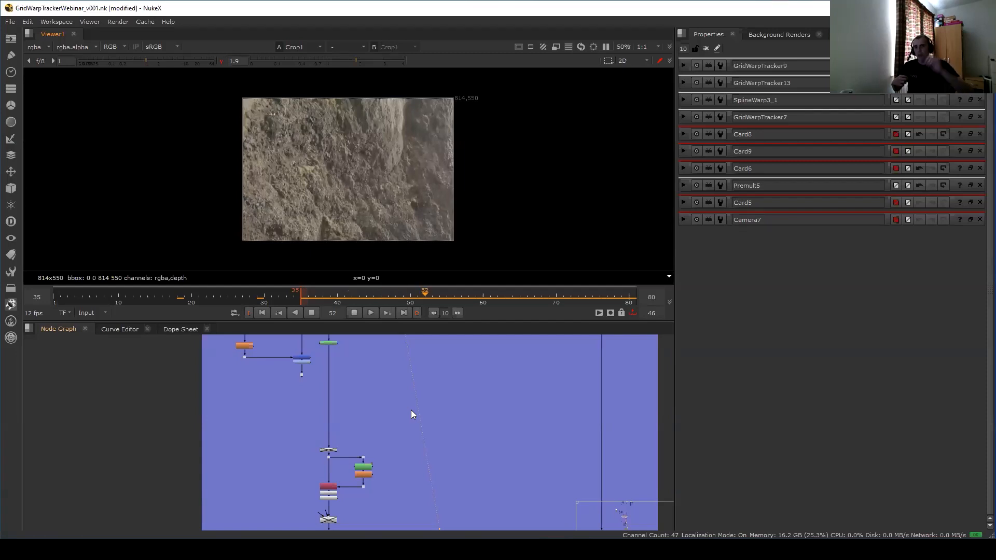
{"action": "key", "text": "j"}
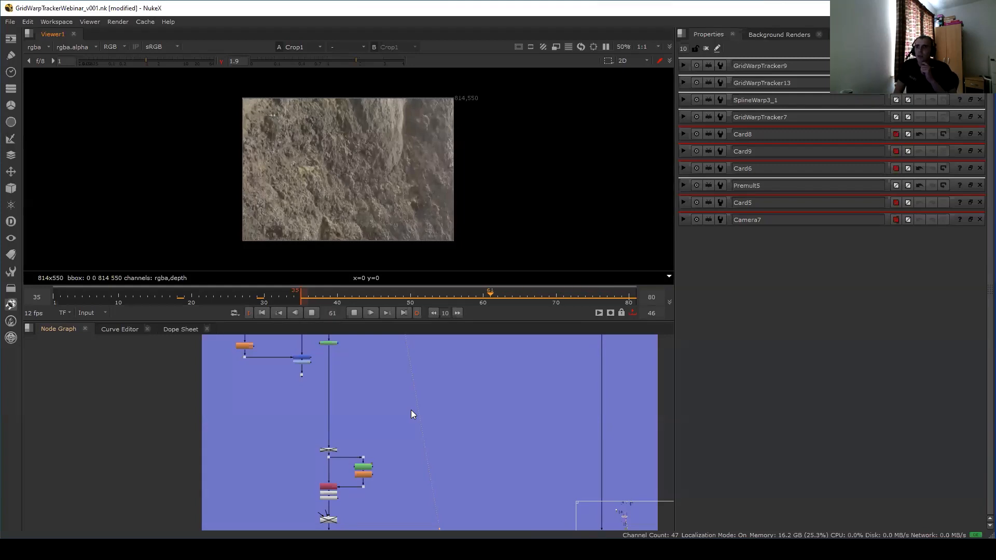
{"action": "left_click", "coordinate": [360, 313]}
{"action": "left_click", "coordinate": [360, 311]}
{"action": "left_click_drag", "start_coordinate": [365, 298], "coordinate": [476, 309]}
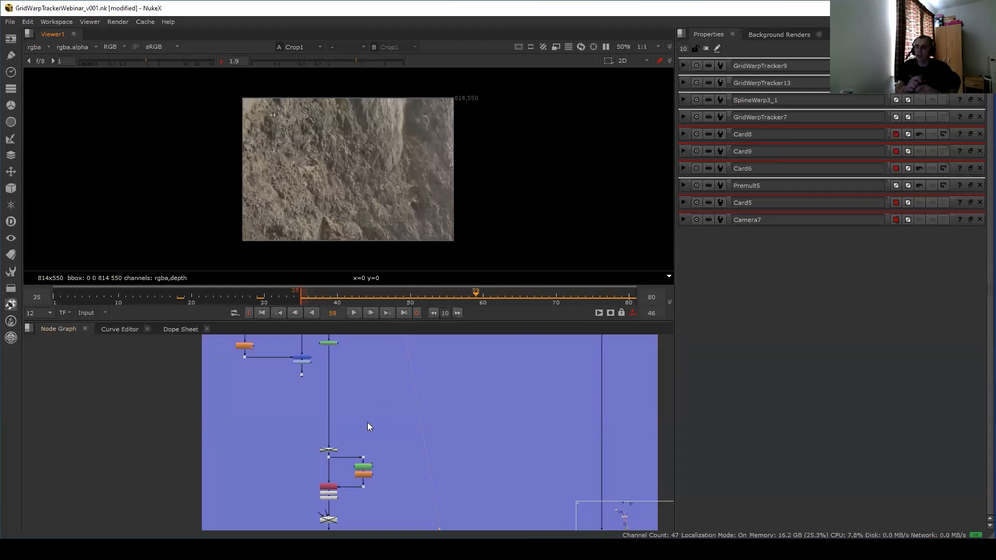
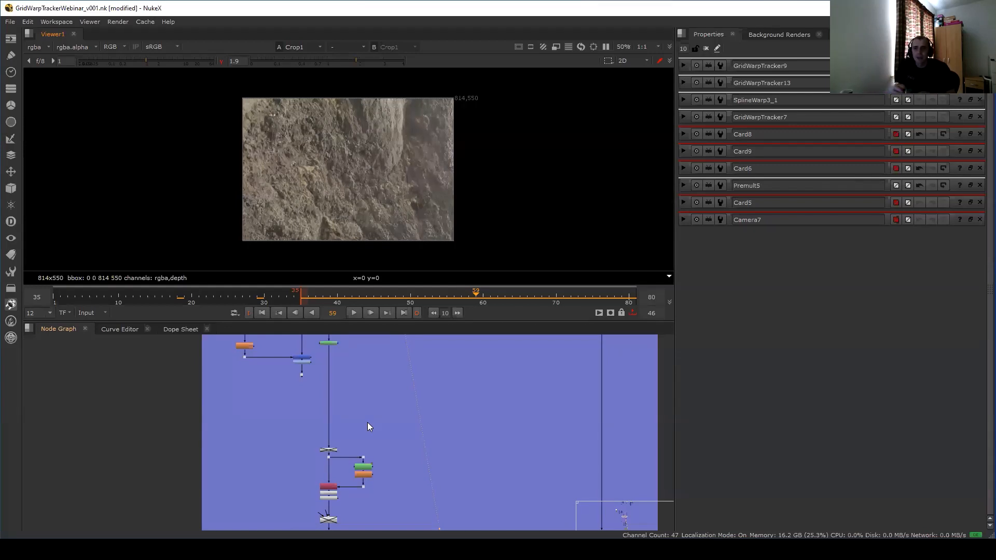
Go to the Policeman Scan setup in the node graph and view its GridWarpTracker node.
{"action": "scroll", "coordinate": [475, 372], "scroll_direction": "down", "scroll_amount": 6}
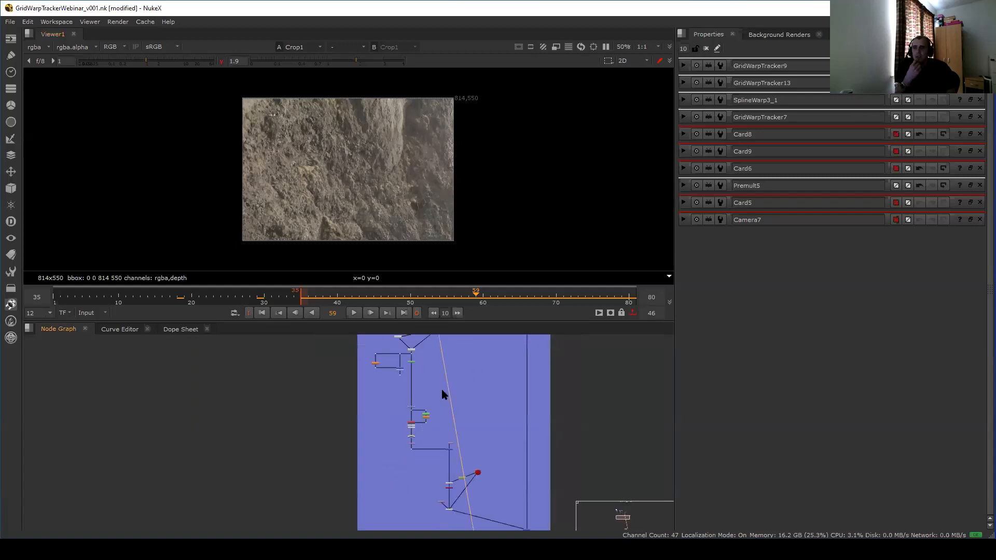
{"action": "middle_click_drag", "start_coordinate": [414, 511], "coordinate": [445, 383]}
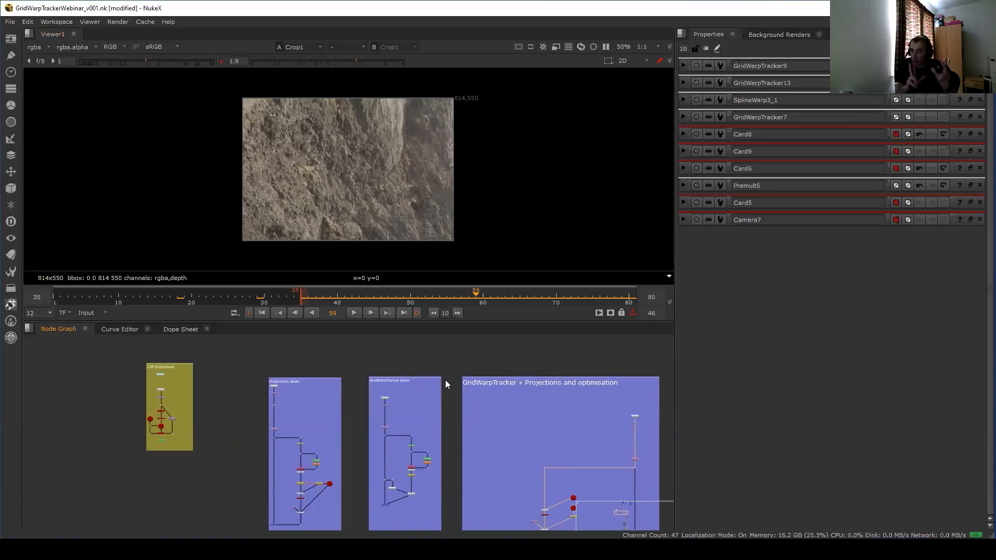
{"action": "key", "text": "f"}
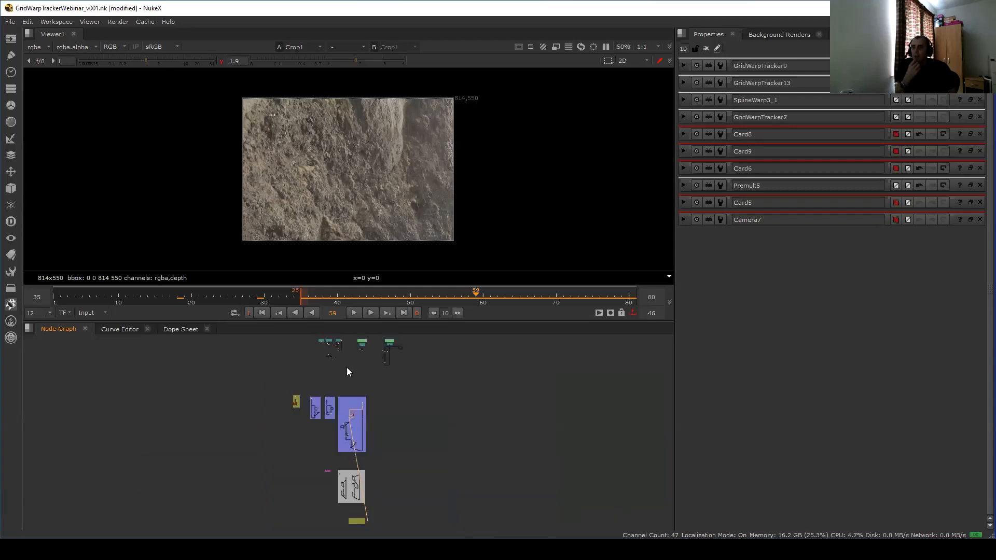
{"action": "scroll", "coordinate": [389, 422], "scroll_direction": "up", "scroll_amount": 5}
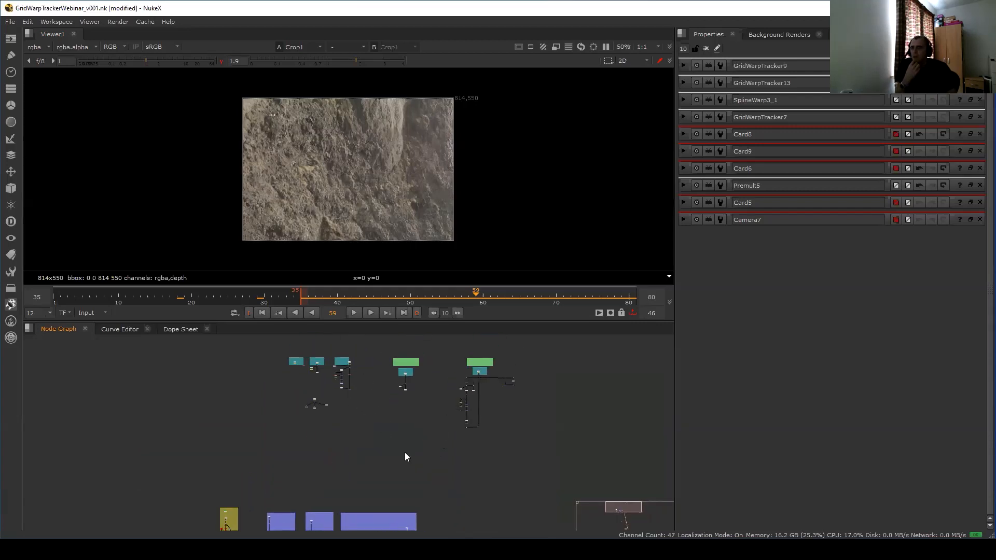
{"action": "scroll", "coordinate": [416, 429], "scroll_direction": "up", "scroll_amount": 10}
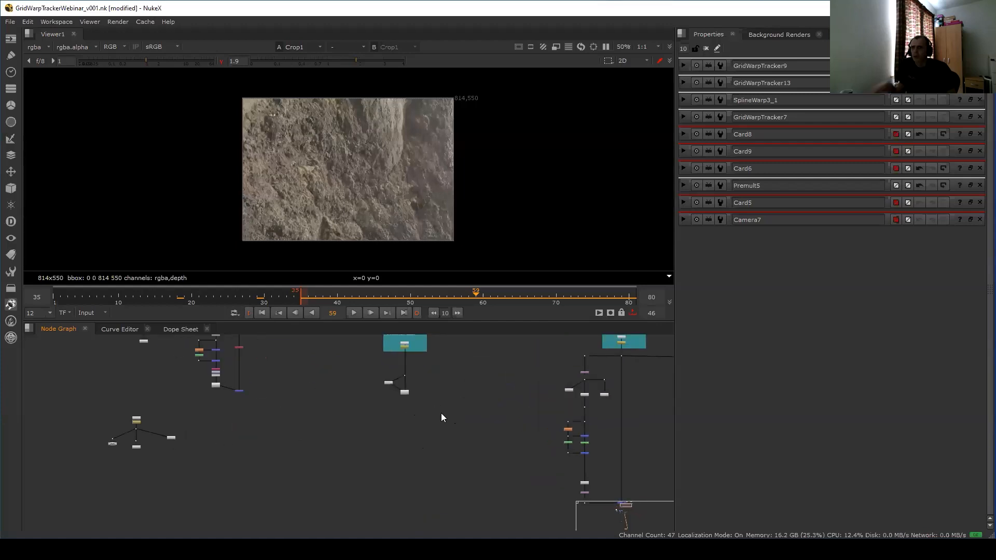
{"action": "left_click", "coordinate": [397, 388]}
{"action": "key", "text": "1"}
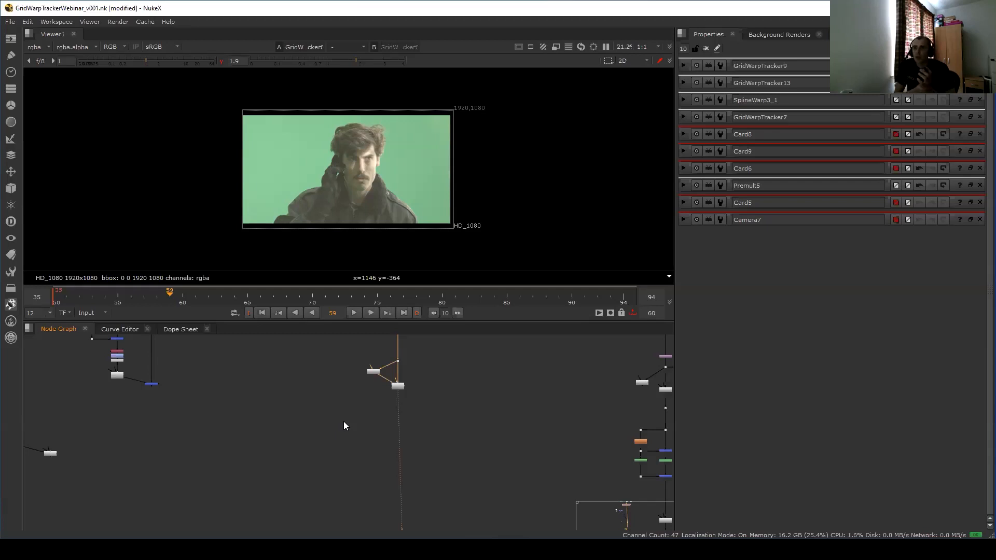
Branch a separate Dot off the Policeman Scan's FrameRange node and view it, framing the man's face.
{"action": "scroll", "coordinate": [322, 424], "scroll_direction": "up", "scroll_amount": 5}
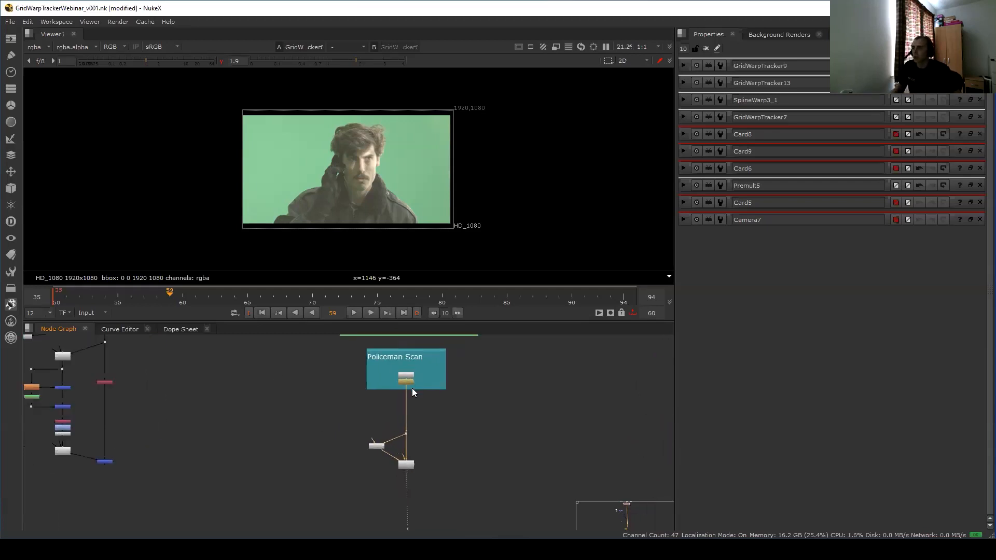
{"action": "left_click_drag", "start_coordinate": [403, 420], "coordinate": [522, 455]}
{"action": "key", "text": "1"}
{"action": "scroll", "coordinate": [381, 148], "scroll_direction": "up", "scroll_amount": 5}
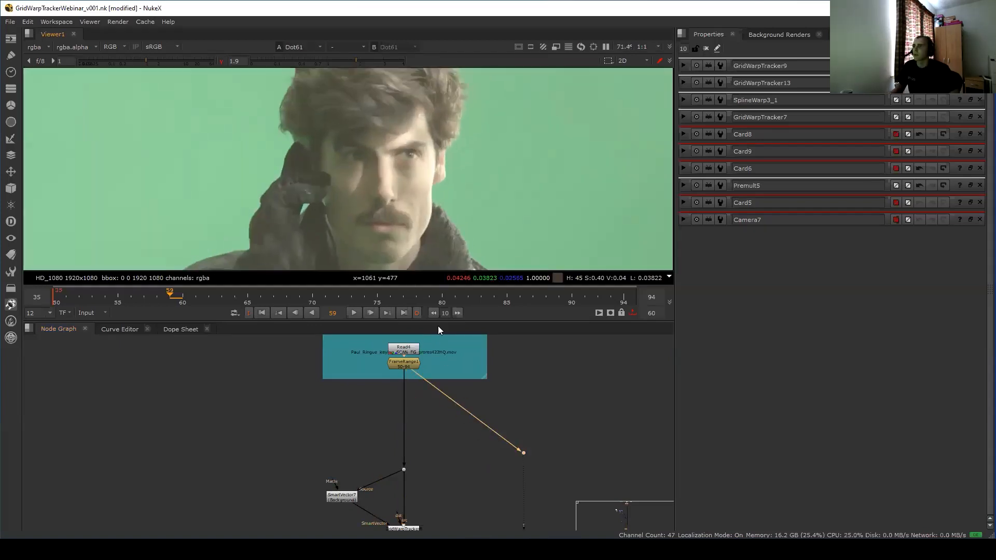
{"action": "scroll", "coordinate": [546, 408], "scroll_direction": "up", "scroll_amount": 2}
Try a GridWarp node below the new Dot, and delete it.
{"action": "left_click", "coordinate": [484, 429]}
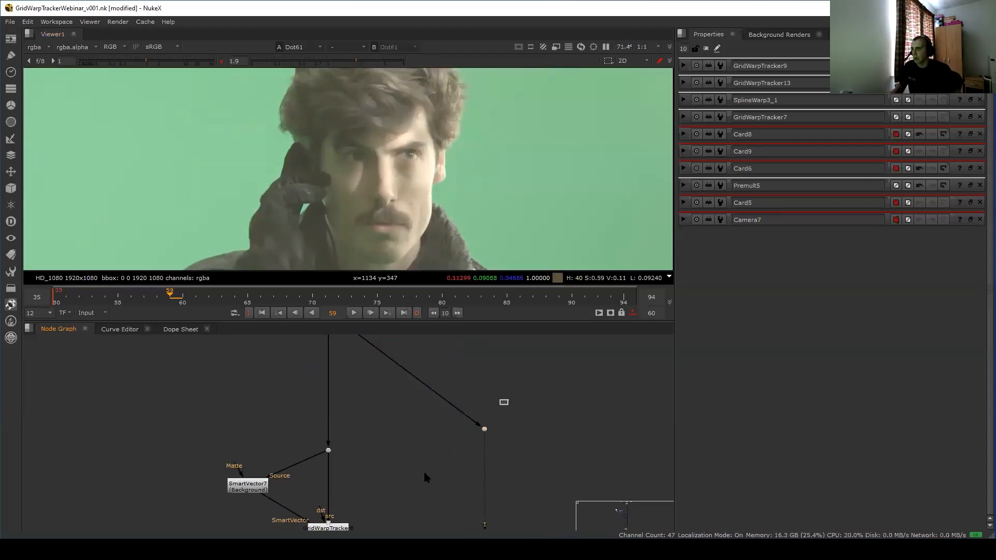
{"action": "key", "text": "Tab"}
{"action": "type", "text": "g"}
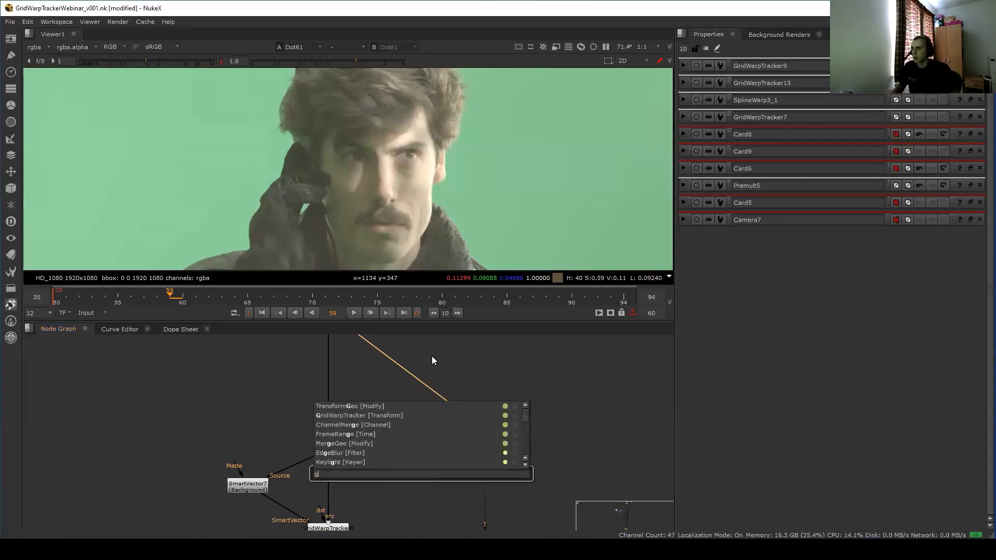
{"action": "type", "text": "ridw"}
{"action": "key", "text": "Down"}
{"action": "key", "text": "Down"}
{"action": "key", "text": "Return"}
{"action": "left_click_drag", "start_coordinate": [484, 442], "coordinate": [484, 461]}
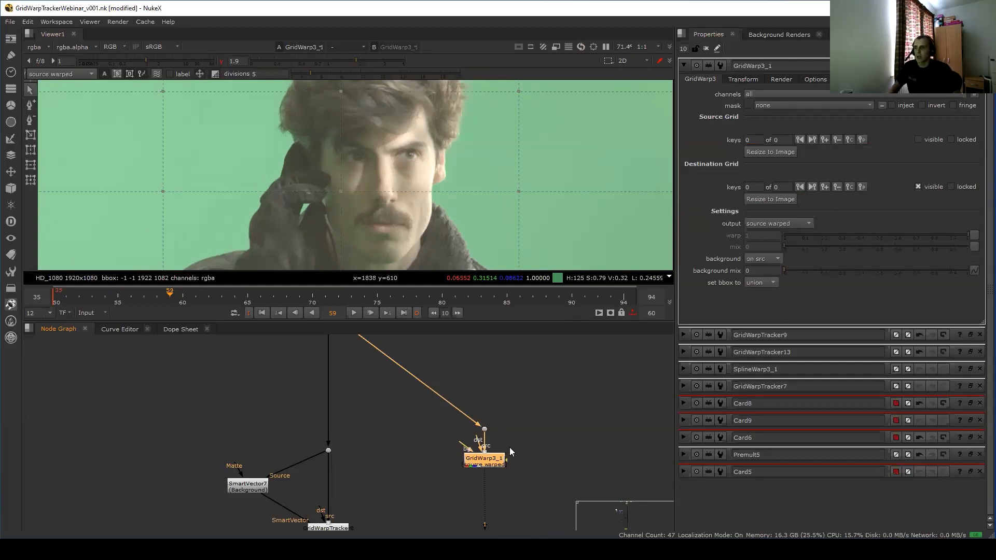
{"action": "key", "text": "Delete"}
Try inserting GridWarp under the Policeman Scan's new Dot once more, and remove the node.
{"action": "key", "text": "Tab"}
{"action": "type", "text": "gr"}
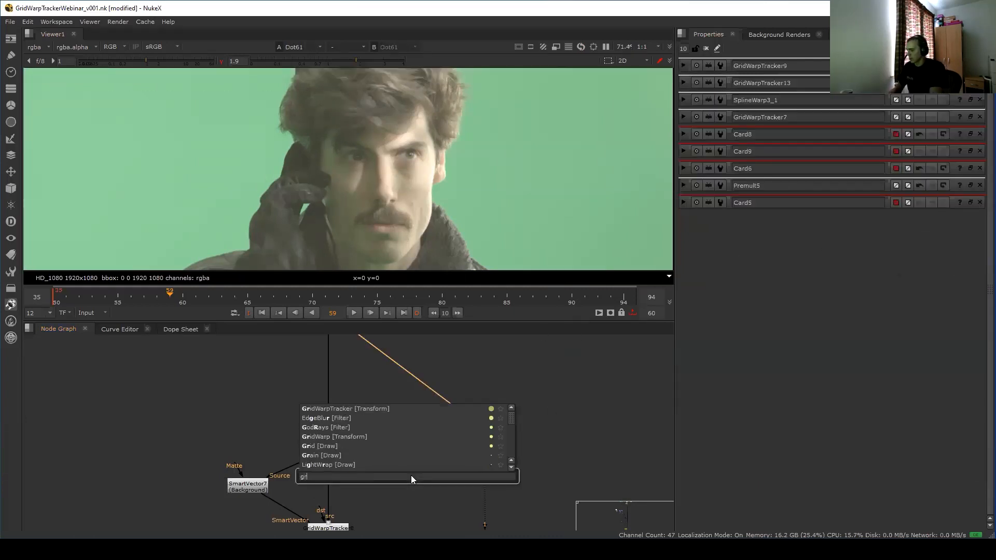
{"action": "type", "text": "idw"}
{"action": "key", "text": "Down"}
{"action": "key", "text": "Return"}
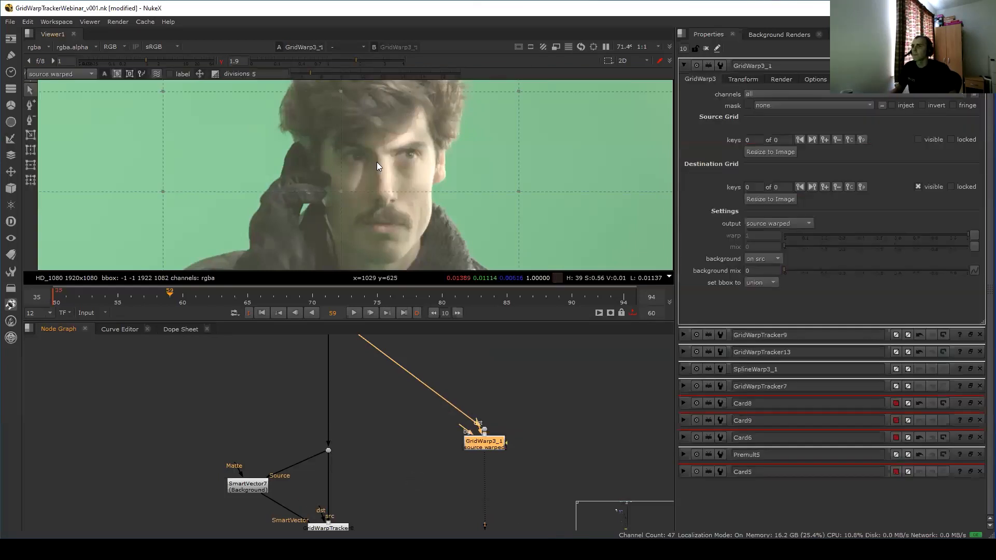
{"action": "key", "text": "Delete"}
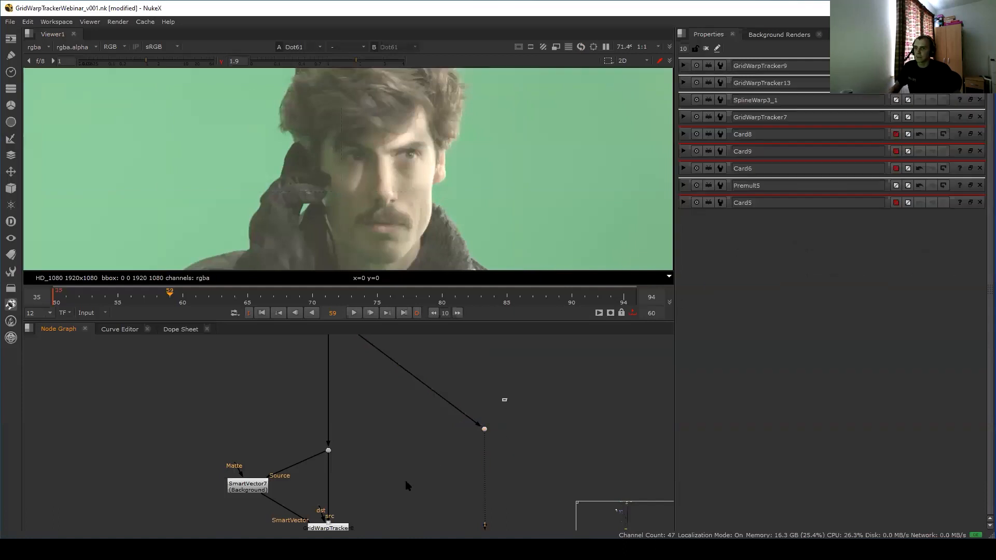
Add a GridWarpTracker below the Policeman Scan's new Dot and draw a grid of about 167 by 125 pixels around the man's eye near the ear.
{"action": "key", "text": "Tab"}
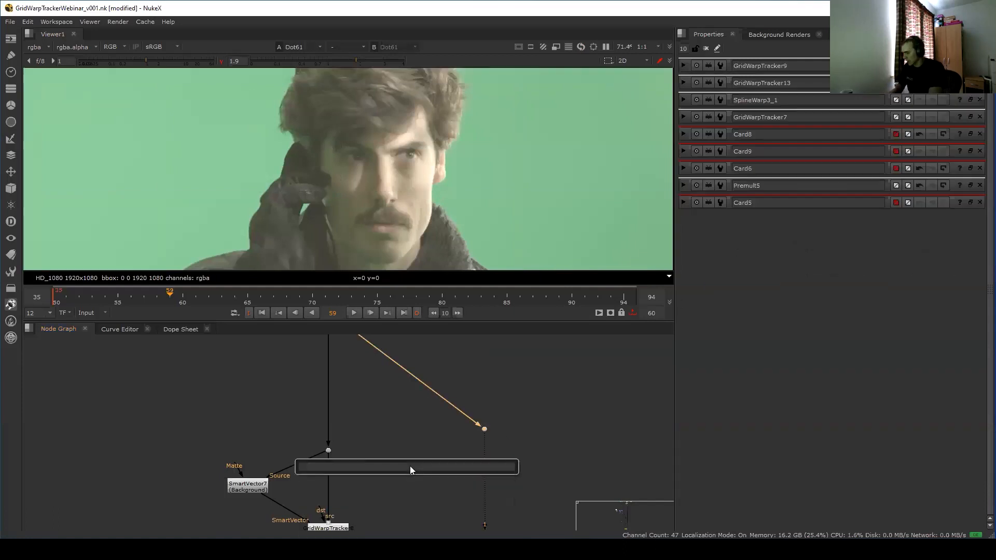
{"action": "type", "text": "gr"}
{"action": "key", "text": "Down"}
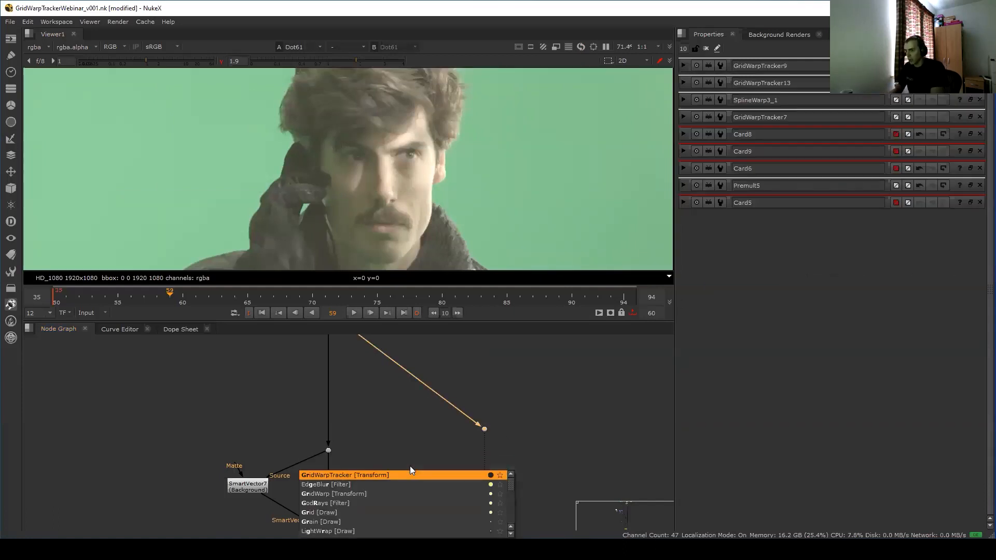
{"action": "key", "text": "Return"}
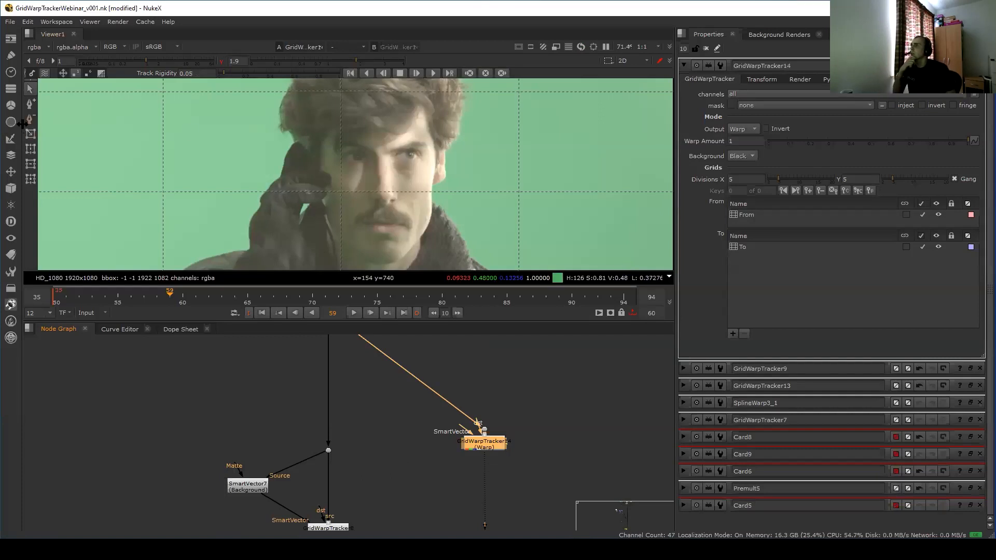
{"action": "left_click", "coordinate": [31, 134]}
{"action": "left_click_drag", "start_coordinate": [375, 135], "coordinate": [436, 181]}
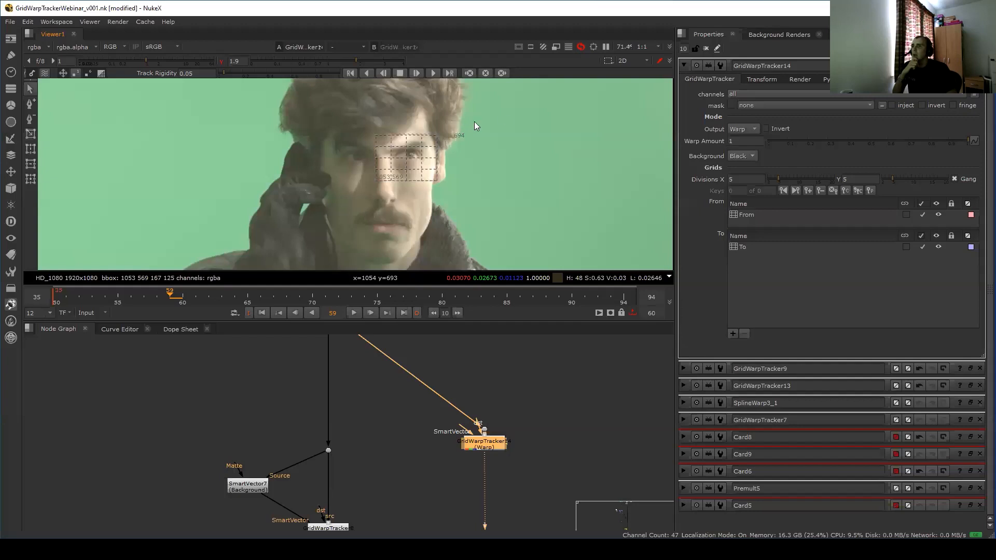
Spread the To grid's inner points outward to enlarge the eye, and set the warp's Background to Src.
{"action": "middle_click_drag", "start_coordinate": [404, 152], "coordinate": [437, 130], "text": "alt"}
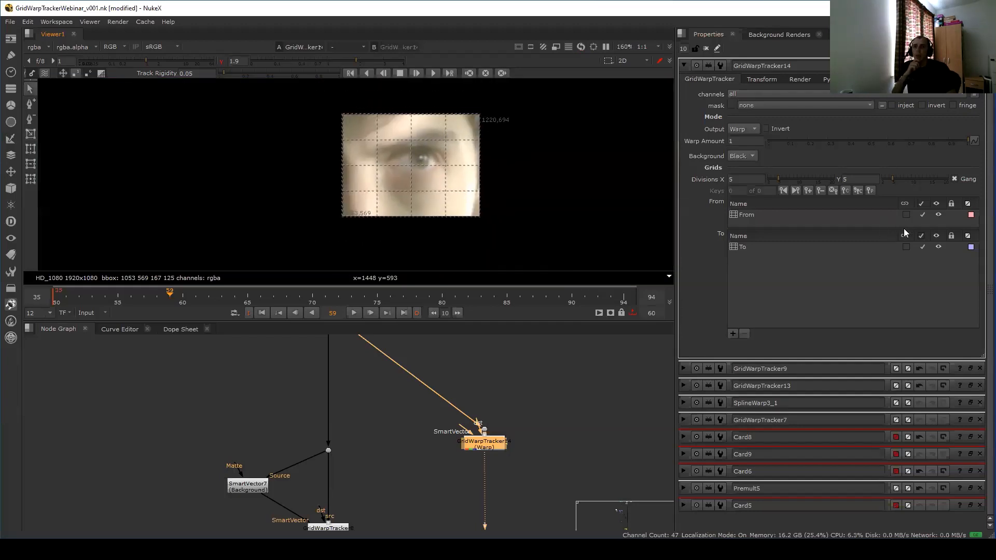
{"action": "left_click", "coordinate": [458, 131]}
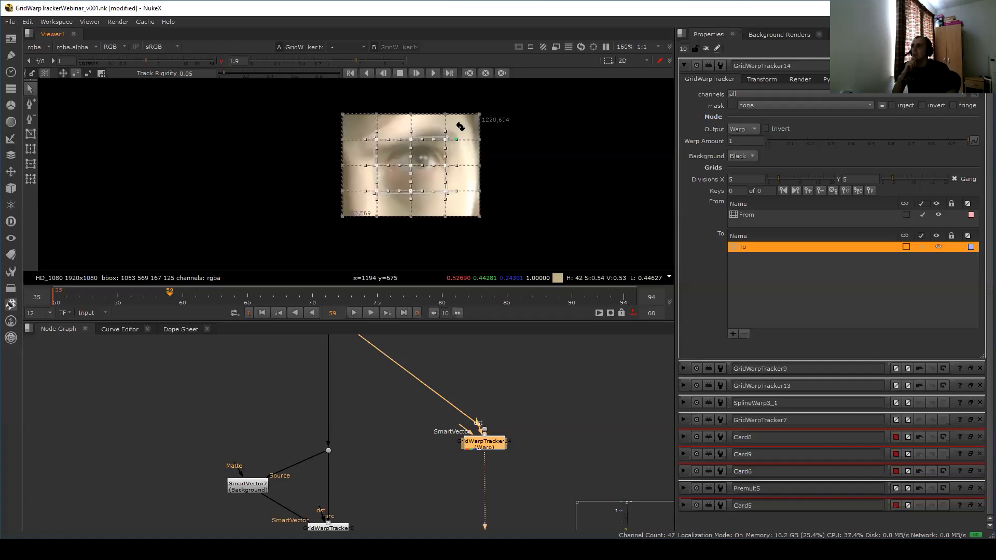
{"action": "scroll", "coordinate": [460, 126], "scroll_direction": "up", "scroll_amount": 1}
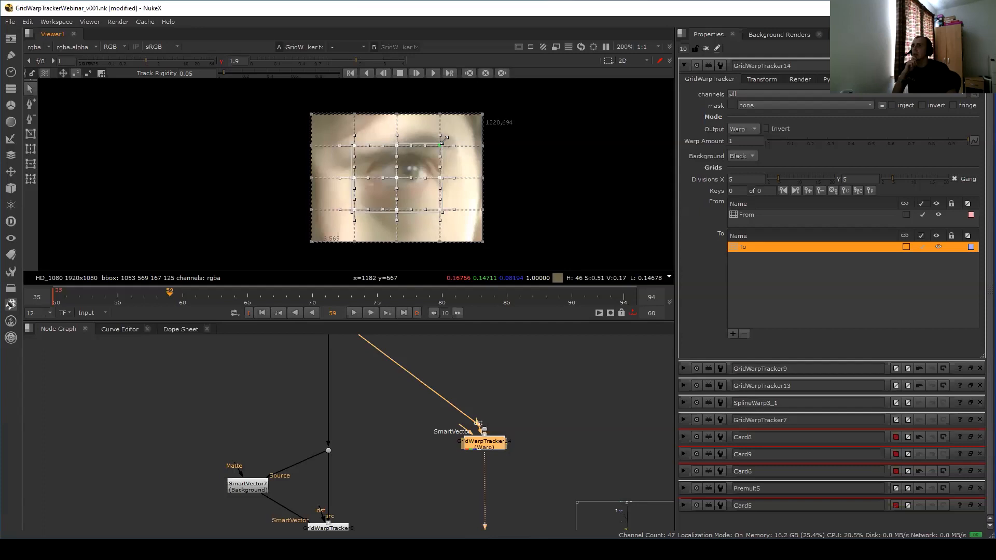
{"action": "left_click_drag", "start_coordinate": [444, 139], "coordinate": [458, 129]}
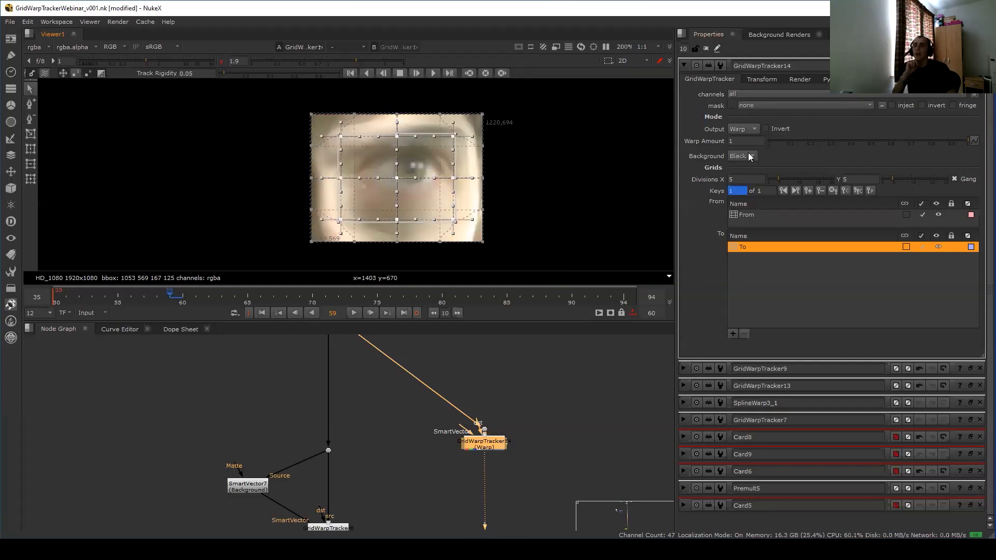
{"action": "left_click", "coordinate": [744, 166]}
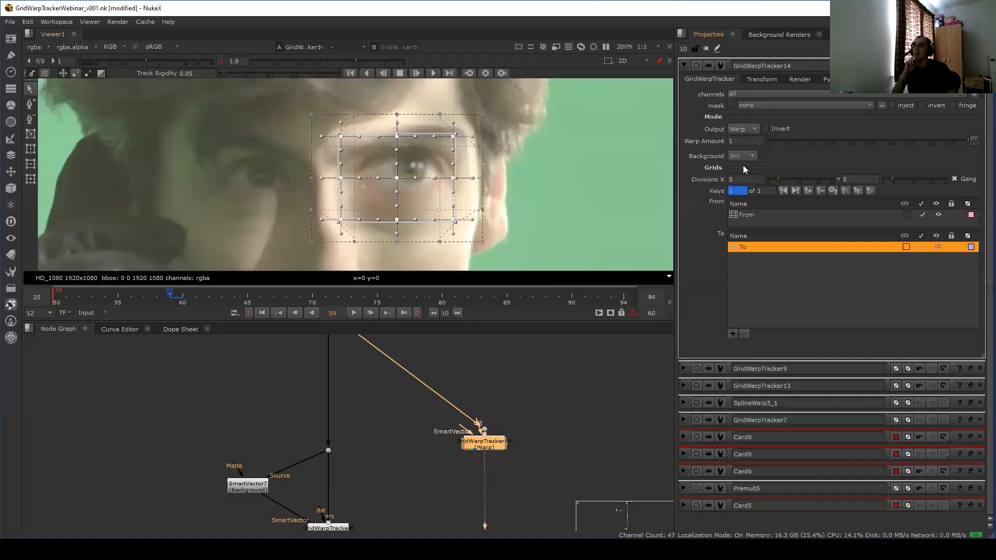
Space the Dot and the new GridWarpTracker apart vertically in the node graph.
{"action": "left_click", "coordinate": [491, 418]}
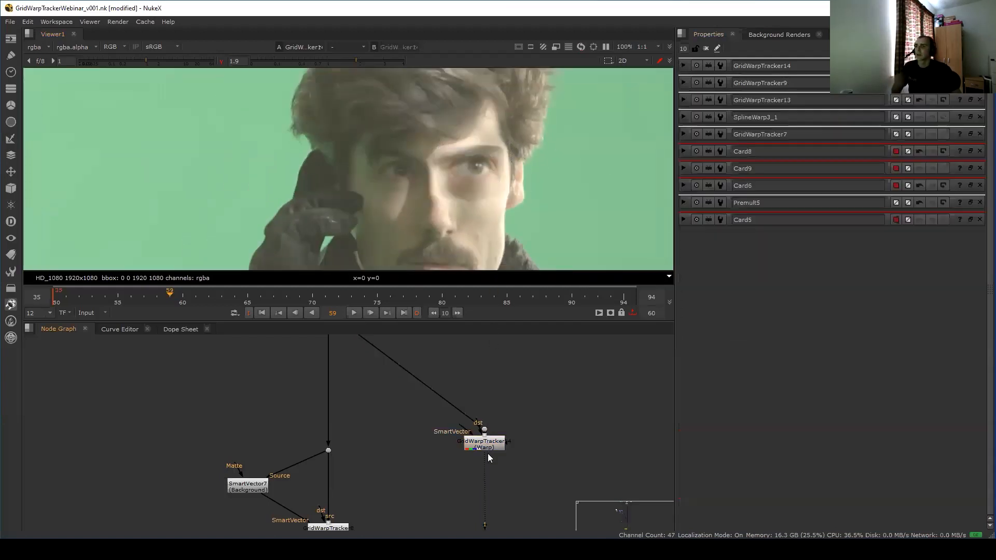
{"action": "left_click", "coordinate": [491, 447]}
{"action": "left_click", "coordinate": [498, 460]}
{"action": "left_click_drag", "start_coordinate": [556, 490], "coordinate": [408, 402]}
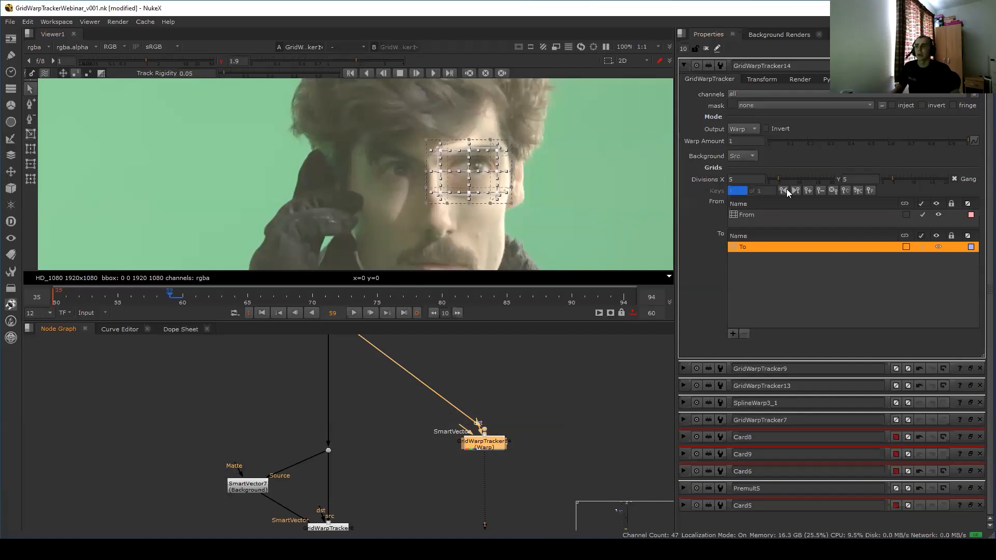
{"action": "left_click", "coordinate": [503, 420]}
{"action": "left_click_drag", "start_coordinate": [492, 447], "coordinate": [487, 410]}
Compare the unwarped Dot image with the GridWarpTracker's enlarged eye in the viewer.
{"action": "key", "text": "1"}
{"action": "left_click", "coordinate": [492, 465]}
{"action": "key", "text": "2"}
{"action": "left_click", "coordinate": [500, 477]}
{"action": "key", "text": "1"}
{"action": "key", "text": "2"}
{"action": "key", "text": "1"}
{"action": "key", "text": "2"}
{"action": "key", "text": "1"}
{"action": "key", "text": "2"}
{"action": "key", "text": "1"}
{"action": "key", "text": "2"}
{"action": "key", "text": "1"}
{"action": "key", "text": "2"}
{"action": "key", "text": "1"}
{"action": "key", "text": "2"}
{"action": "key", "text": "1"}
Duplicate the eye GridWarpTracker beside the original and connect the copy's src input to the Dot.
{"action": "left_click", "coordinate": [491, 472]}
{"action": "double_click", "coordinate": [492, 469]}
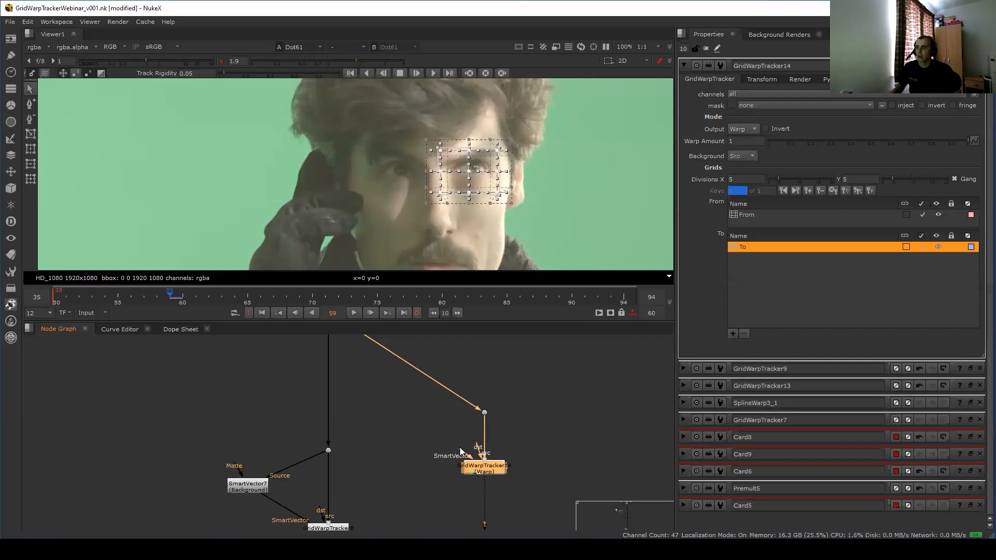
{"action": "left_click", "coordinate": [459, 447]}
{"action": "left_click_drag", "start_coordinate": [496, 464], "coordinate": [493, 472]}
{"action": "double_click", "coordinate": [504, 470]}
{"action": "key", "text": "ctrl+c"}
{"action": "key", "text": "ctrl+v"}
{"action": "left_click_drag", "start_coordinate": [566, 455], "coordinate": [484, 413]}
{"action": "left_click_drag", "start_coordinate": [495, 470], "coordinate": [500, 469]}
{"action": "left_click_drag", "start_coordinate": [561, 465], "coordinate": [564, 467]}
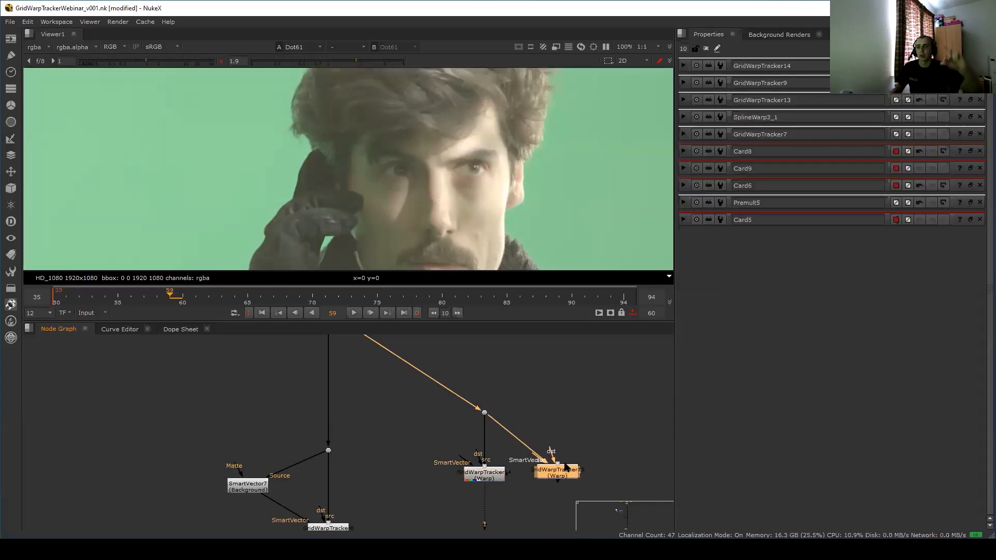
{"action": "left_click_drag", "start_coordinate": [558, 471], "coordinate": [561, 472]}
View the duplicated GridWarpTracker and turn on Invert for its warp.
{"action": "key", "text": "2"}
{"action": "double_click", "coordinate": [565, 475]}
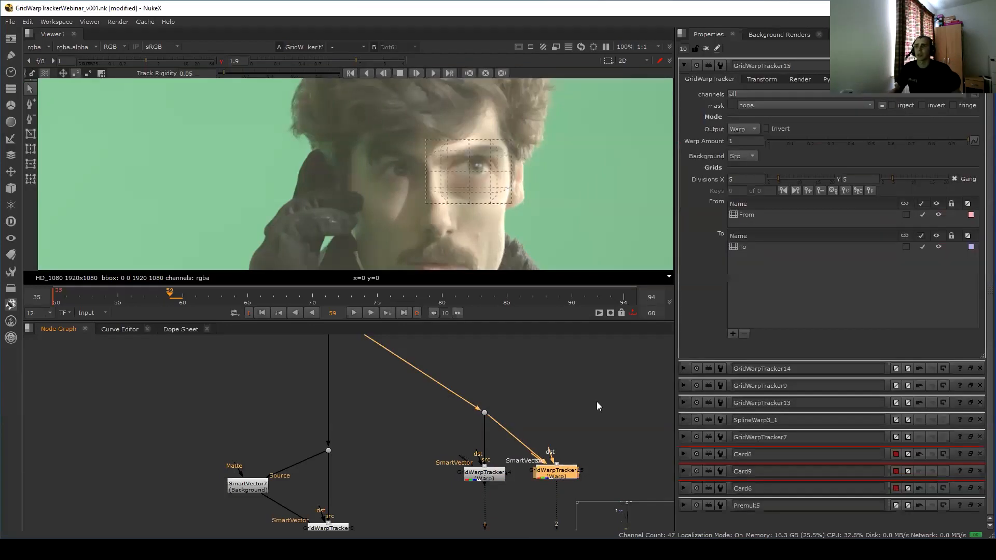
{"action": "left_click", "coordinate": [767, 129]}
Compare the inverted GridWarpTracker copy with the unwarped Dot image, and check the copy's Output mode options.
{"action": "left_click", "coordinate": [580, 389]}
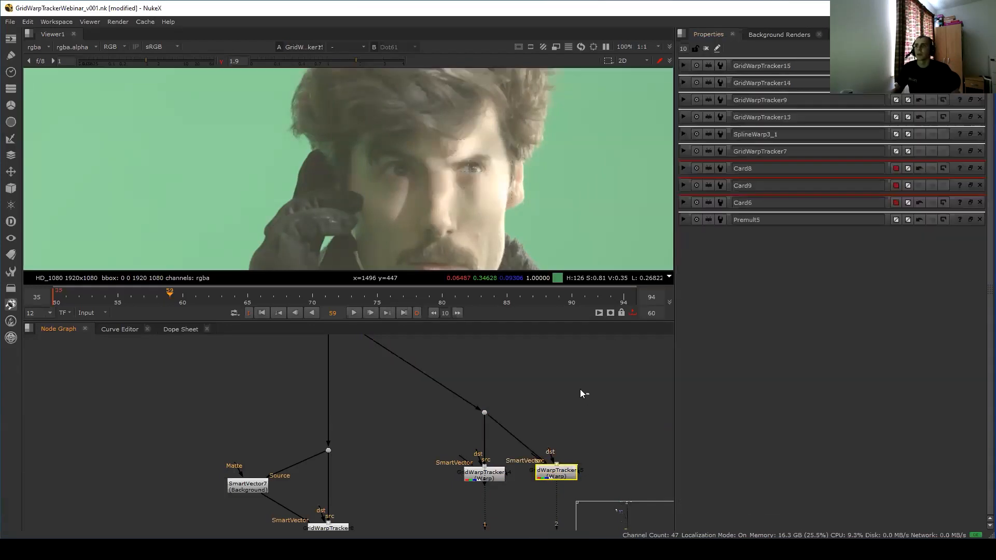
{"action": "key", "text": "1"}
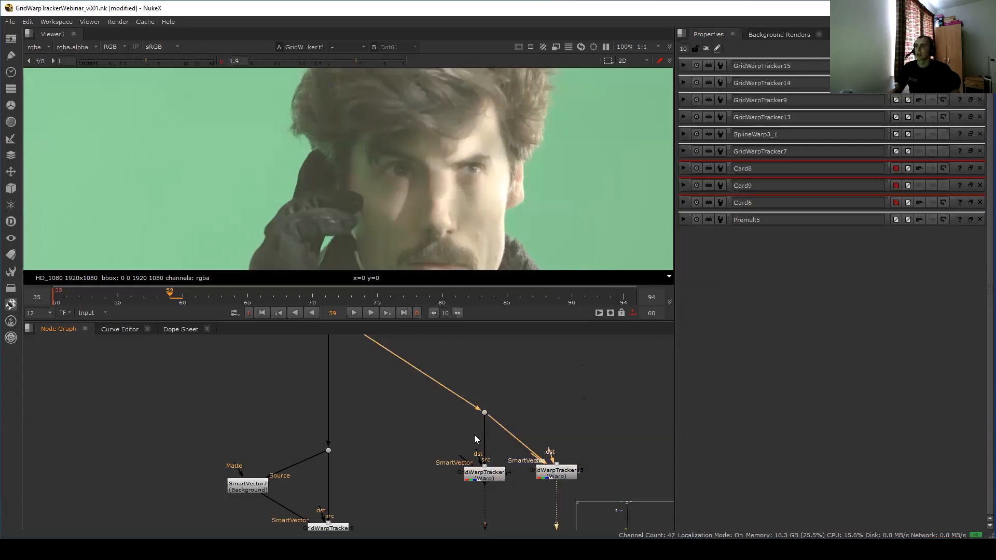
{"action": "key", "text": "2"}
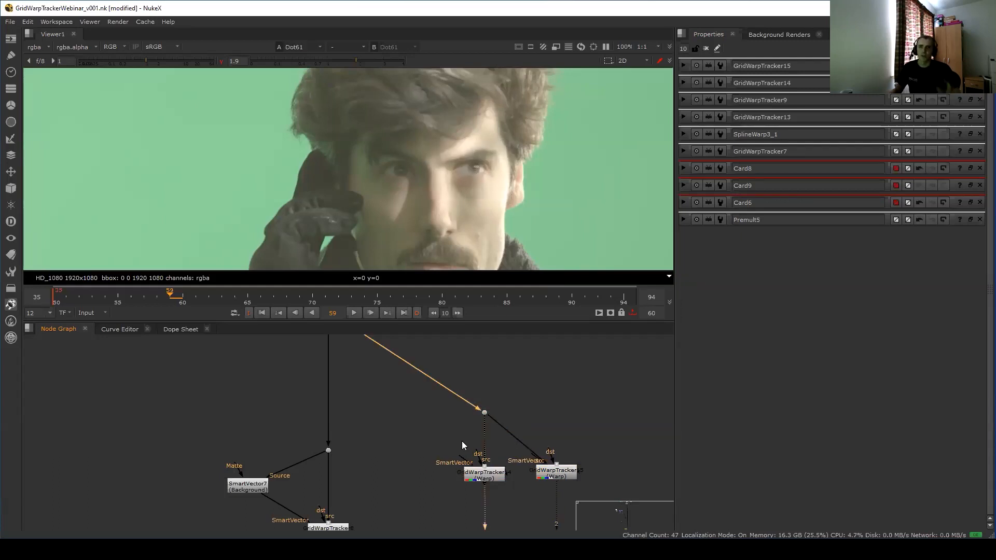
{"action": "key", "text": "1"}
{"action": "key", "text": "2"}
{"action": "key", "text": "1"}
{"action": "key", "text": "2"}
{"action": "key", "text": "1"}
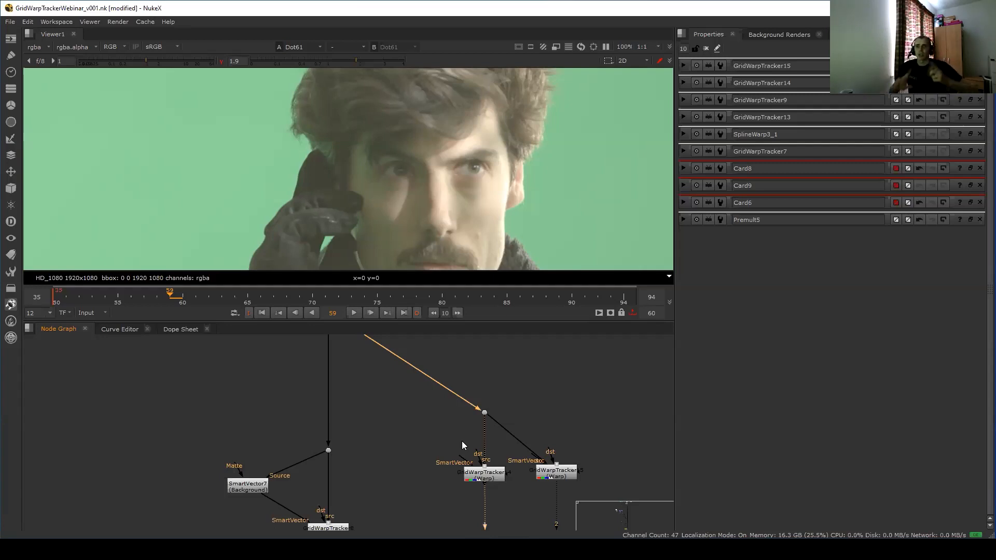
{"action": "double_click", "coordinate": [556, 472]}
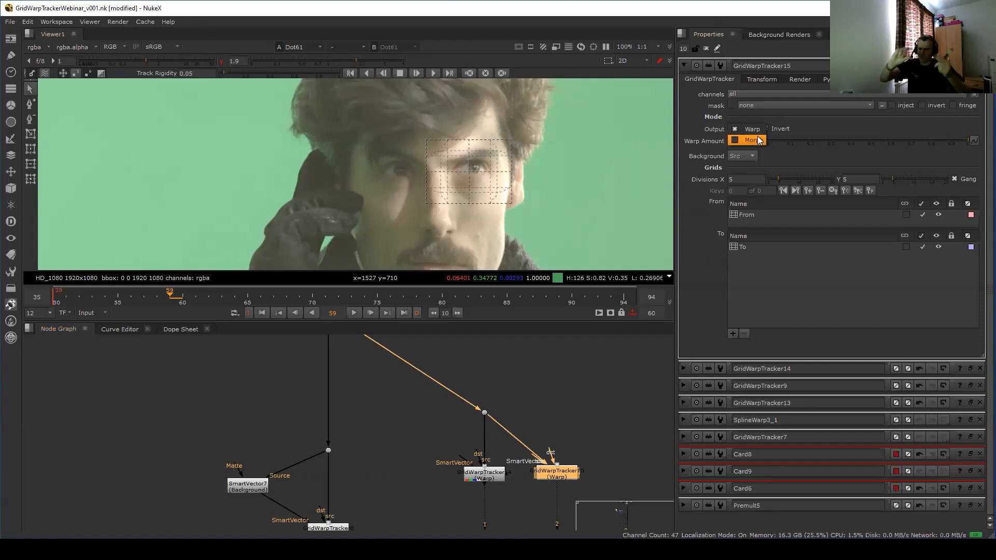
{"action": "left_click", "coordinate": [705, 321]}
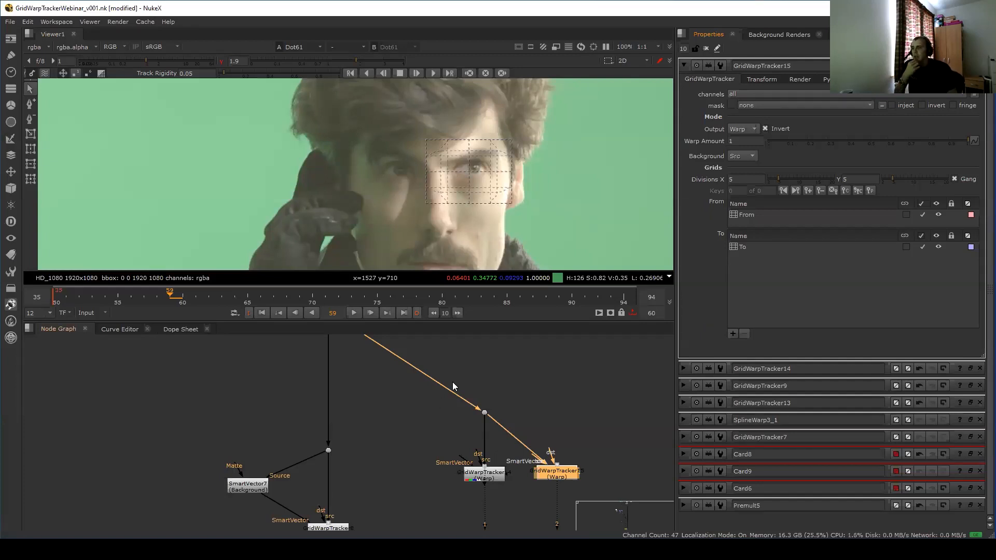
Go to the Projections alone setup and view its Read node at the head of the tree.
{"action": "scroll", "coordinate": [471, 385], "scroll_direction": "down", "scroll_amount": 5}
{"action": "middle_click_drag", "start_coordinate": [421, 466], "coordinate": [417, 383]}
{"action": "scroll", "coordinate": [417, 383], "scroll_direction": "down", "scroll_amount": 5}
{"action": "middle_click_drag", "start_coordinate": [429, 524], "coordinate": [450, 472]}
{"action": "scroll", "coordinate": [364, 370], "scroll_direction": "up", "scroll_amount": 3}
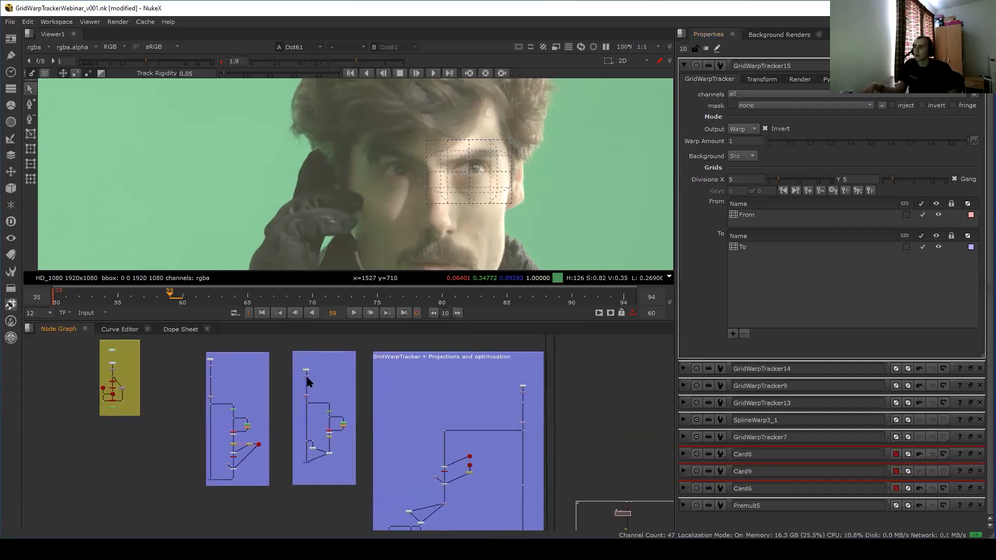
{"action": "scroll", "coordinate": [307, 379], "scroll_direction": "up", "scroll_amount": 4}
{"action": "middle_click_drag", "start_coordinate": [154, 374], "coordinate": [290, 382]}
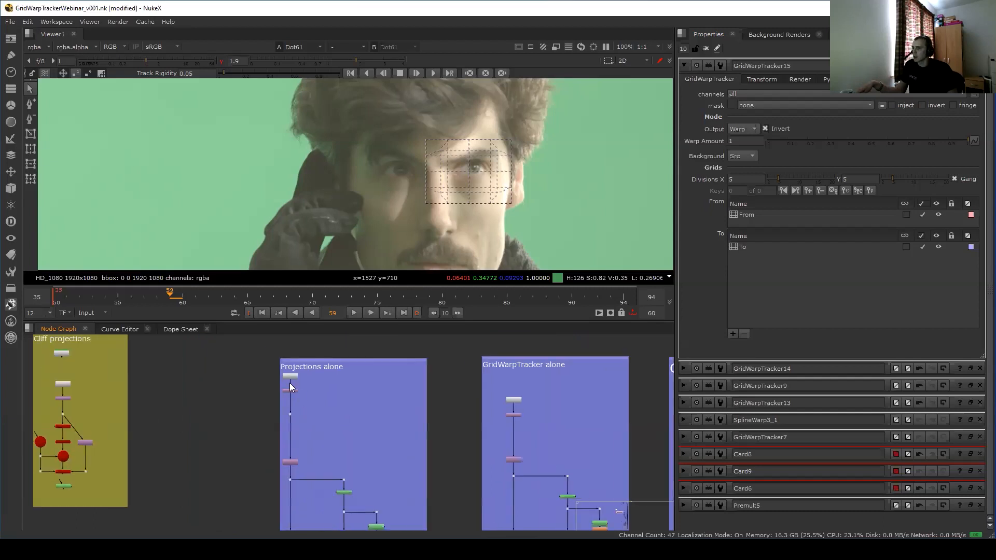
{"action": "left_click", "coordinate": [291, 377]}
{"action": "key", "text": "1"}
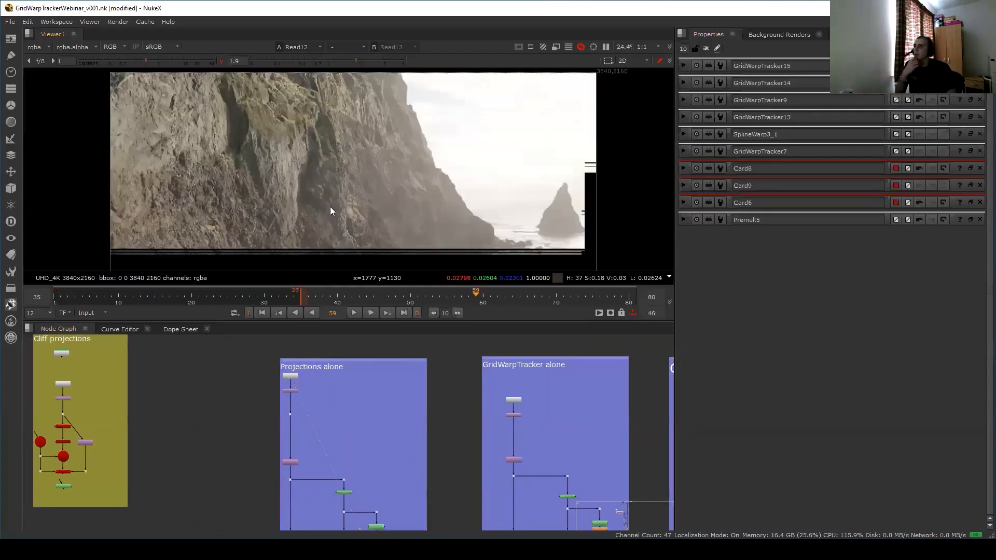
Frame the whole cliff shot and scrub through its frames, stopping at frame 52.
{"action": "scroll", "coordinate": [317, 266], "scroll_direction": "down", "scroll_amount": 1}
{"action": "middle_click_drag", "start_coordinate": [103, 388], "coordinate": [200, 385]}
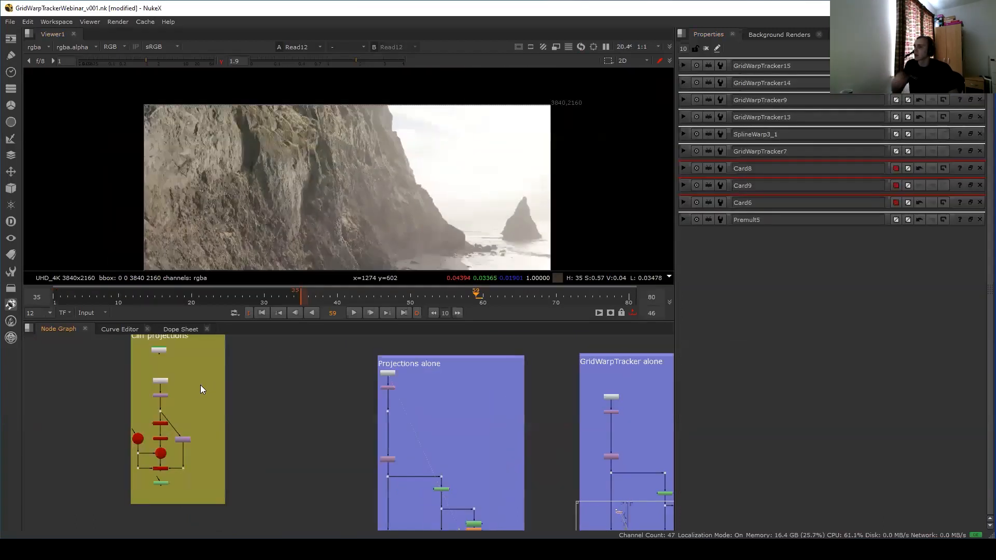
{"action": "scroll", "coordinate": [314, 236], "scroll_direction": "up", "scroll_amount": 1}
{"action": "key", "text": "f"}
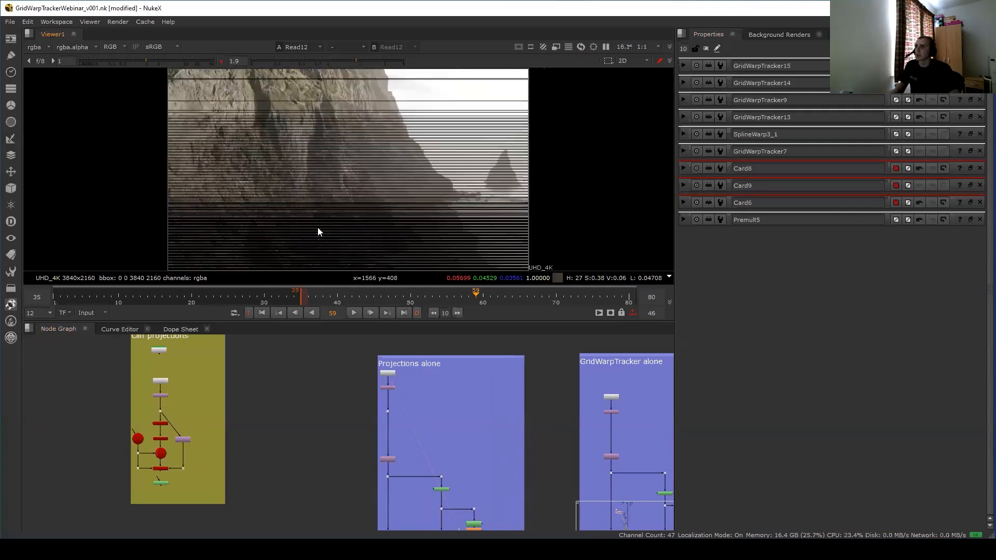
{"action": "middle_click_drag", "start_coordinate": [326, 378], "coordinate": [341, 445]}
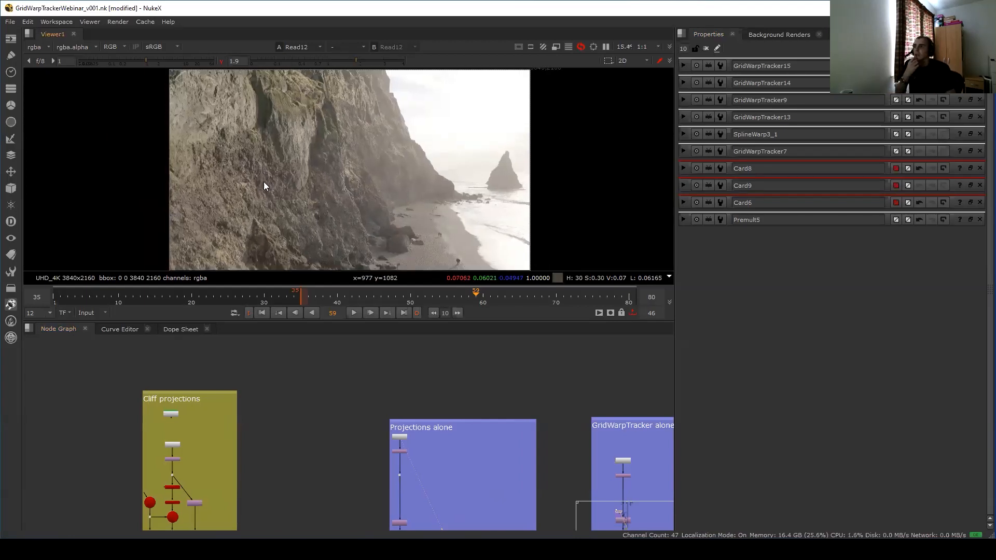
{"action": "scroll", "coordinate": [263, 181], "scroll_direction": "down", "scroll_amount": 1}
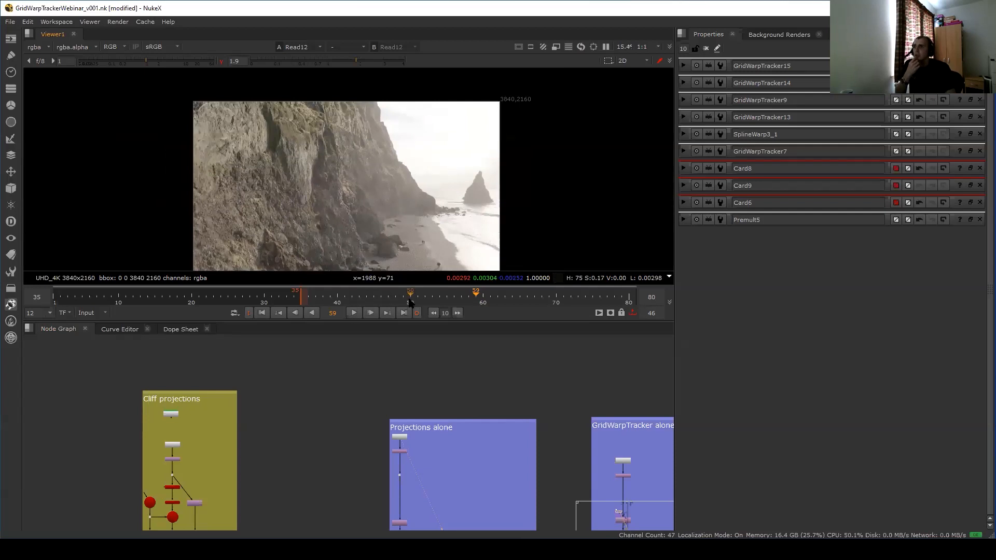
{"action": "left_click", "coordinate": [352, 298]}
{"action": "left_click_drag", "start_coordinate": [339, 300], "coordinate": [424, 301]}
View Read13 in the Cliff projections setup and examine the structure attached to the cliff wall up close.
{"action": "scroll", "coordinate": [222, 420], "scroll_direction": "up", "scroll_amount": 4}
{"action": "middle_click_drag", "start_coordinate": [222, 418], "coordinate": [326, 380]}
{"action": "left_click", "coordinate": [231, 374]}
{"action": "key", "text": "1"}
{"action": "left_click", "coordinate": [239, 364]}
{"action": "scroll", "coordinate": [312, 161], "scroll_direction": "up", "scroll_amount": 8}
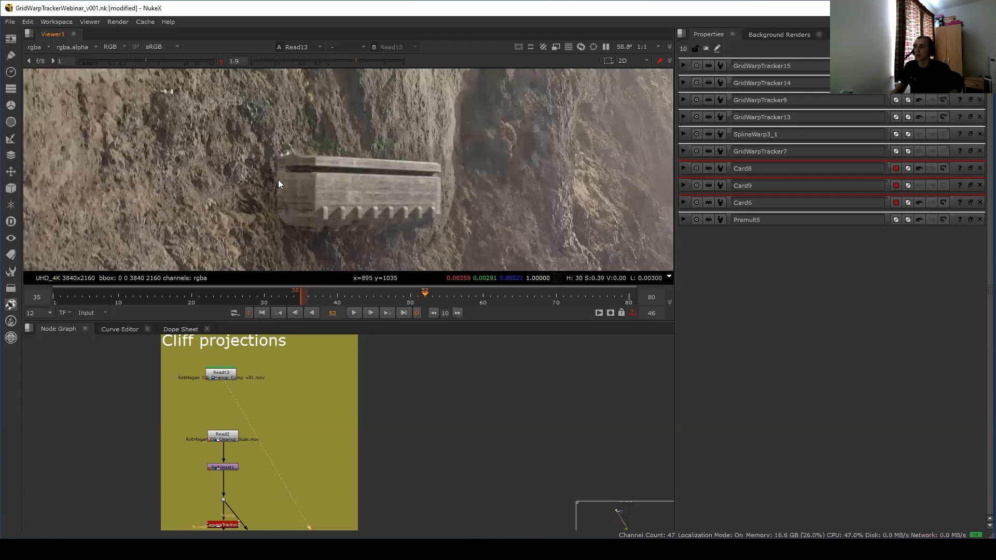
{"action": "scroll", "coordinate": [274, 218], "scroll_direction": "down", "scroll_amount": 4}
{"action": "scroll", "coordinate": [274, 217], "scroll_direction": "up", "scroll_amount": 1}
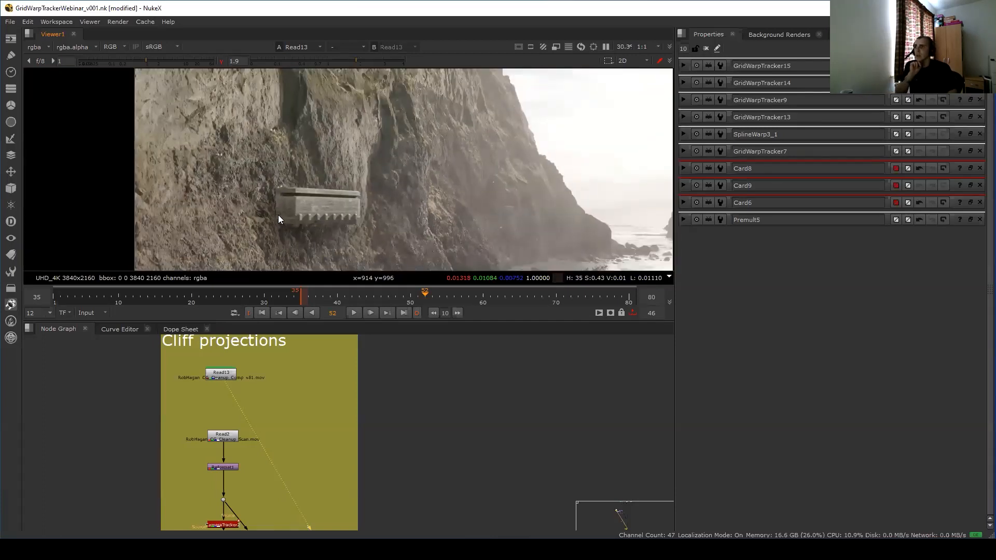
{"action": "middle_click_drag", "start_coordinate": [276, 233], "coordinate": [279, 211]}
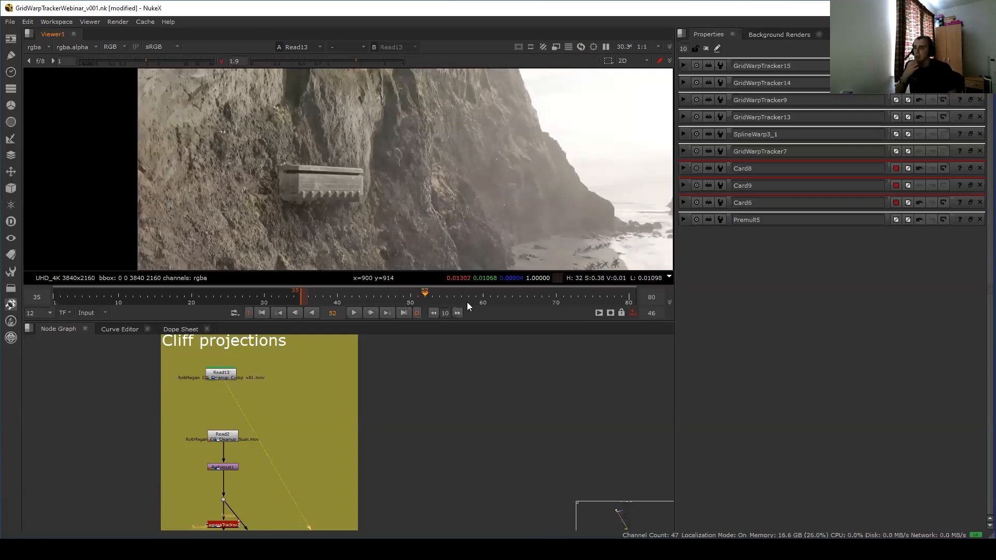
Go to the gray house setup in the node graph and view its final Merge9 node.
{"action": "scroll", "coordinate": [468, 428], "scroll_direction": "down", "scroll_amount": 5}
{"action": "middle_click_drag", "start_coordinate": [449, 388], "coordinate": [363, 242]}
{"action": "middle_click_drag", "start_coordinate": [528, 467], "coordinate": [340, 266]}
{"action": "scroll", "coordinate": [543, 422], "scroll_direction": "down", "scroll_amount": 3}
{"action": "scroll", "coordinate": [509, 470], "scroll_direction": "down", "scroll_amount": 1}
{"action": "middle_click_drag", "start_coordinate": [509, 470], "coordinate": [484, 375]}
{"action": "middle_click_drag", "start_coordinate": [530, 497], "coordinate": [529, 437]}
{"action": "scroll", "coordinate": [538, 393], "scroll_direction": "up", "scroll_amount": 3}
{"action": "middle_click_drag", "start_coordinate": [538, 393], "coordinate": [534, 442]}
{"action": "scroll", "coordinate": [510, 414], "scroll_direction": "up", "scroll_amount": 1}
{"action": "scroll", "coordinate": [510, 413], "scroll_direction": "up", "scroll_amount": 1}
{"action": "left_click", "coordinate": [499, 428]}
{"action": "key", "text": "1"}
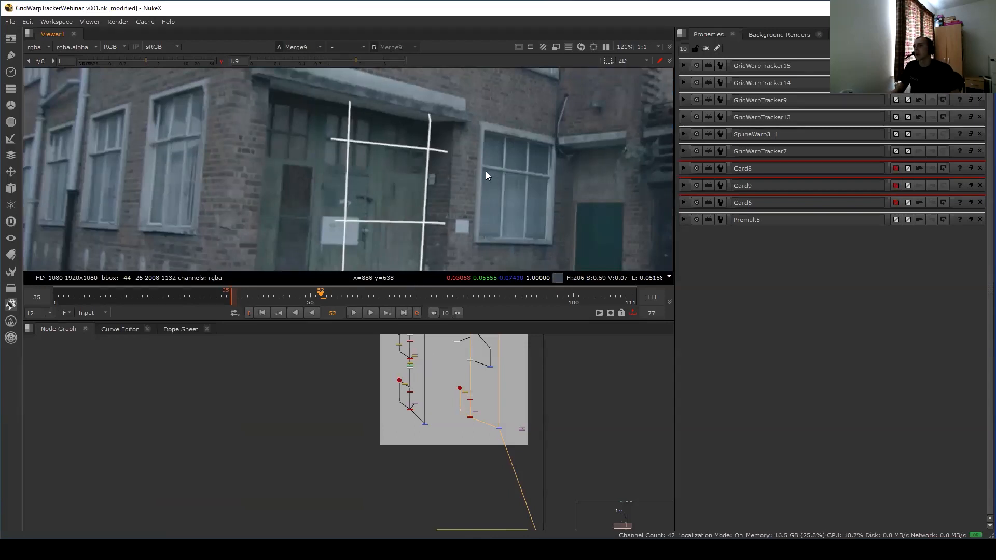
Examine the window beside the gridded door in the house shot up close.
{"action": "mouse_move", "coordinate": [420, 118]}
{"action": "left_mouse_down", "text": "ctrl+shift"}
{"action": "mouse_move", "coordinate": [510, 263]}
{"action": "mouse_move", "coordinate": [417, 112]}
{"action": "left_mouse_up", "text": "ctrl+shift"}
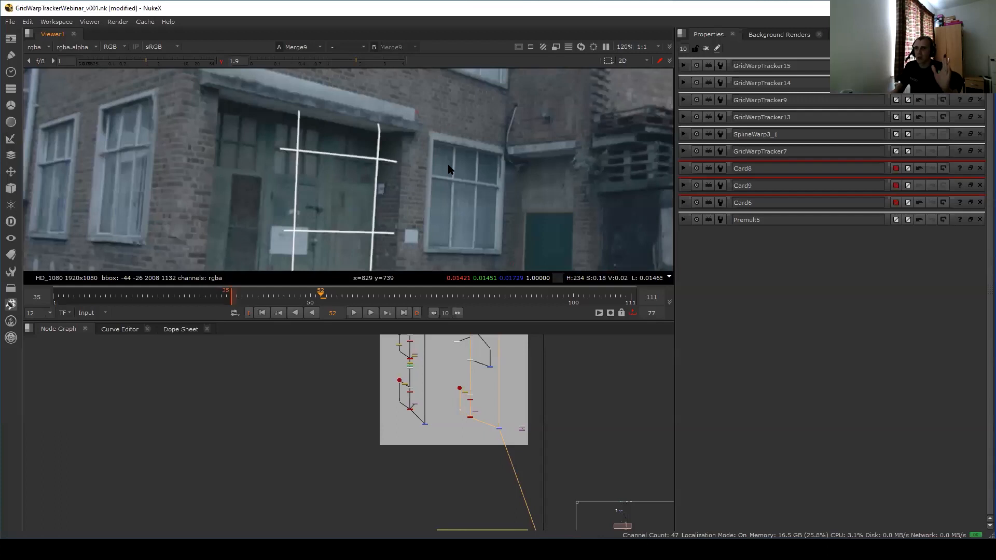
{"action": "scroll", "coordinate": [448, 169], "scroll_direction": "up", "scroll_amount": 6}
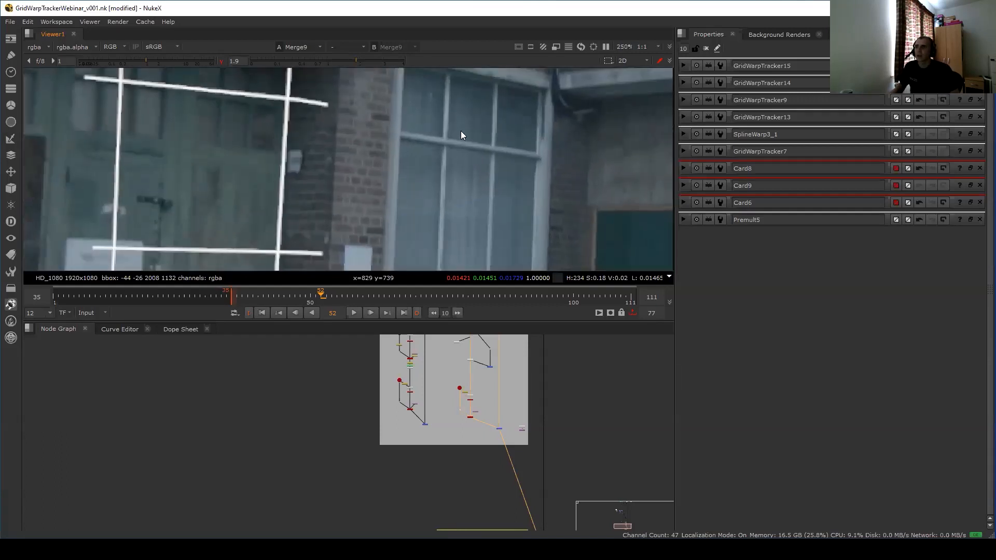
{"action": "scroll", "coordinate": [443, 137], "scroll_direction": "up", "scroll_amount": 2}
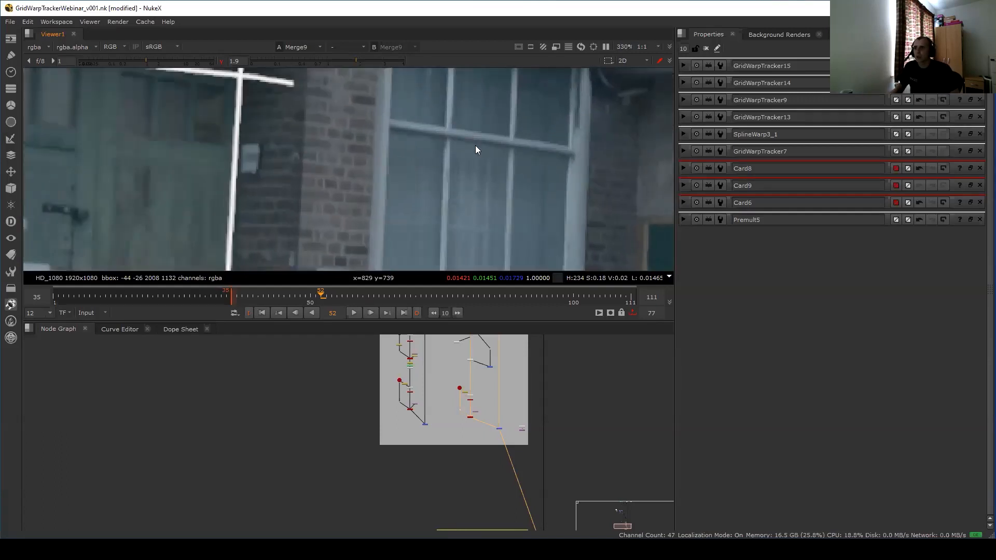
{"action": "scroll", "coordinate": [476, 150], "scroll_direction": "down", "scroll_amount": 2}
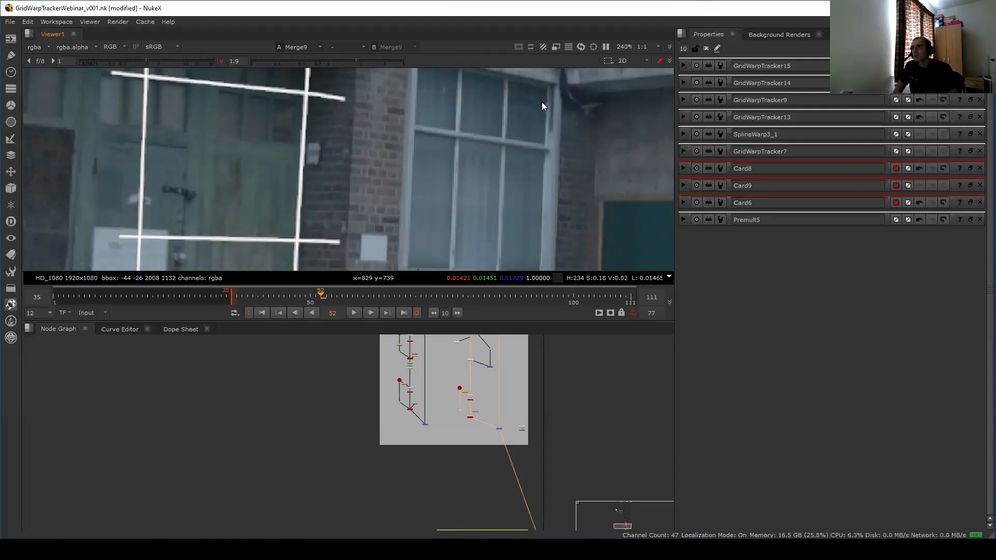
Go to the Murder house setup in the node graph and view its Read6 node framed whole.
{"action": "scroll", "coordinate": [528, 103], "scroll_direction": "down", "scroll_amount": 2}
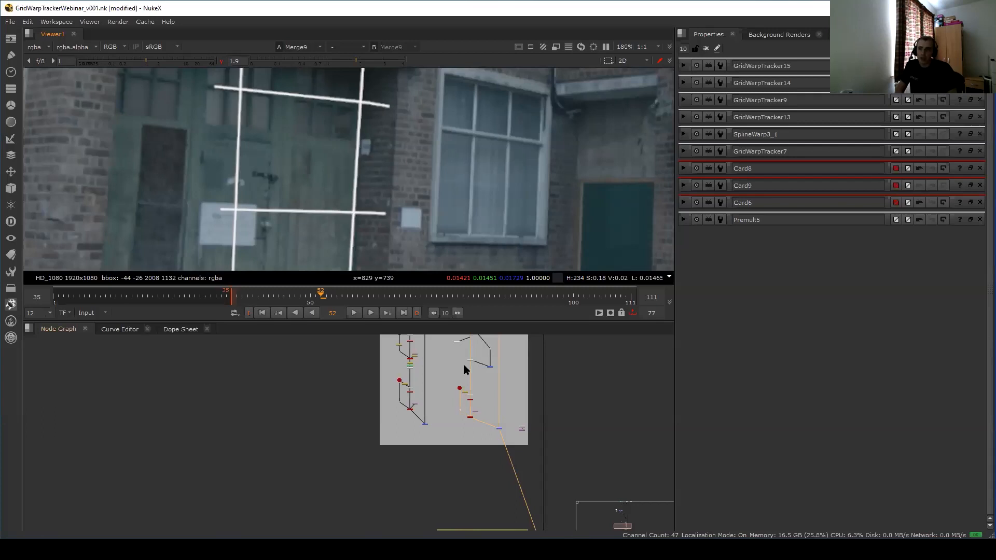
{"action": "scroll", "coordinate": [465, 369], "scroll_direction": "up", "scroll_amount": 8}
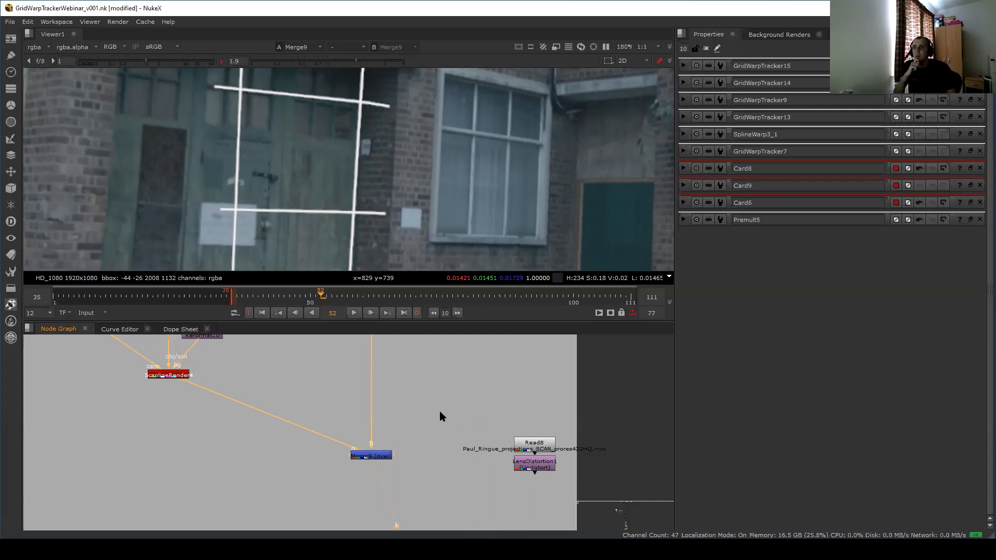
{"action": "scroll", "coordinate": [443, 409], "scroll_direction": "down", "scroll_amount": 10}
{"action": "middle_click_drag", "start_coordinate": [398, 503], "coordinate": [455, 416]}
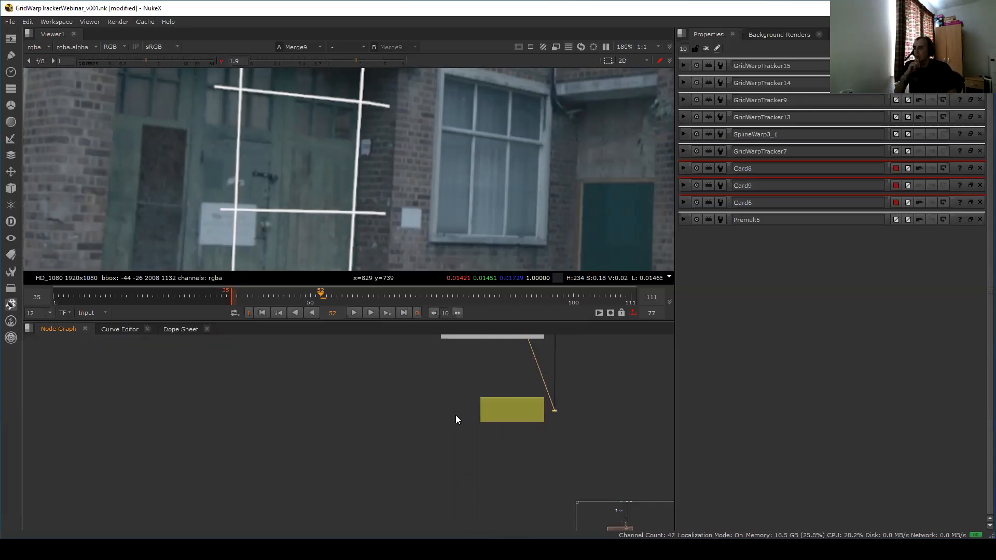
{"action": "scroll", "coordinate": [456, 416], "scroll_direction": "down", "scroll_amount": 5}
{"action": "middle_click_drag", "start_coordinate": [429, 345], "coordinate": [452, 417]}
{"action": "scroll", "coordinate": [463, 456], "scroll_direction": "up", "scroll_amount": 6}
{"action": "scroll", "coordinate": [513, 403], "scroll_direction": "up", "scroll_amount": 5}
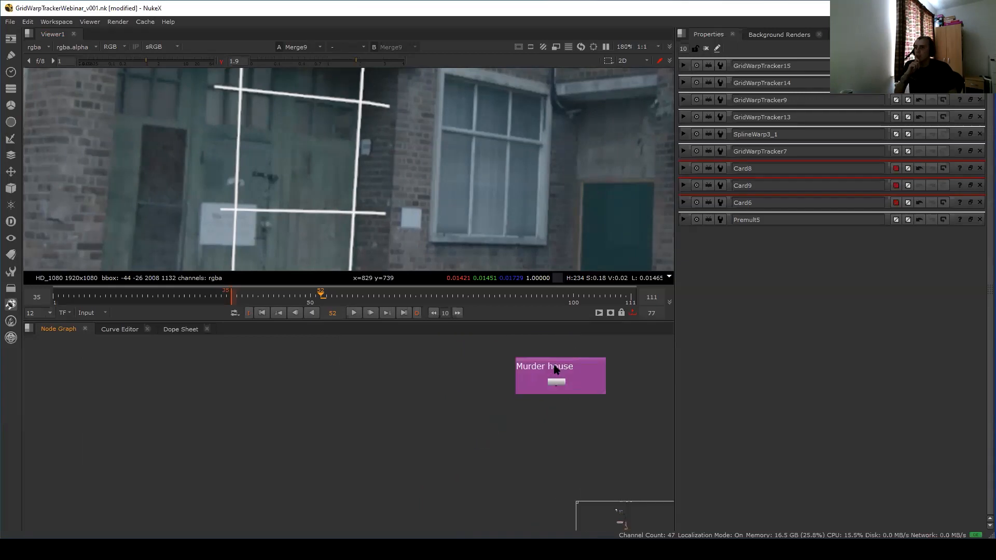
{"action": "middle_click_drag", "start_coordinate": [554, 366], "coordinate": [467, 395]}
{"action": "left_click_drag", "start_coordinate": [464, 434], "coordinate": [402, 452]}
{"action": "key", "text": "f"}
{"action": "key", "text": "1"}
{"action": "left_click", "coordinate": [457, 416]}
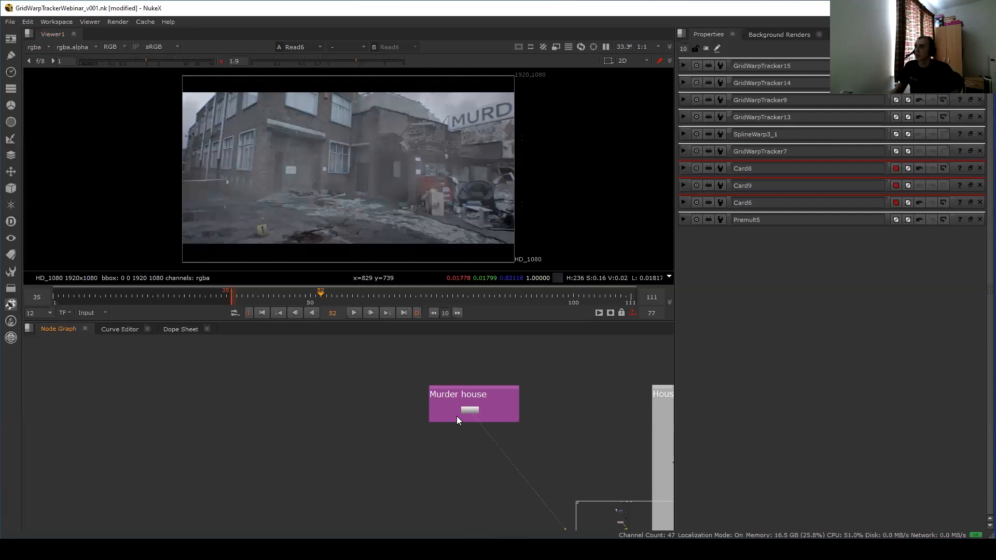
Enlarge the viewer to fill the window, frame the Murder house shot, reset gamma to 1 and set the gain to 4.8.
{"action": "key", "text": "space"}
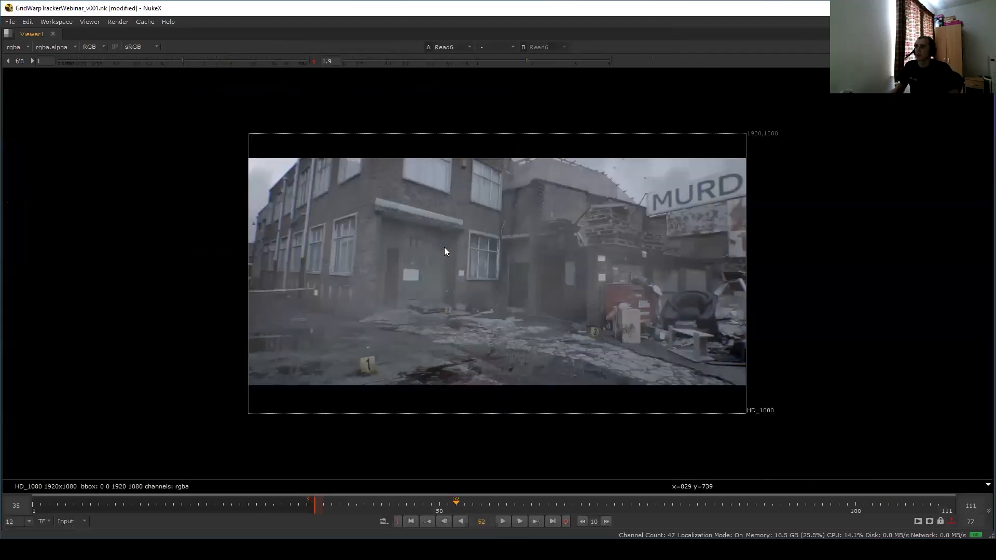
{"action": "key", "text": "f"}
{"action": "middle_click_drag", "start_coordinate": [512, 344], "coordinate": [435, 339]}
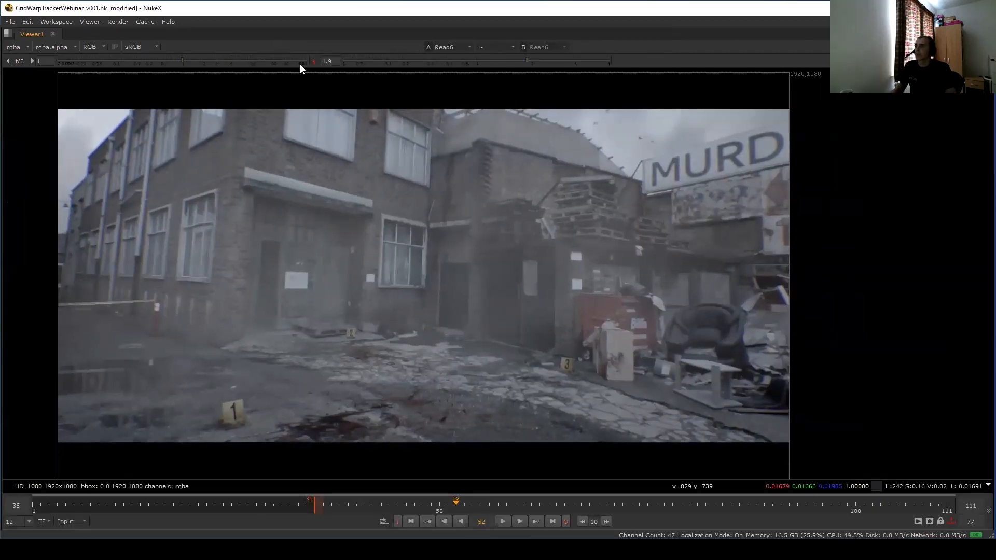
{"action": "left_click", "coordinate": [315, 61]}
{"action": "left_click_drag", "start_coordinate": [216, 61], "coordinate": [229, 60]}
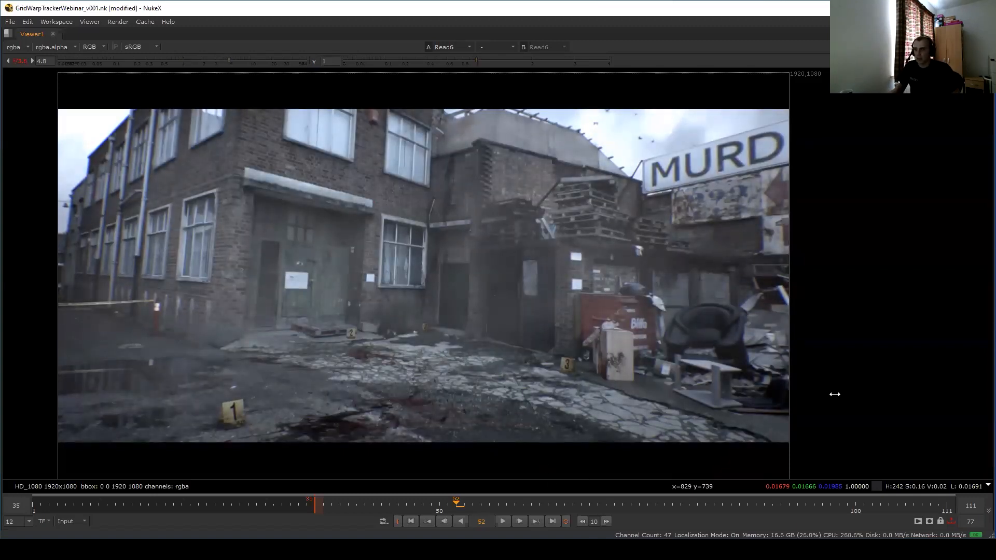
Go to frame 88, restore the full 1–111 playback range, and change the playback mode while the shot plays.
{"action": "left_click", "coordinate": [756, 497]}
{"action": "key", "text": "alt+u"}
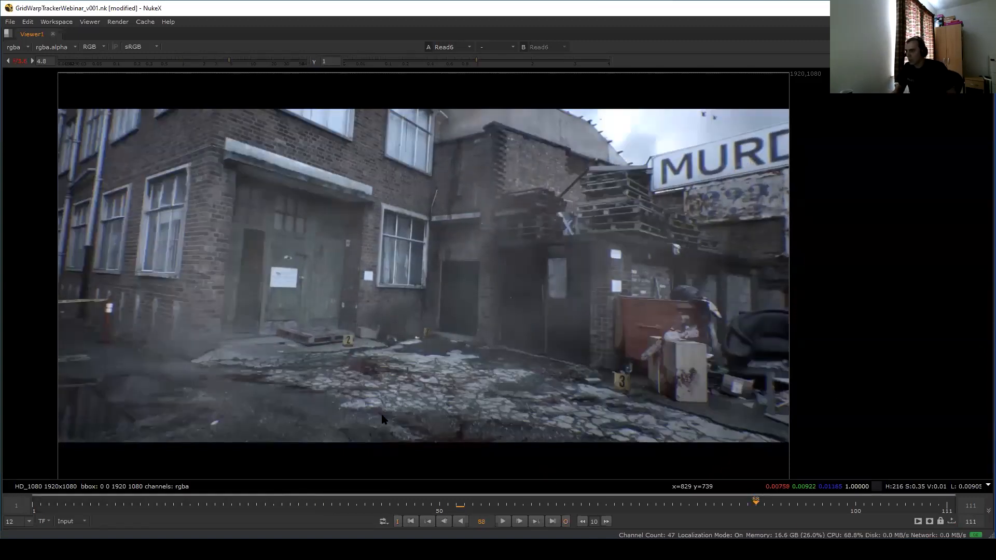
{"action": "left_click", "coordinate": [500, 521]}
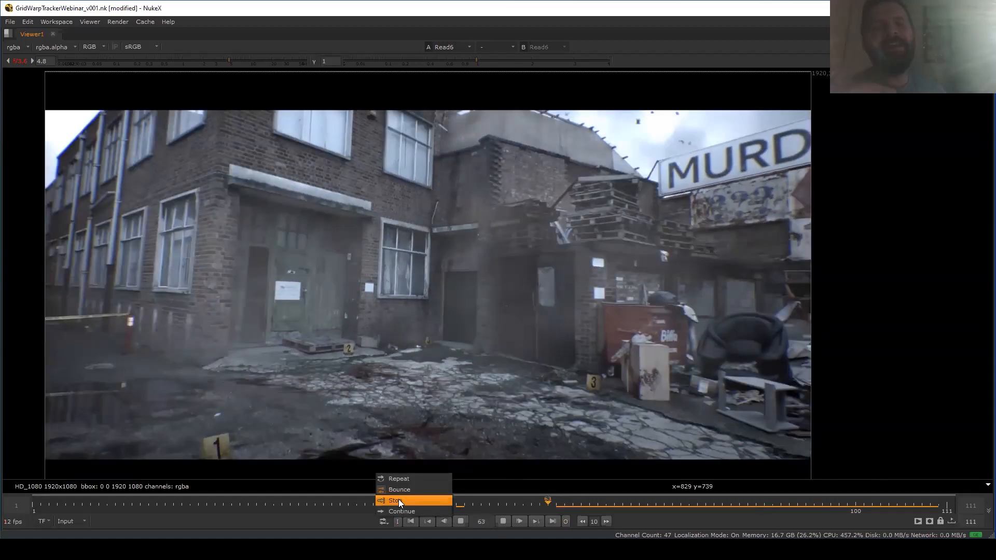
{"action": "left_click", "coordinate": [405, 497]}
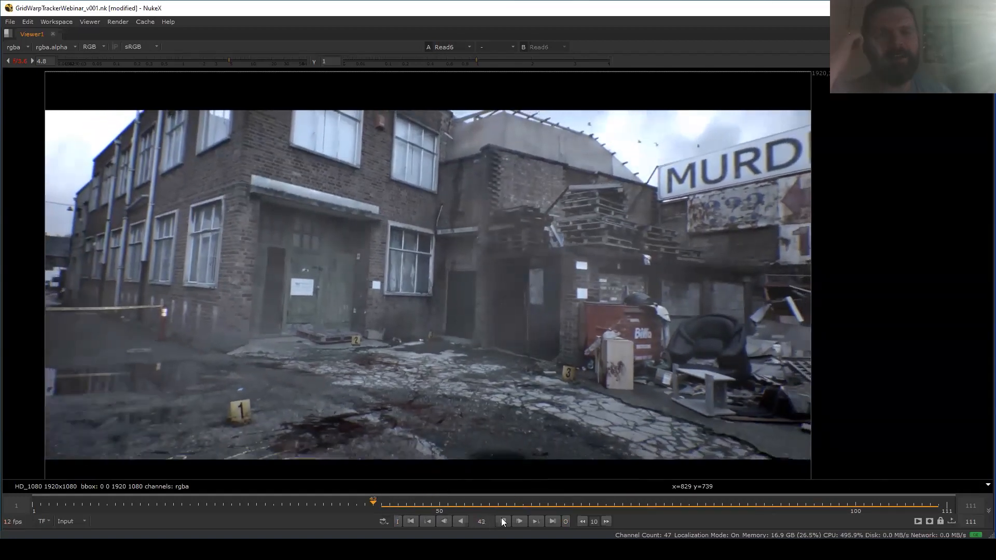
Play the Murder house shot through its full range, stopping at frame 7.
{"action": "left_click", "coordinate": [502, 521]}
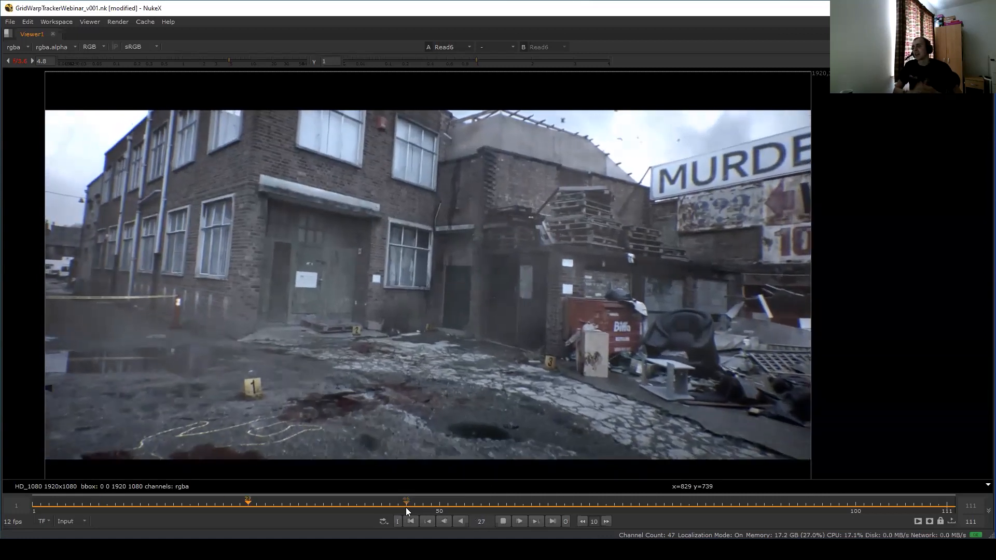
{"action": "left_click", "coordinate": [503, 524]}
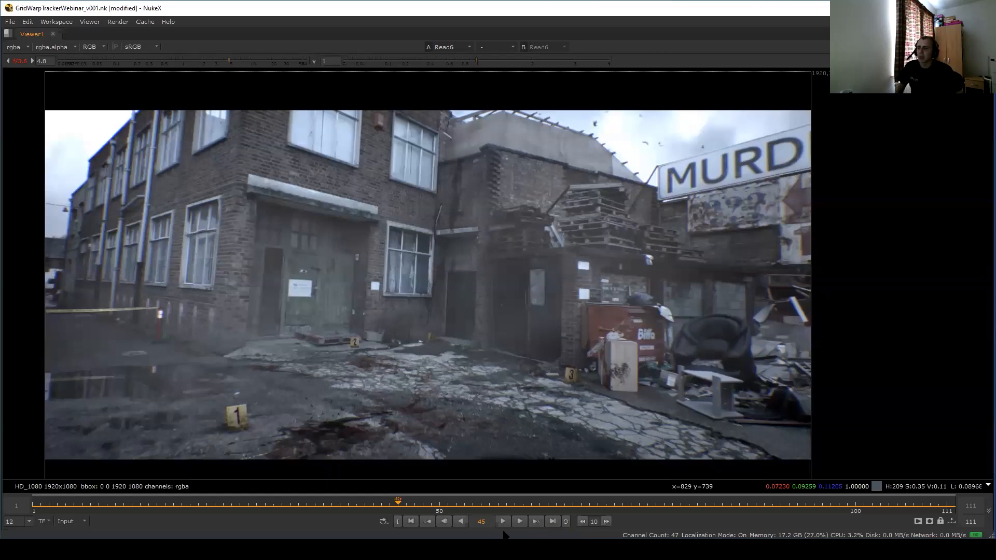
{"action": "left_click", "coordinate": [503, 522]}
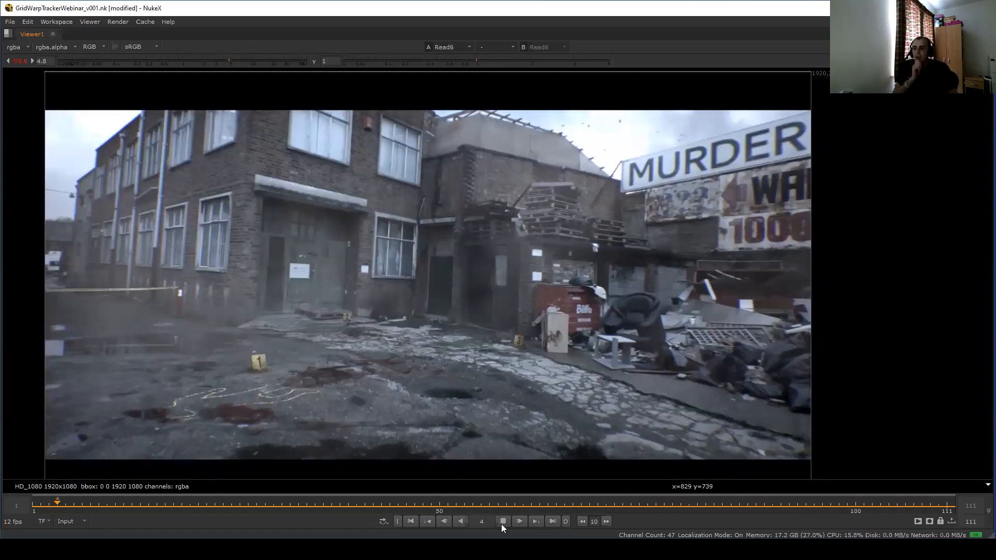
{"action": "left_click", "coordinate": [502, 521]}
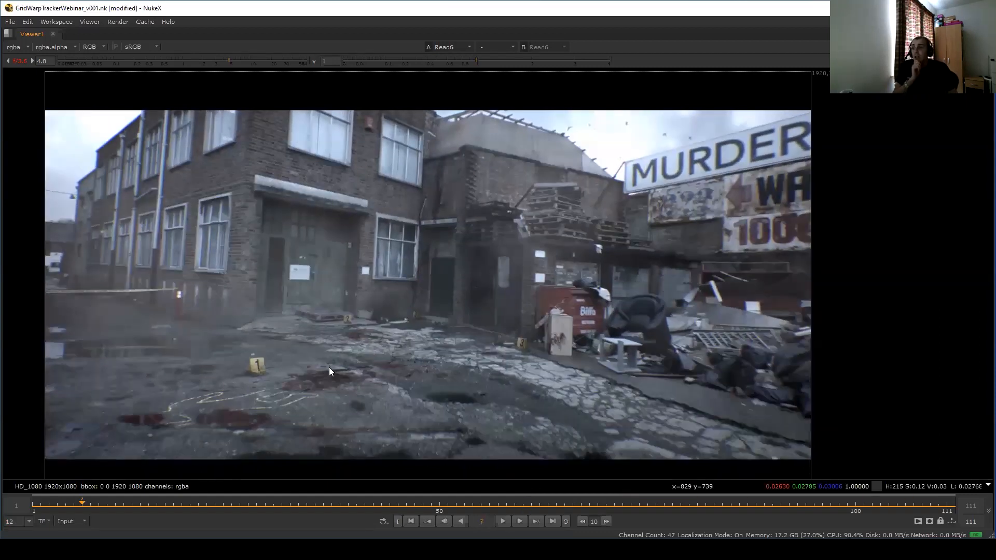
Examine the ground markings up close, scrub to frame 15 and frame the whole shot.
{"action": "scroll", "coordinate": [338, 353], "scroll_direction": "up", "scroll_amount": 5}
{"action": "left_click_drag", "start_coordinate": [400, 497], "coordinate": [149, 501]}
{"action": "middle_click_drag", "start_coordinate": [456, 360], "coordinate": [397, 361]}
{"action": "key", "text": "f"}
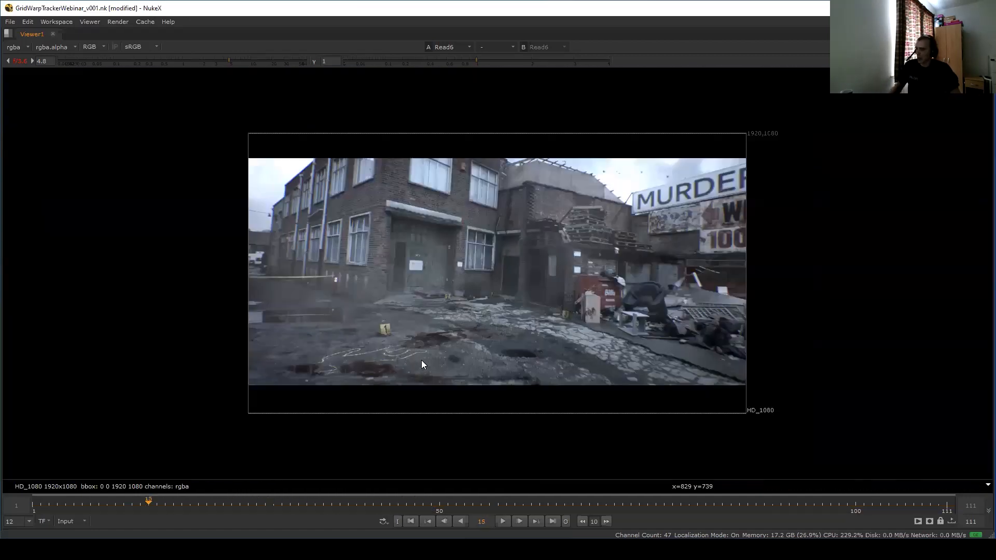
Replay the Murder house shot, stop playback and scrub back to frame 27.
{"action": "left_click", "coordinate": [503, 521]}
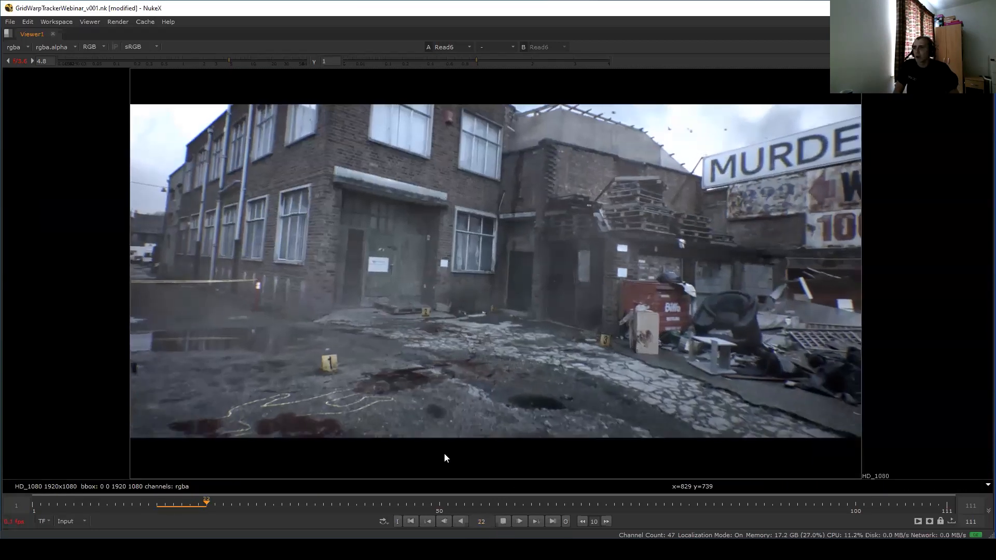
{"action": "middle_click_drag", "start_coordinate": [444, 453], "coordinate": [374, 450]}
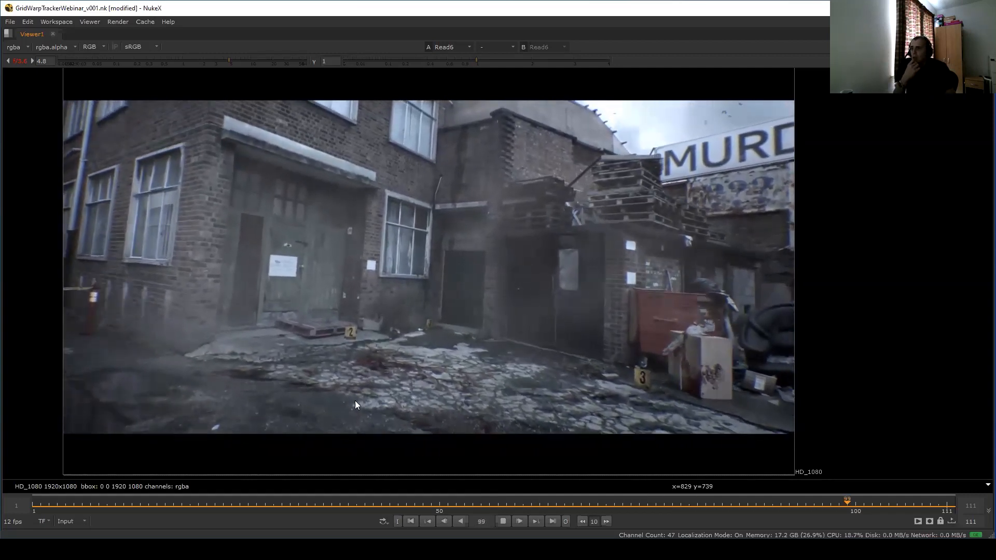
{"action": "left_click", "coordinate": [503, 521]}
{"action": "left_click_drag", "start_coordinate": [406, 499], "coordinate": [348, 500]}
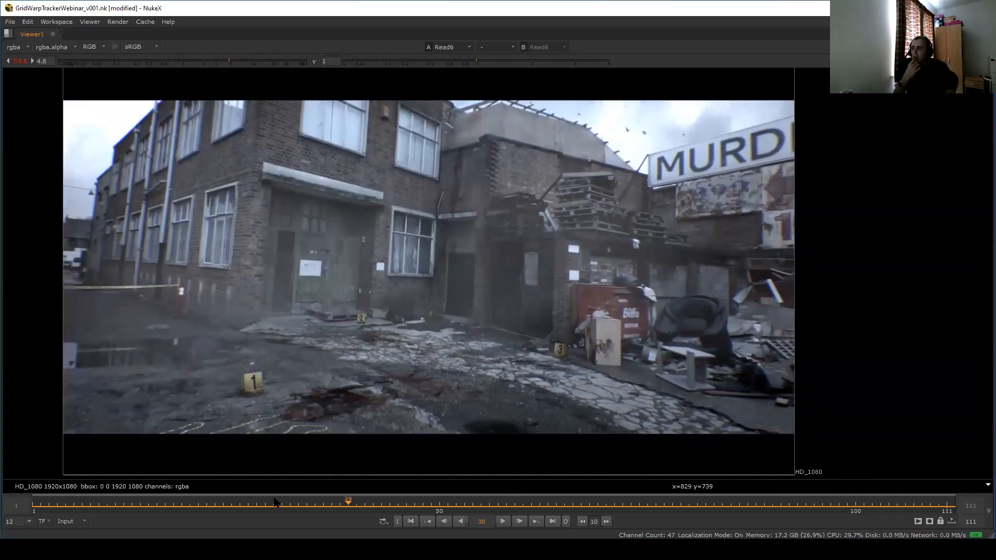
{"action": "left_click_drag", "start_coordinate": [275, 501], "coordinate": [248, 501]}
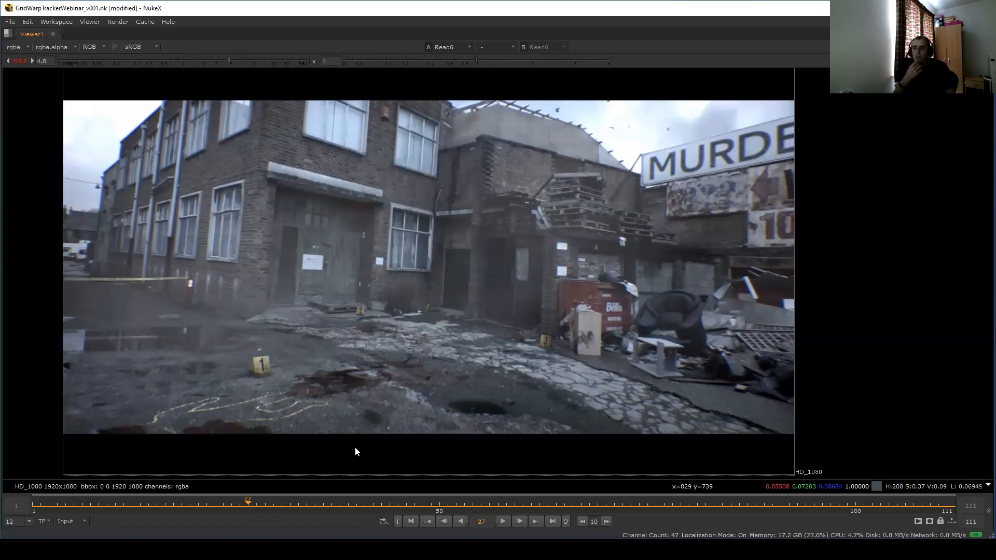